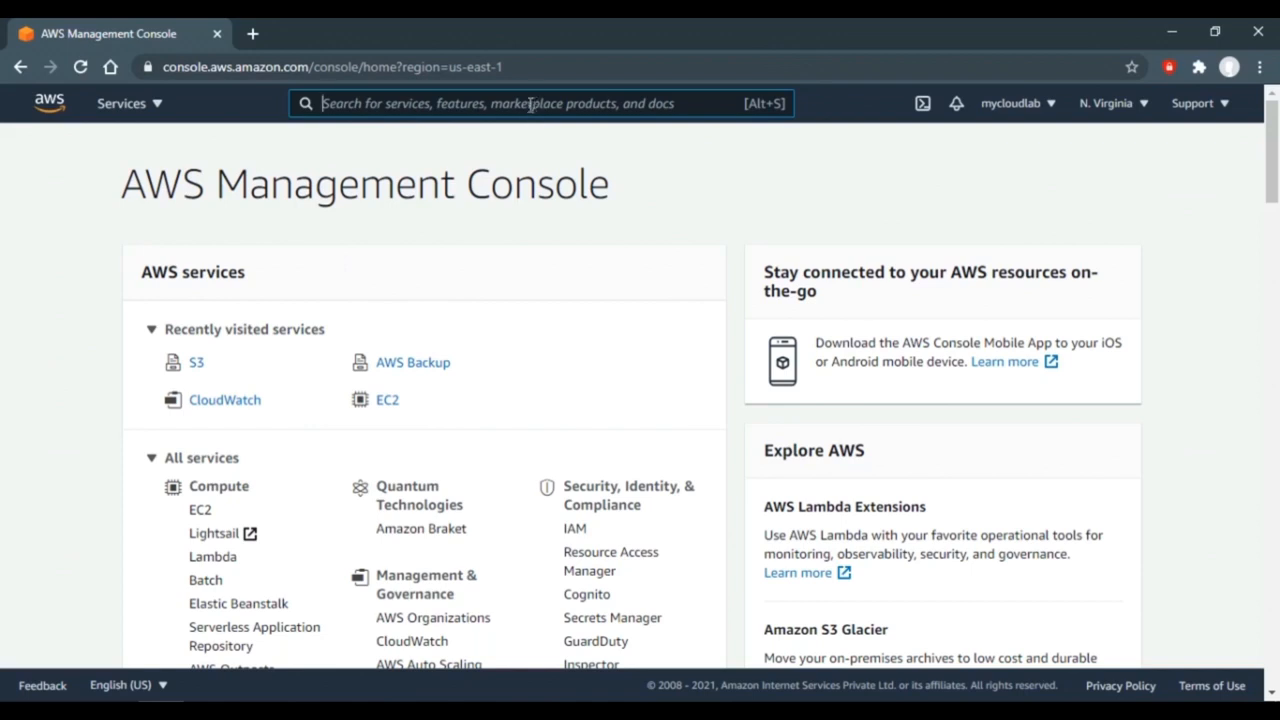
- Find S3 through the console search (s3) and begin creating a bucket
text(s3)
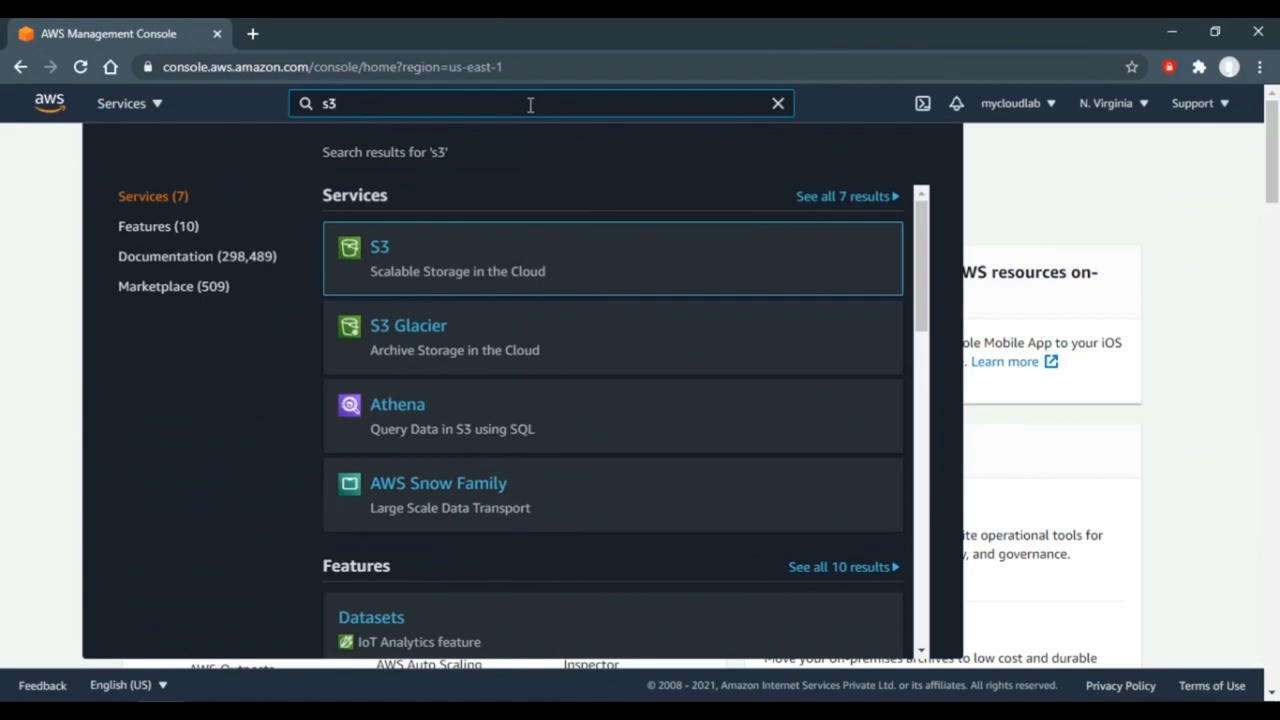
click(378, 252)
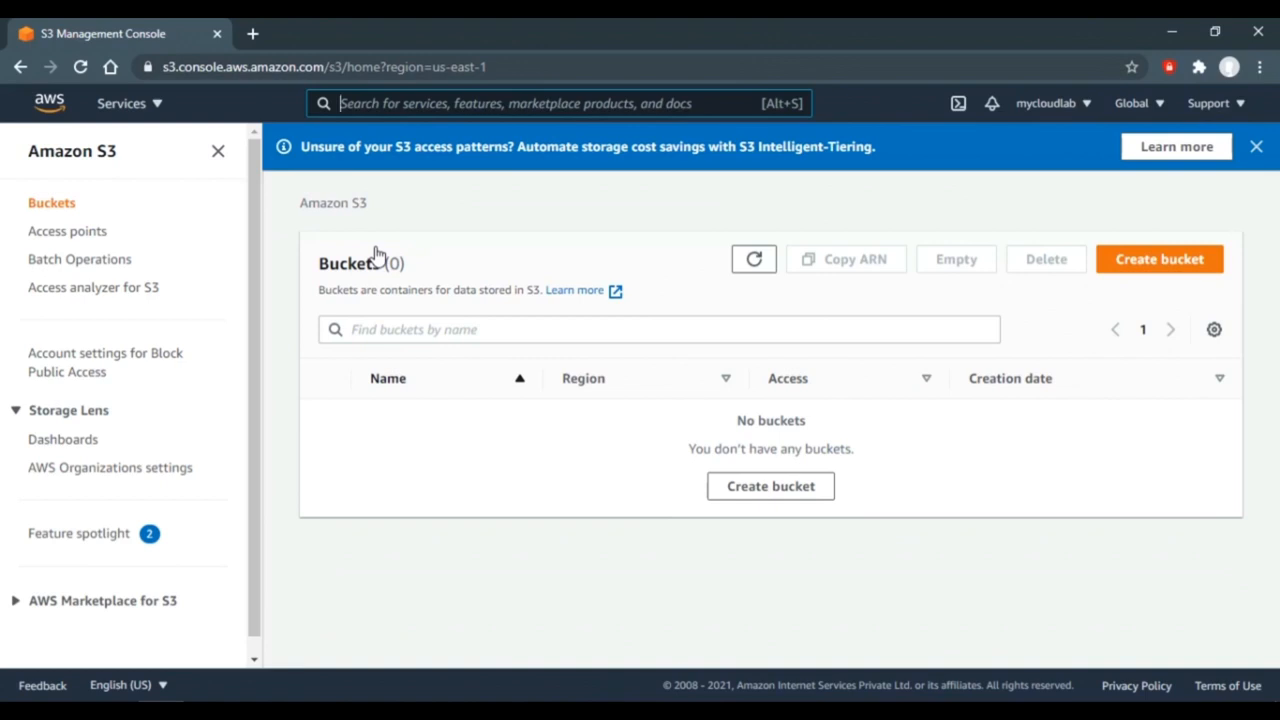
click(766, 490)
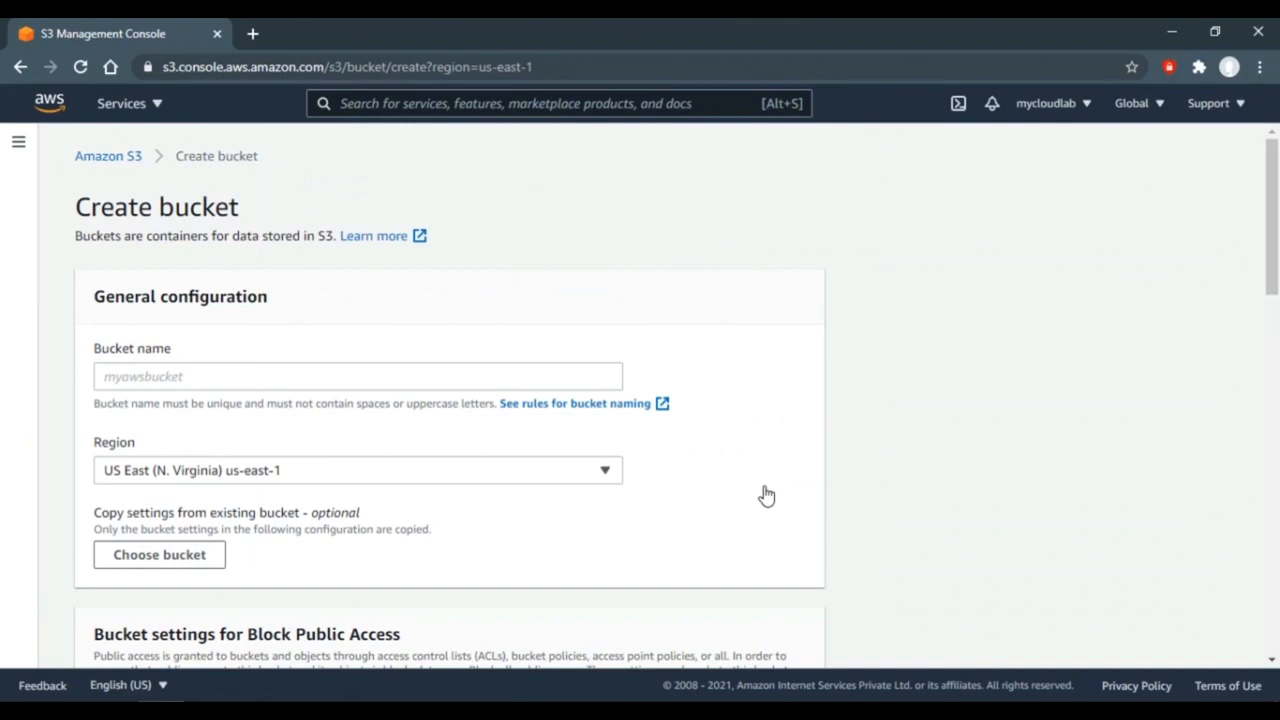
- Name the new bucket mybktlab-1.1 and keep the region US East (N. Virginia) us-east-1
click(510, 374)
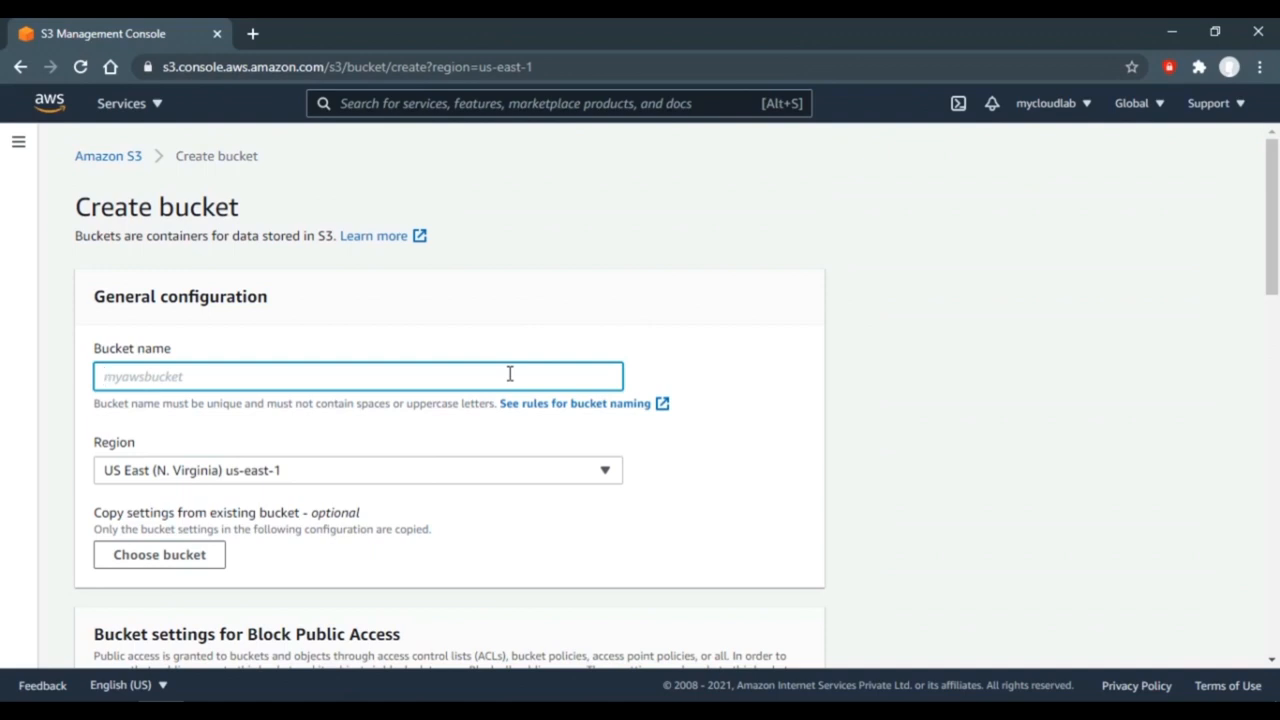
text(mybktlab)
text(-1.1)
click(604, 472)
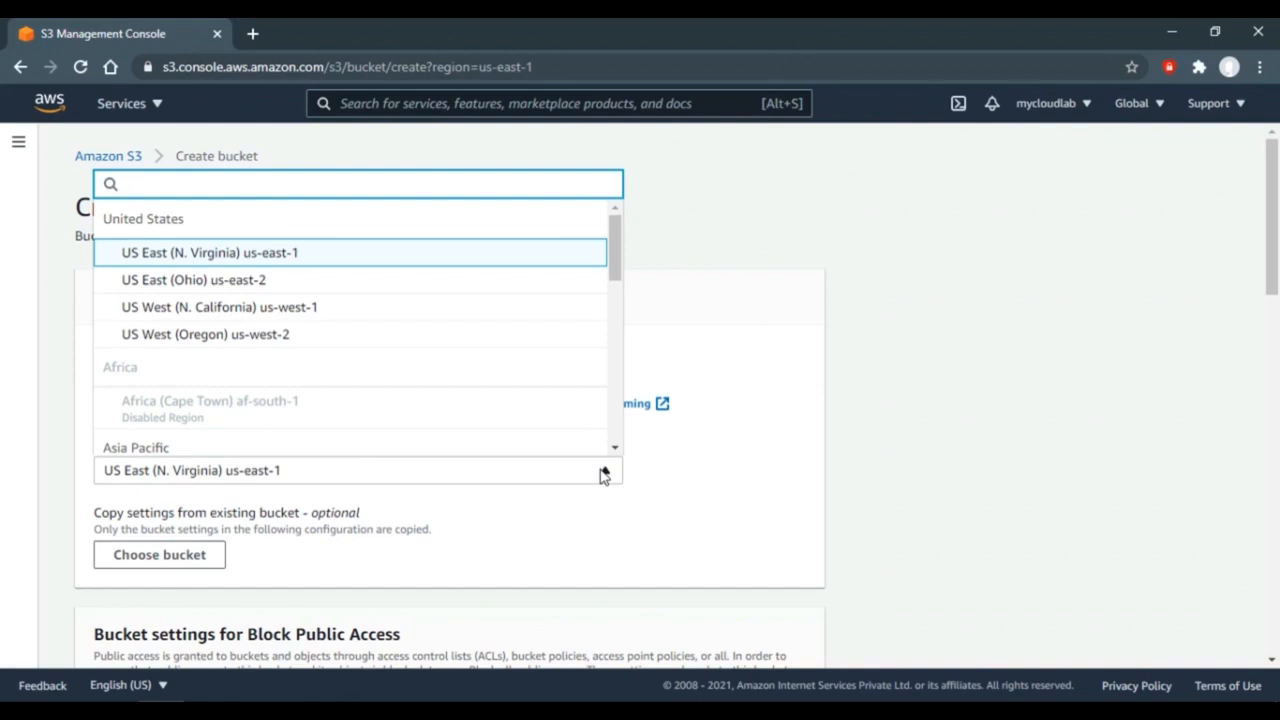
click(1145, 103)
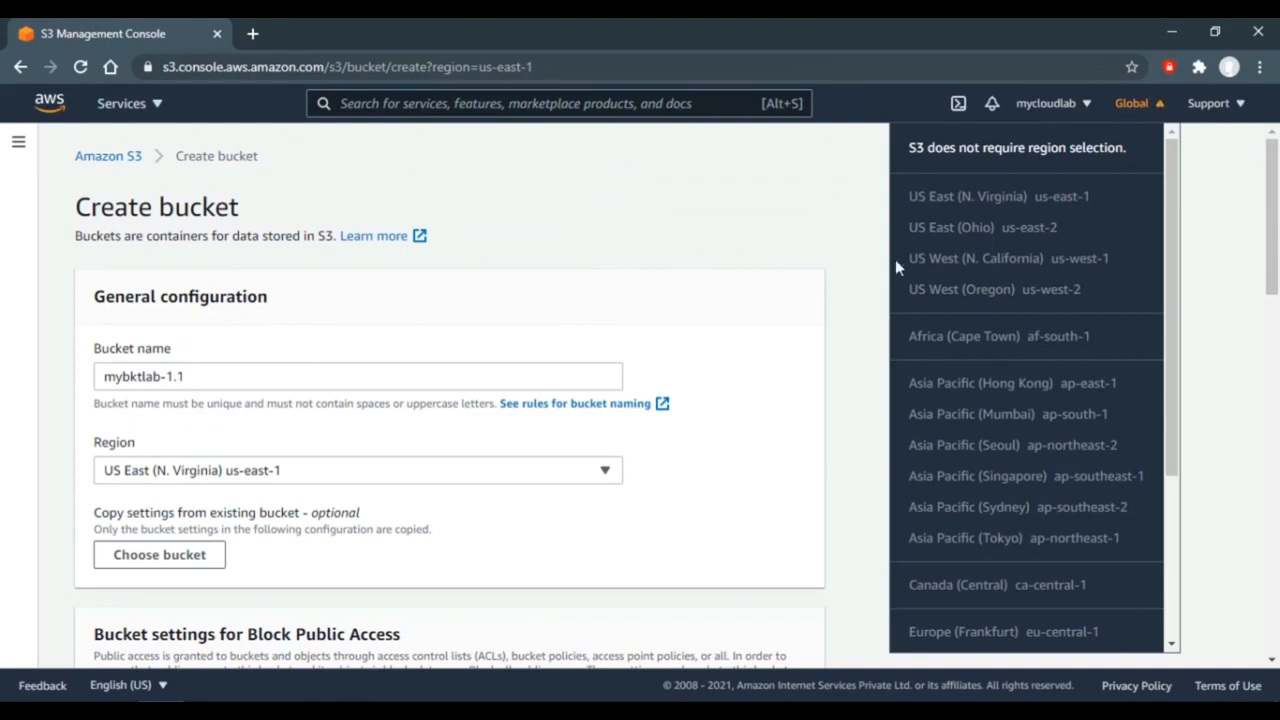
click(740, 403)
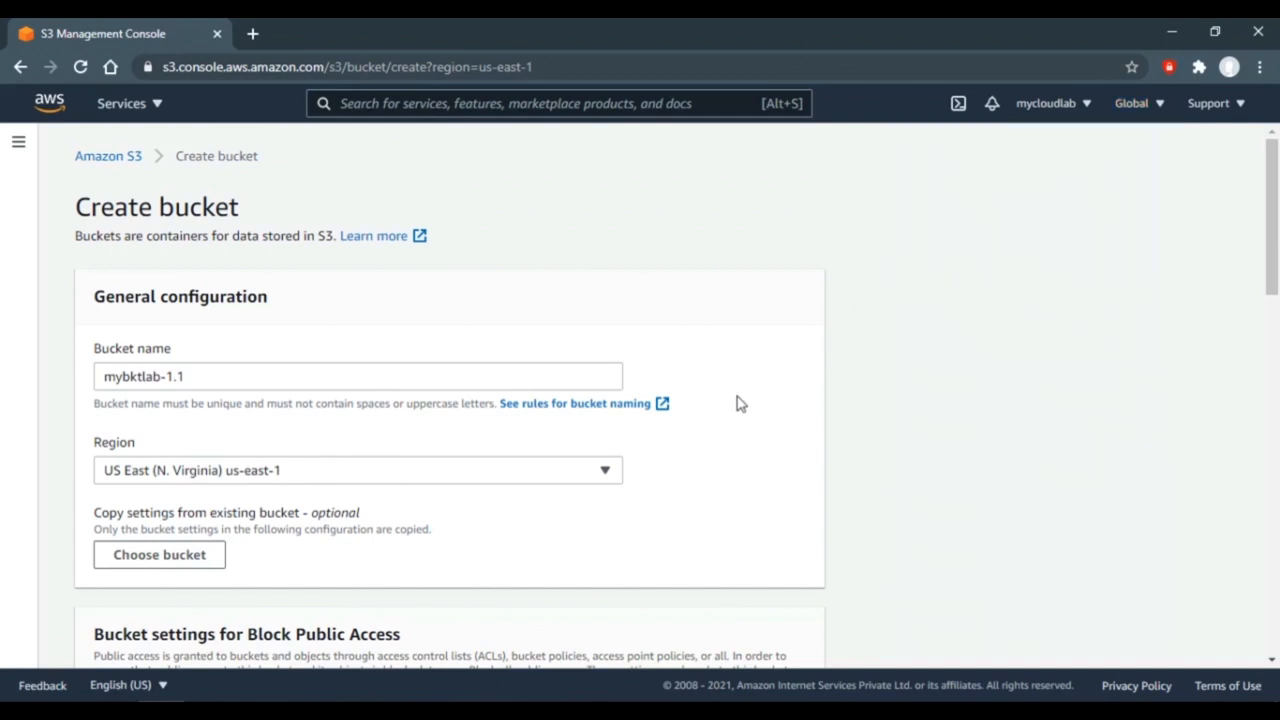
click(566, 477)
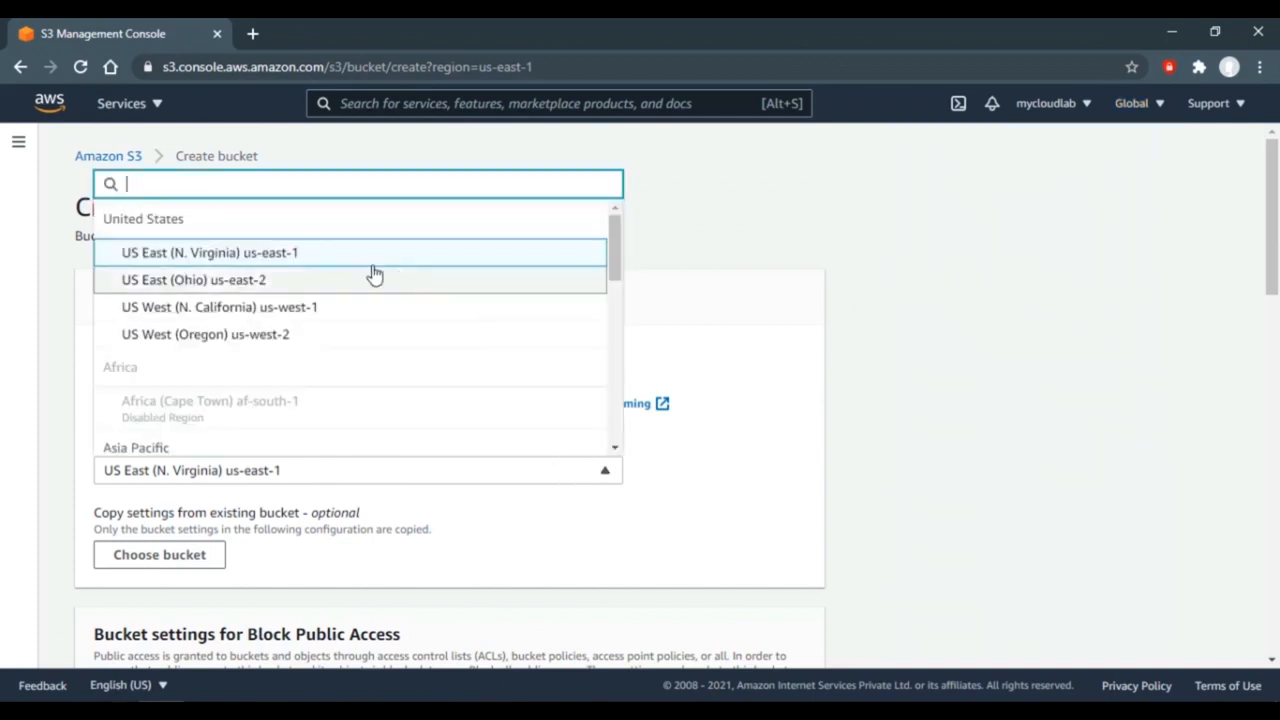
click(252, 254)
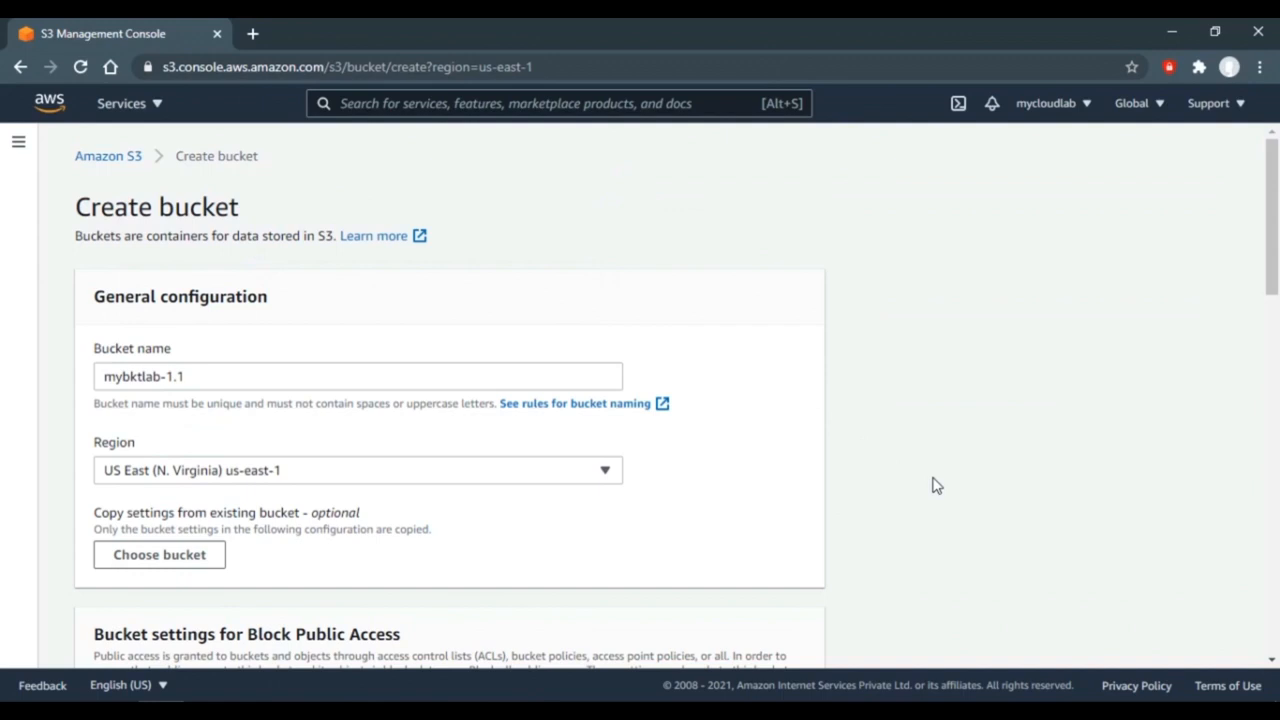
- Create mybktlab-1.1 without copying settings, leaving public access blocked, versioning off and encryption off
scroll(935, 485, down, 4)
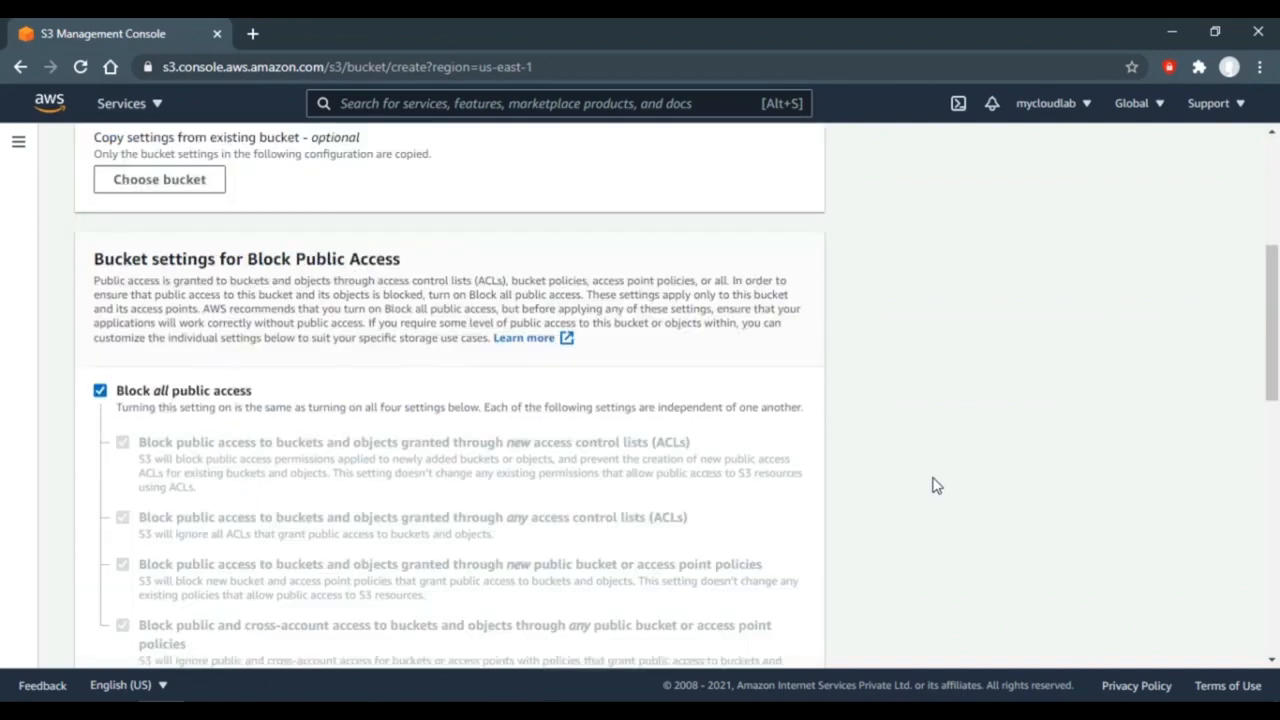
click(170, 178)
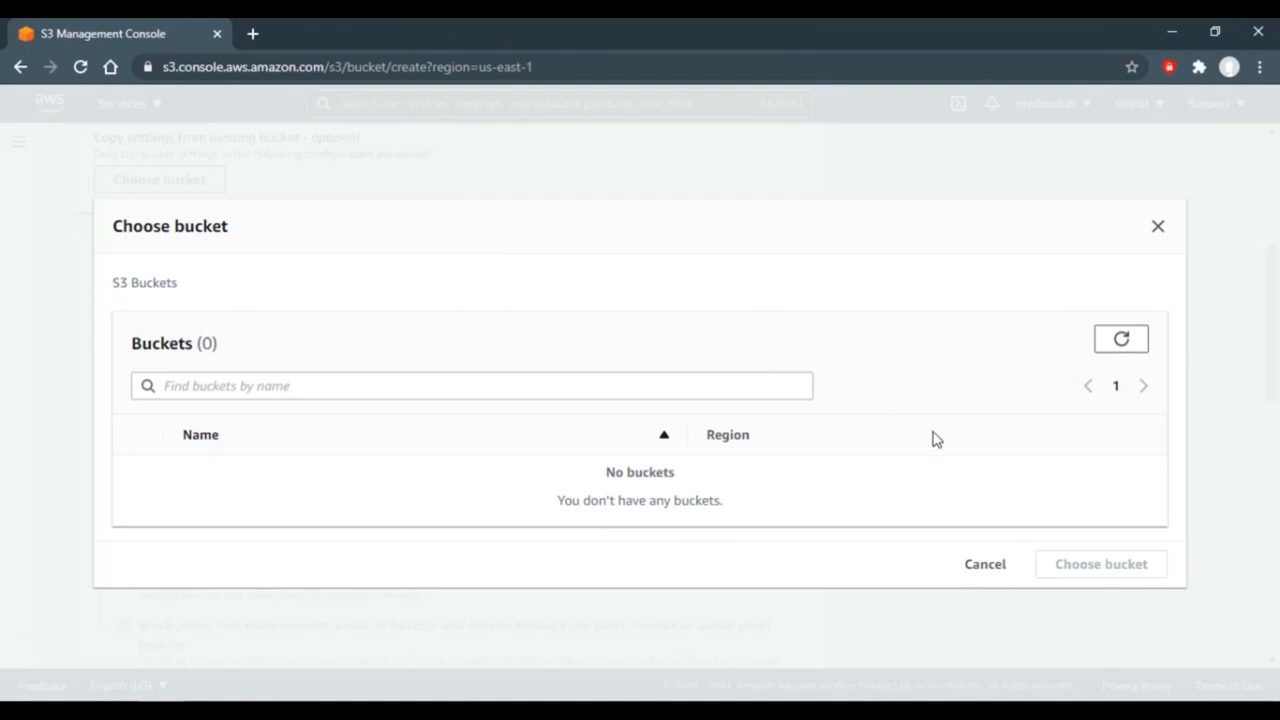
click(985, 566)
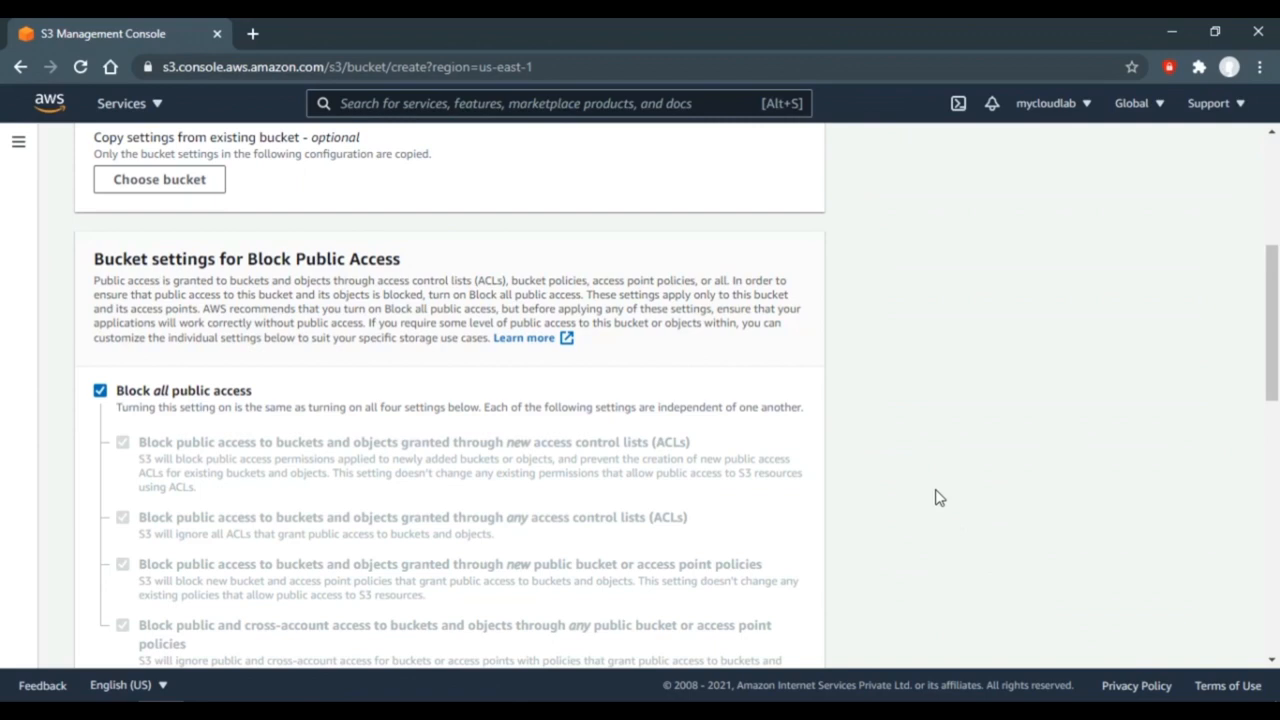
scroll(938, 497, down, 4)
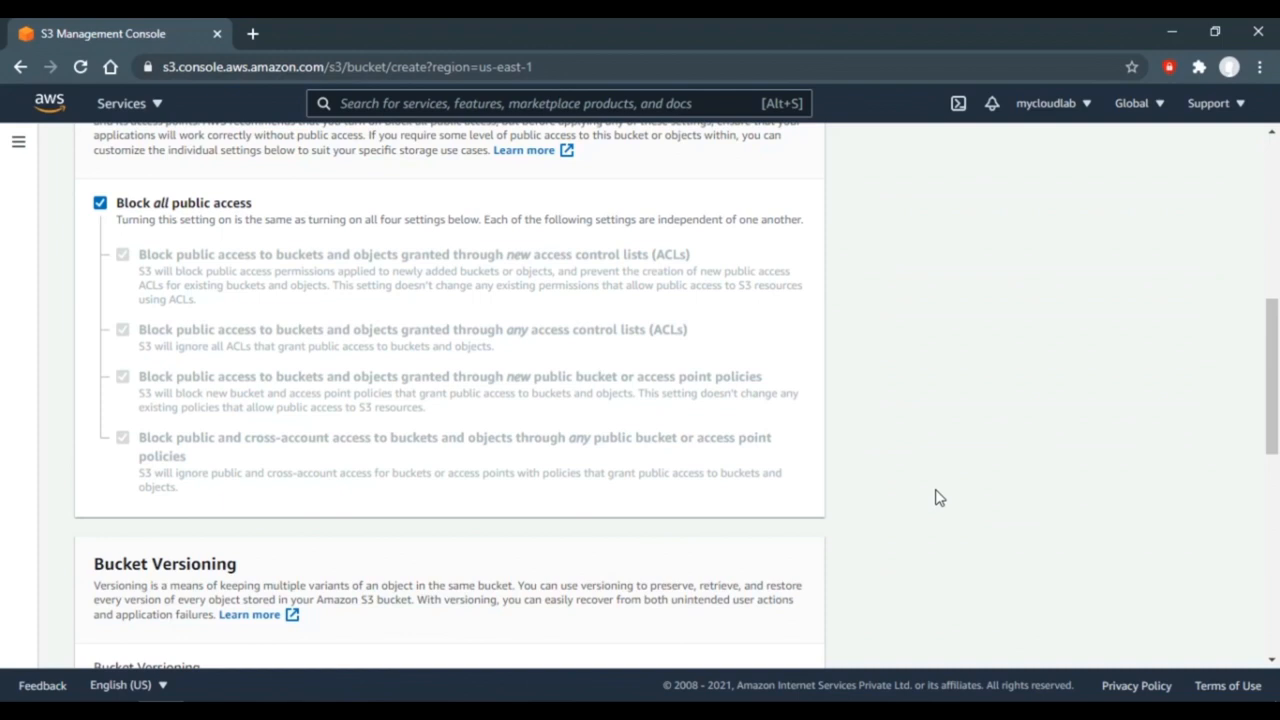
scroll(938, 497, down, 10)
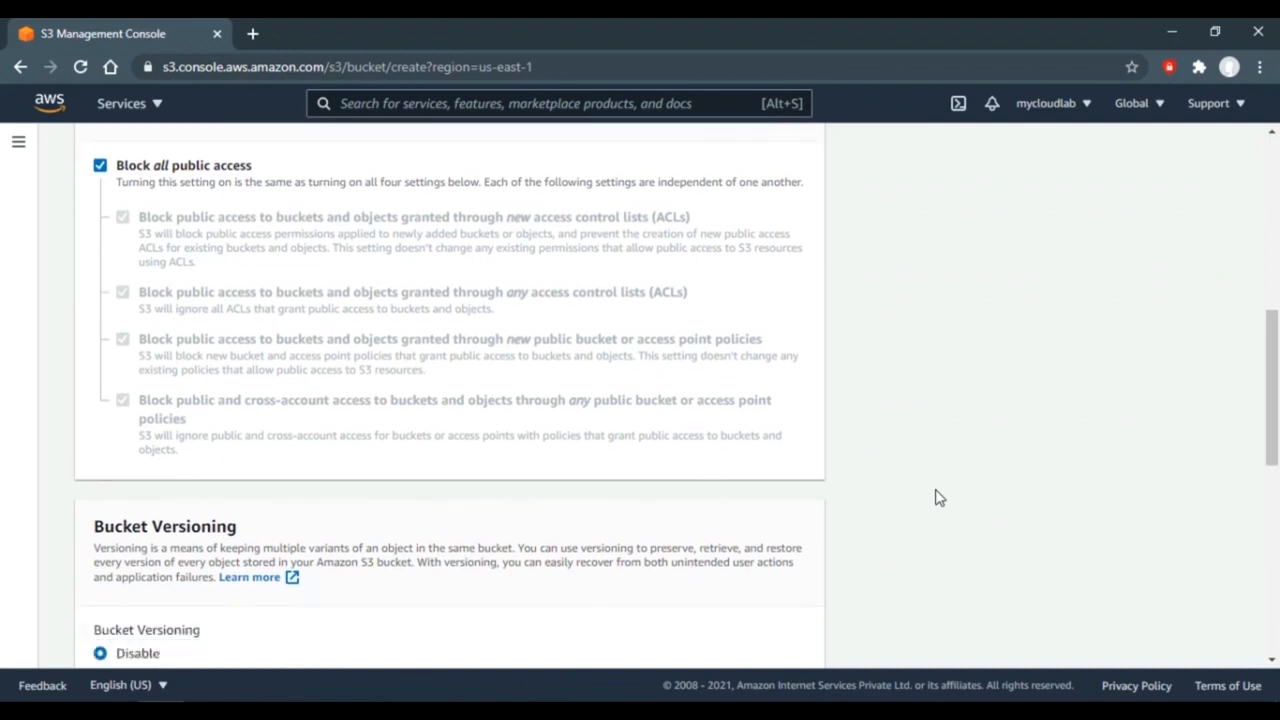
scroll(938, 497, down, 3)
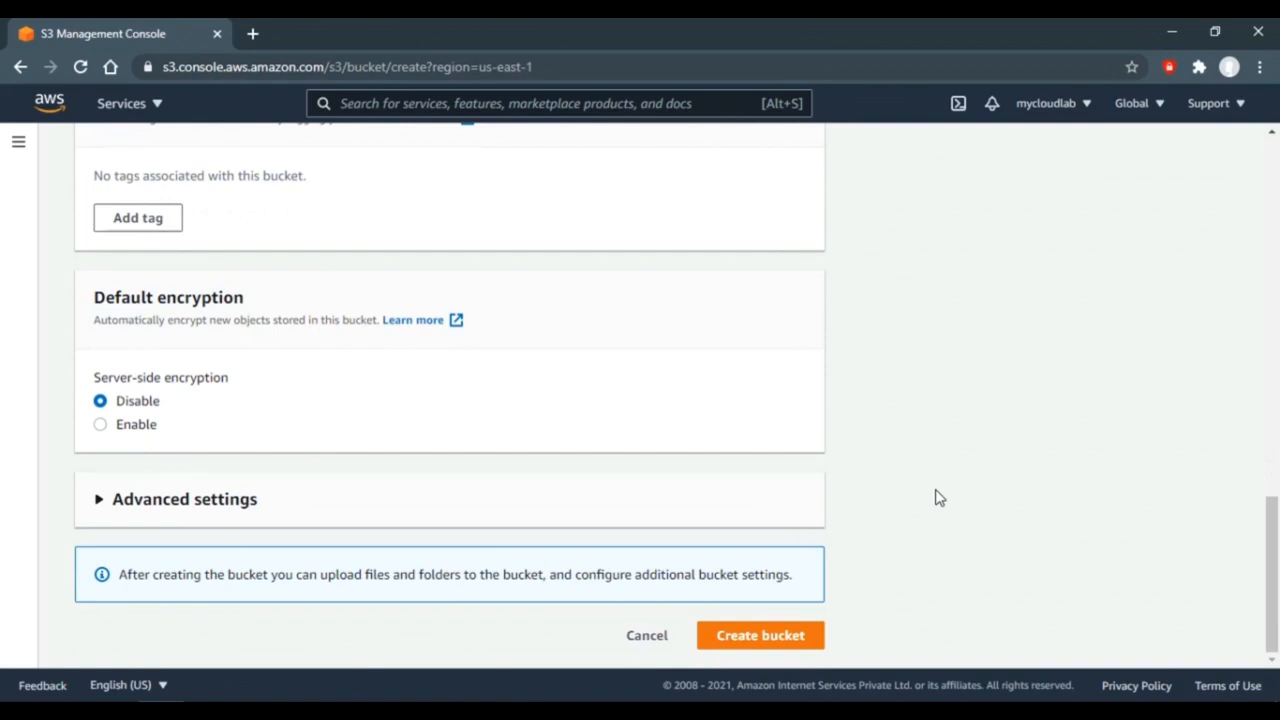
click(751, 638)
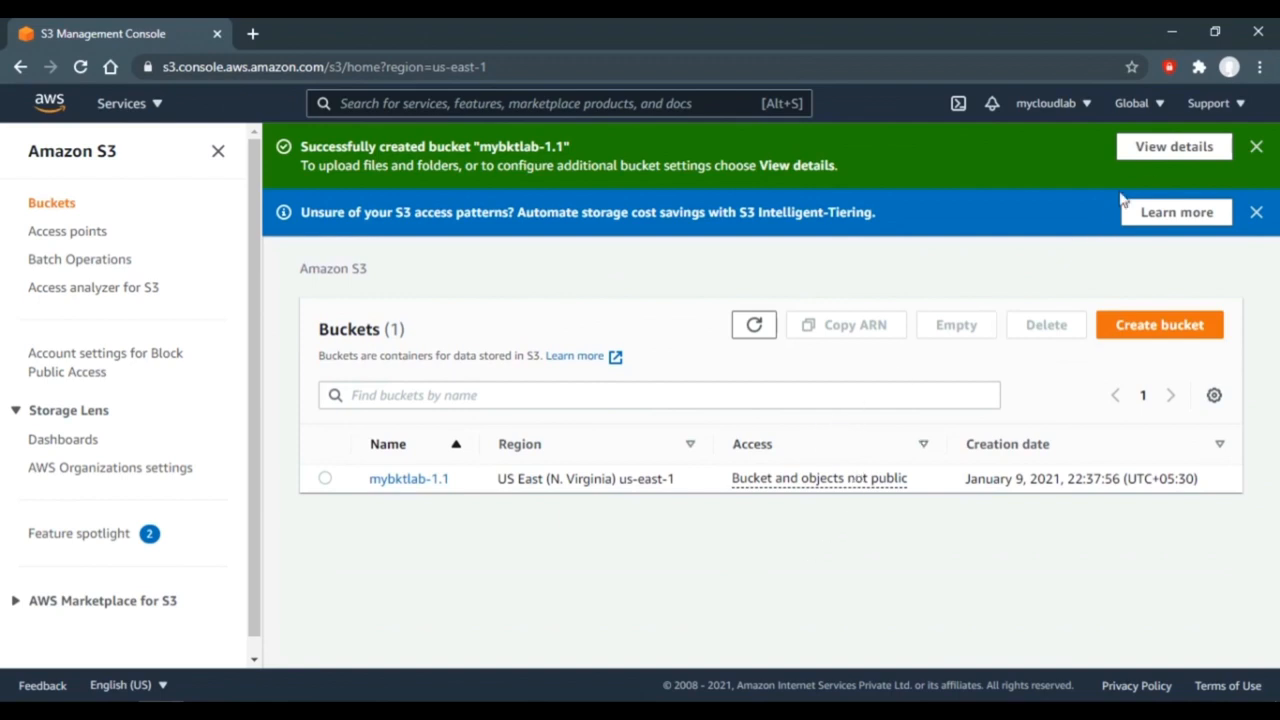
- Dismiss the success banner, open the empty mybktlab-1.1 bucket, and begin an upload
click(1155, 158)
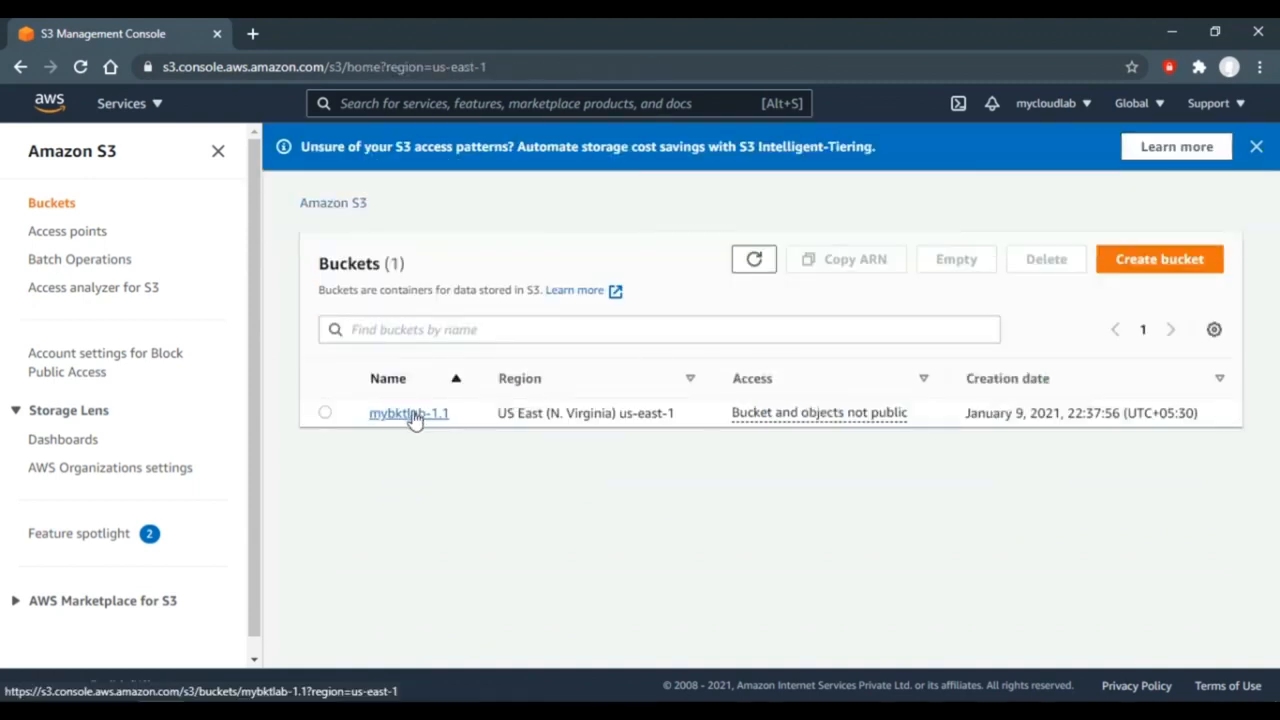
click(412, 416)
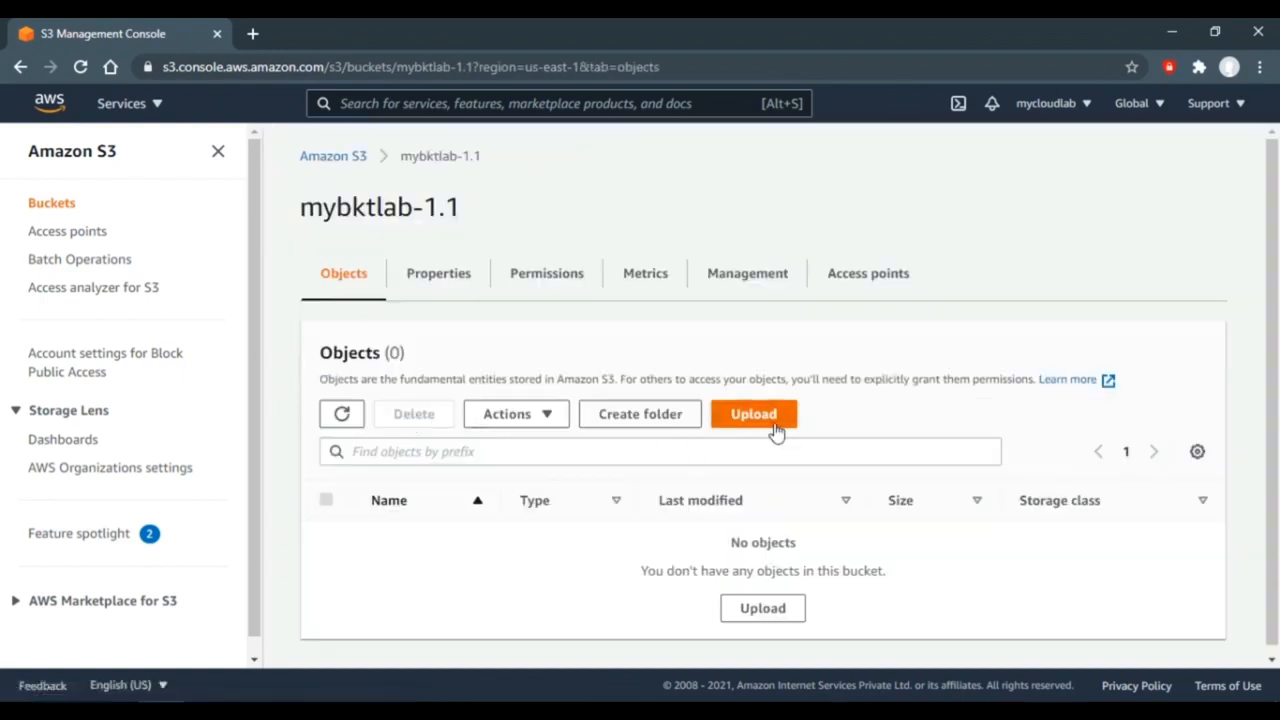
click(755, 418)
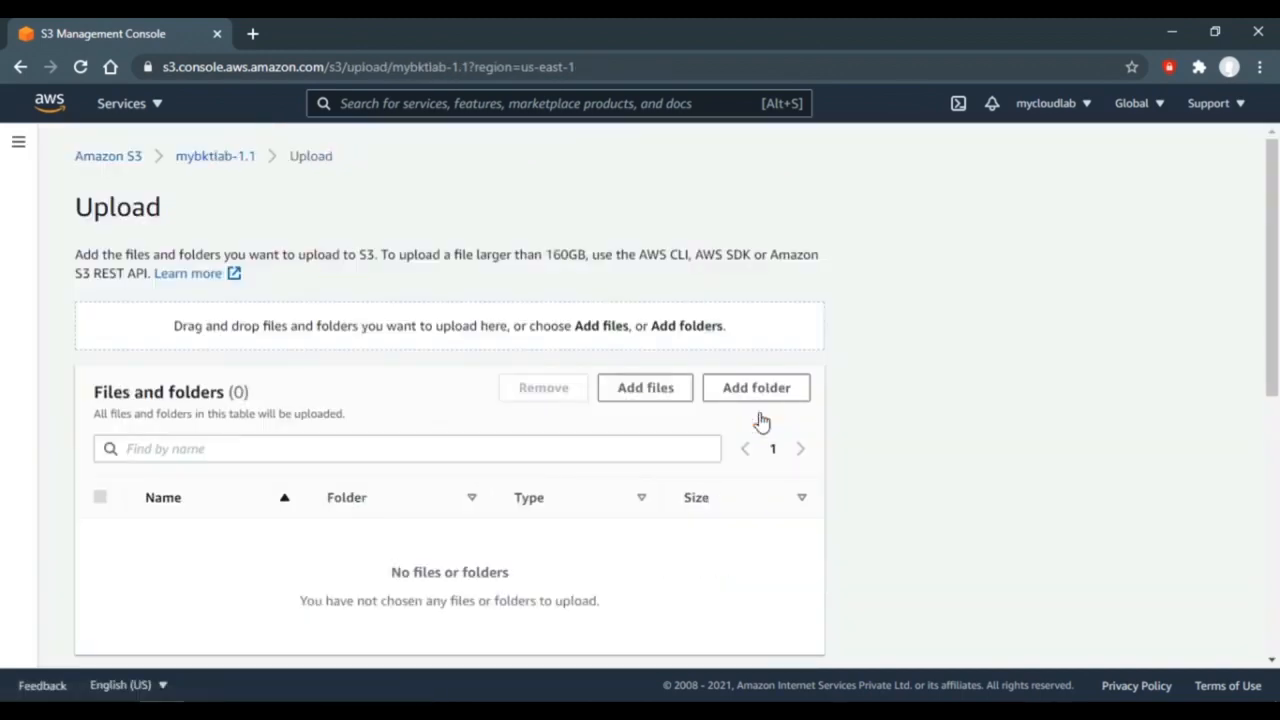
- Upload AWS-CSA.jpg, S3 image.png and Text.txt (79.9 KB total) to mybktlab-1.1
click(657, 396)
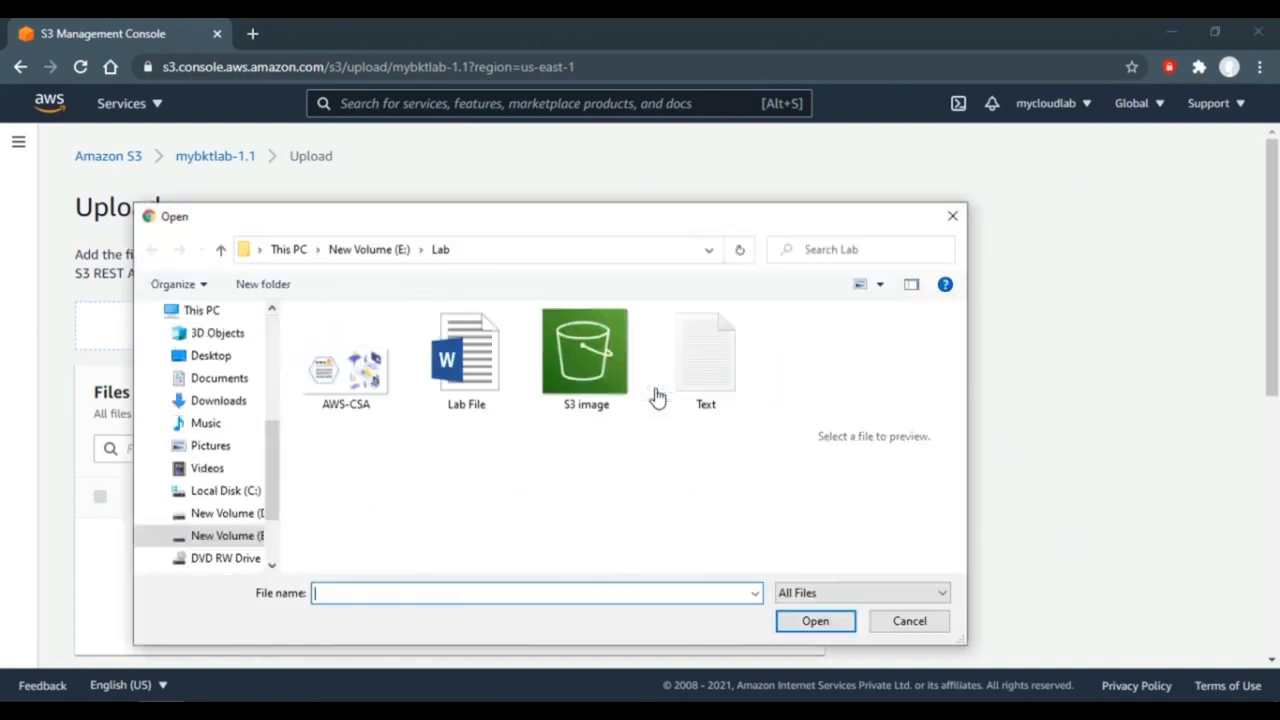
click(370, 388)
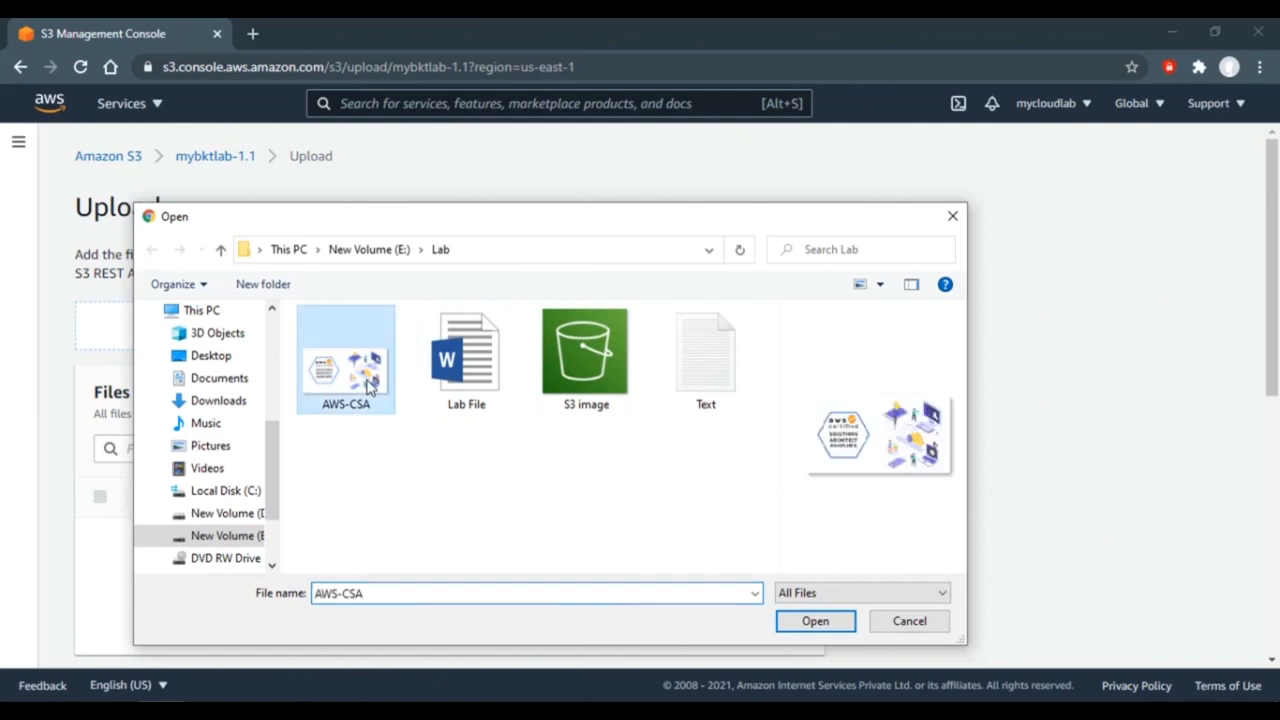
ctrl+click(712, 402)
ctrl+click(578, 373)
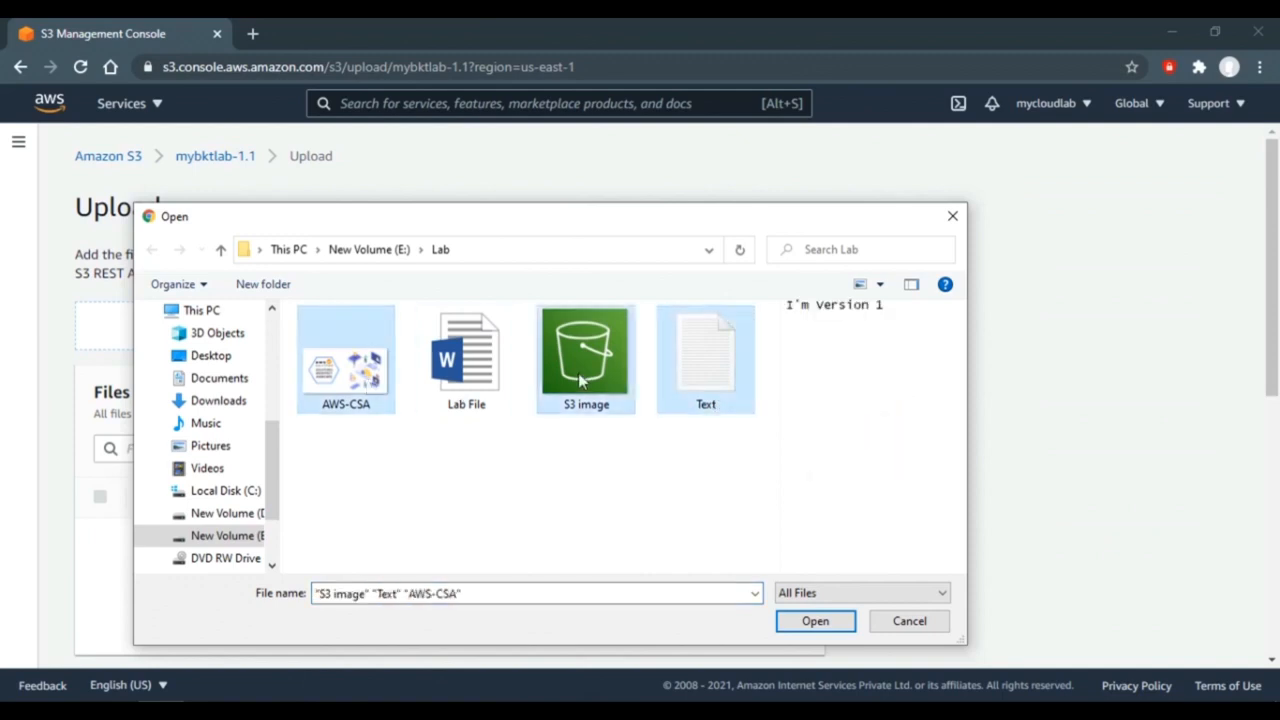
click(808, 622)
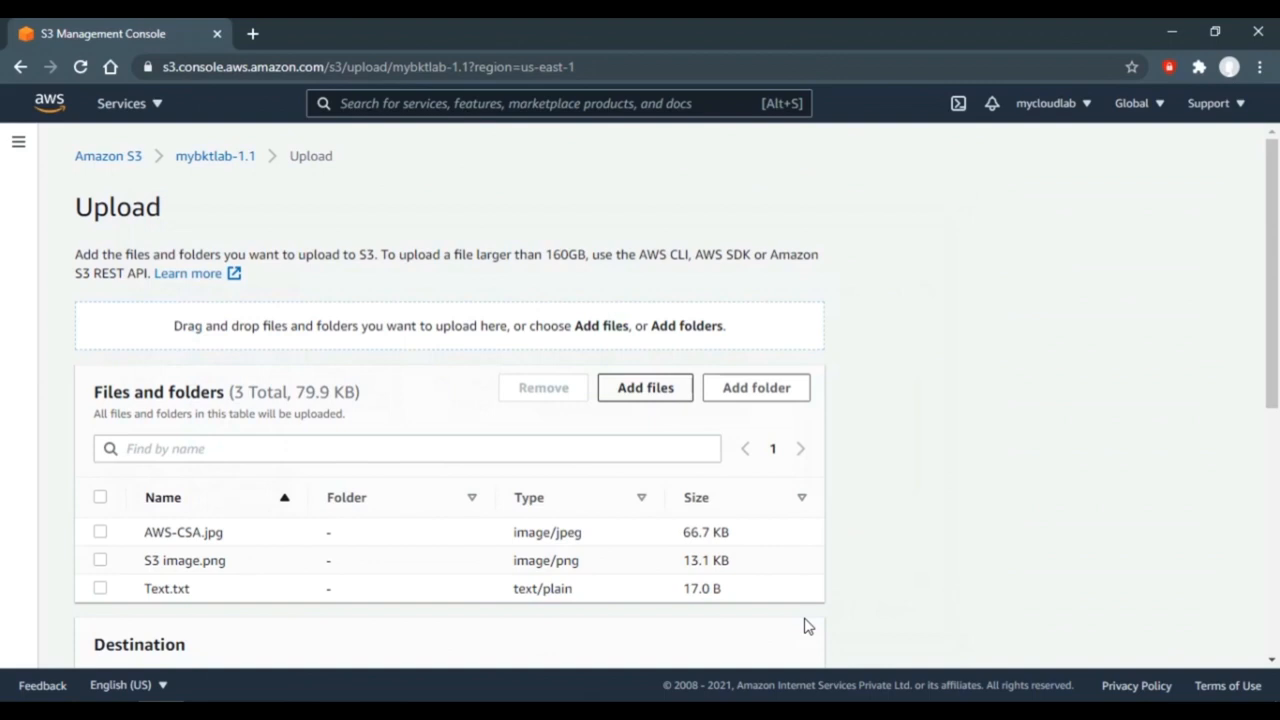
scroll(955, 519, down, 4)
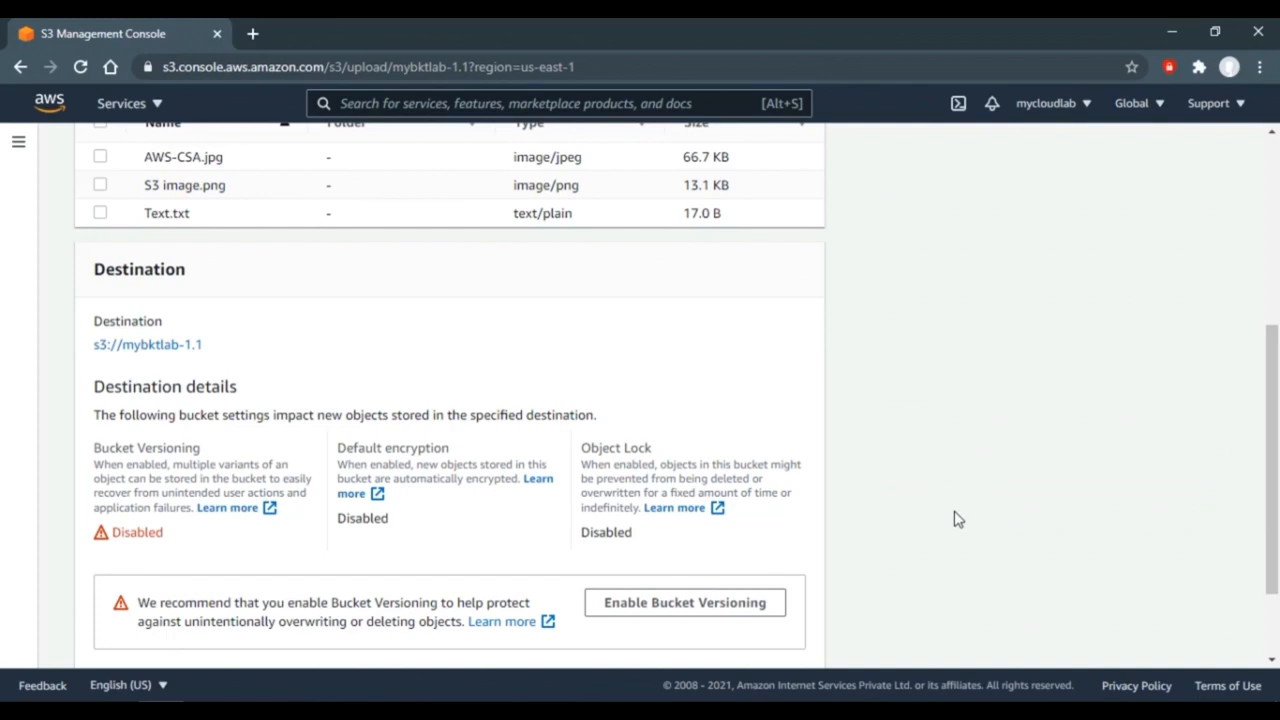
scroll(955, 518, down, 2)
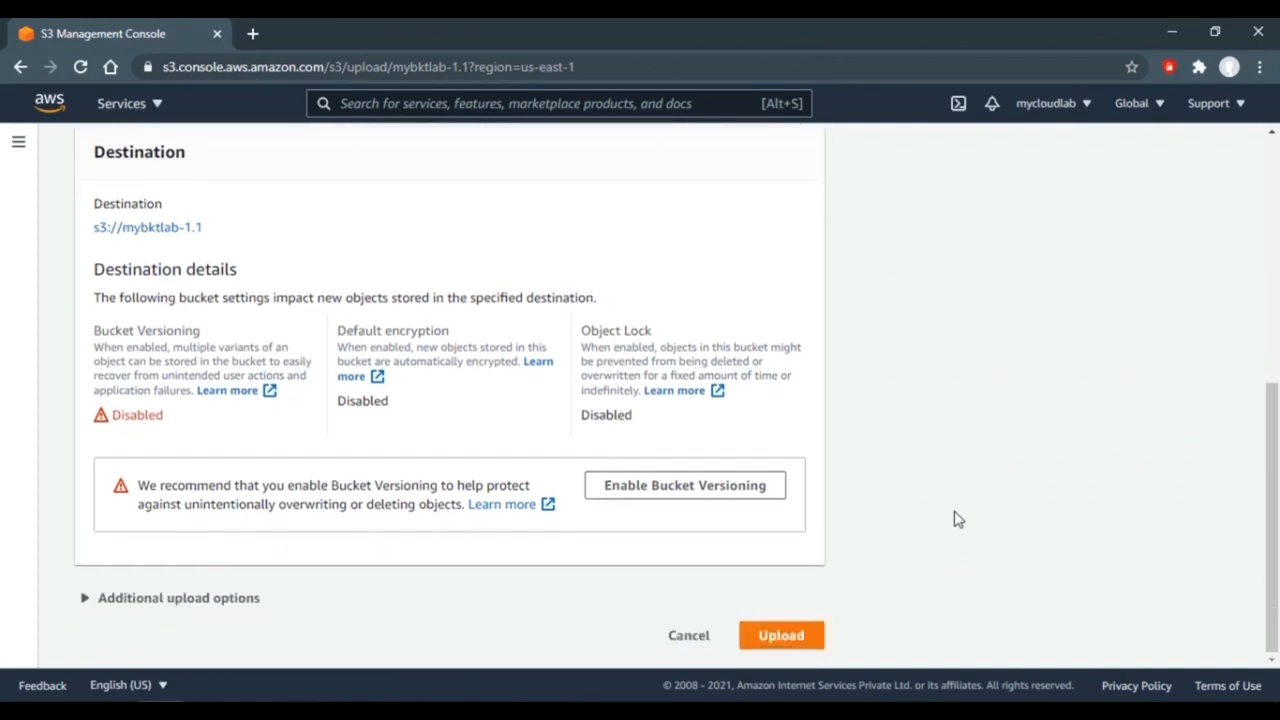
click(772, 641)
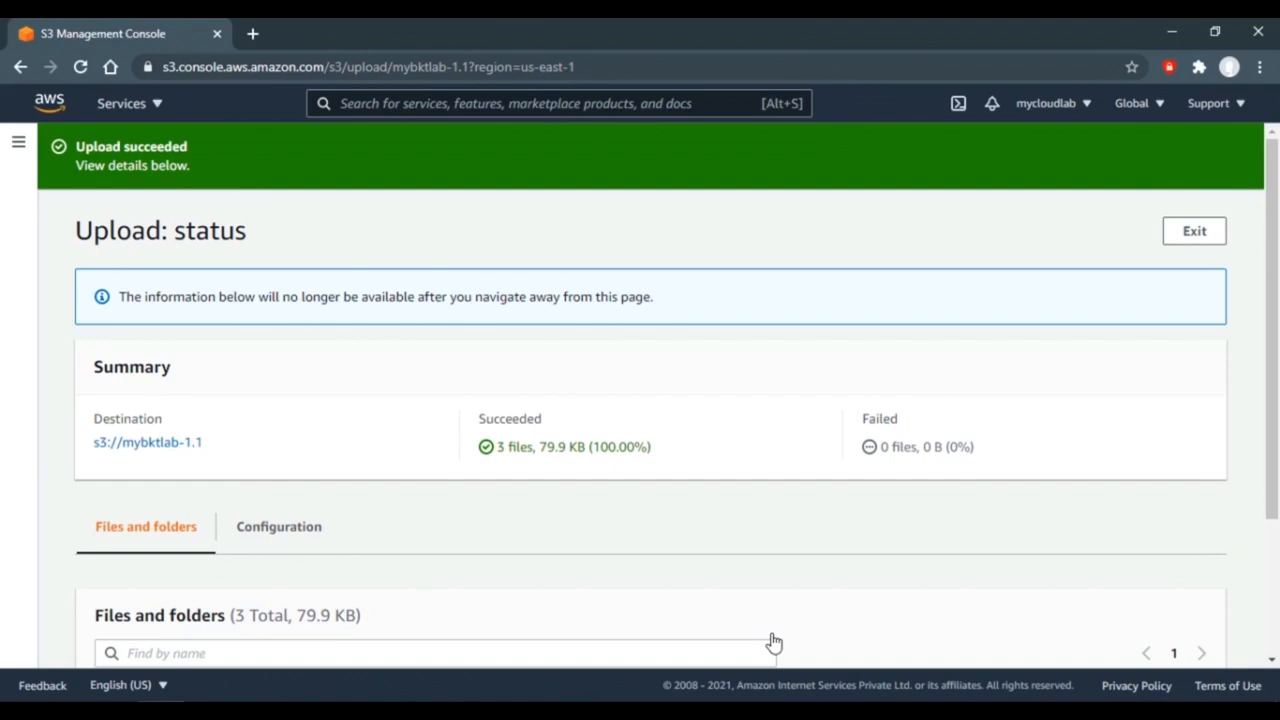
- Open AWS-CSA.jpg in a new tab via Actions > Open, then return to the console
click(183, 452)
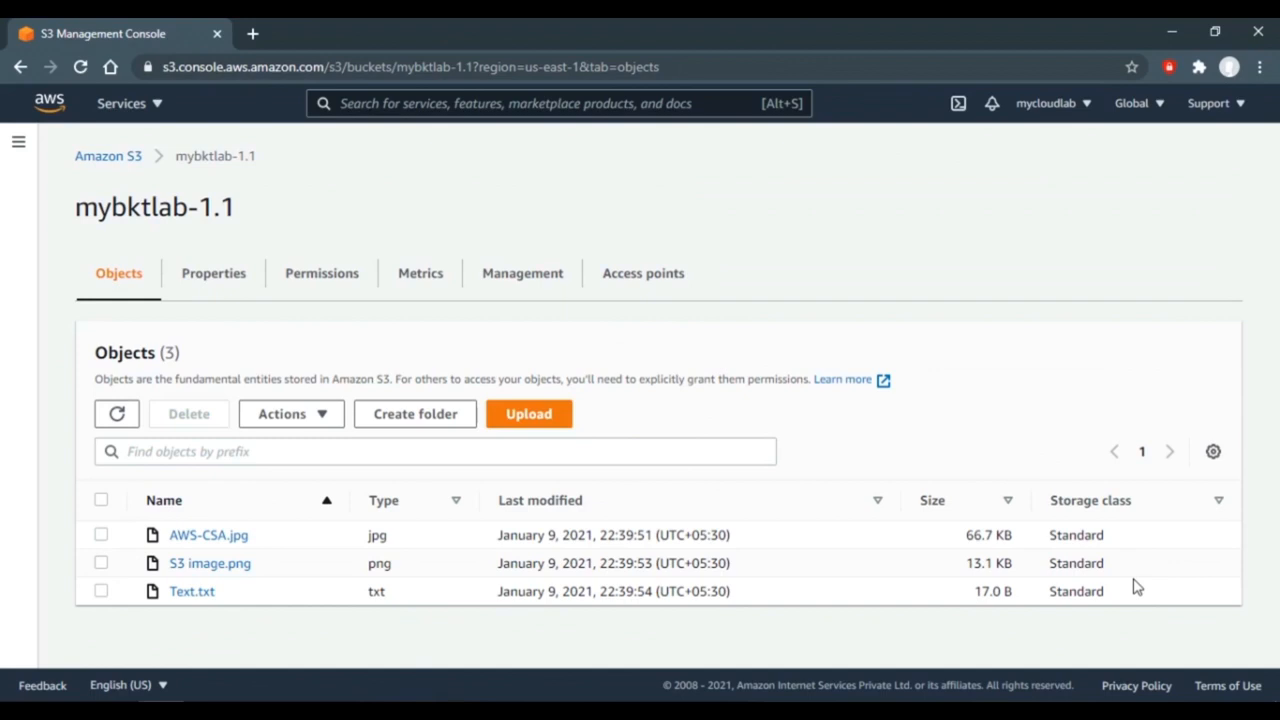
click(101, 537)
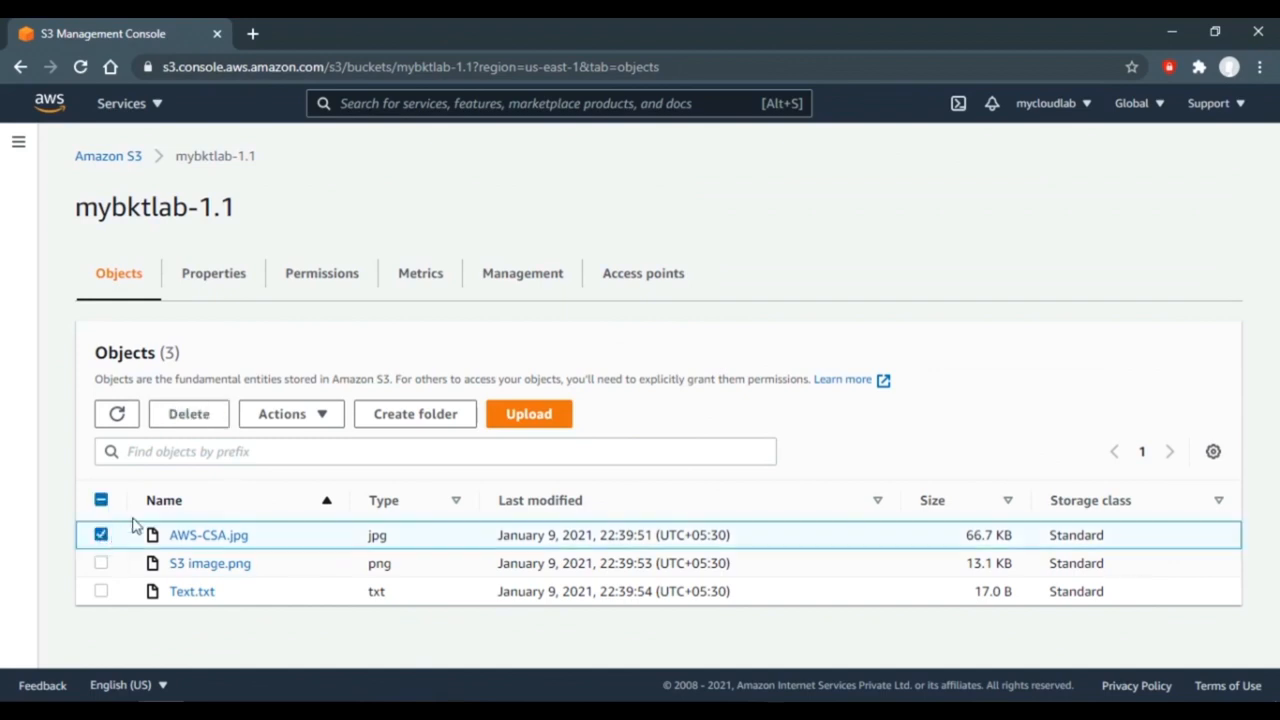
click(316, 418)
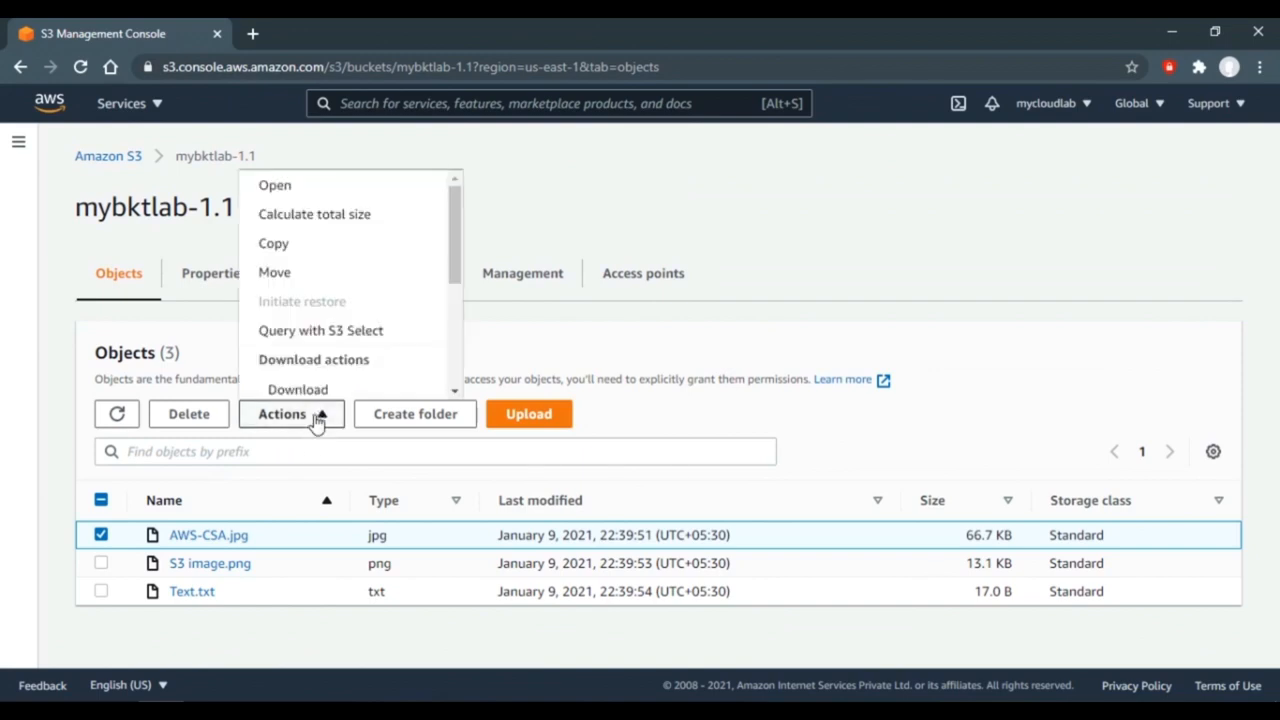
click(329, 196)
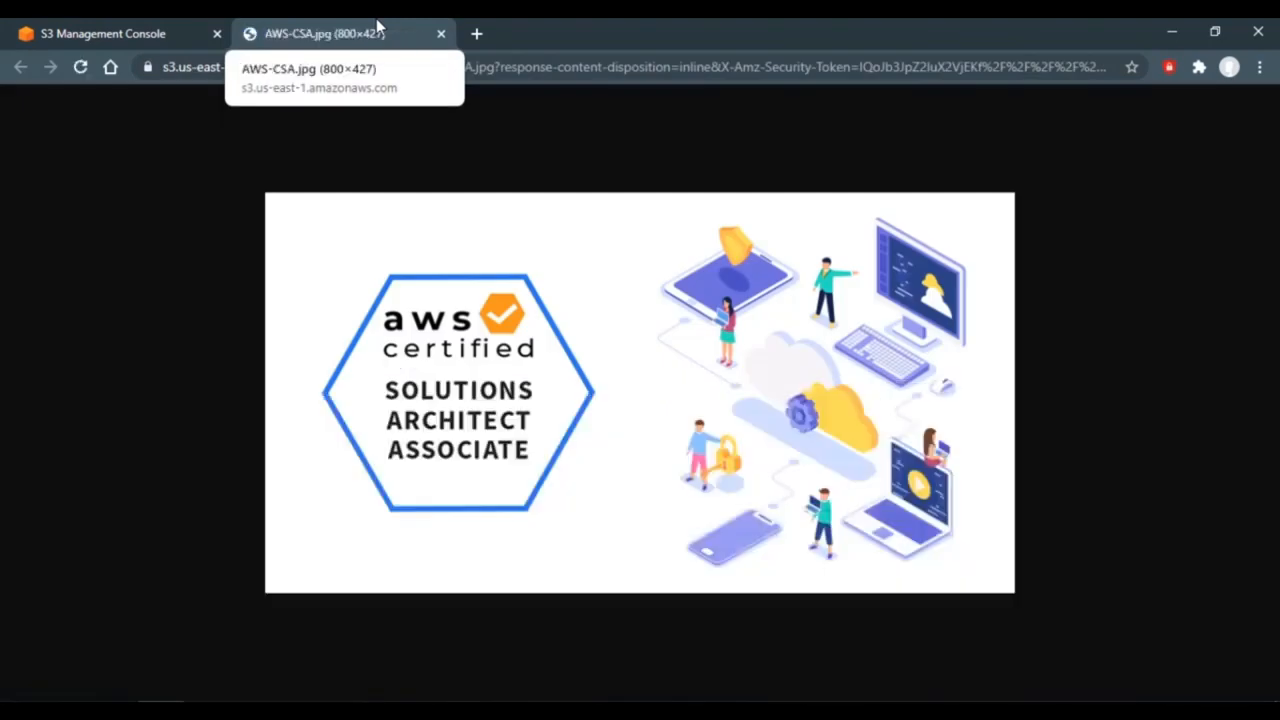
click(103, 30)
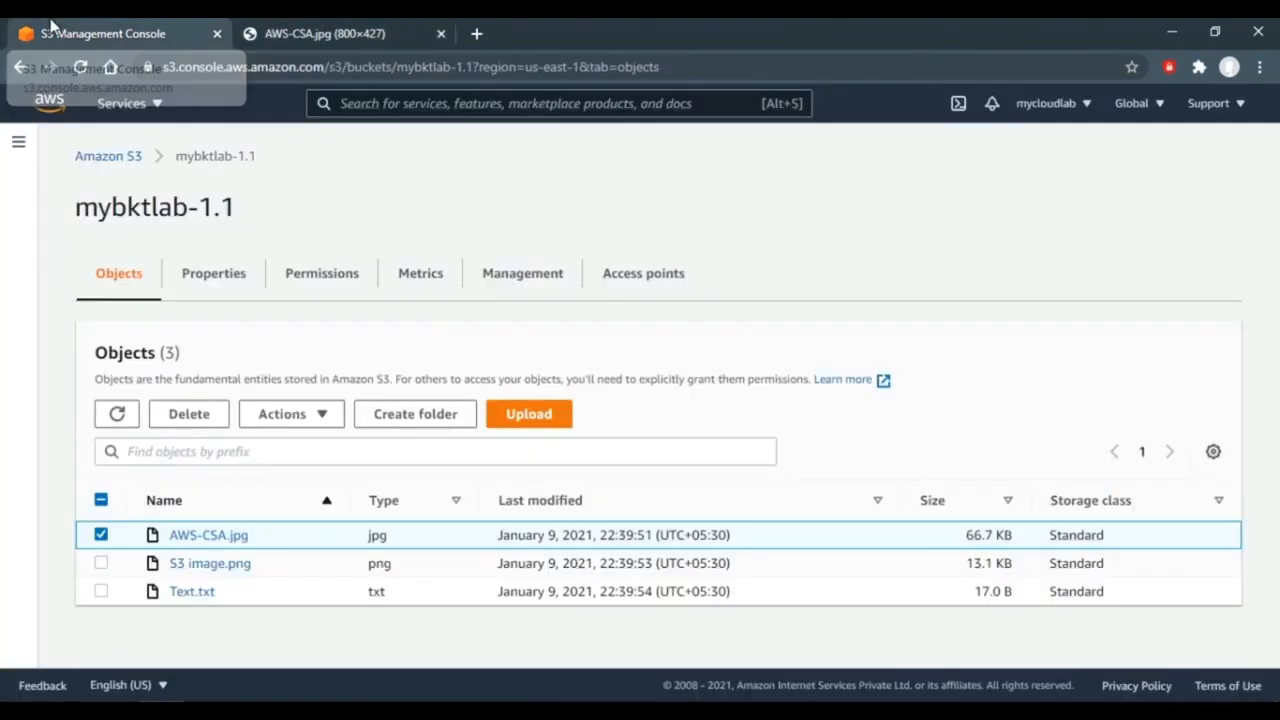
- Open the AWS-CSA.jpg details page and view the image again via Object actions > Open
click(202, 534)
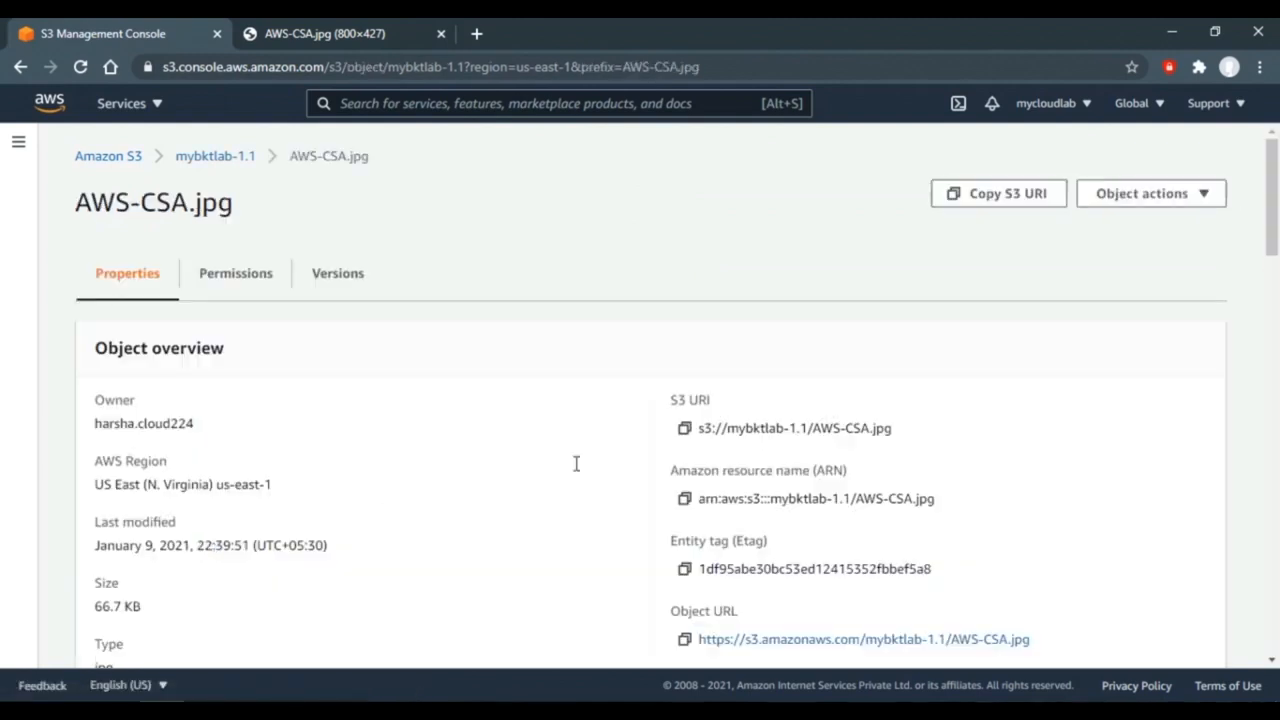
click(1196, 194)
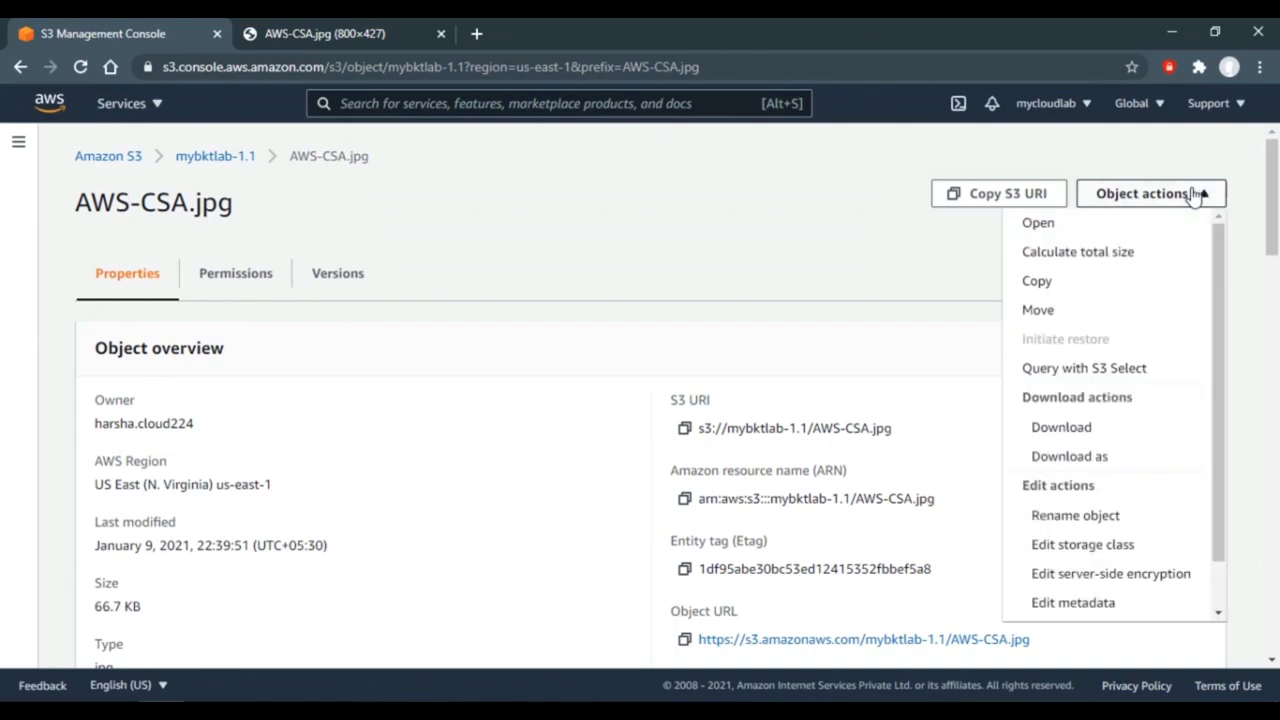
click(1056, 232)
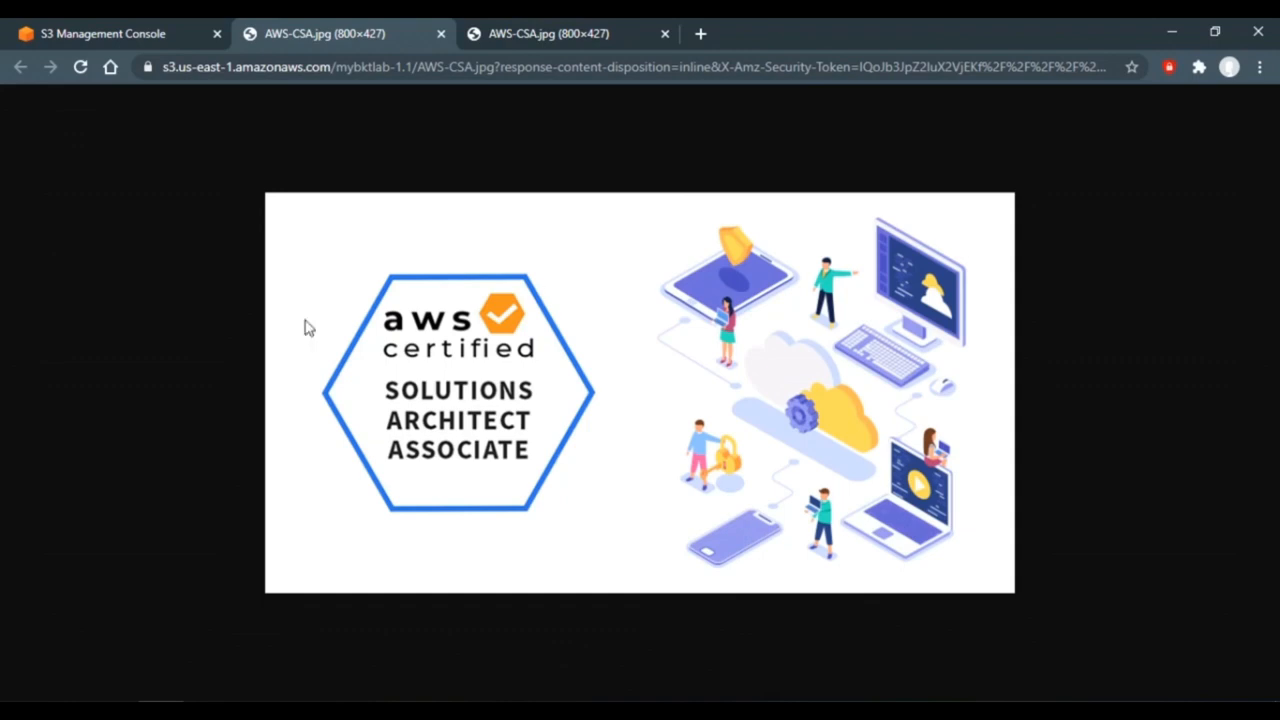
click(155, 25)
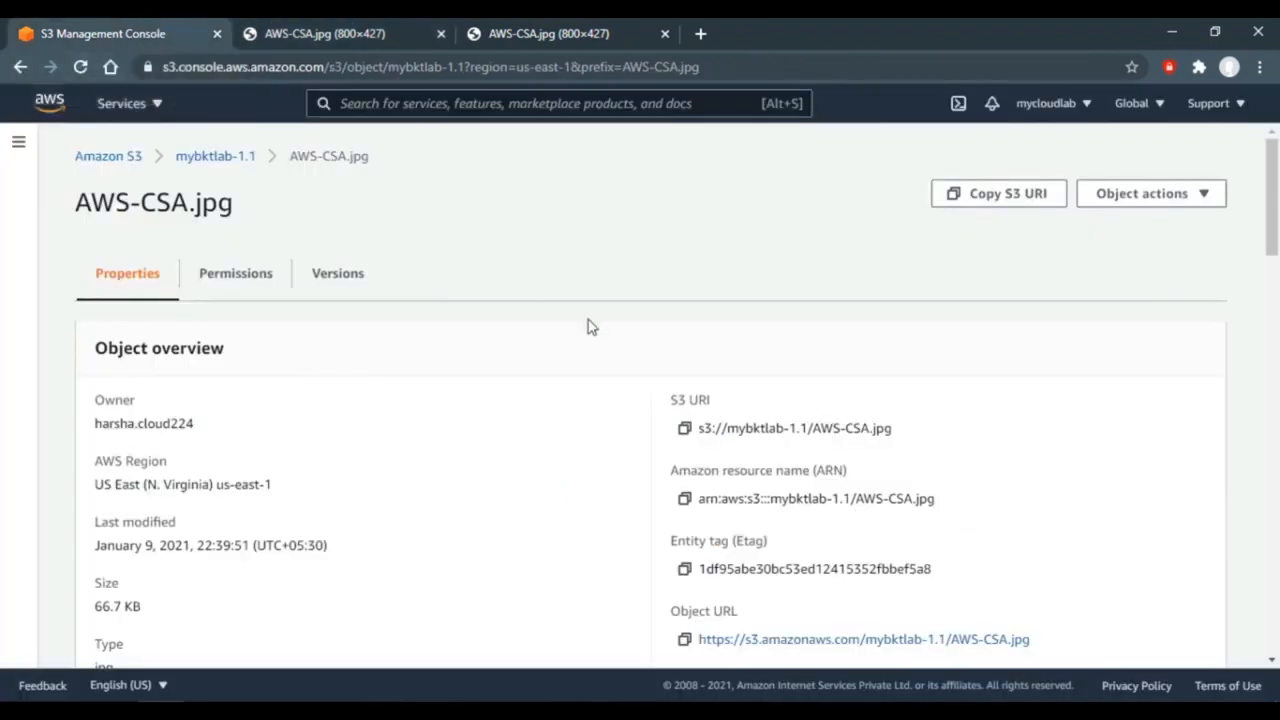
- Load AWS-CSA.jpg's copied Object URL in a new tab, getting Access Denied, then return to the bucket
click(684, 640)
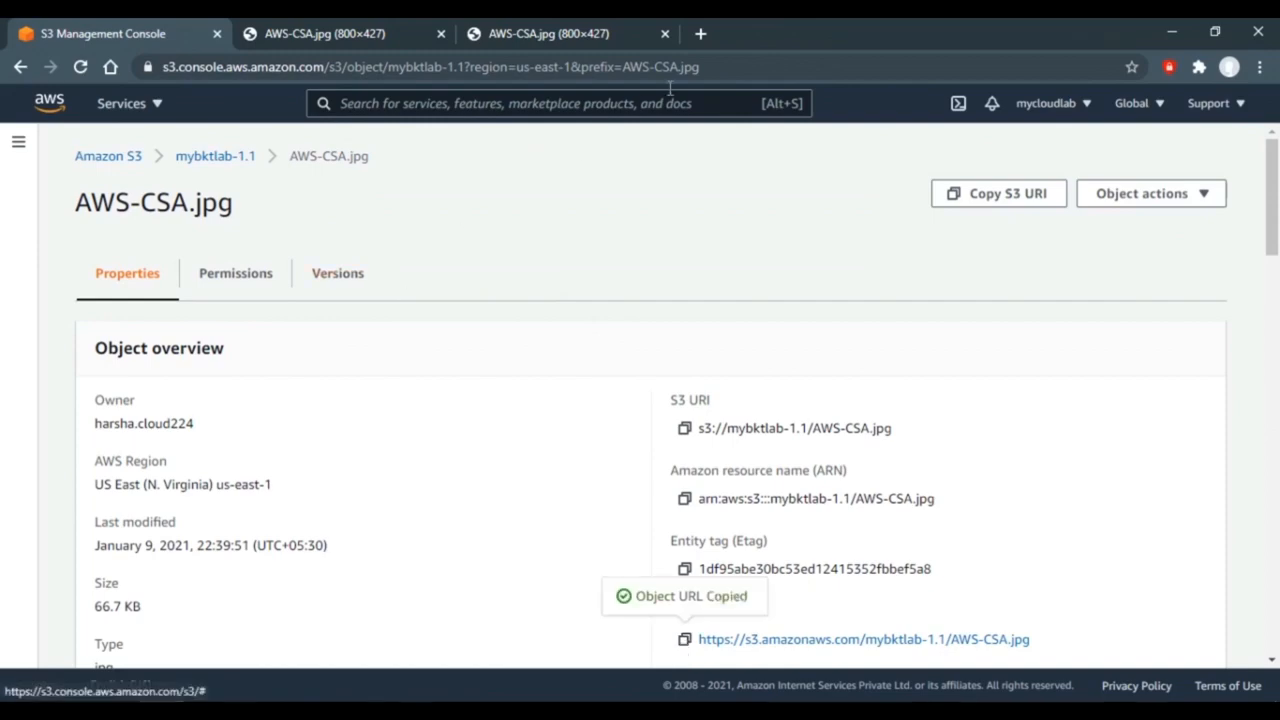
click(703, 35)
key(ctrl+v)
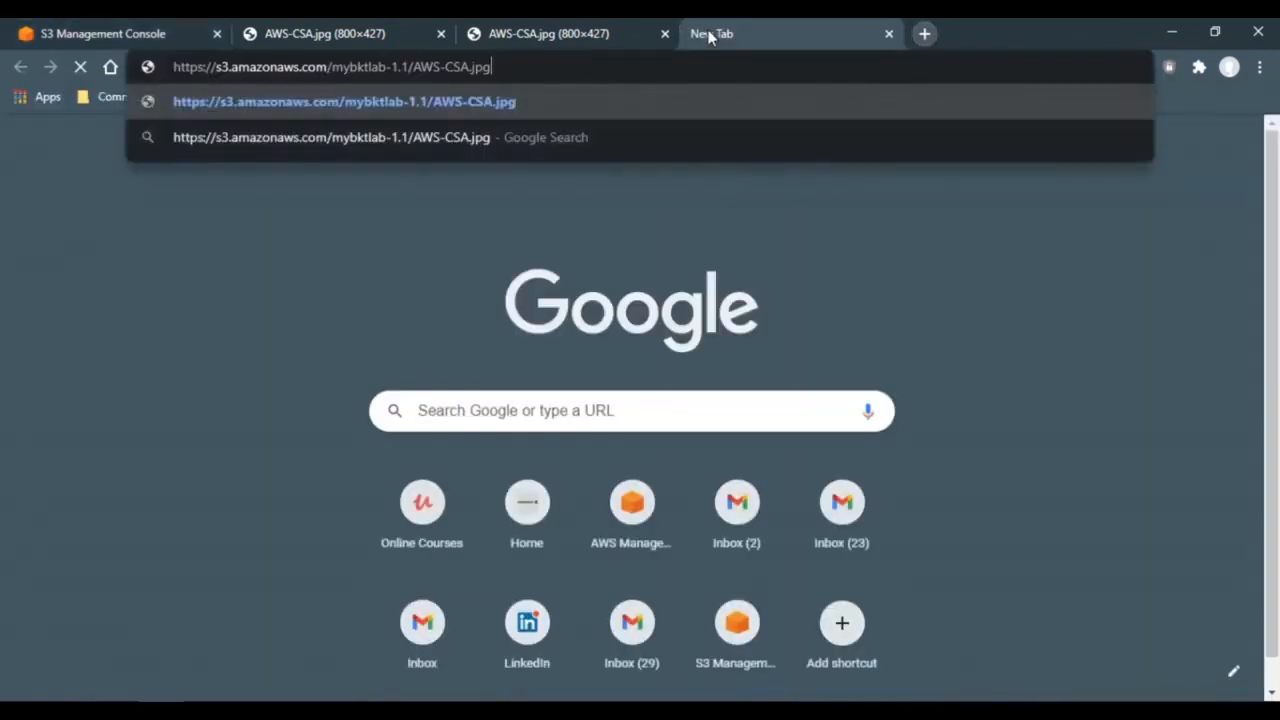
key(Return)
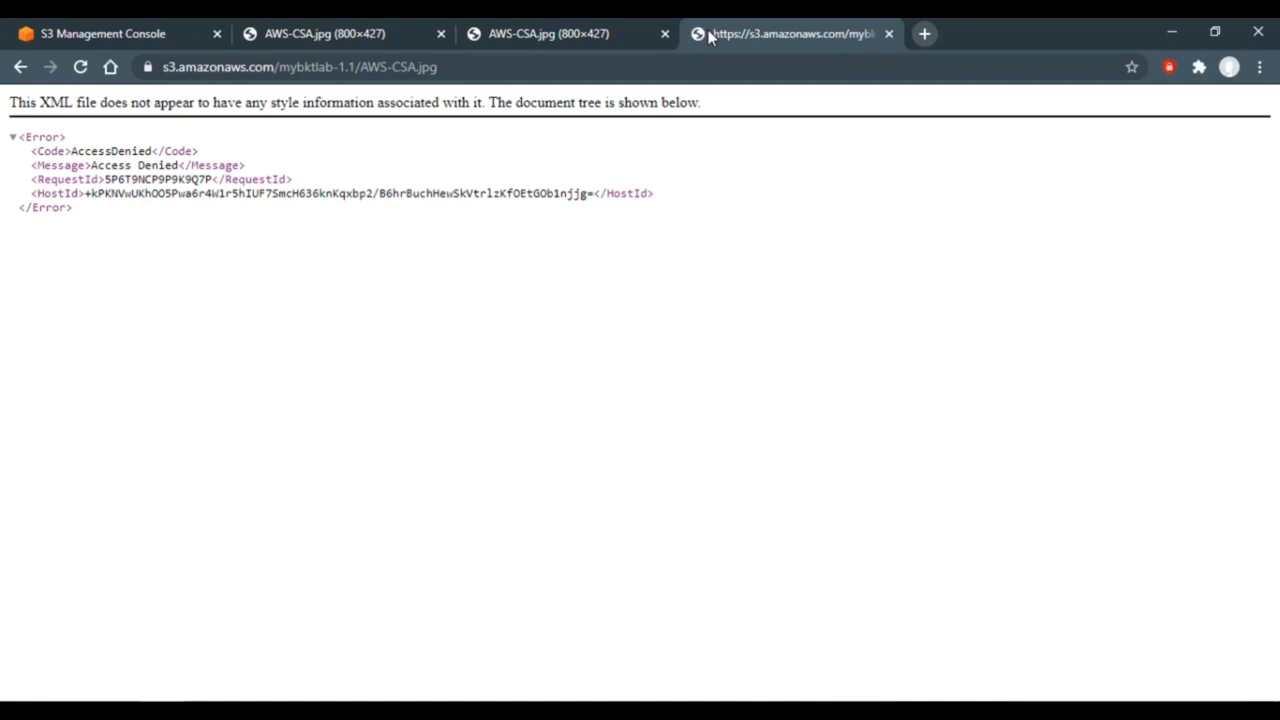
click(611, 28)
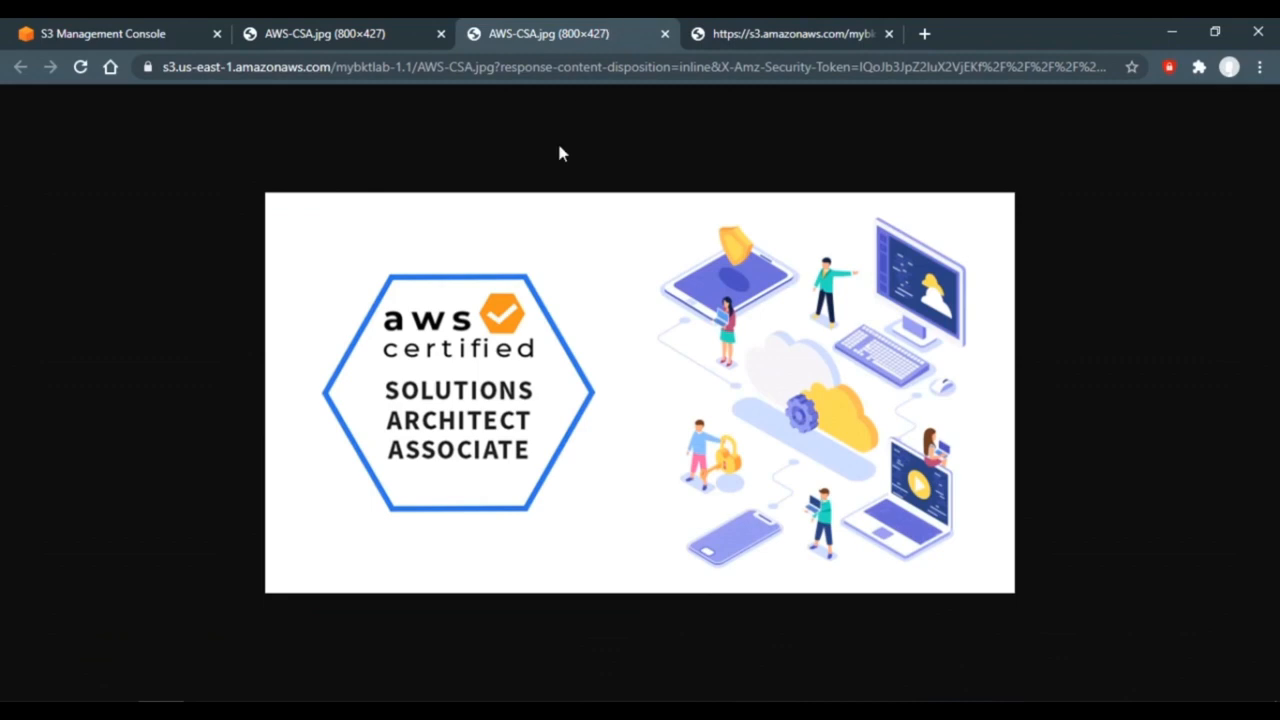
click(530, 68)
click(150, 34)
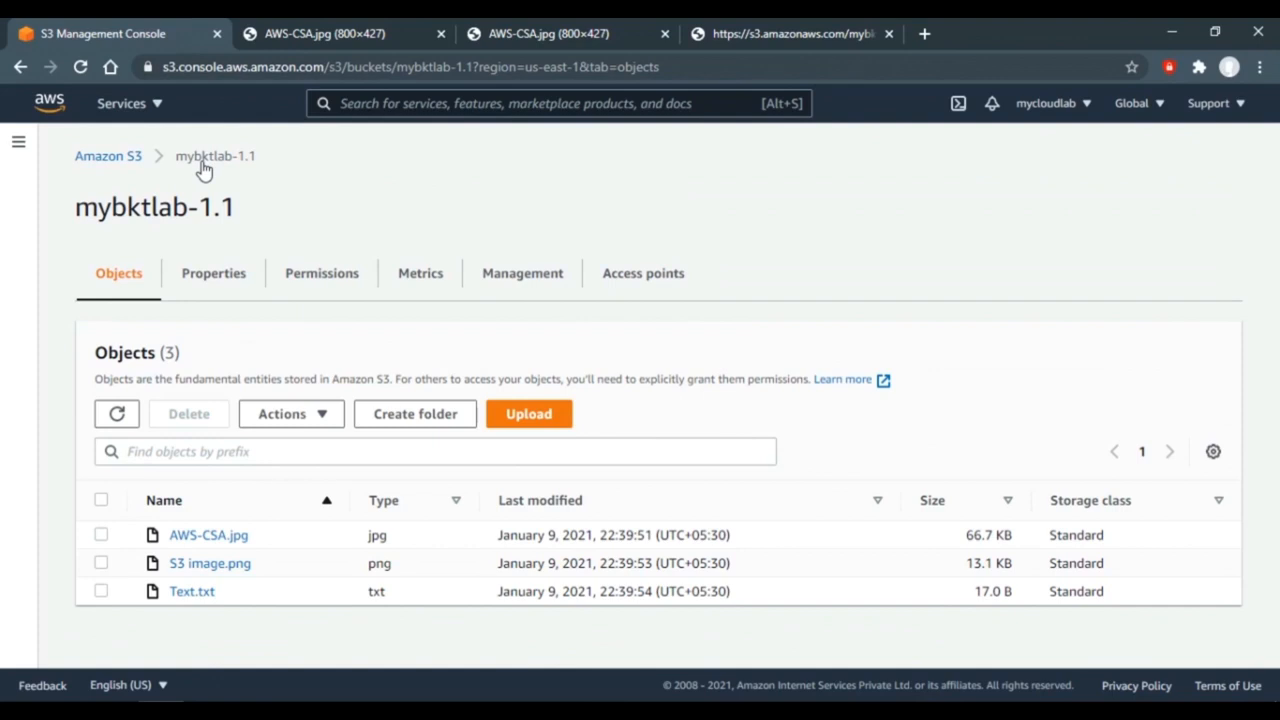
- Create a folder named image in mybktlab-1.1 and open it
click(425, 415)
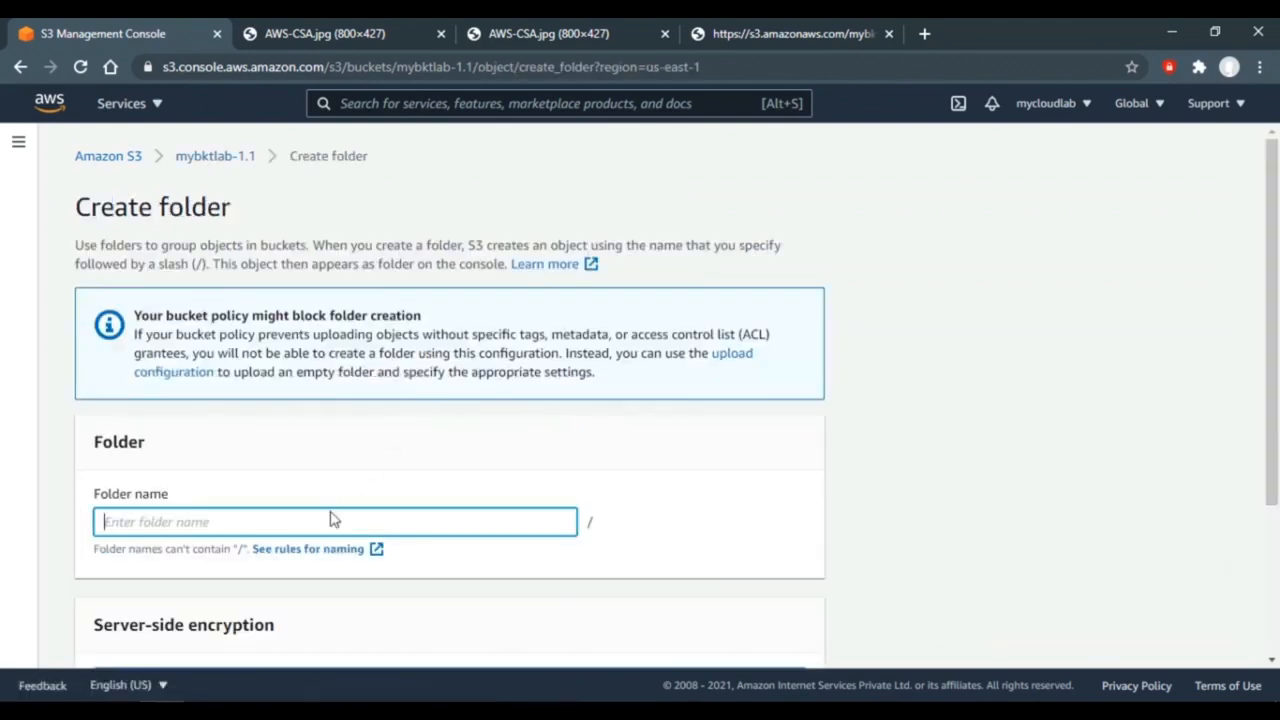
text(image)
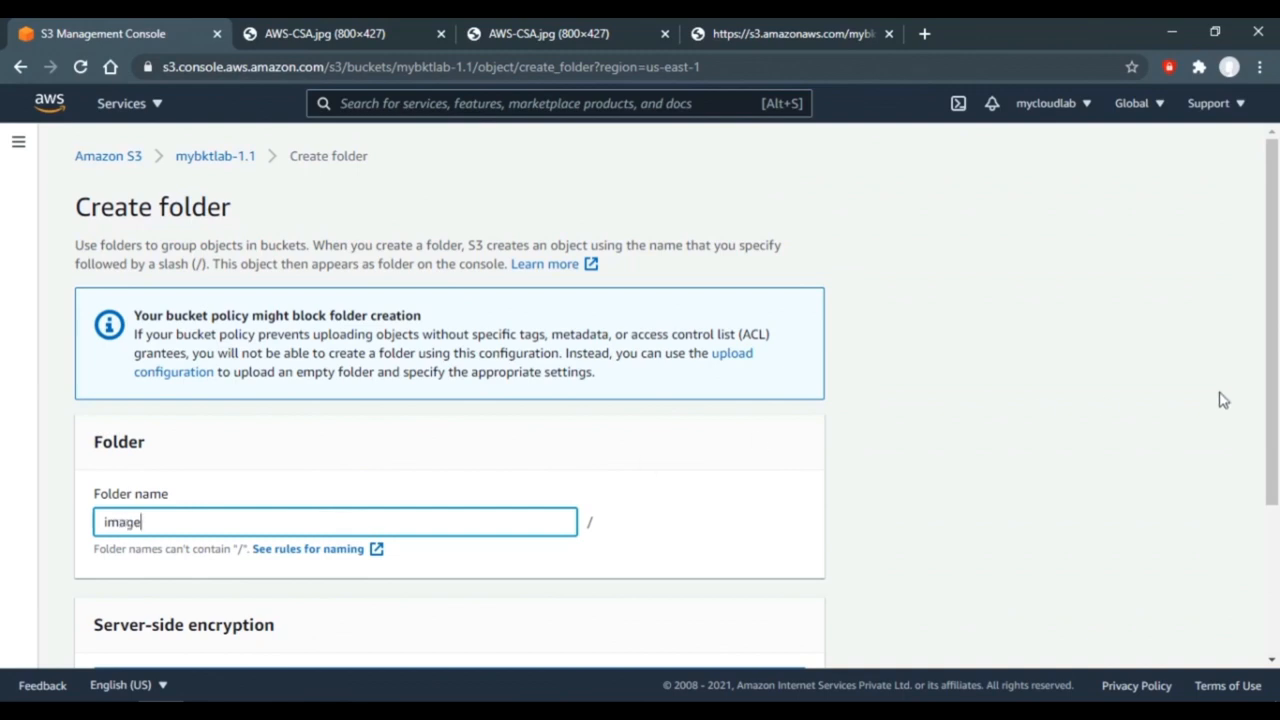
drag(1272, 400, 1272, 548)
click(773, 638)
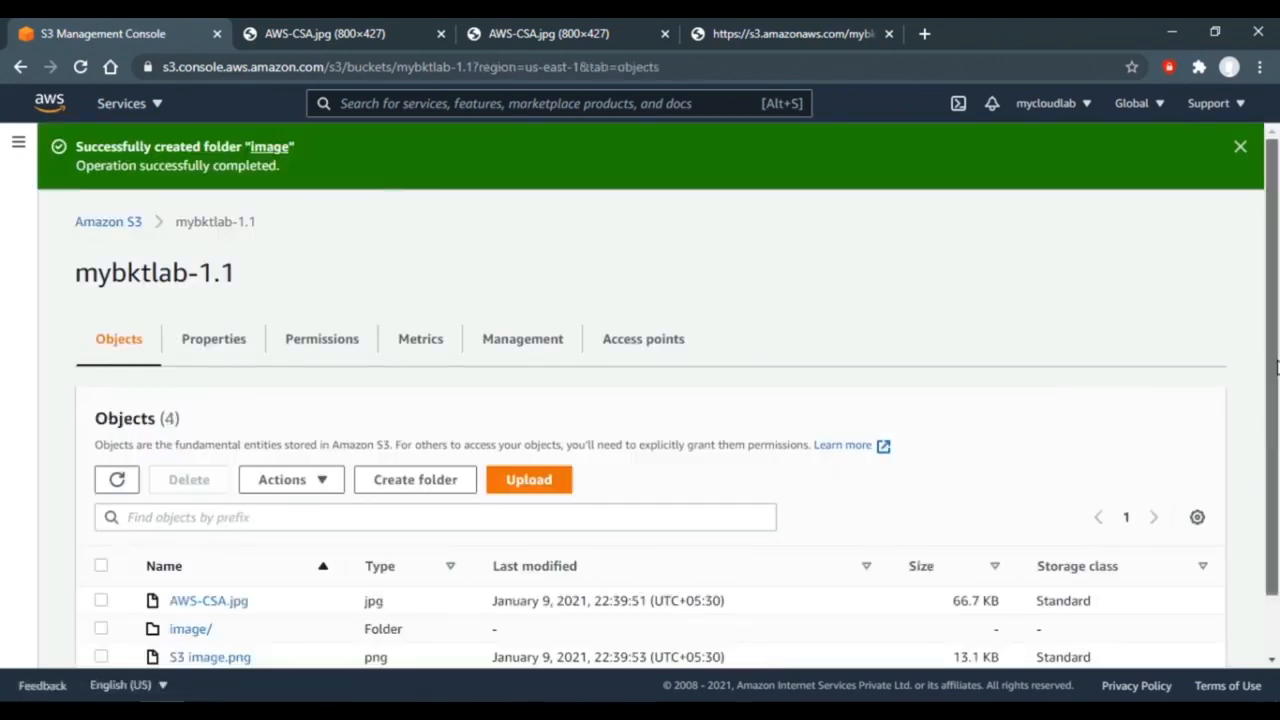
scroll(1276, 368, down, 1)
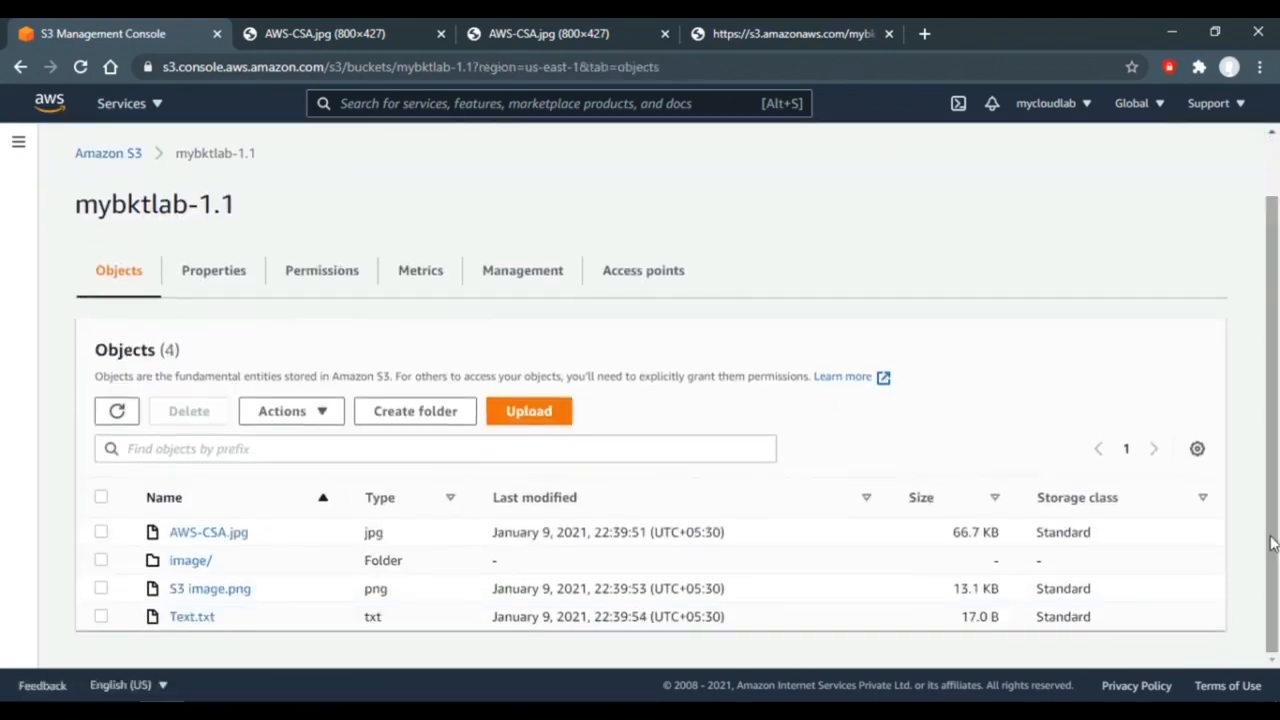
click(192, 562)
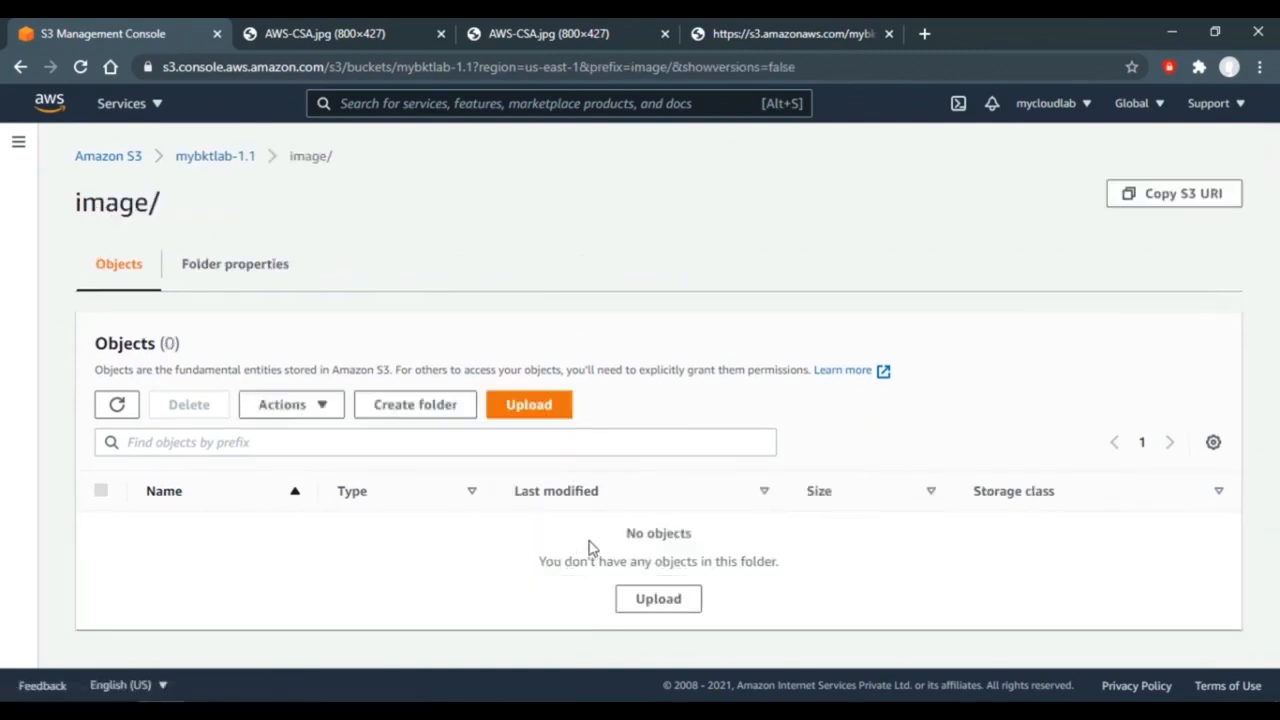
- Upload AWS-CSA.jpg (66.7 KB) into the image folder
click(500, 408)
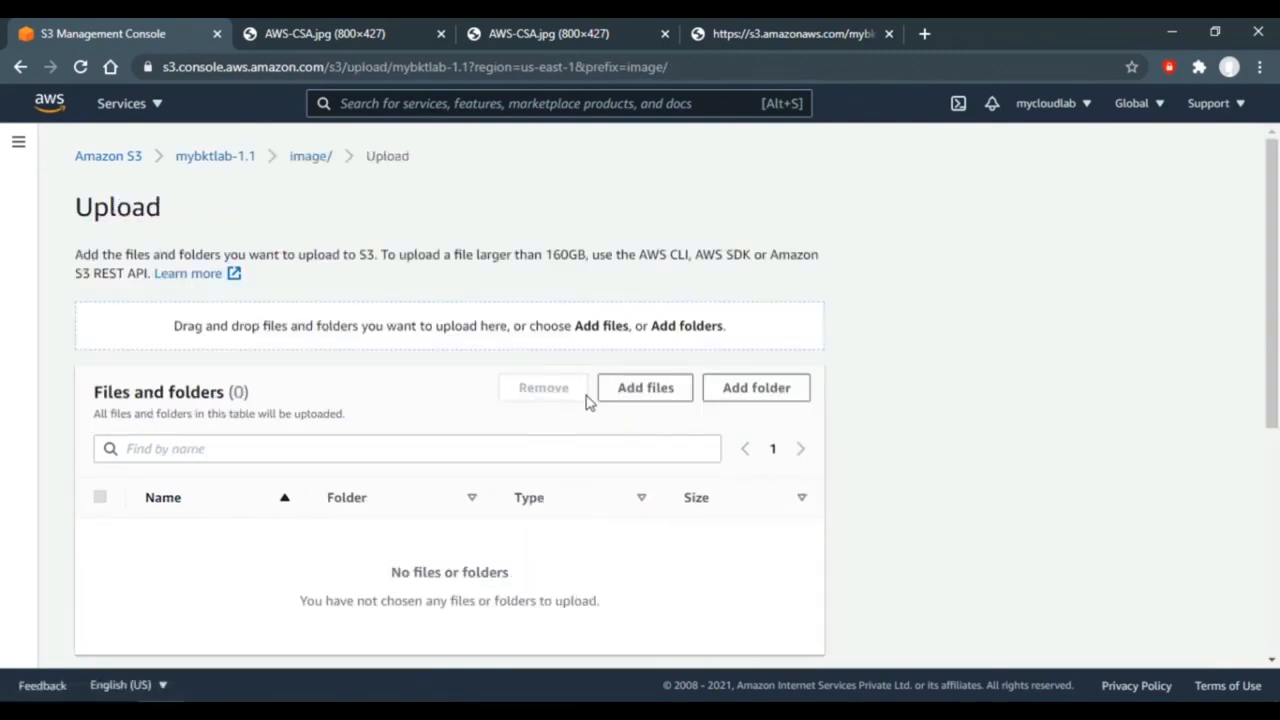
click(612, 397)
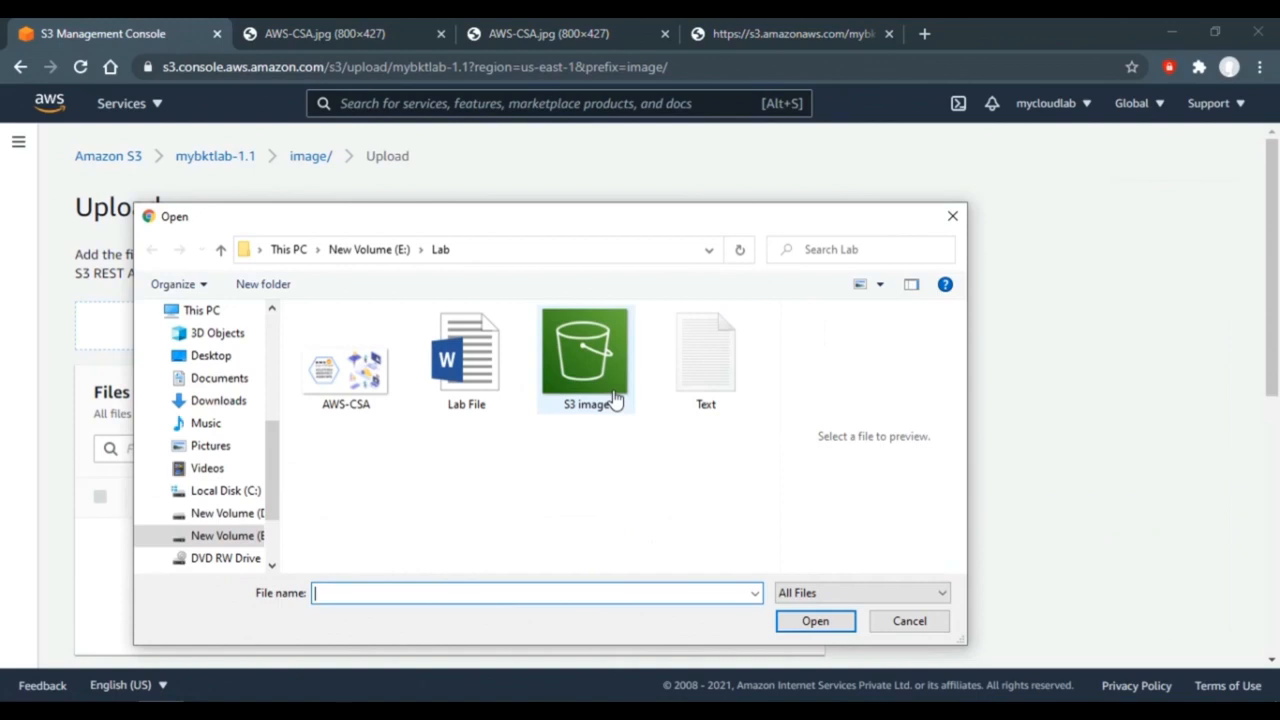
double_click(346, 372)
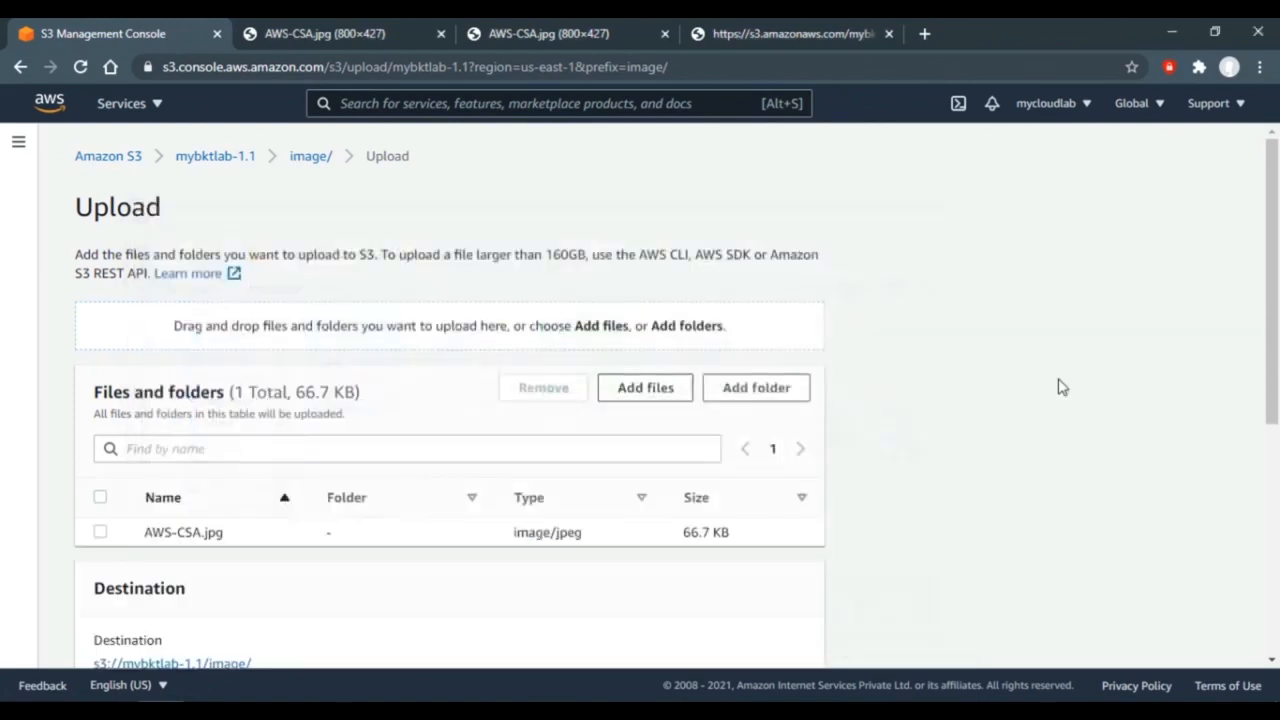
drag(1277, 375, 1277, 600)
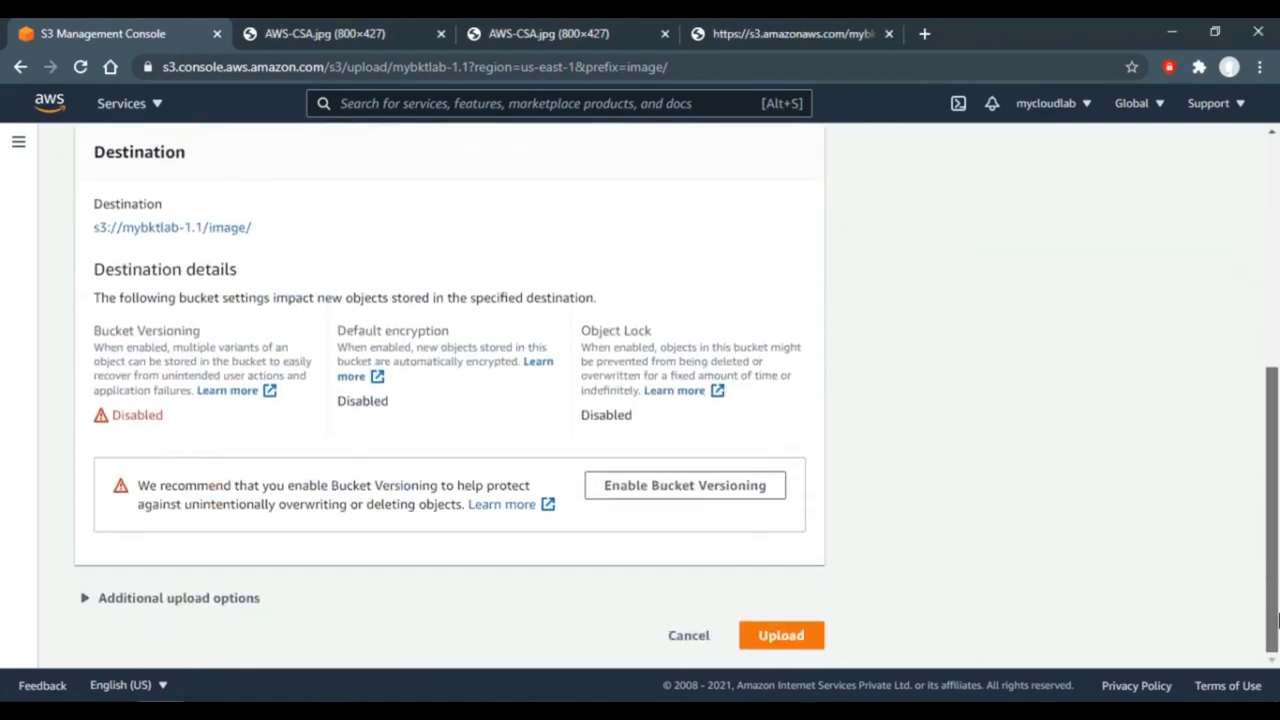
click(780, 636)
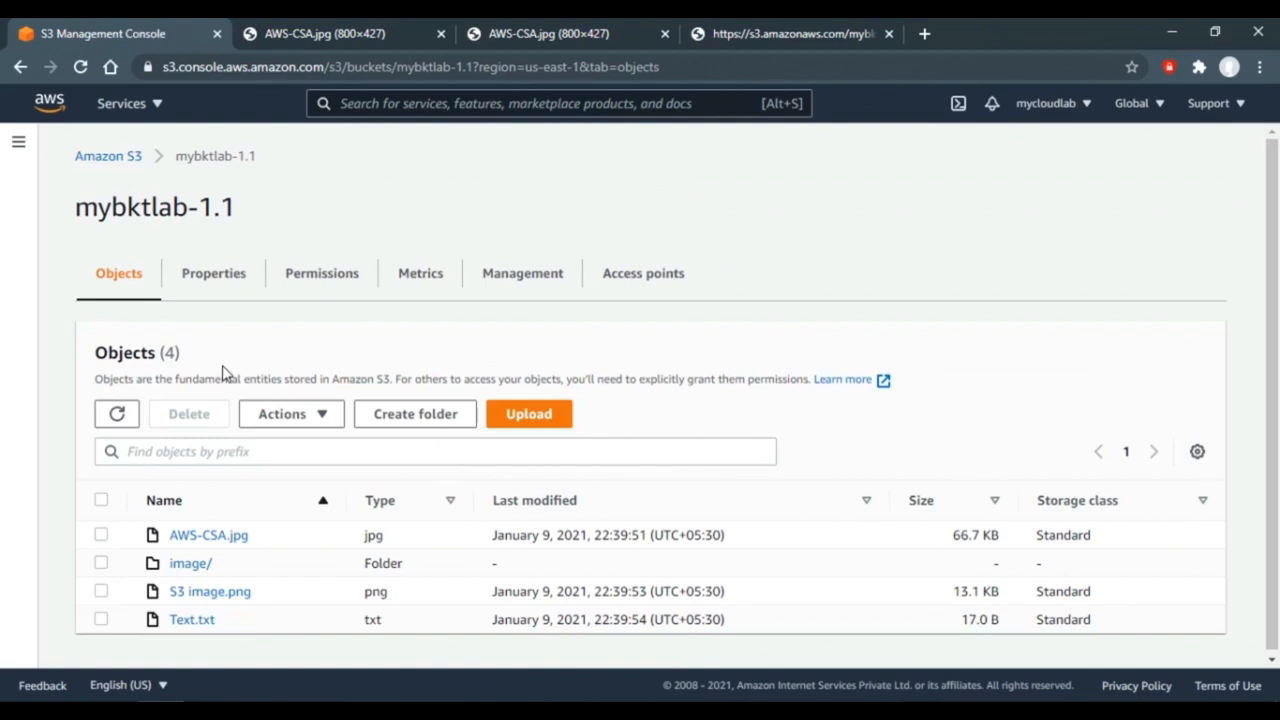
- Open the root AWS-CSA.jpg in a new tab via Actions > Open, then return to the console
click(322, 417)
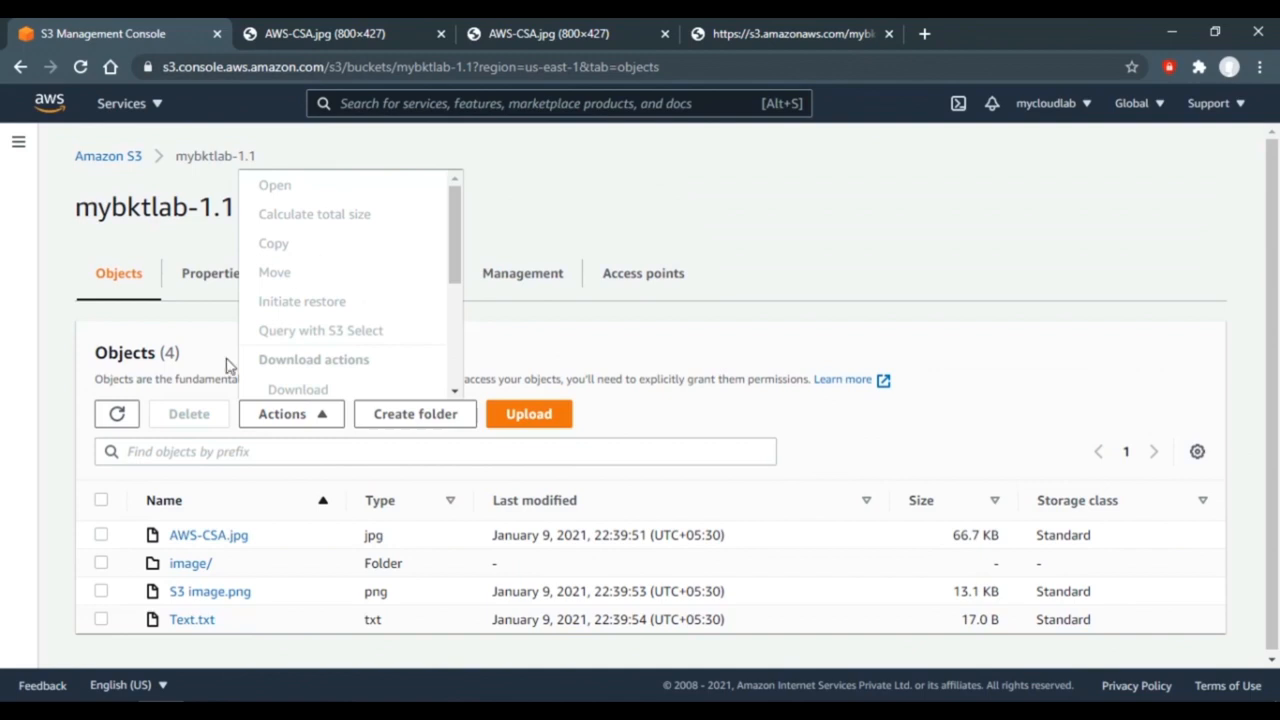
click(101, 535)
click(290, 414)
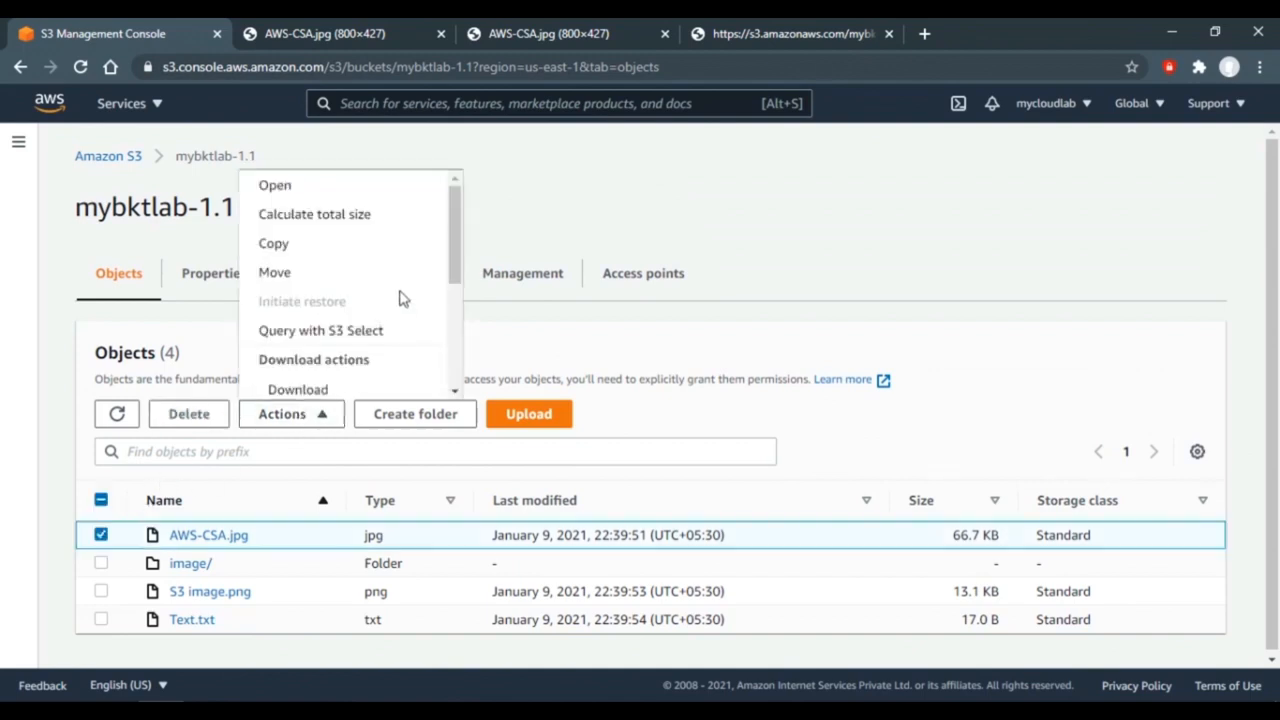
click(337, 188)
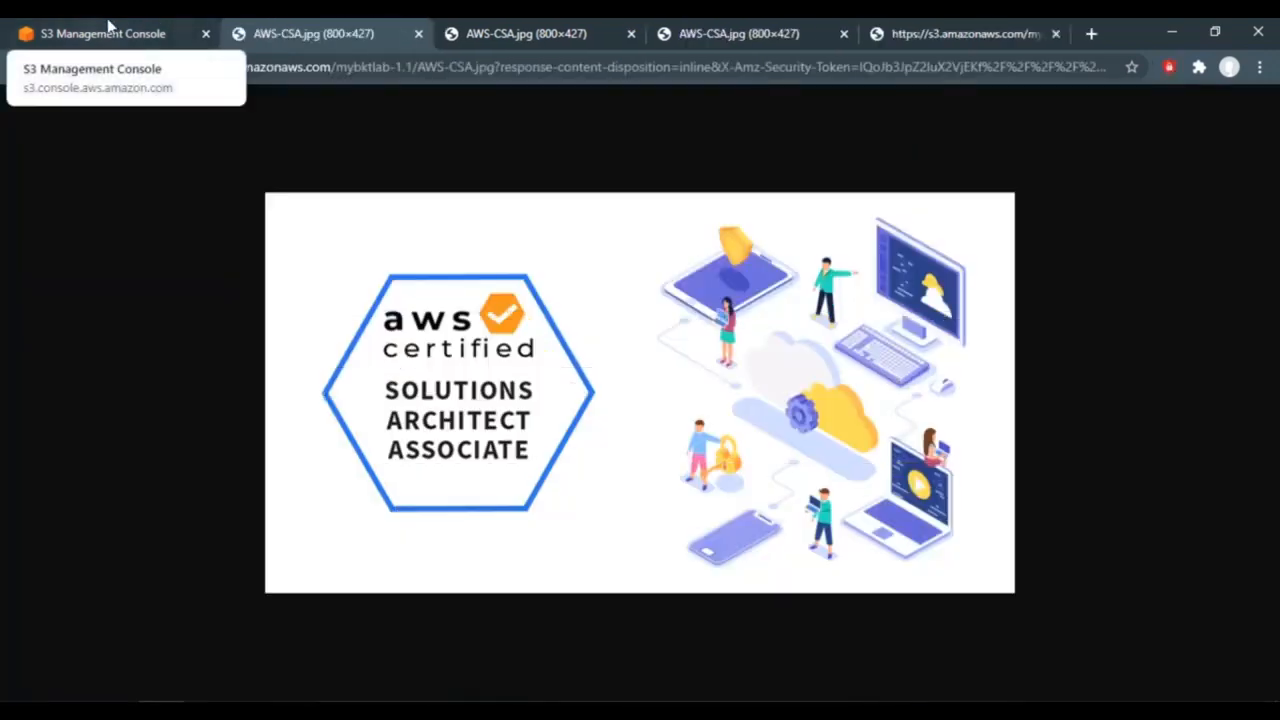
click(109, 27)
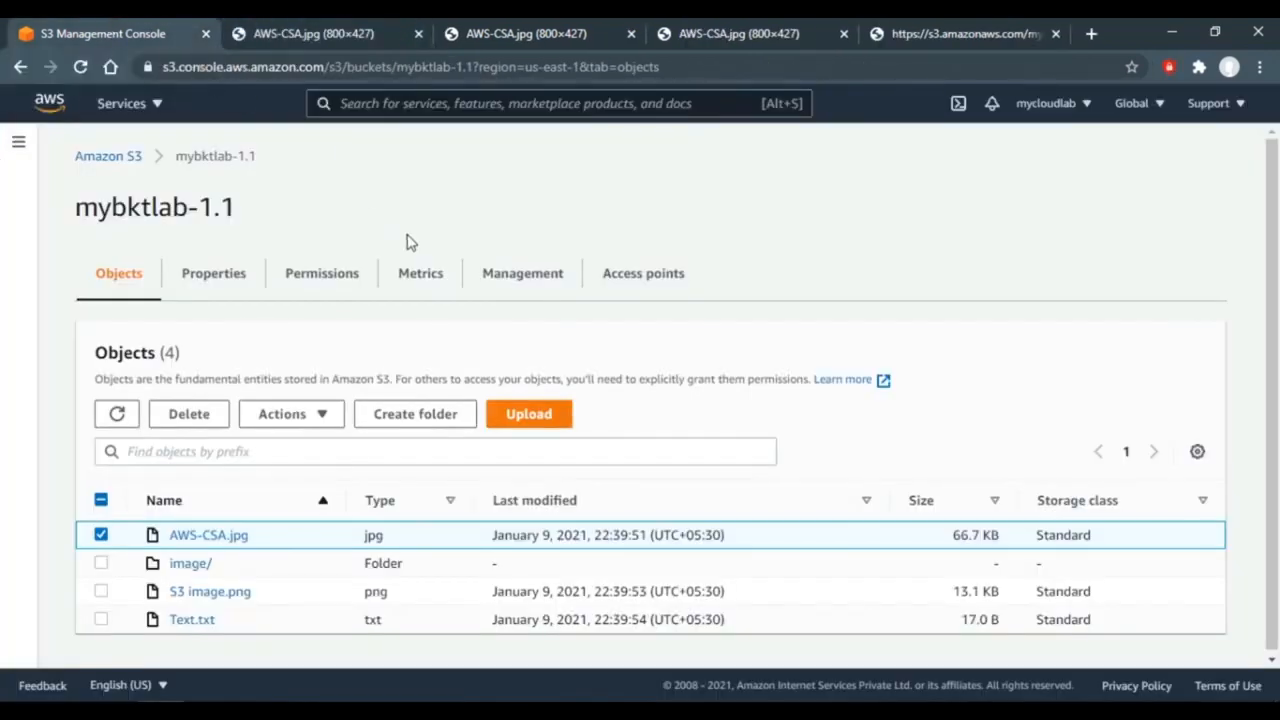
- Calculate the total size of AWS-CSA.jpg alone (66.7 KB), then return to the bucket
click(322, 416)
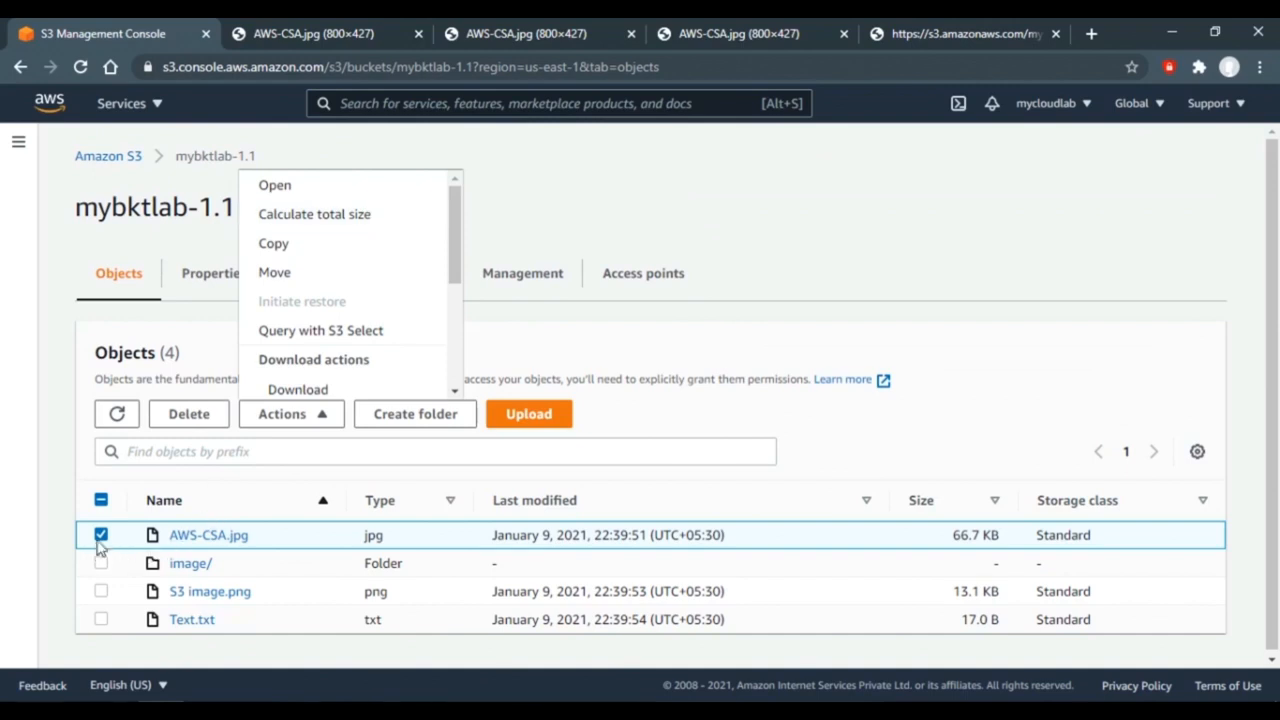
click(378, 228)
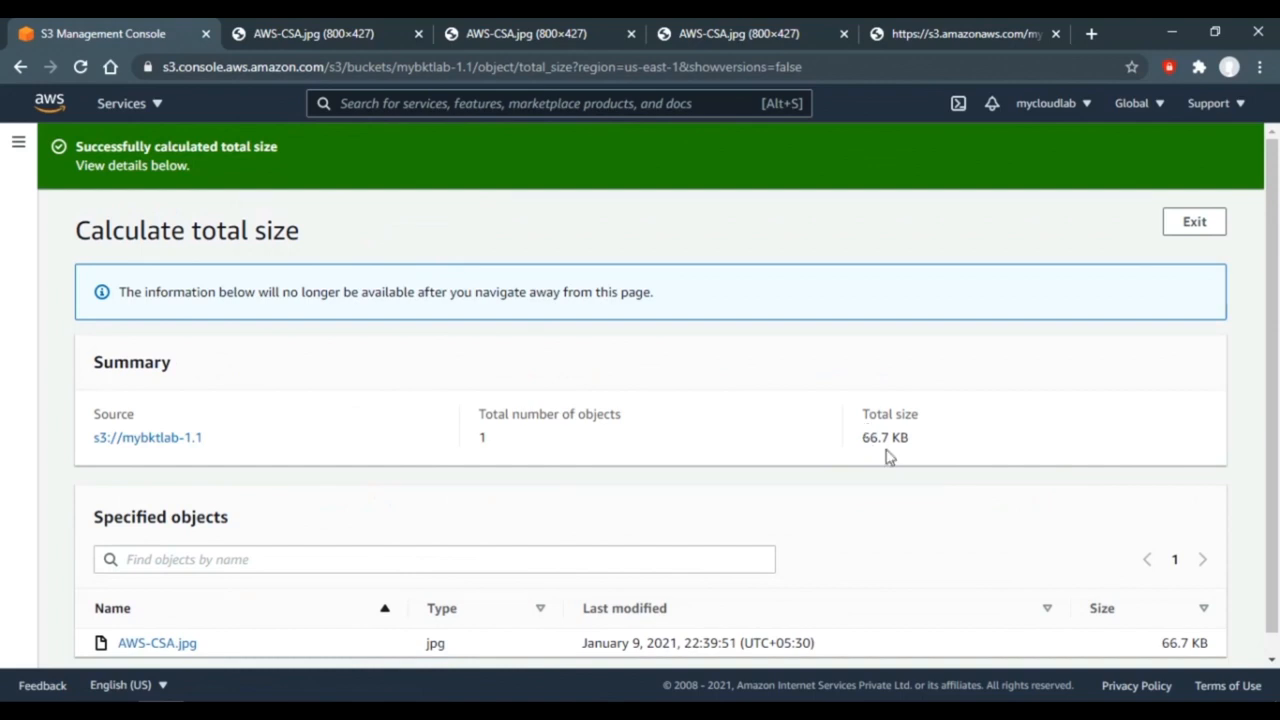
click(142, 442)
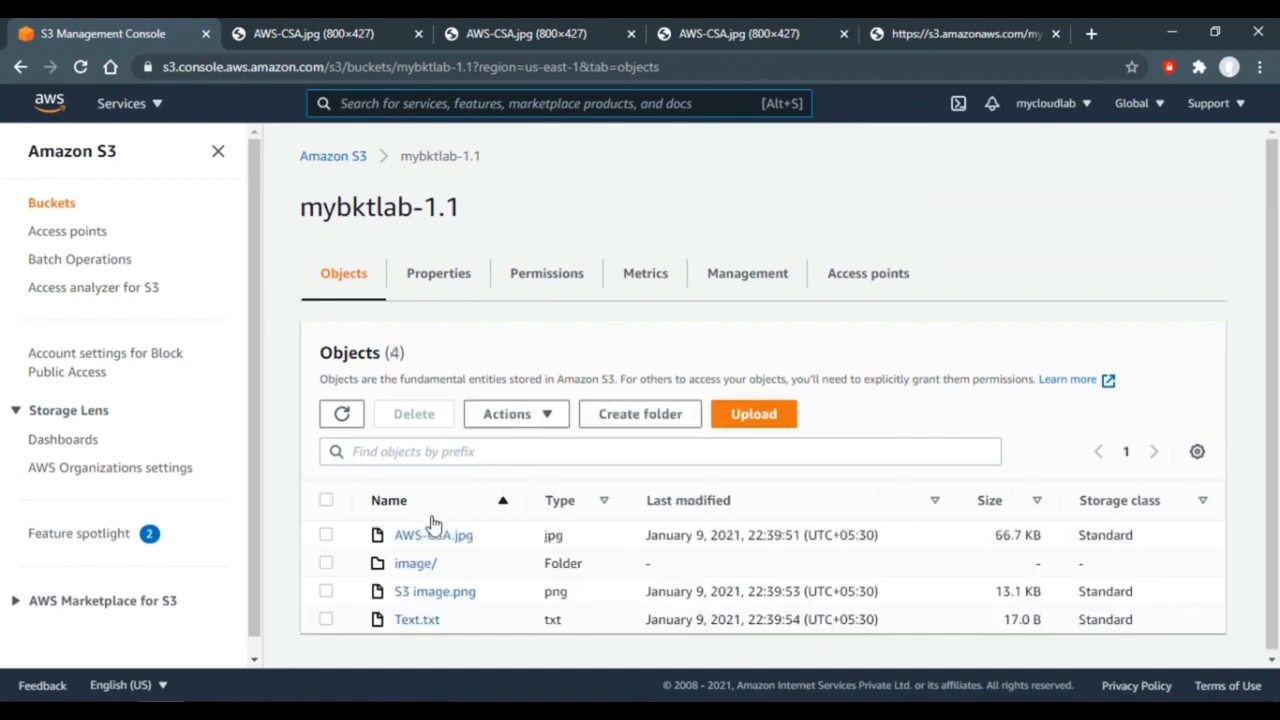
- Select all objects in mybktlab-1.1 and calculate their total size: 5 objects, 146.6 KB
click(326, 501)
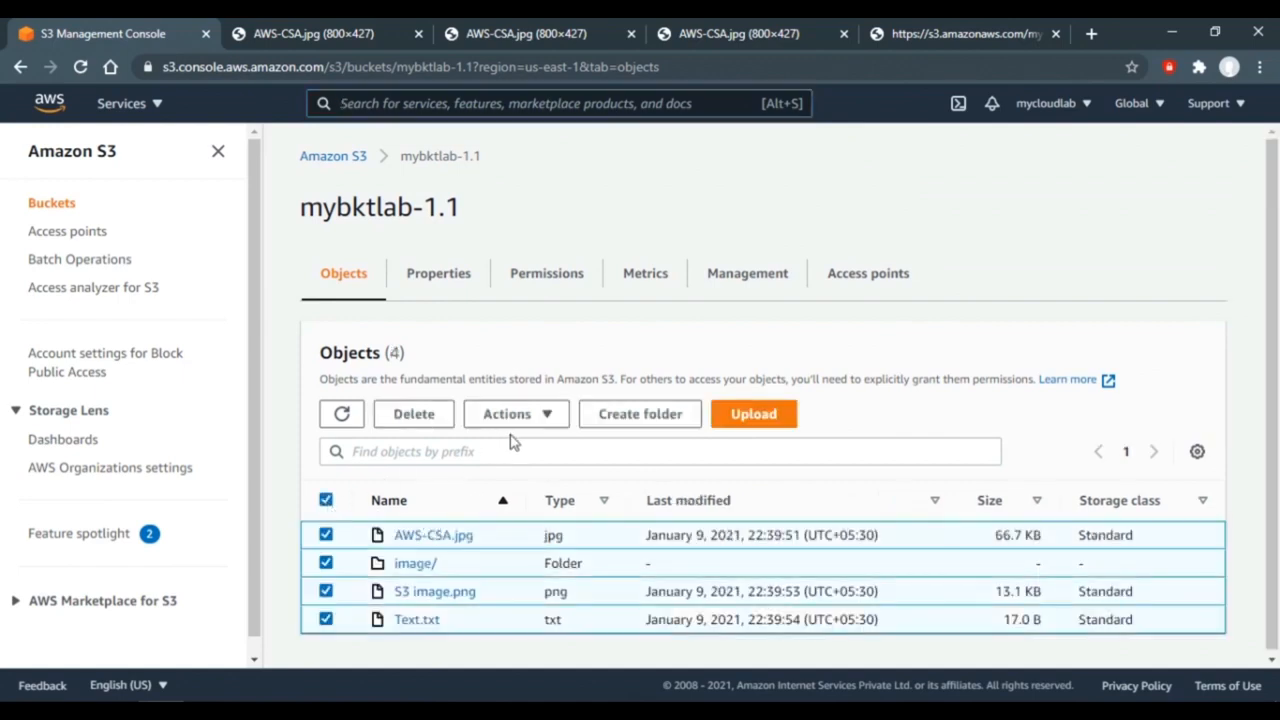
click(545, 423)
click(548, 421)
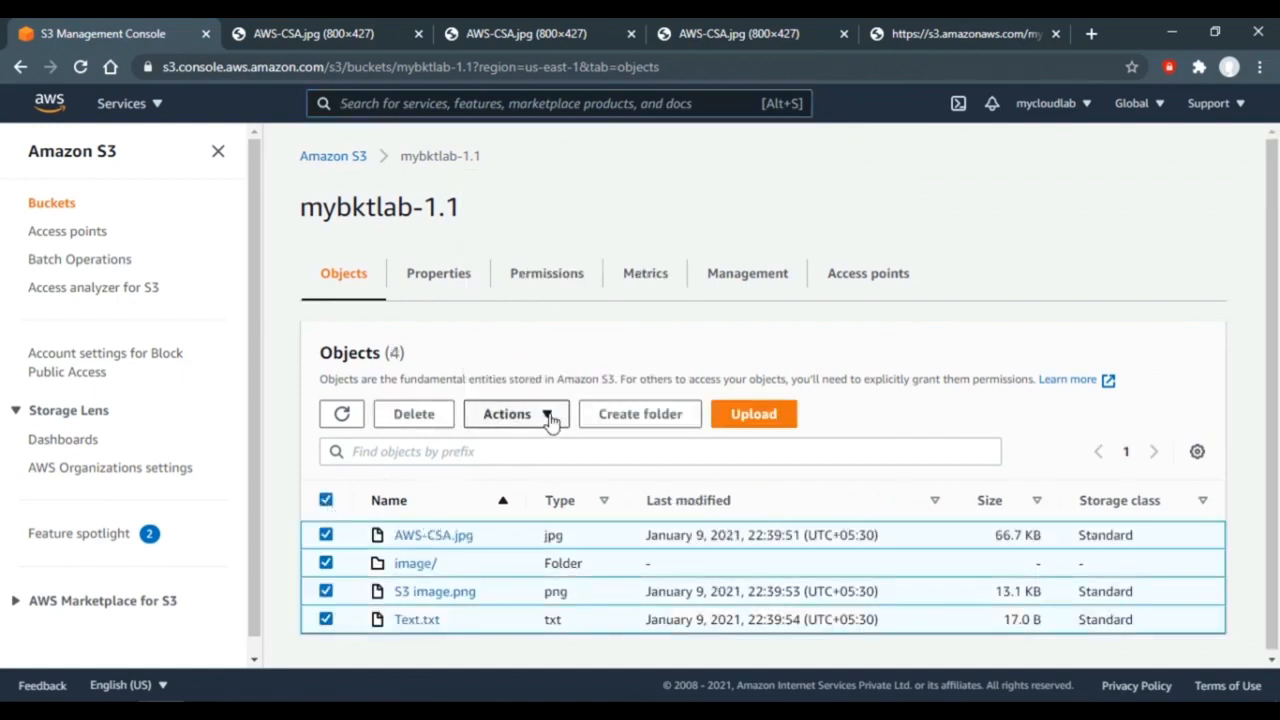
click(548, 421)
click(586, 214)
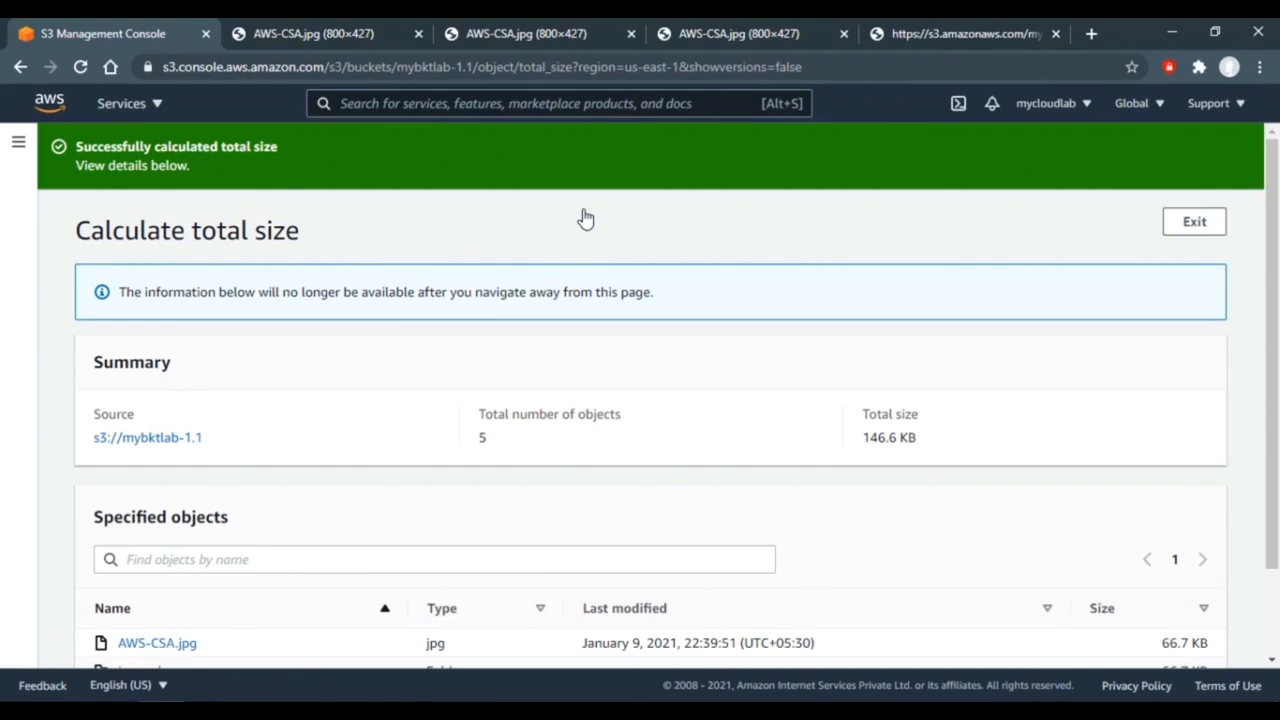
click(127, 450)
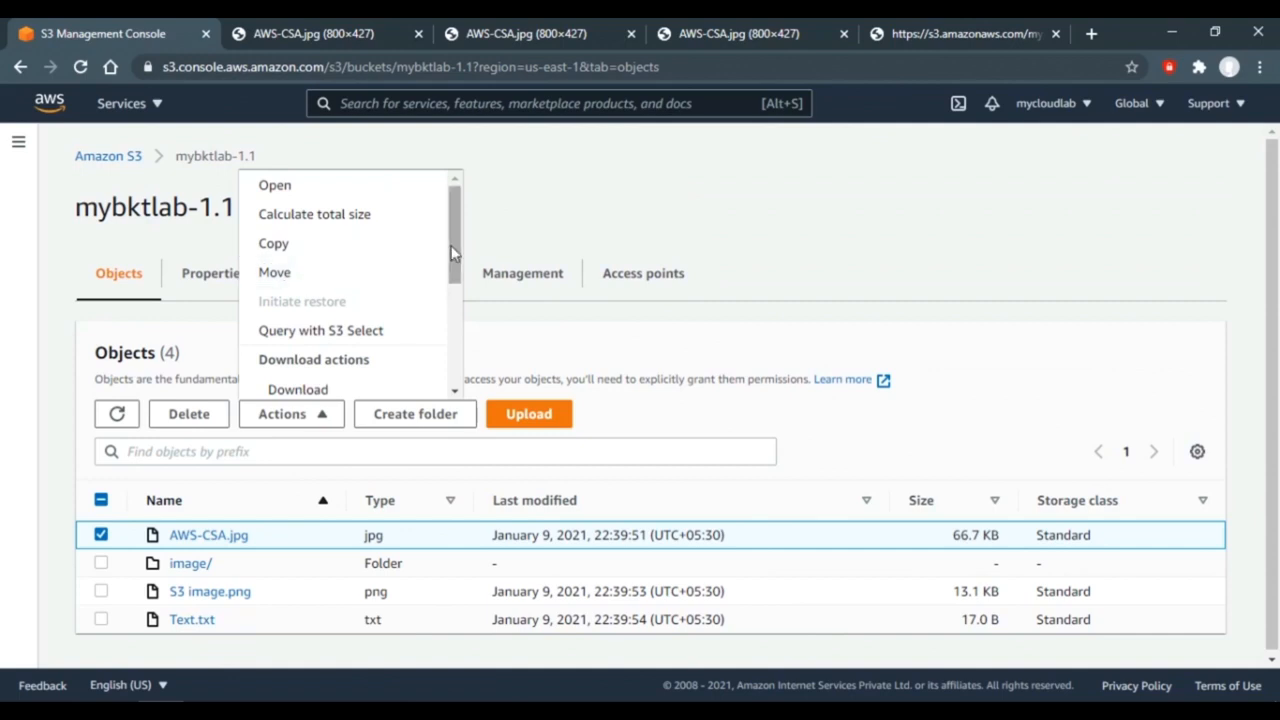
- Scroll the Actions menu, then advance to the Bucket & User Policies slide's first bullet
drag(452, 252, 455, 300)
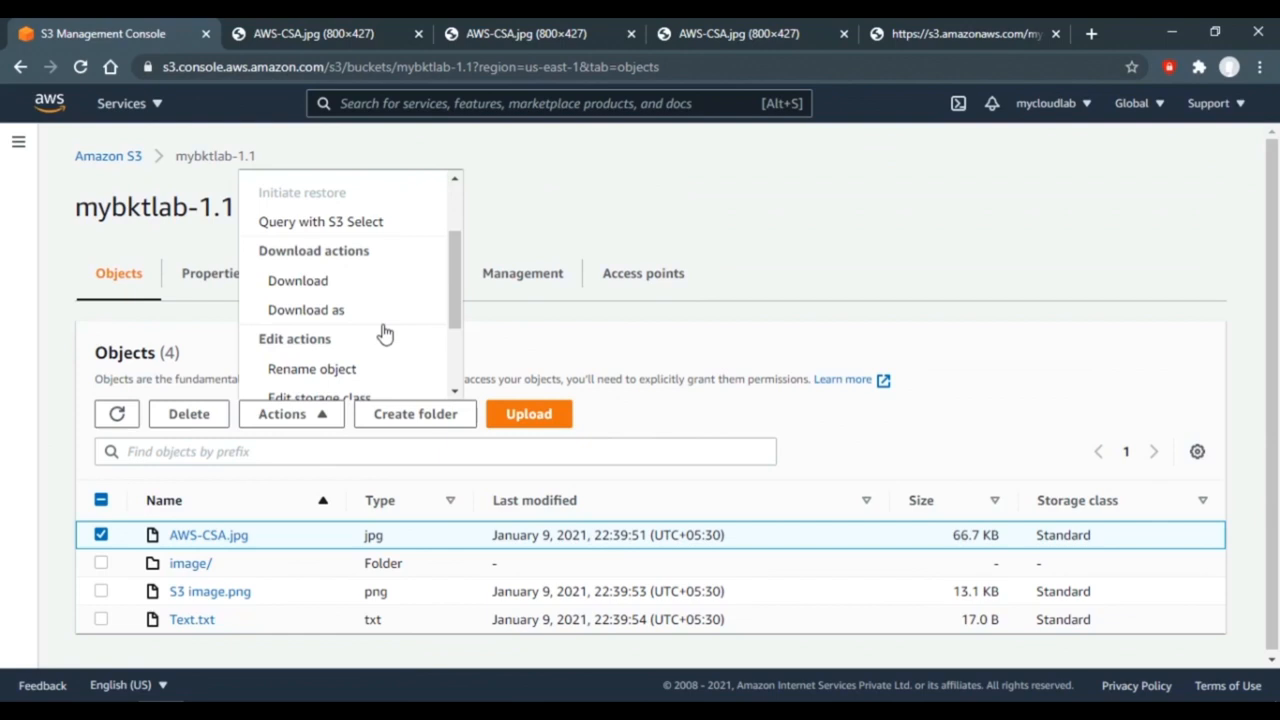
drag(455, 286, 457, 342)
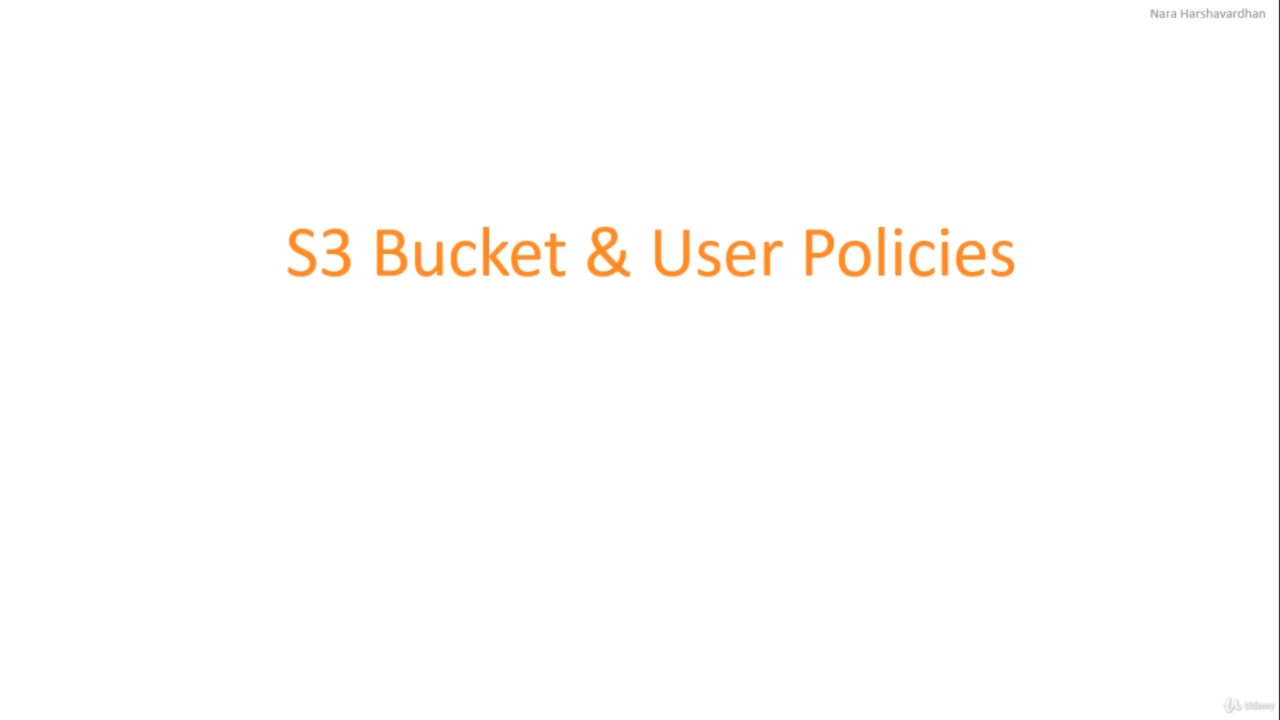
key(Right)
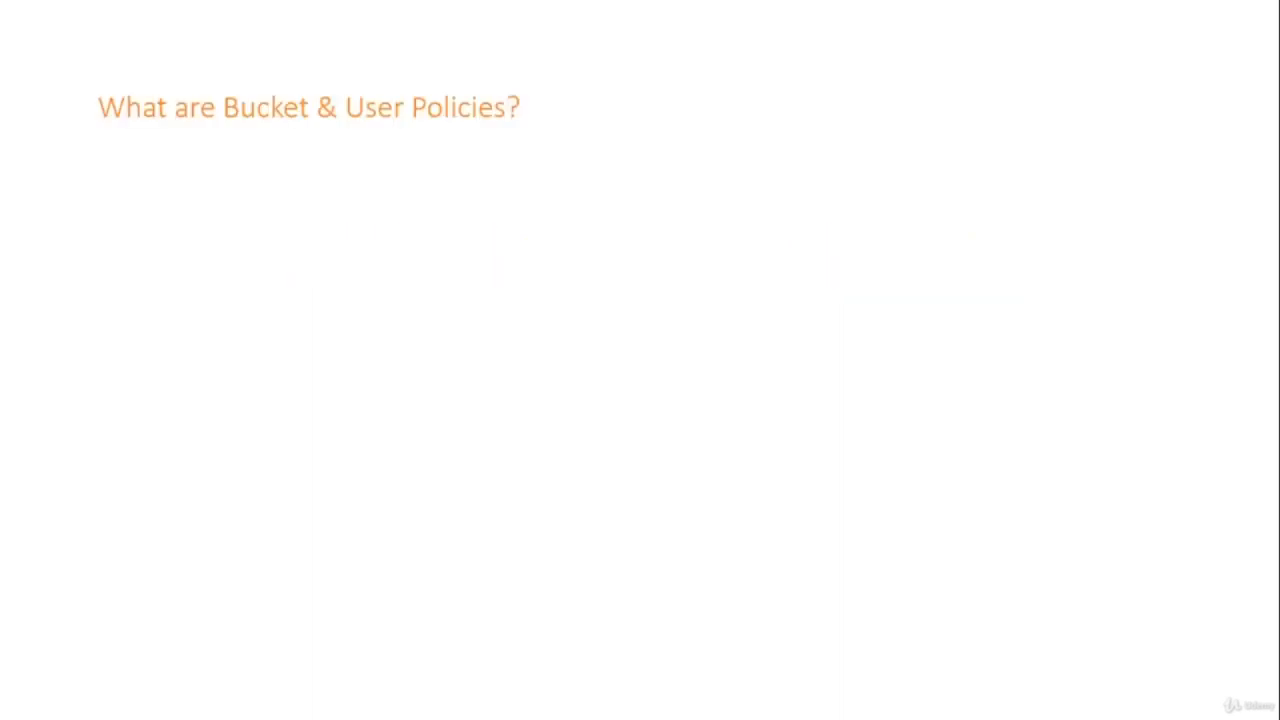
key(Right)
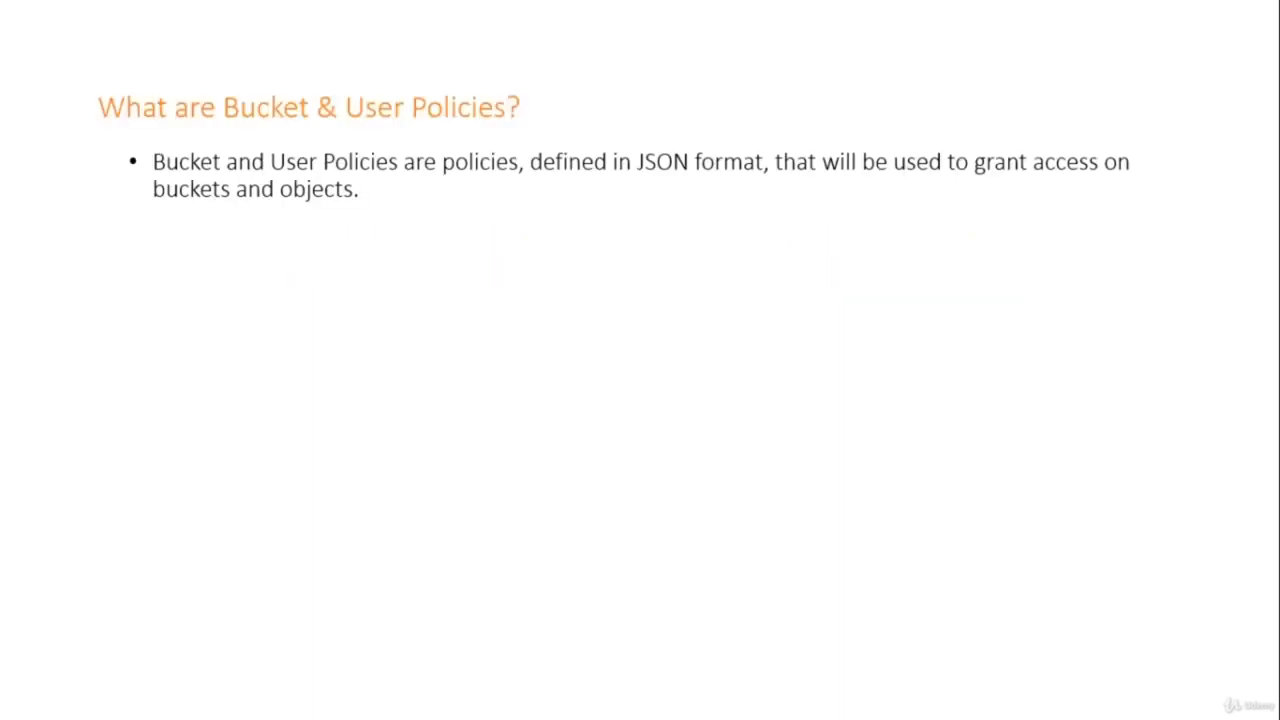
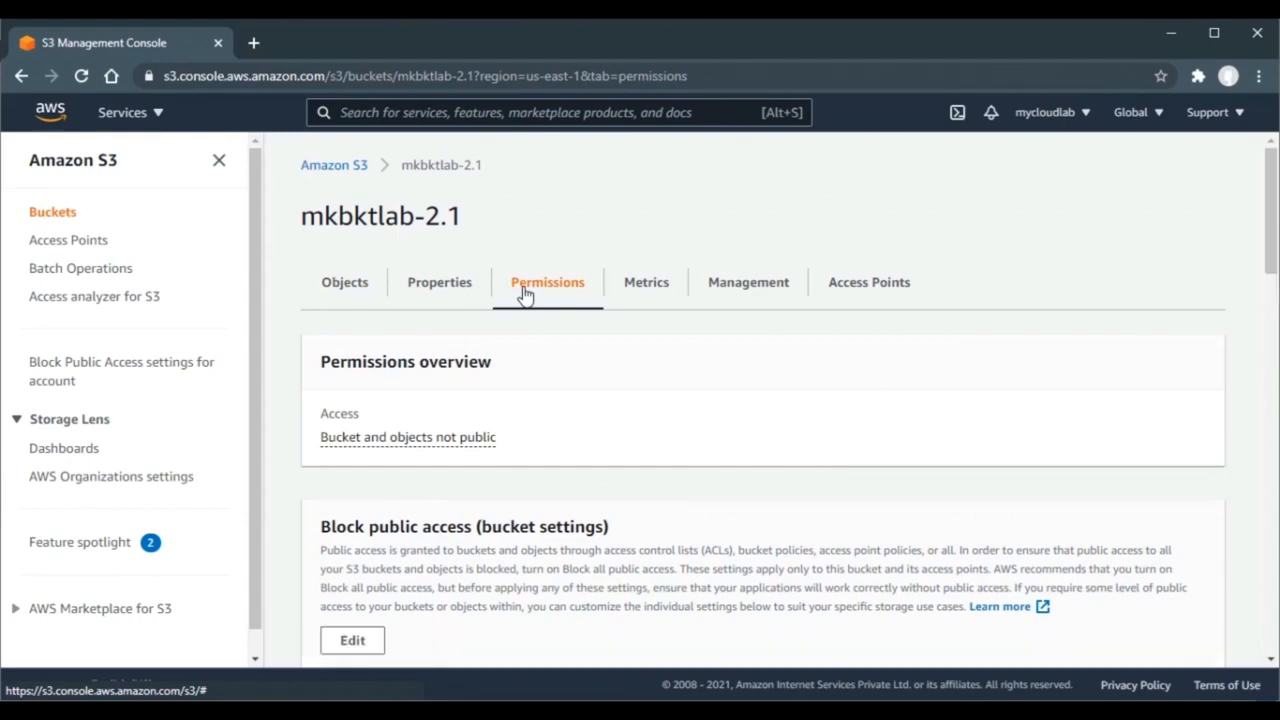
- Scroll to the empty Bucket policy section of mkbktlab-2.1 and open it for editing
scroll(525, 293, down, 6)
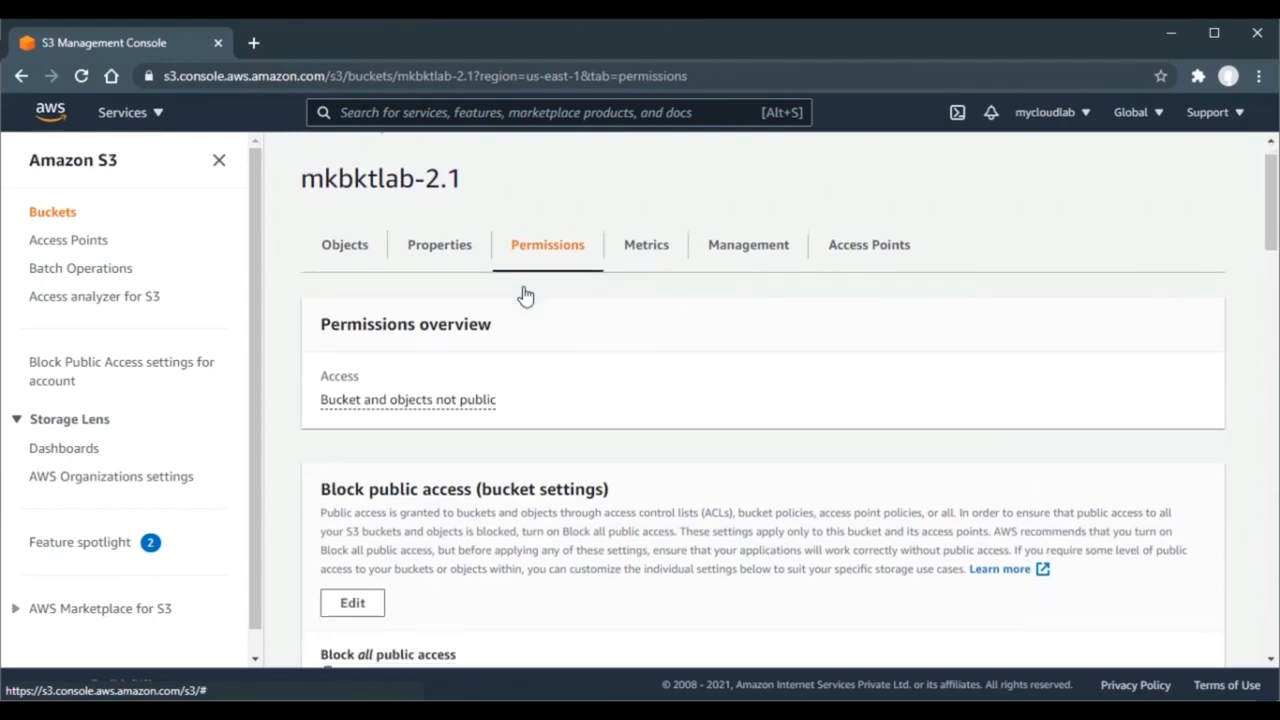
scroll(525, 285, down, 2)
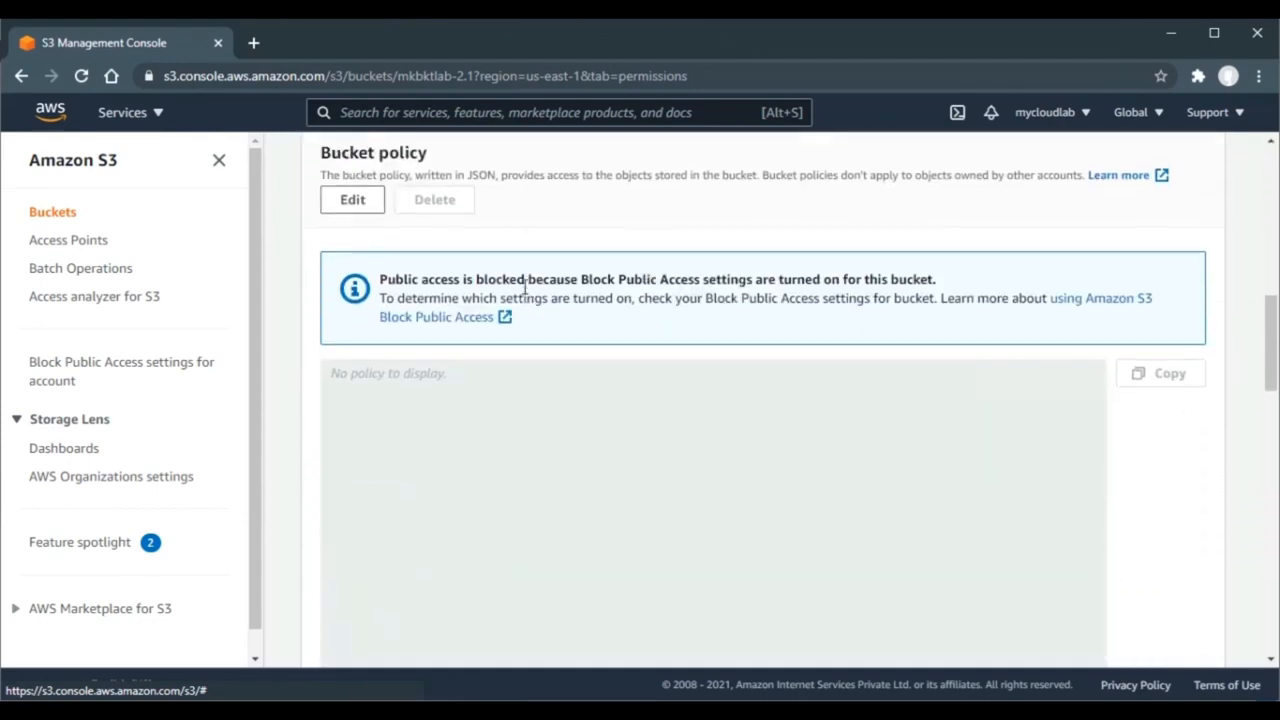
scroll(523, 283, up, 1)
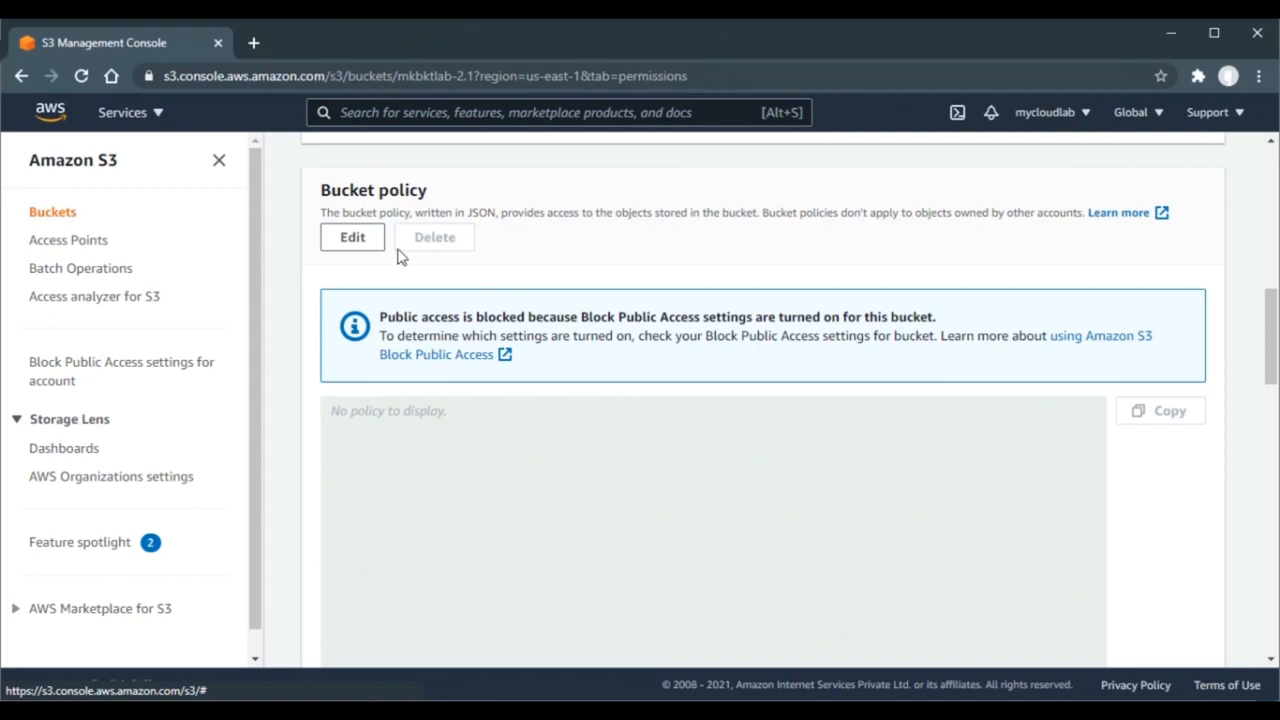
click(362, 240)
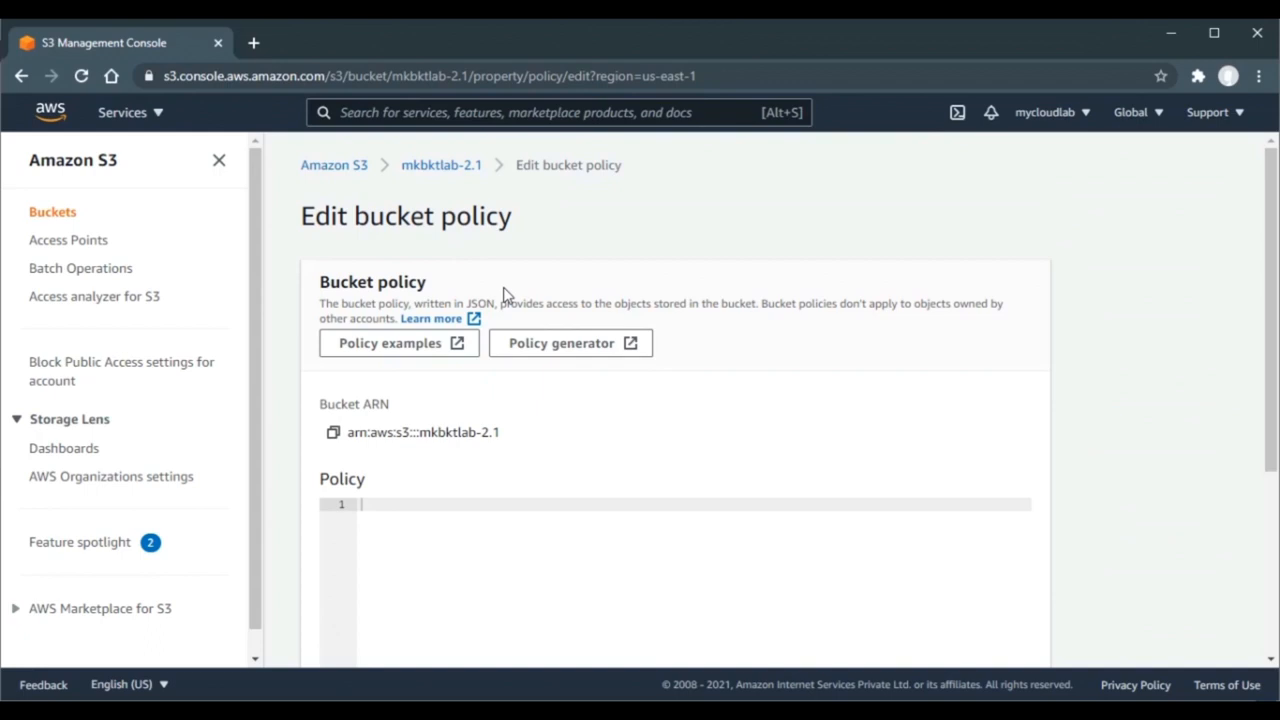
- Open the bucket policy examples documentation, then launch the AWS Policy Generator from the editor
click(421, 352)
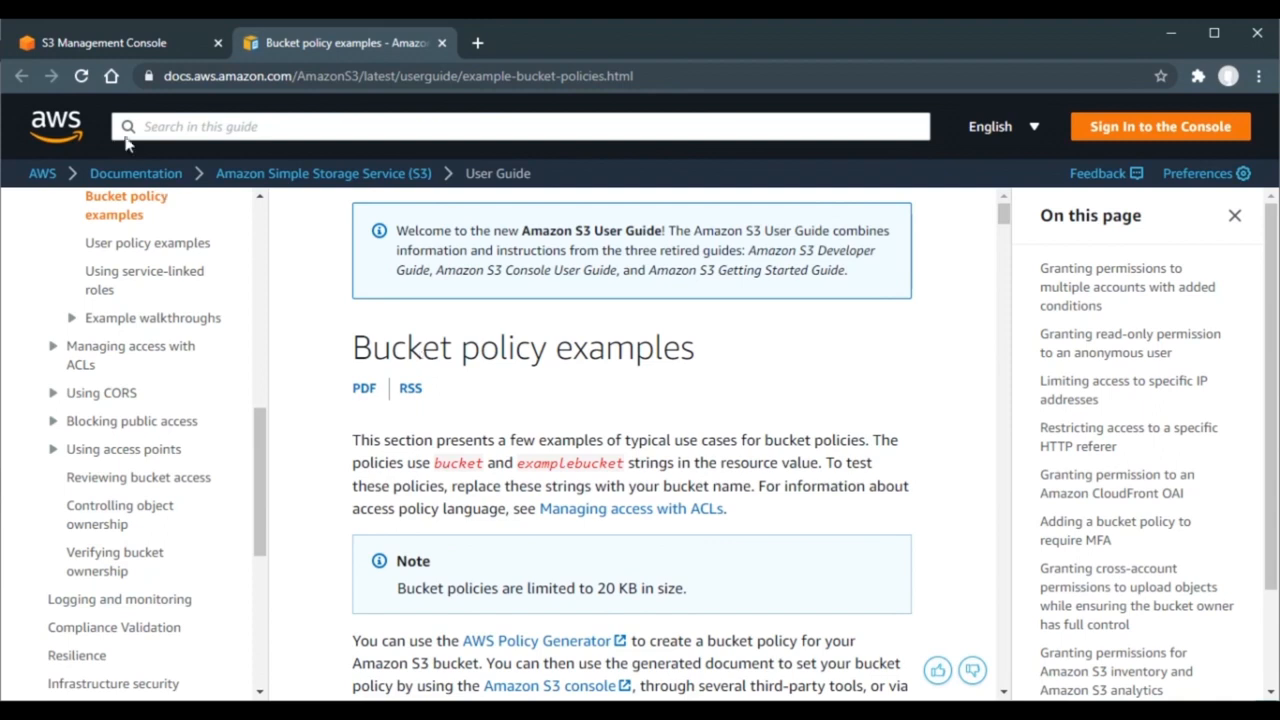
click(124, 51)
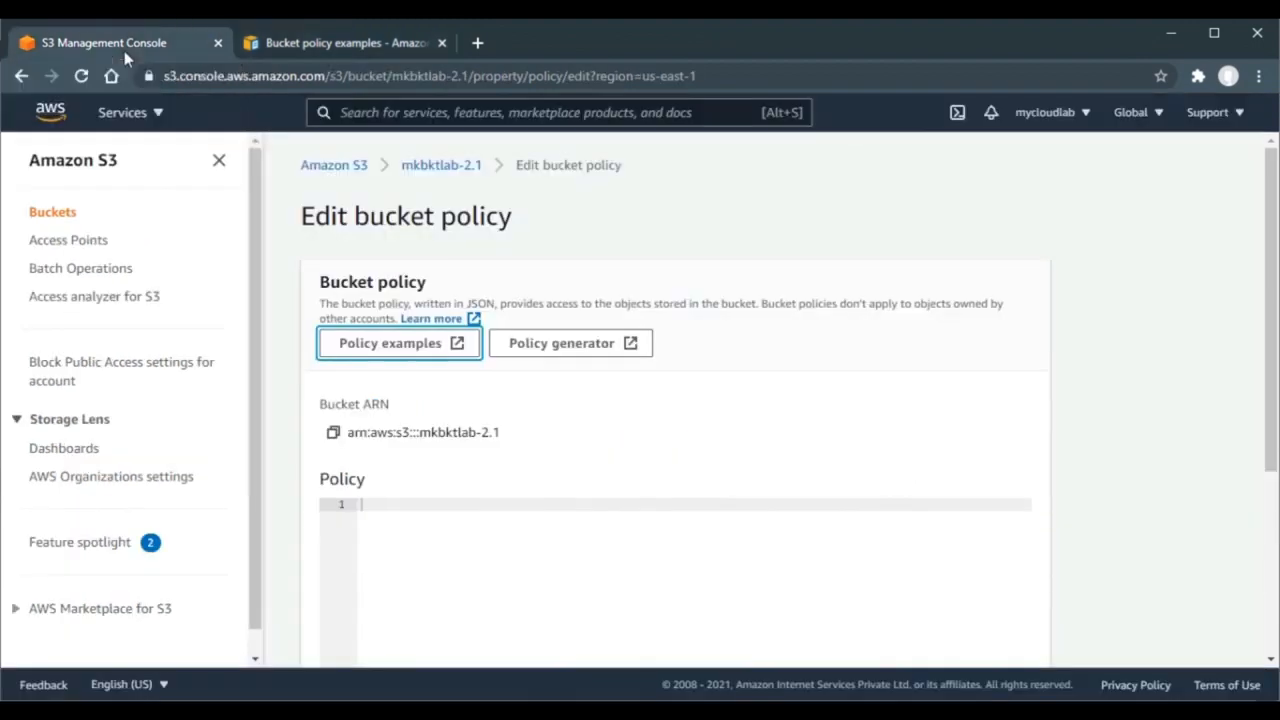
click(585, 346)
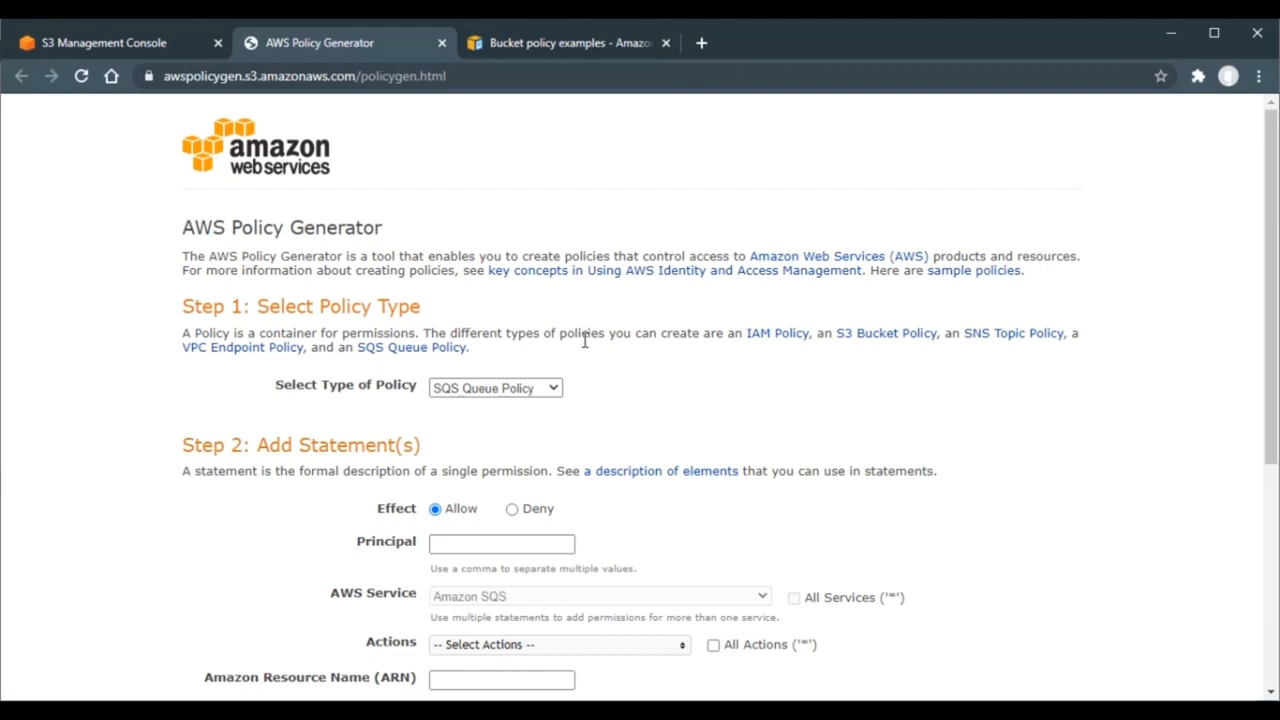
- Choose S3 Bucket Policy as the policy type and set the statement effect to Deny
click(533, 389)
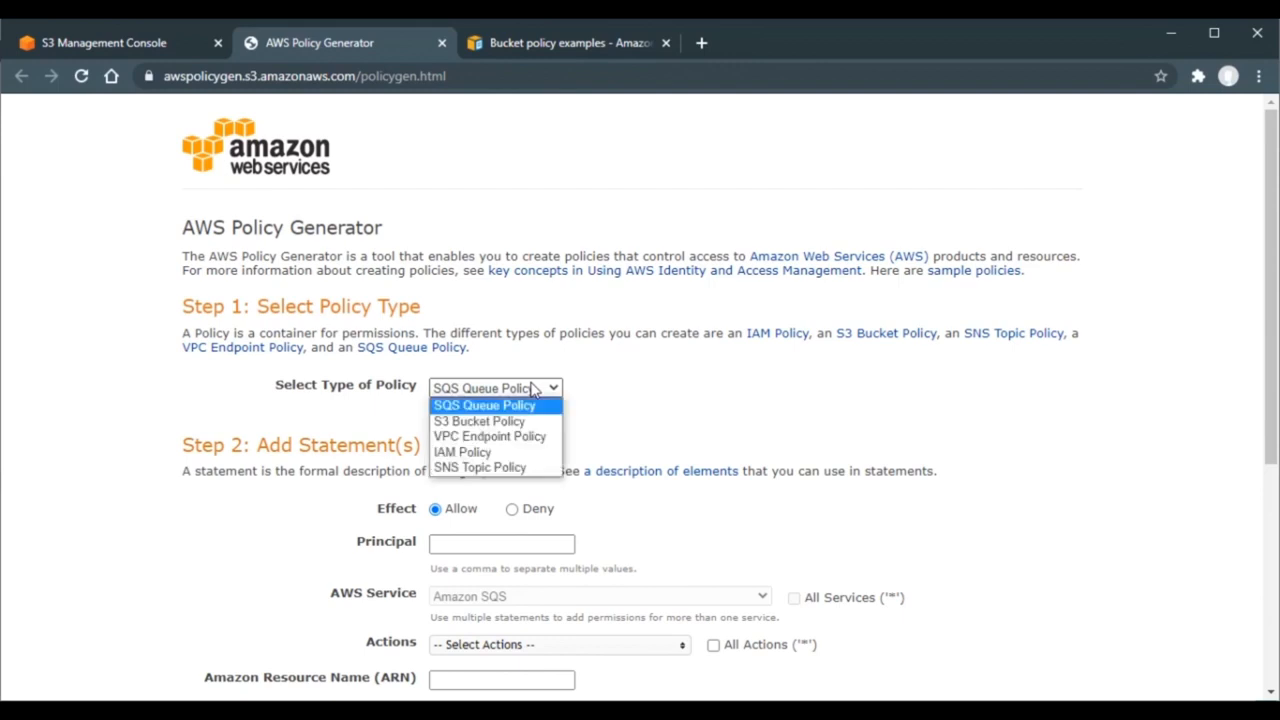
click(484, 421)
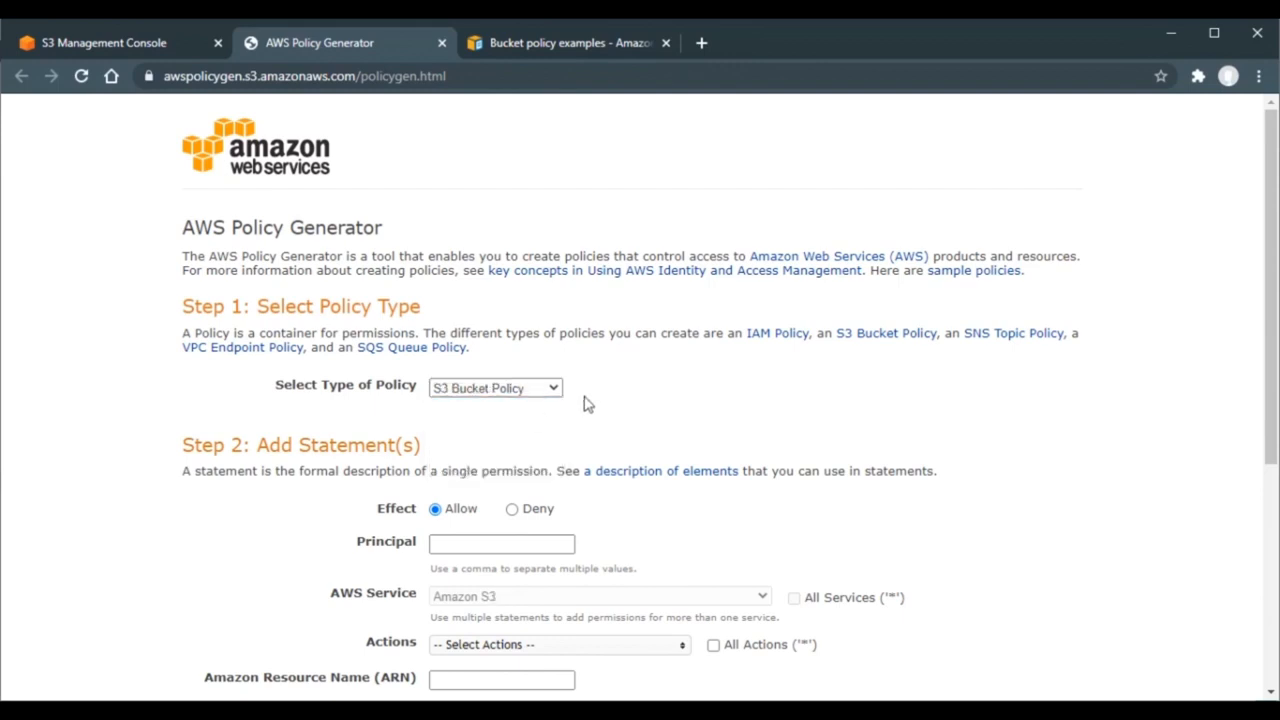
scroll(588, 403, down, 1)
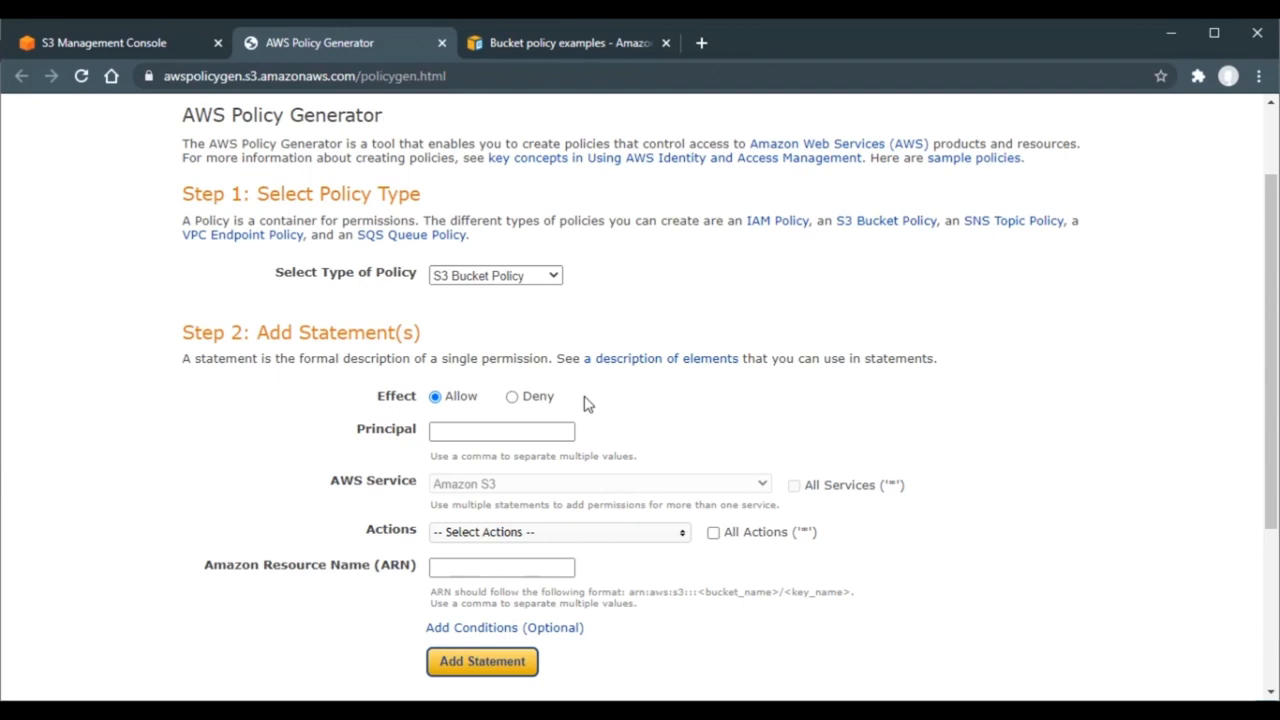
click(513, 399)
- Set the Deny statement's principal to * and select PutObject as its only action
click(526, 437)
text(*)
click(659, 424)
scroll(659, 424, down, 3)
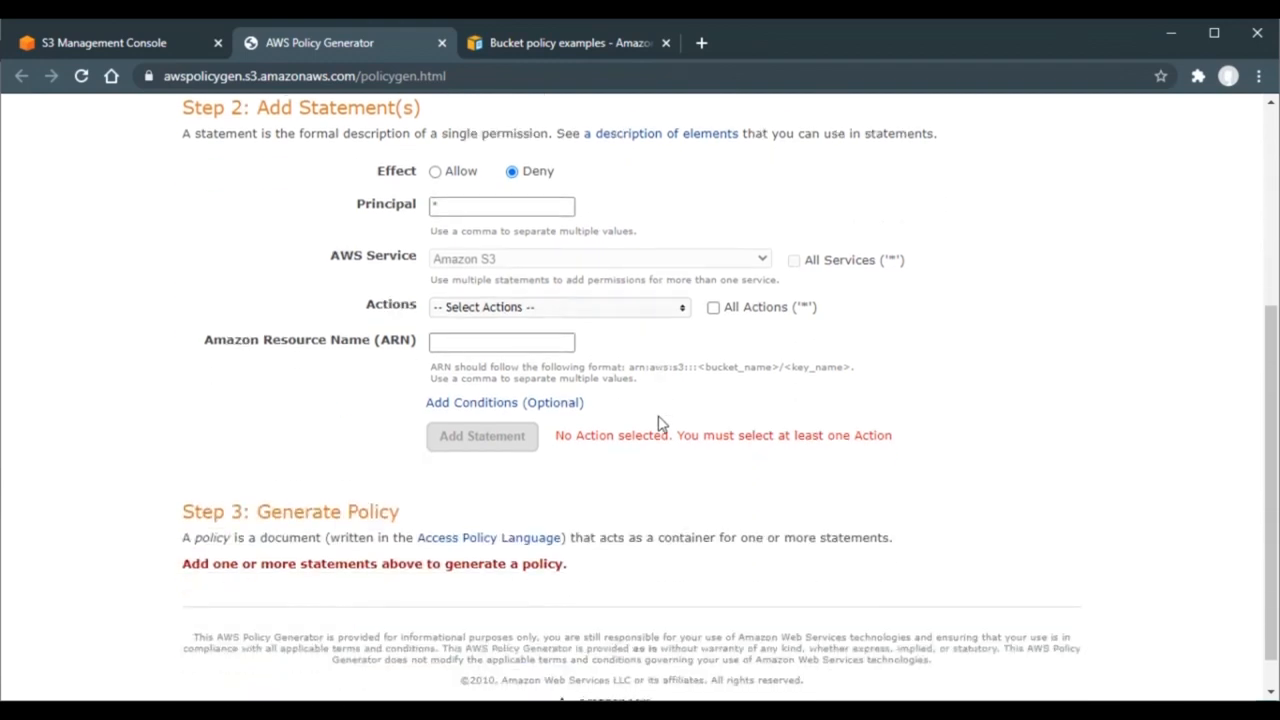
click(668, 318)
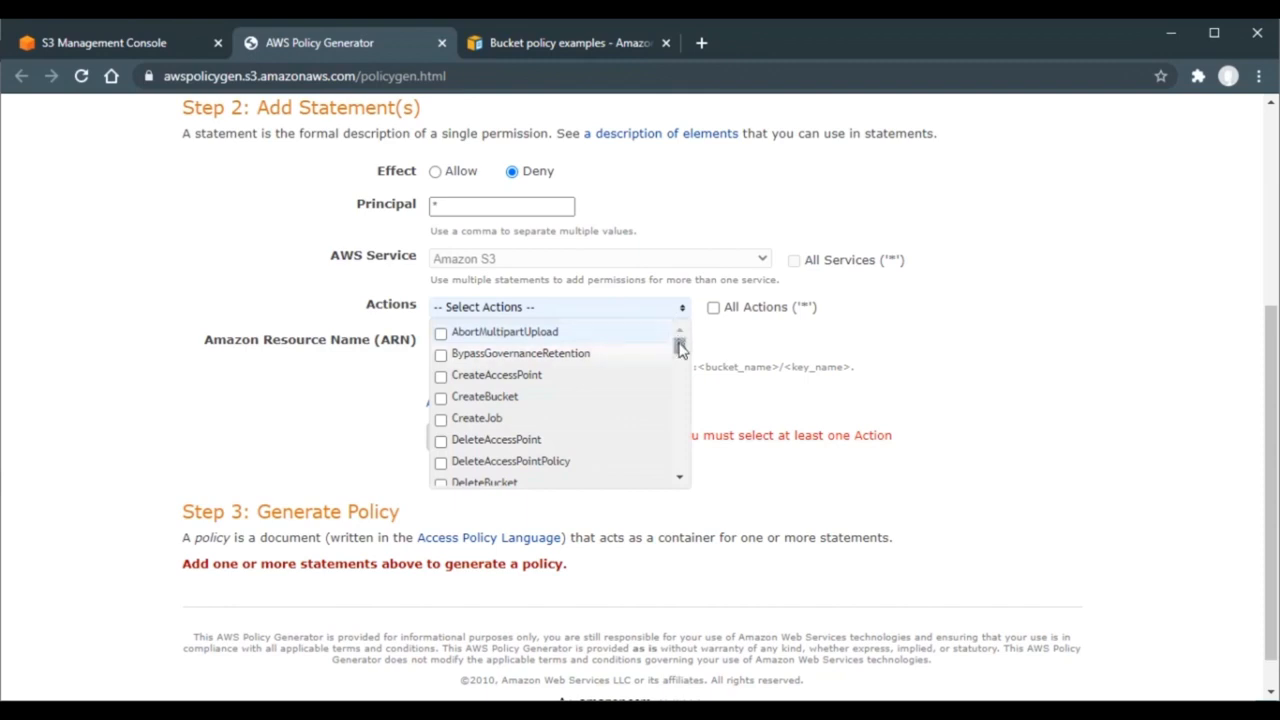
drag(679, 347, 680, 451)
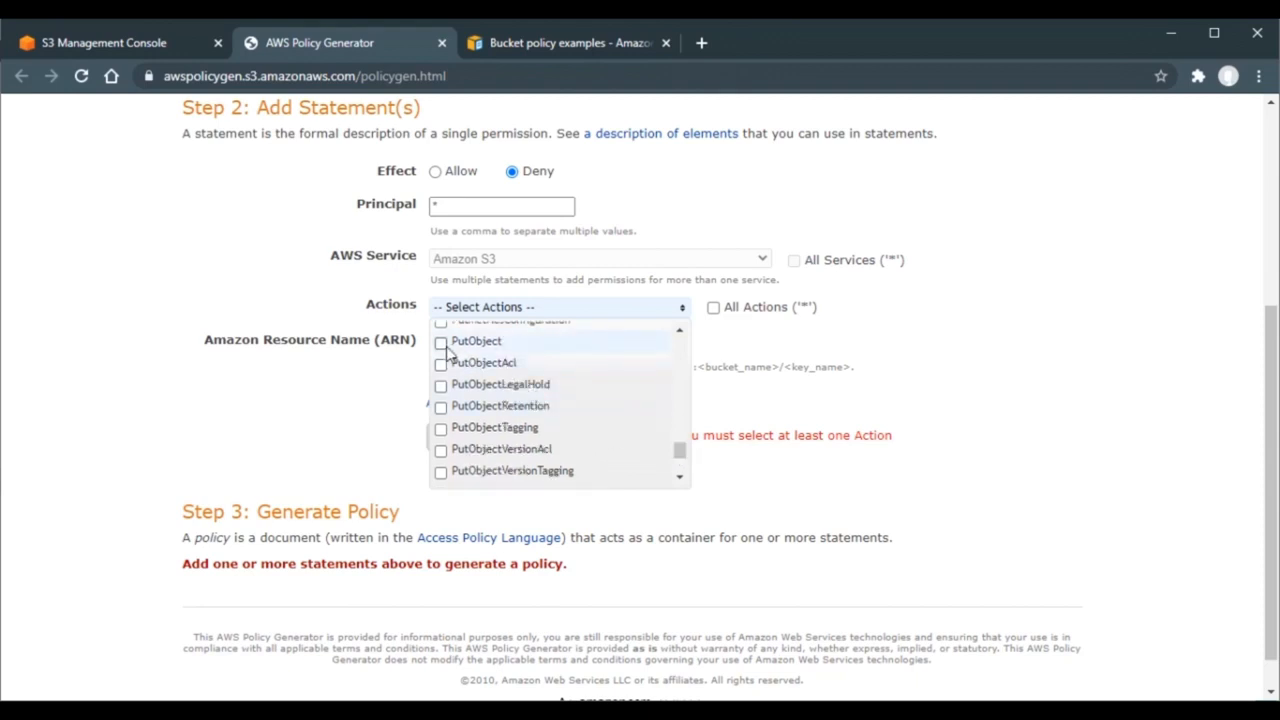
click(441, 342)
click(335, 386)
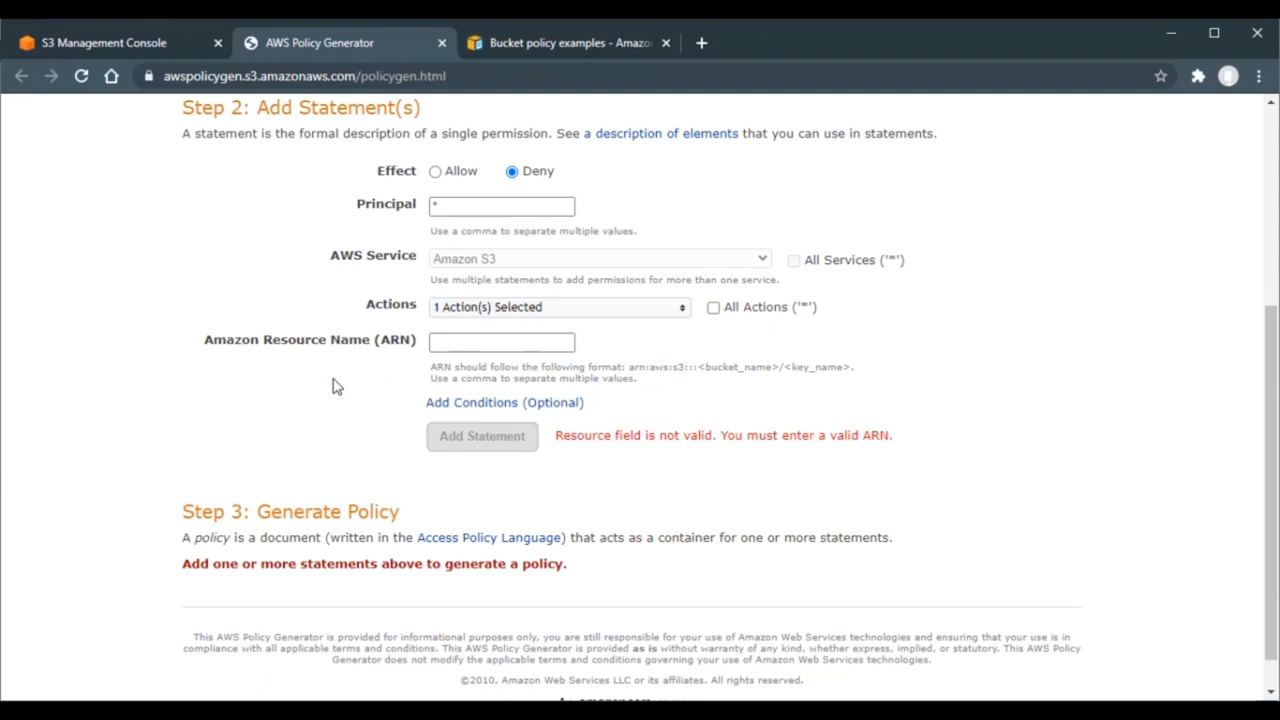
click(448, 342)
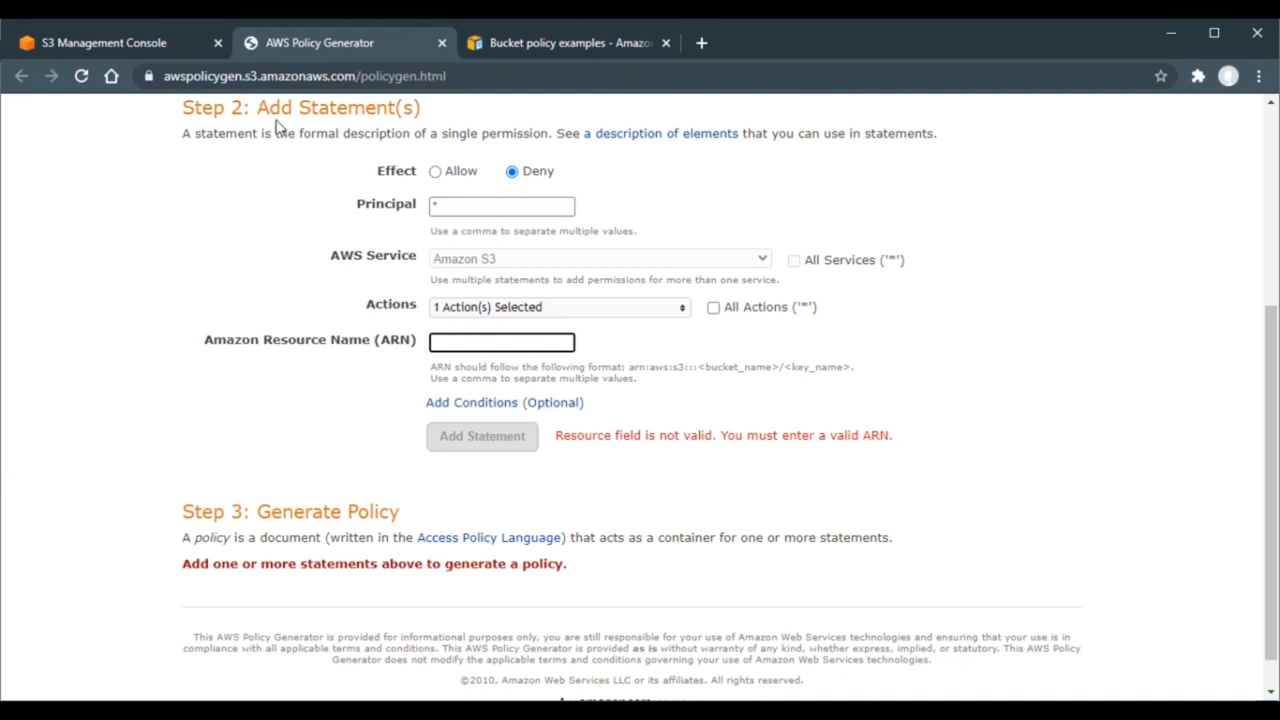
- Copy the bucket ARN from S3 and enter arn:aws:s3:::mkbktlab-2.1/* as the resource
click(145, 47)
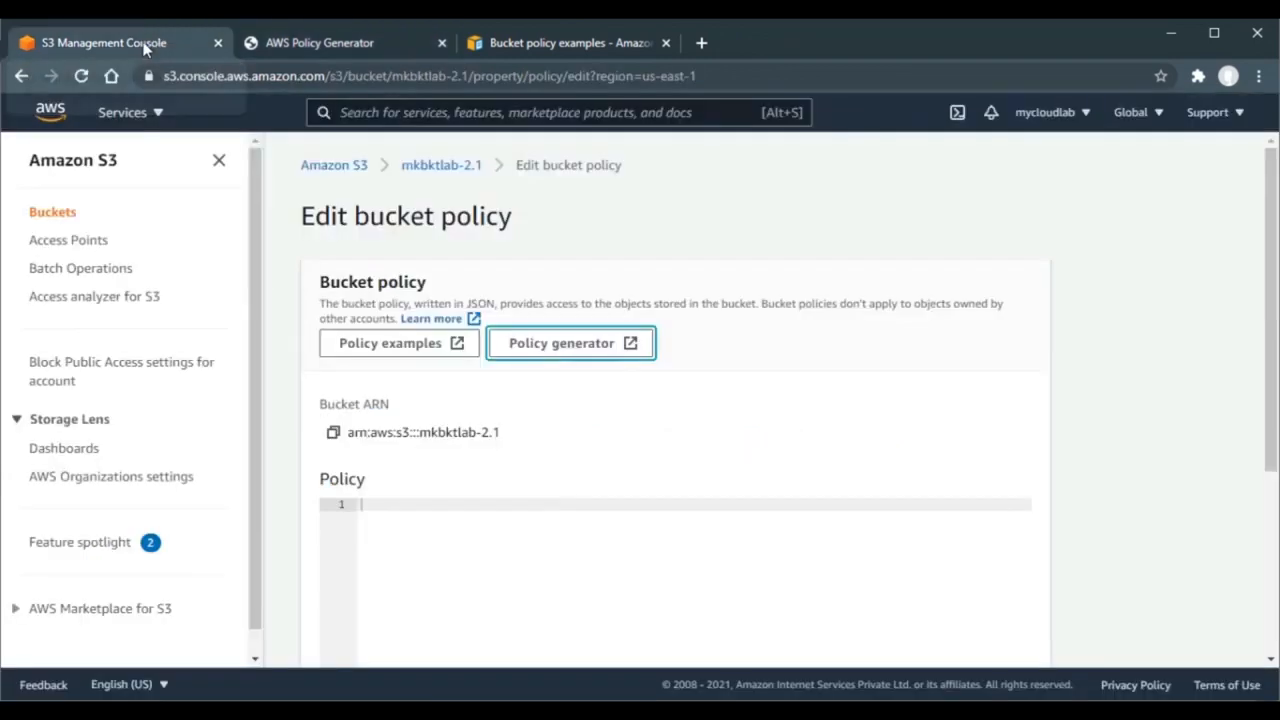
click(333, 432)
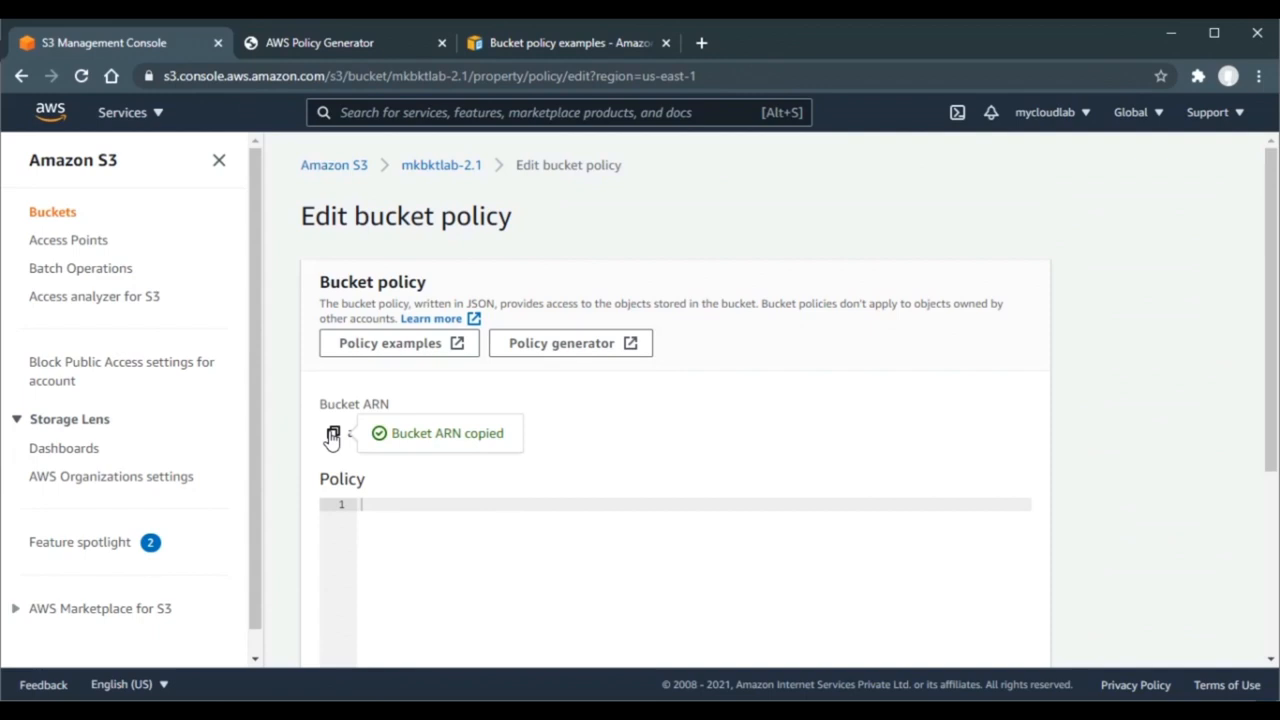
click(373, 56)
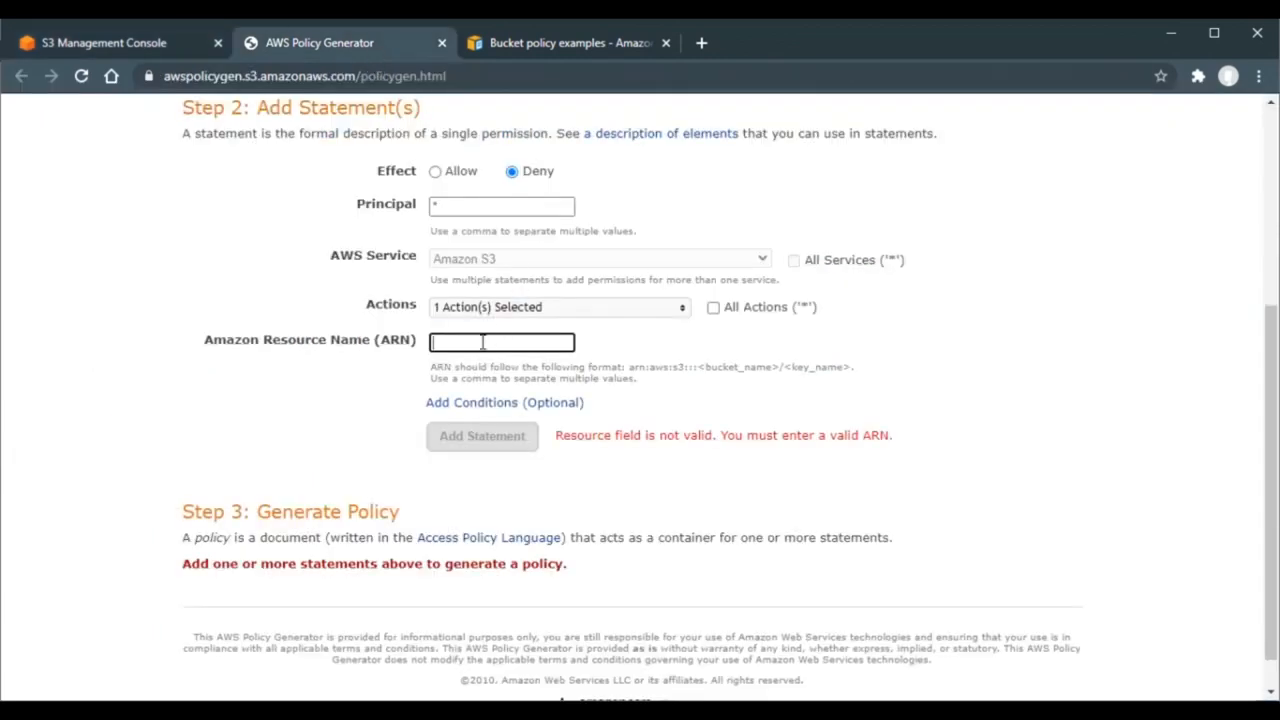
key(ctrl+v)
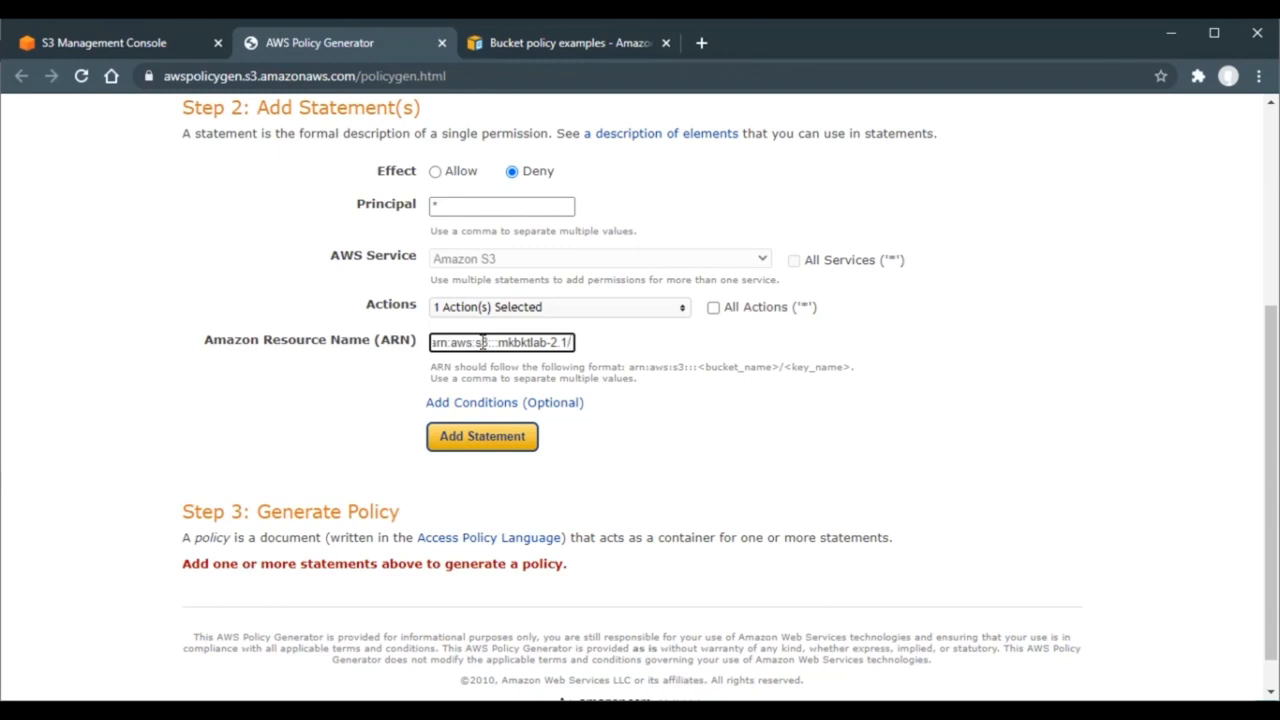
text(/*)
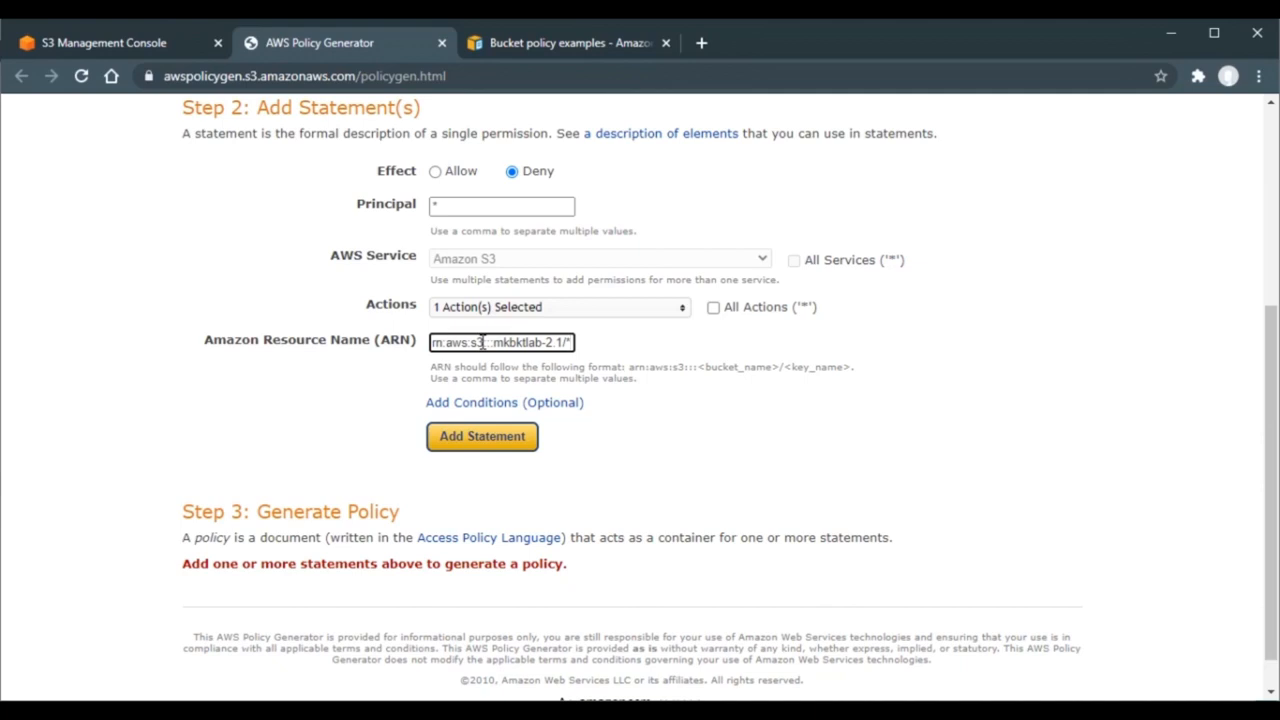
- Add a Null condition on s3:x-amz-server-side-encryption with value true, then add the Deny statement
click(505, 404)
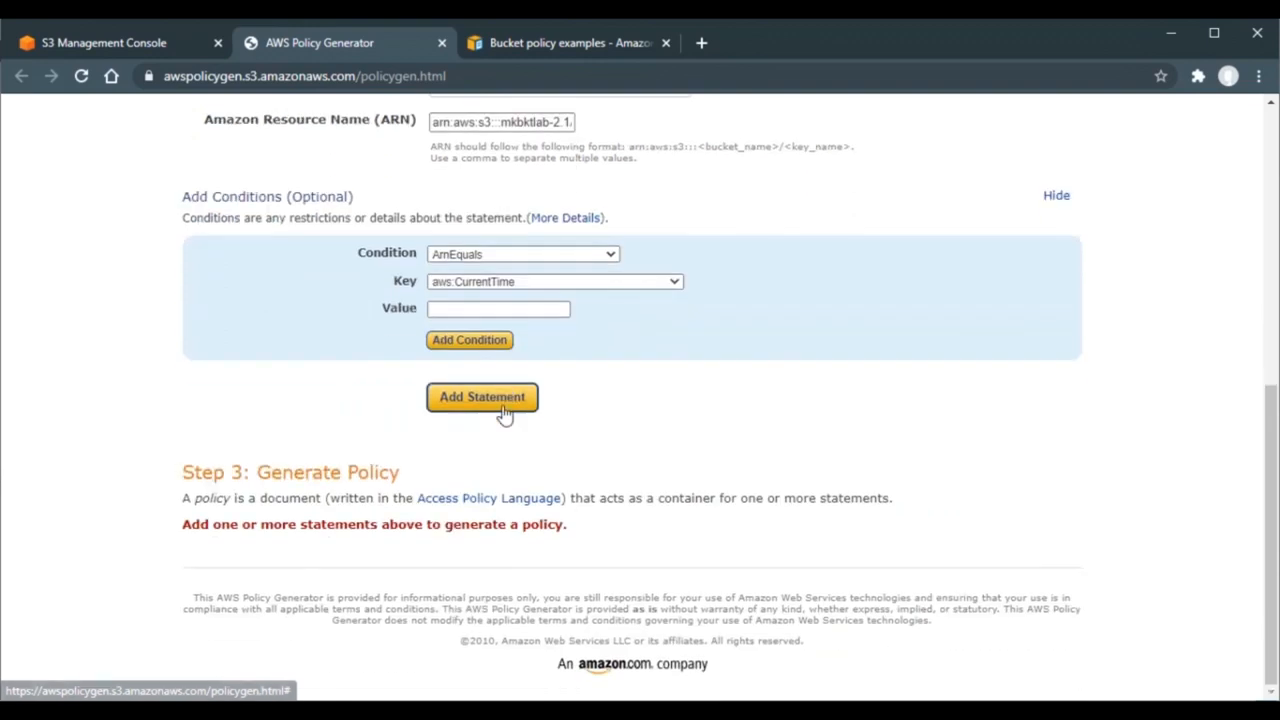
click(520, 254)
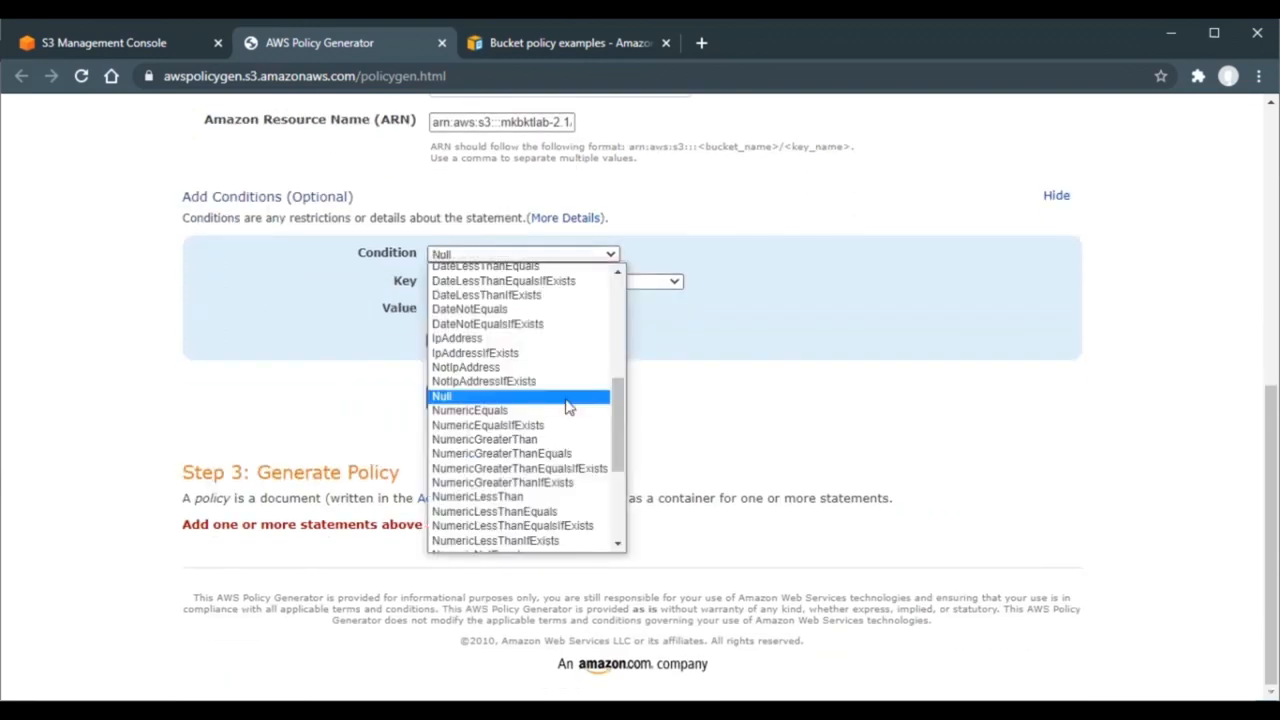
click(567, 406)
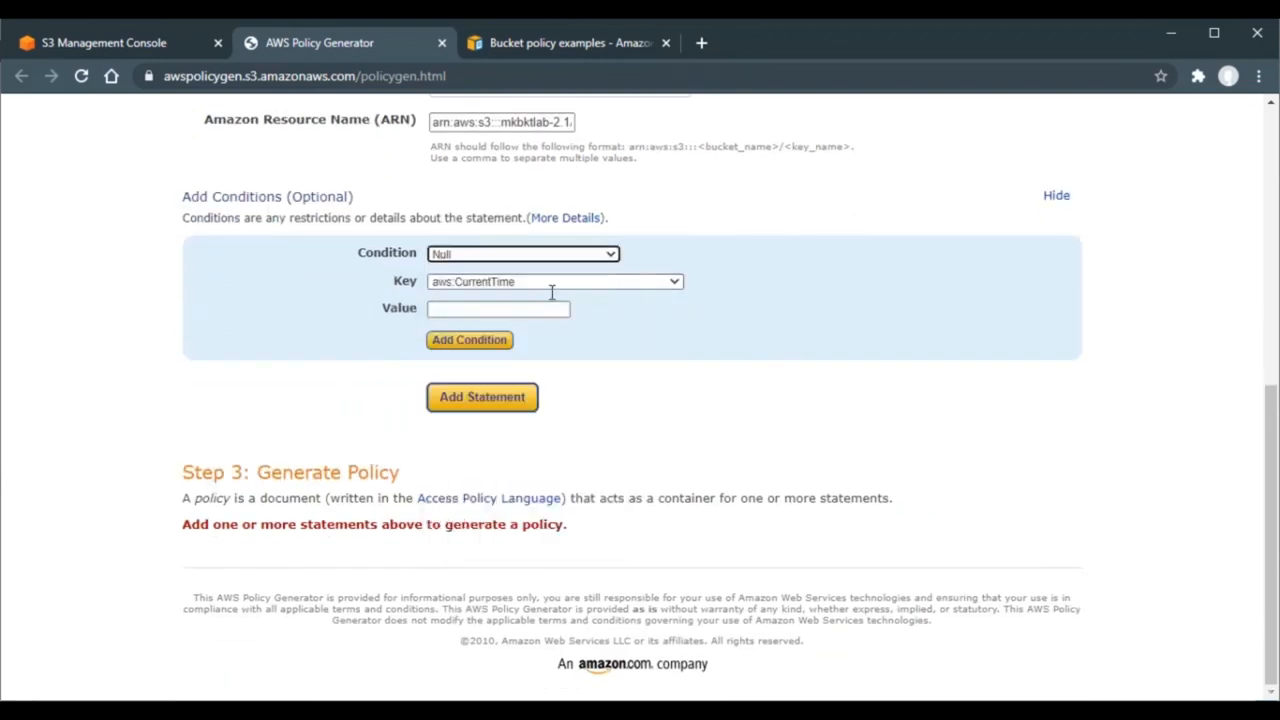
click(551, 283)
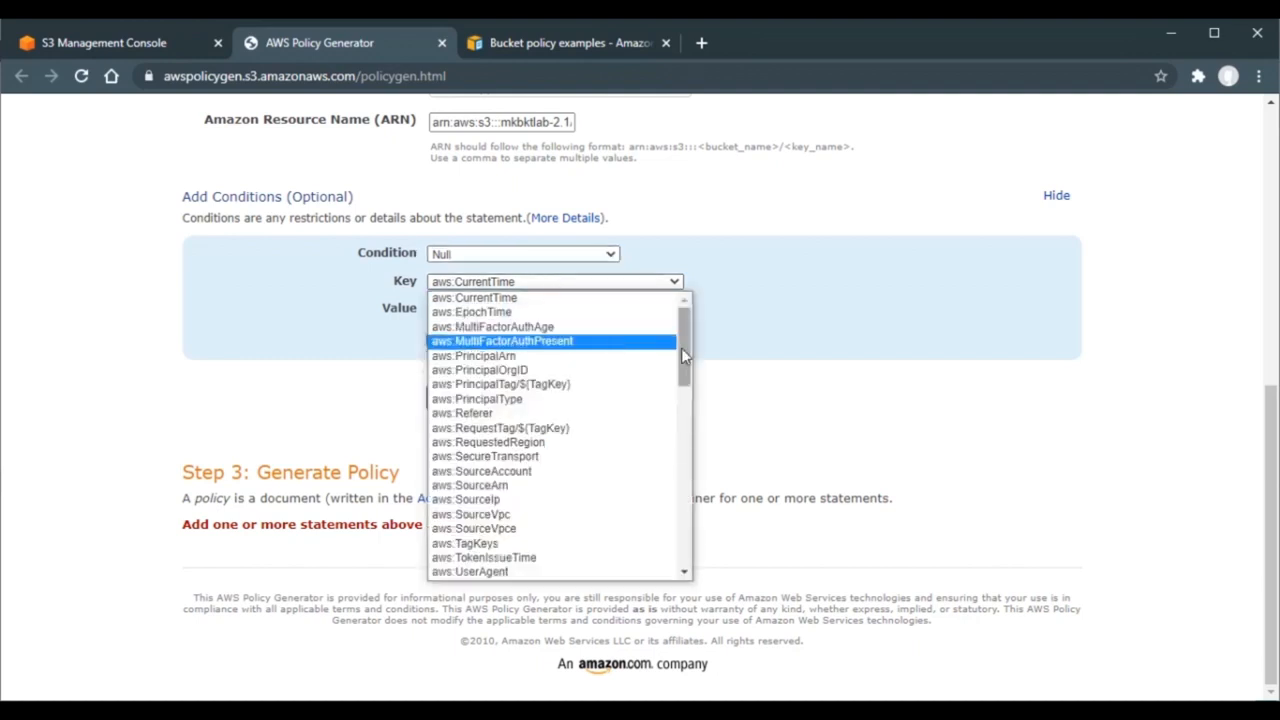
drag(682, 352, 686, 541)
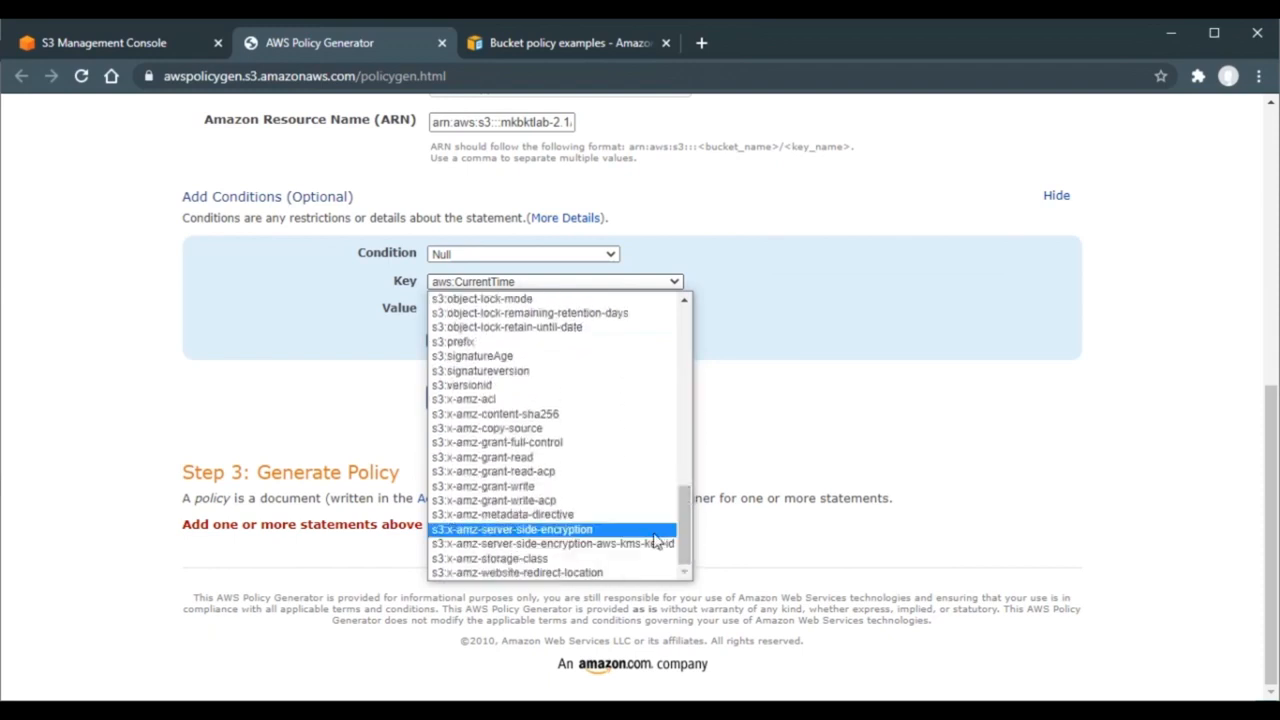
click(604, 530)
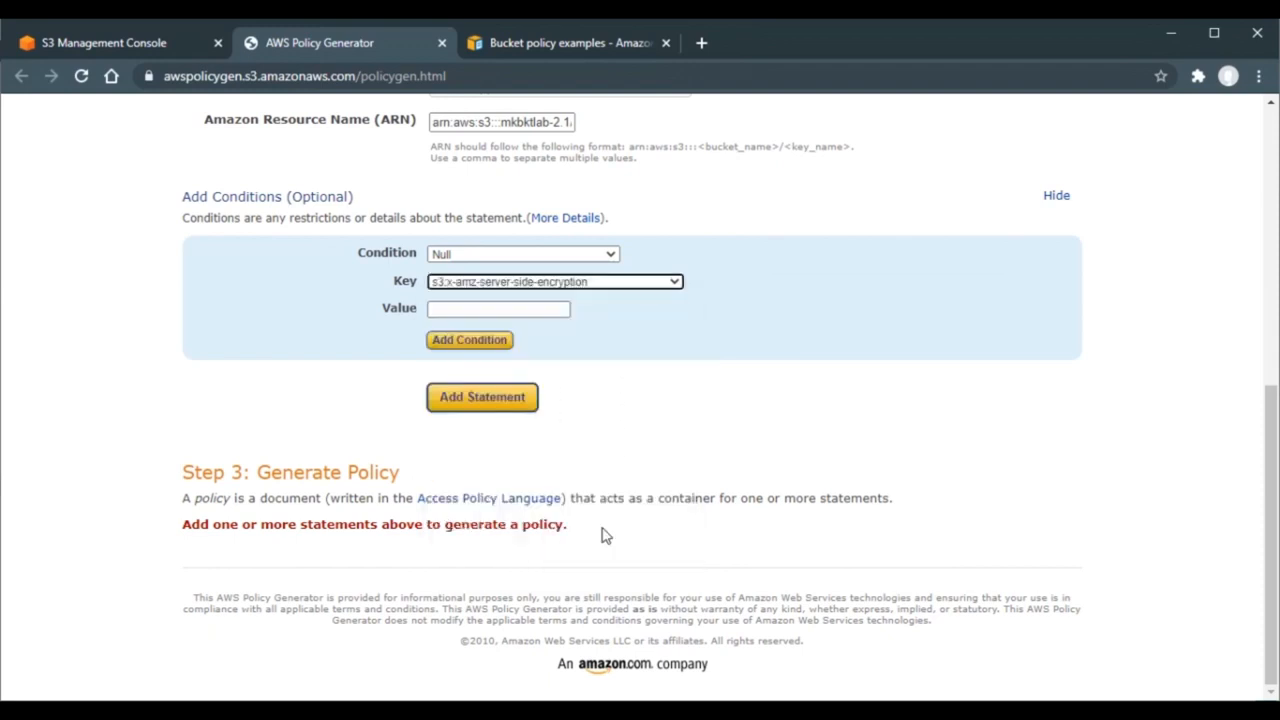
click(502, 311)
text(true)
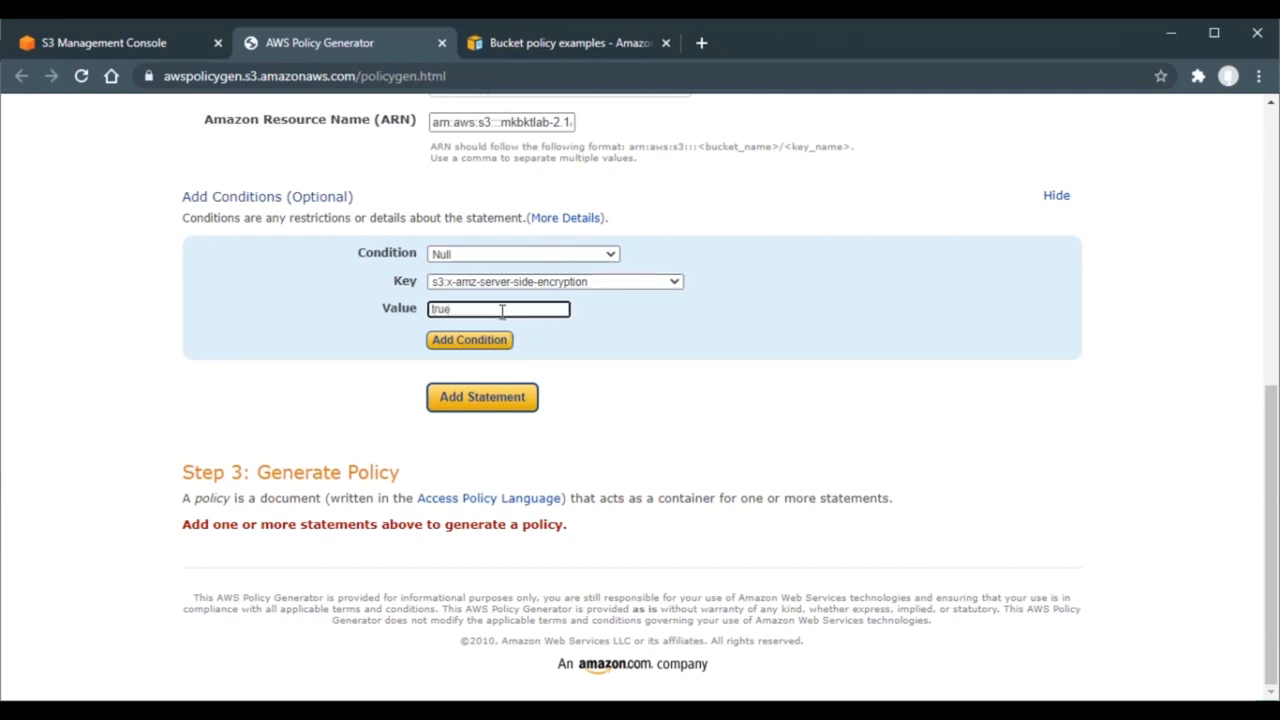
click(469, 342)
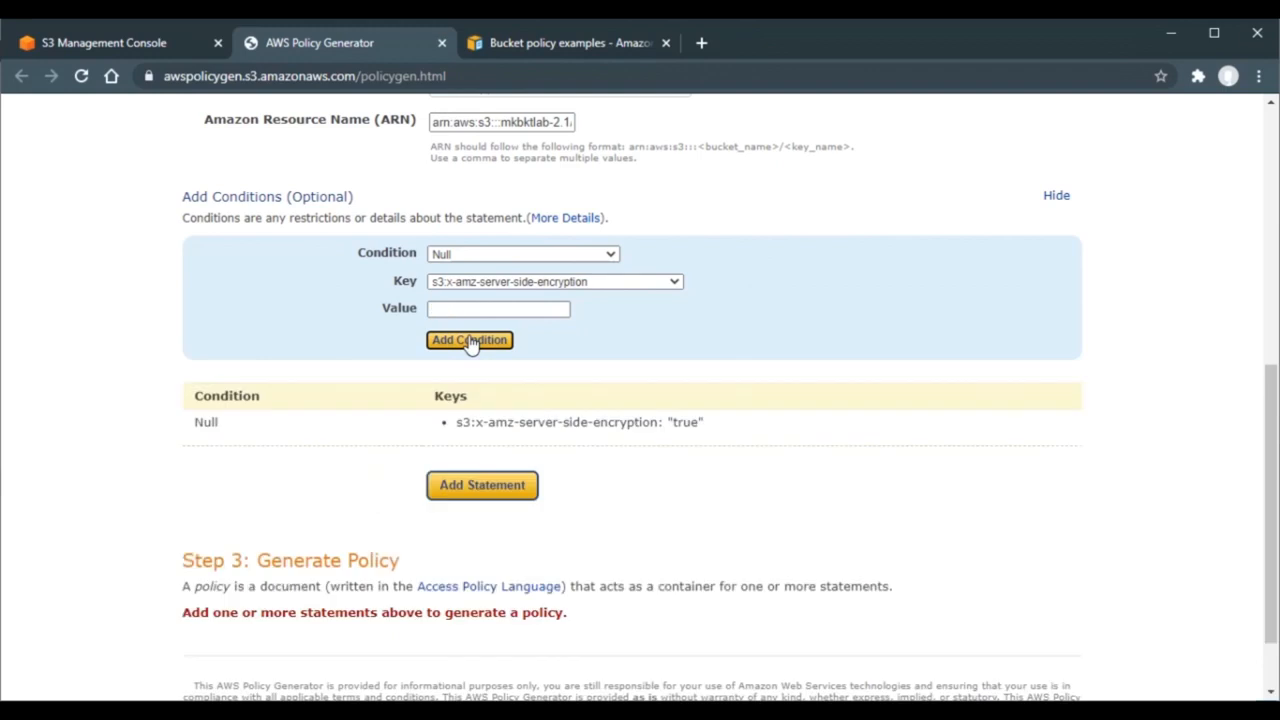
click(464, 488)
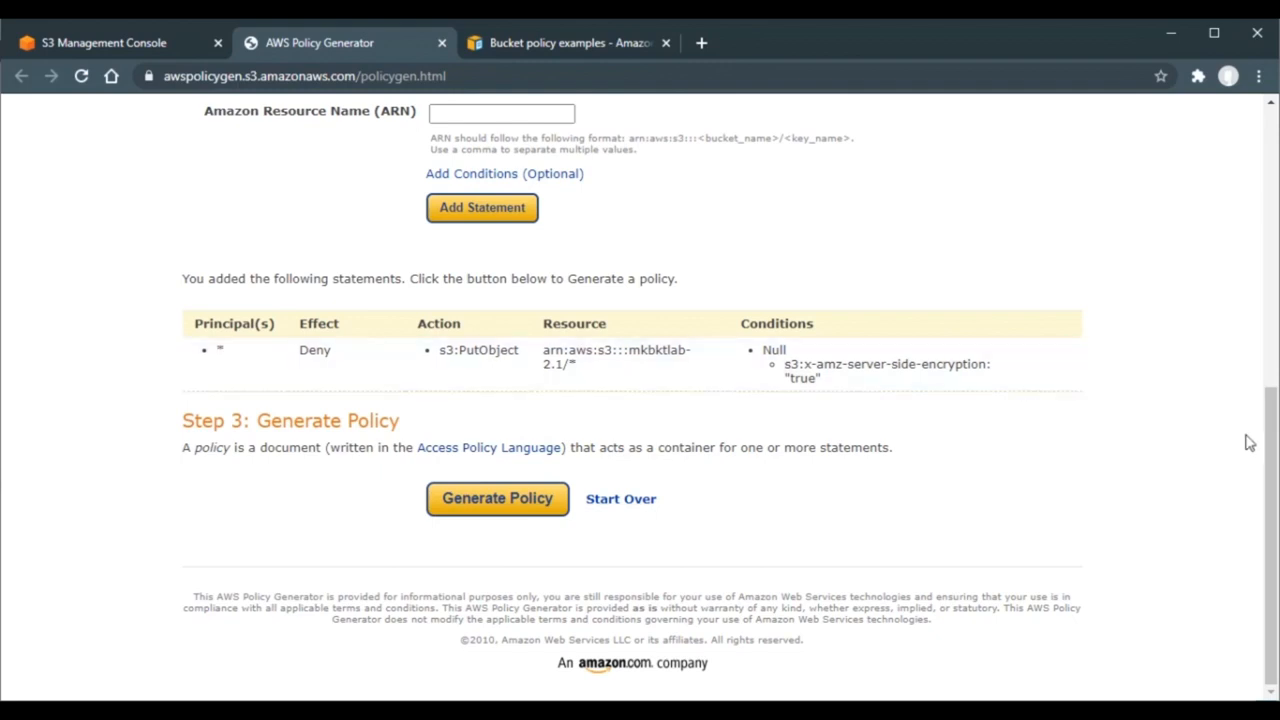
- Draft a second statement with action PutObject and resource arn:aws:s3:::mkbktlab-2.1/*
drag(1270, 464, 1272, 310)
drag(1271, 347, 1271, 377)
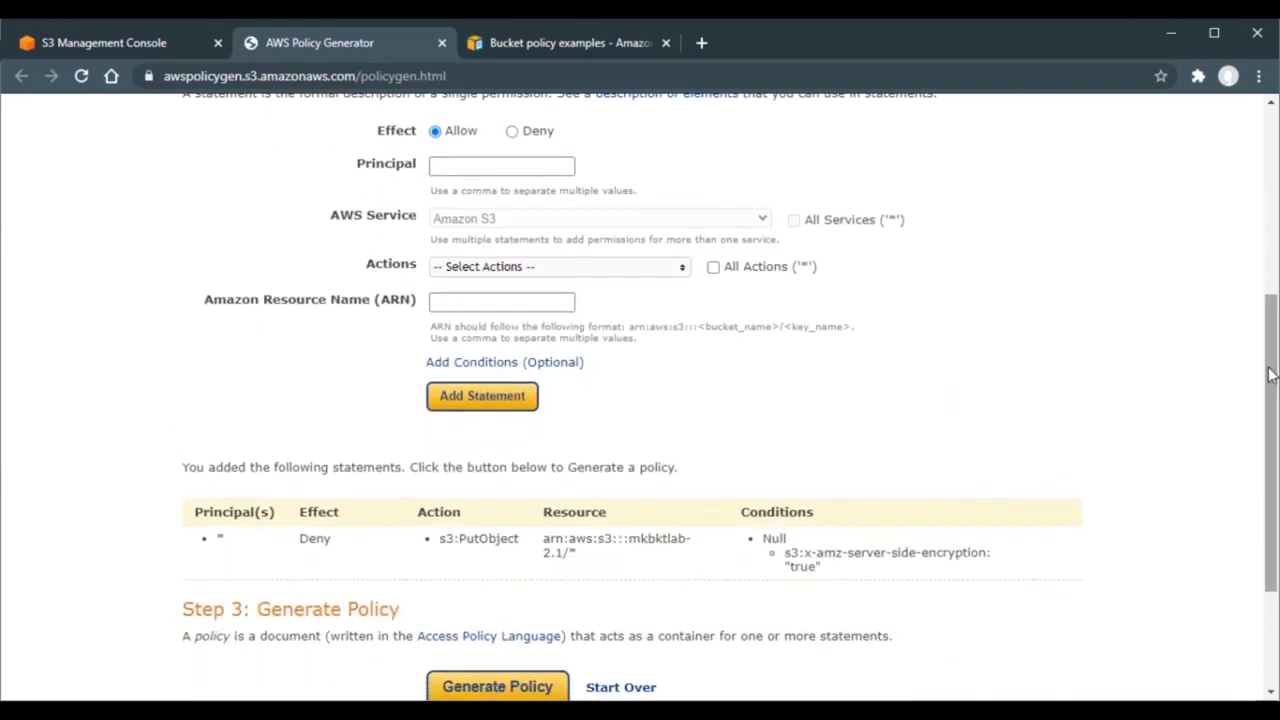
click(675, 268)
drag(680, 300, 680, 404)
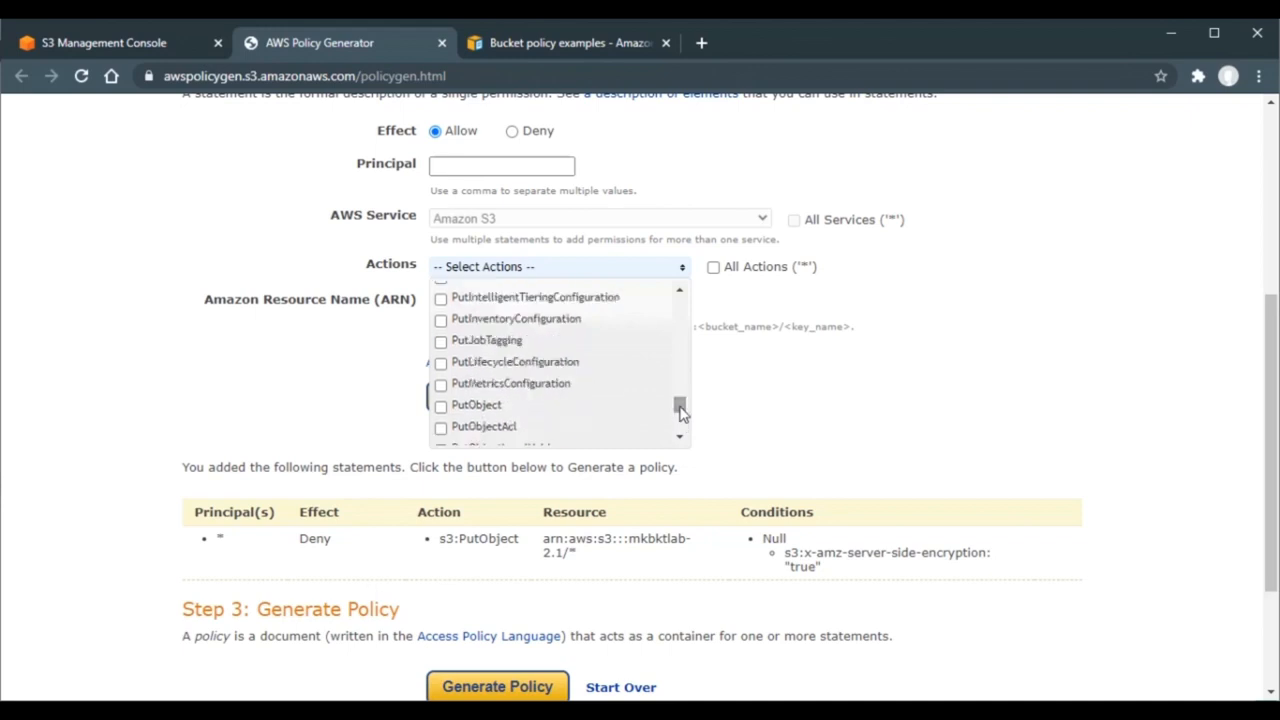
click(492, 412)
click(940, 397)
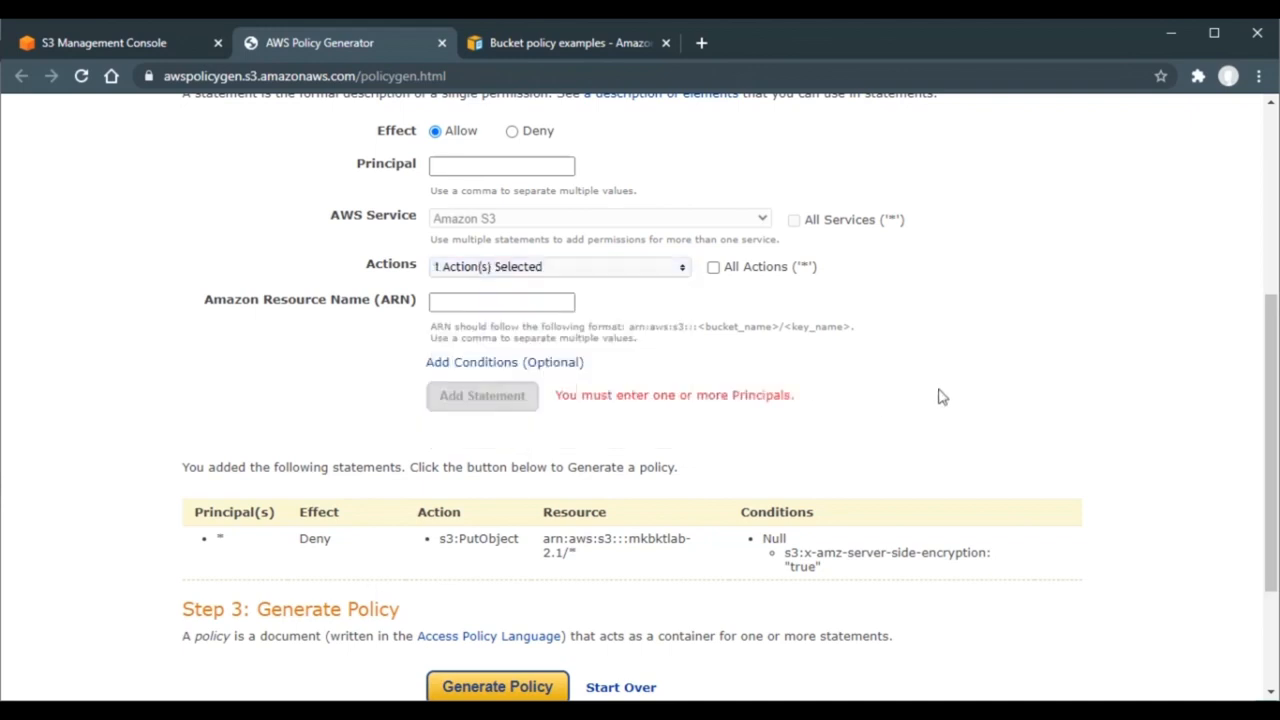
click(531, 304)
text(arn:aws:s3:::mkbktlab-2.1)
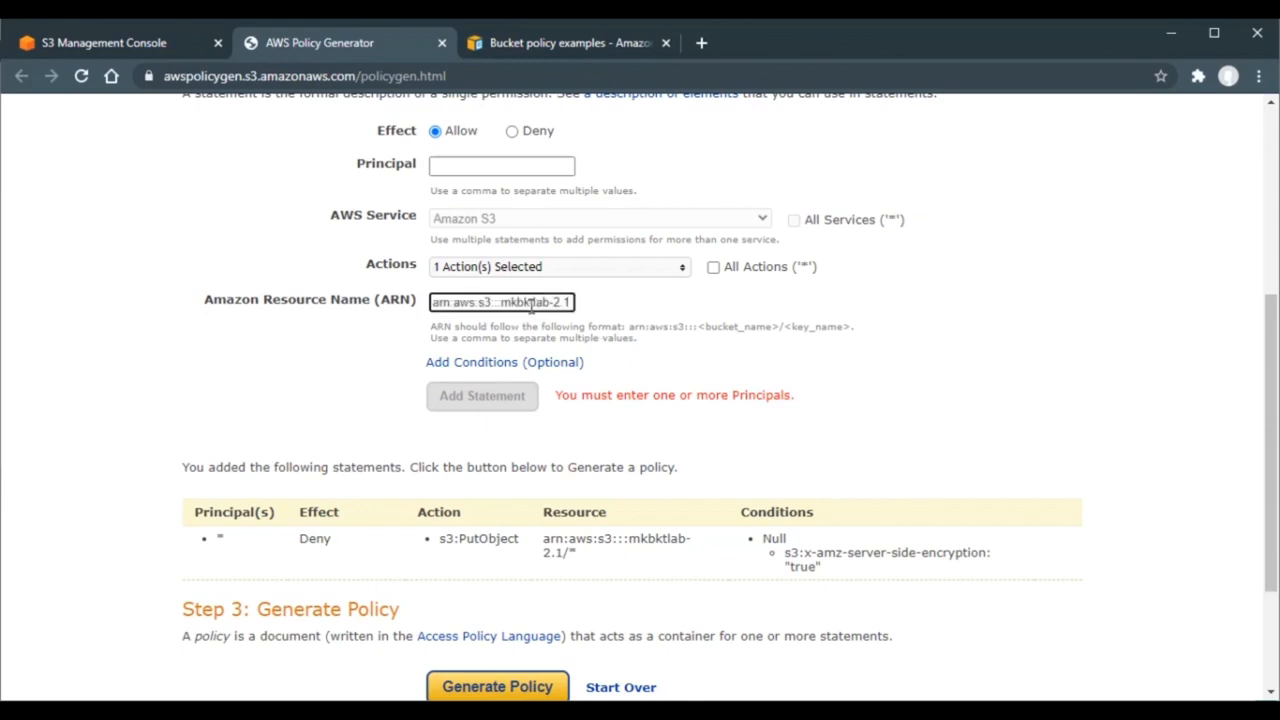
text(/*)
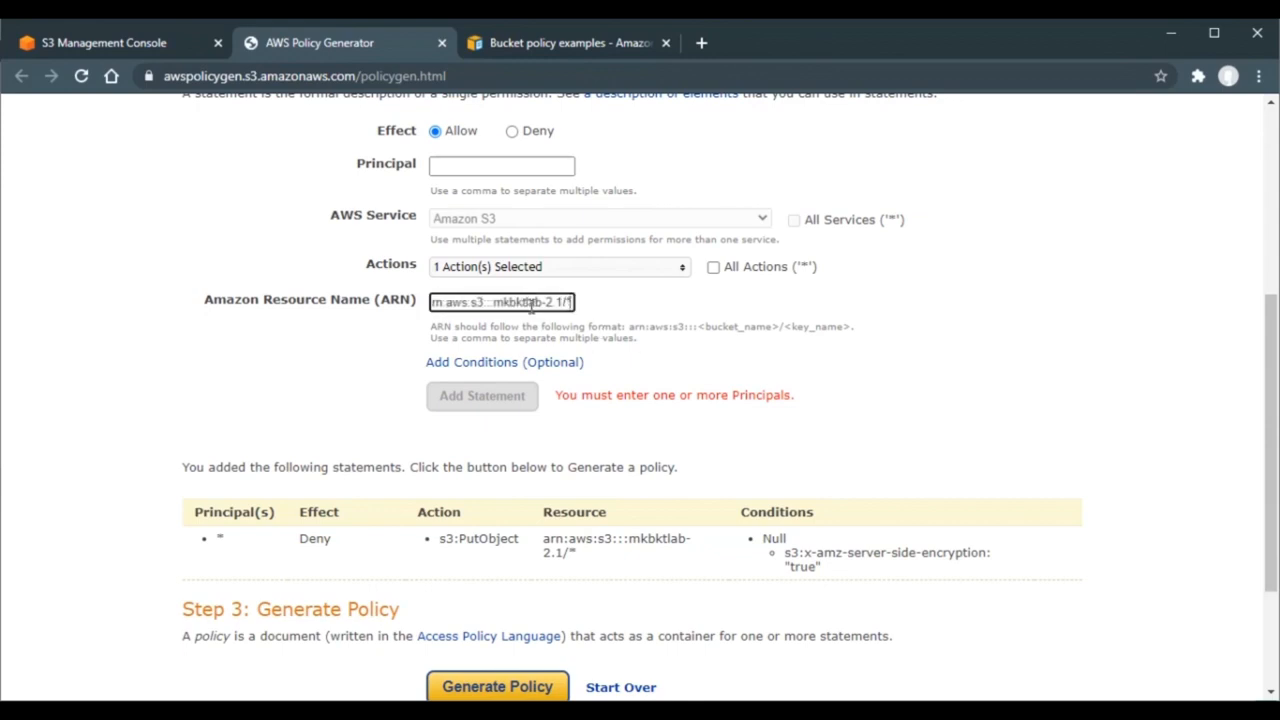
click(539, 367)
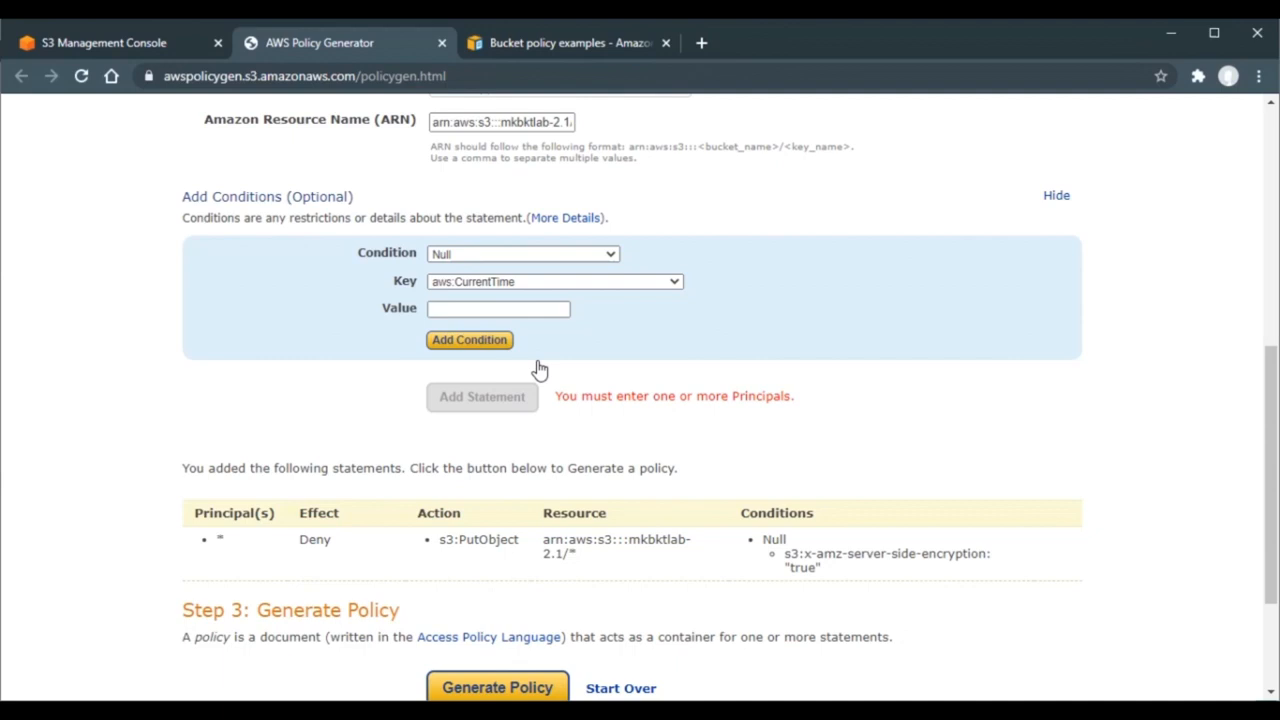
- Add a StringNotEquals condition requiring s3:x-amz-server-side-encryption to equal AES256
click(609, 254)
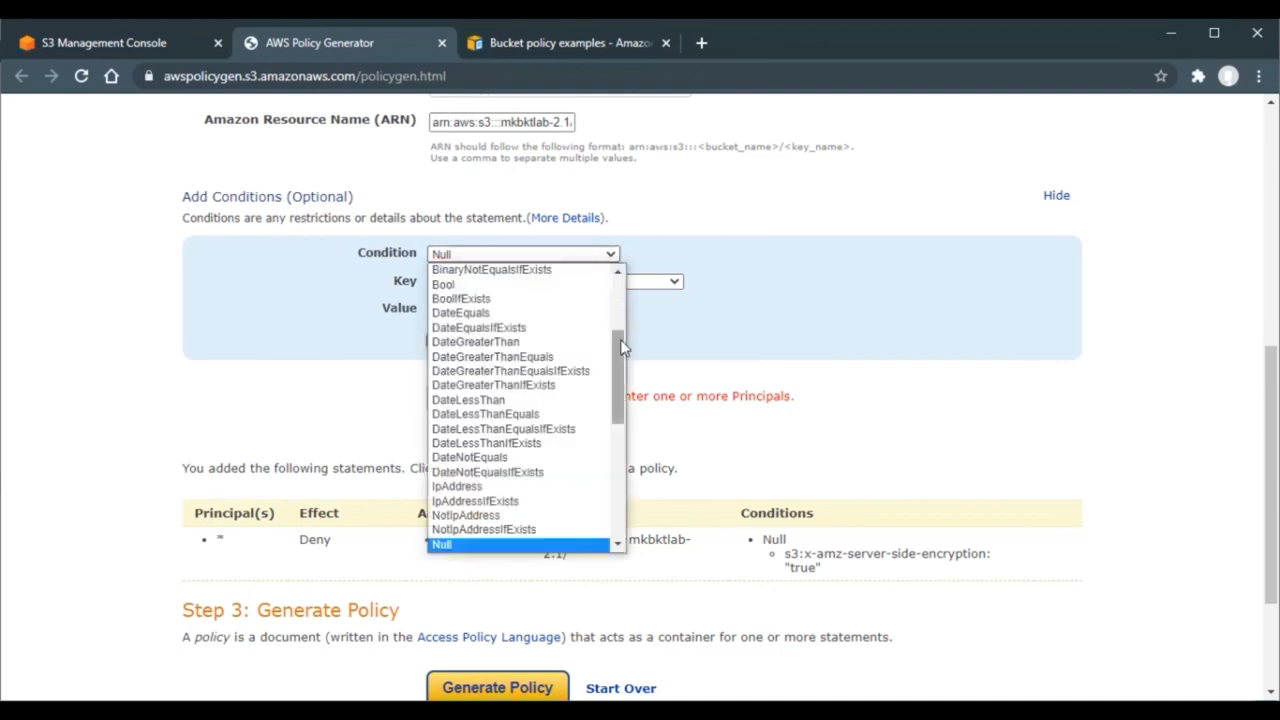
drag(622, 346, 620, 458)
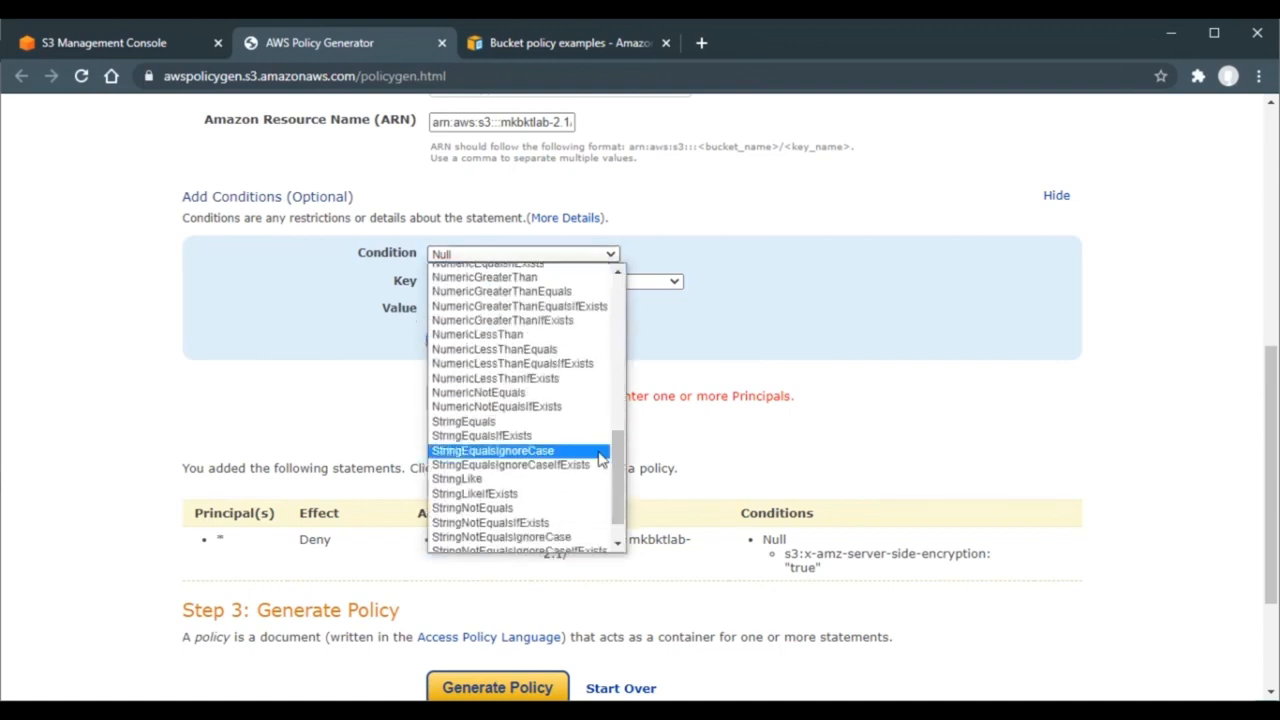
click(502, 510)
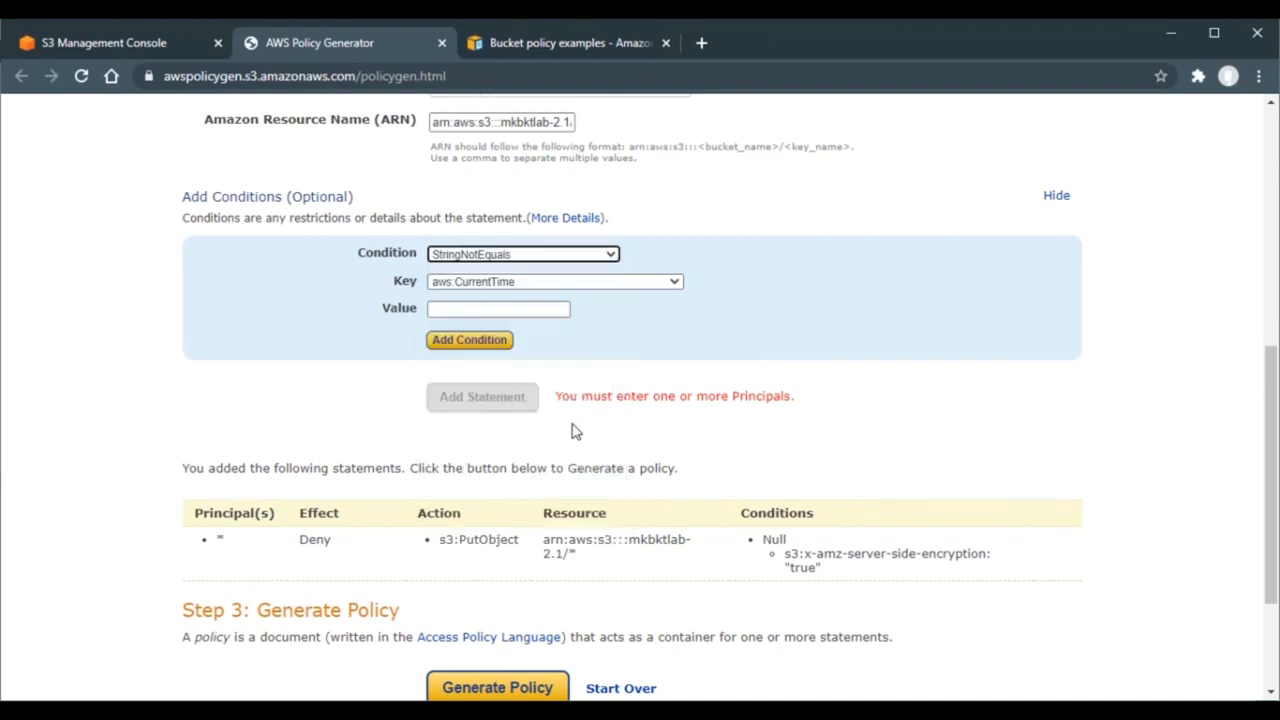
click(620, 288)
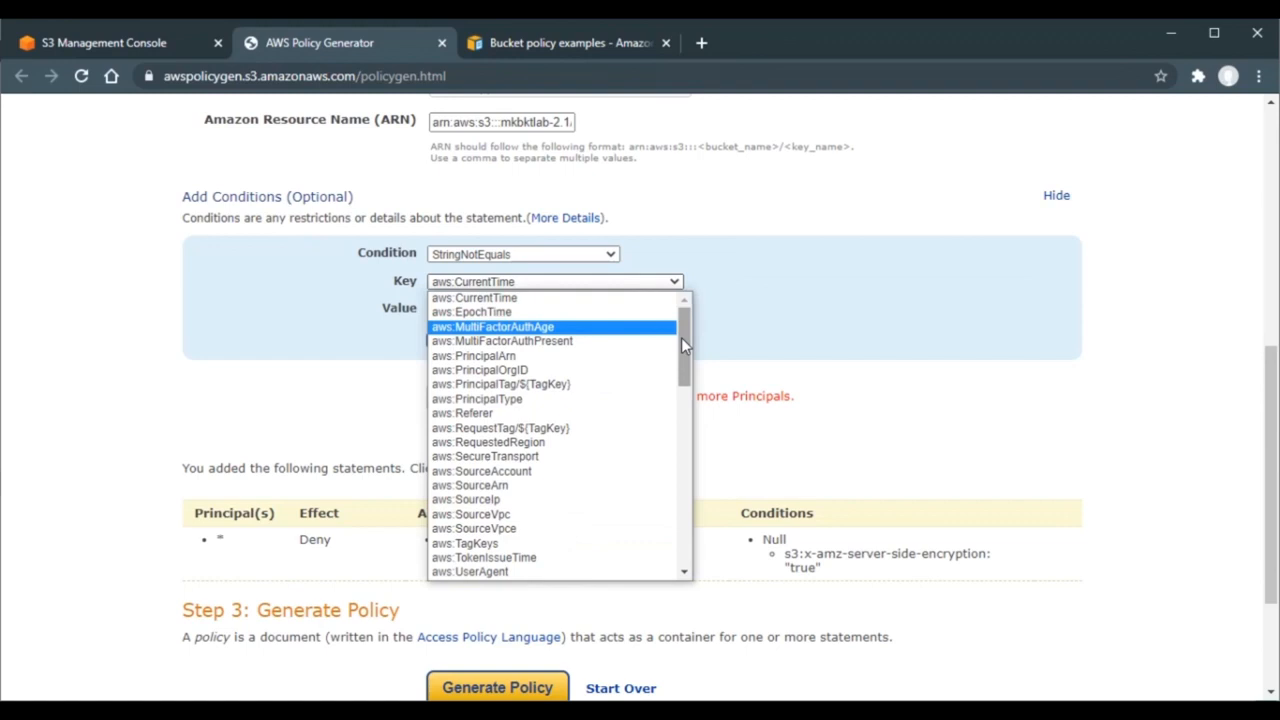
drag(681, 337, 690, 553)
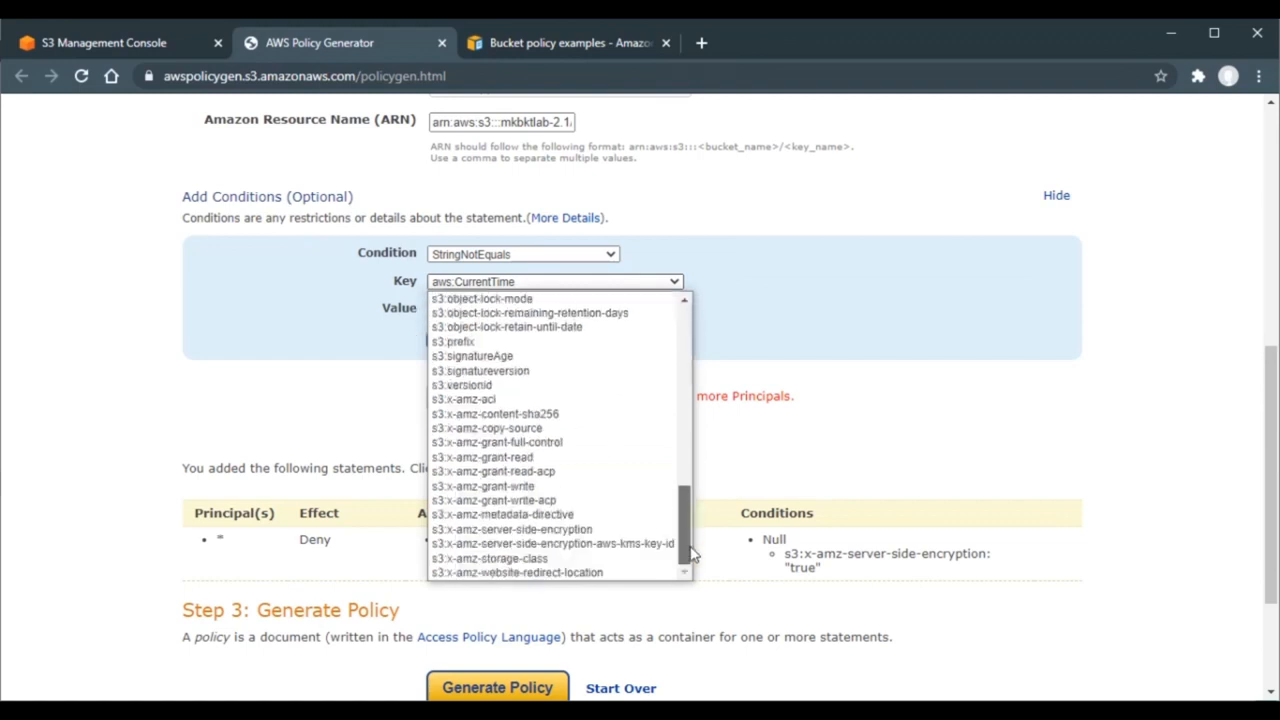
click(603, 530)
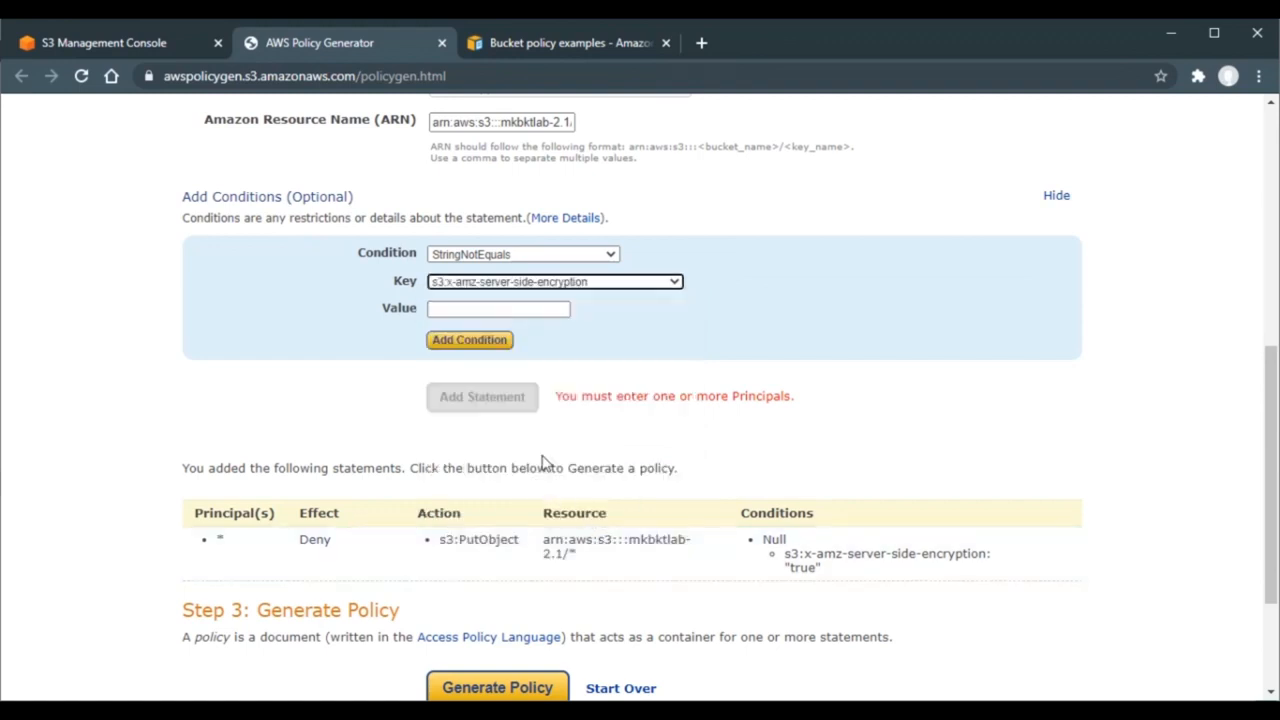
click(555, 310)
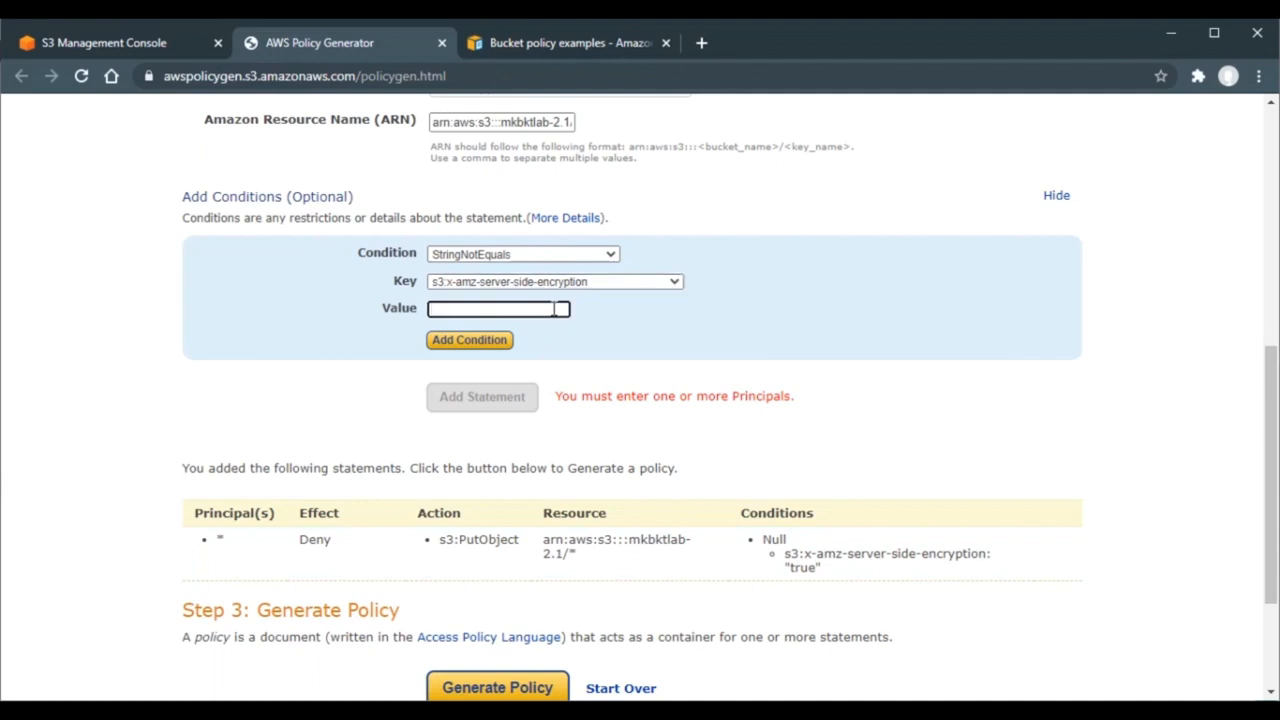
text(AES256)
click(466, 341)
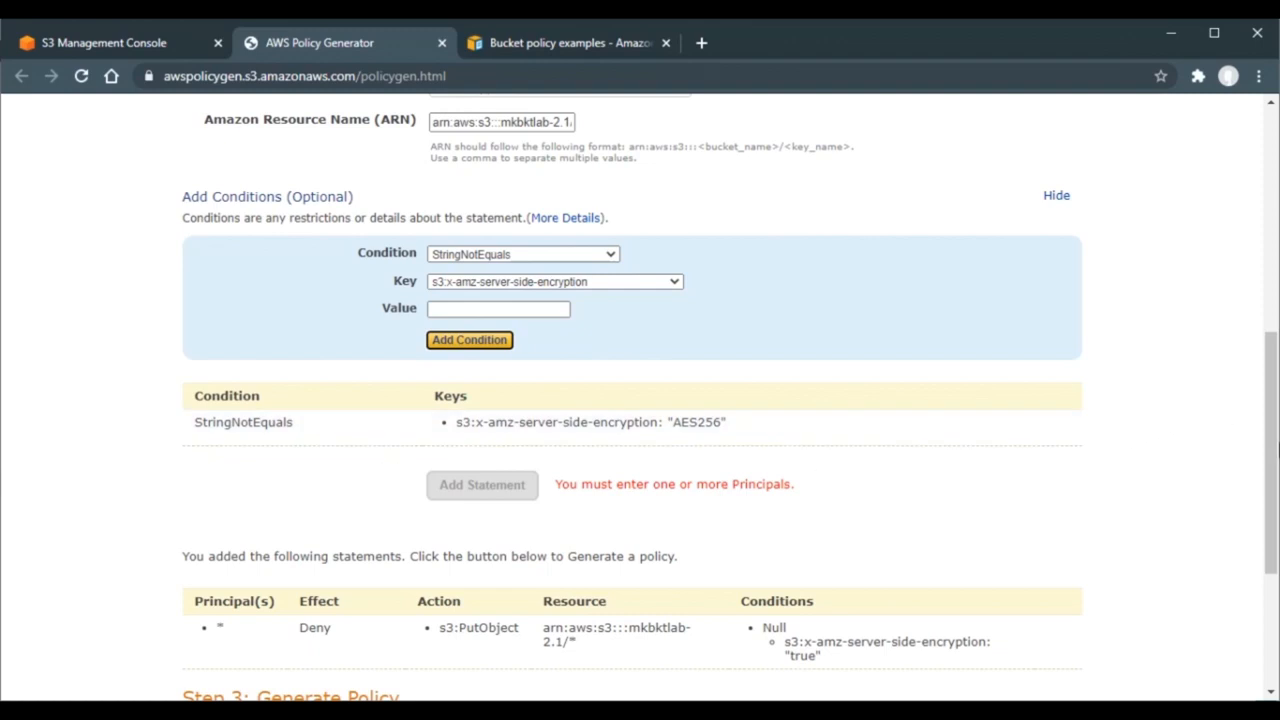
drag(1274, 416, 1274, 297)
click(550, 285)
- Enter * as principal, re-add the AES256 encryption condition, and add the second statement
text(*)
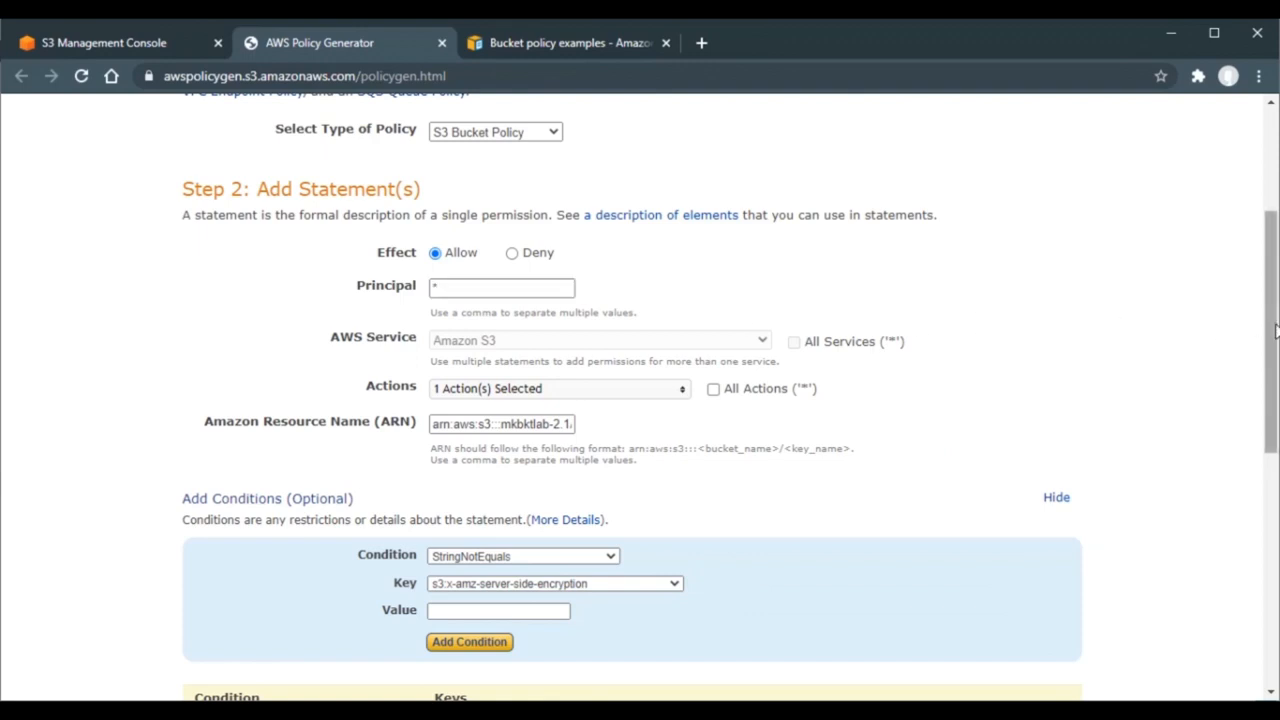
drag(1274, 332, 1275, 410)
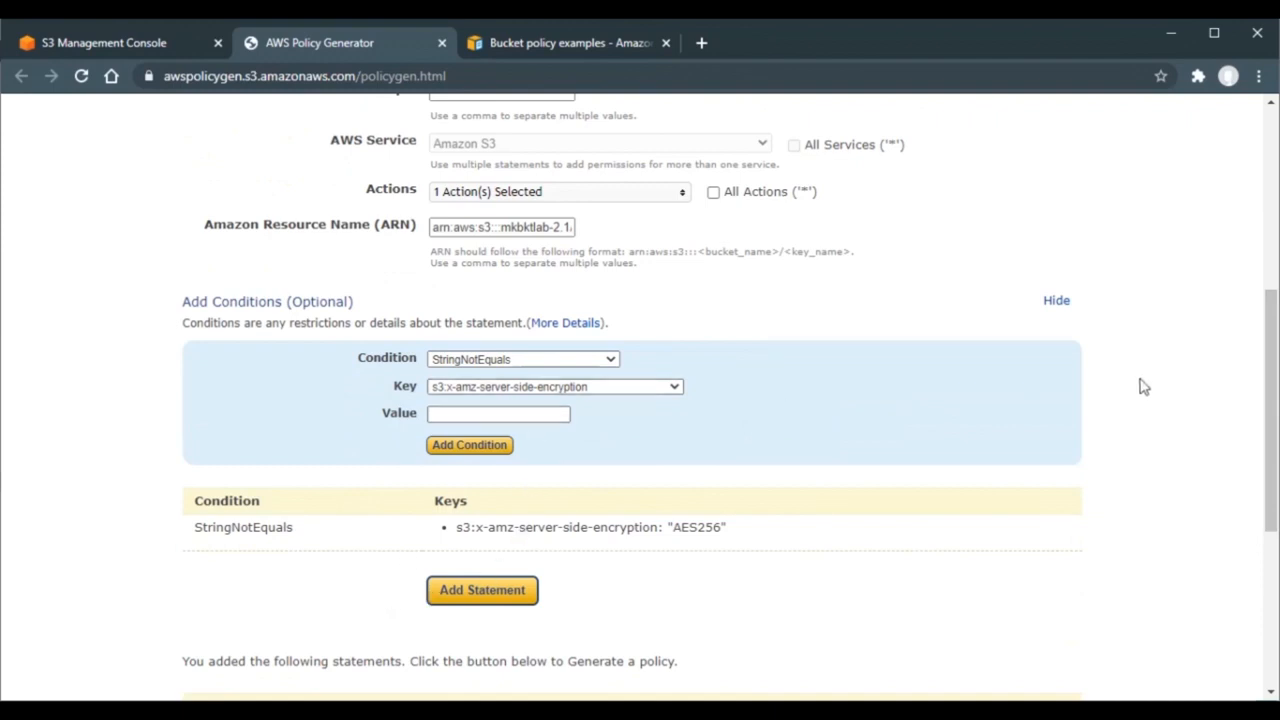
drag(1268, 381, 1272, 455)
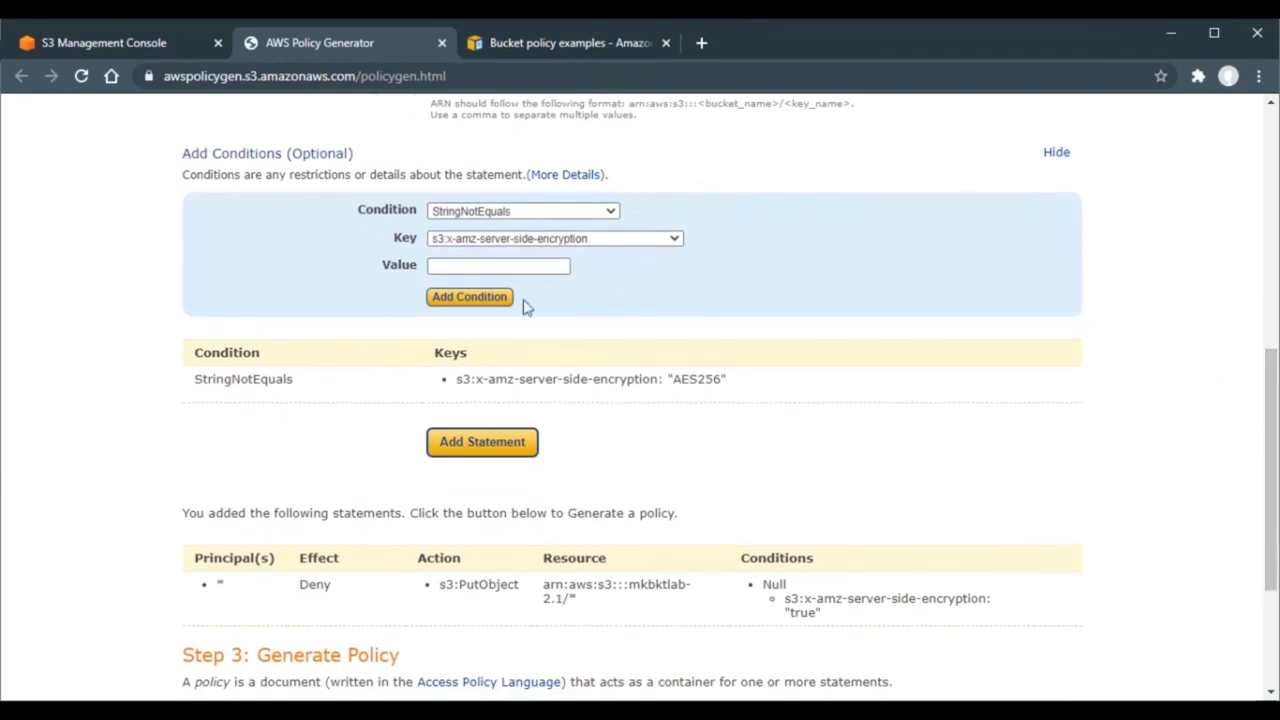
click(503, 265)
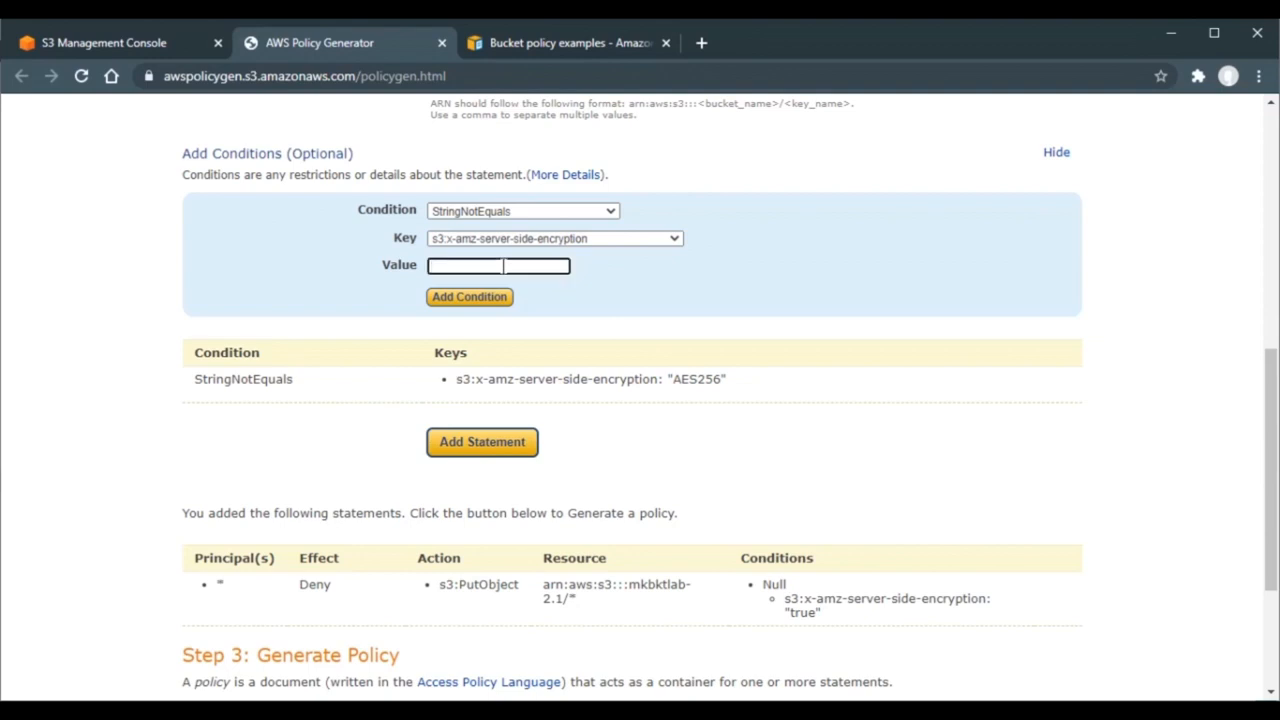
text(AES256)
click(470, 298)
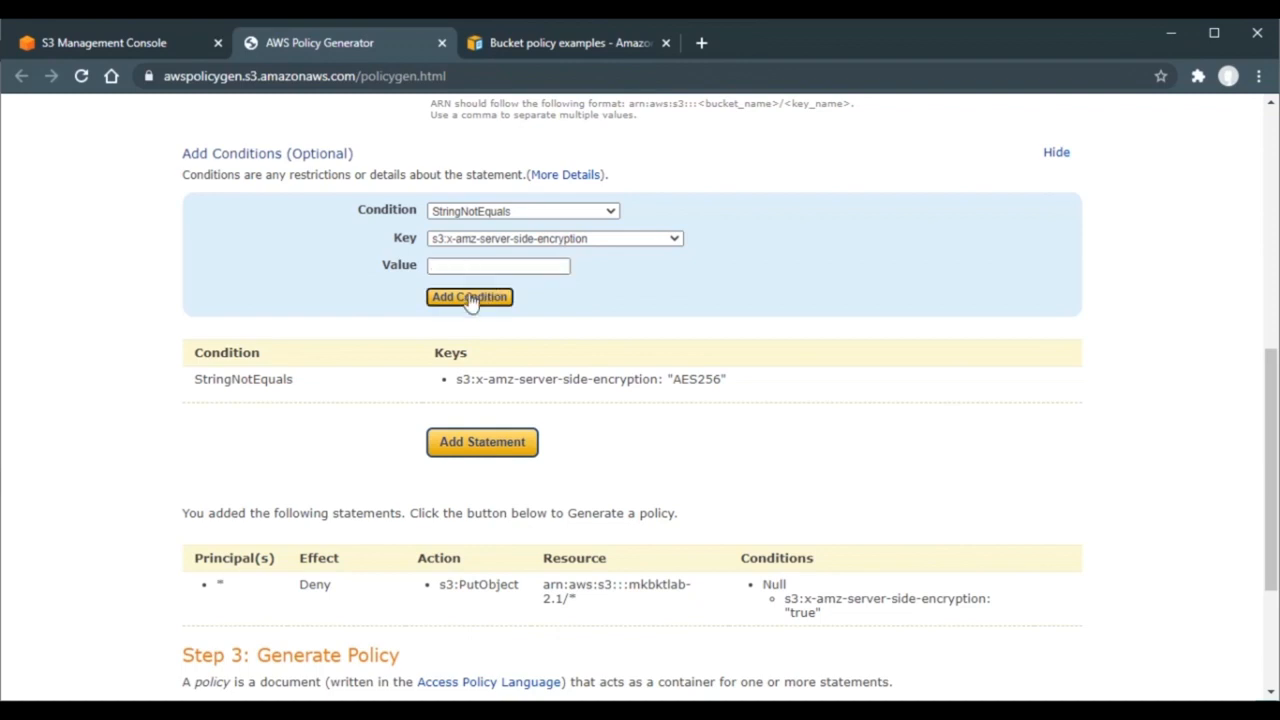
click(469, 450)
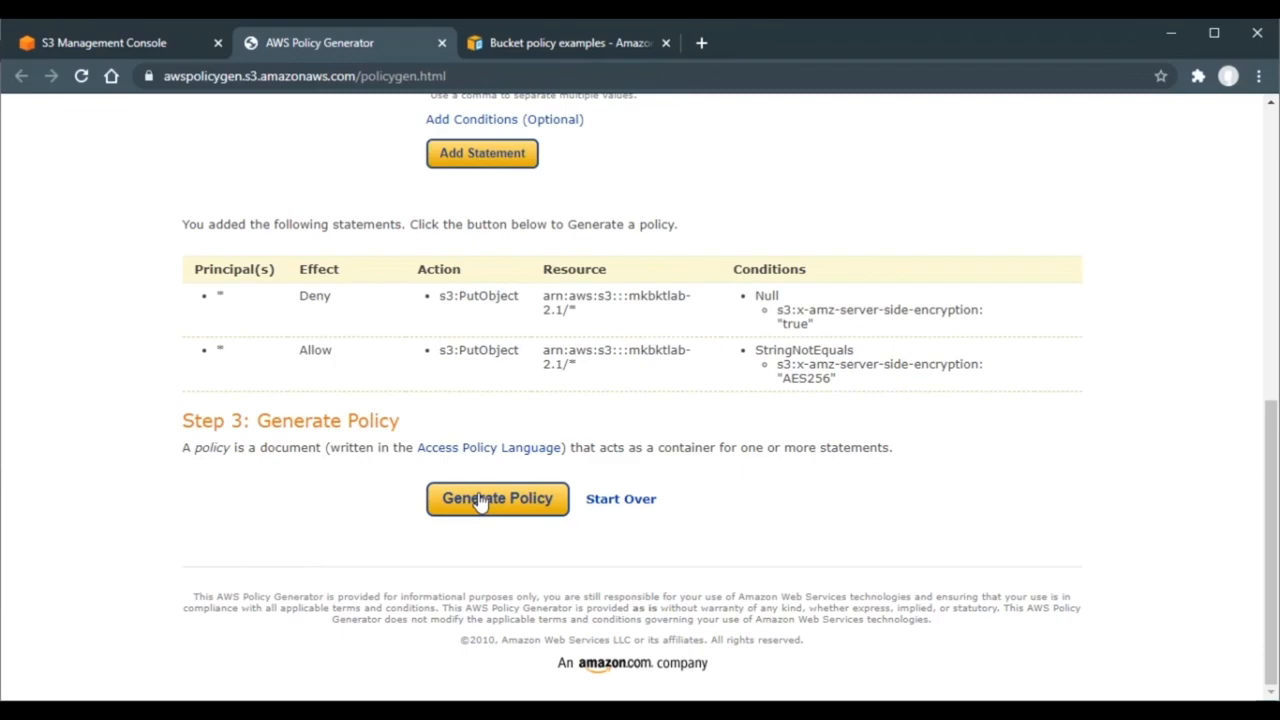
mouse_move(1270, 470)
mouse_down()
mouse_move(1275, 200)
mouse_move(1271, 457)
mouse_up()
mouse_move(1035, 400)
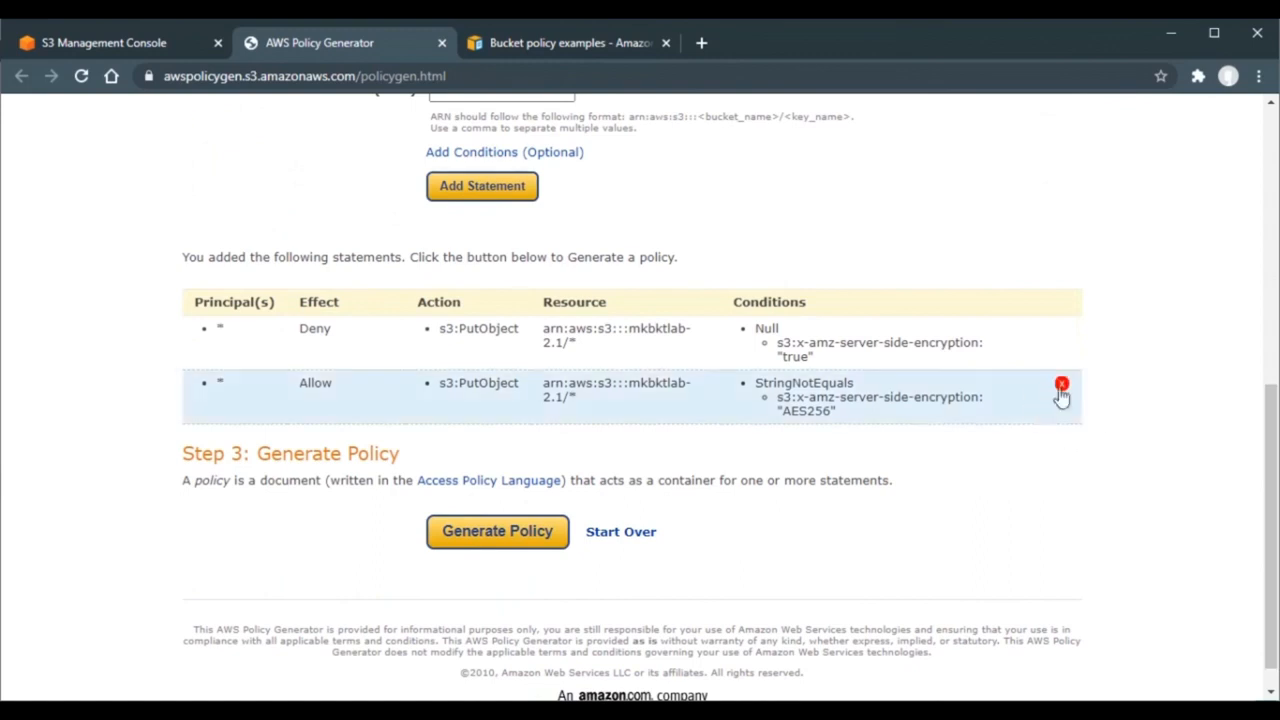
- Delete the Allow statement and redraft it as Deny * PutObject on arn:aws:s3:::mkbktlab-2.1/*
click(1061, 386)
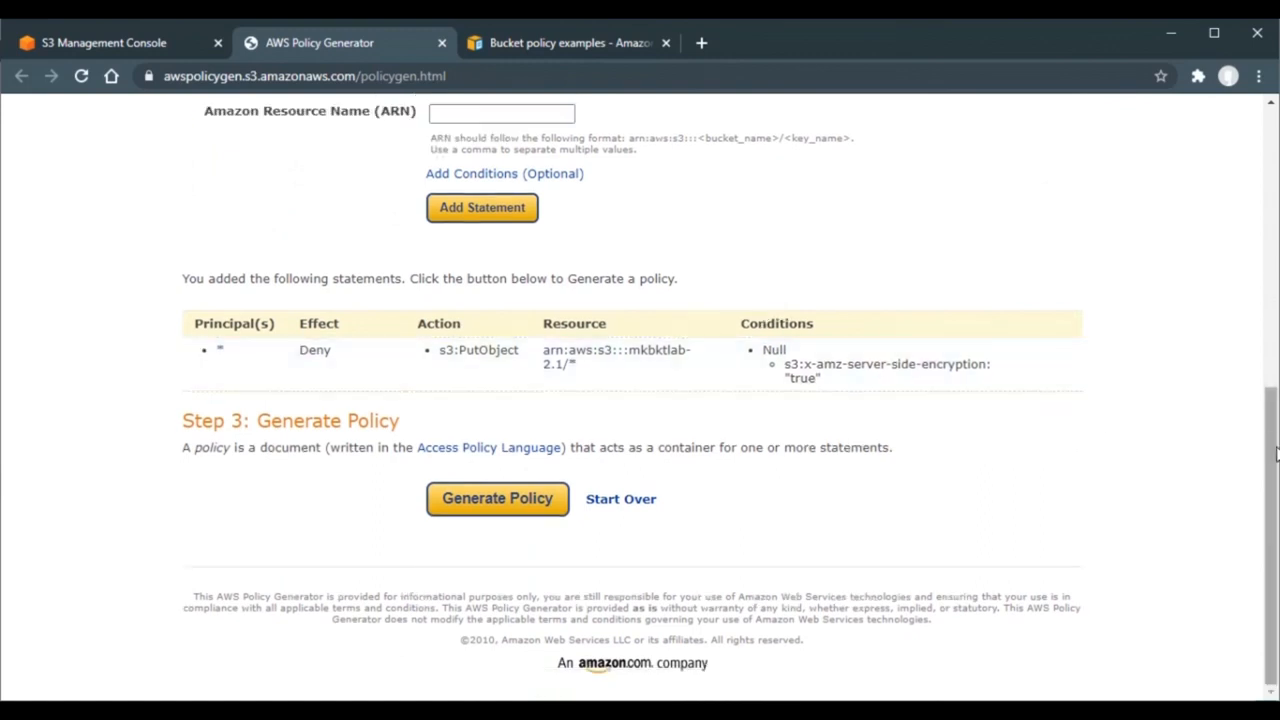
drag(1274, 458, 1272, 336)
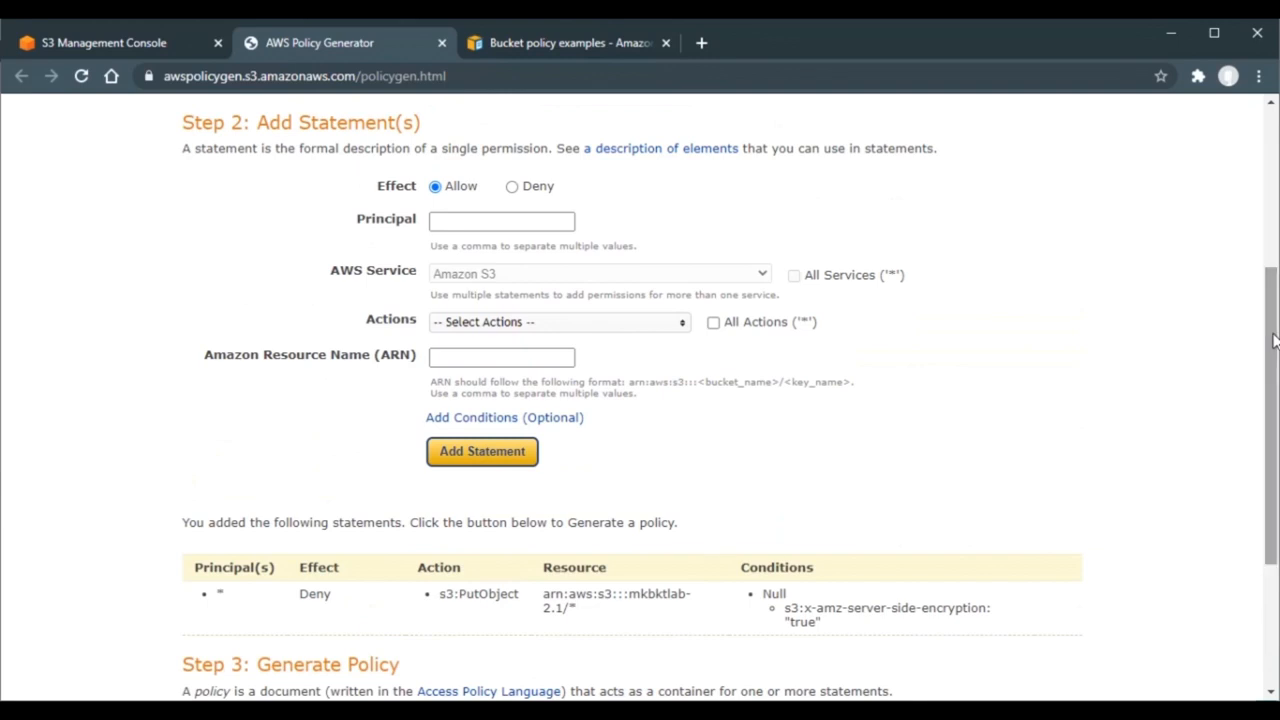
click(512, 187)
click(499, 217)
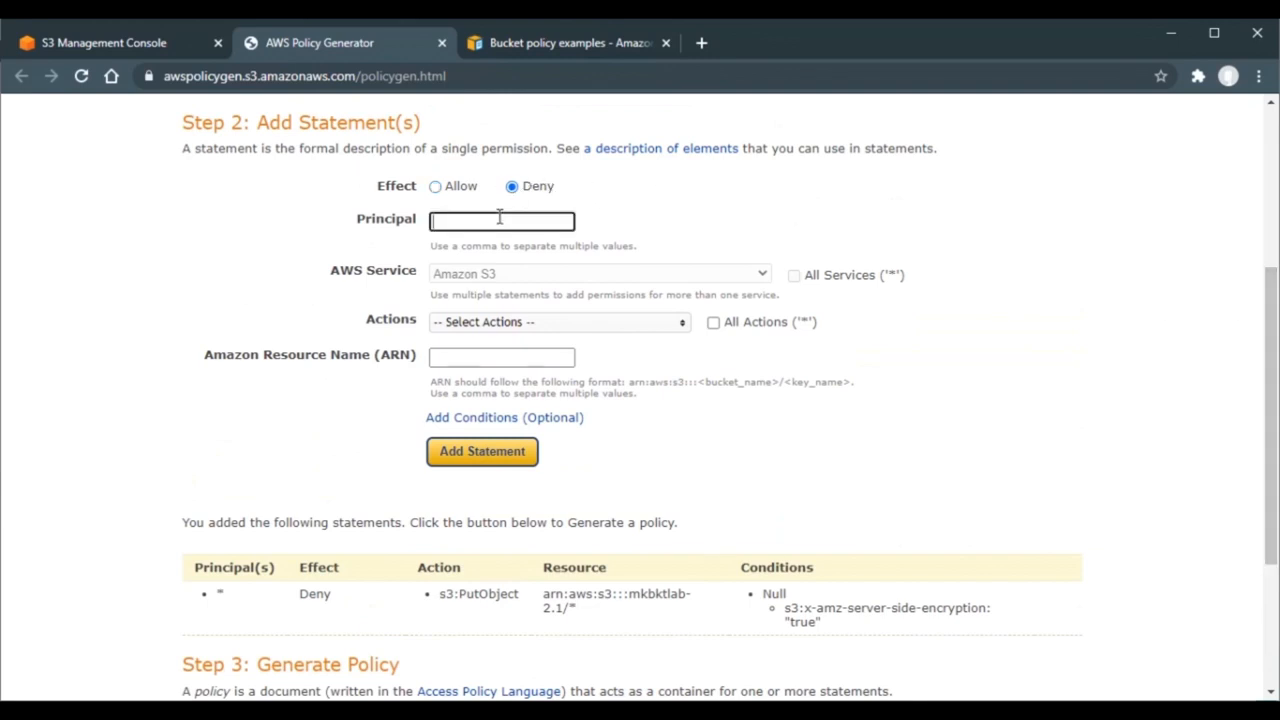
text(*)
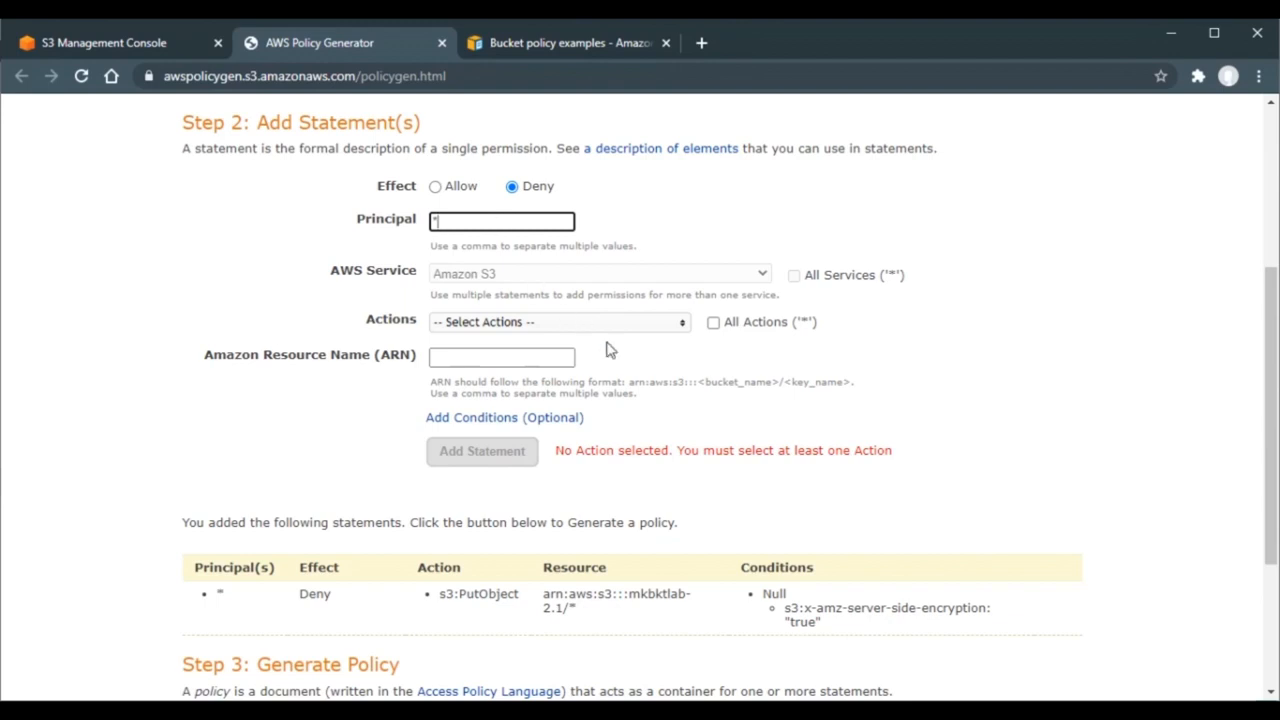
click(632, 325)
drag(680, 363, 682, 467)
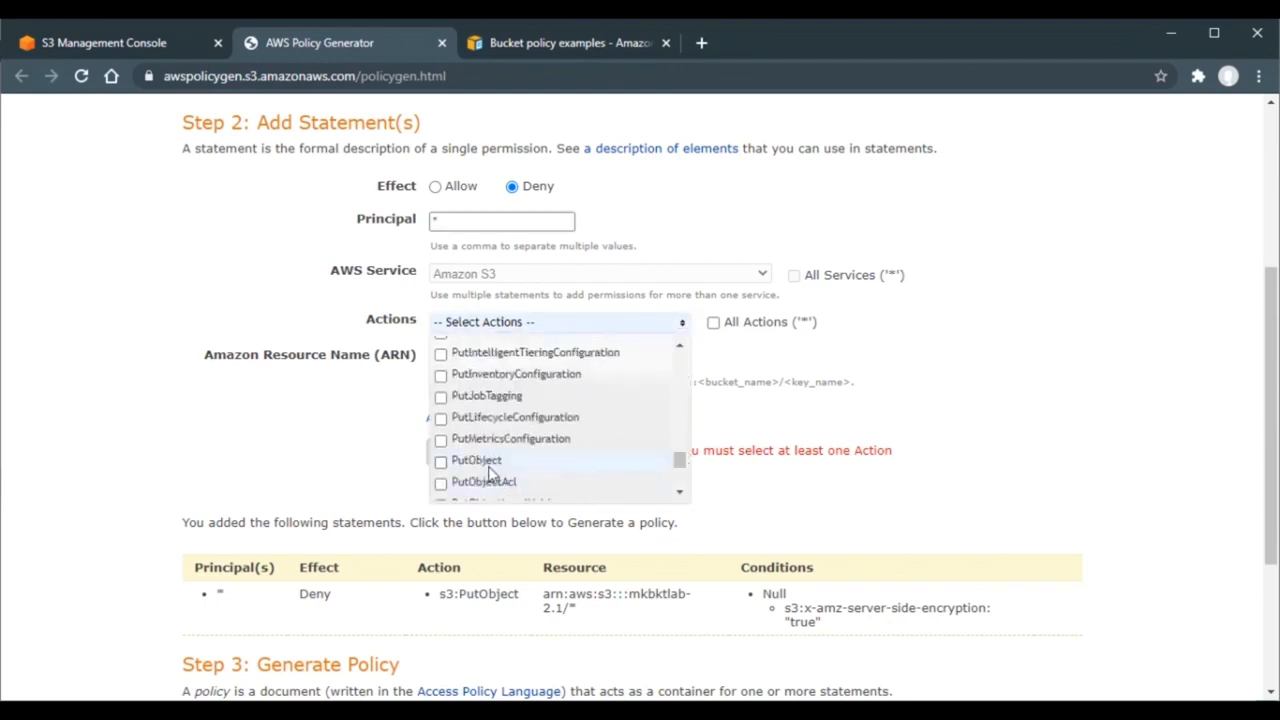
click(440, 461)
click(355, 420)
click(509, 358)
text(arn:aws:s3:::mkbktlab-2.1)
text(/)
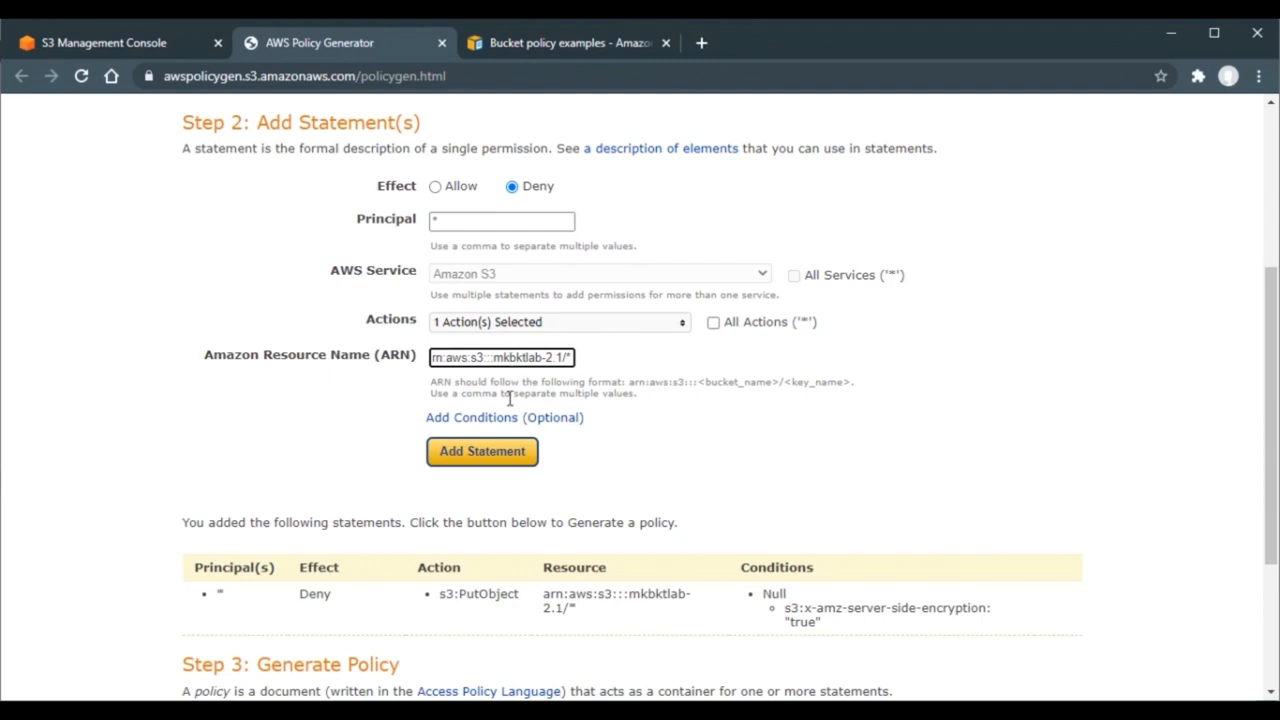
- Add the StringNotEquals s3:x-amz-server-side-encryption AES256 condition and add the Deny statement
click(505, 418)
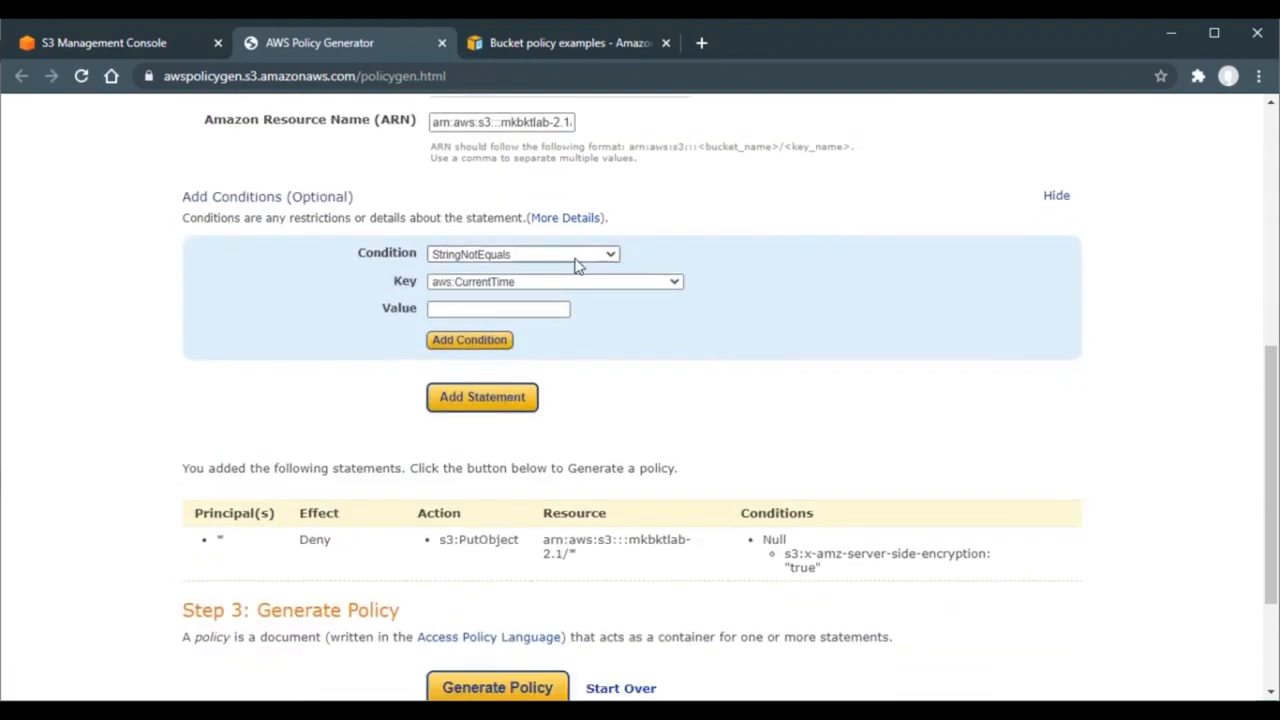
click(565, 283)
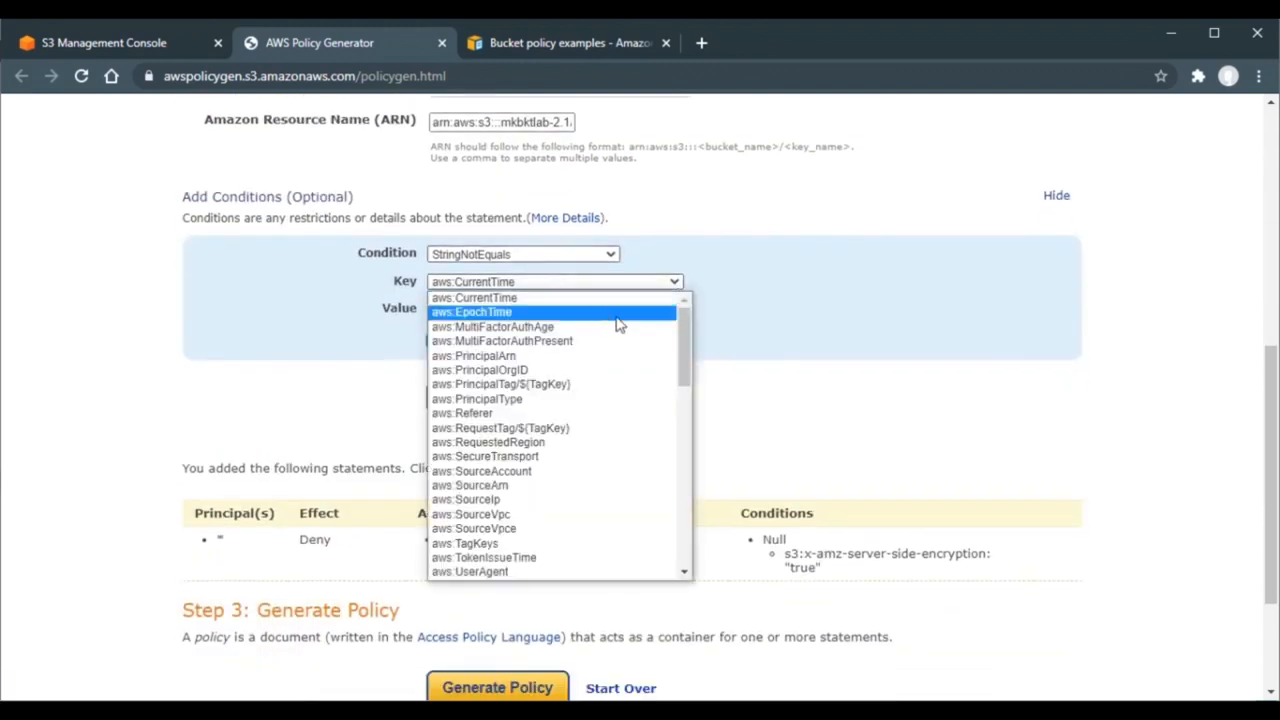
drag(682, 333, 684, 520)
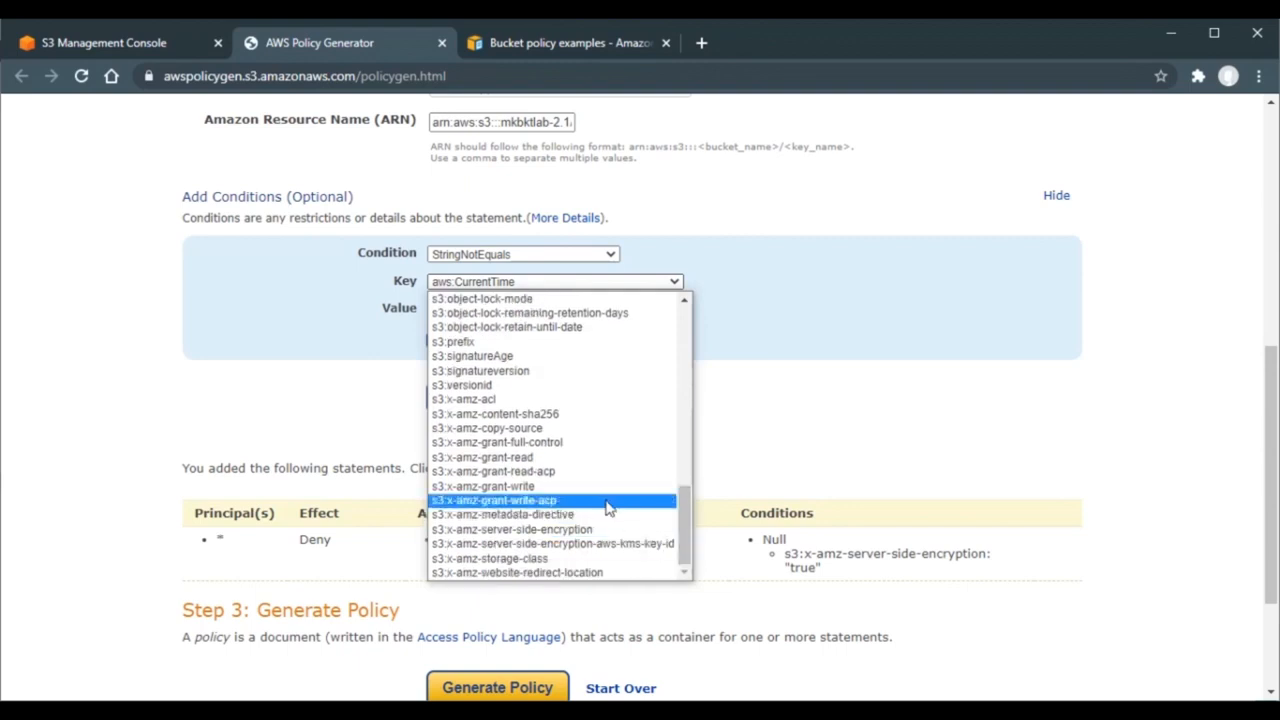
click(549, 530)
click(547, 314)
text(AE)
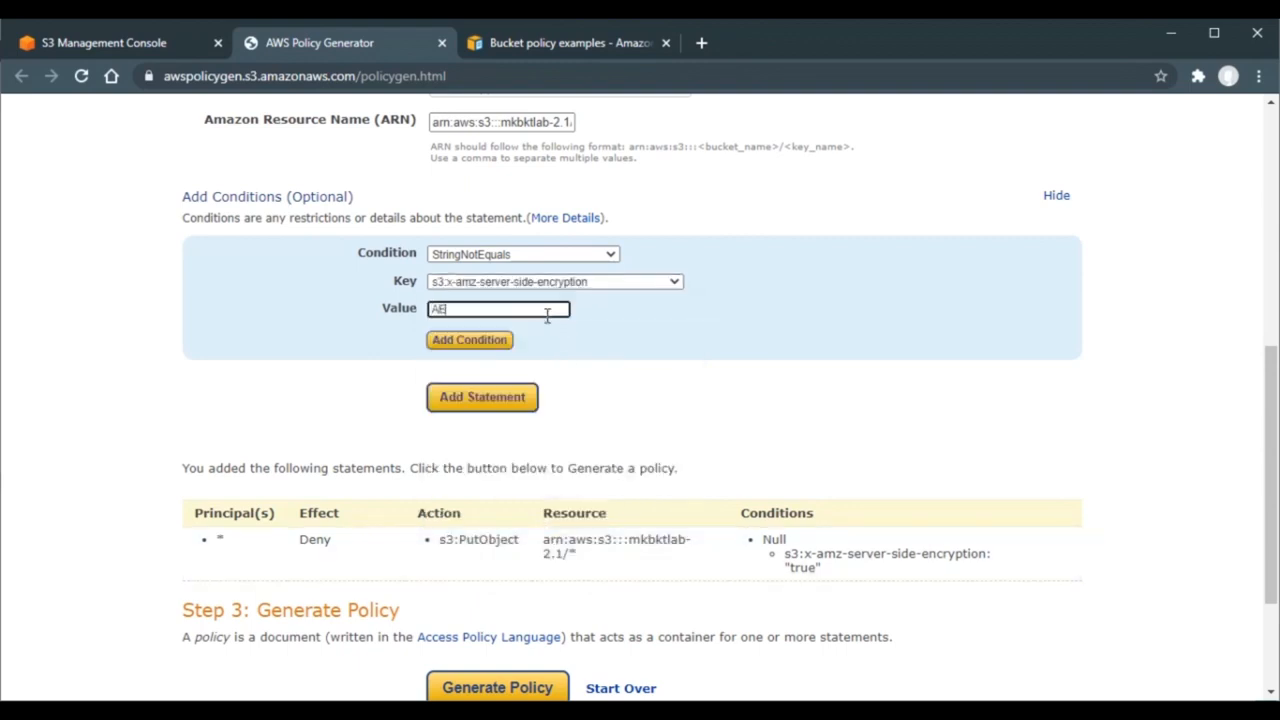
text(S256)
click(490, 345)
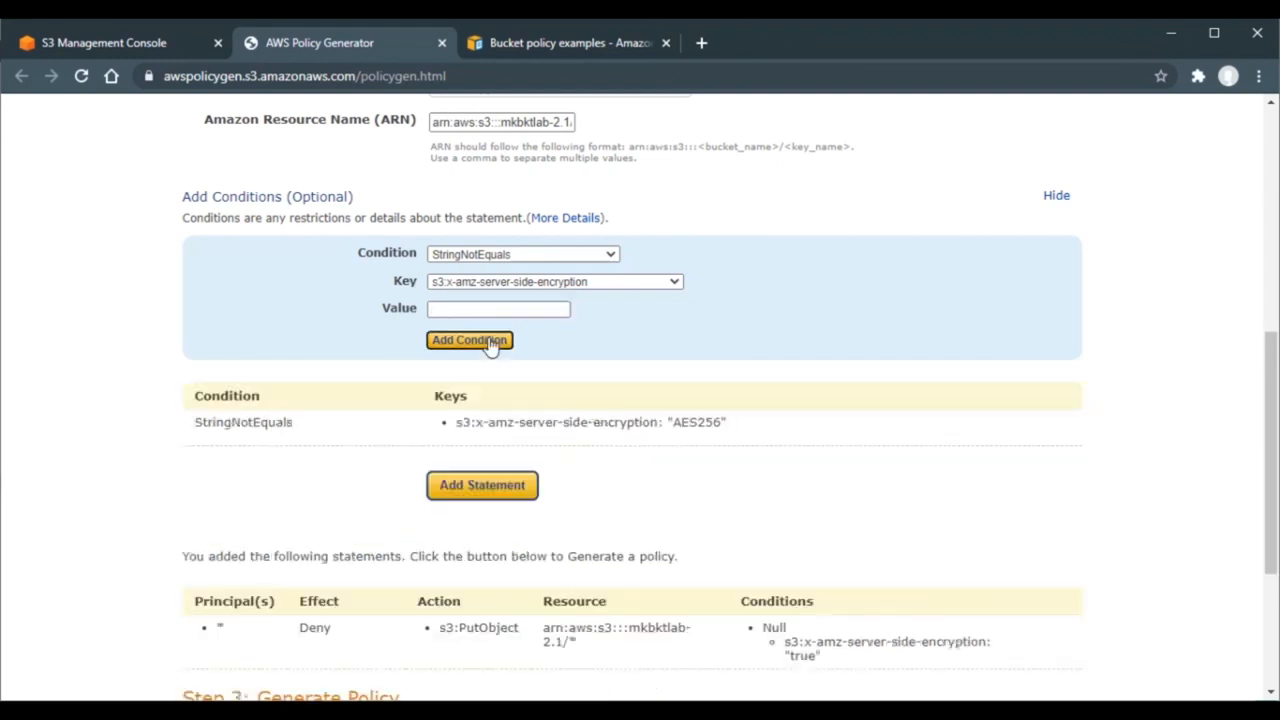
click(452, 487)
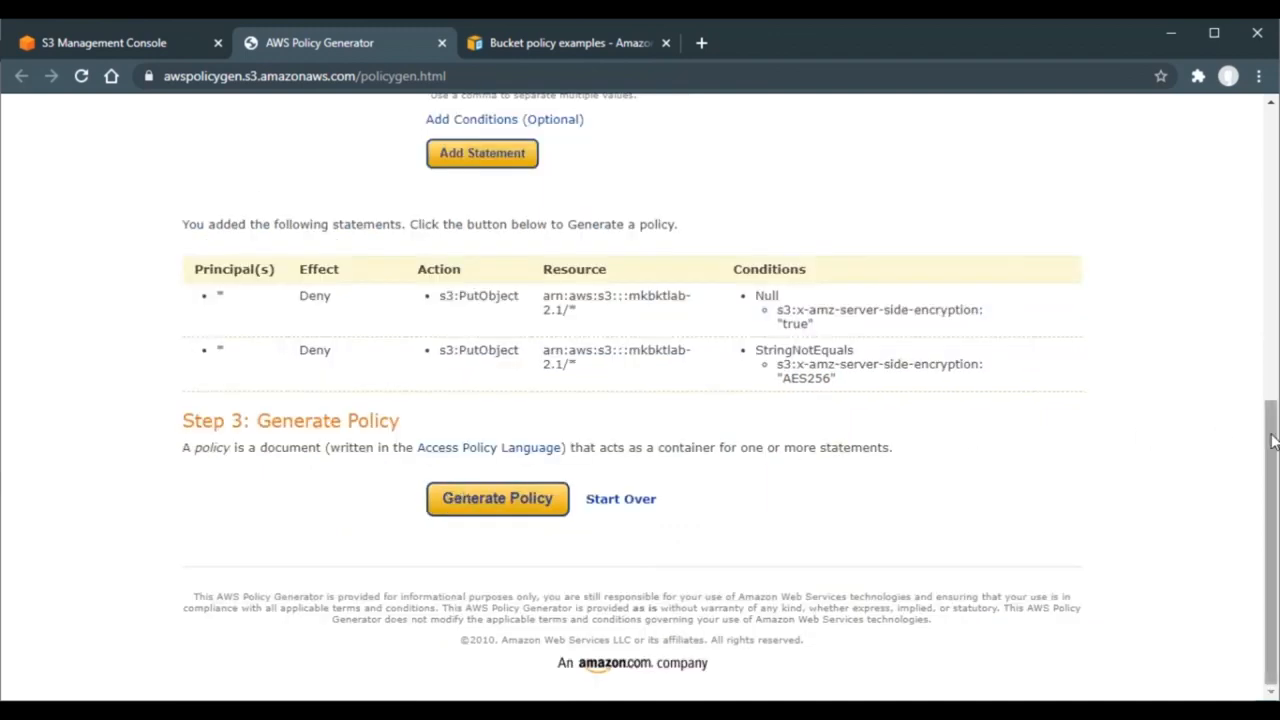
- Generate the two-statement Deny policy JSON and select all of its text for copying
click(489, 500)
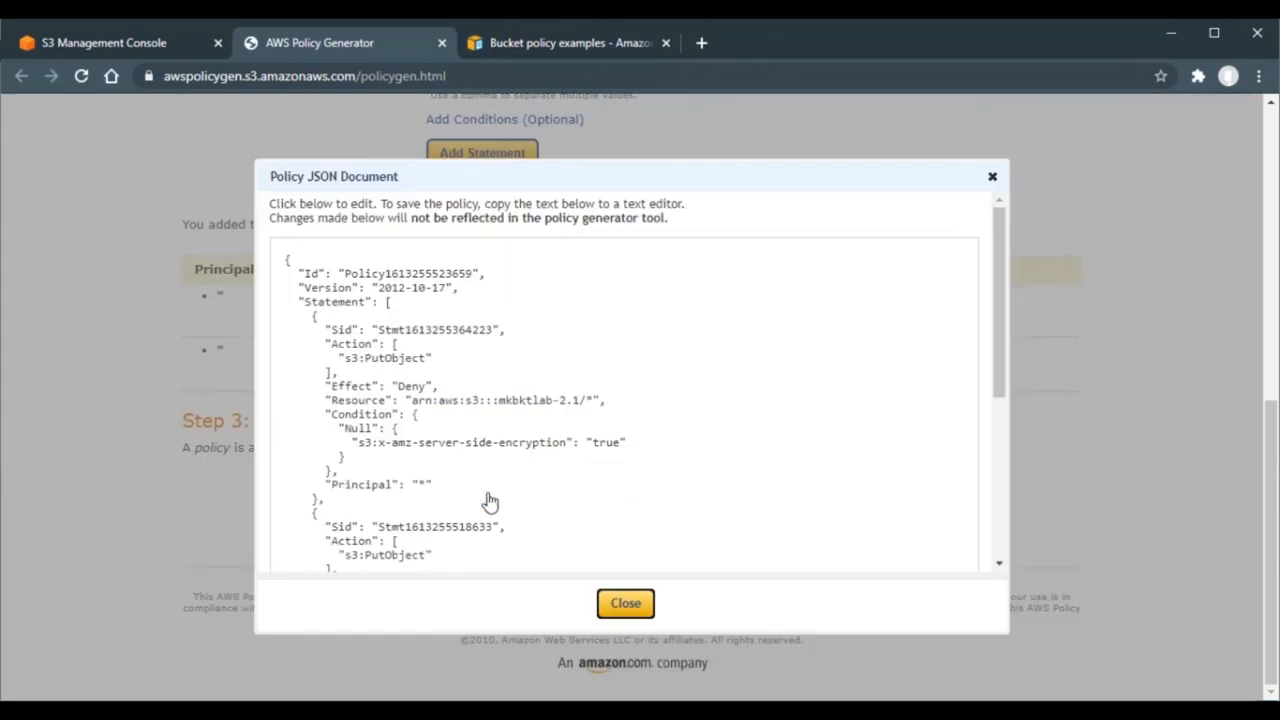
click(489, 492)
key(ctrl+a)
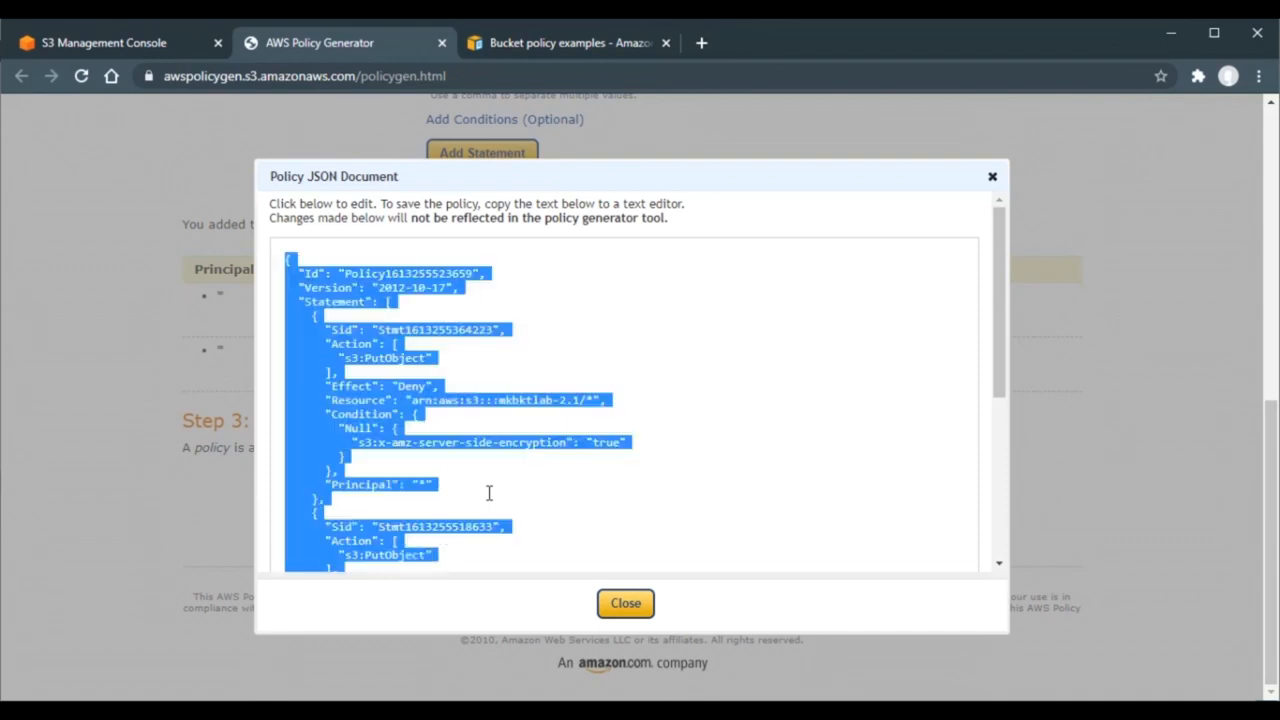
click(161, 38)
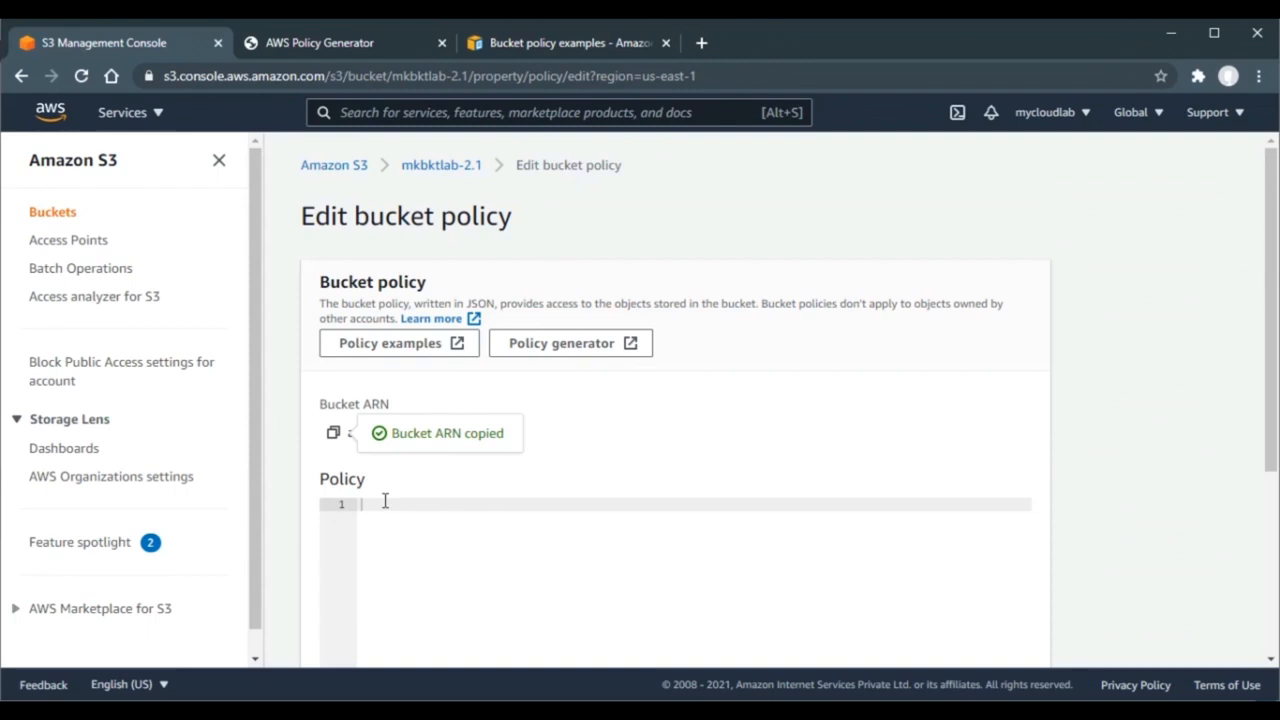
- Paste the generated policy JSON into the mkbktlab-2.1 bucket policy editor and save it
key(ctrl+v)
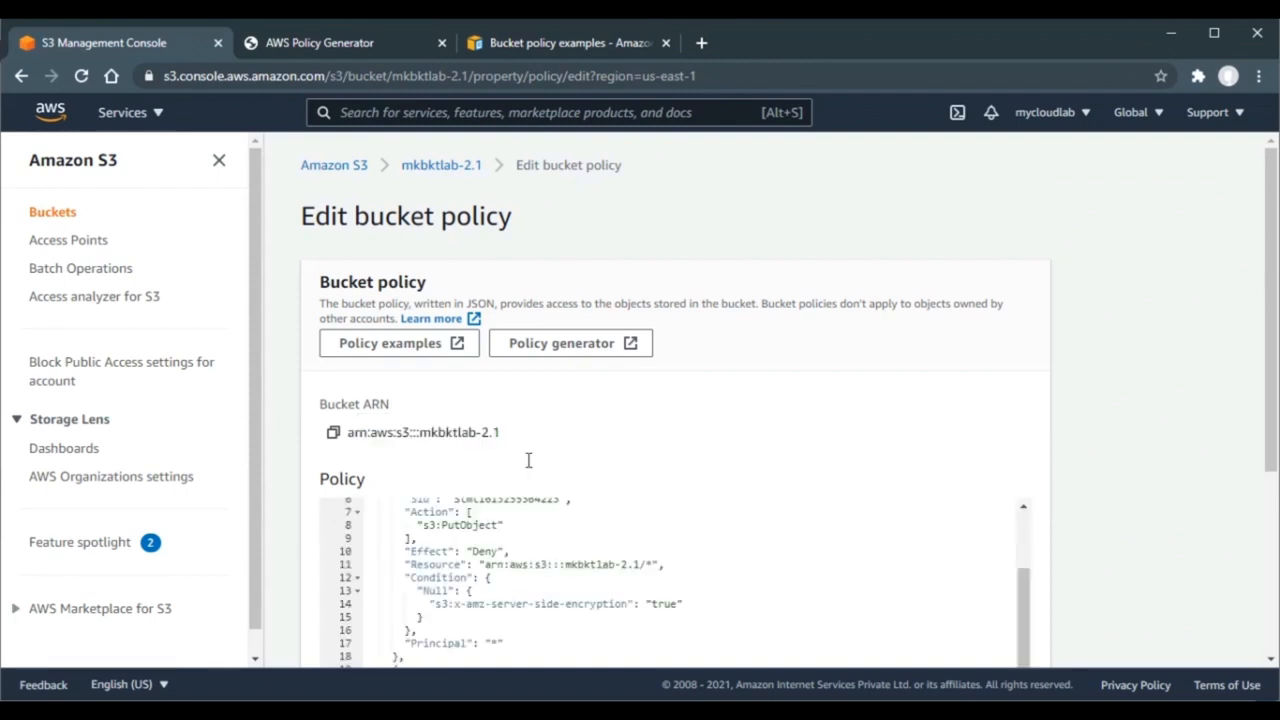
drag(1273, 322, 1274, 515)
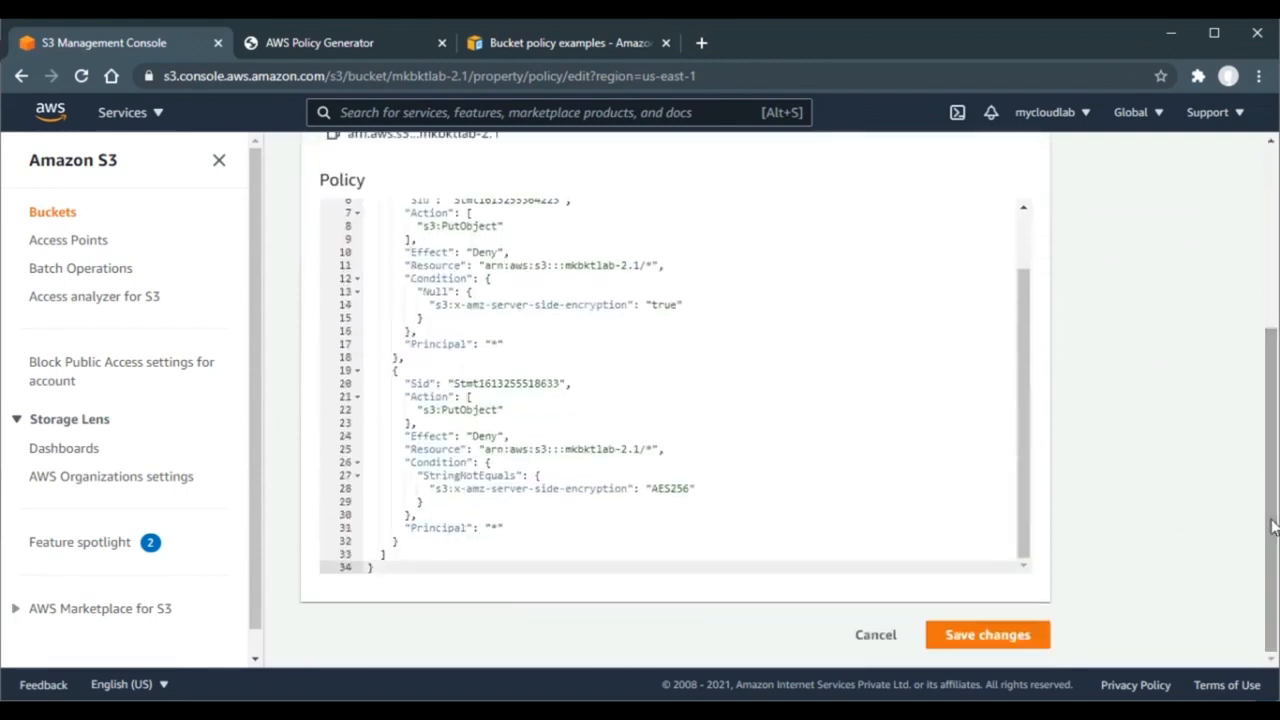
click(970, 636)
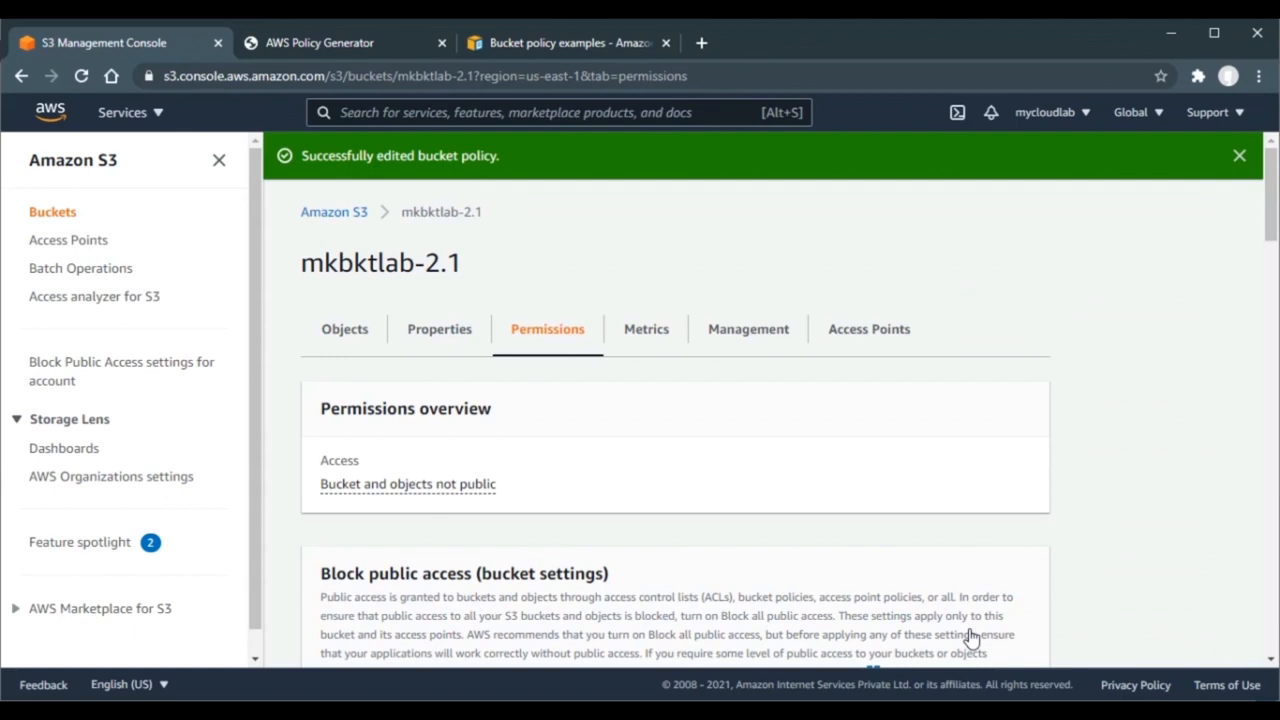
- Upload AWS-CSA.jpg with default encryption settings and check that it fails with Access Denied
click(358, 340)
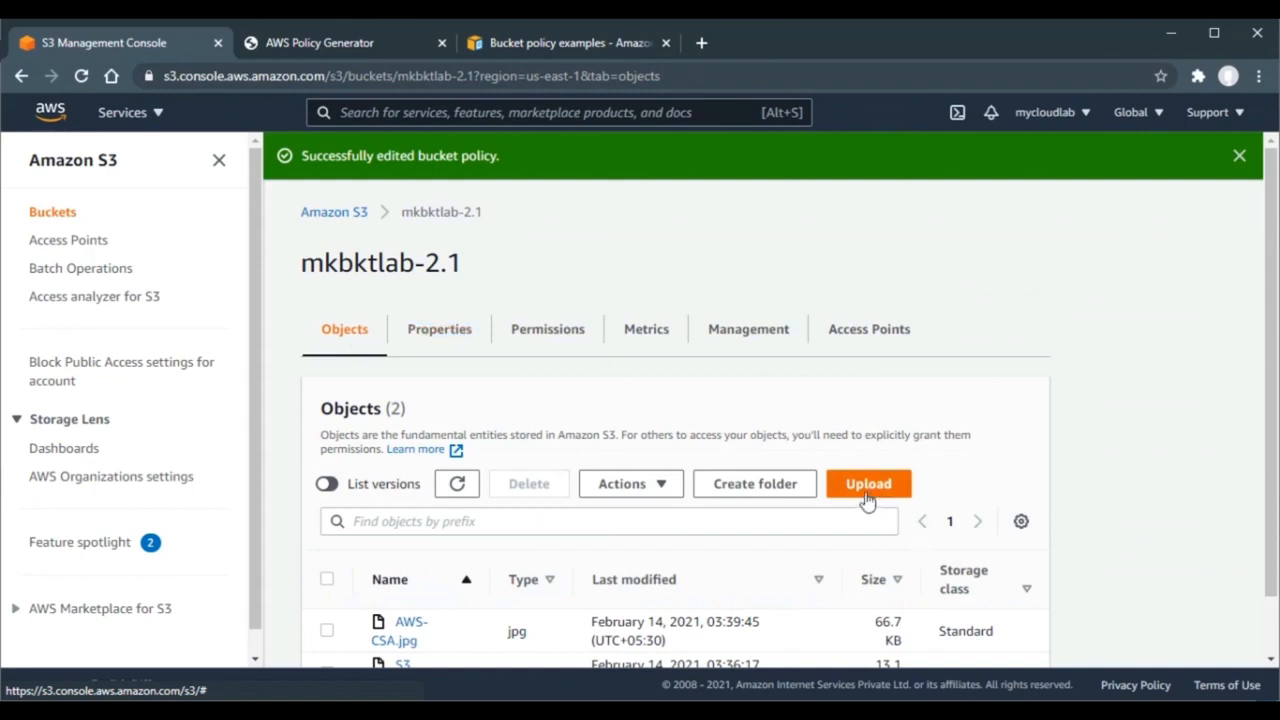
click(867, 497)
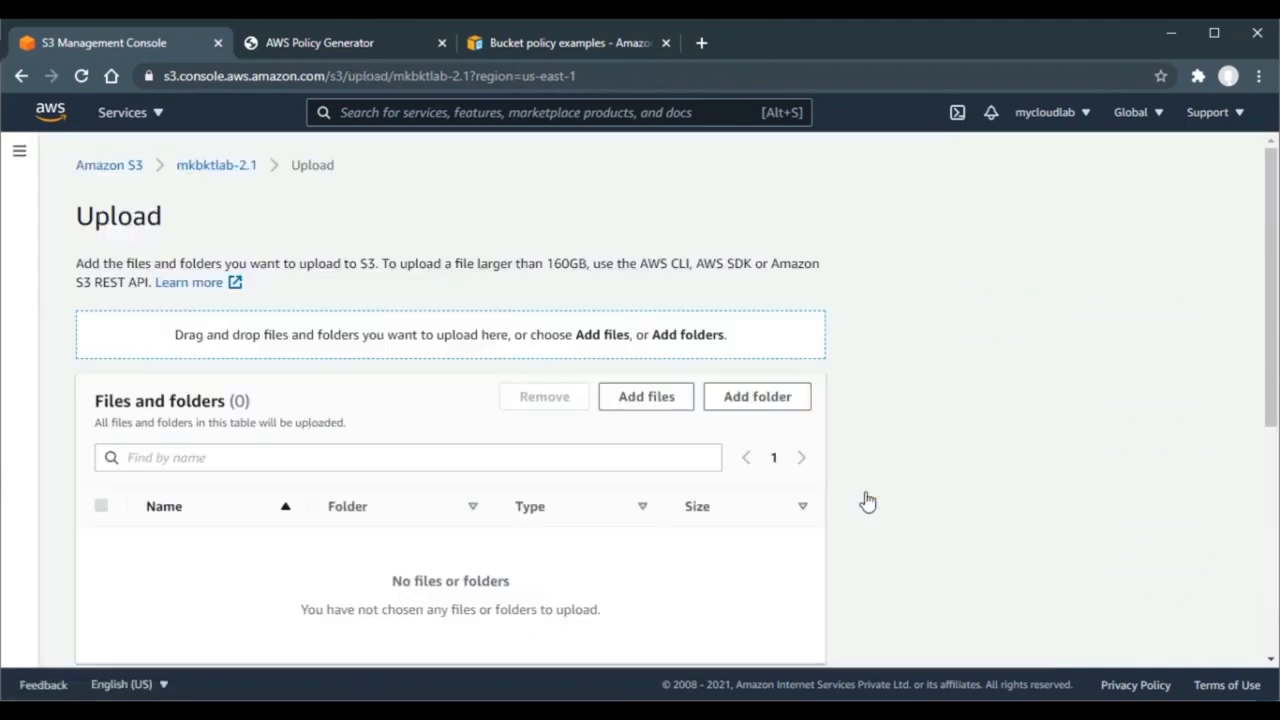
click(683, 400)
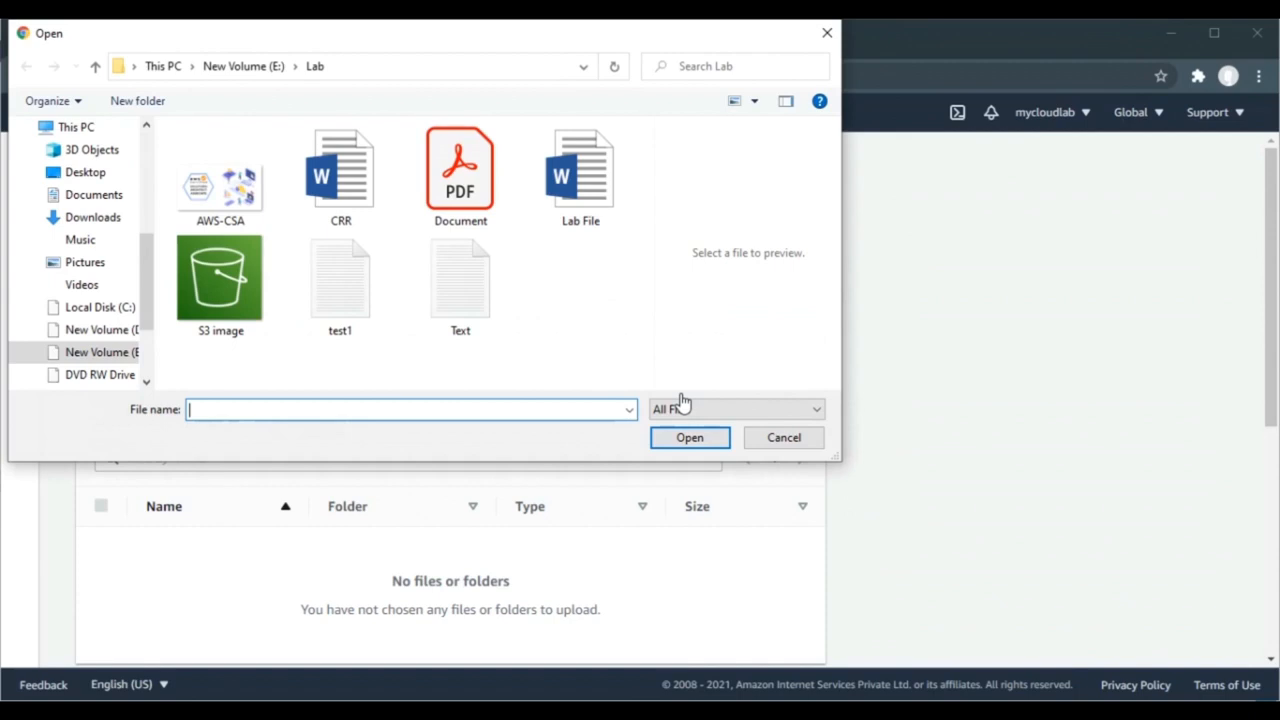
double_click(228, 200)
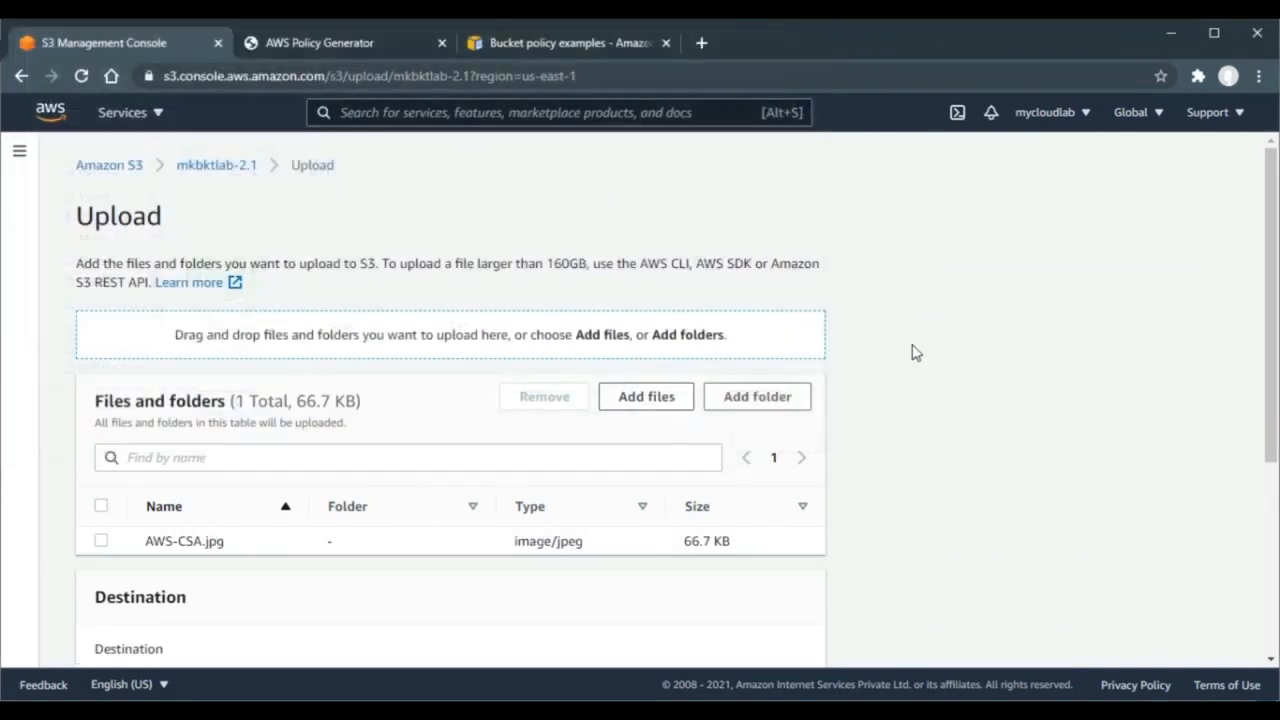
scroll(913, 352, down, 3)
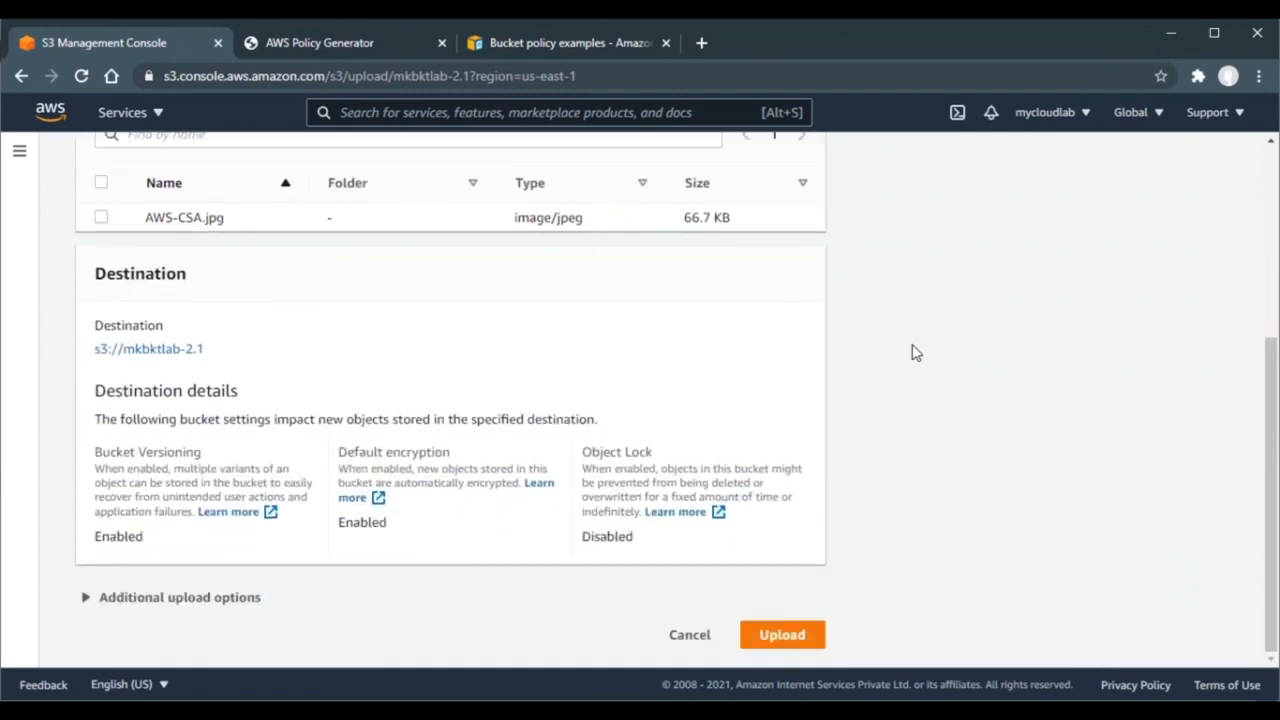
click(772, 636)
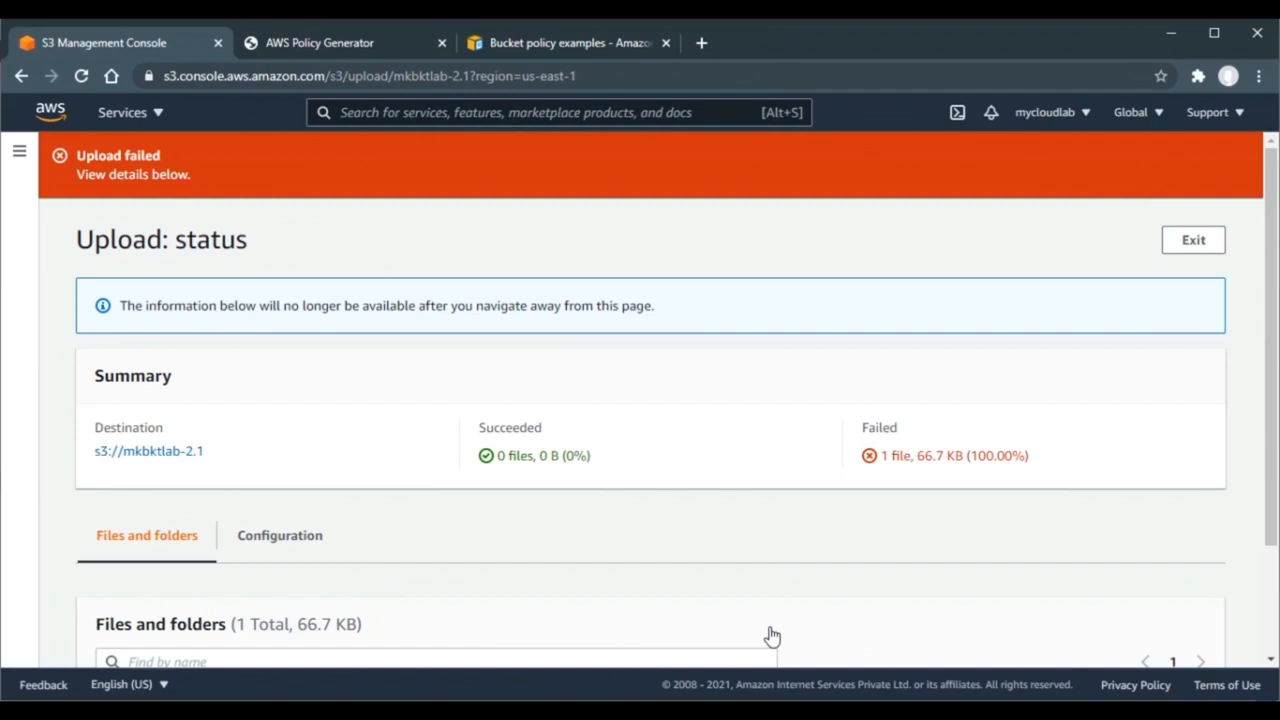
scroll(706, 534, down, 1)
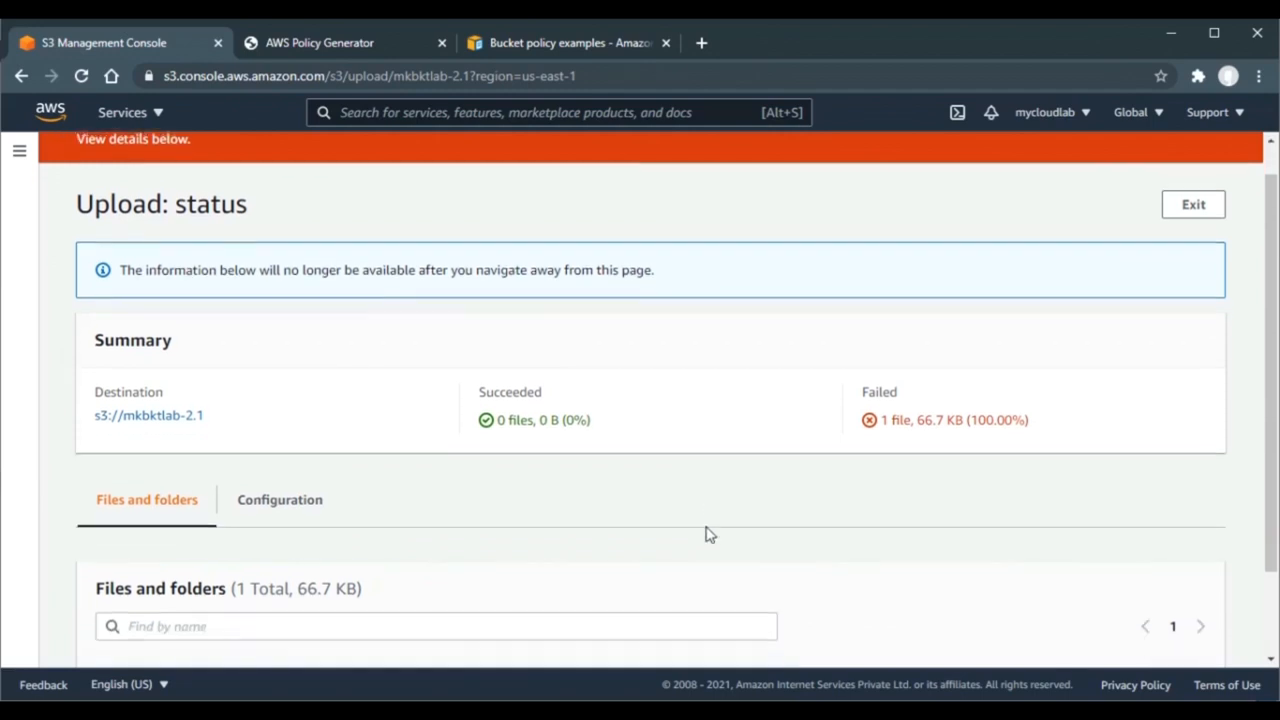
scroll(706, 534, down, 1)
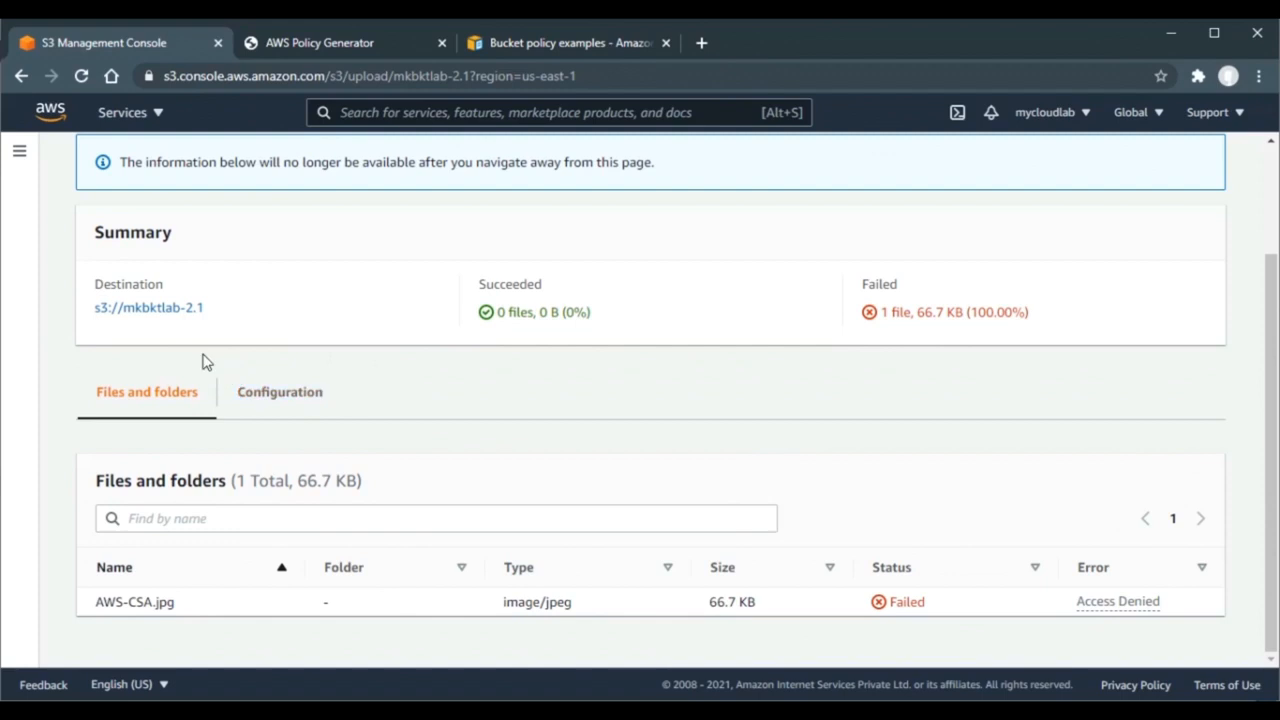
- Start a new upload to mkbktlab-2.1 and add AWS-CSA.jpg
click(175, 310)
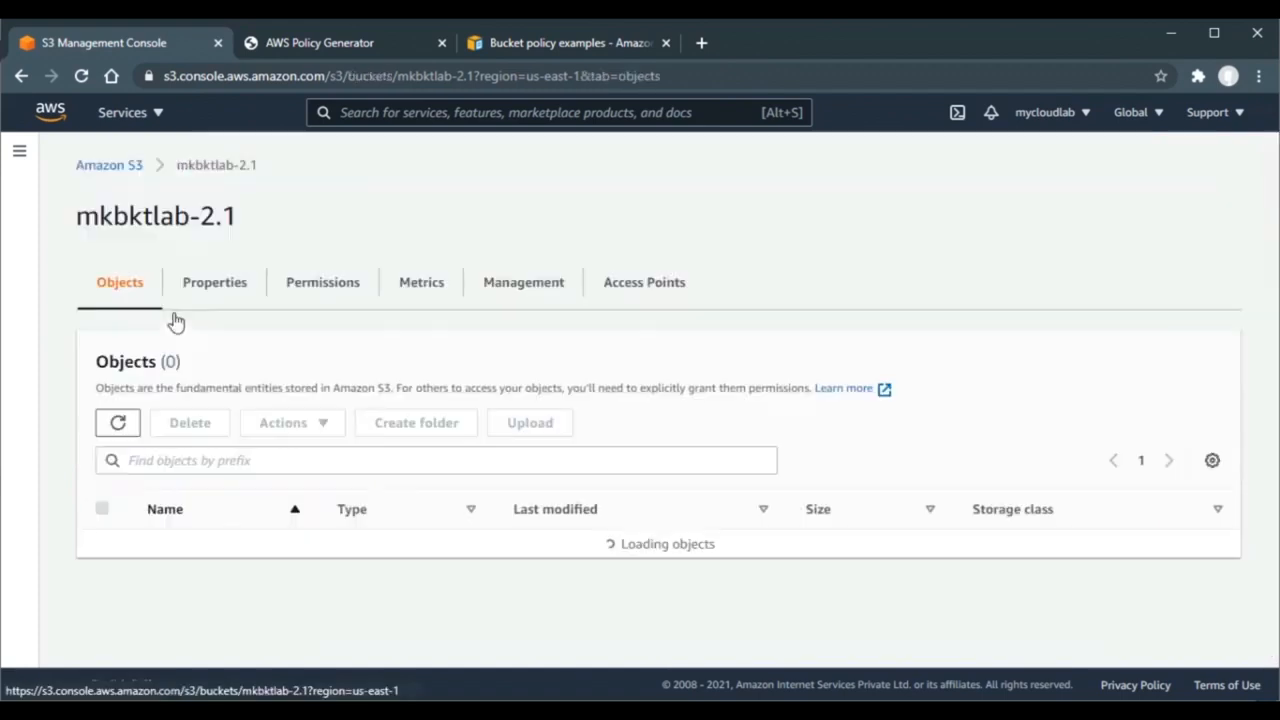
click(643, 424)
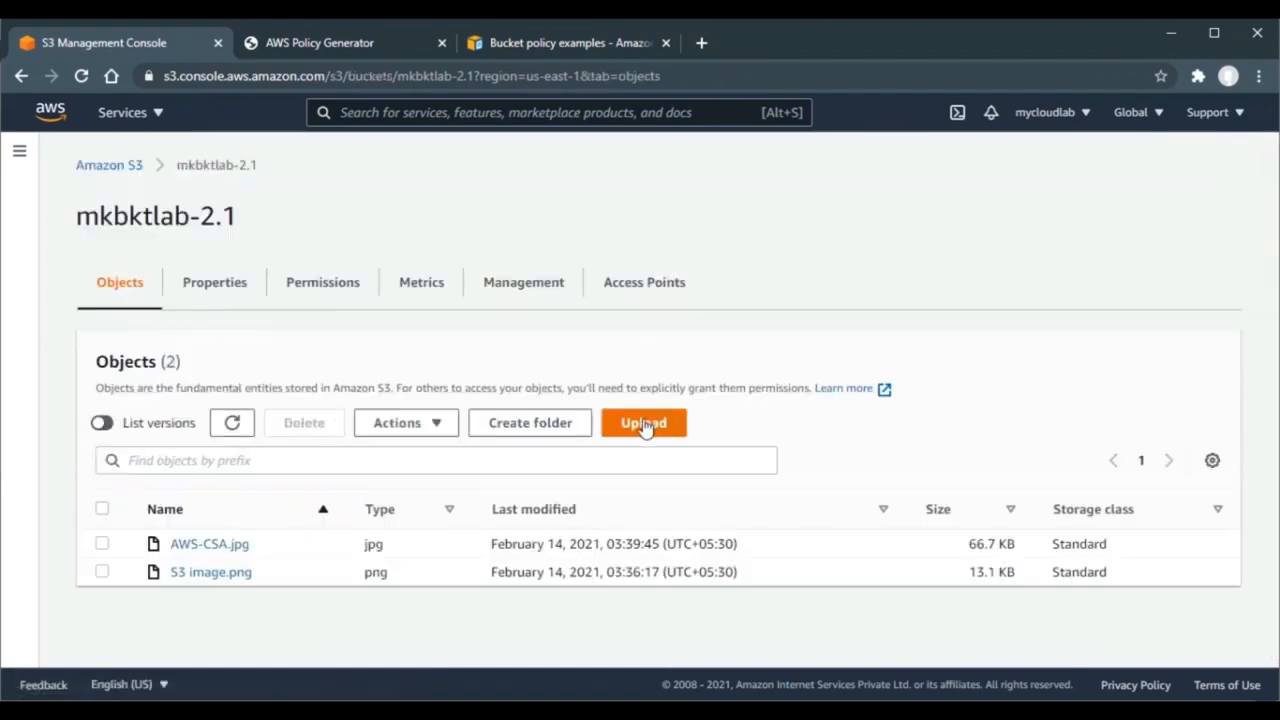
click(640, 400)
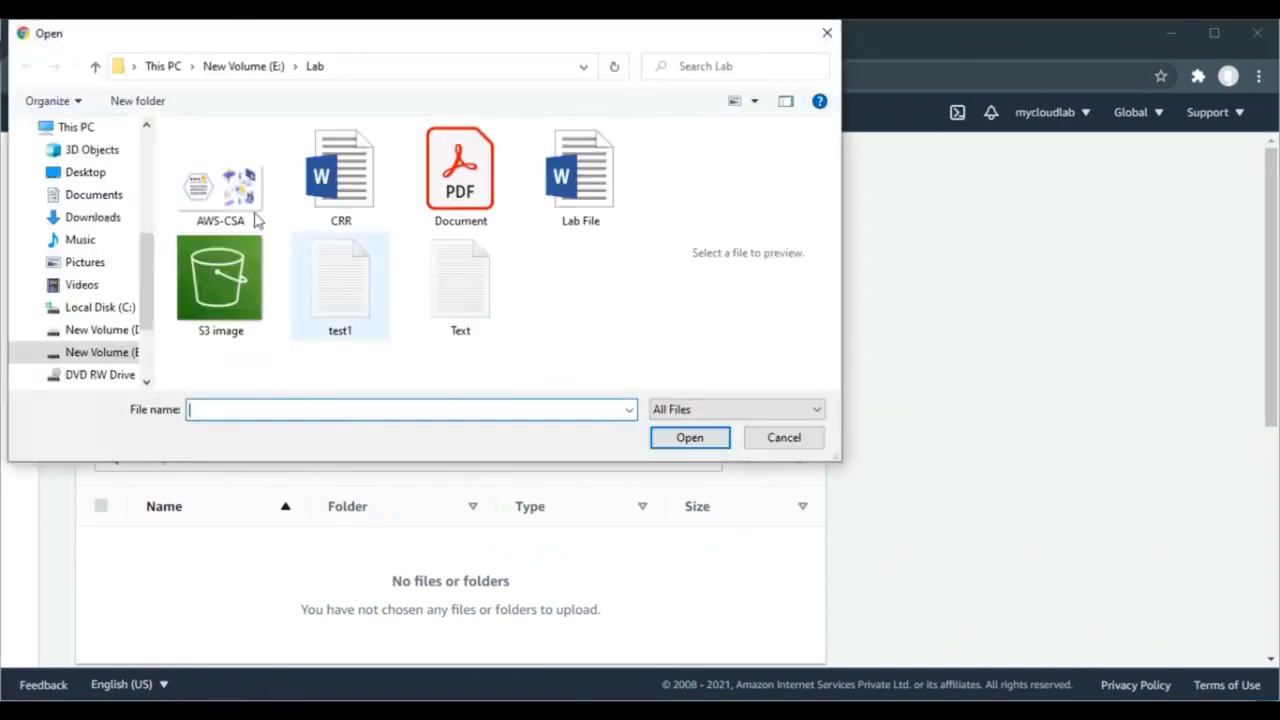
double_click(250, 215)
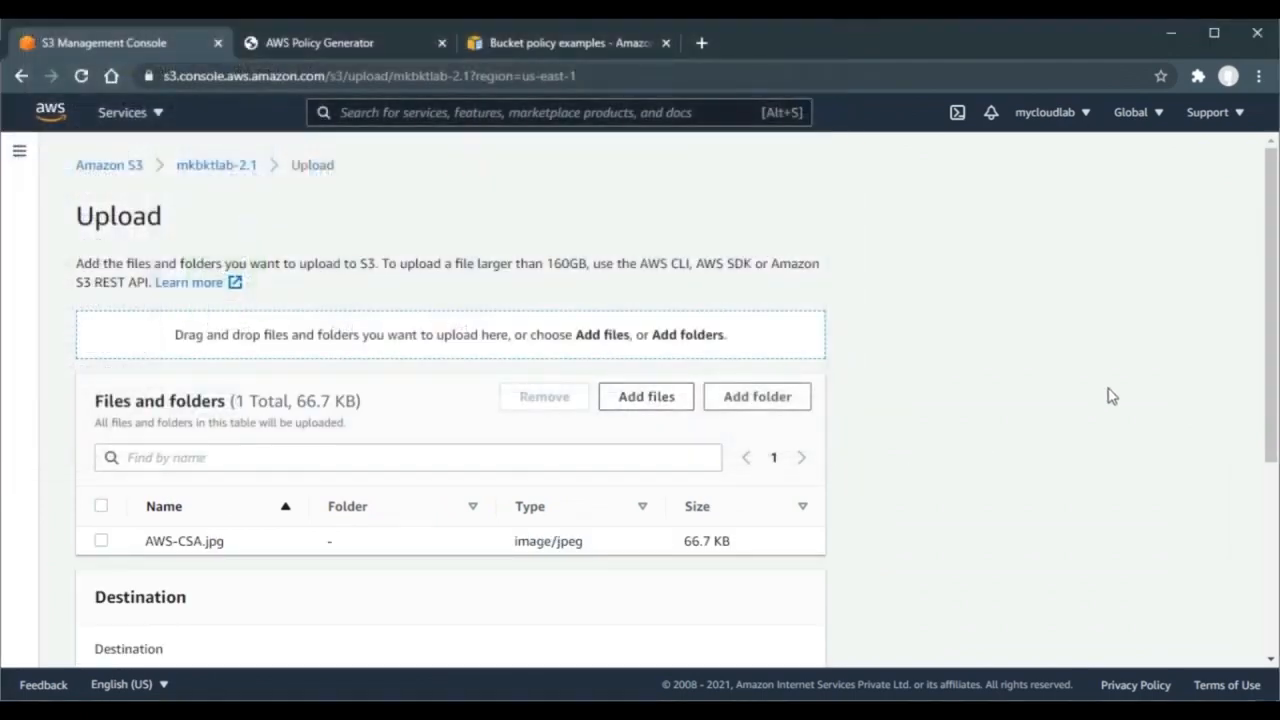
scroll(1108, 396, down, 5)
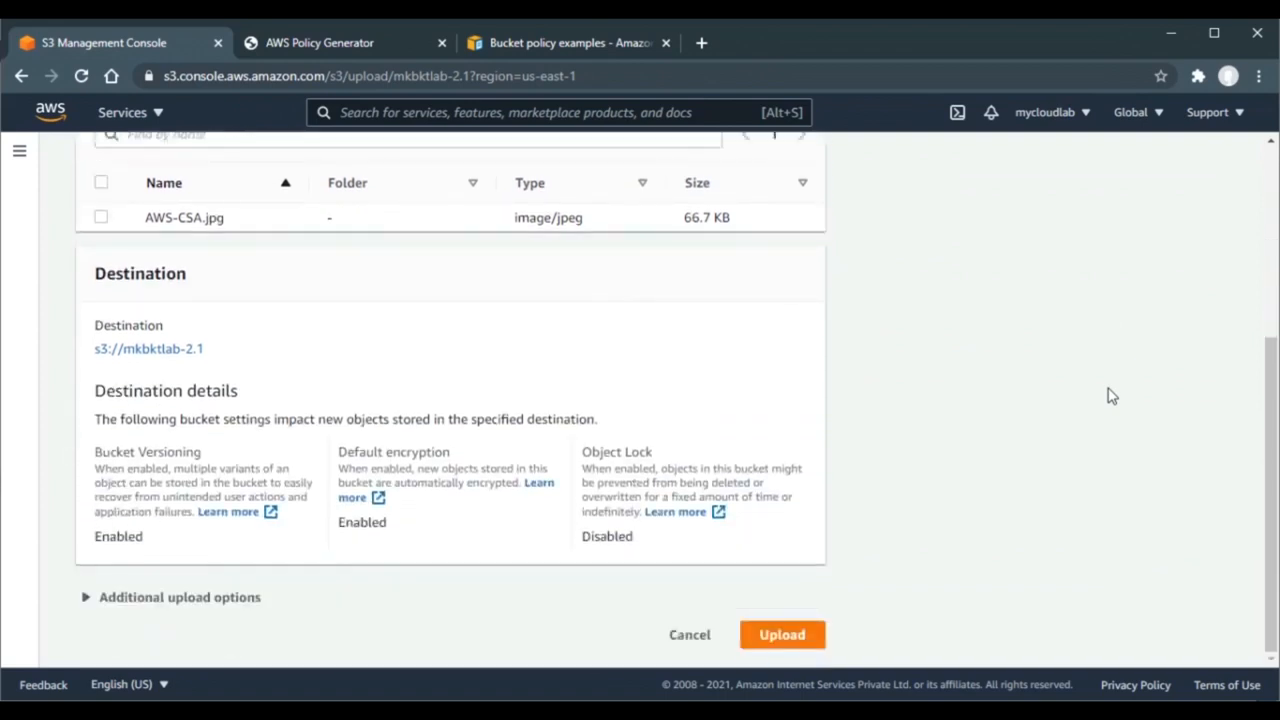
- Override the default encryption with SSE-S3 in the additional upload options and upload
click(262, 607)
scroll(852, 403, down, 1)
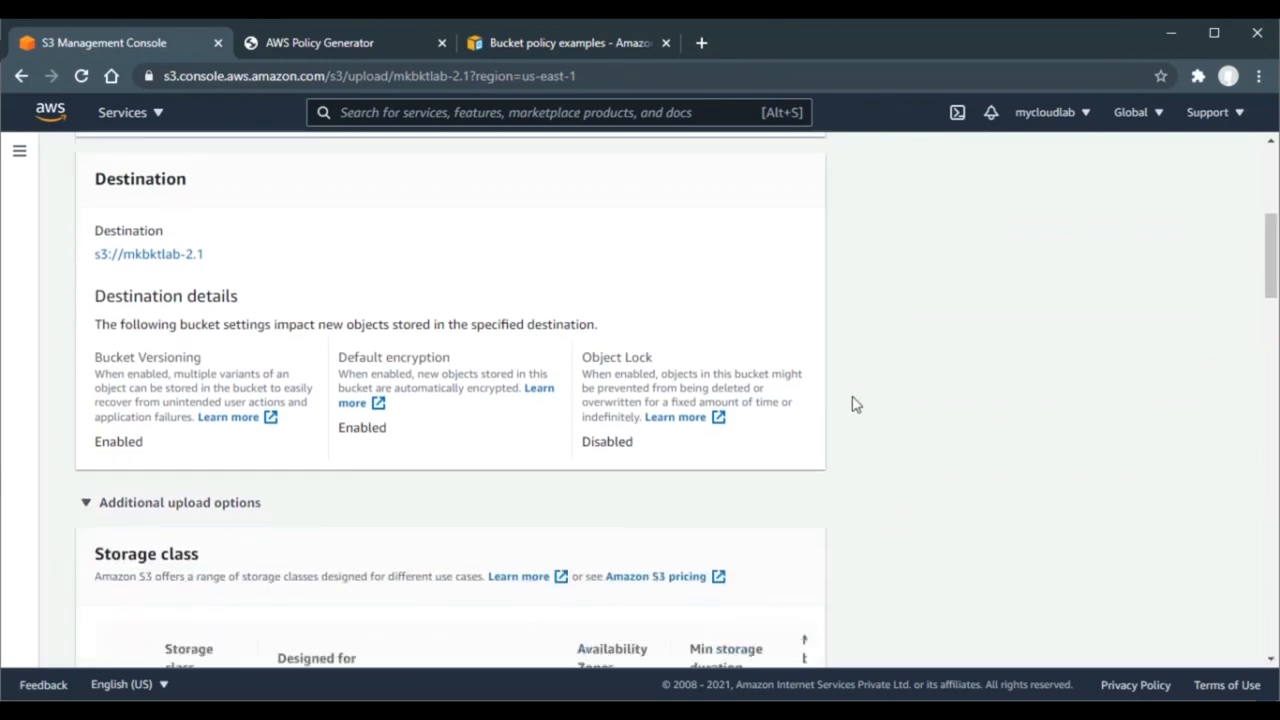
scroll(852, 403, down, 10)
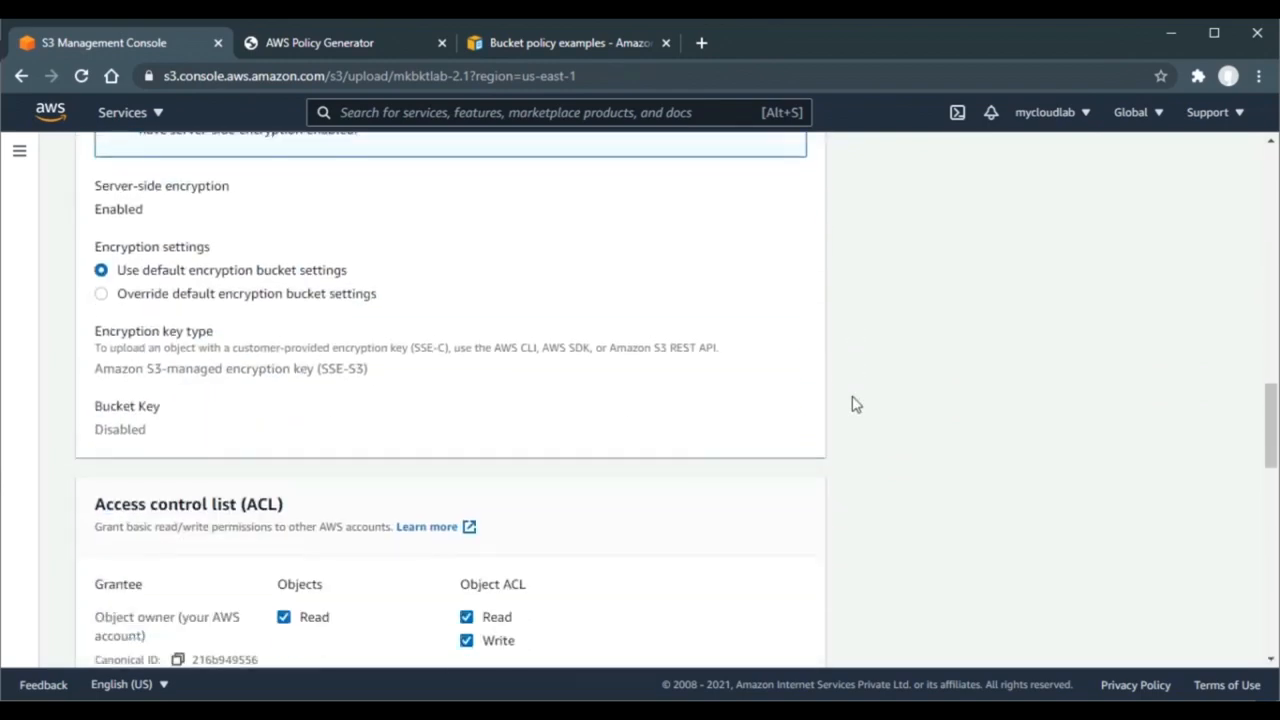
scroll(852, 403, up, 1)
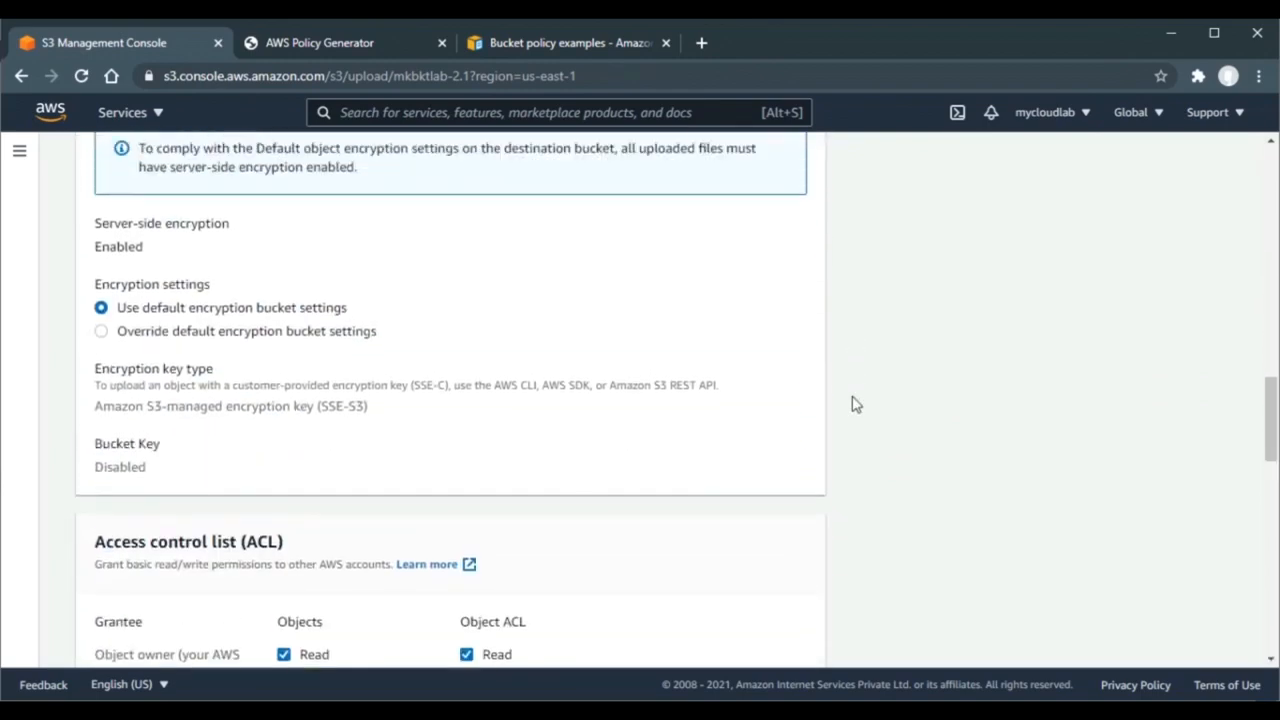
click(106, 334)
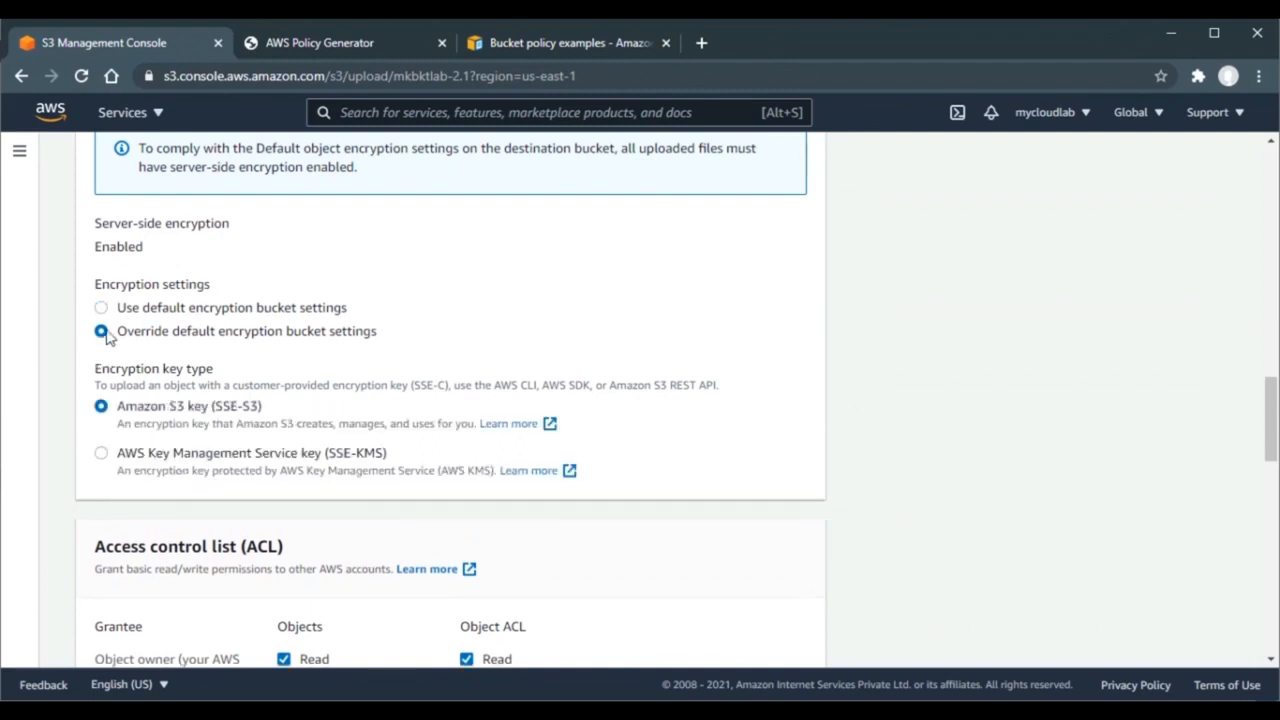
click(101, 407)
scroll(908, 366, down, 5)
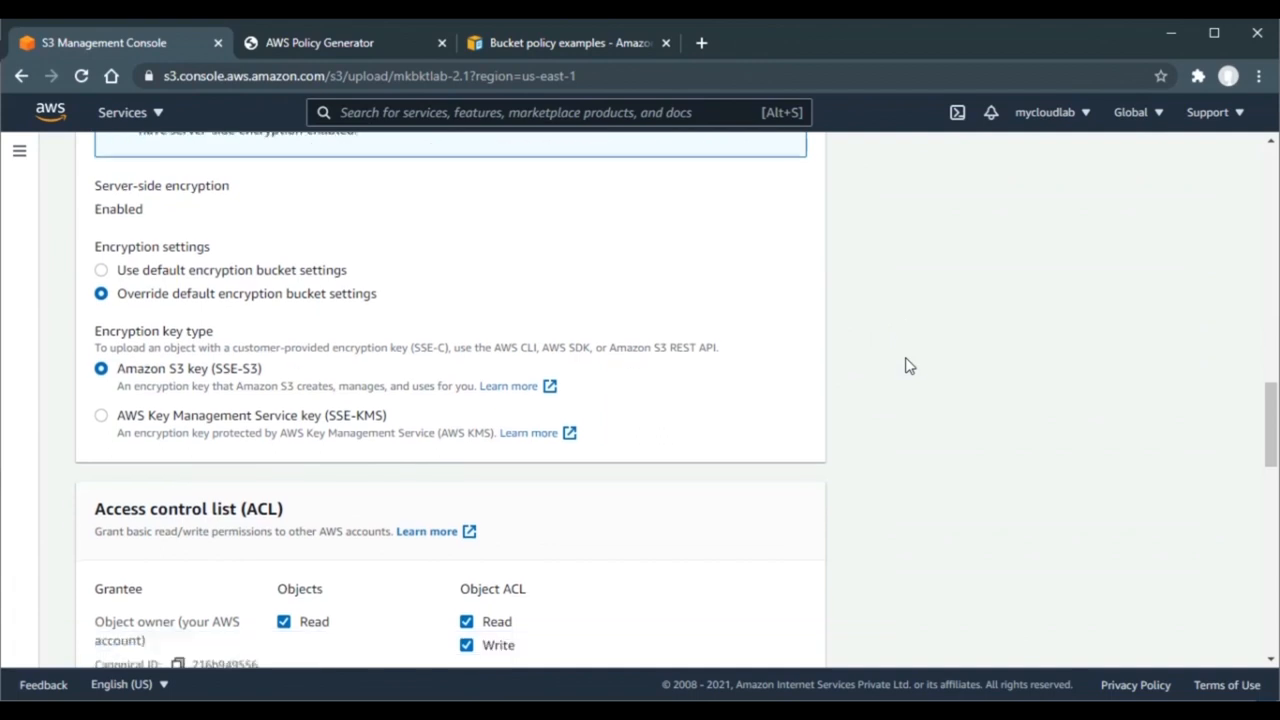
scroll(908, 366, down, 5)
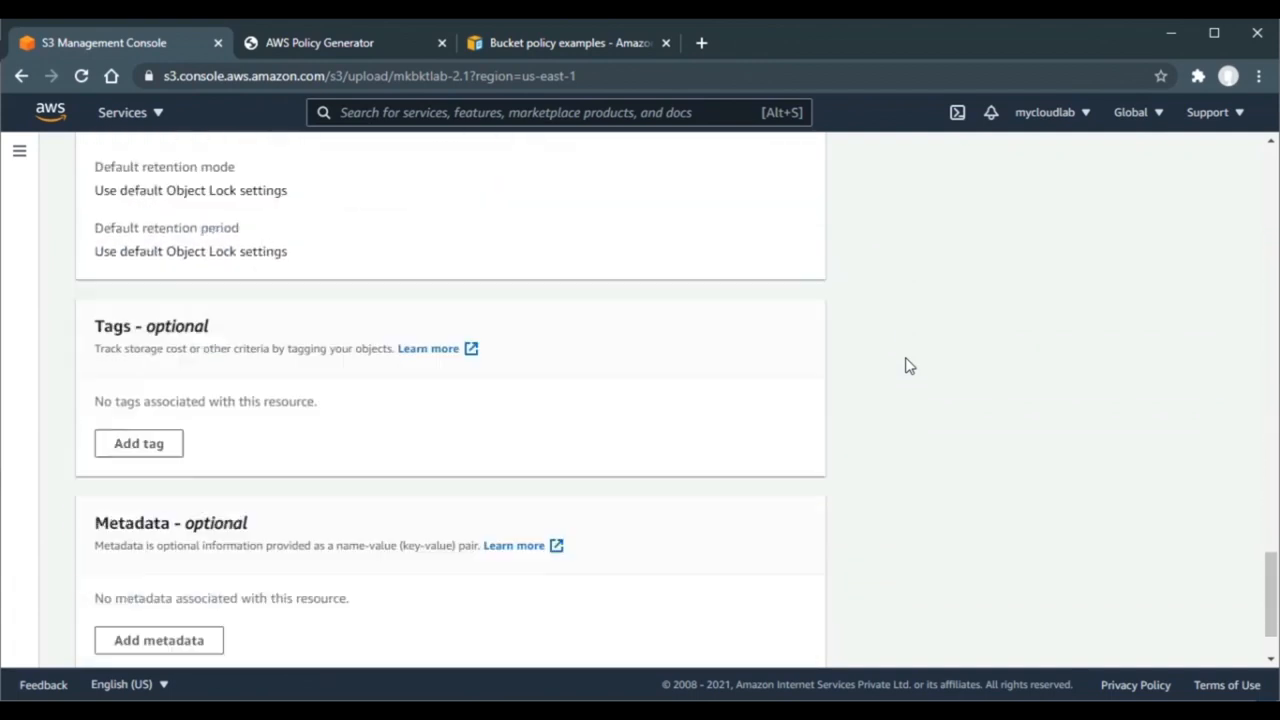
click(768, 636)
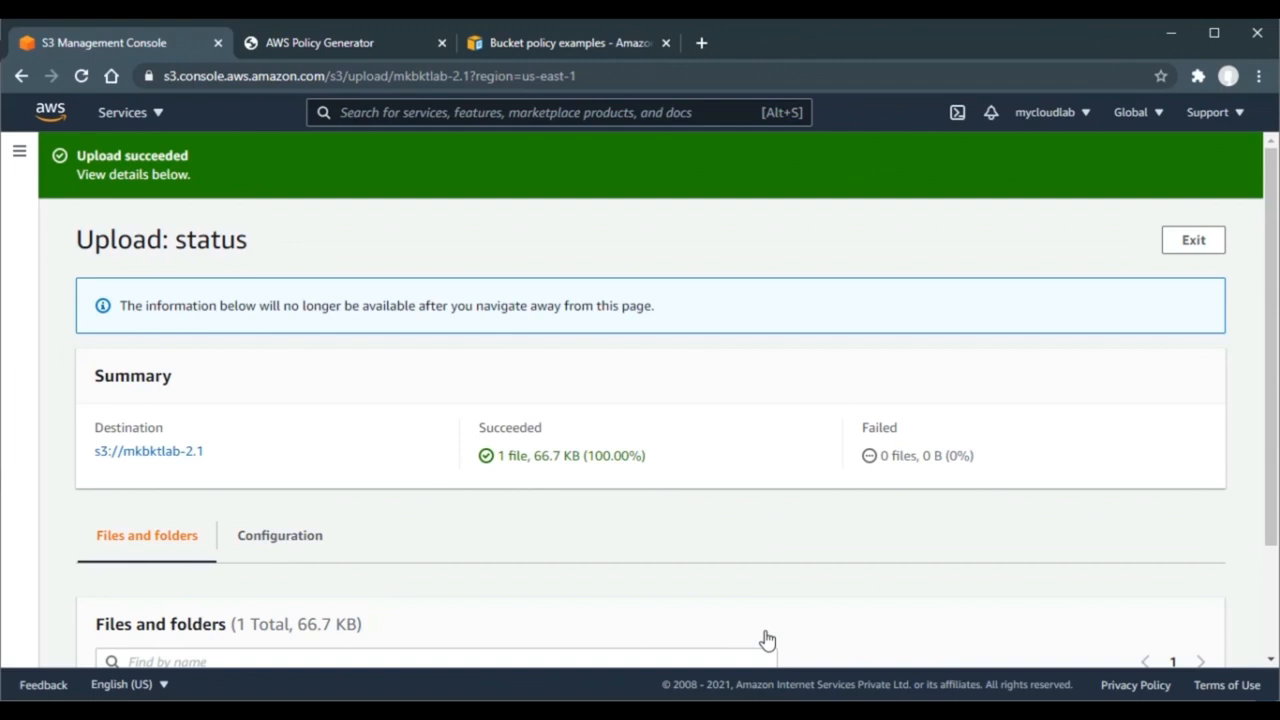
- Return to mkbktlab-2.1 and add AWS-CSA.jpg to another upload
click(165, 460)
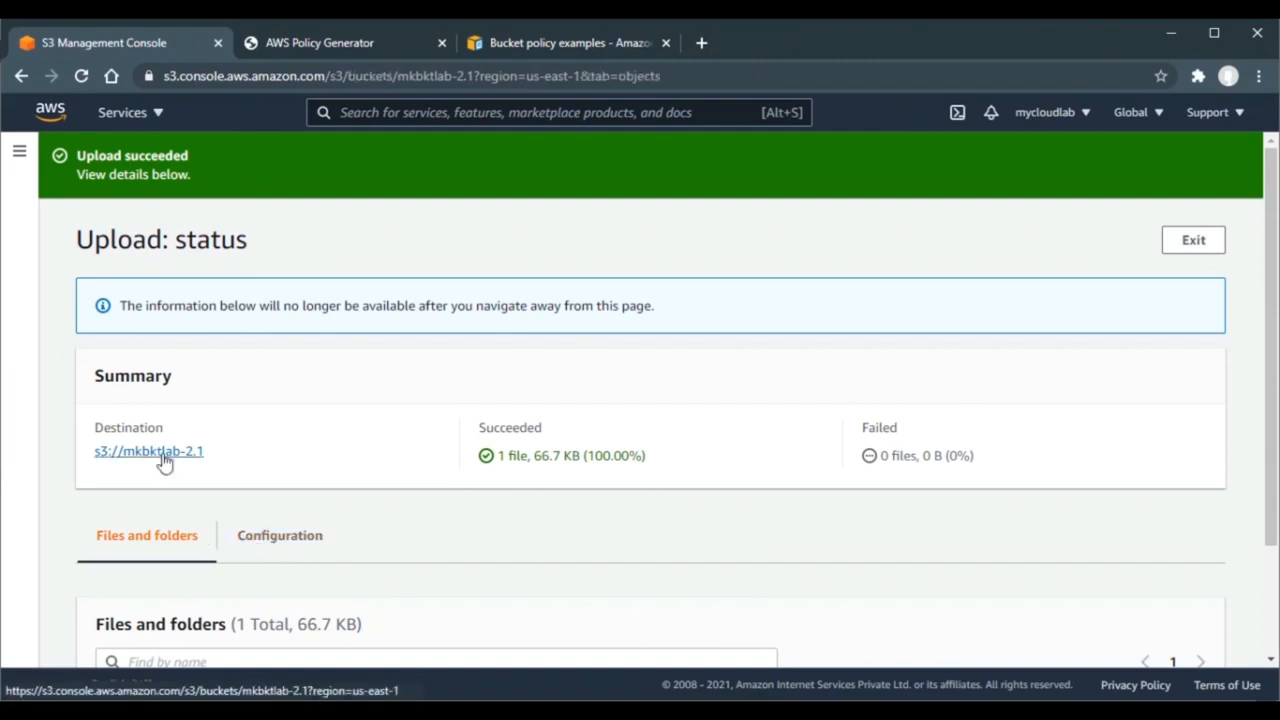
click(632, 424)
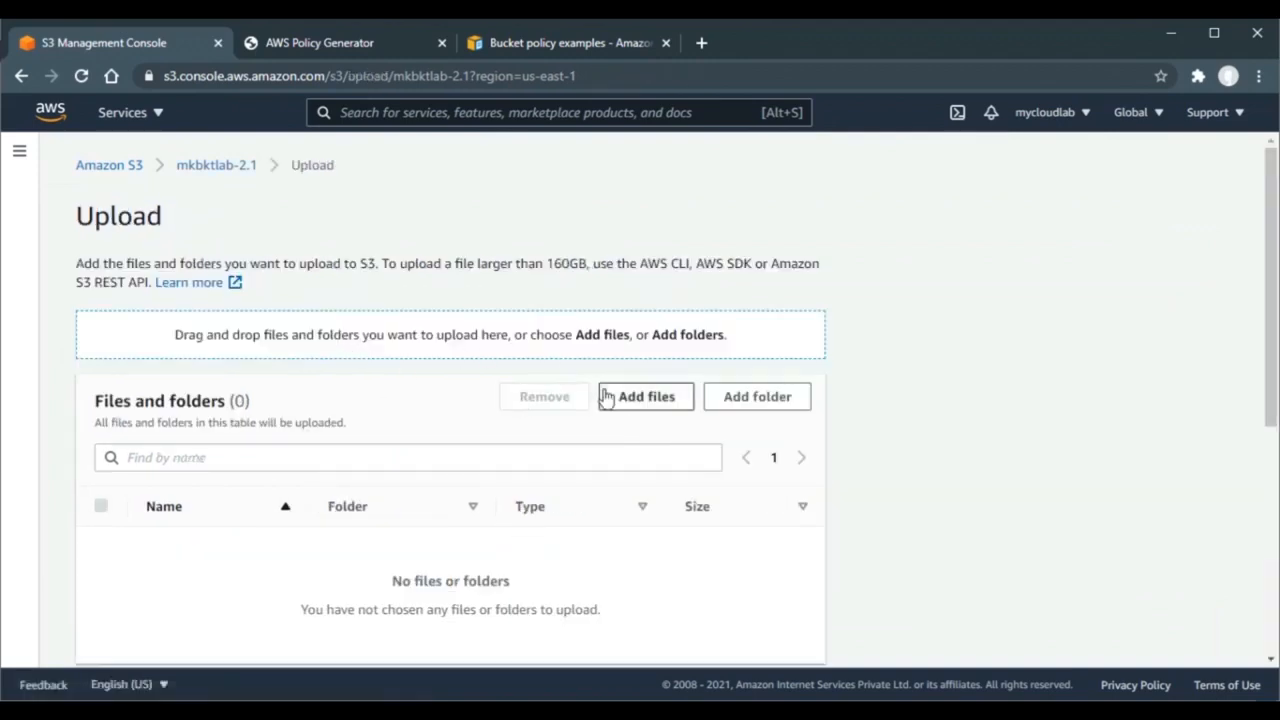
click(608, 399)
double_click(243, 205)
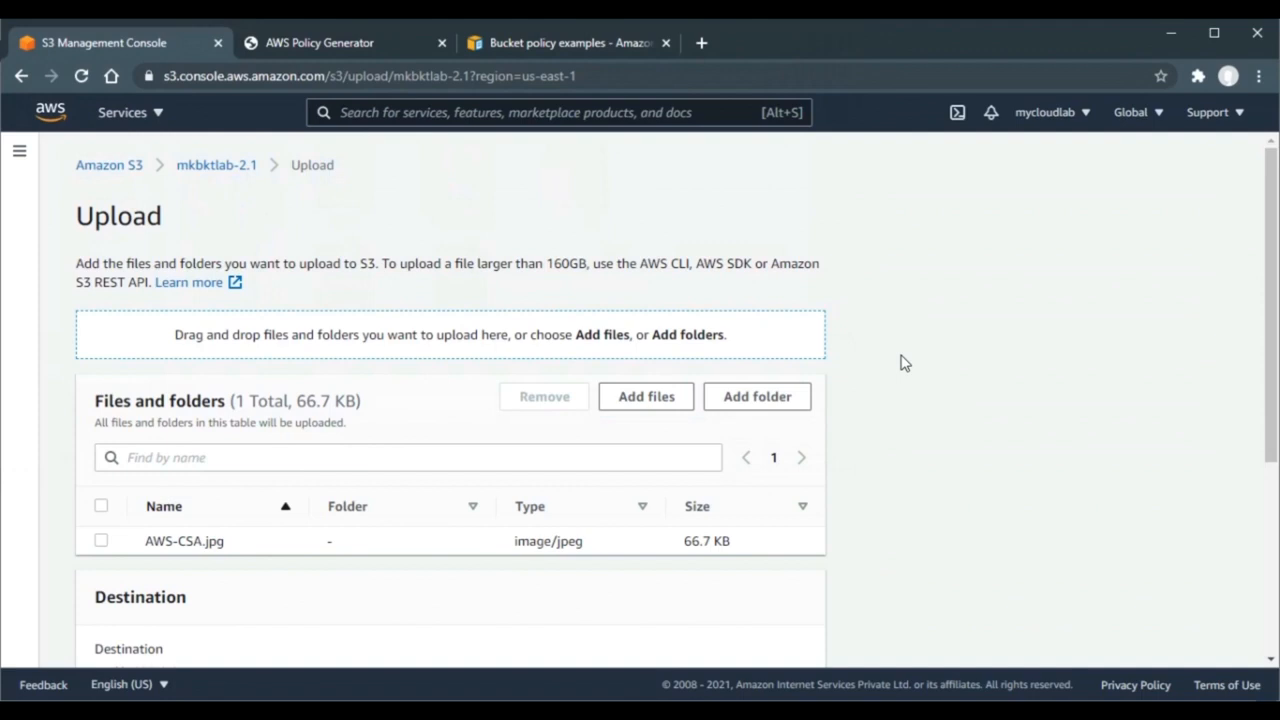
scroll(900, 363, down, 3)
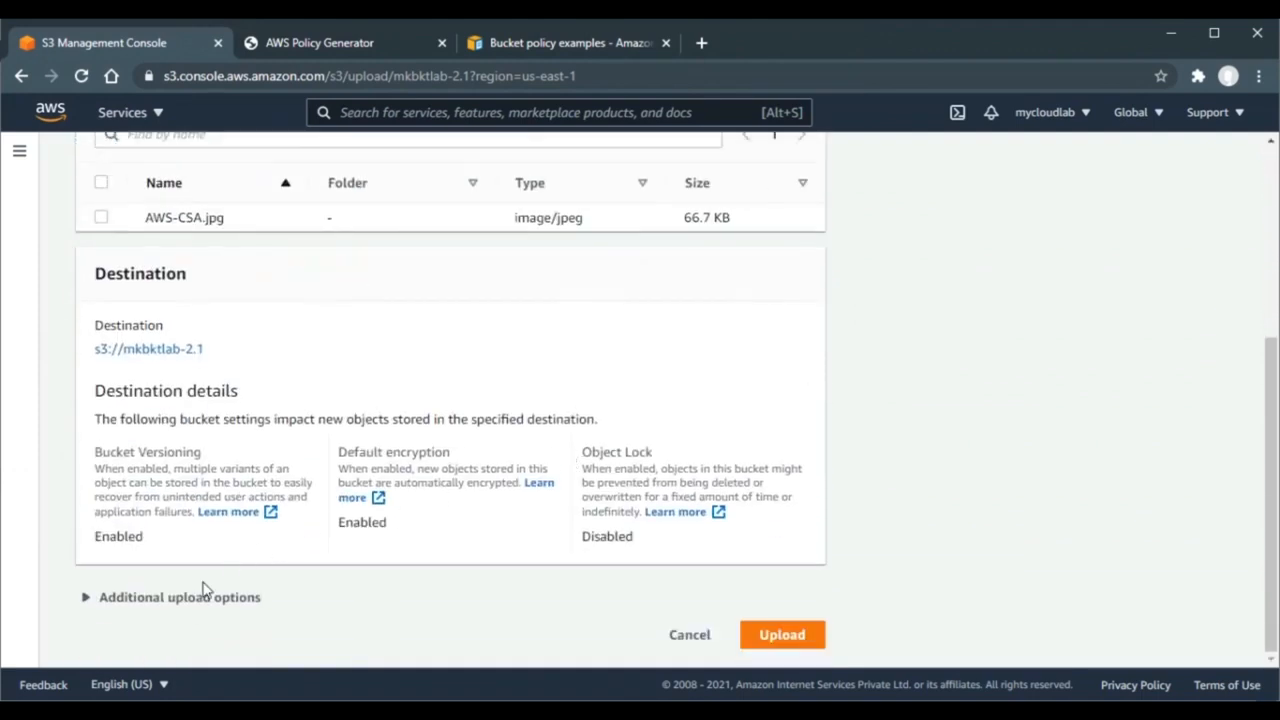
- Override the default encryption with SSE-KMS and start the upload
click(180, 597)
scroll(903, 434, down, 1)
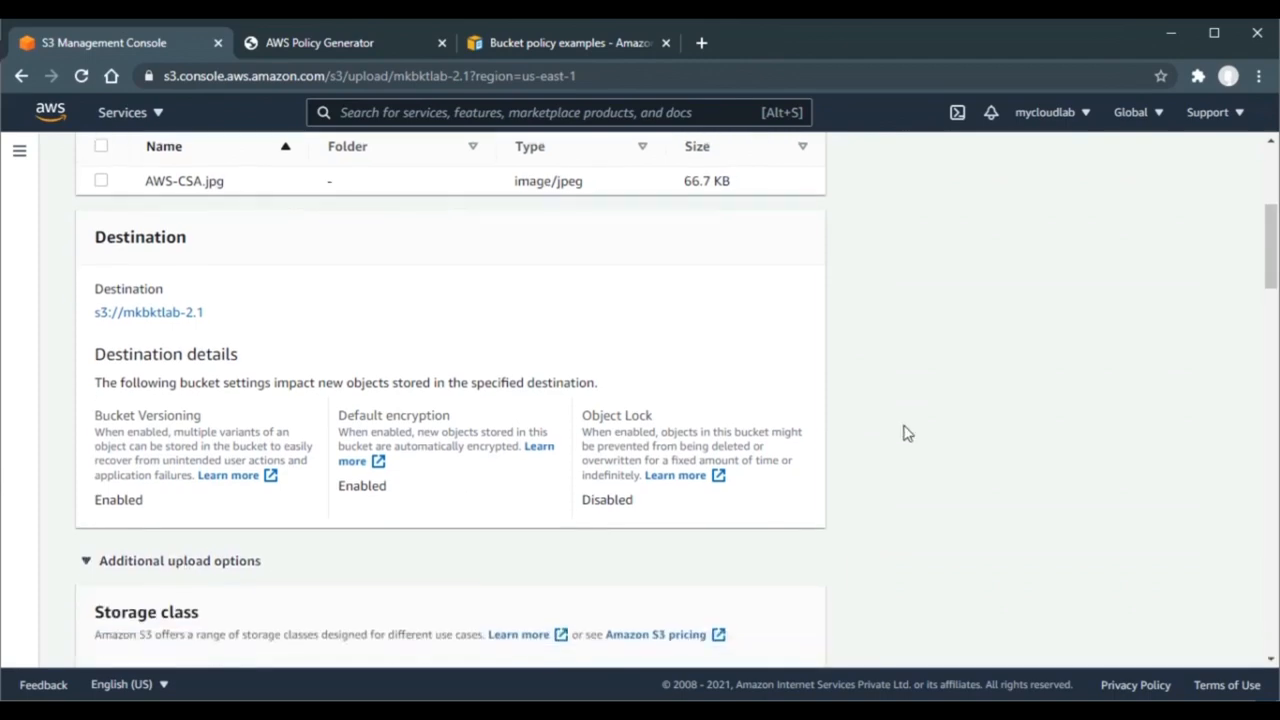
scroll(903, 434, down, 15)
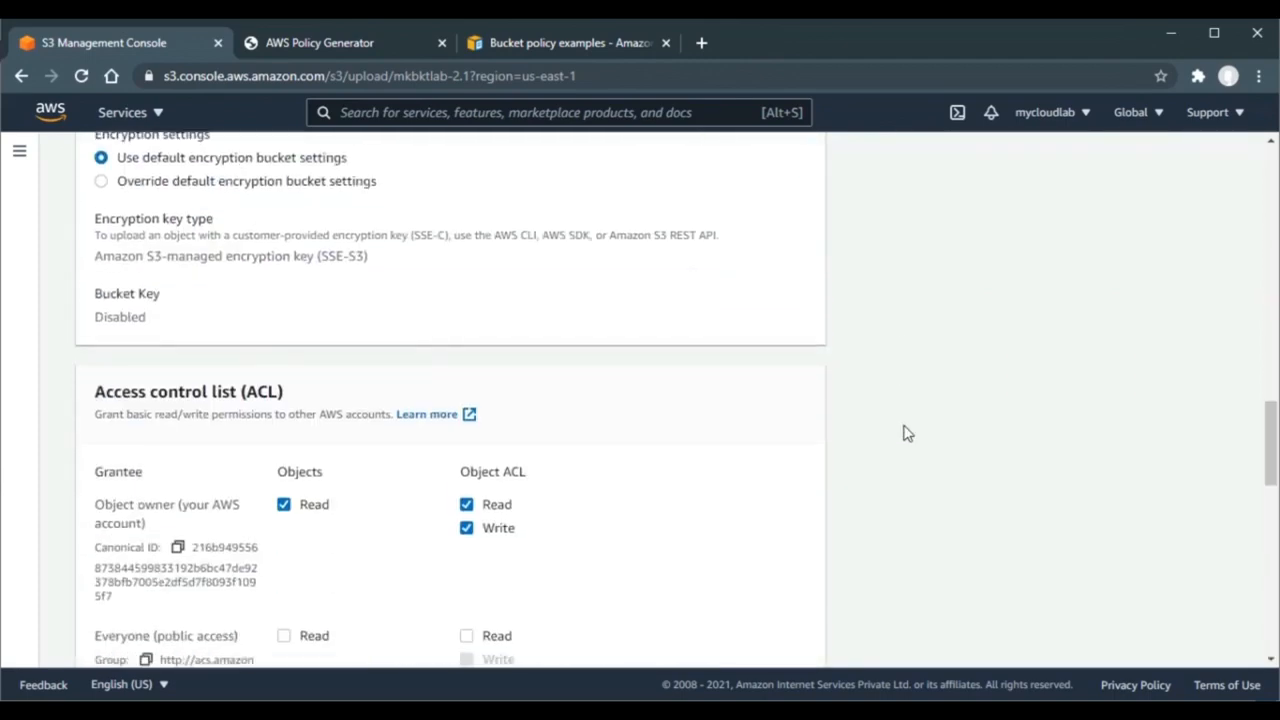
scroll(903, 434, up, 1)
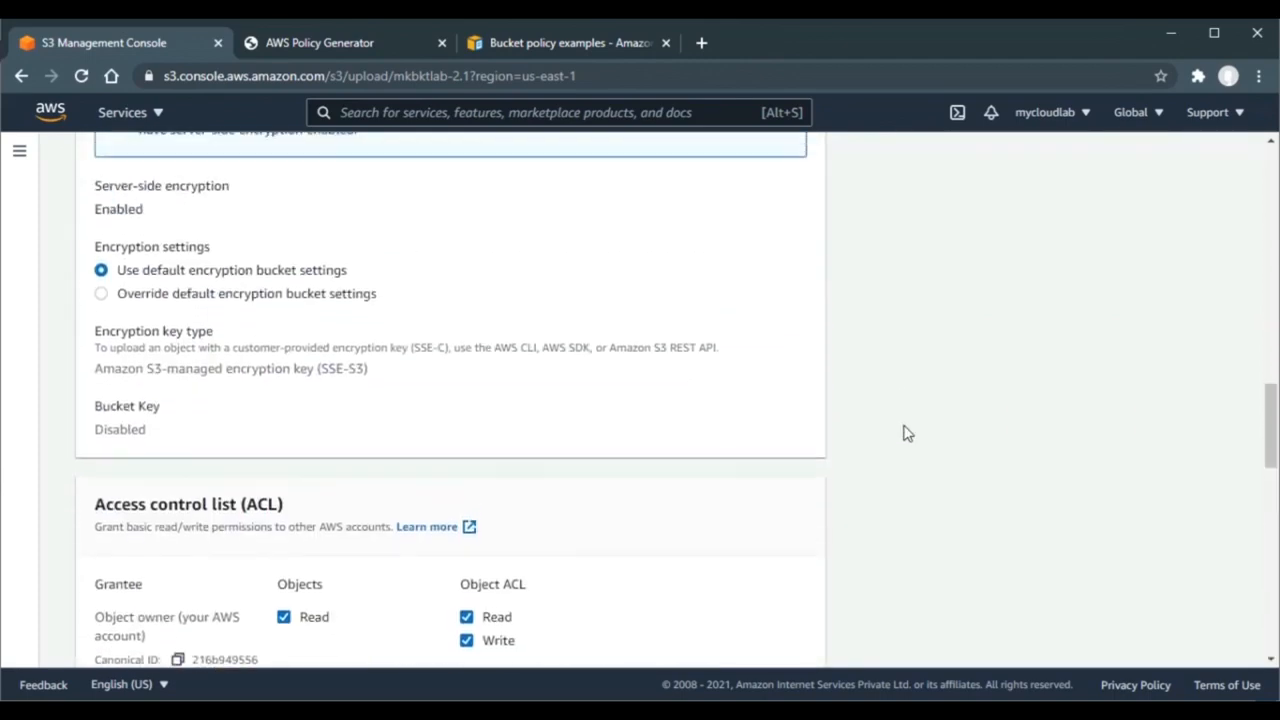
click(196, 296)
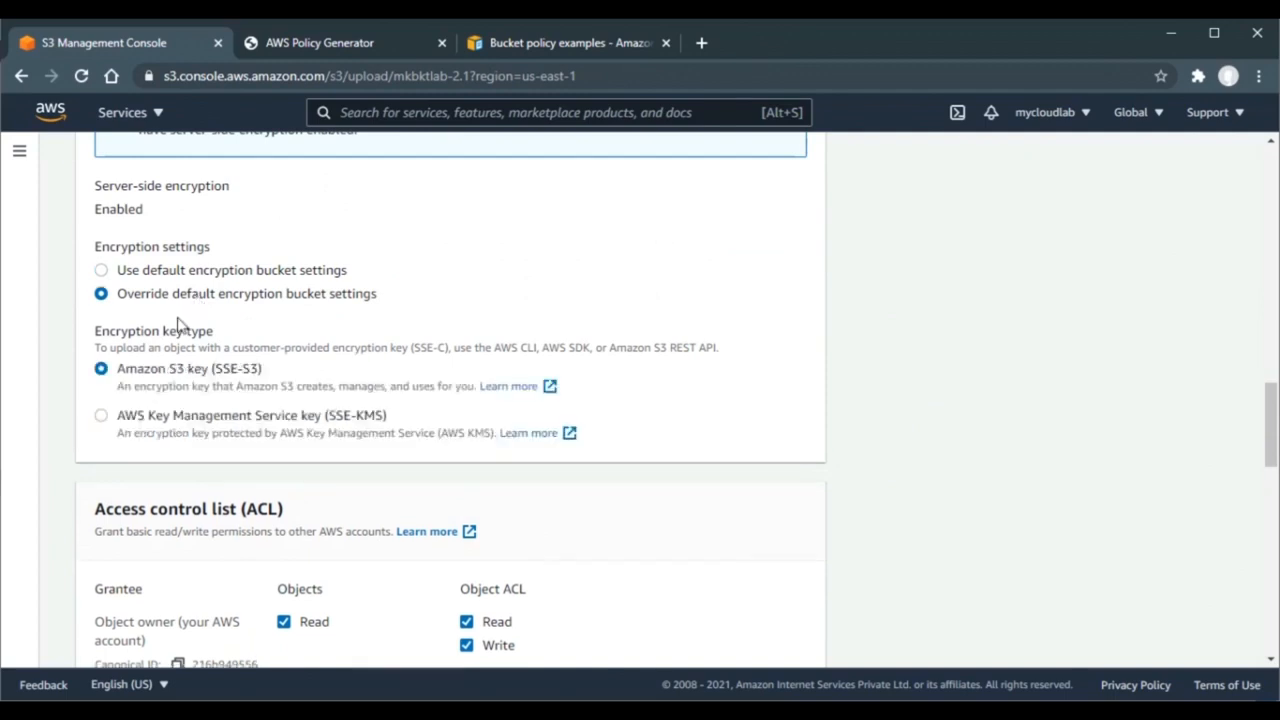
click(101, 418)
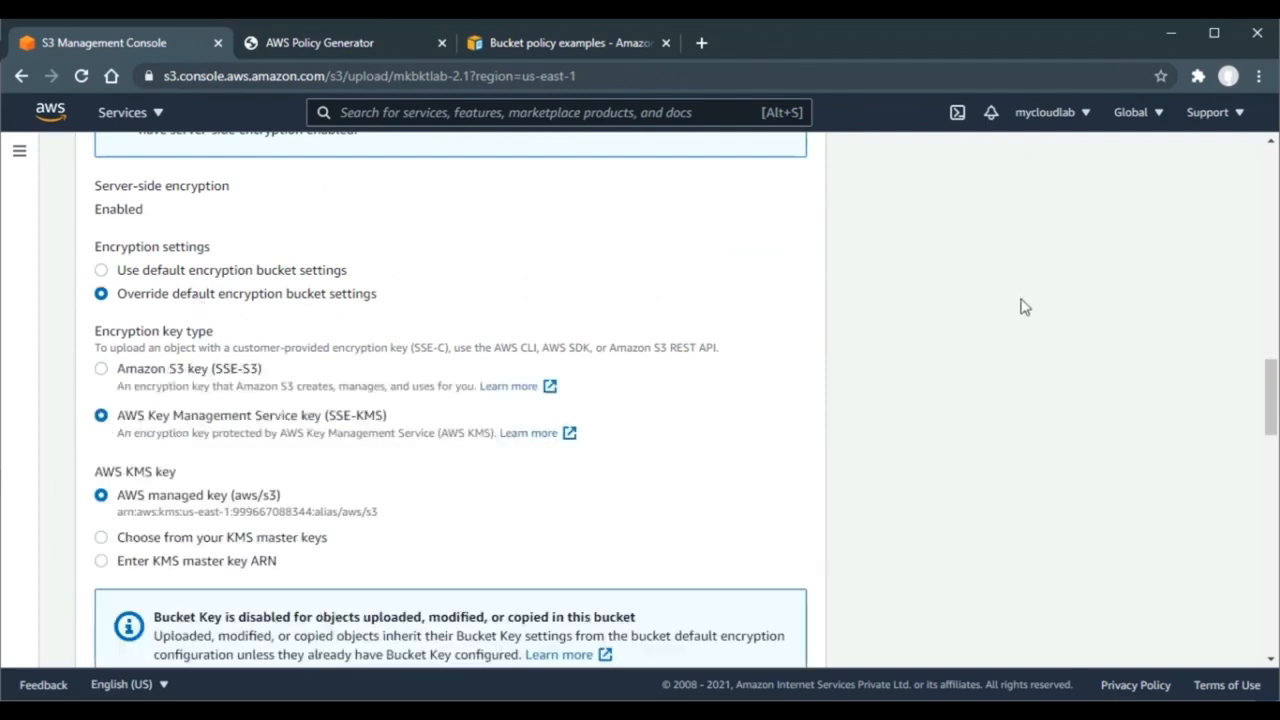
scroll(1024, 307, down, 10)
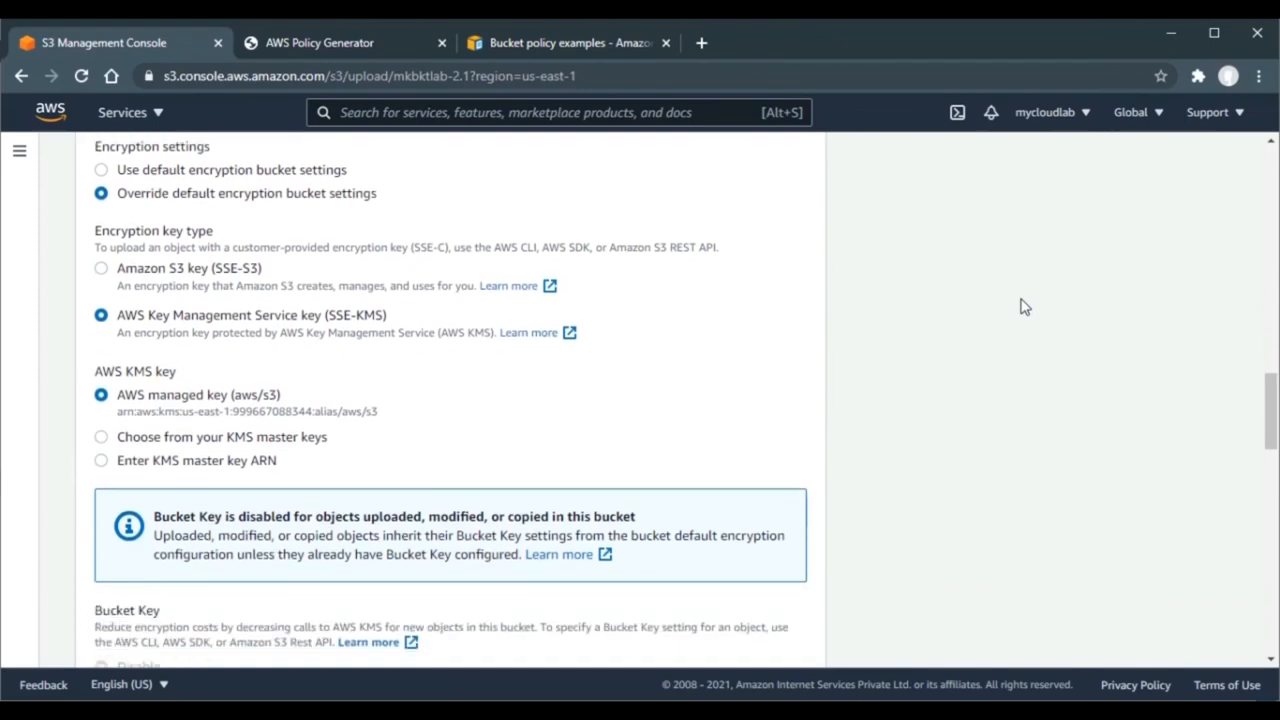
scroll(1020, 305, down, 3)
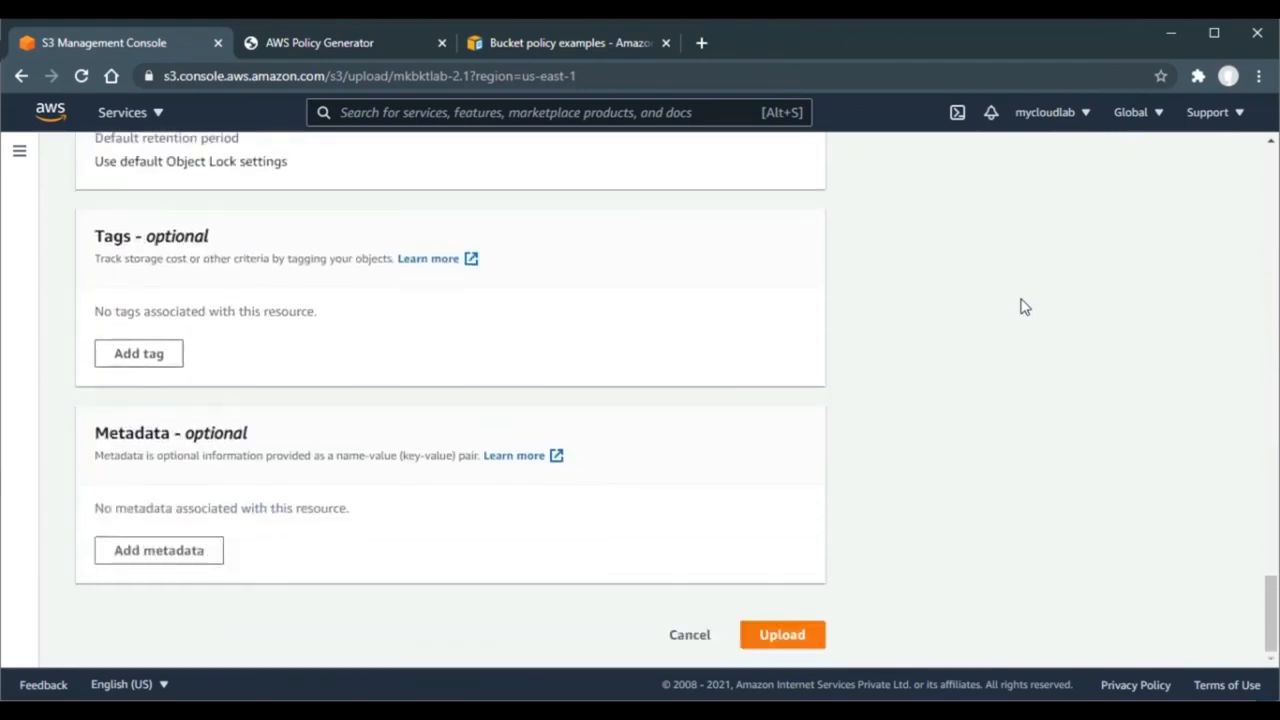
click(782, 635)
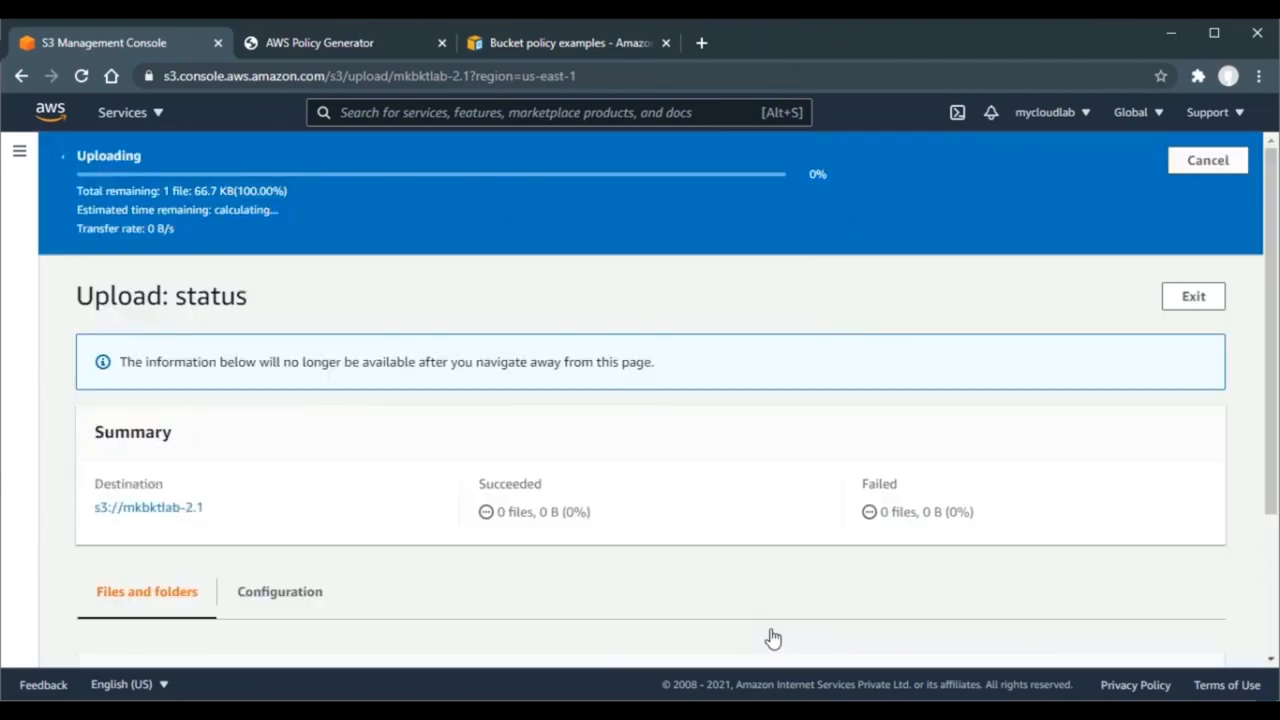
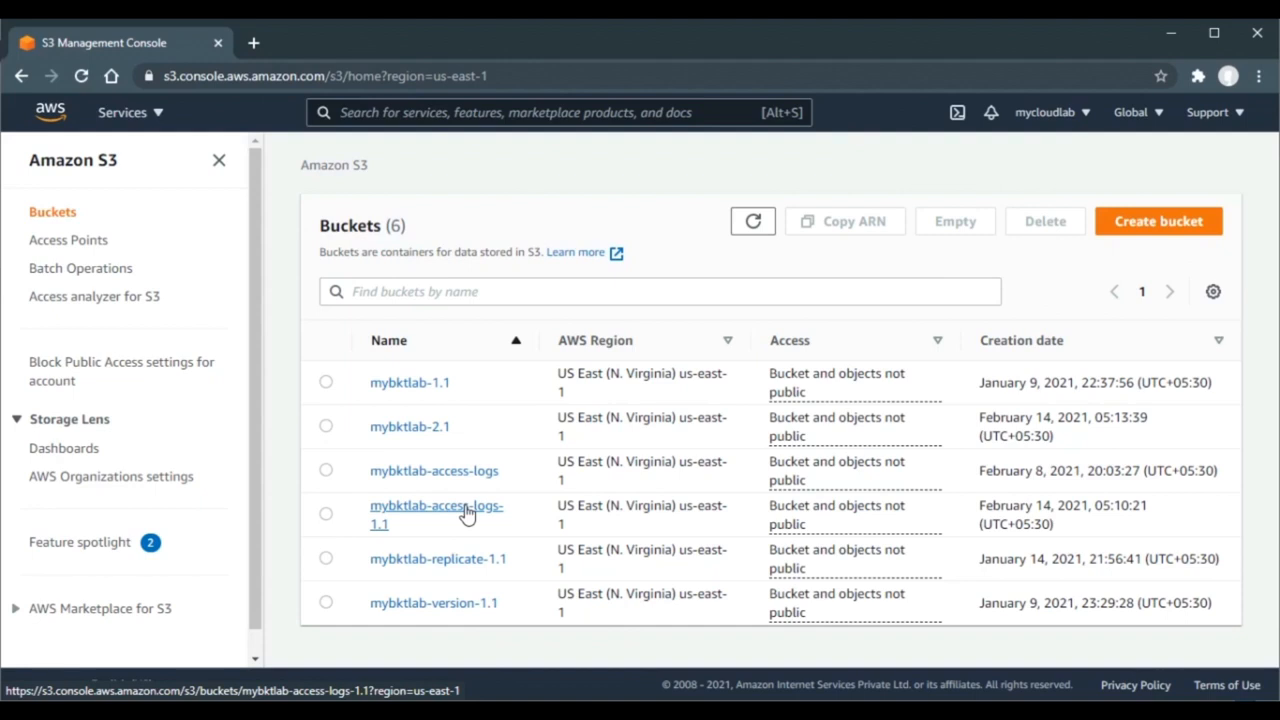
- Enable server access logging in mybktlab-2.1's bucket properties
click(421, 430)
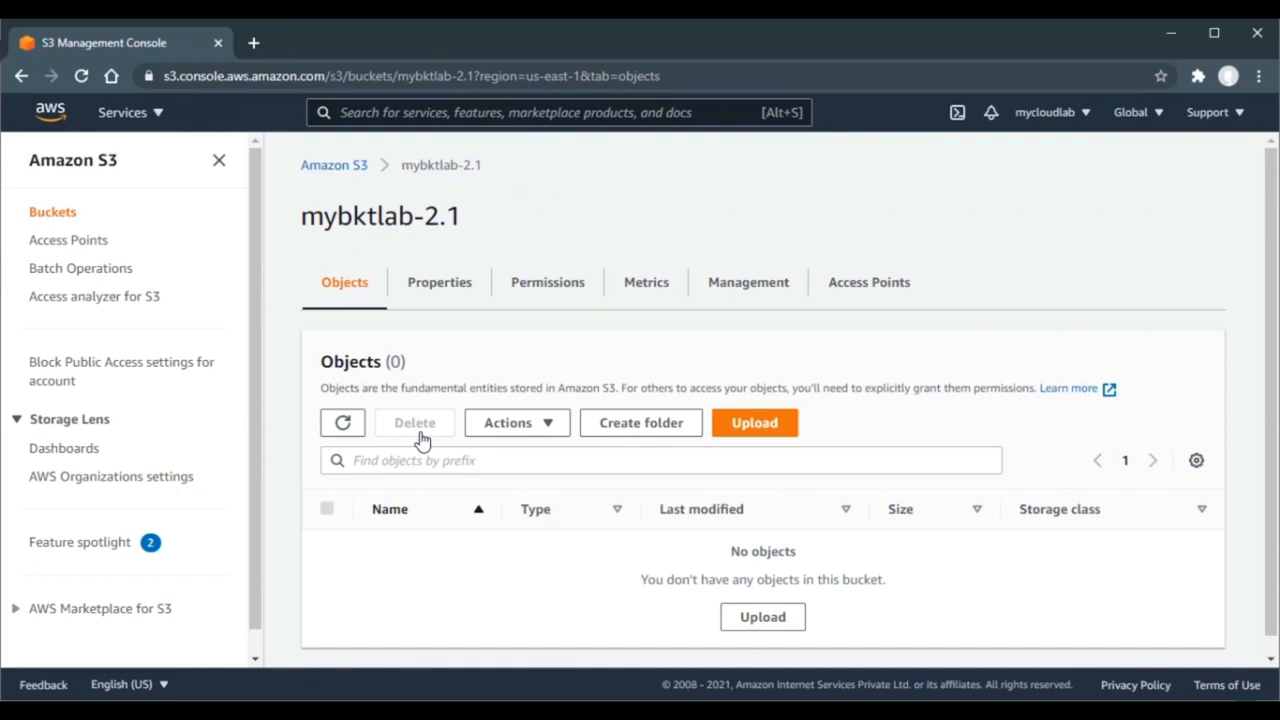
click(443, 295)
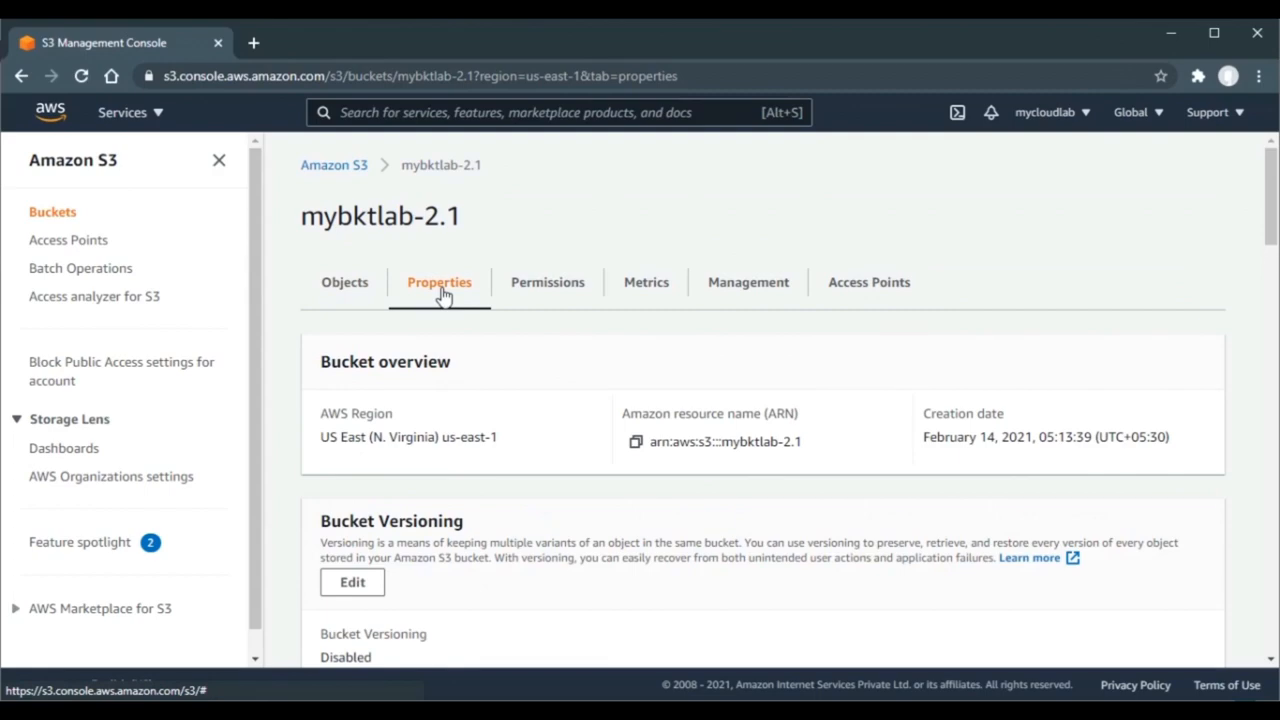
scroll(443, 290, down, 4)
scroll(443, 290, down, 5)
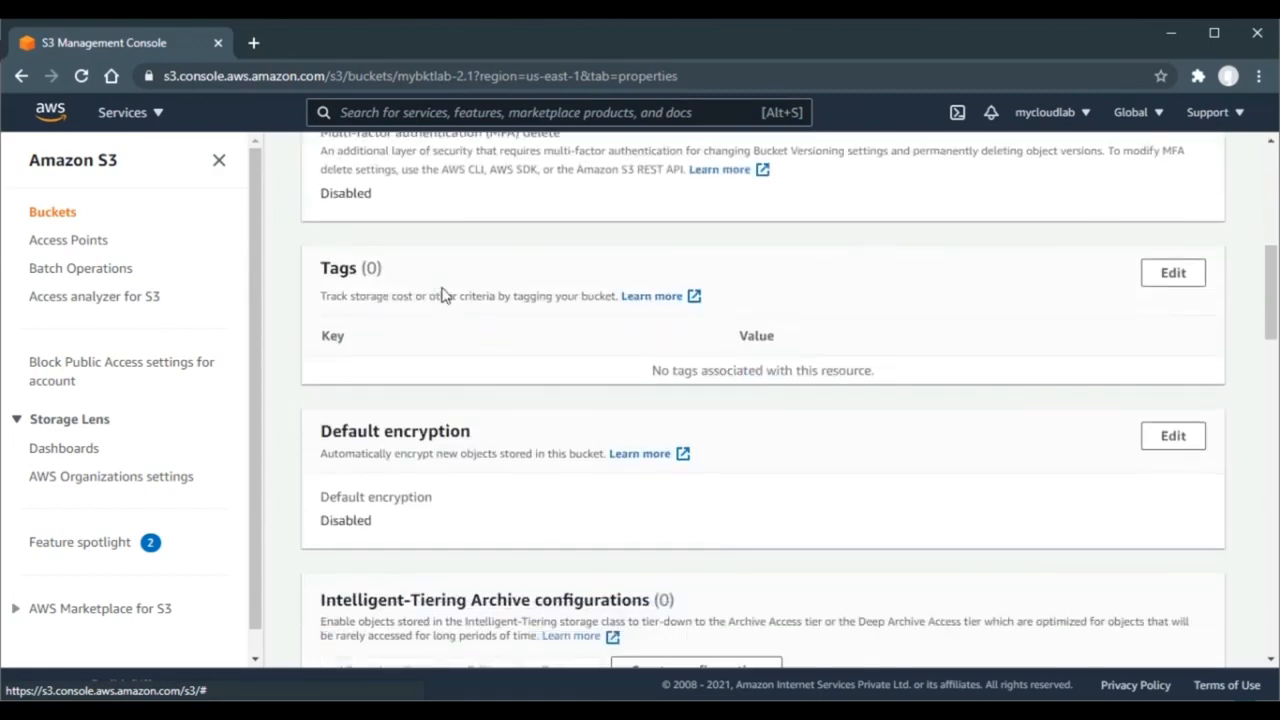
scroll(445, 295, down, 1)
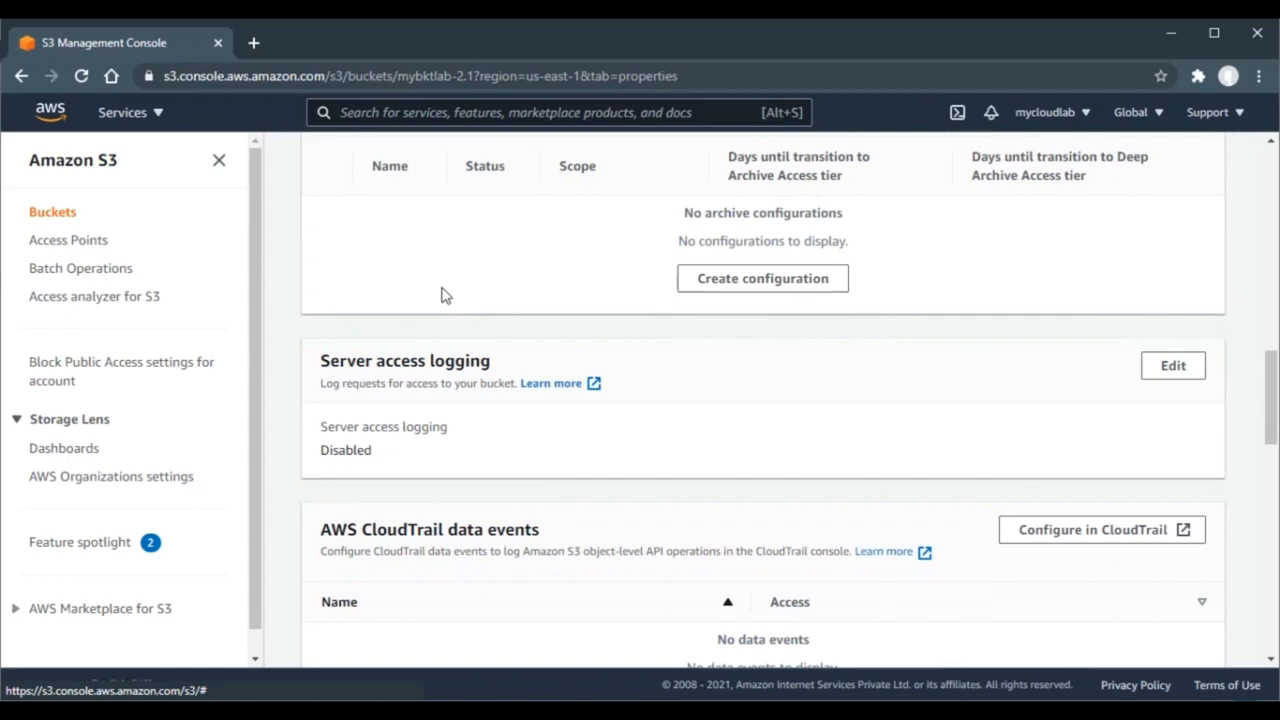
click(1183, 376)
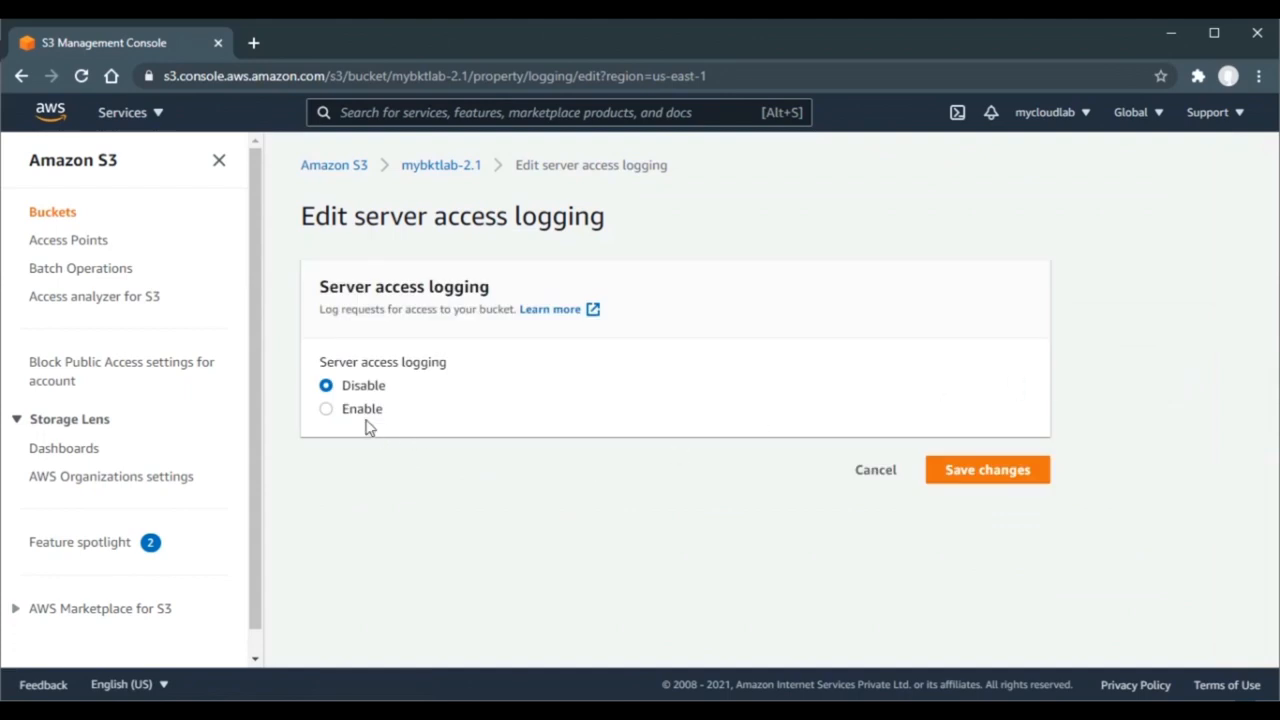
click(362, 412)
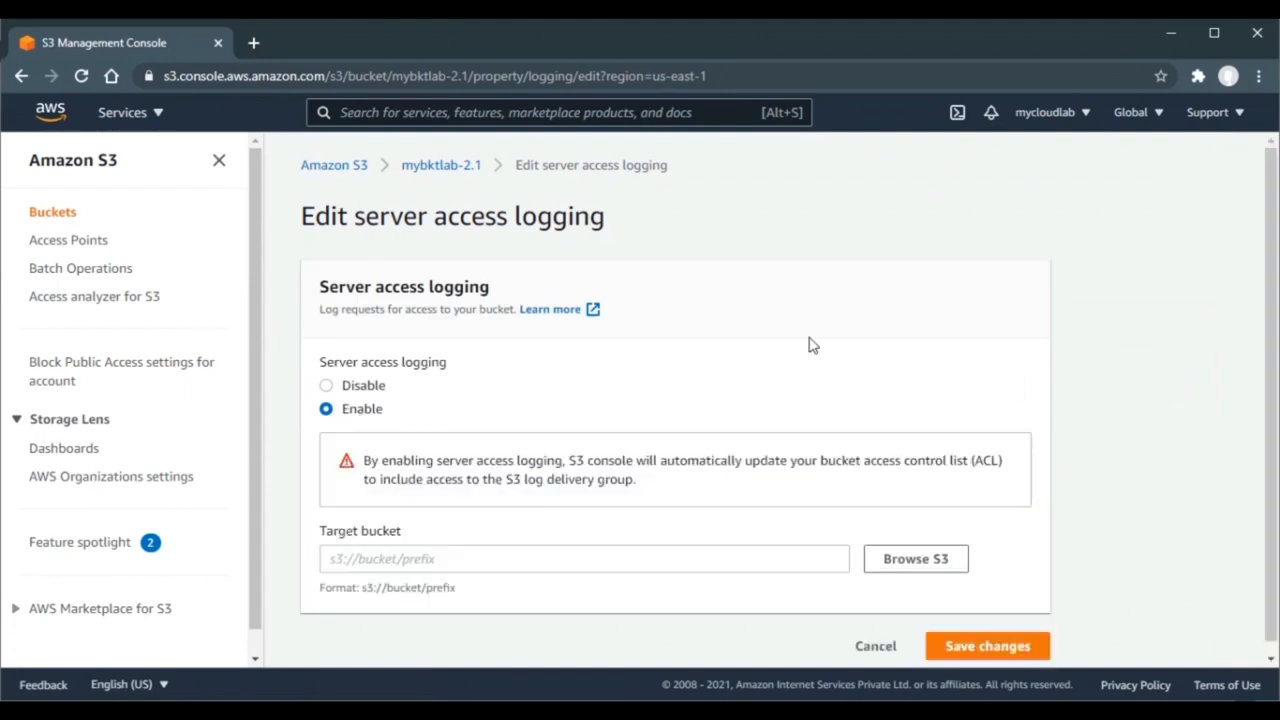
- Set the log destination to s3://mybktlab-access-logs-1.1/mybktlab-2.1 and save the logging settings
scroll(812, 345, down, 1)
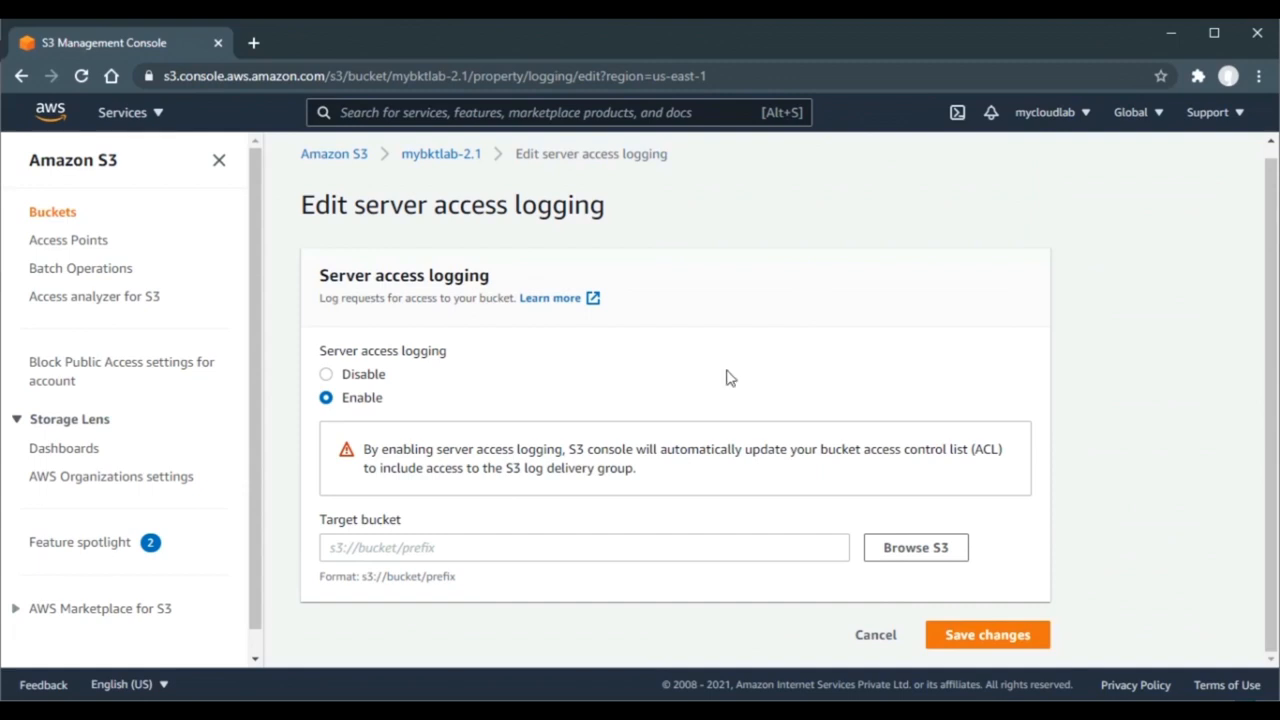
click(903, 557)
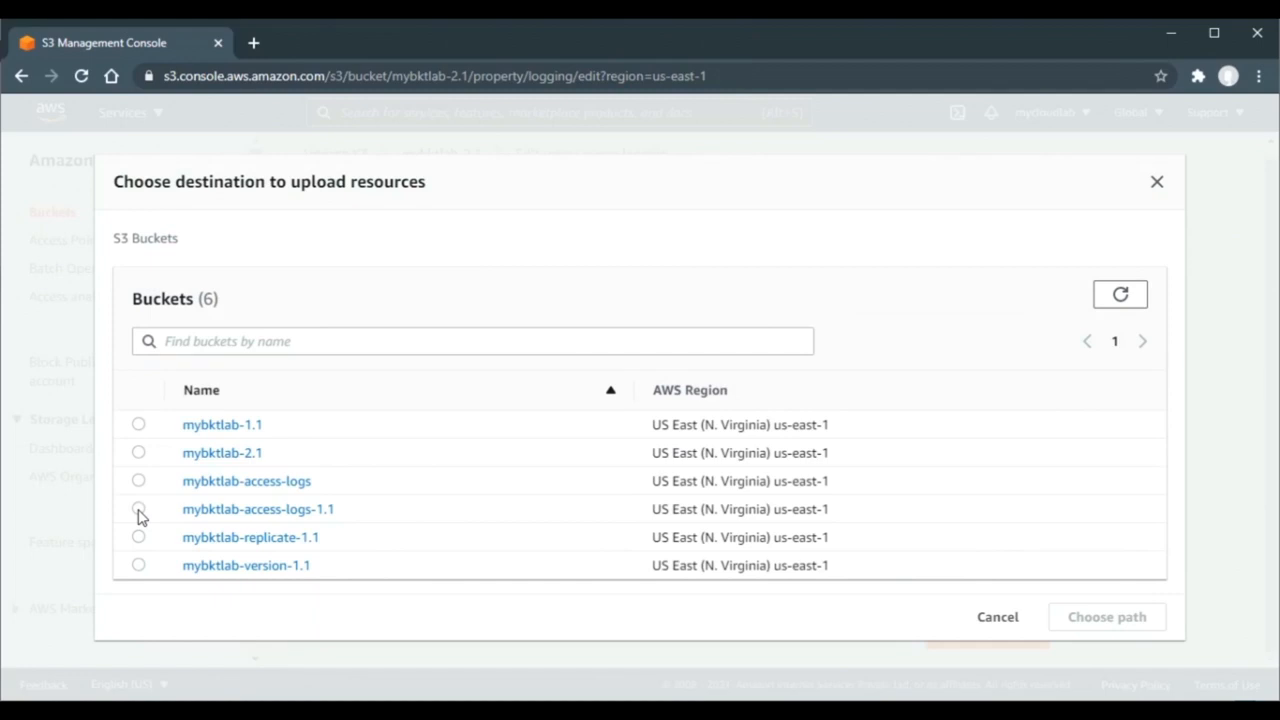
click(139, 510)
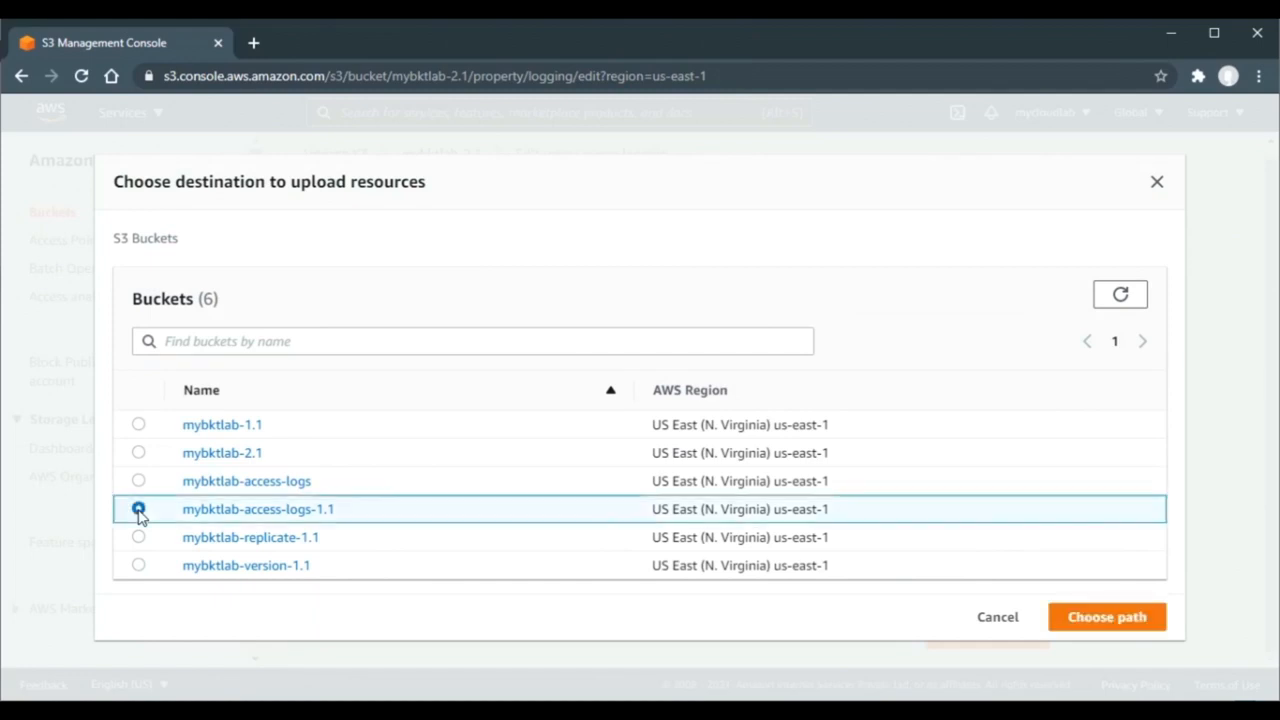
click(1105, 617)
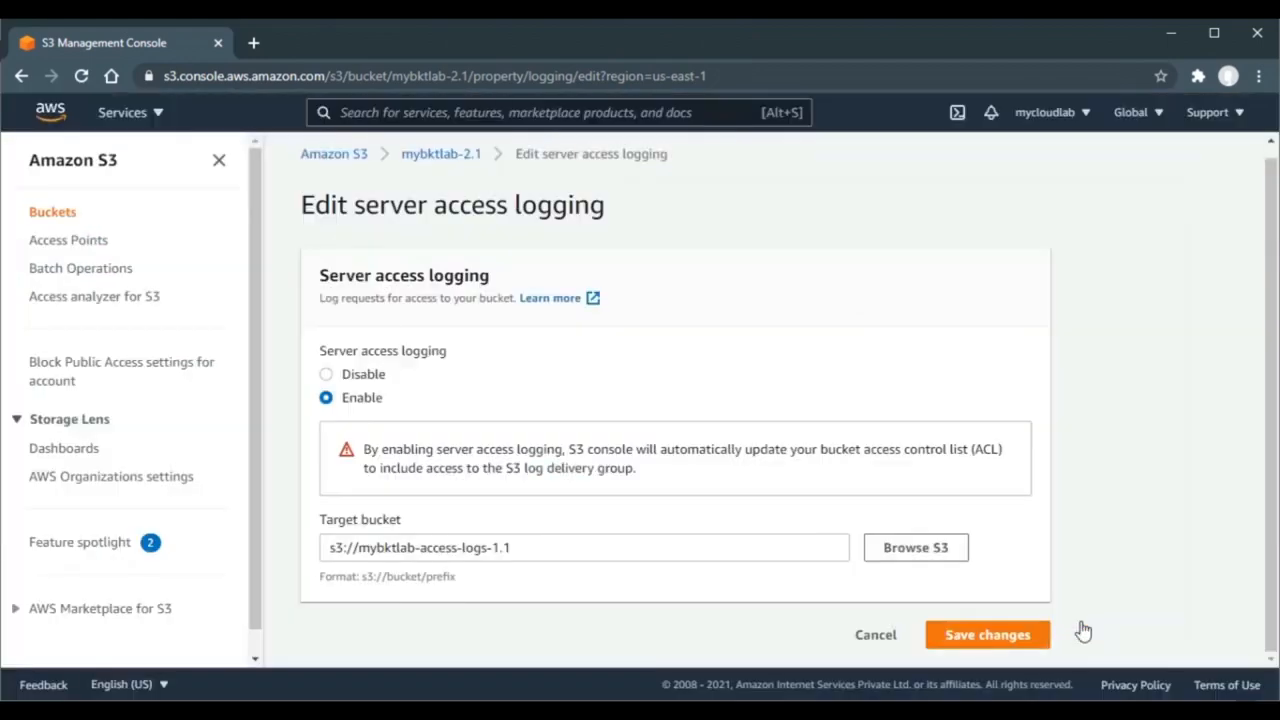
click(587, 551)
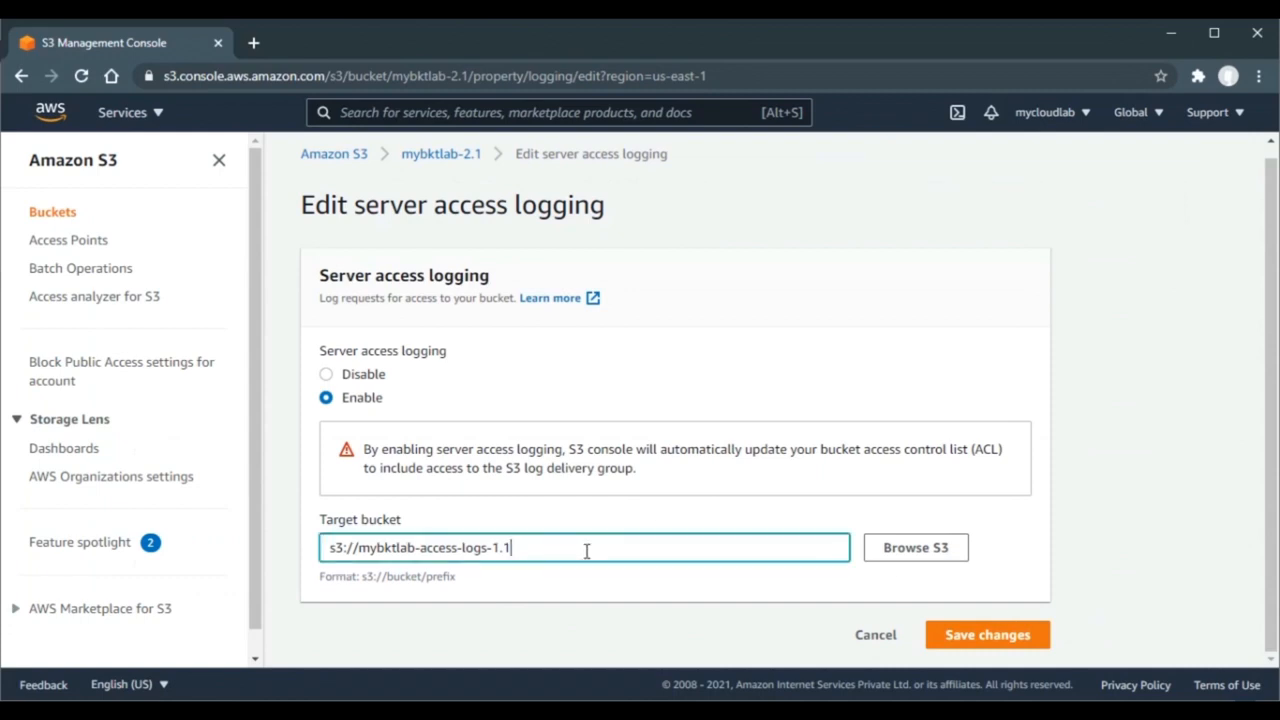
text(/)
text(mybktlab-2.1)
click(987, 637)
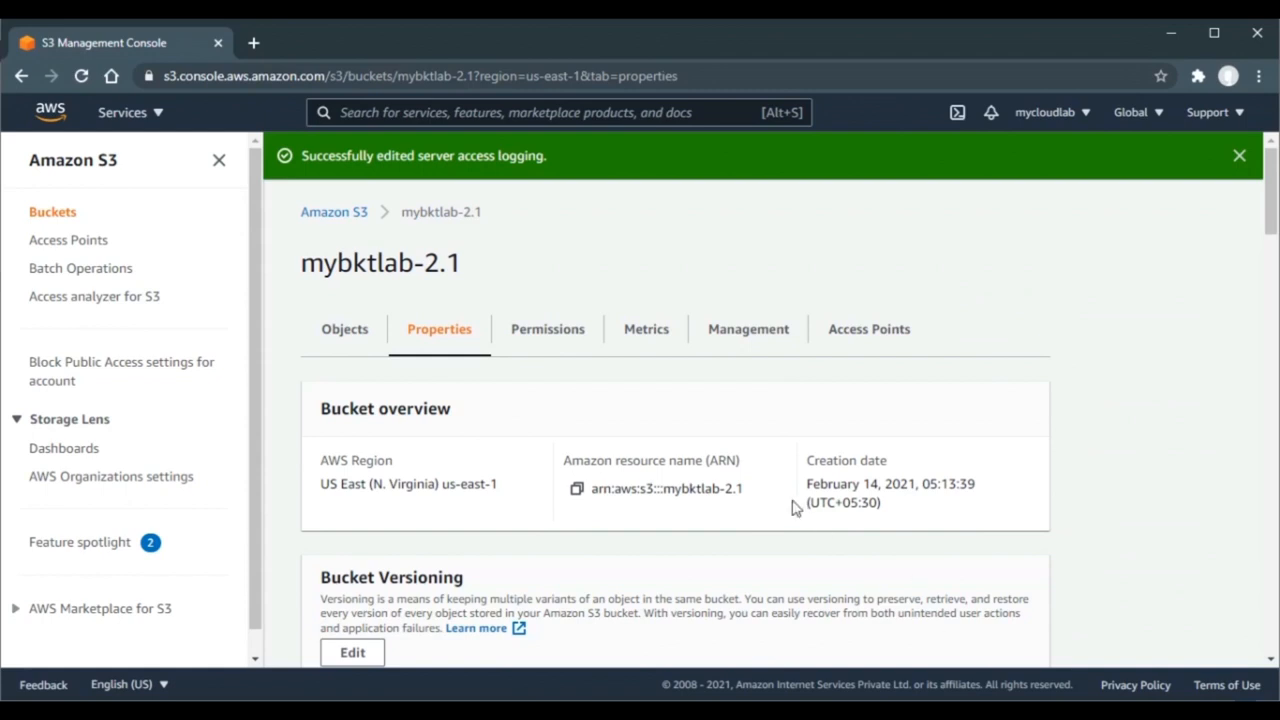
- Add the AWS-CSA, CRR and S3 image files to a new upload into mybktlab-2.1
click(360, 331)
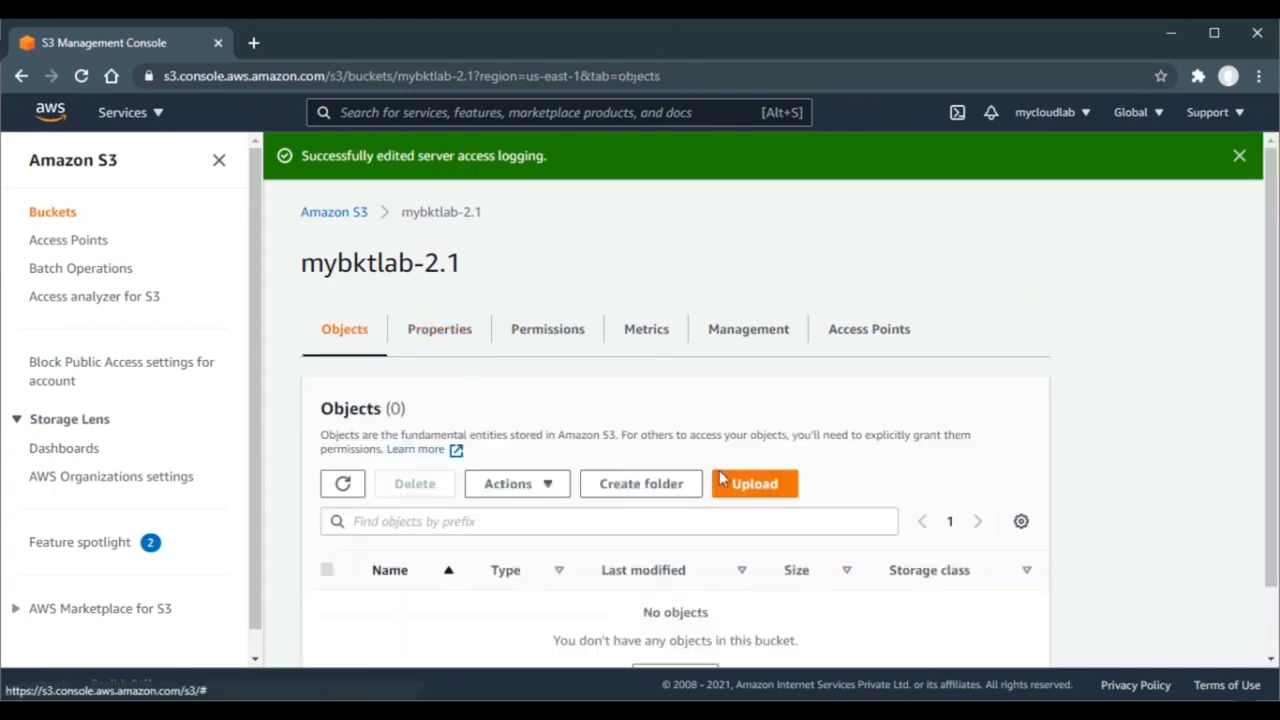
click(726, 484)
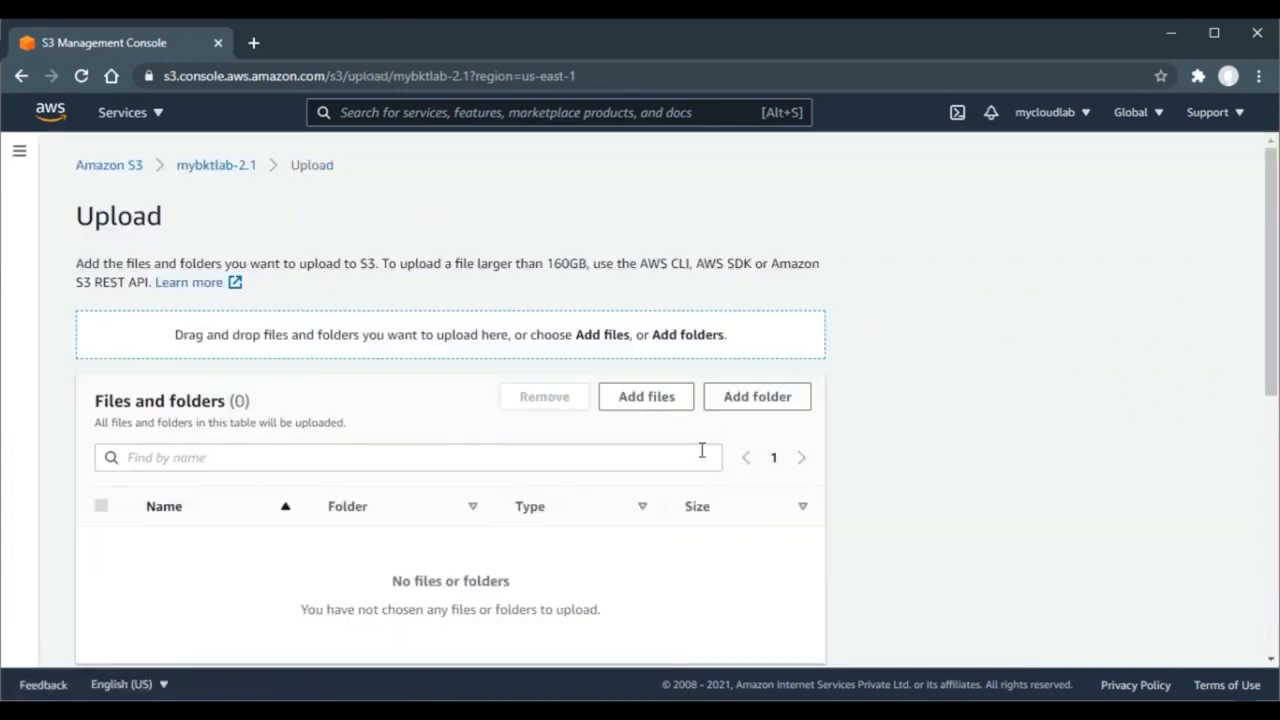
click(641, 397)
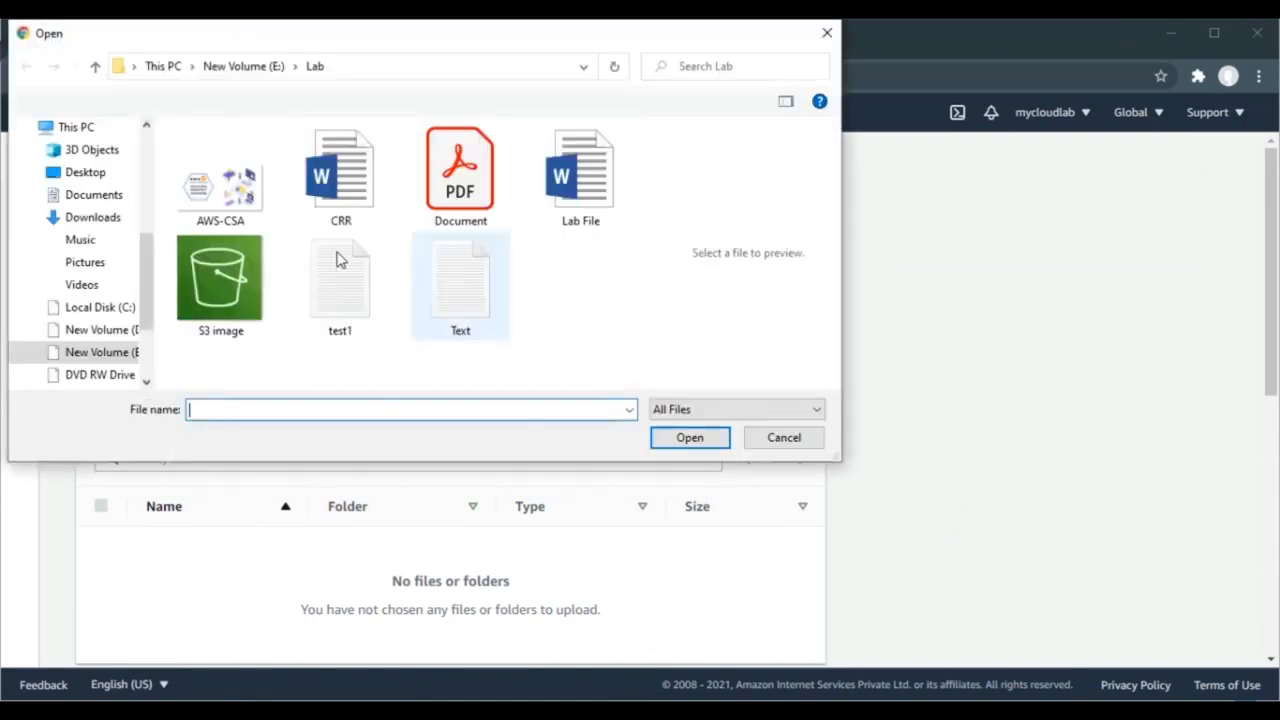
click(243, 203)
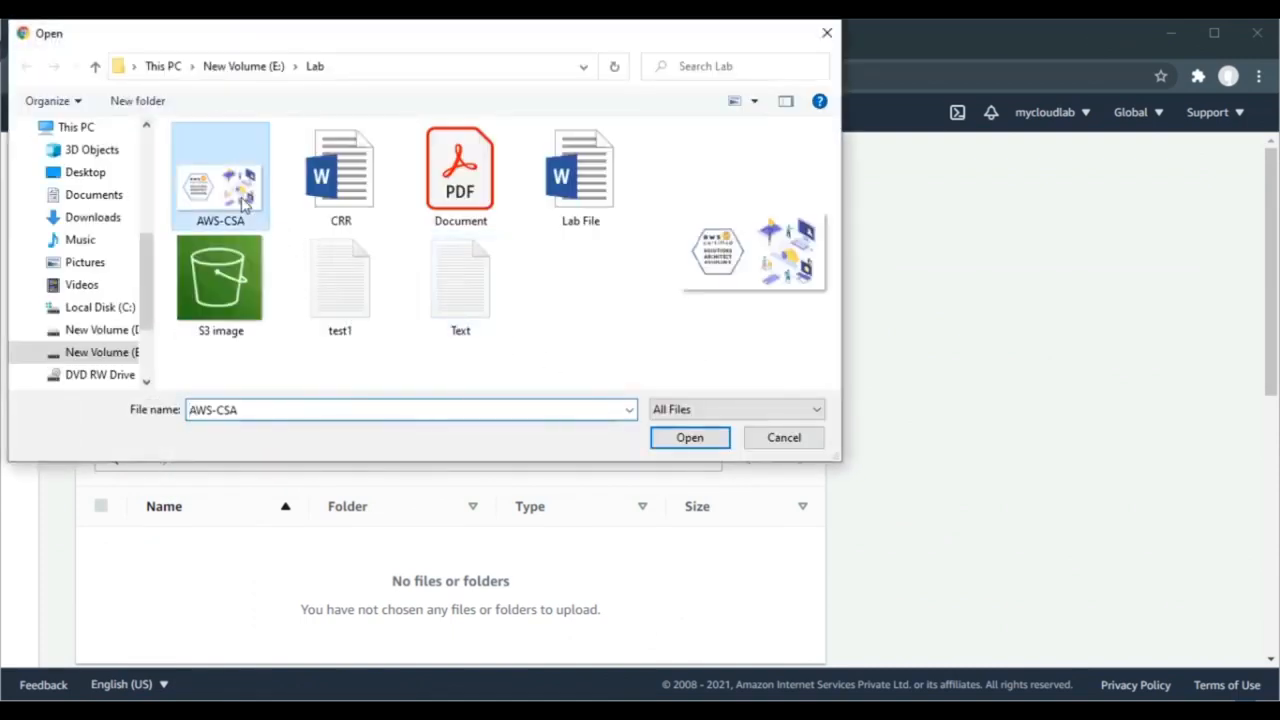
ctrl+click(335, 185)
ctrl+click(250, 270)
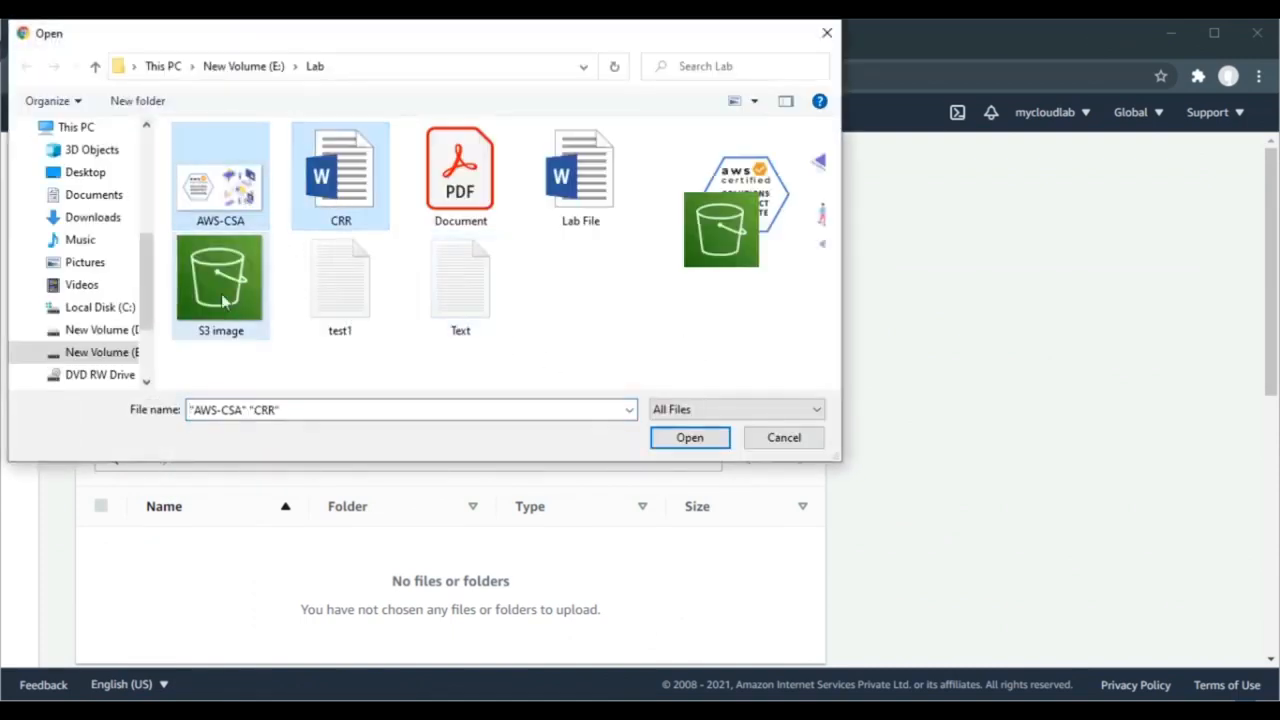
click(666, 437)
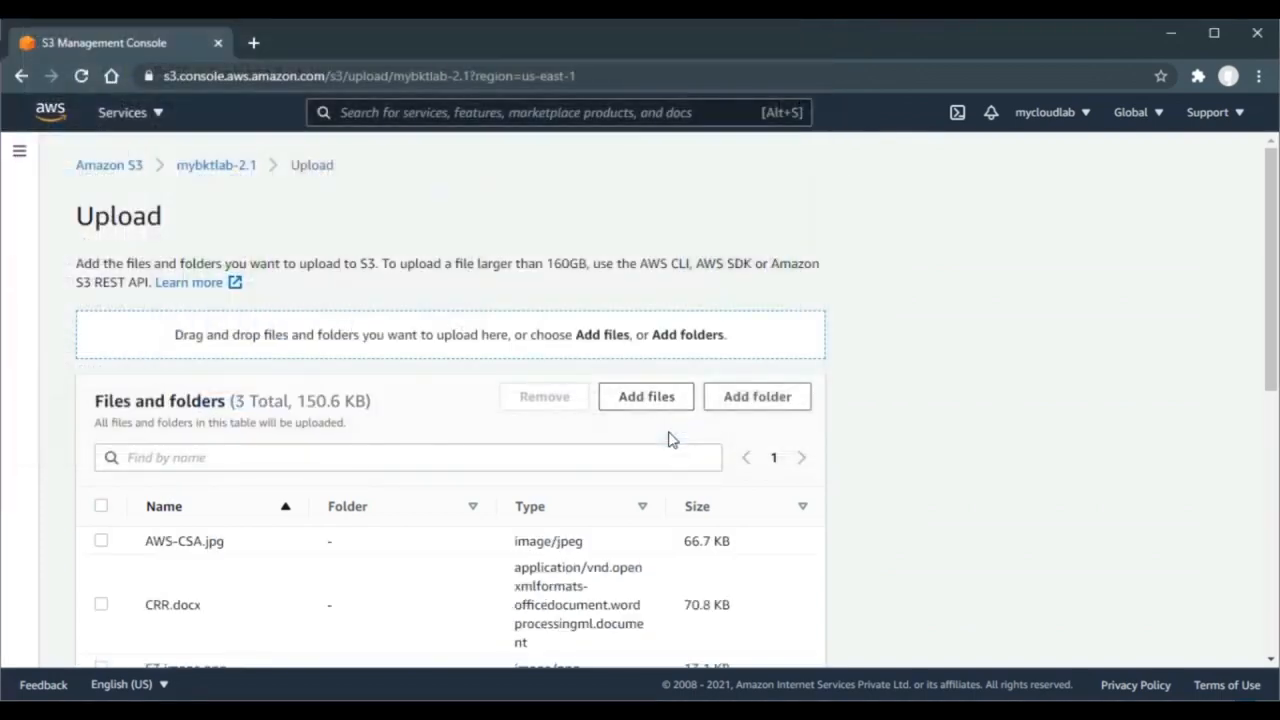
- Upload the three files, then go back to the list of all buckets
scroll(914, 434, down, 2)
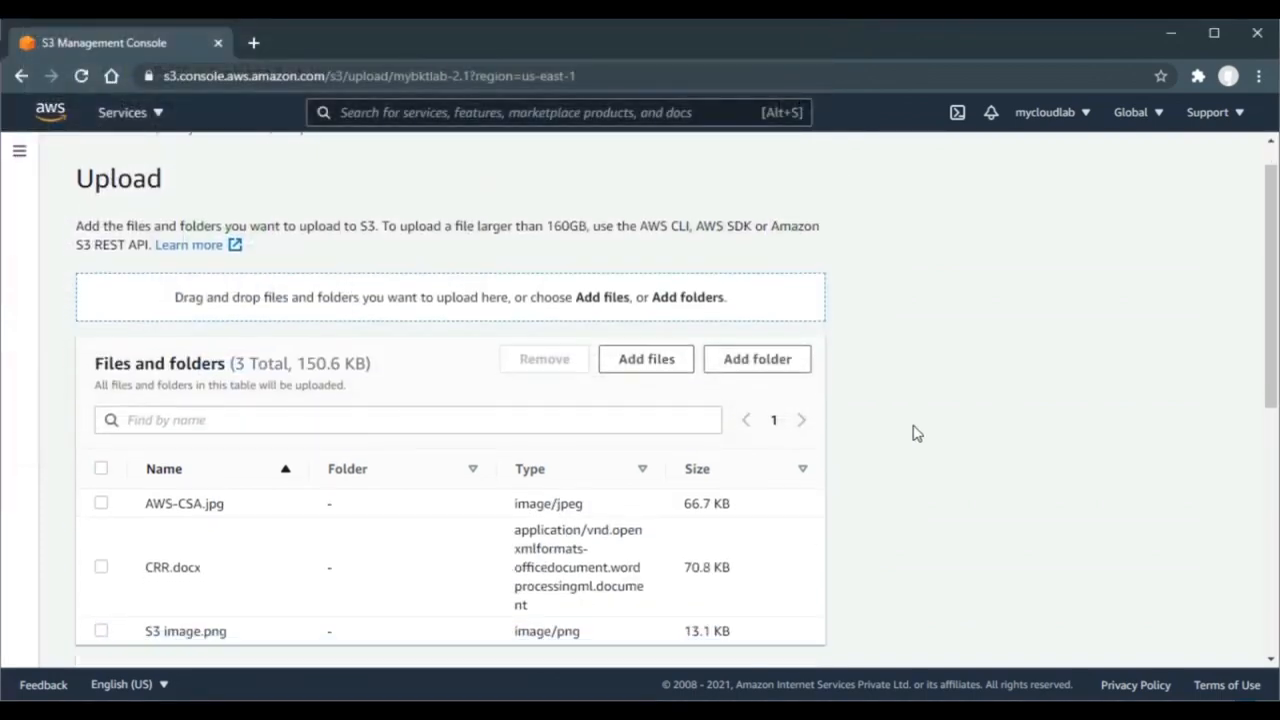
scroll(914, 434, down, 5)
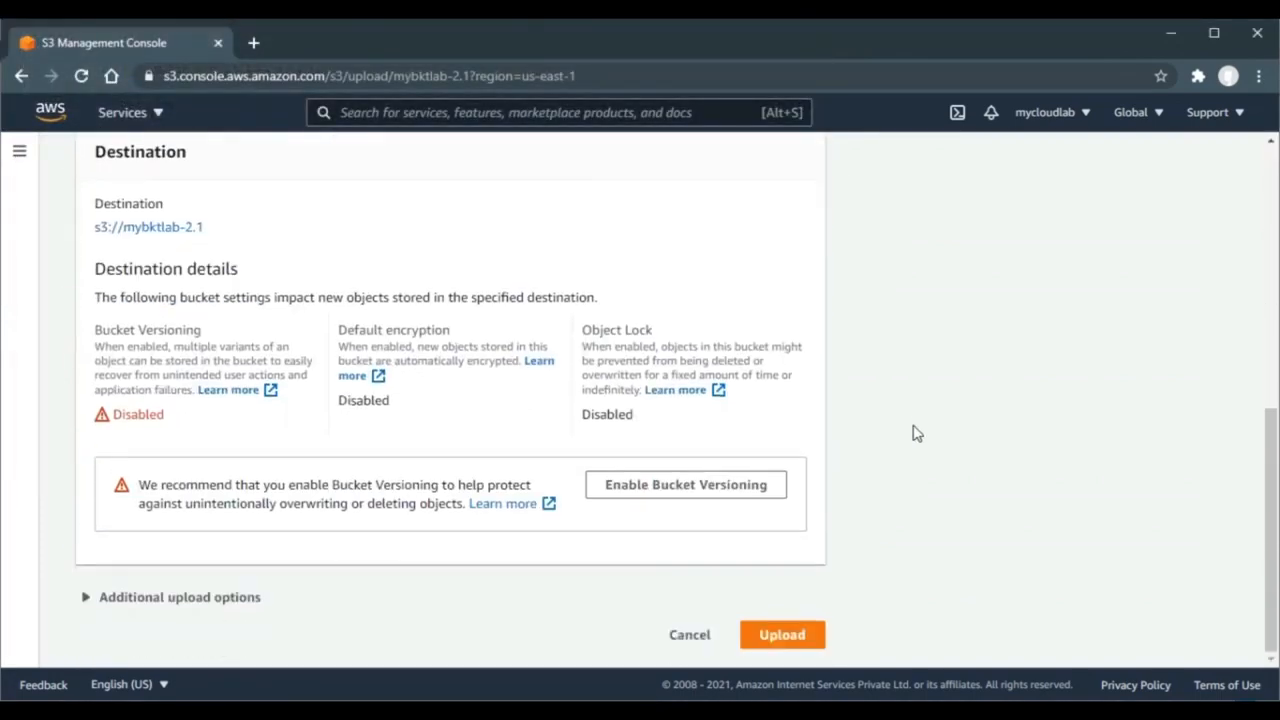
click(786, 650)
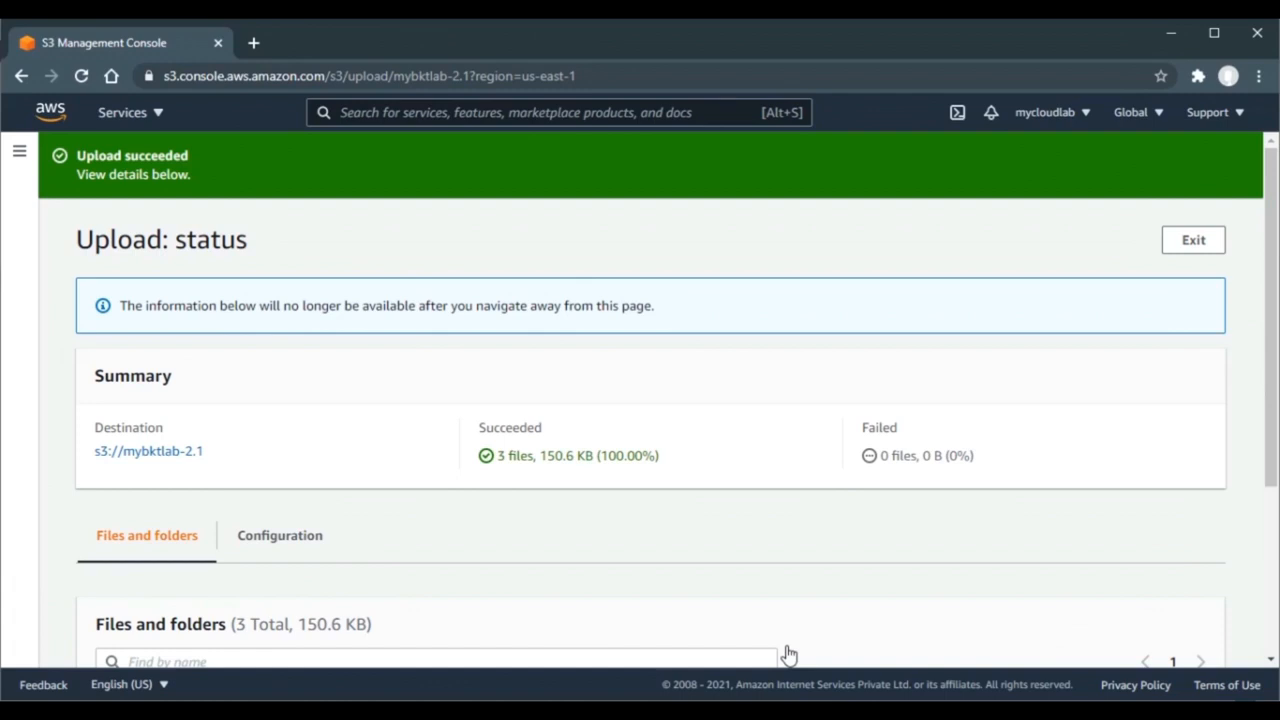
click(128, 460)
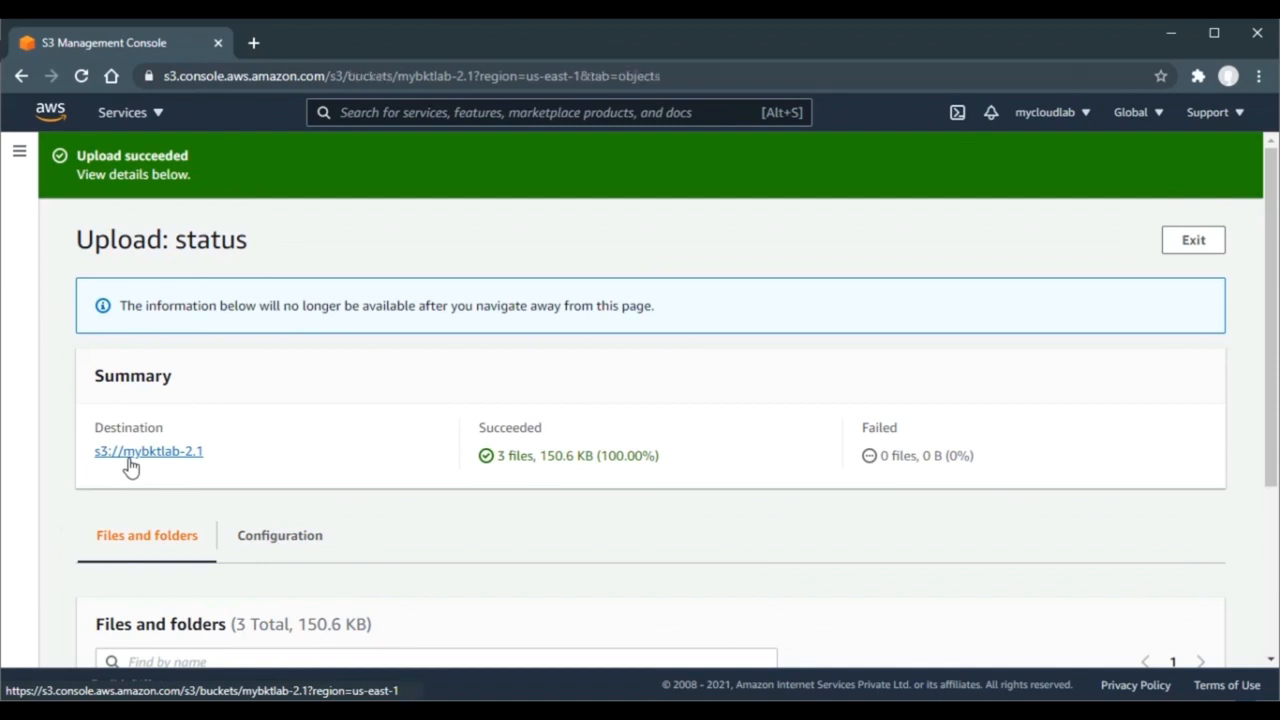
click(127, 171)
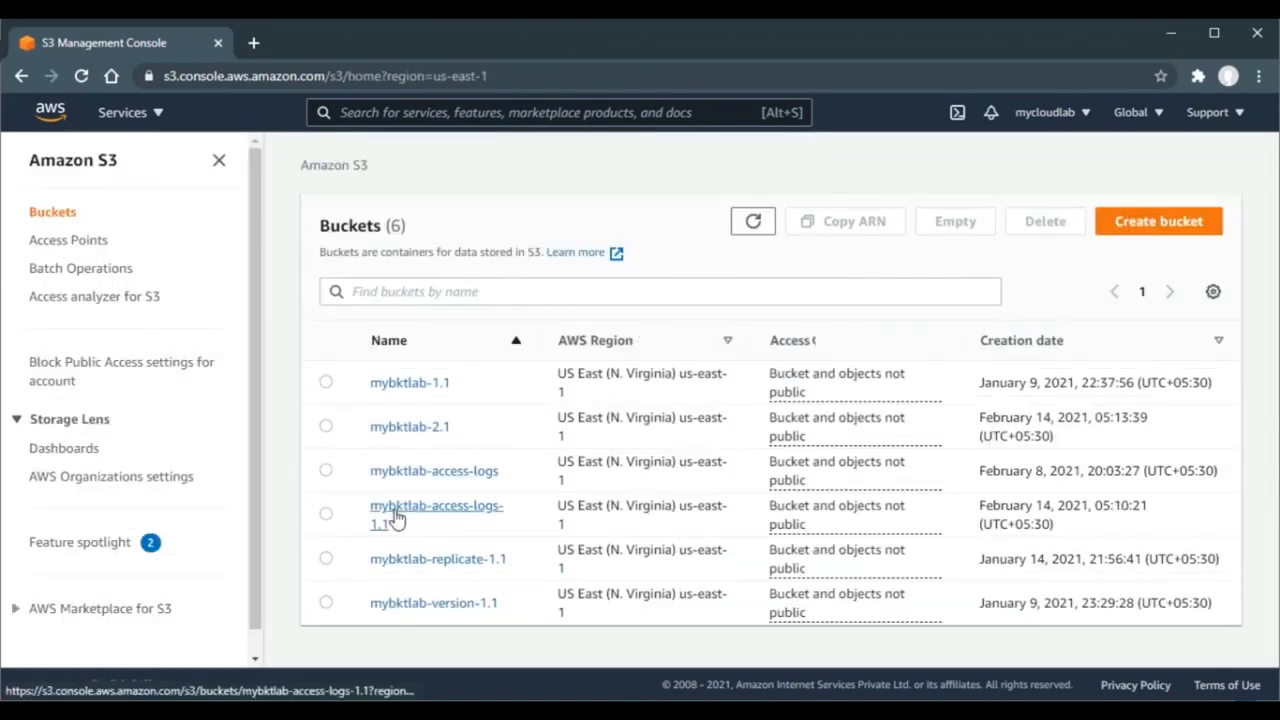
- Look inside mybktlab-access-logs-1.1, then confirm logging is enabled in mybktlab-2.1's Properties
click(397, 515)
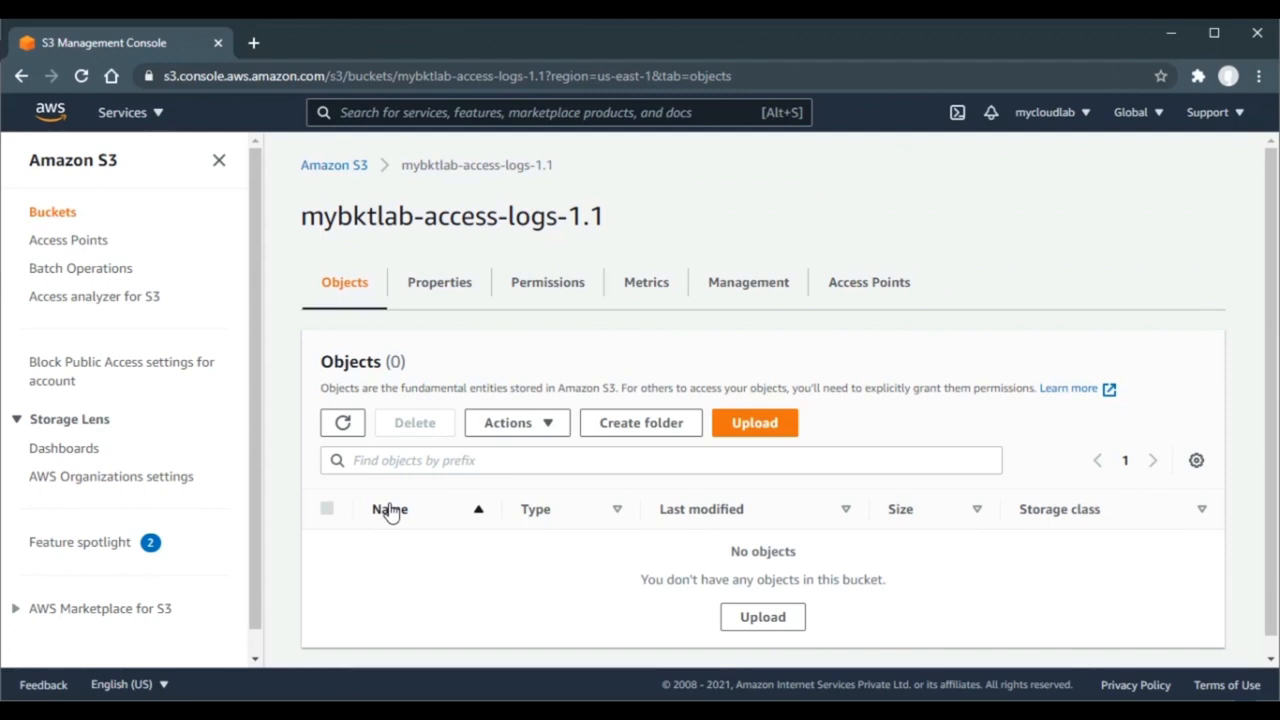
click(344, 172)
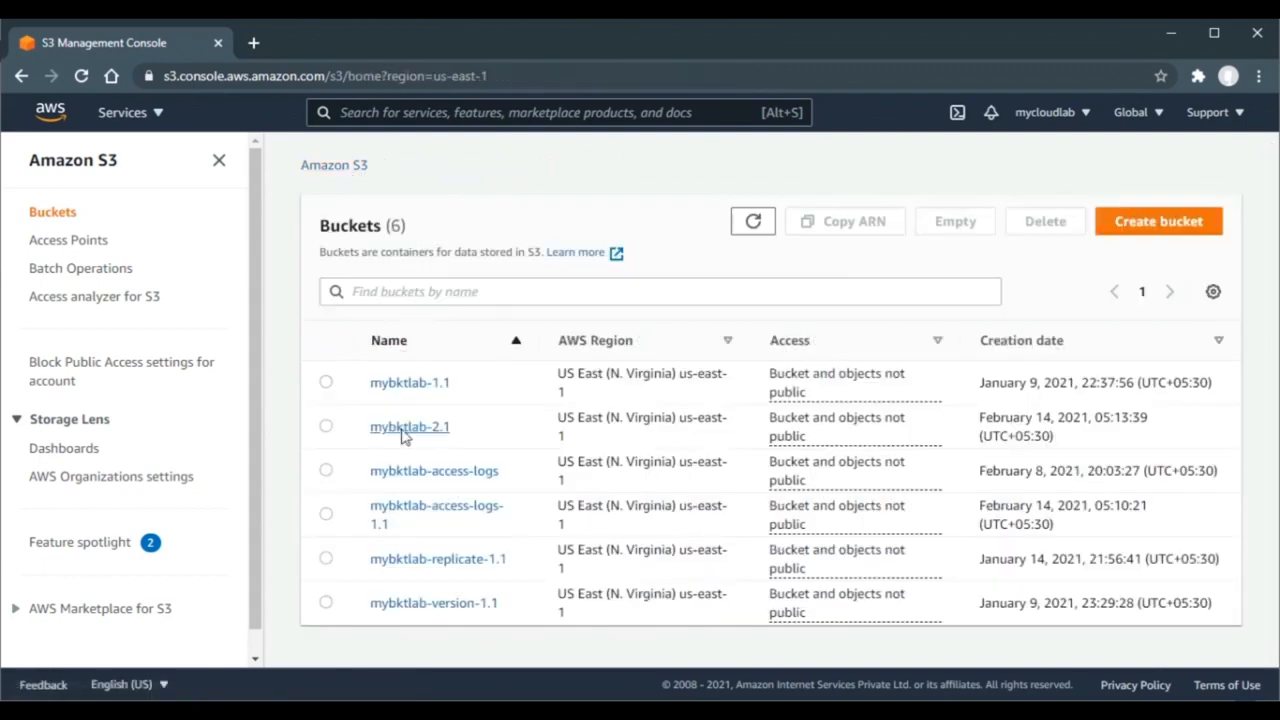
click(402, 436)
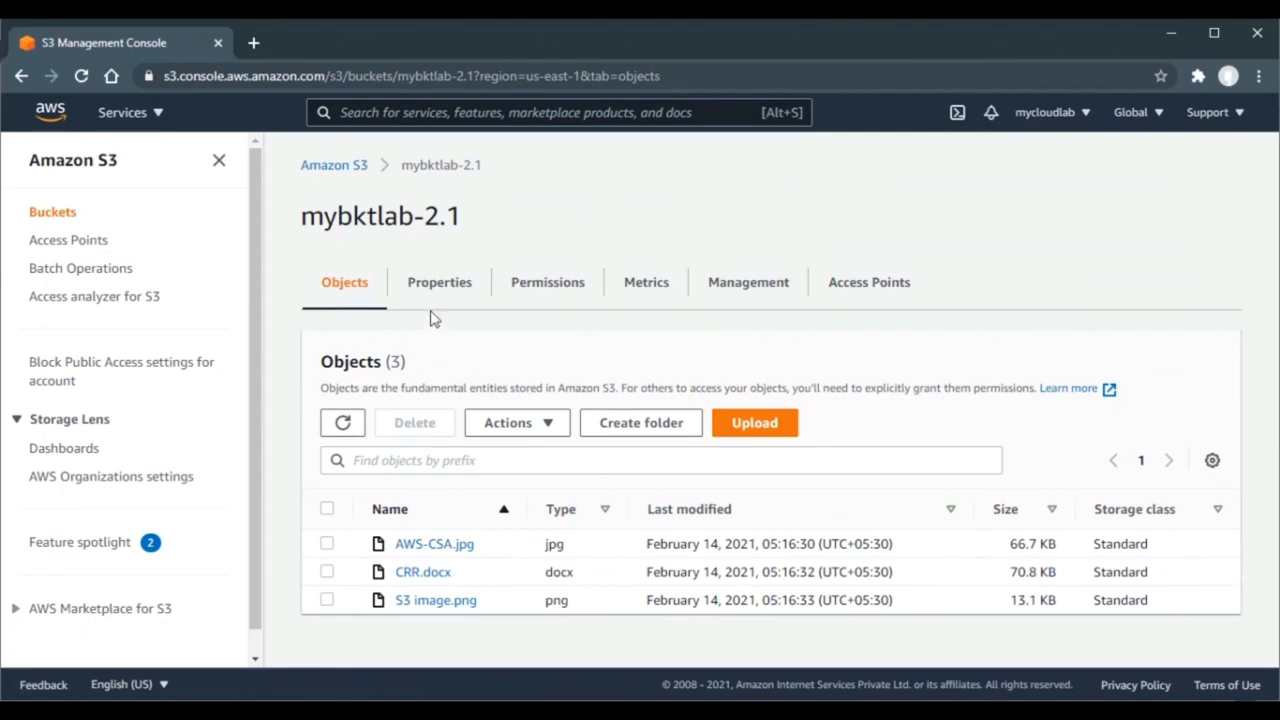
click(437, 284)
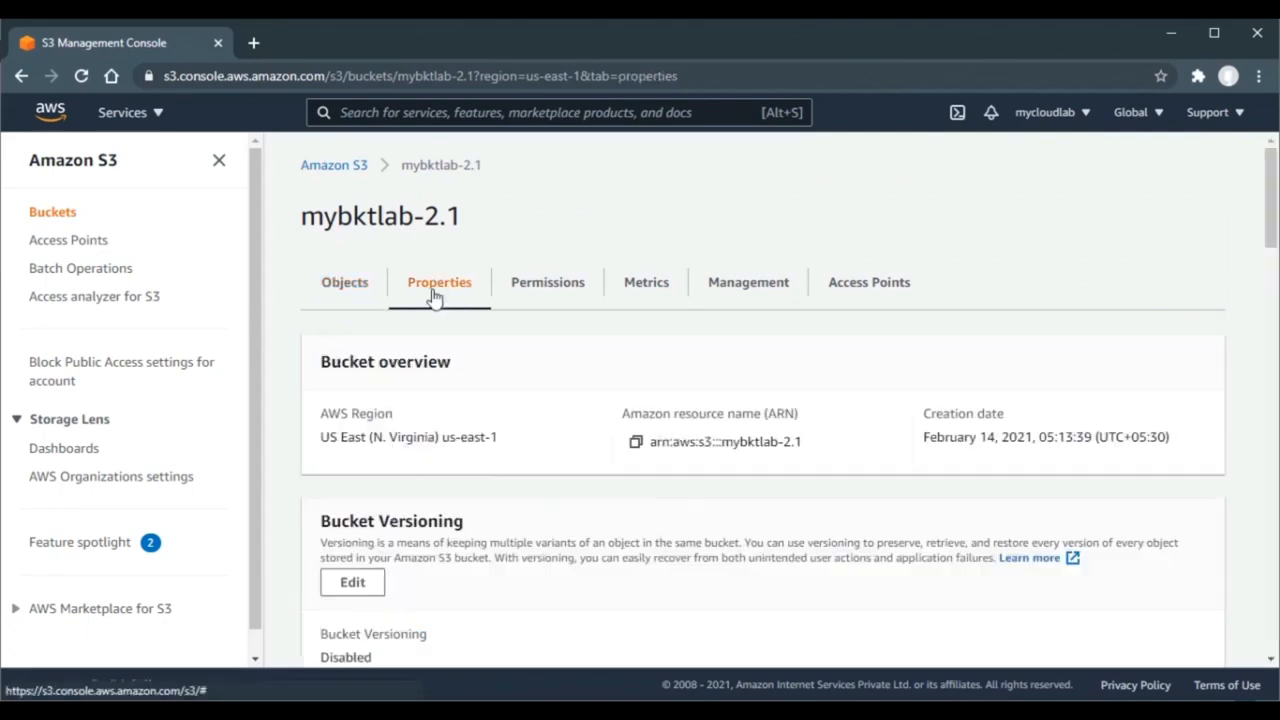
scroll(432, 296, down, 6)
scroll(432, 289, down, 8)
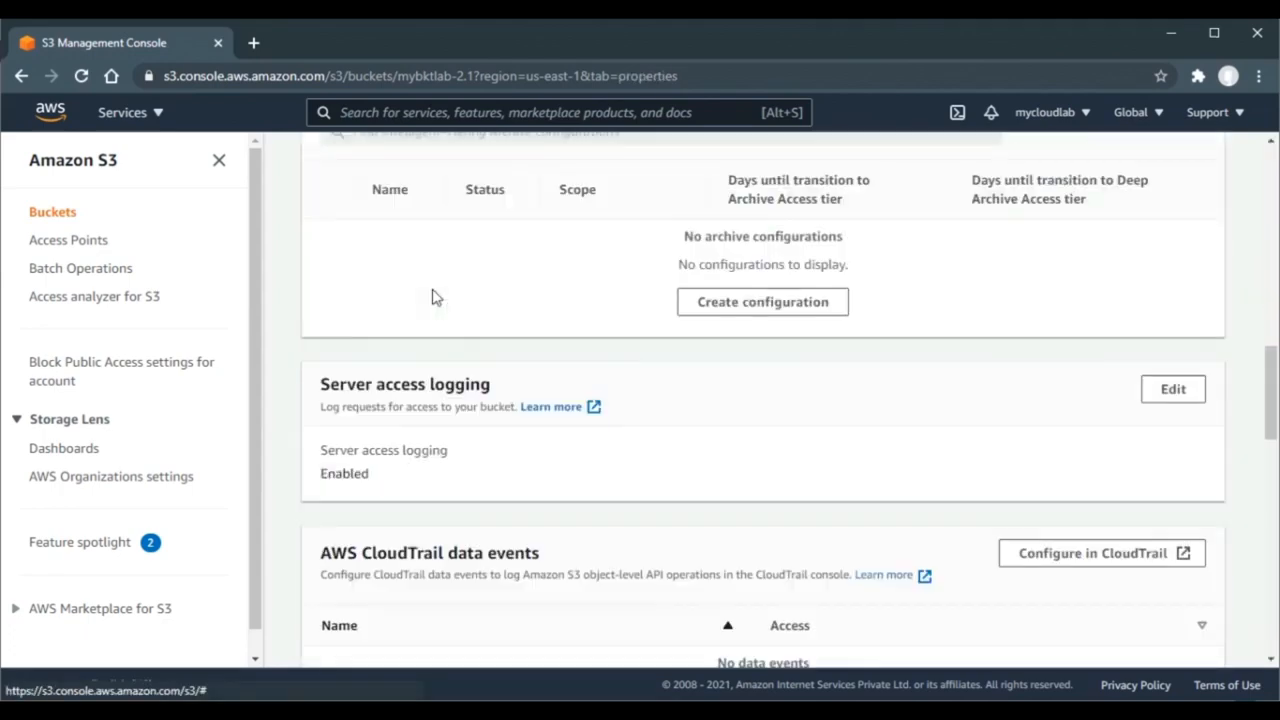
scroll(432, 296, down, 7)
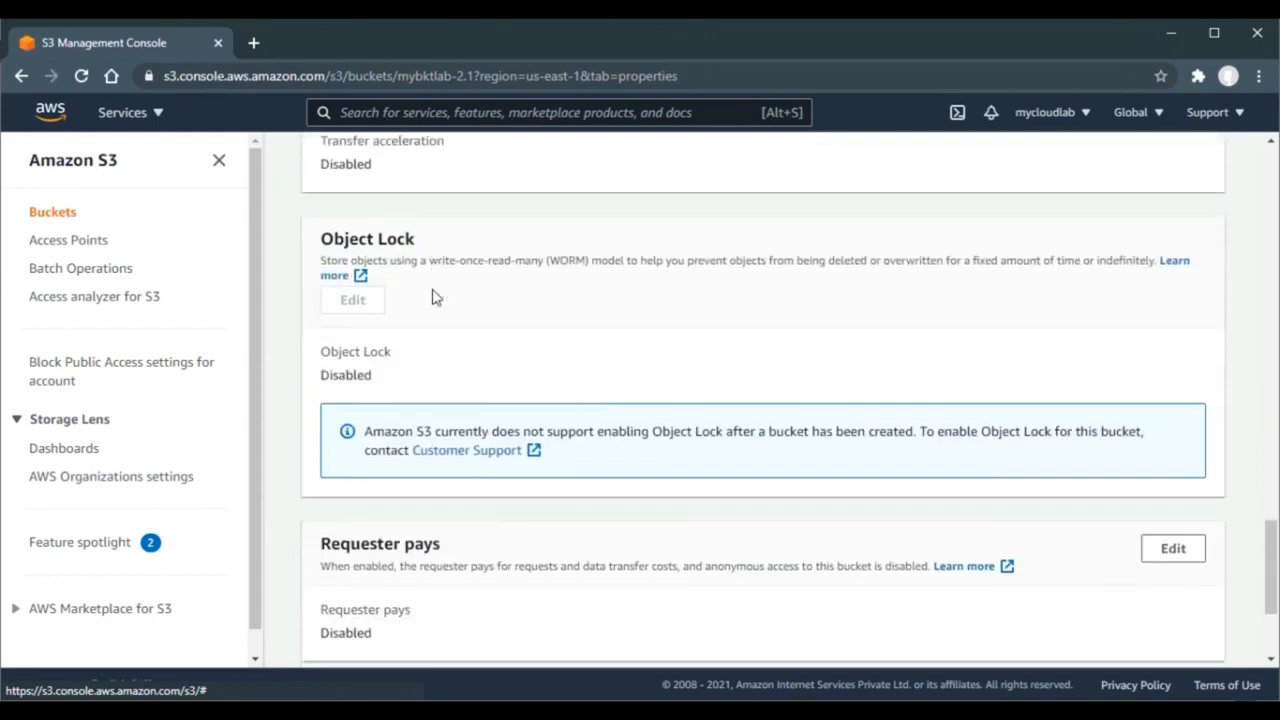
scroll(432, 296, down, 2)
scroll(432, 296, up, 15)
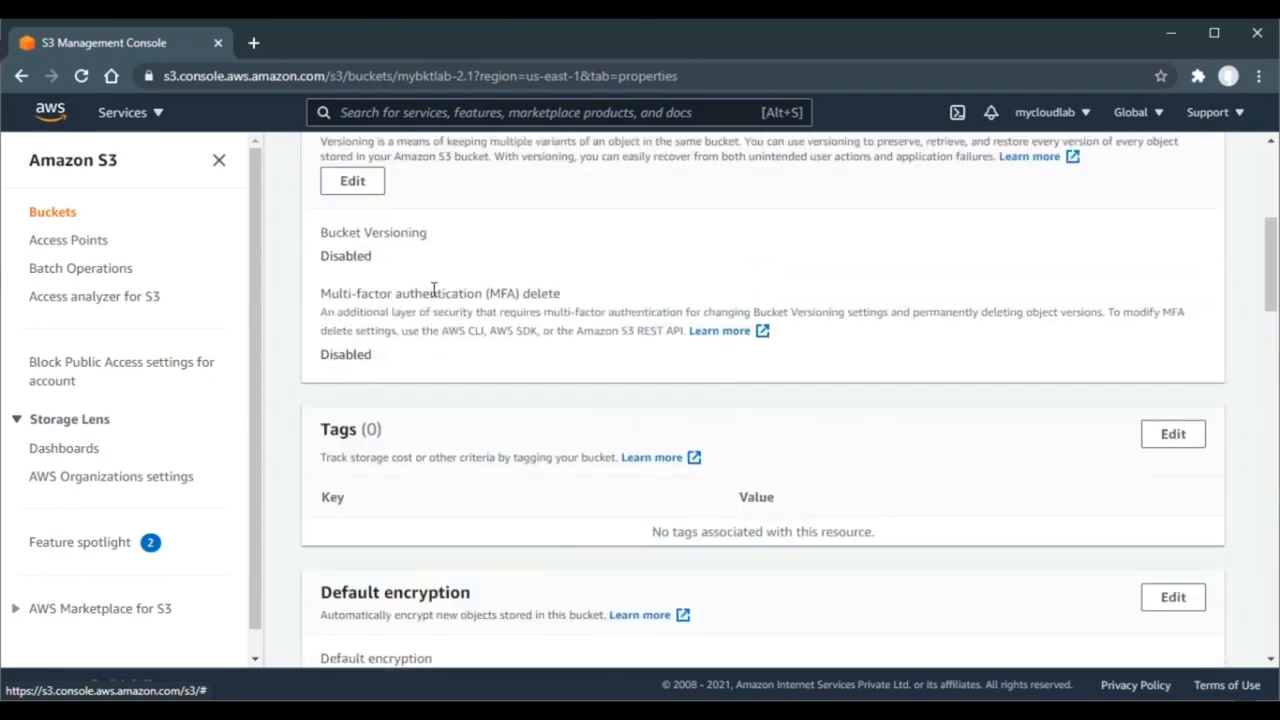
scroll(432, 296, up, 5)
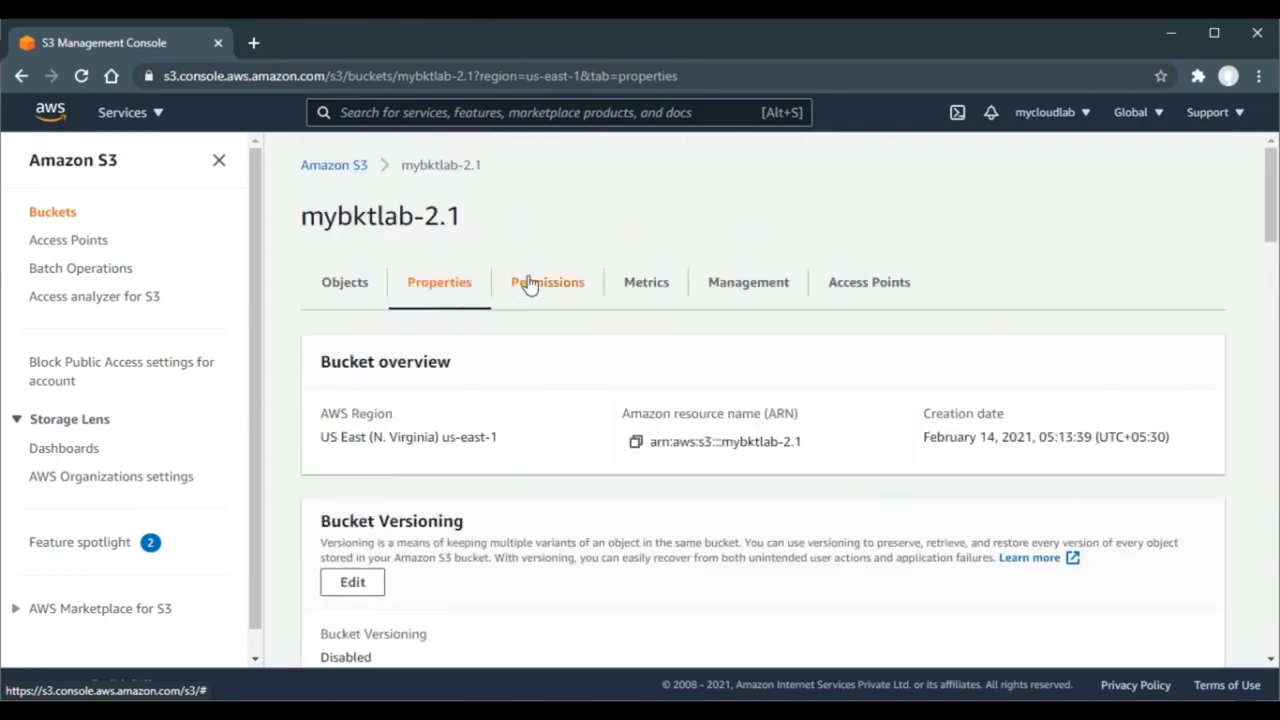
- Review mybktlab-2.1's permissions: Block Public Access all on and no bucket policy
click(529, 283)
scroll(531, 283, down, 1)
scroll(529, 283, down, 12)
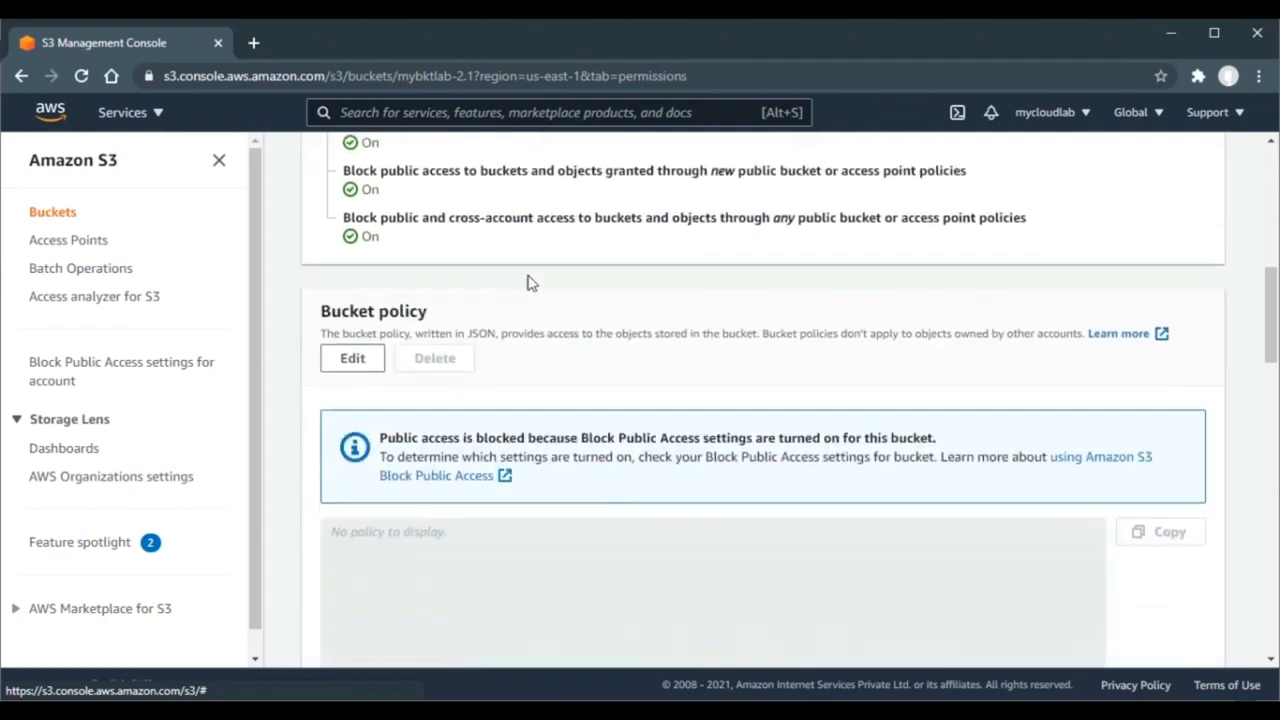
scroll(529, 283, down, 4)
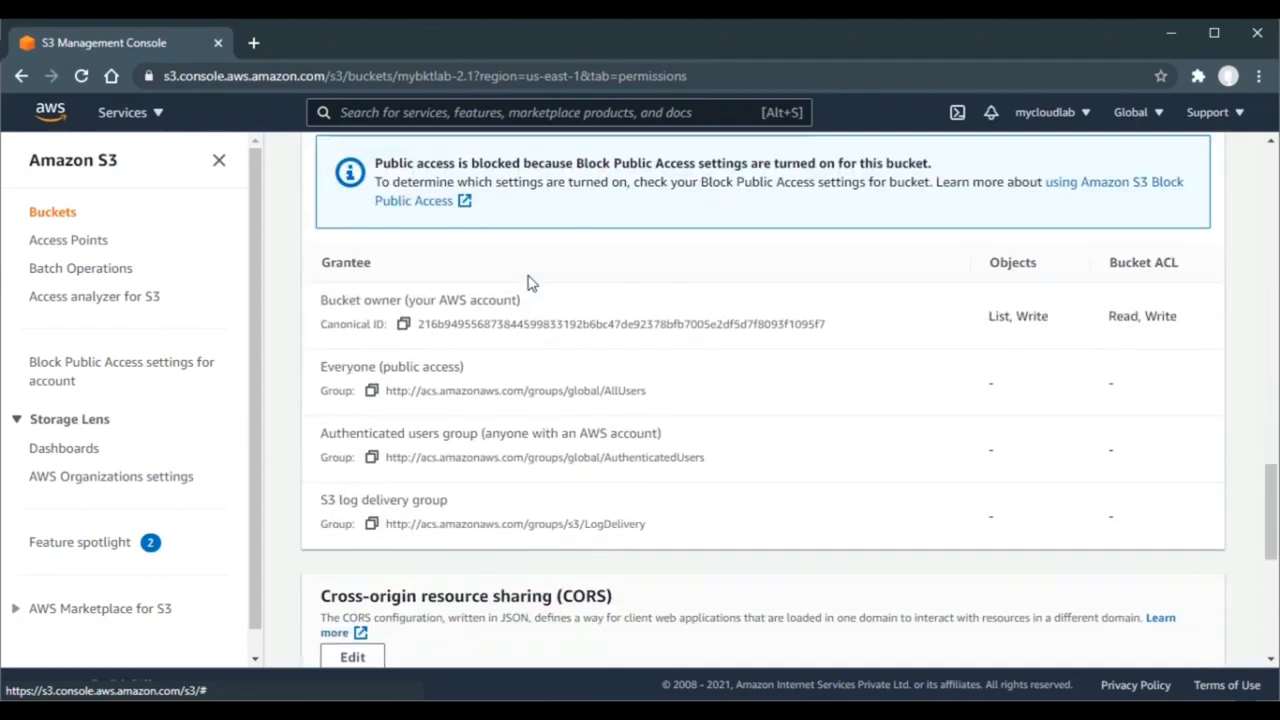
scroll(529, 283, up, 1)
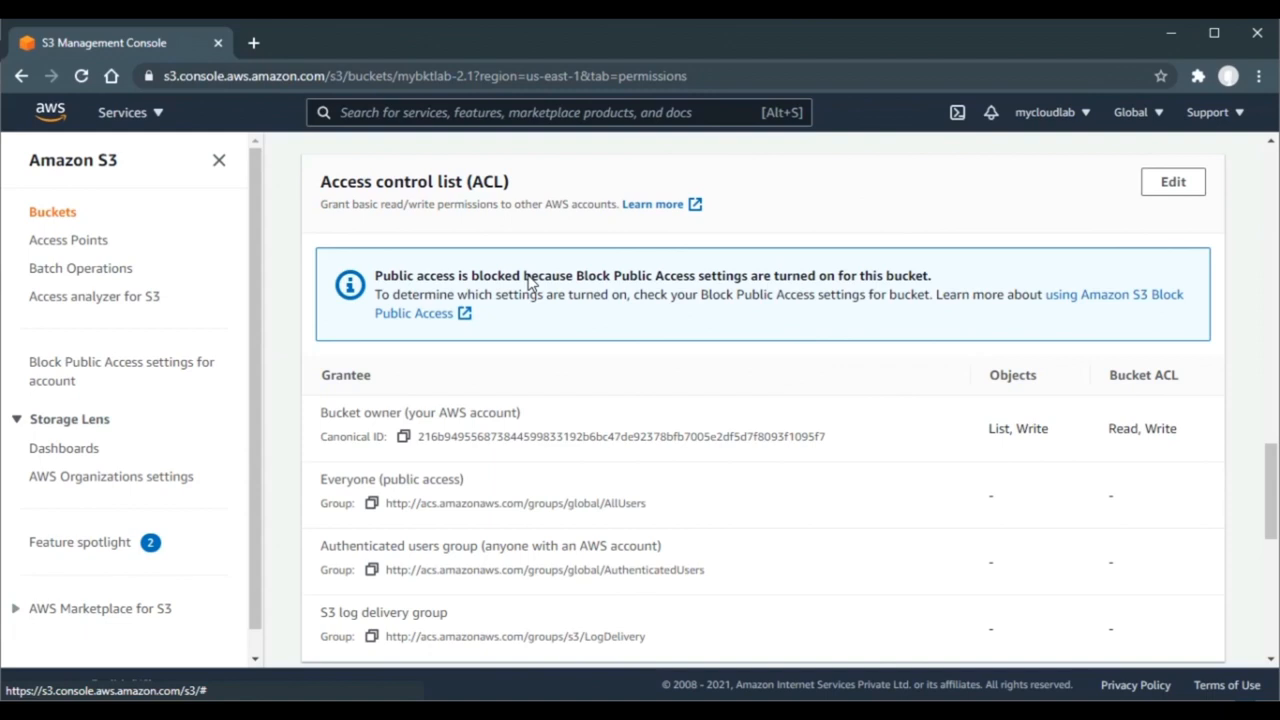
scroll(530, 283, down, 1)
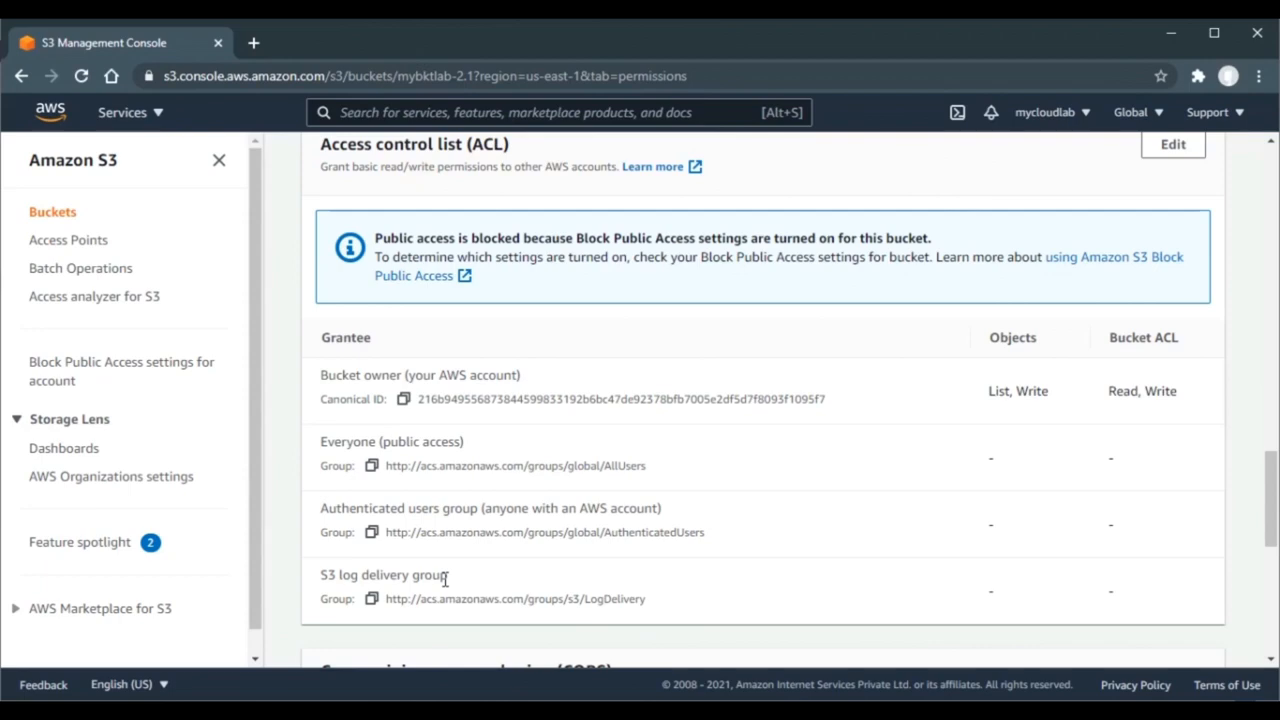
scroll(445, 580, up, 10)
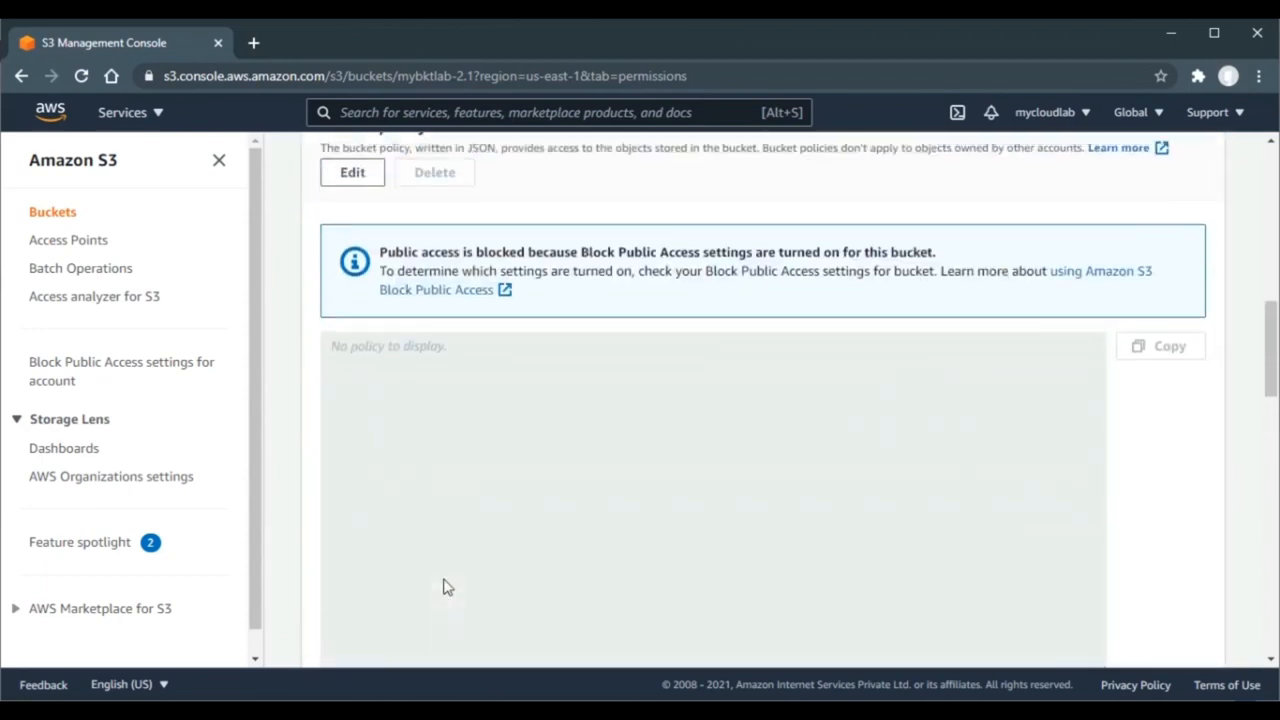
scroll(445, 580, up, 3)
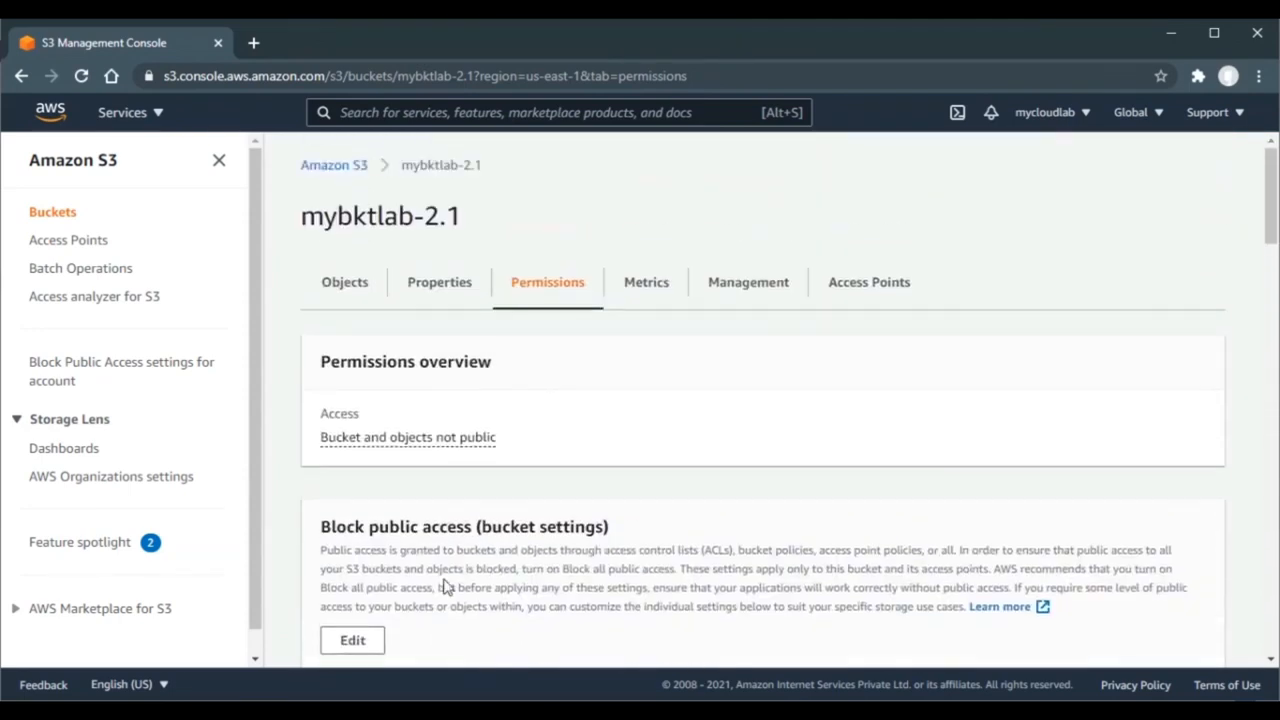
- Check mybktlab-access-logs-1.1's permissions: not public, with write access for the S3 log delivery group
click(342, 166)
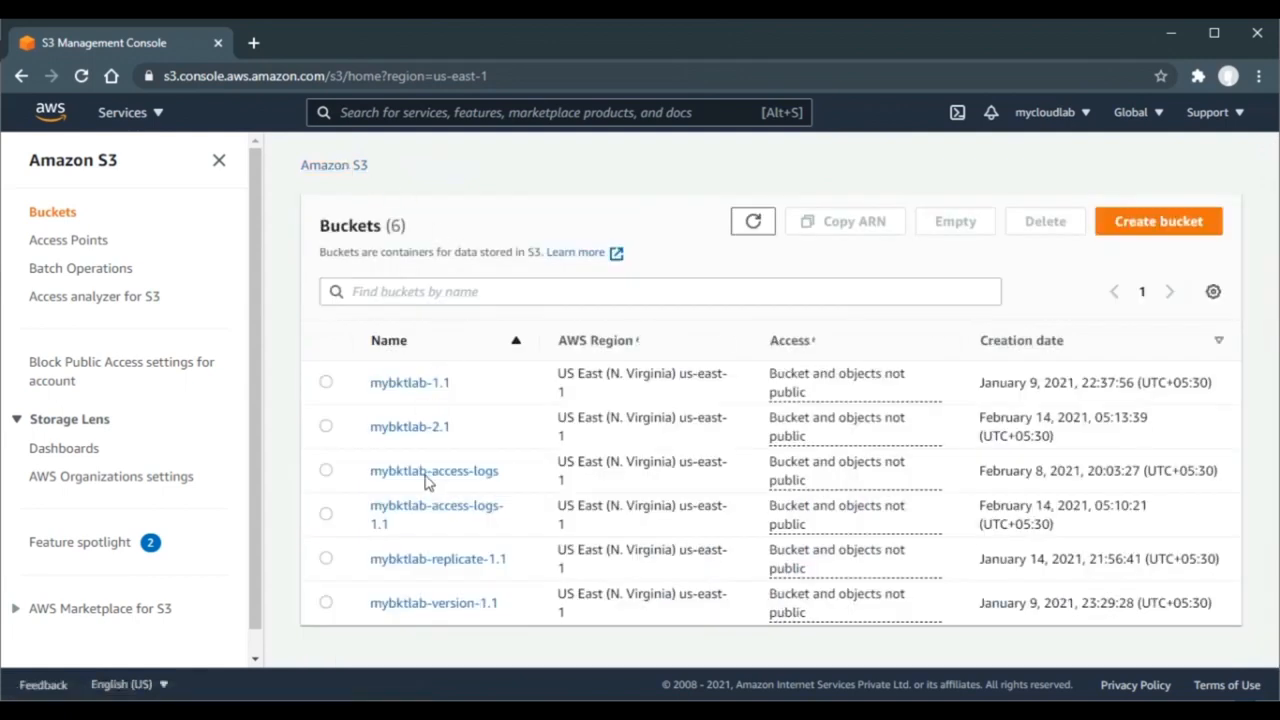
click(418, 511)
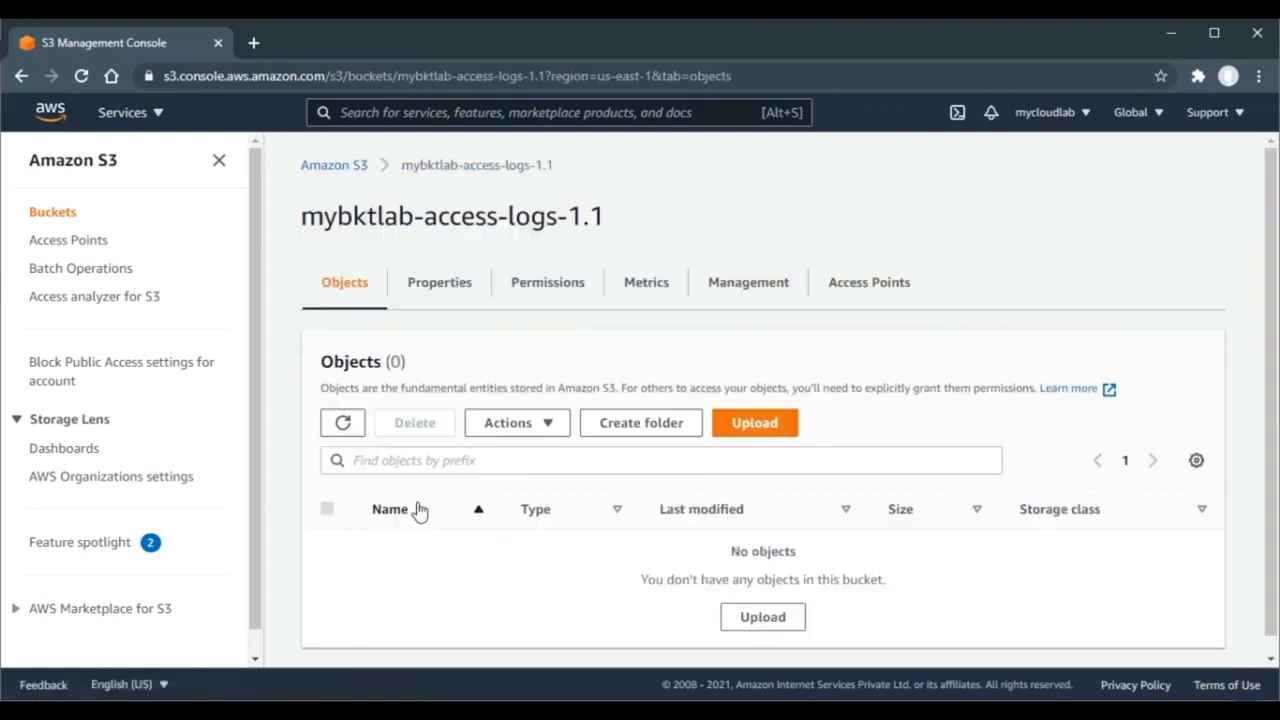
click(557, 303)
scroll(557, 303, down, 8)
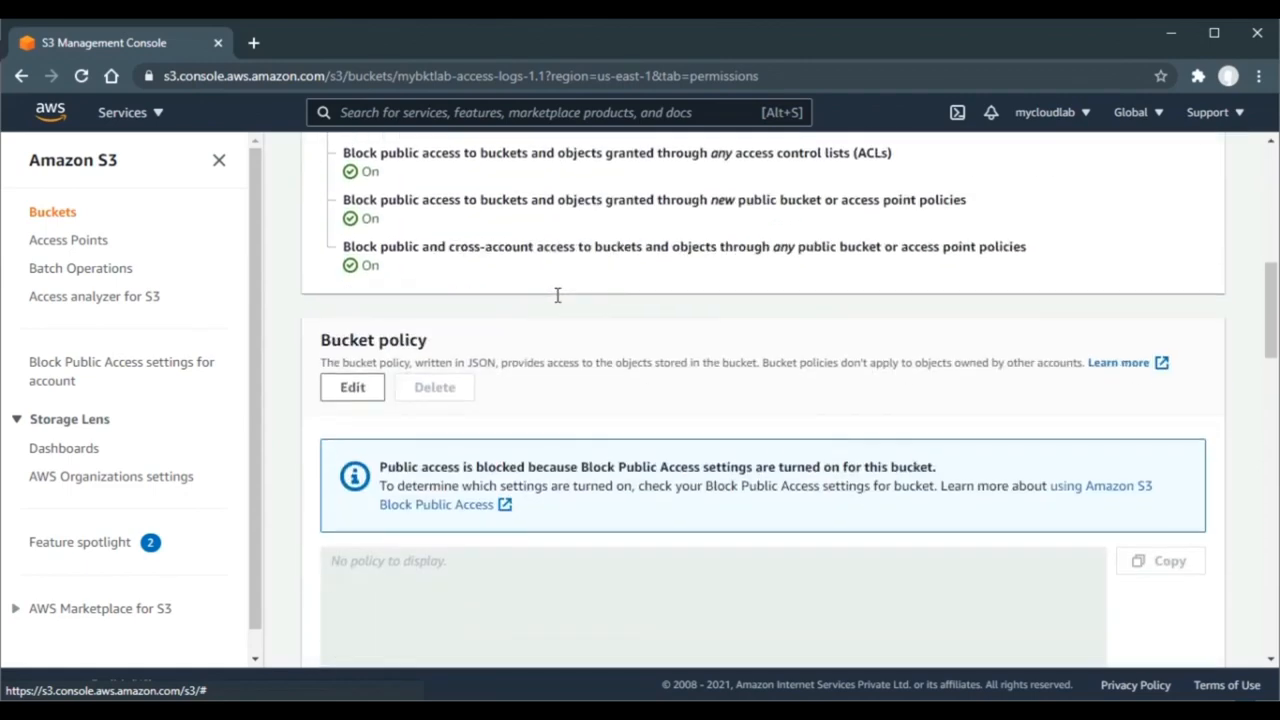
scroll(557, 303, down, 10)
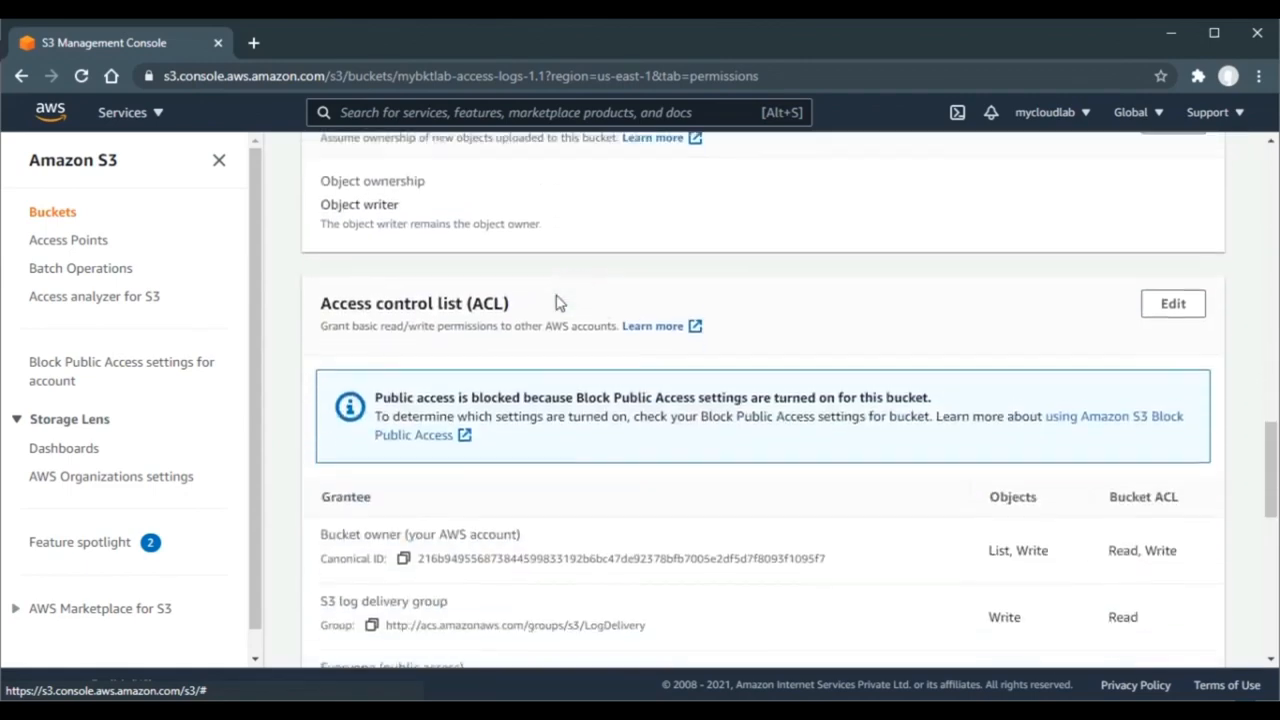
scroll(557, 300, down, 3)
scroll(557, 300, up, 1)
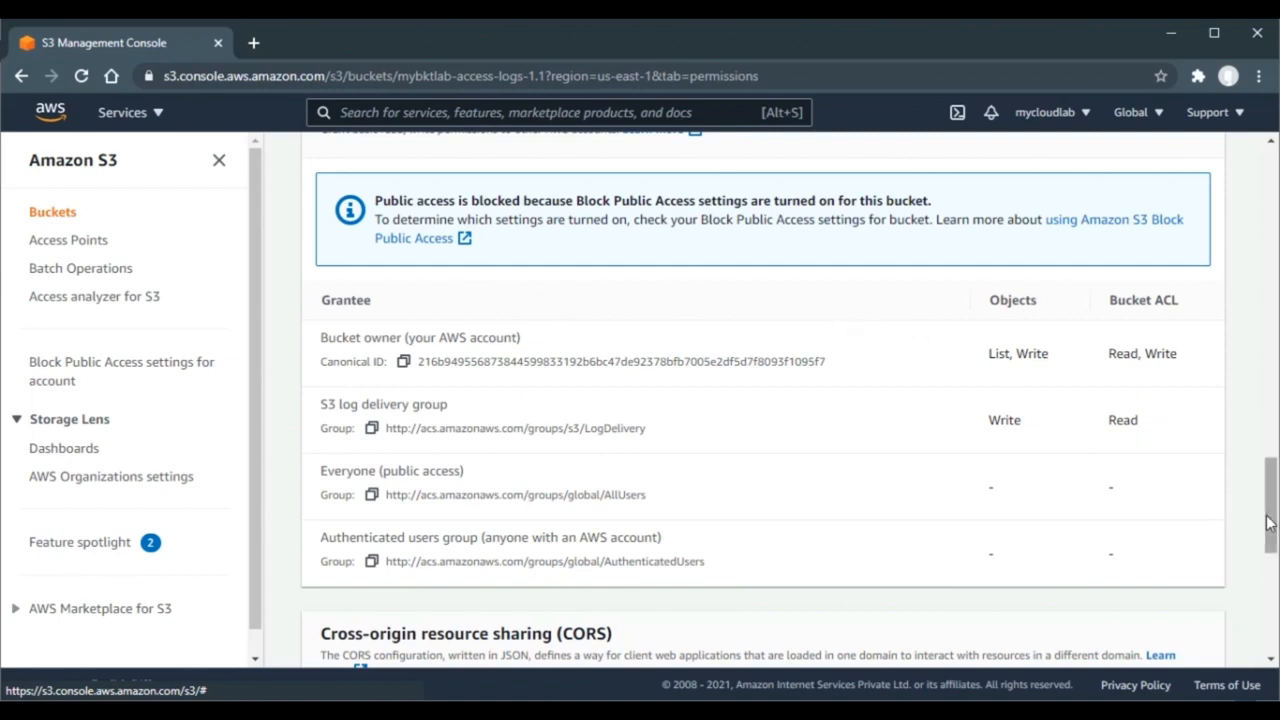
drag(1271, 527, 1273, 180)
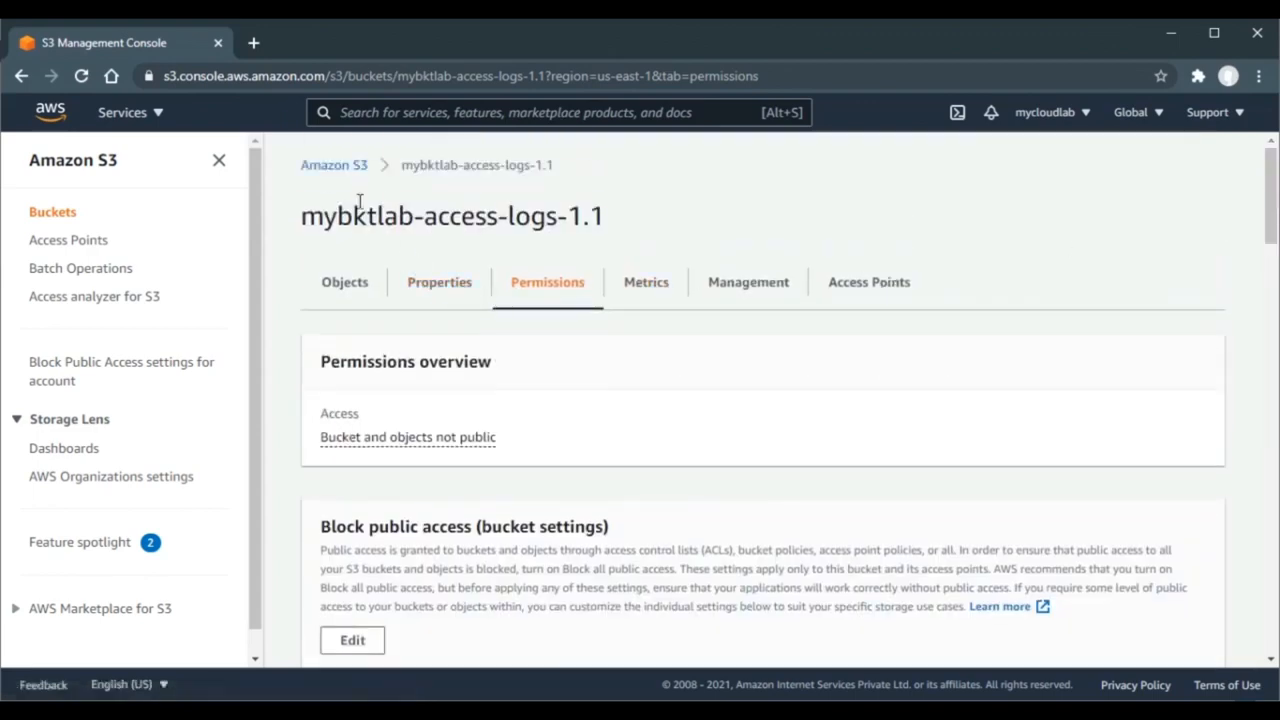
- Open the mybktlab-1.1/ folder of 201 log objects in the mybktlab-access-logs bucket
click(343, 172)
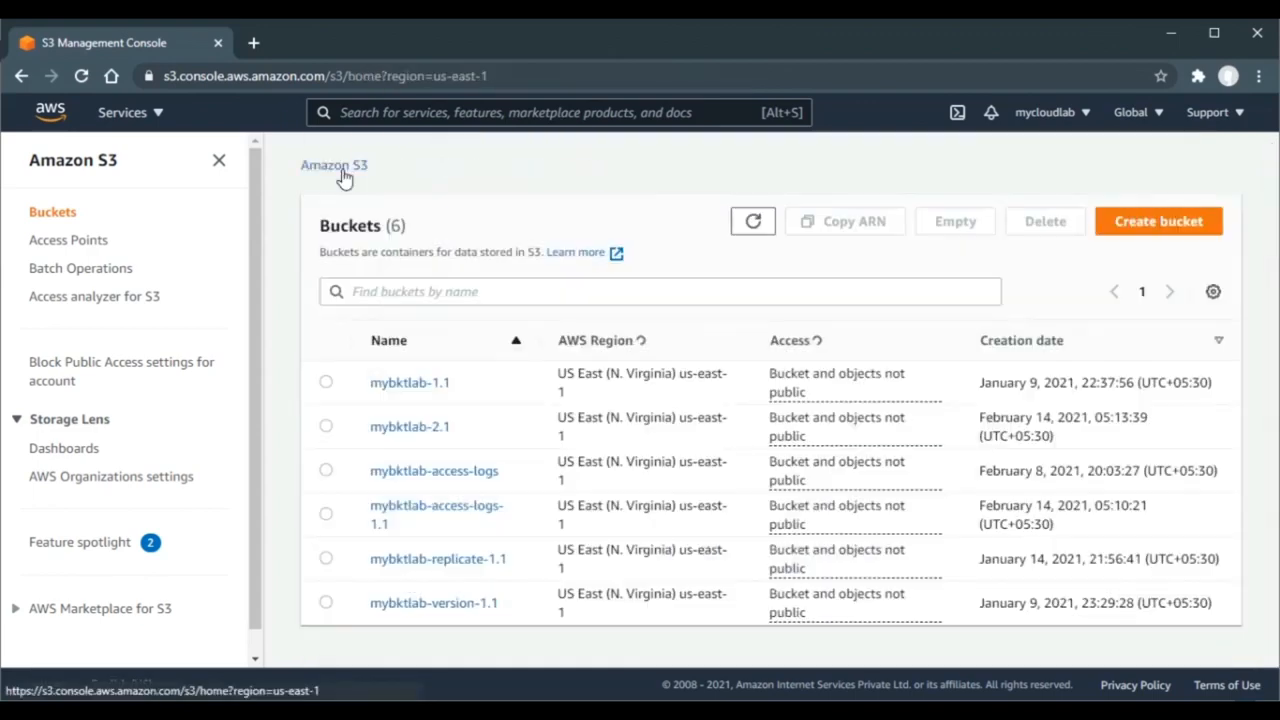
click(405, 477)
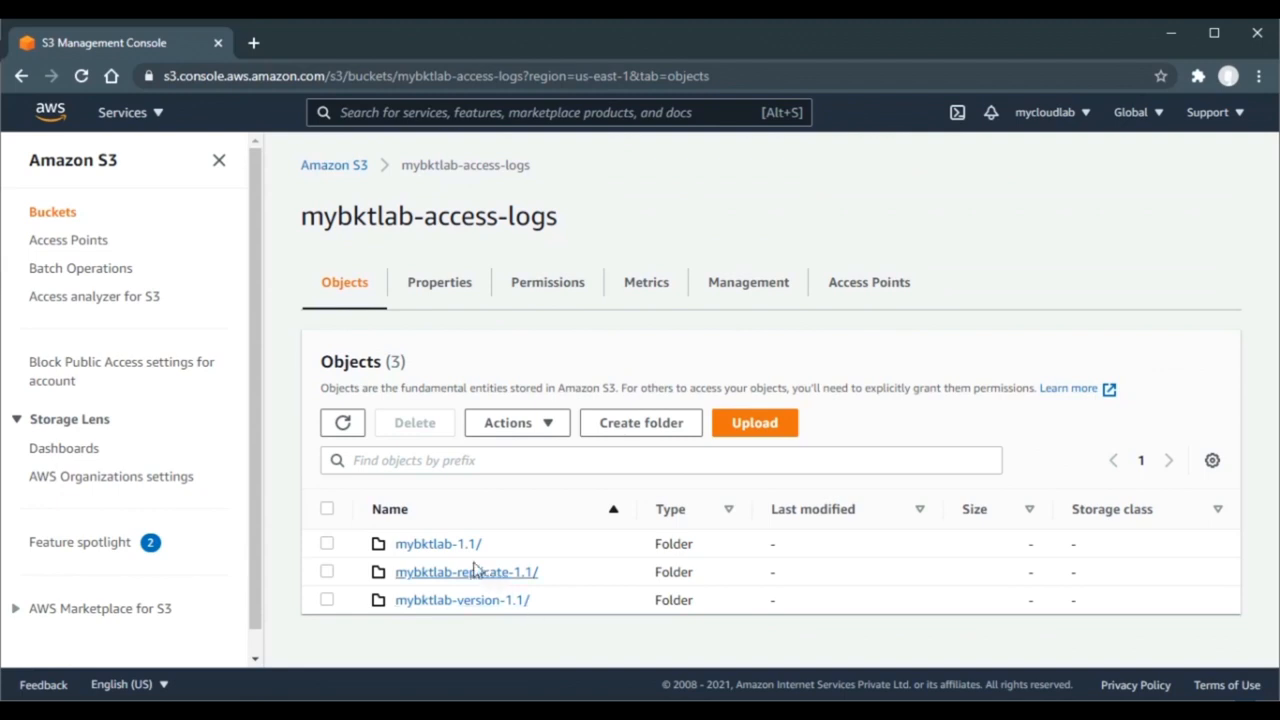
click(447, 546)
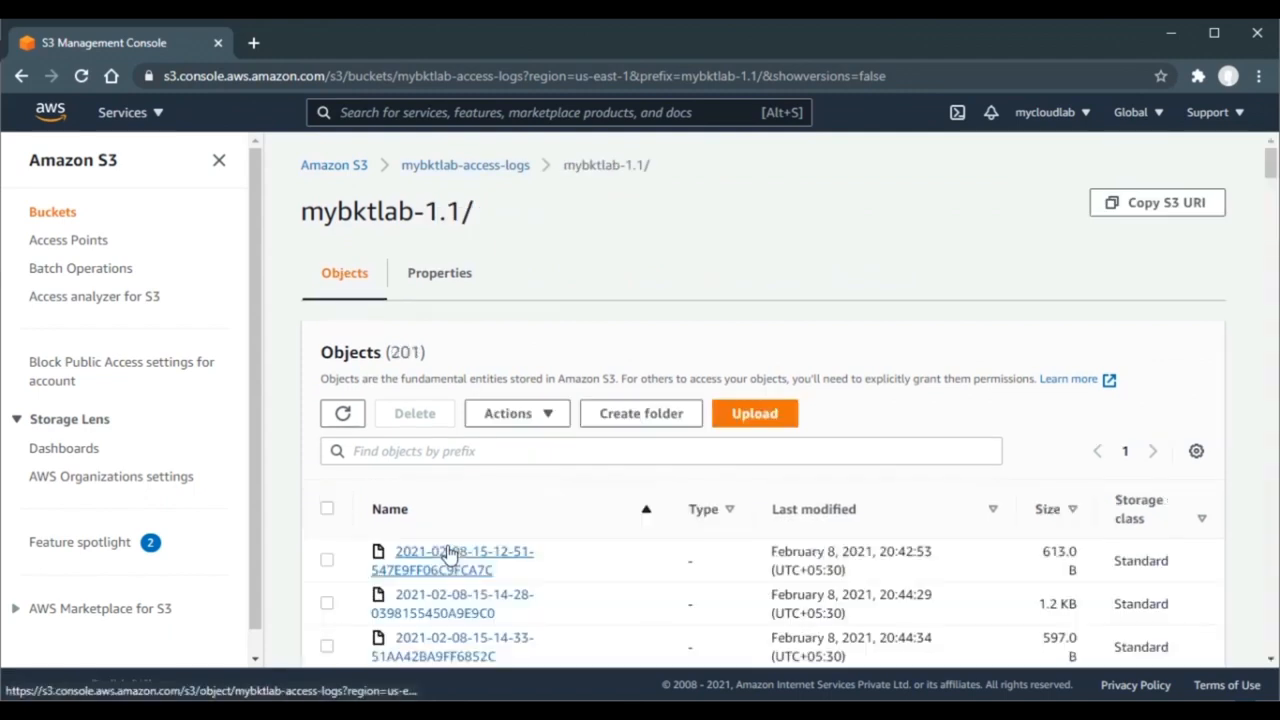
scroll(1025, 246, down, 1)
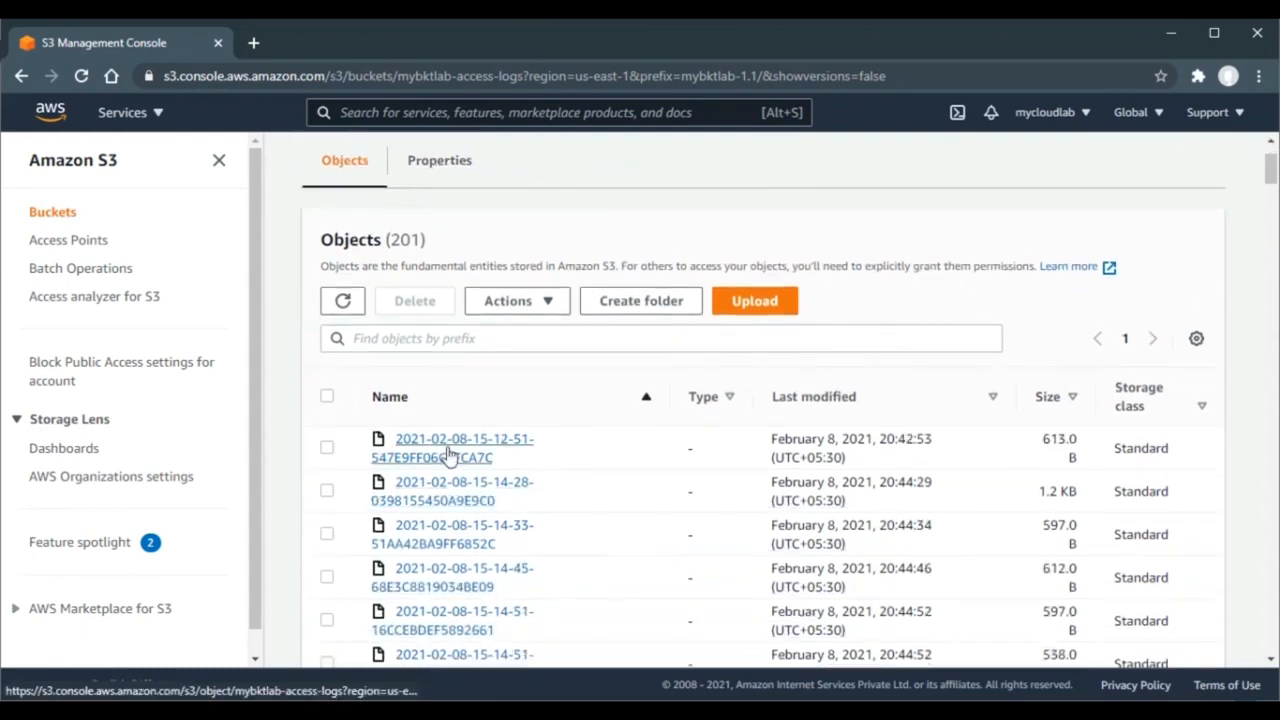
click(448, 455)
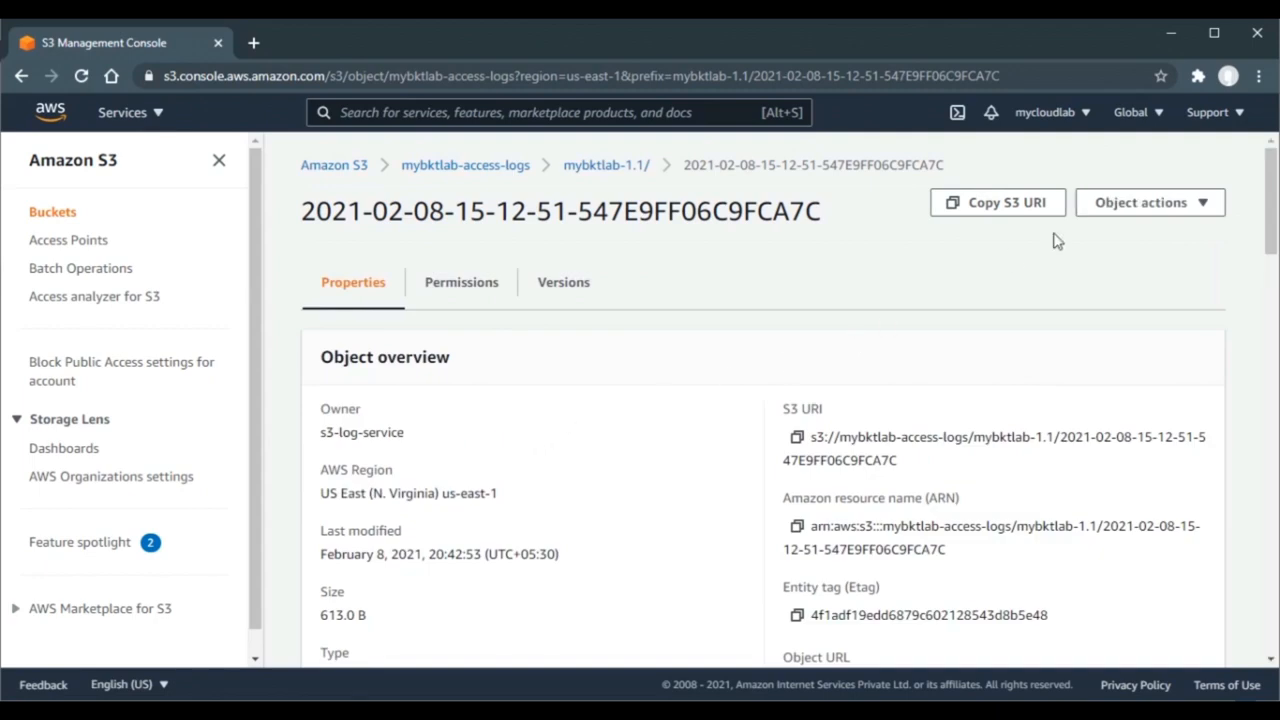
click(1172, 205)
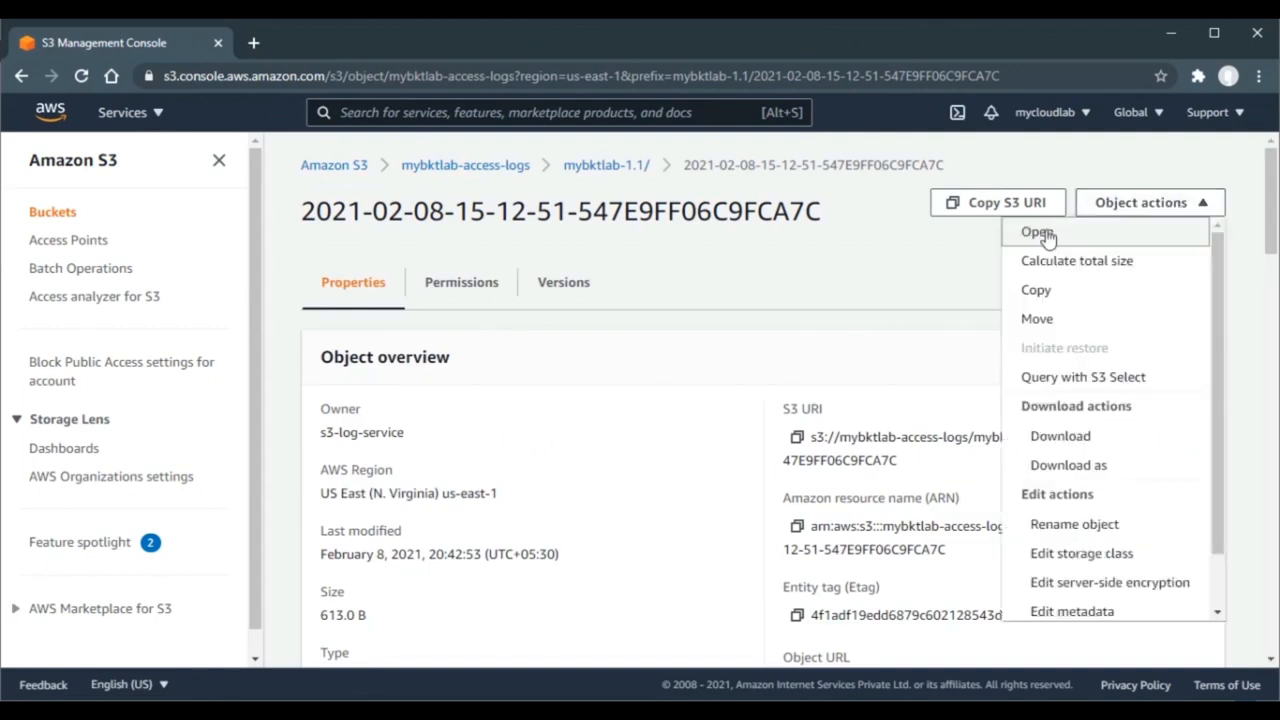
click(1041, 437)
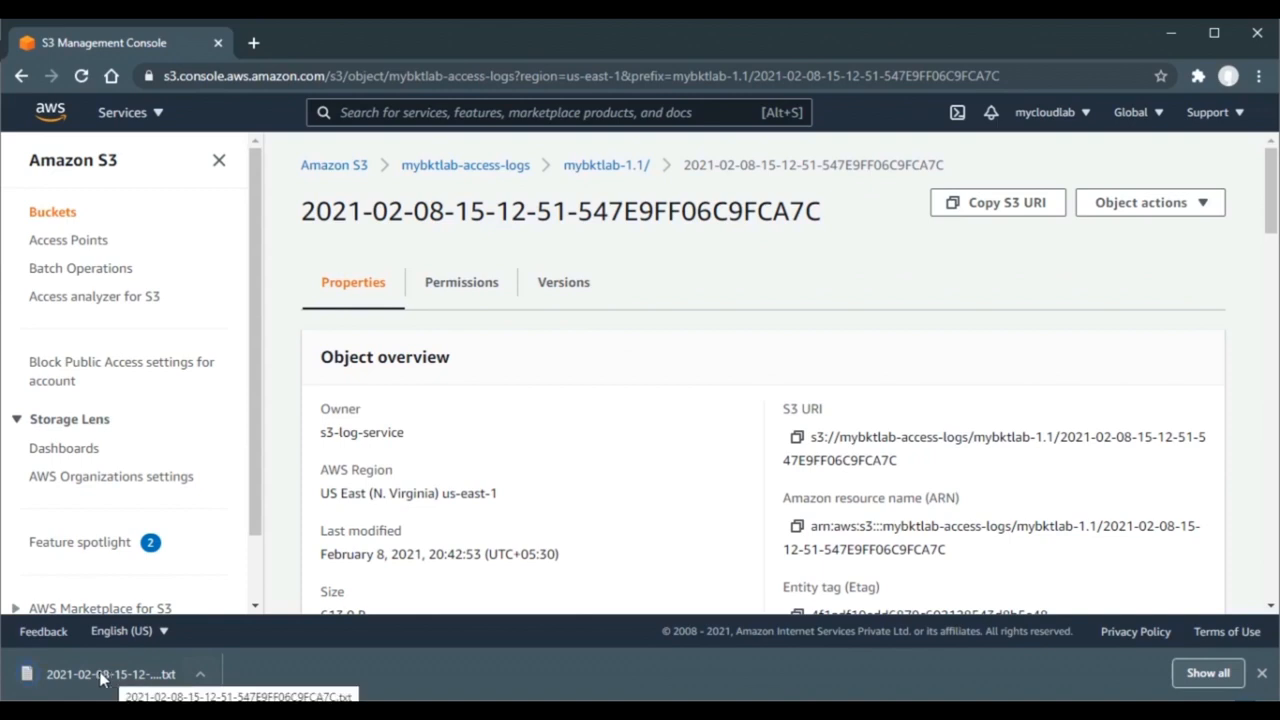
click(101, 676)
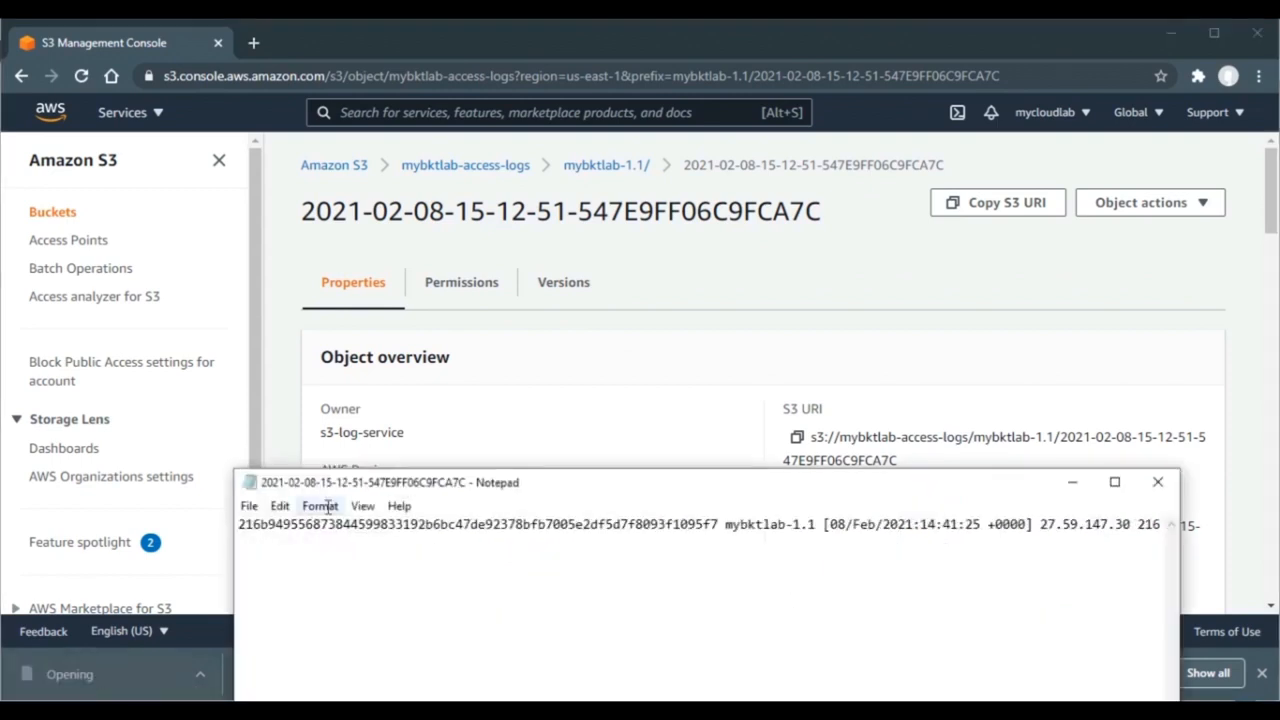
- Maximize Notepad and highlight the owner ID, timestamp, bucket name mybktlab-1.1 and requester IP
click(1114, 482)
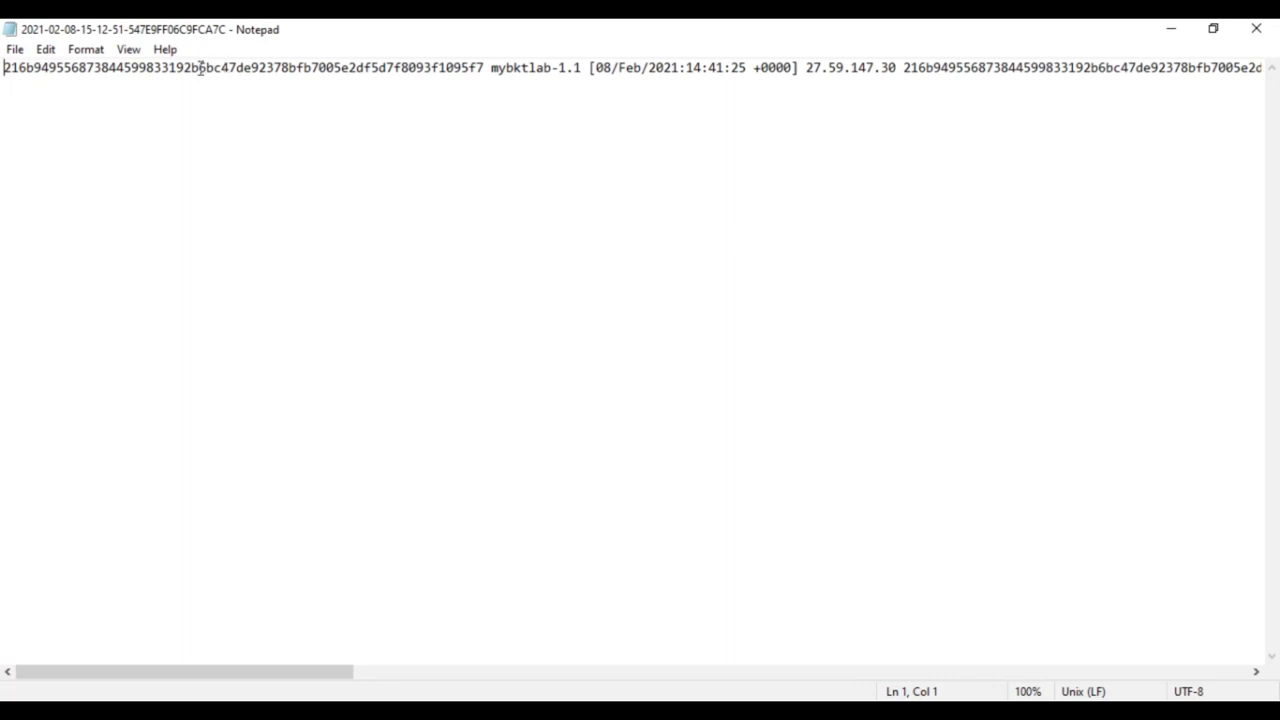
double_click(166, 67)
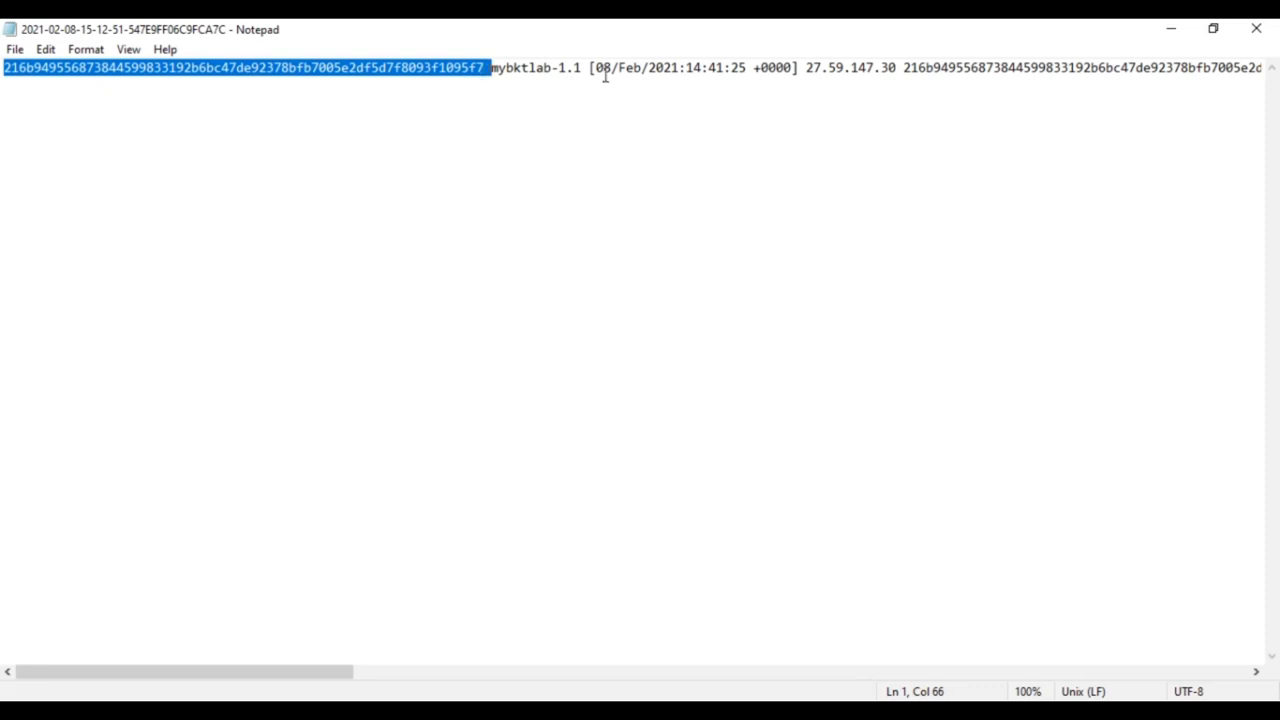
drag(595, 68, 741, 68)
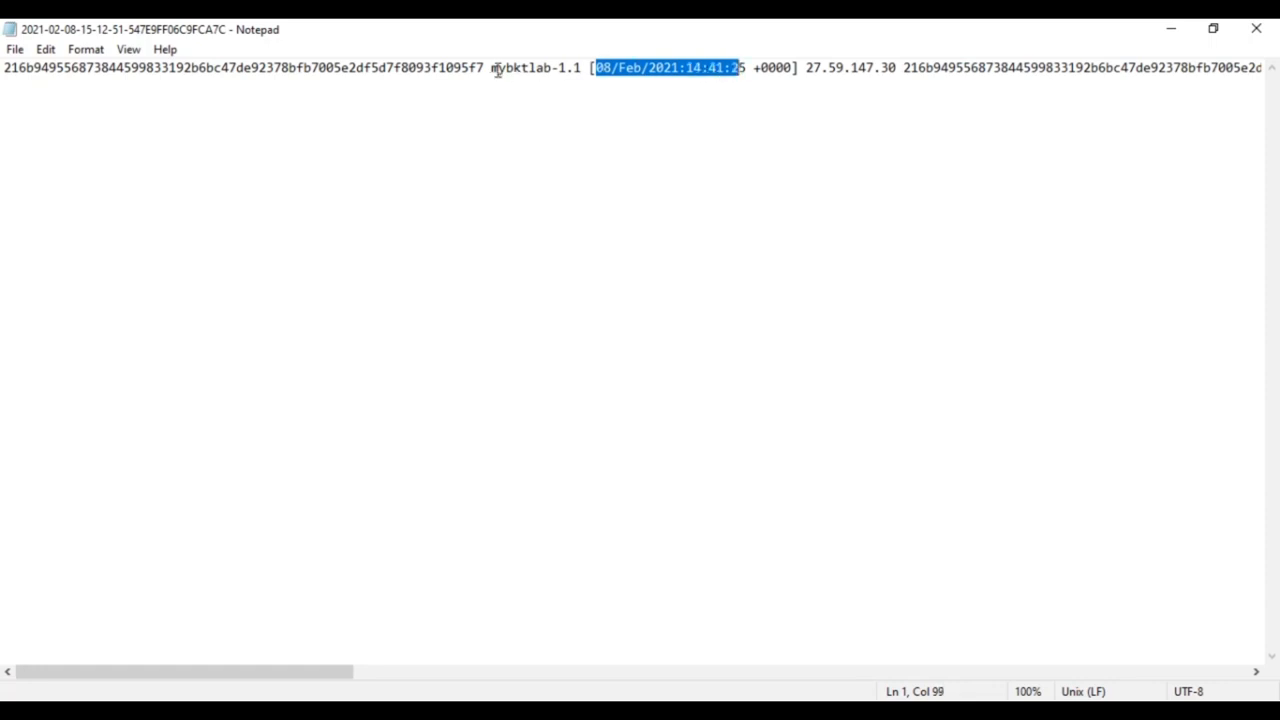
drag(494, 70, 581, 75)
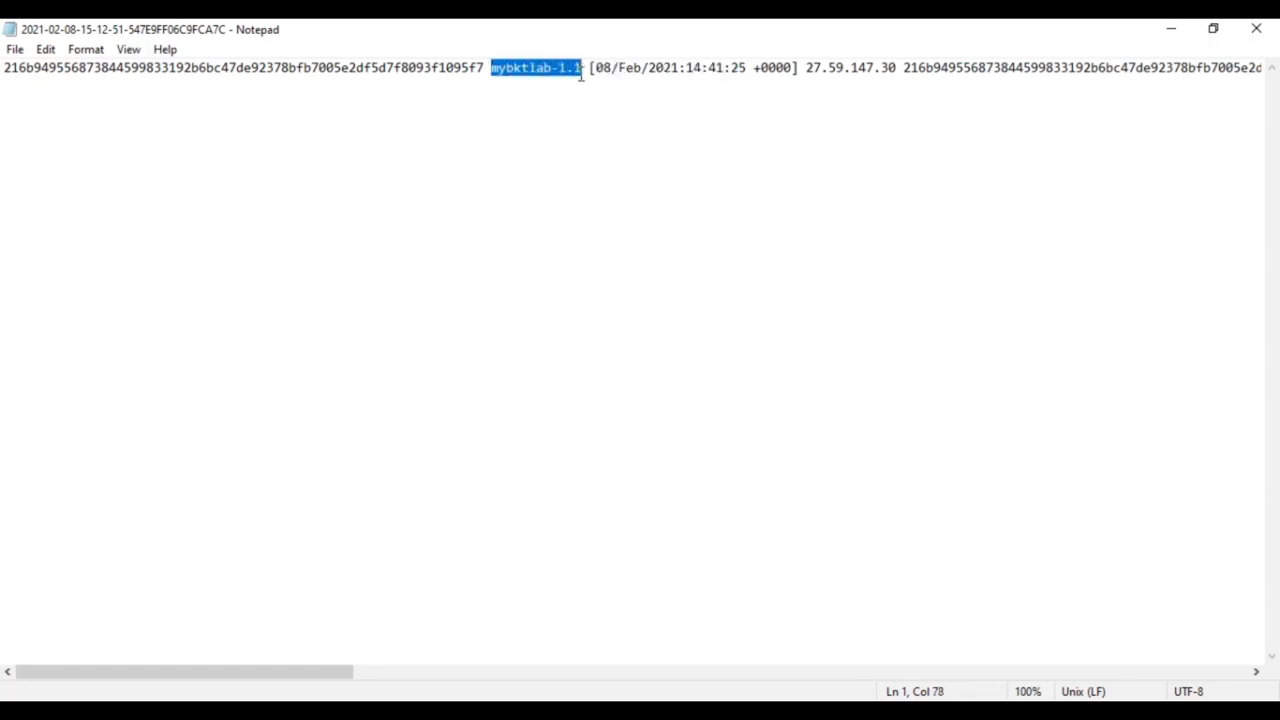
click(754, 128)
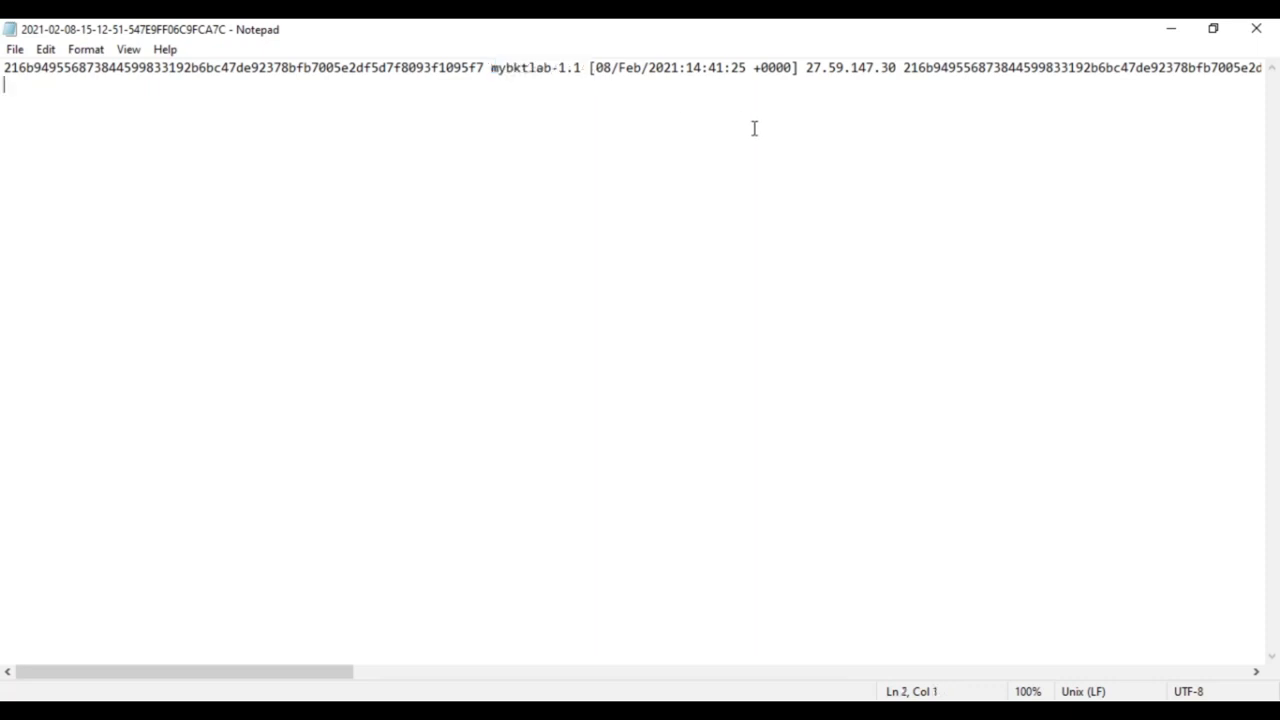
click(806, 67)
drag(808, 67, 895, 71)
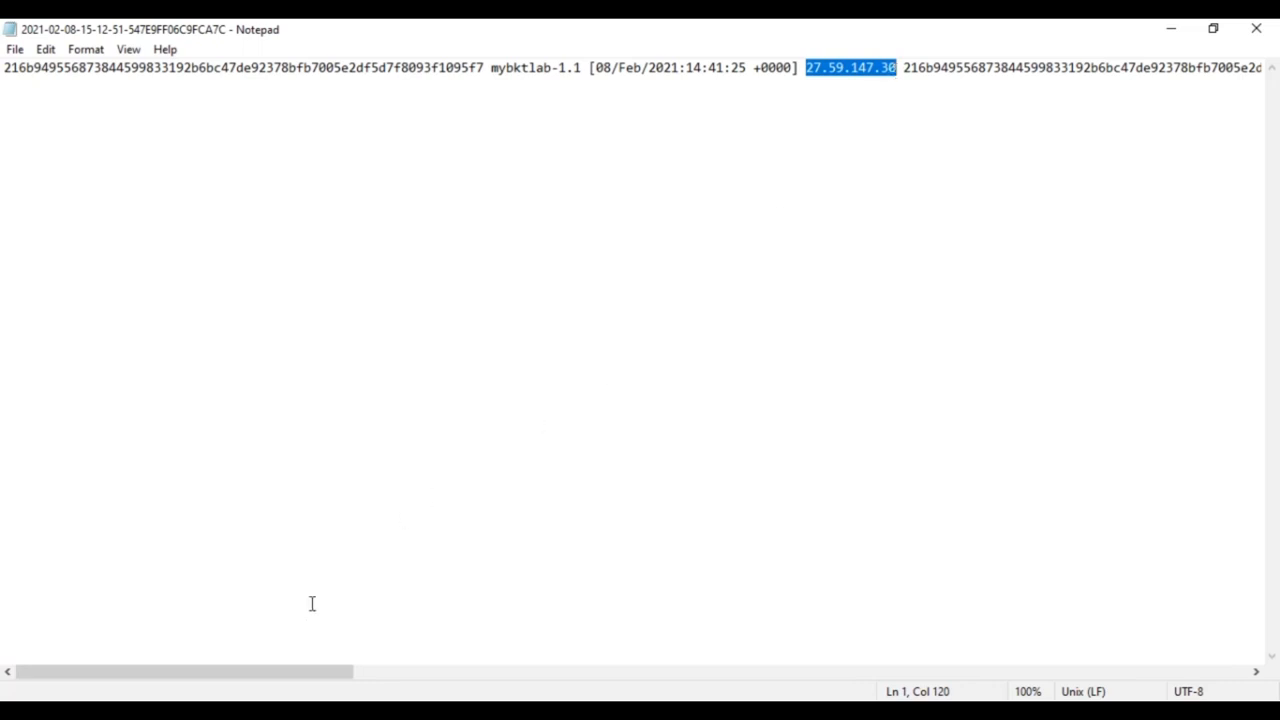
drag(223, 677, 474, 677)
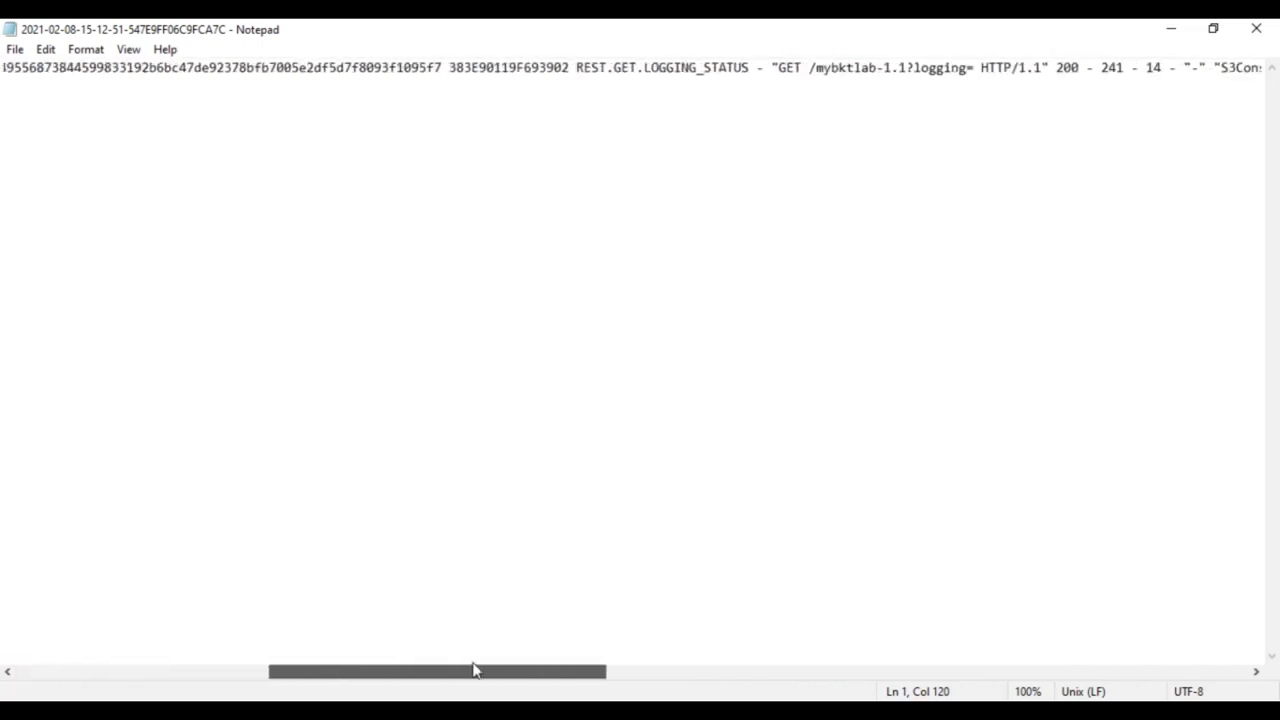
- Highlight the request ID, REST.GET.LOGGING_STATUS, status 200 and 14 bytes, then advance to the encryption slide
double_click(515, 68)
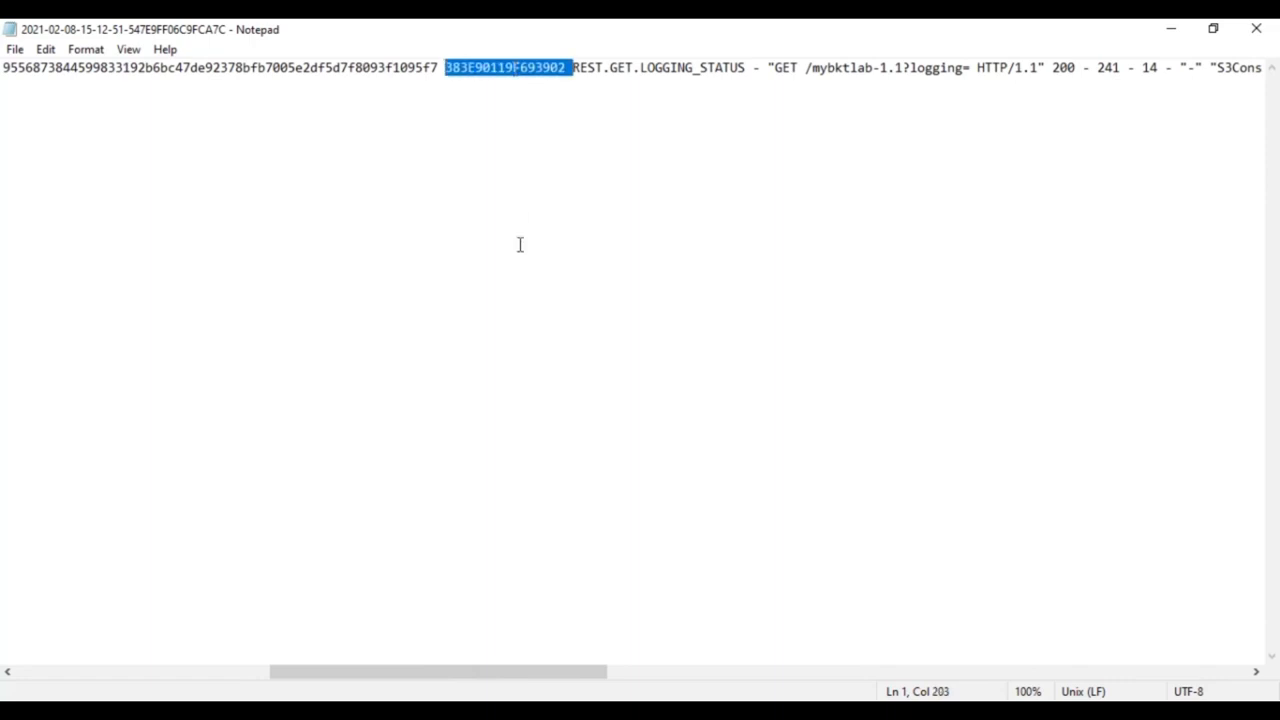
drag(573, 67, 747, 72)
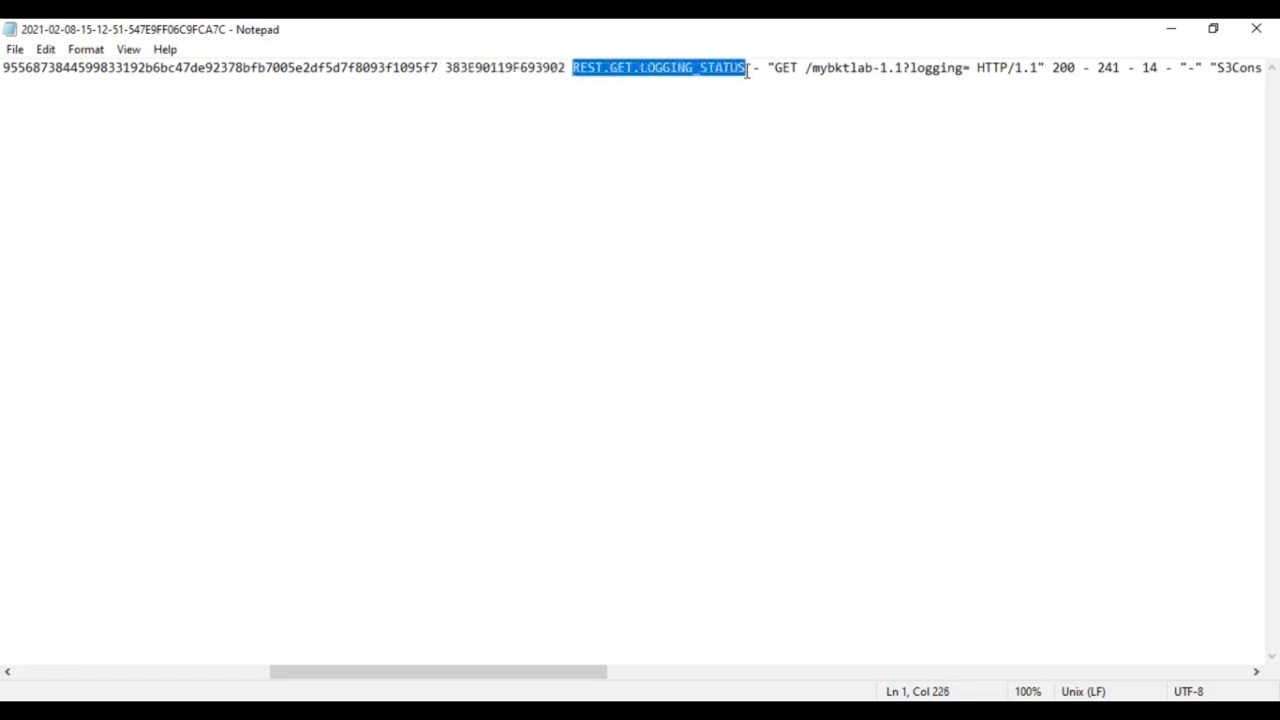
click(689, 286)
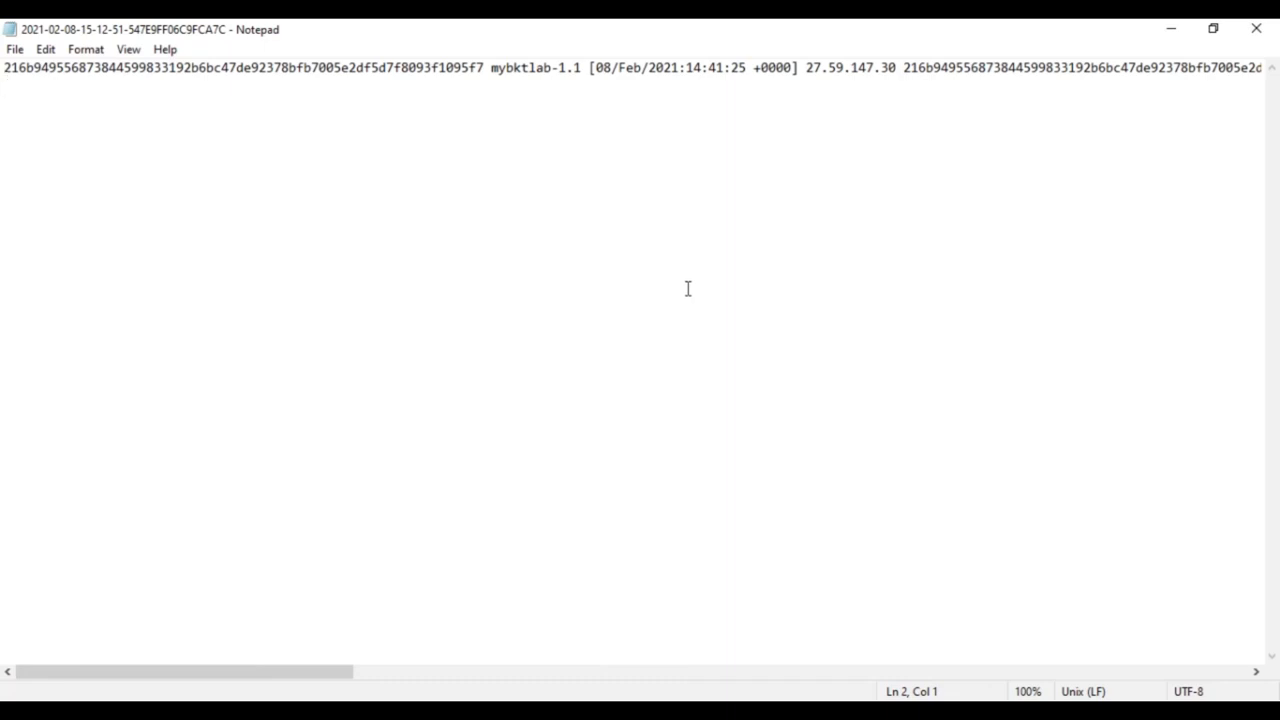
drag(350, 673, 712, 684)
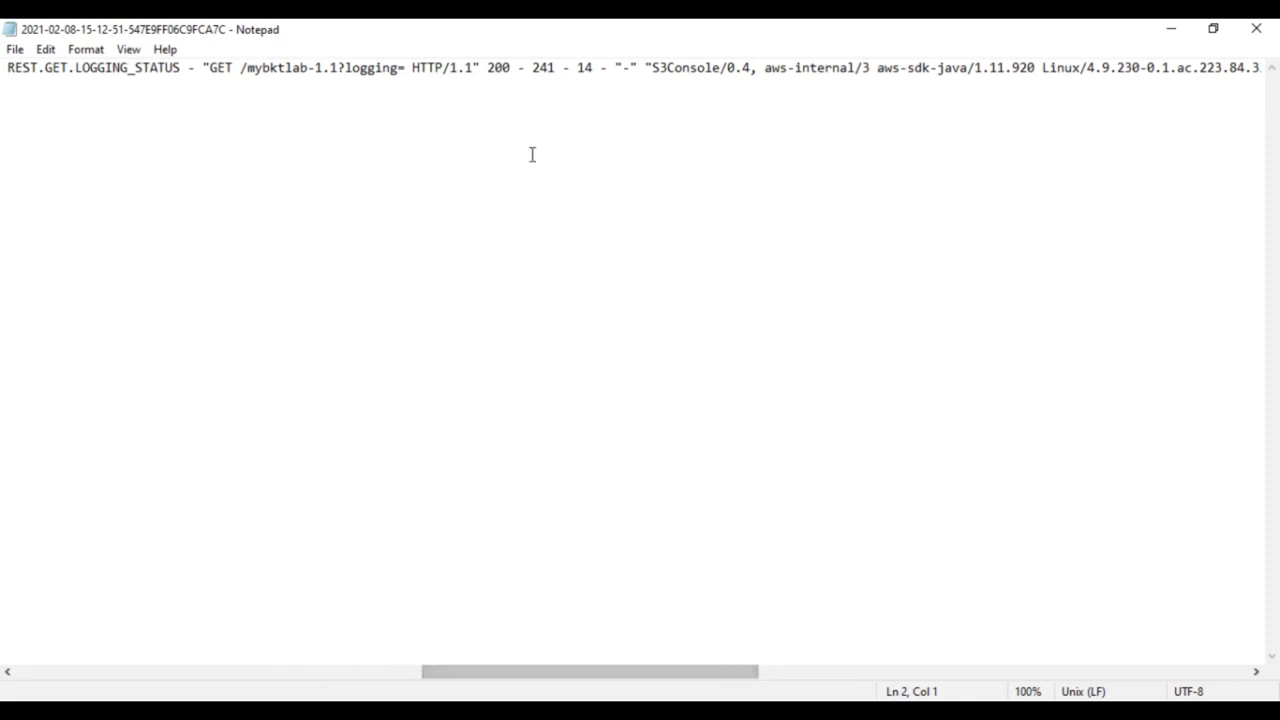
double_click(498, 68)
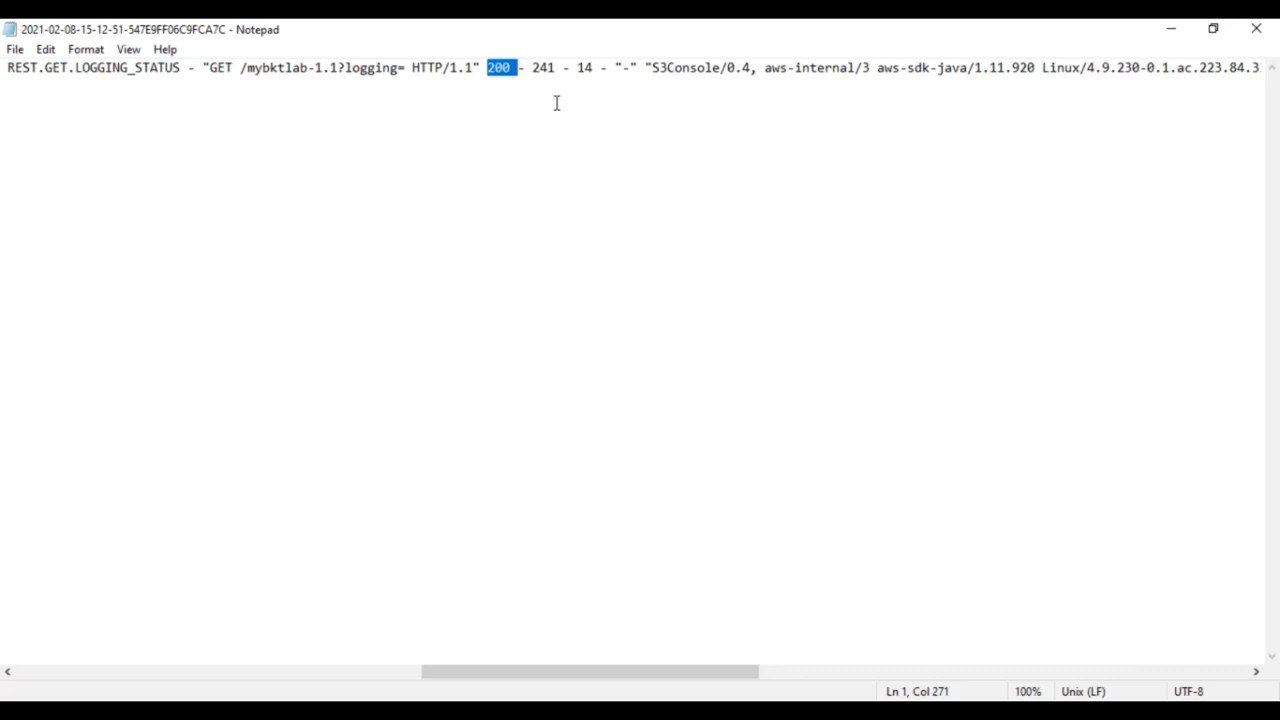
double_click(584, 68)
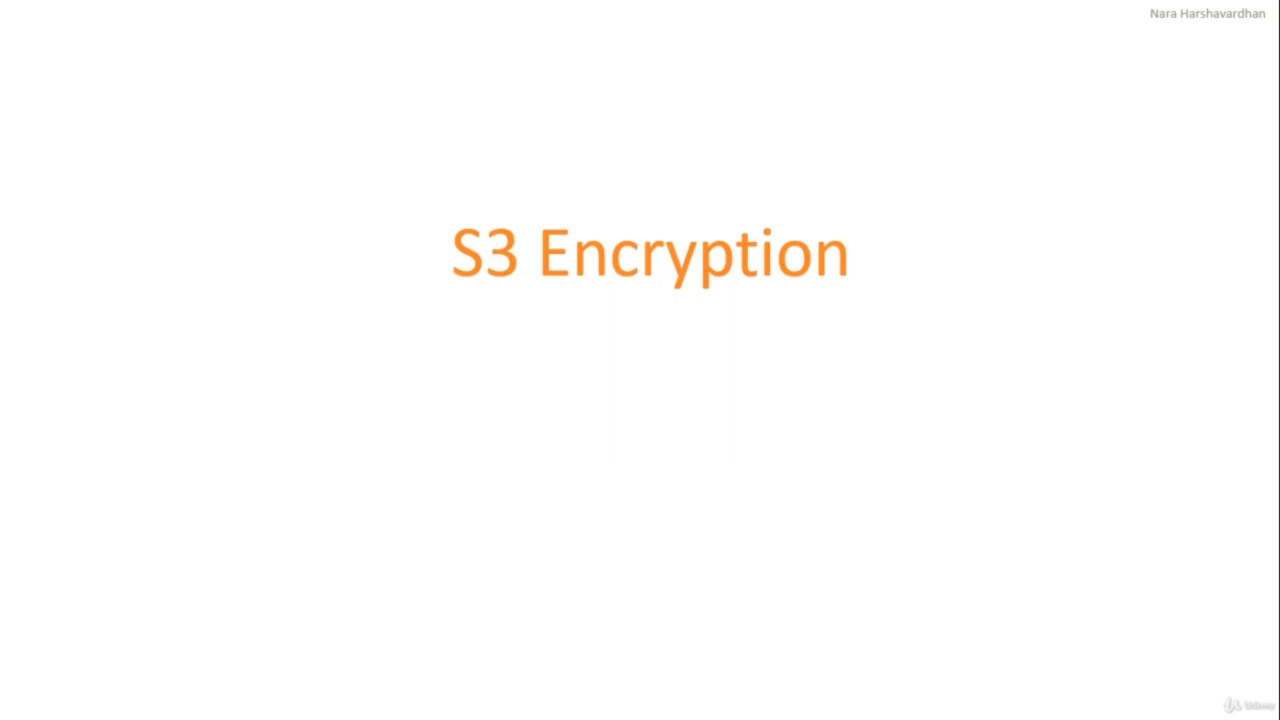
key(Right)
key(Right)
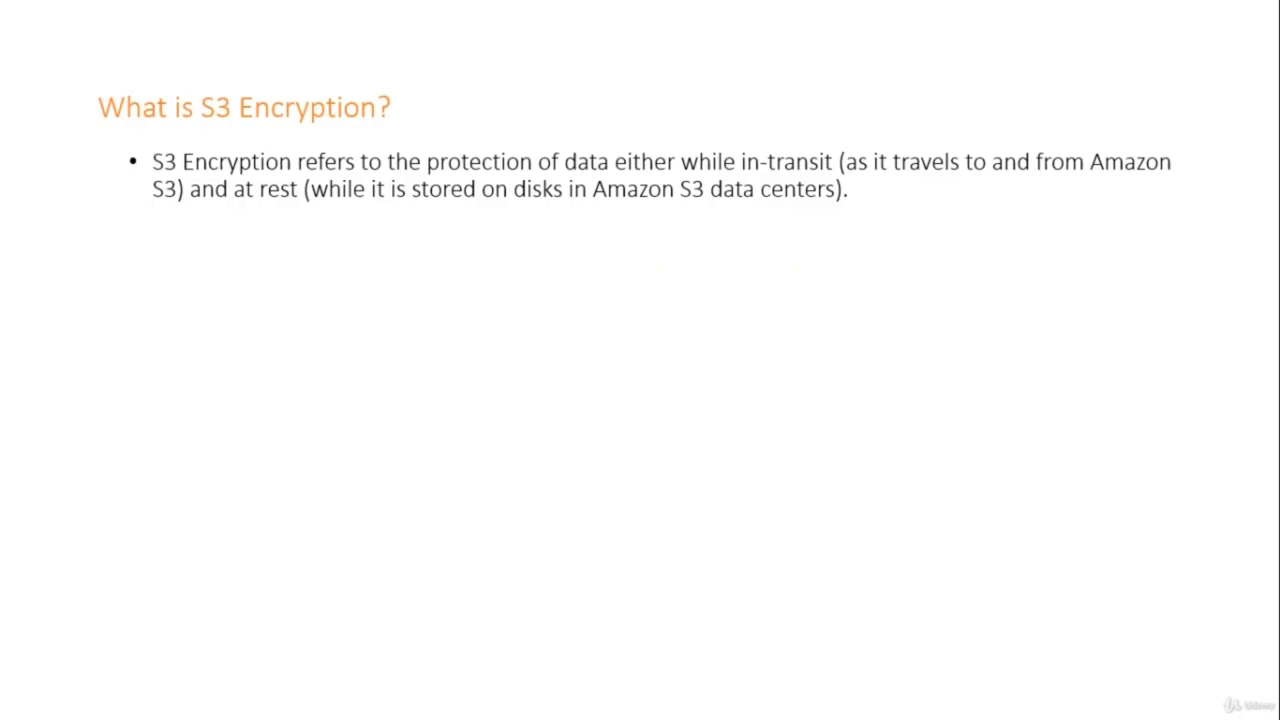
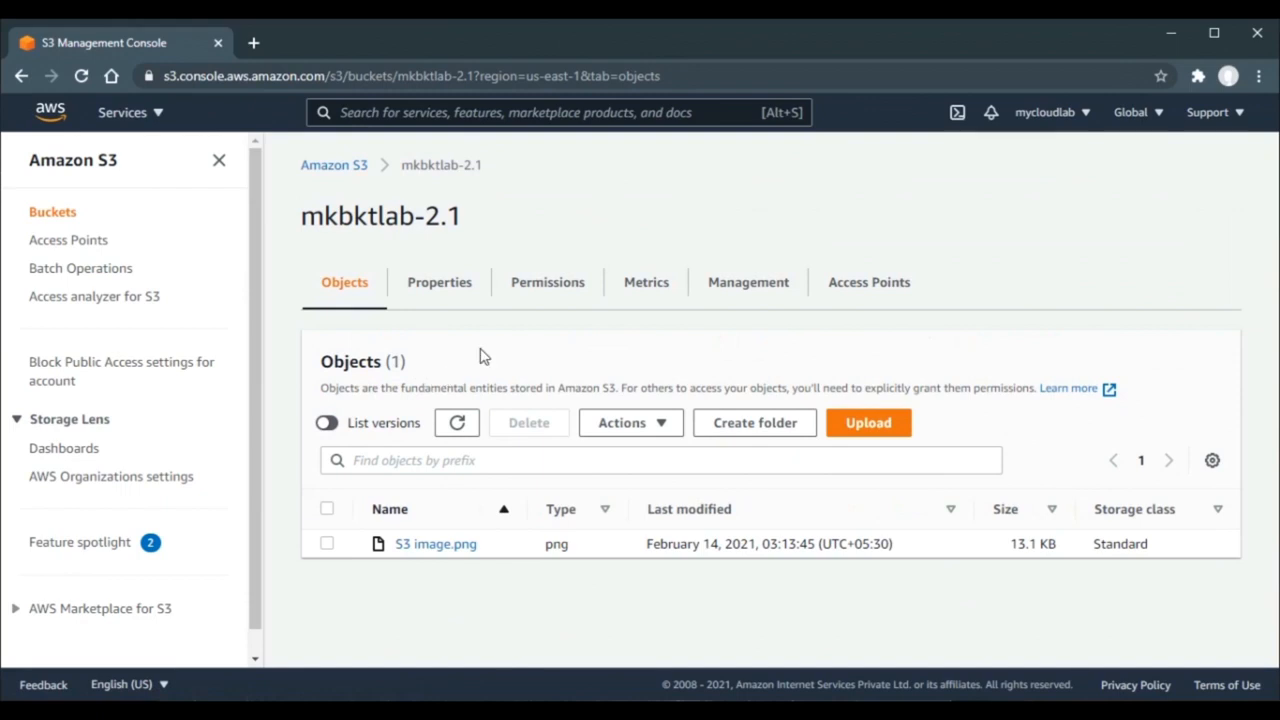
- Open the properties of the 13.1 KB S3 image.png object in mkbktlab-2.1
click(437, 545)
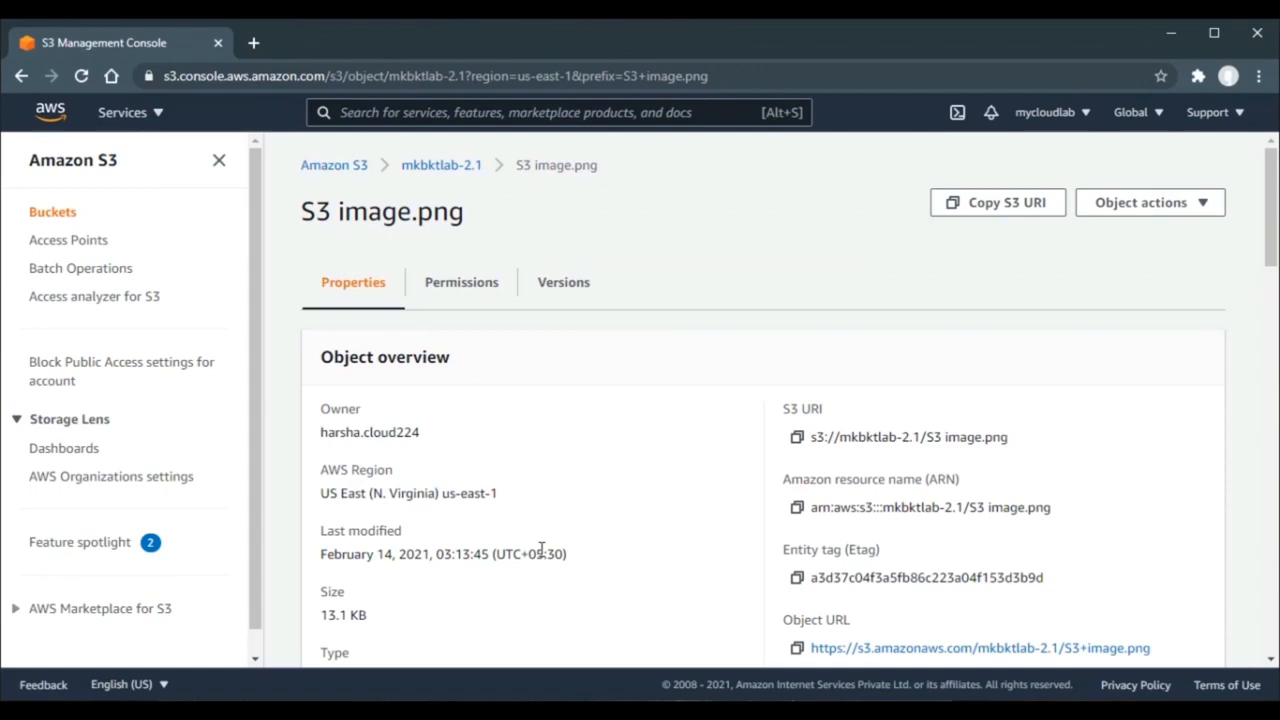
drag(1271, 243, 1271, 530)
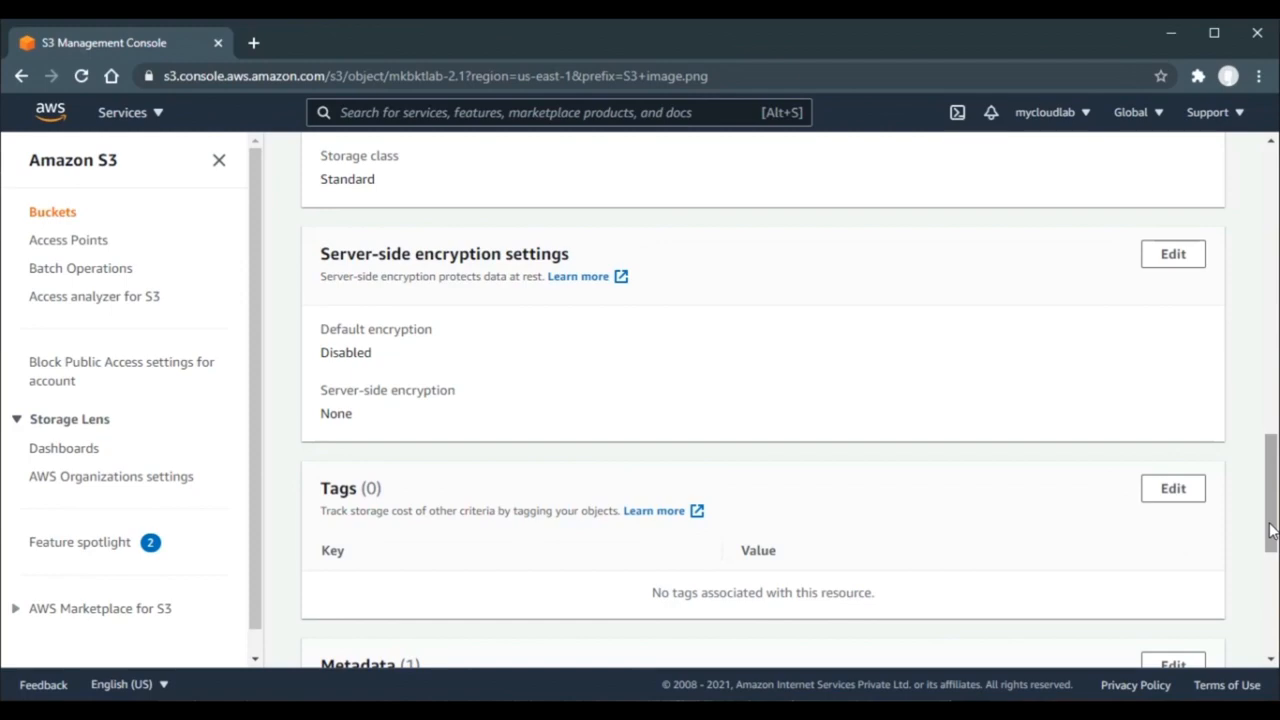
drag(1271, 530, 1271, 282)
scroll(1143, 271, up, 2)
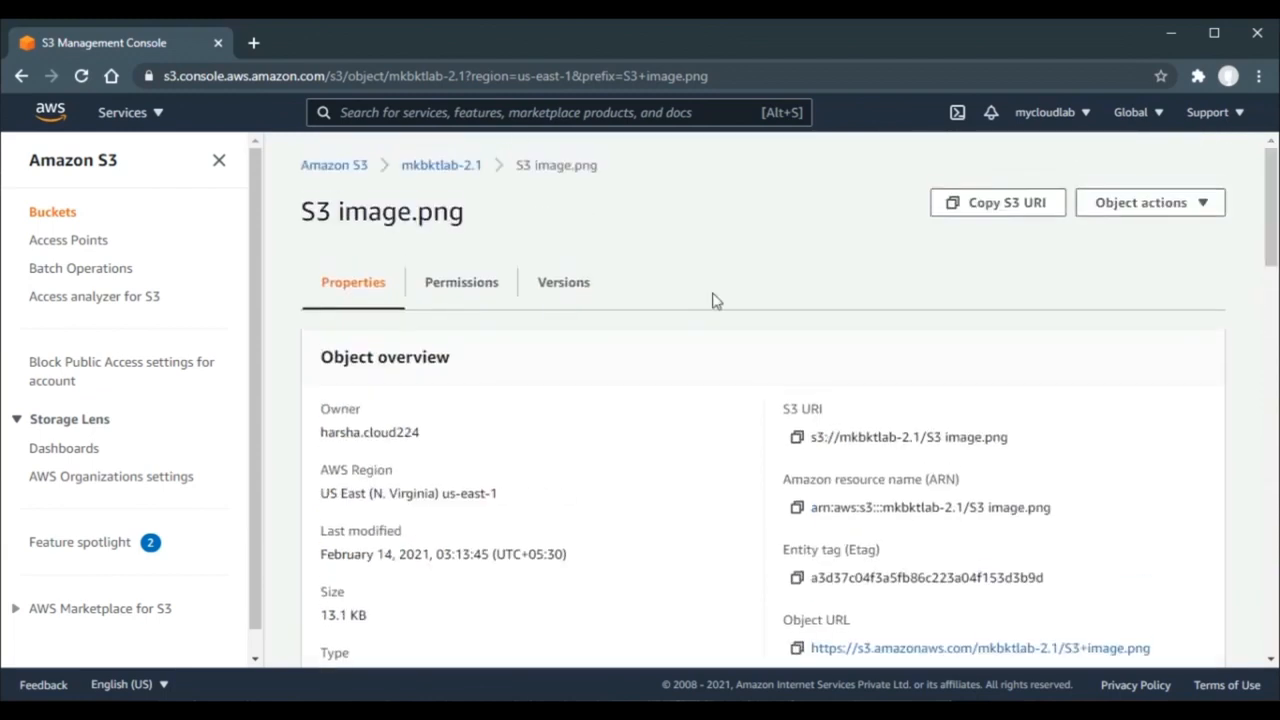
click(452, 166)
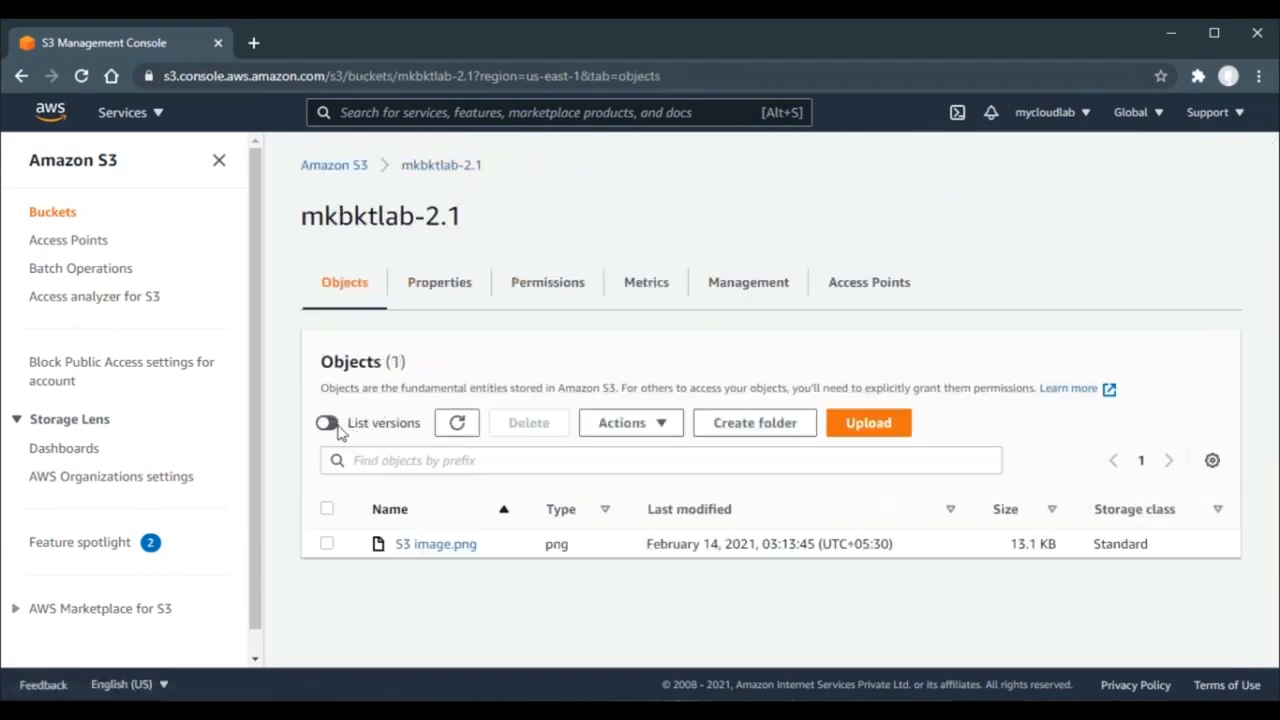
- Show object versions, add S3 image.png to a new upload, and expand additional upload options
click(330, 423)
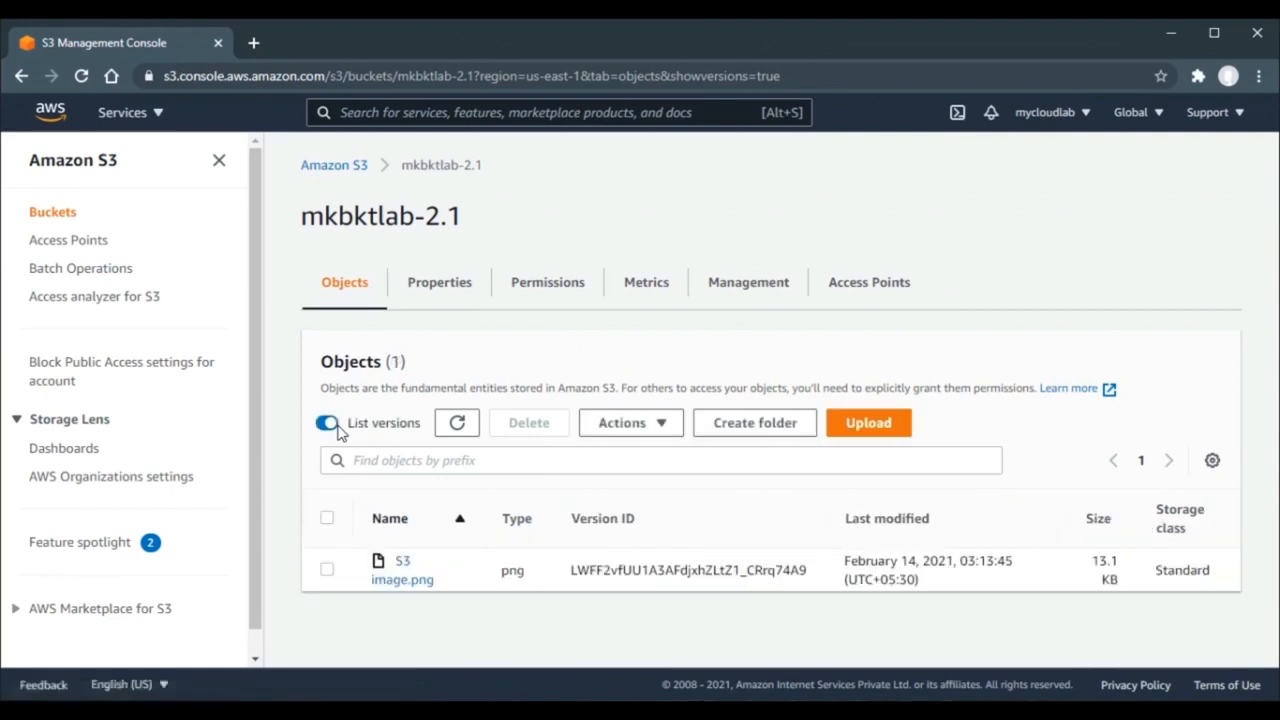
click(855, 424)
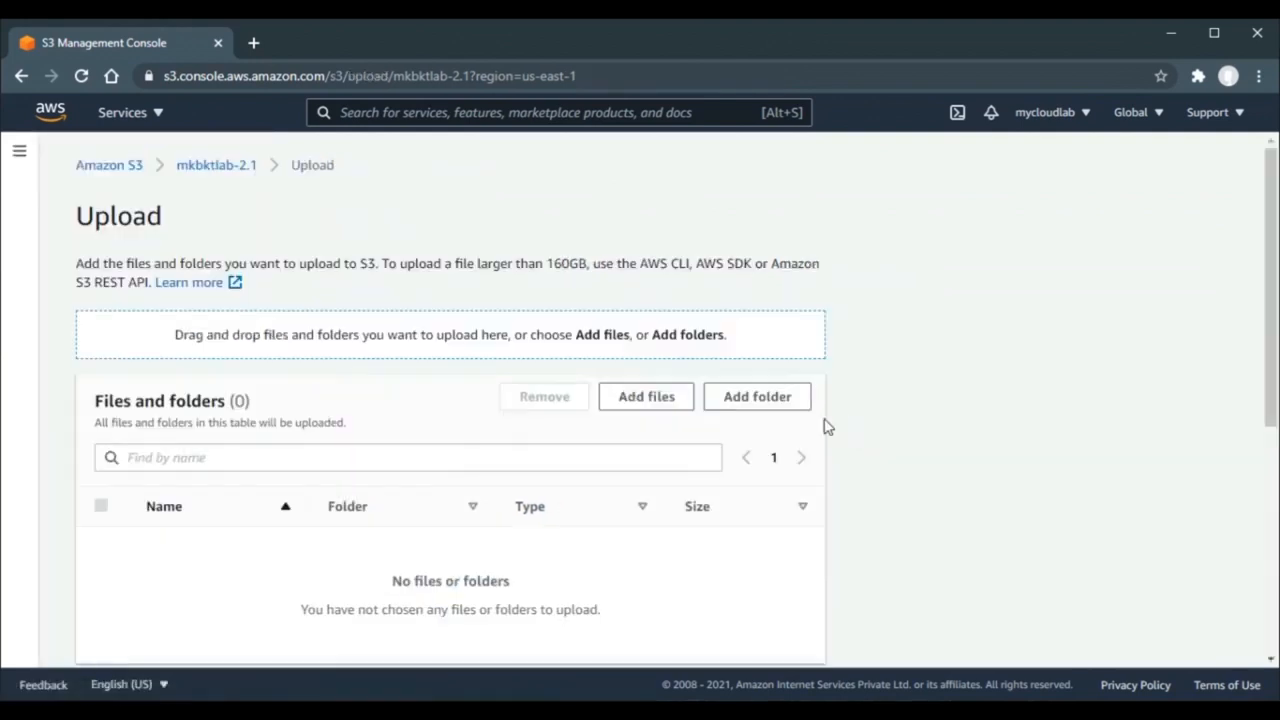
click(660, 403)
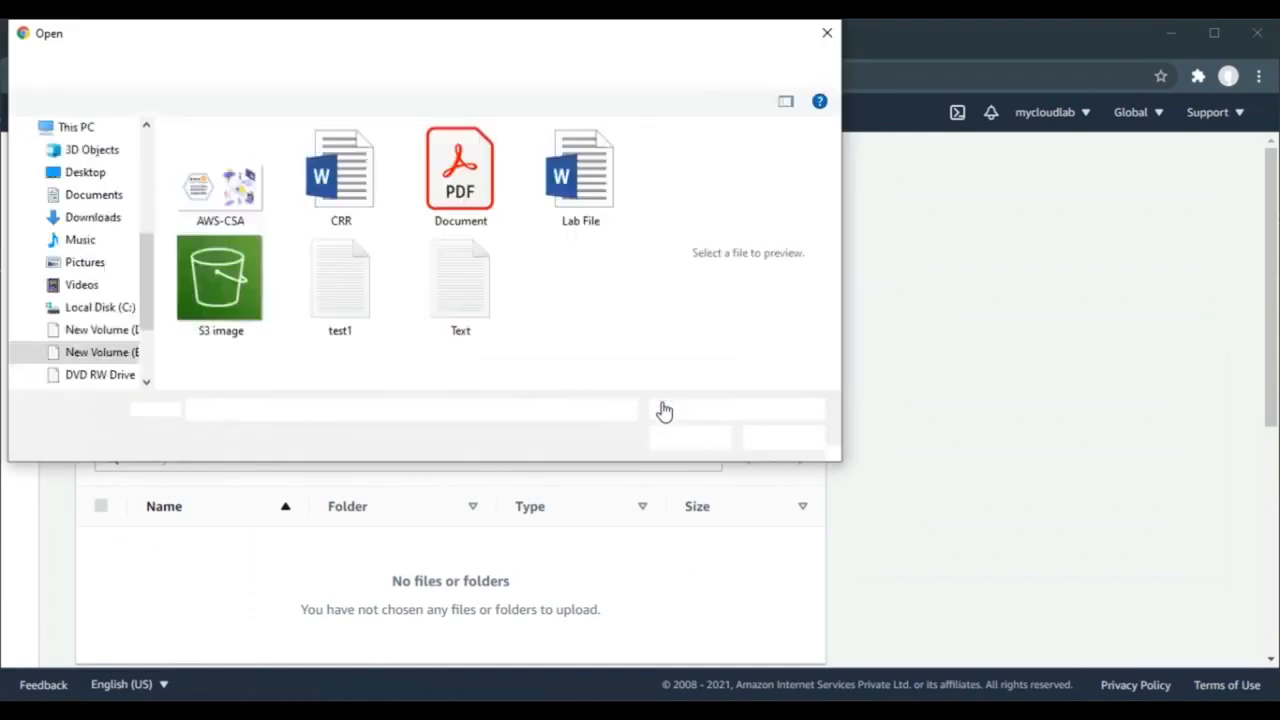
double_click(233, 303)
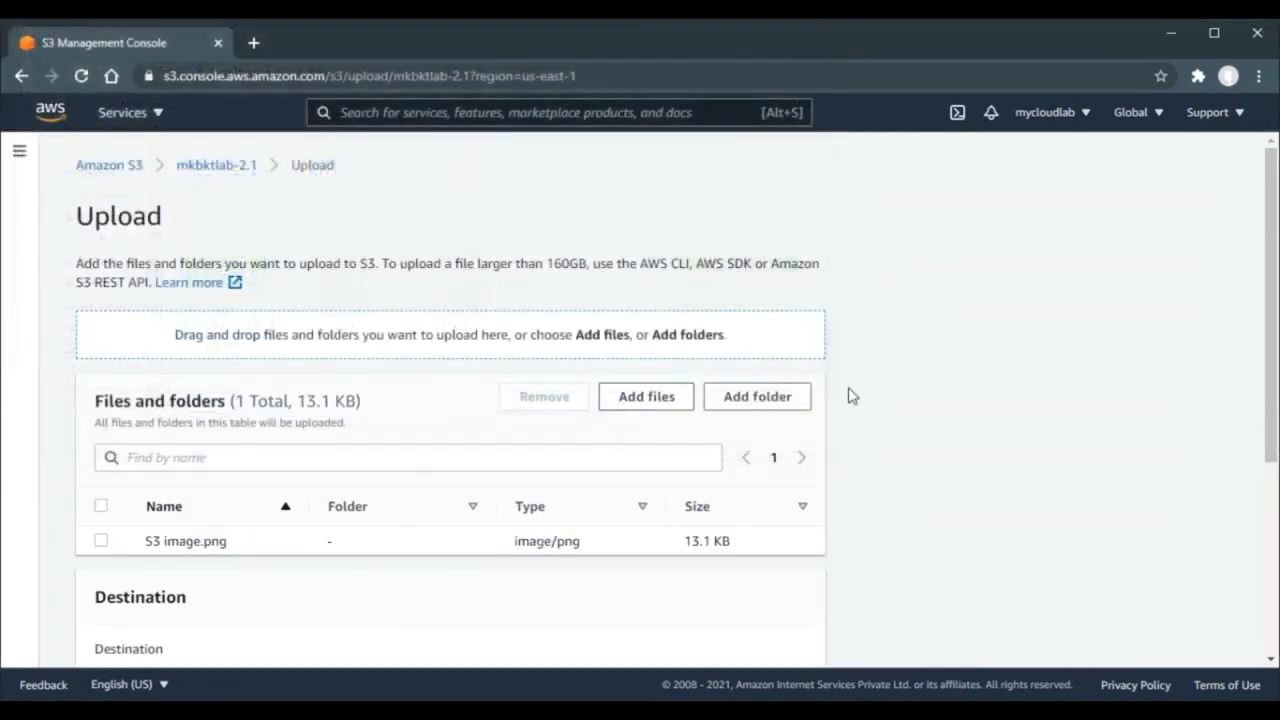
drag(1263, 307, 1271, 511)
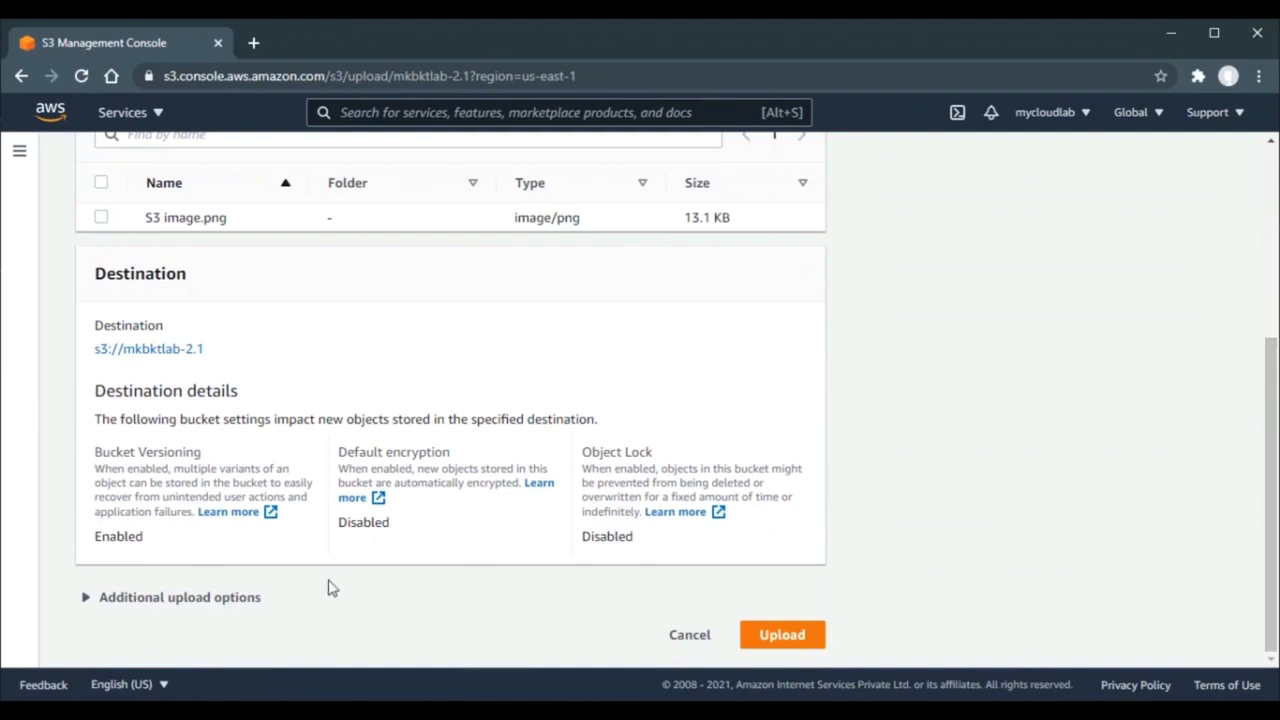
click(232, 600)
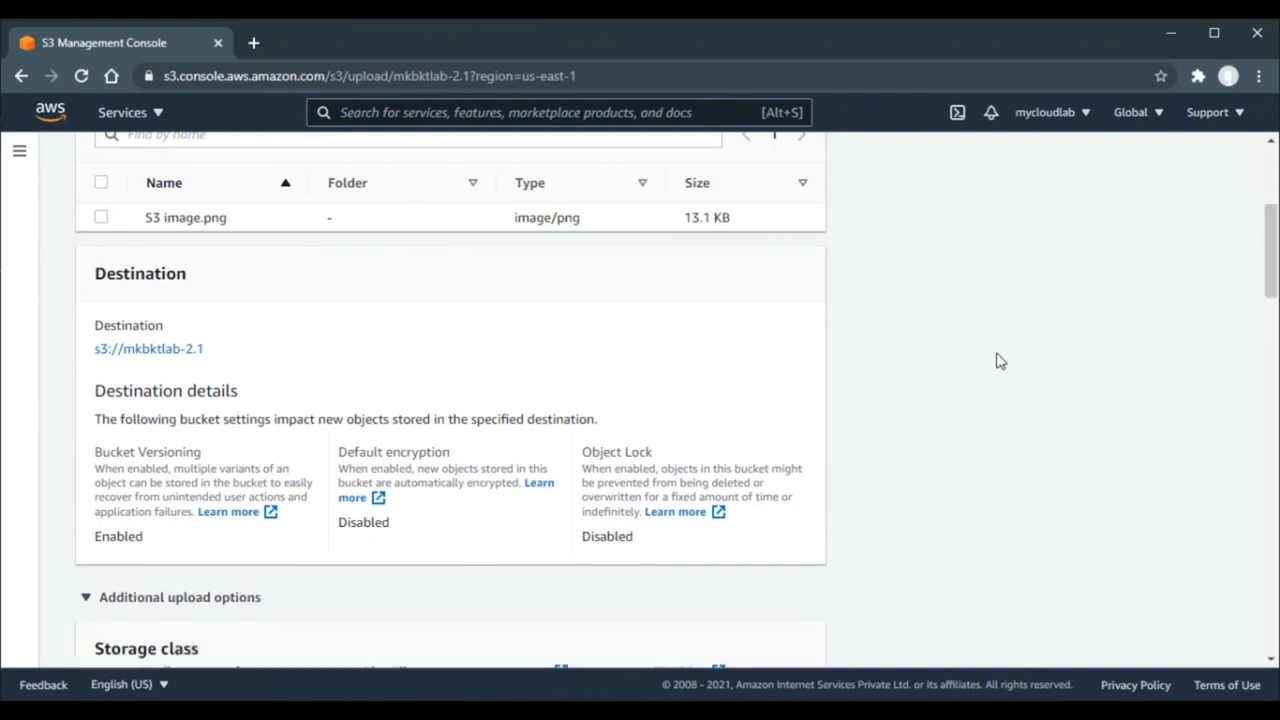
scroll(1000, 361, down, 10)
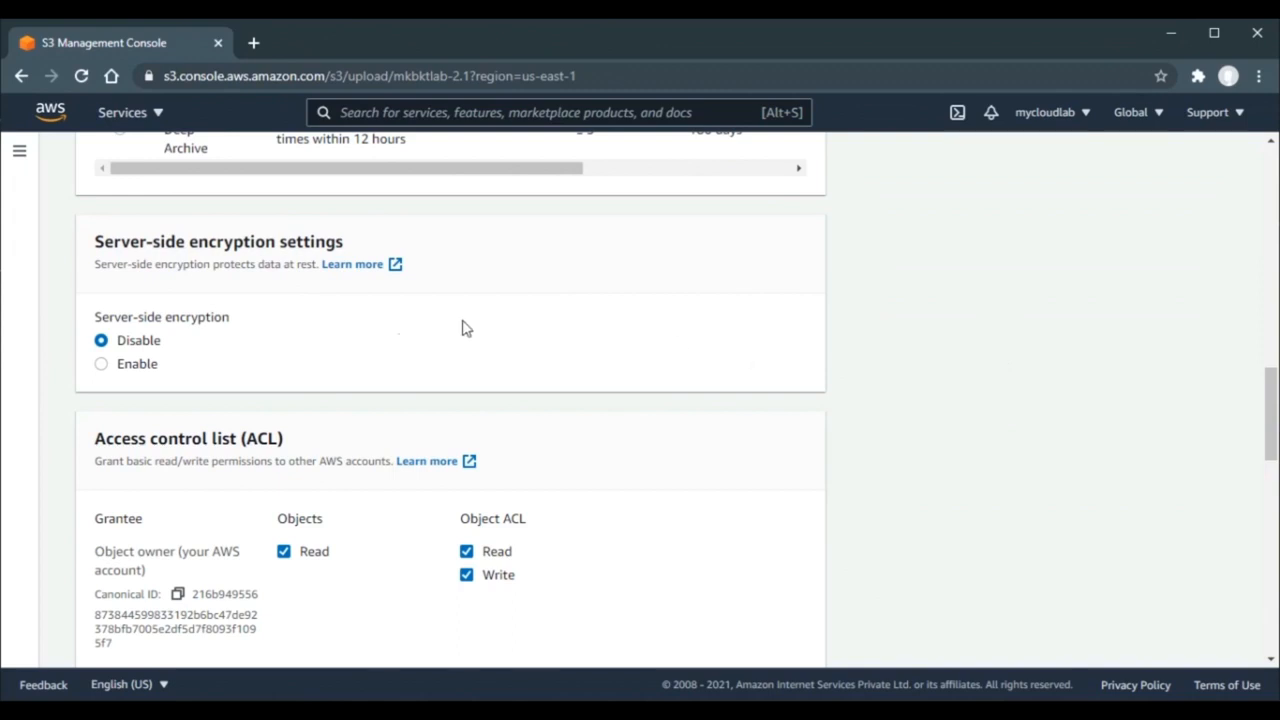
- Enable server-side encryption with the Amazon S3 key (SSE-S3) and upload S3 image.png
click(155, 368)
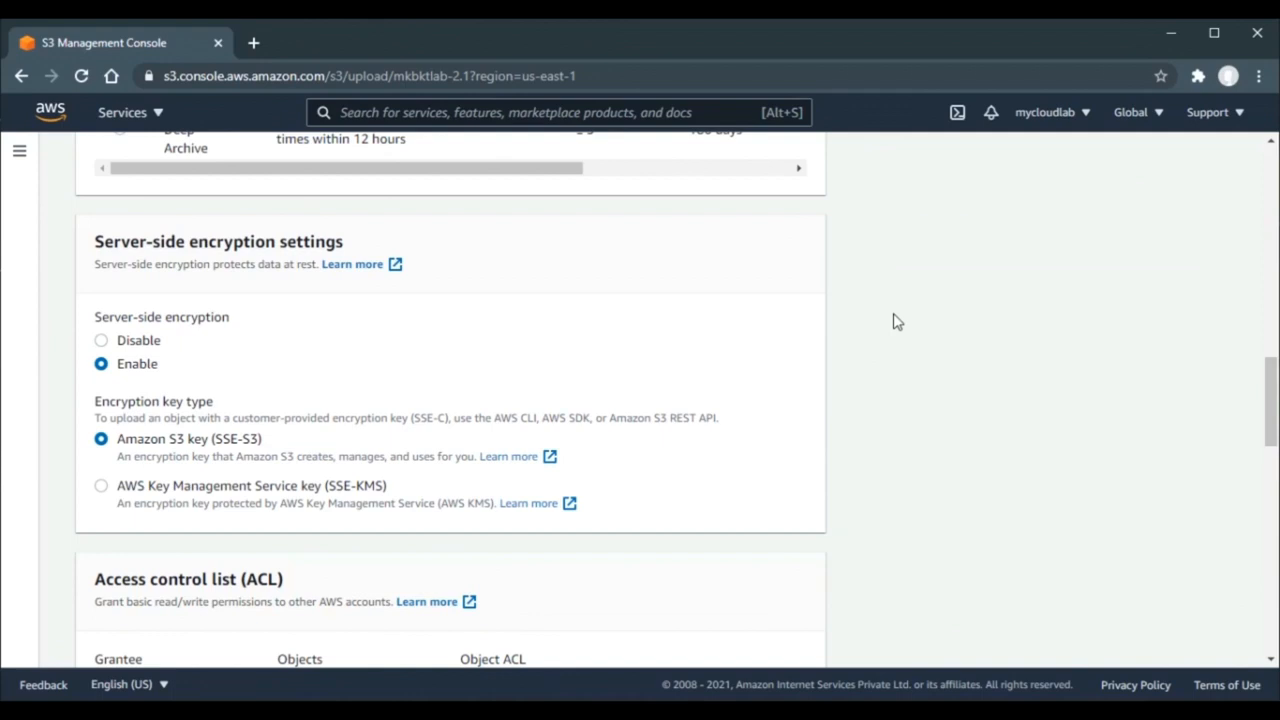
scroll(896, 321, down, 10)
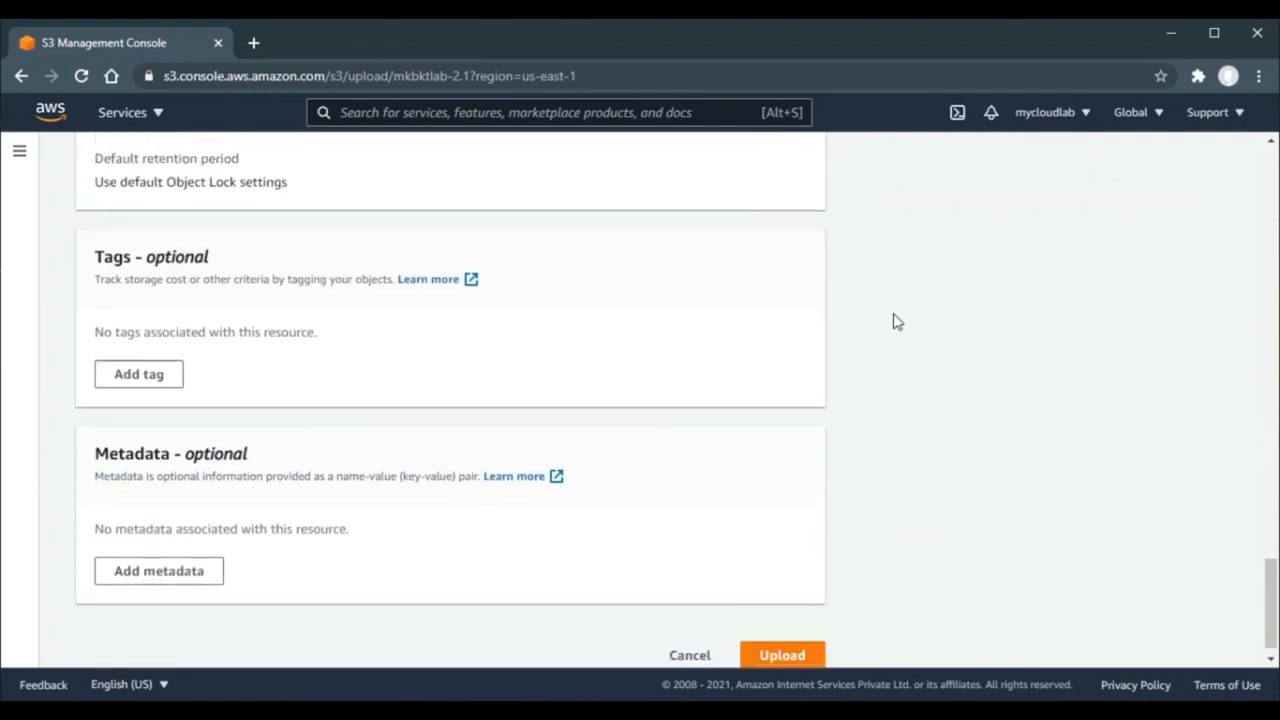
click(789, 640)
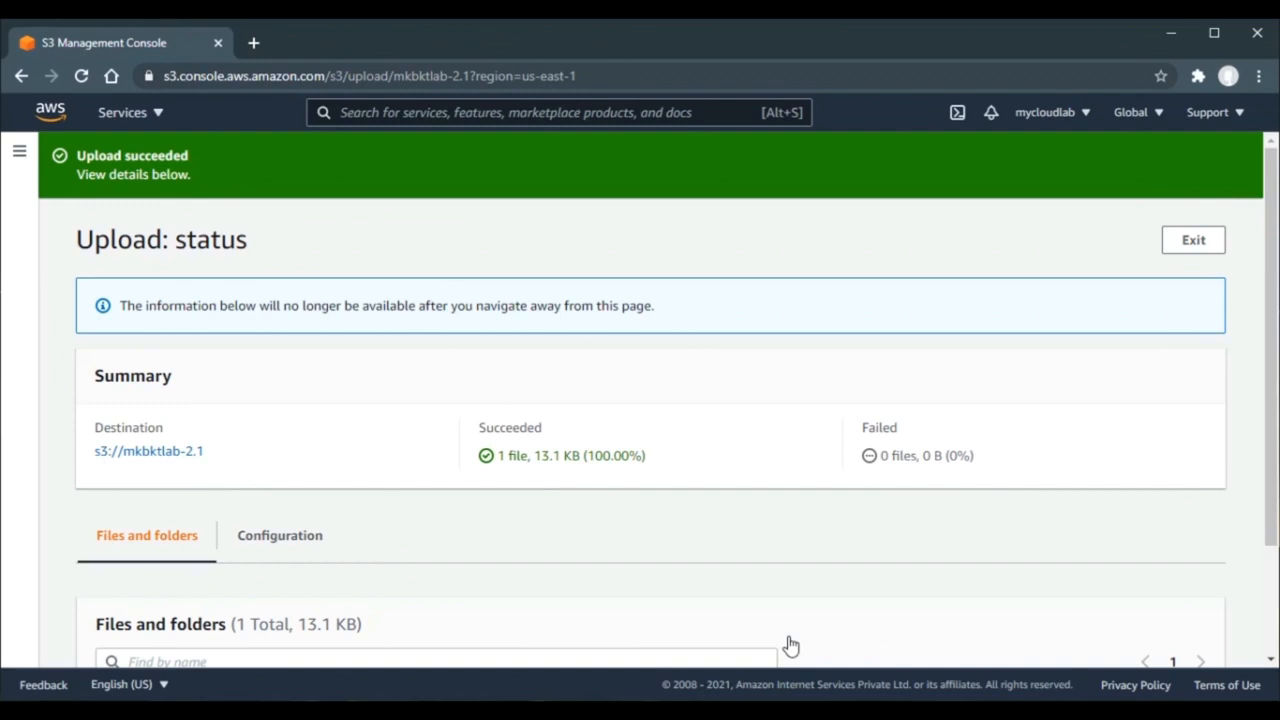
- Verify the upload's configuration shows SSE-S3 encryption, then return to the mkbktlab-2.1 objects
click(261, 556)
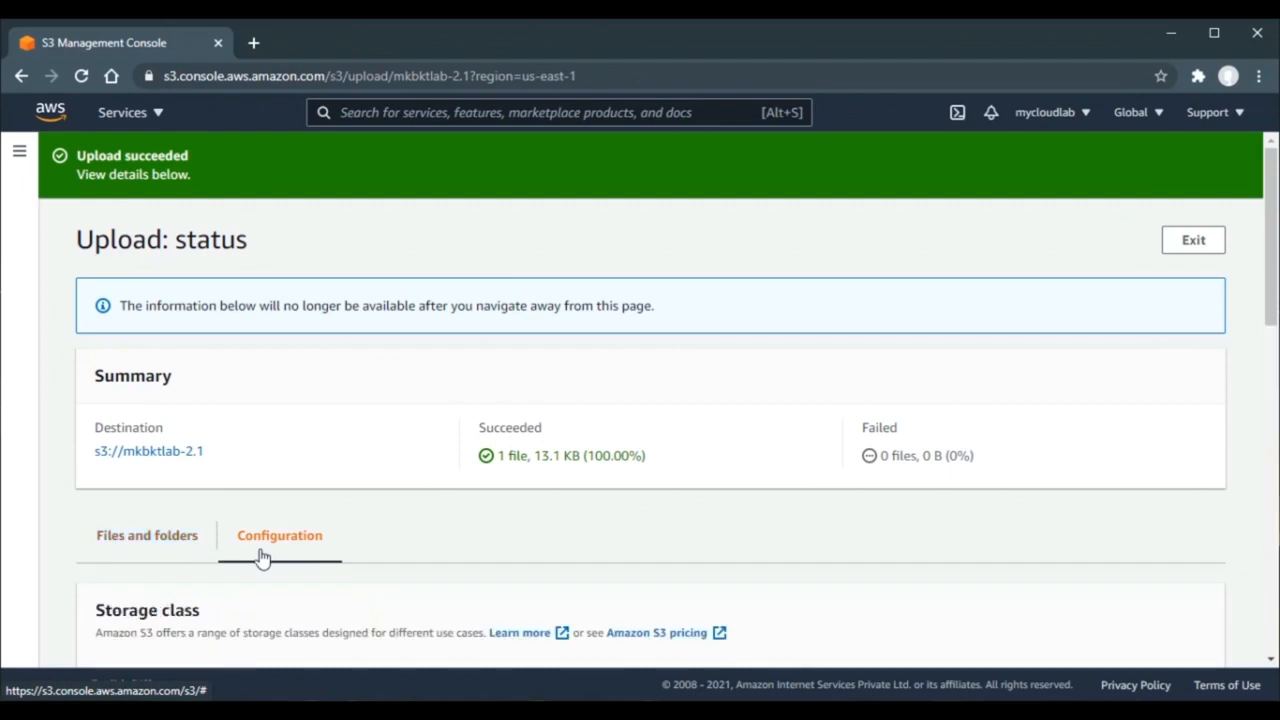
scroll(261, 556, down, 7)
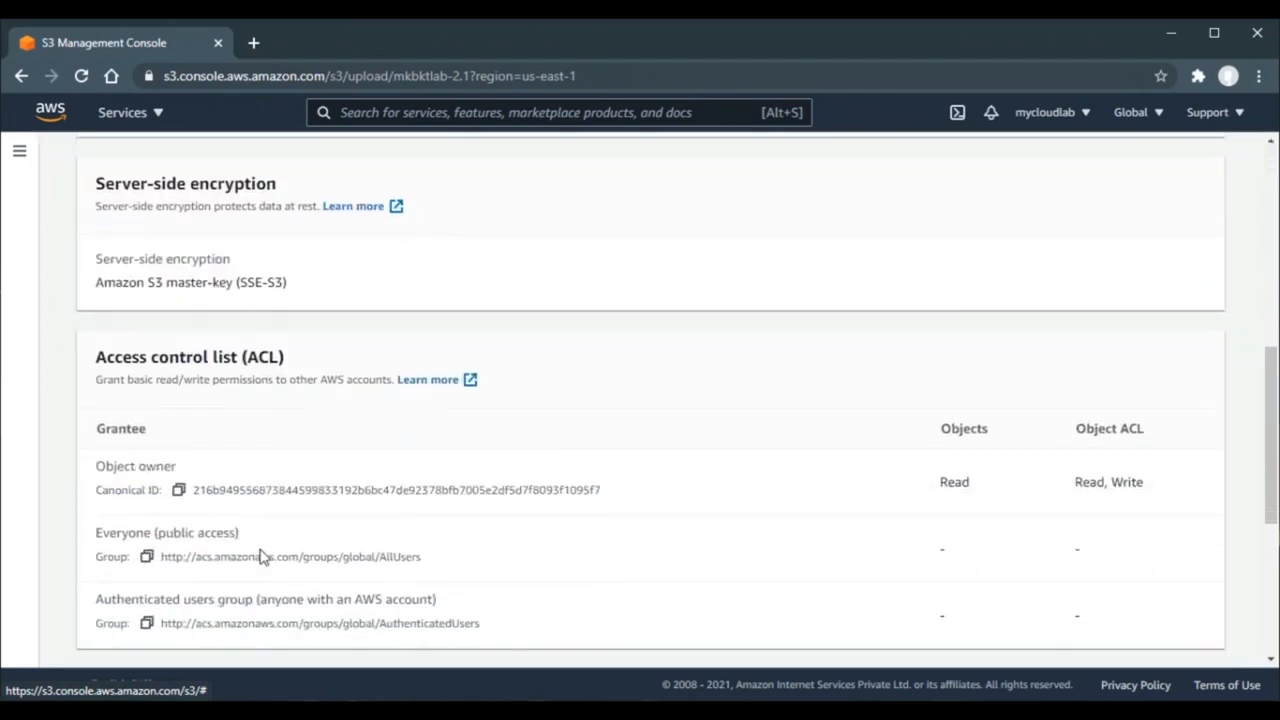
scroll(261, 556, up, 1)
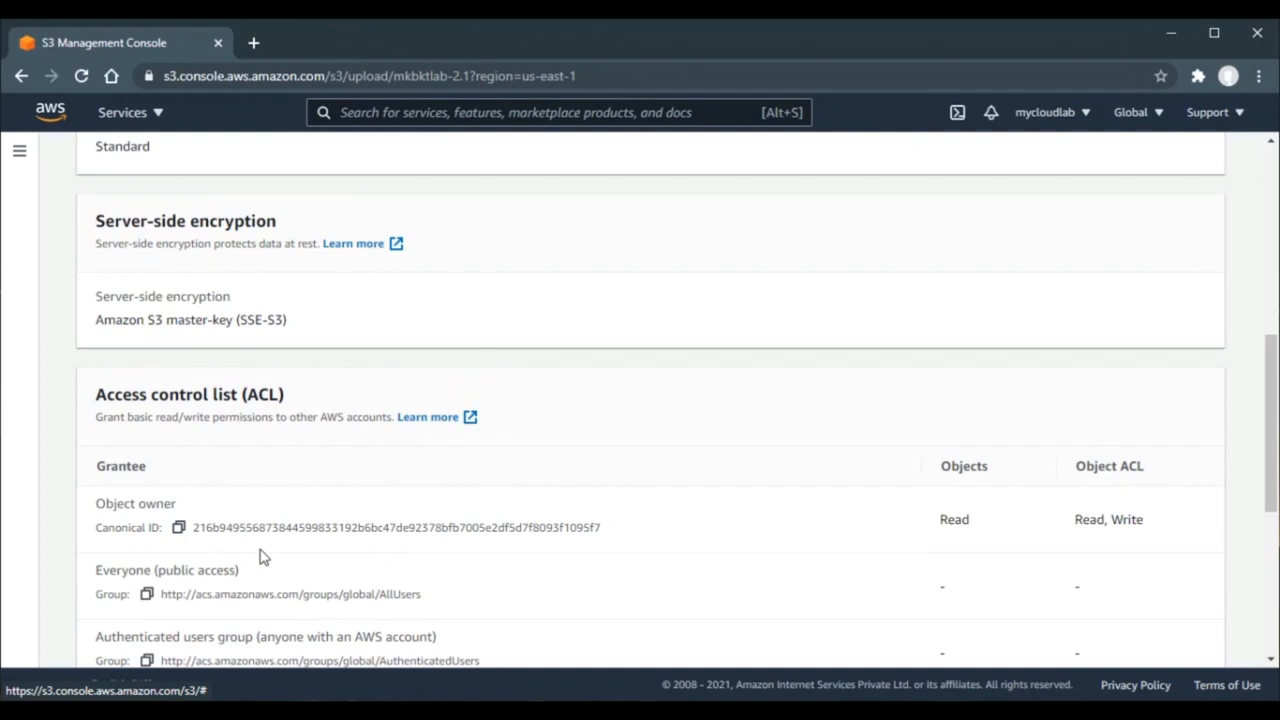
scroll(259, 557, up, 5)
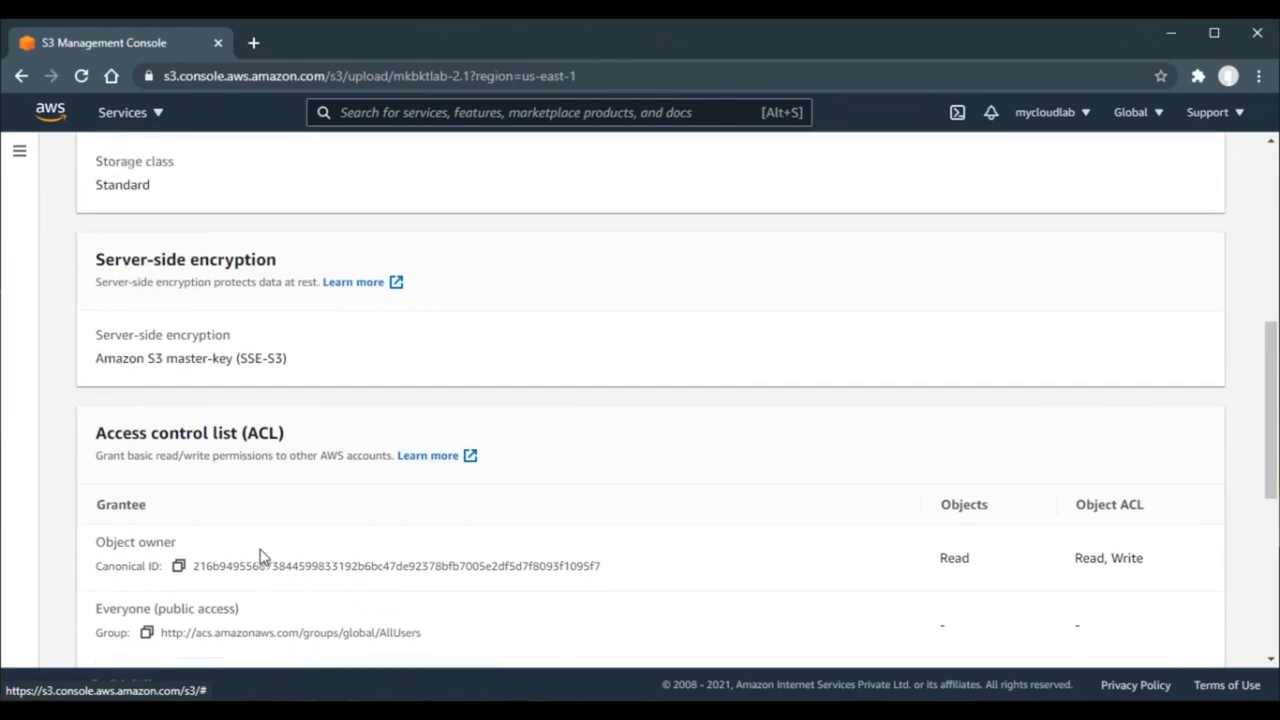
click(161, 458)
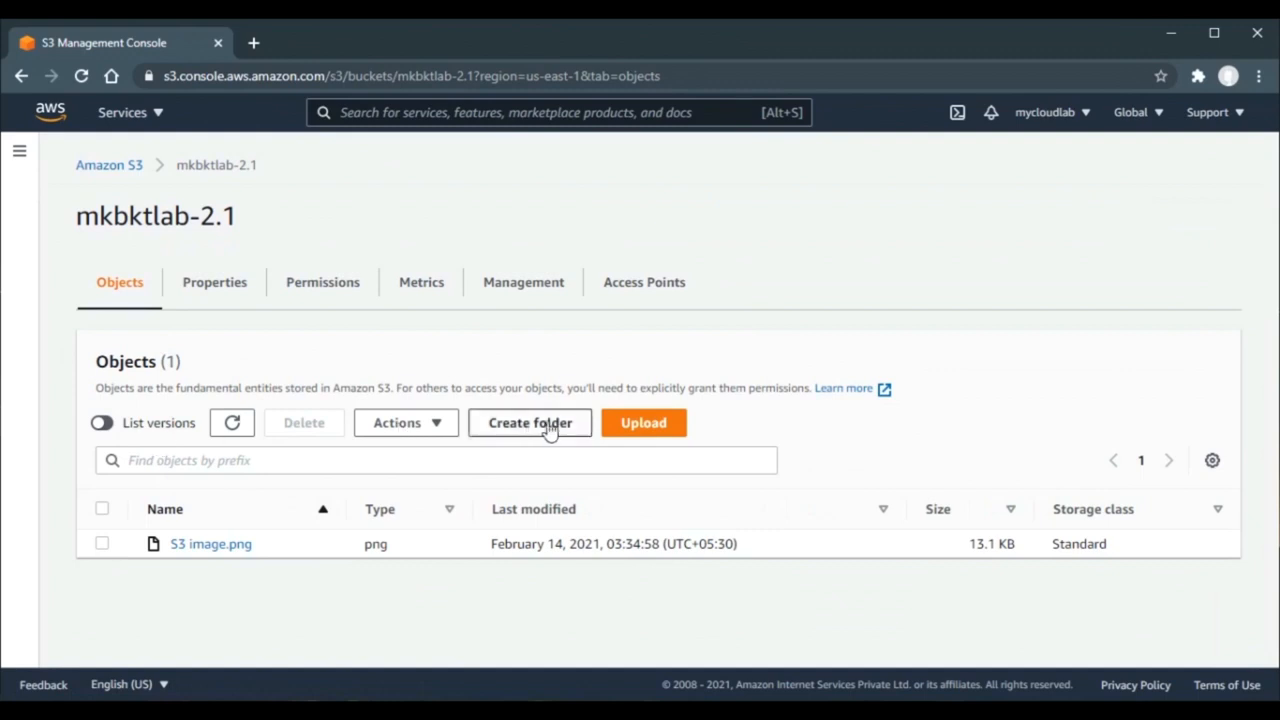
- Start another upload to mkbktlab-2.1 and add S3 image.png
click(622, 427)
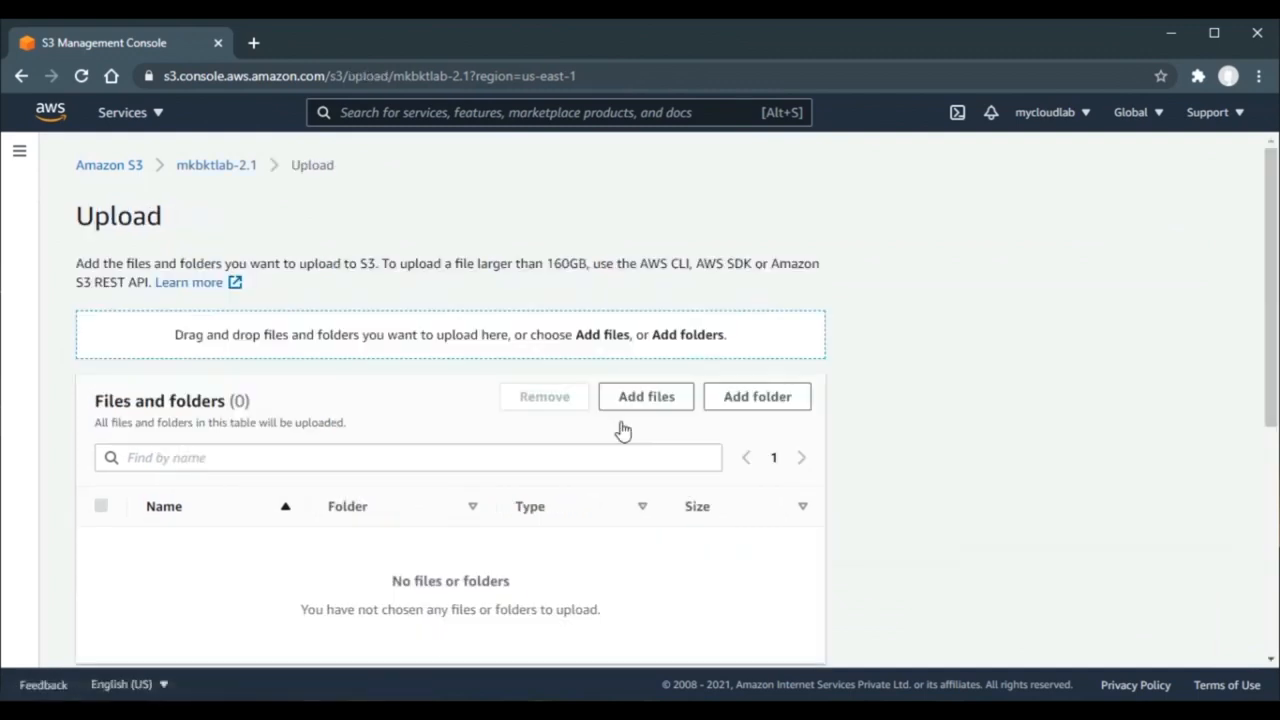
click(633, 400)
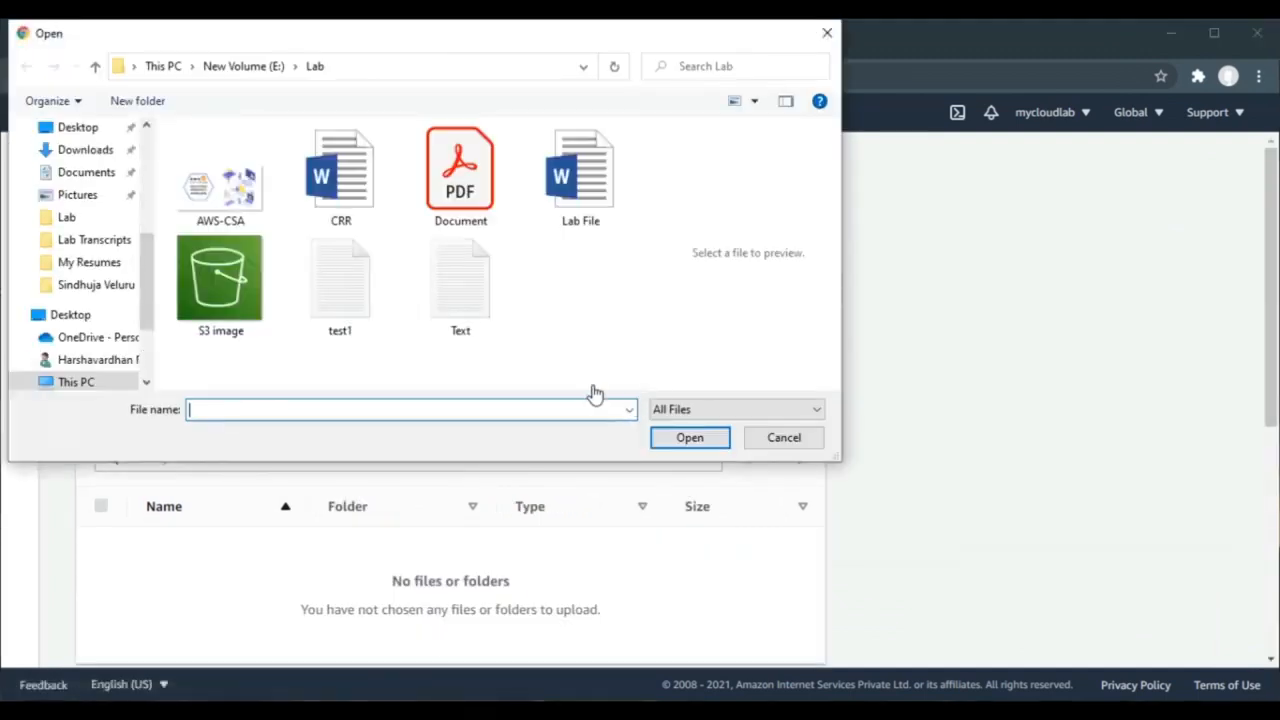
click(221, 310)
double_click(221, 310)
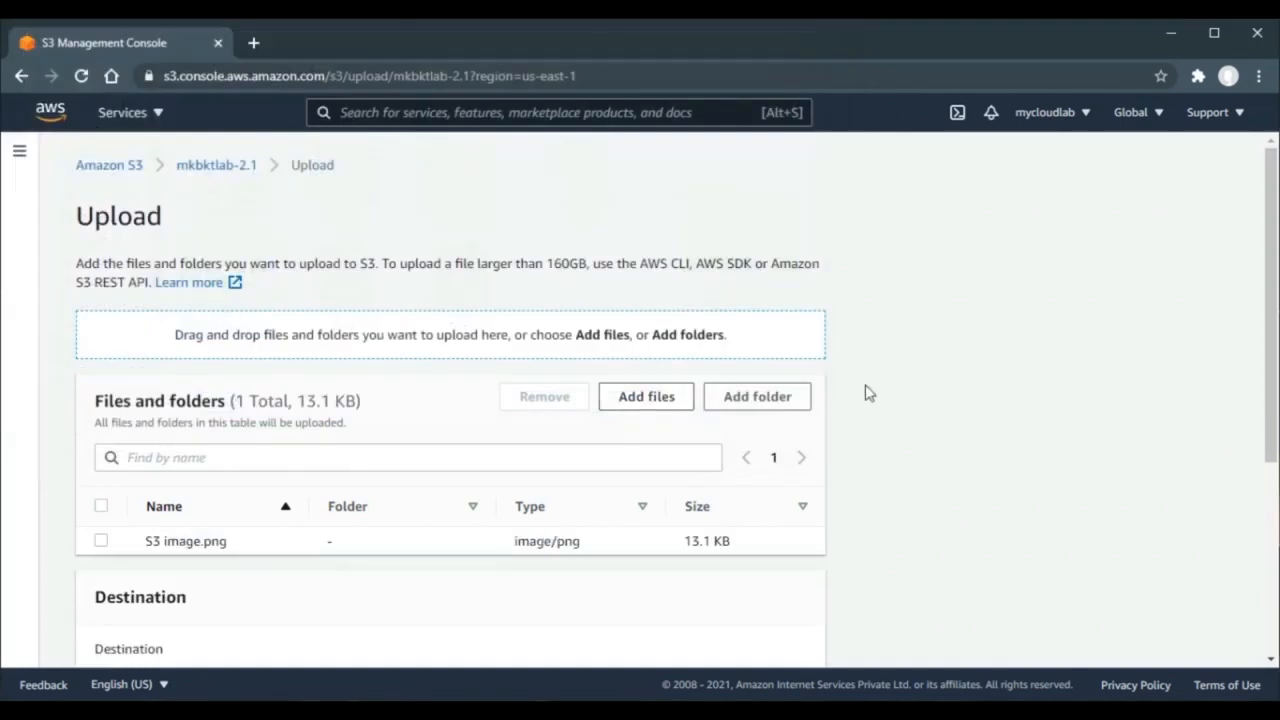
- Expand additional upload options and enable server-side encryption, leaving the SSE-S3 key type
scroll(868, 393, down, 5)
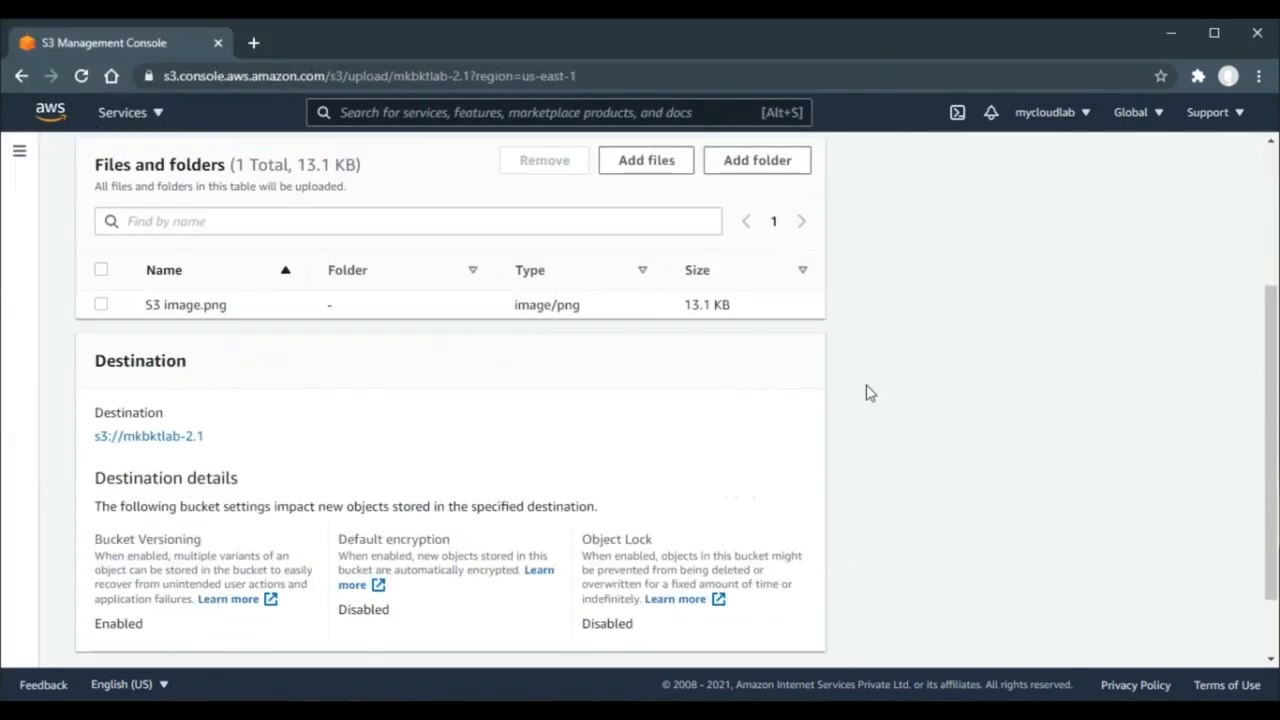
click(193, 600)
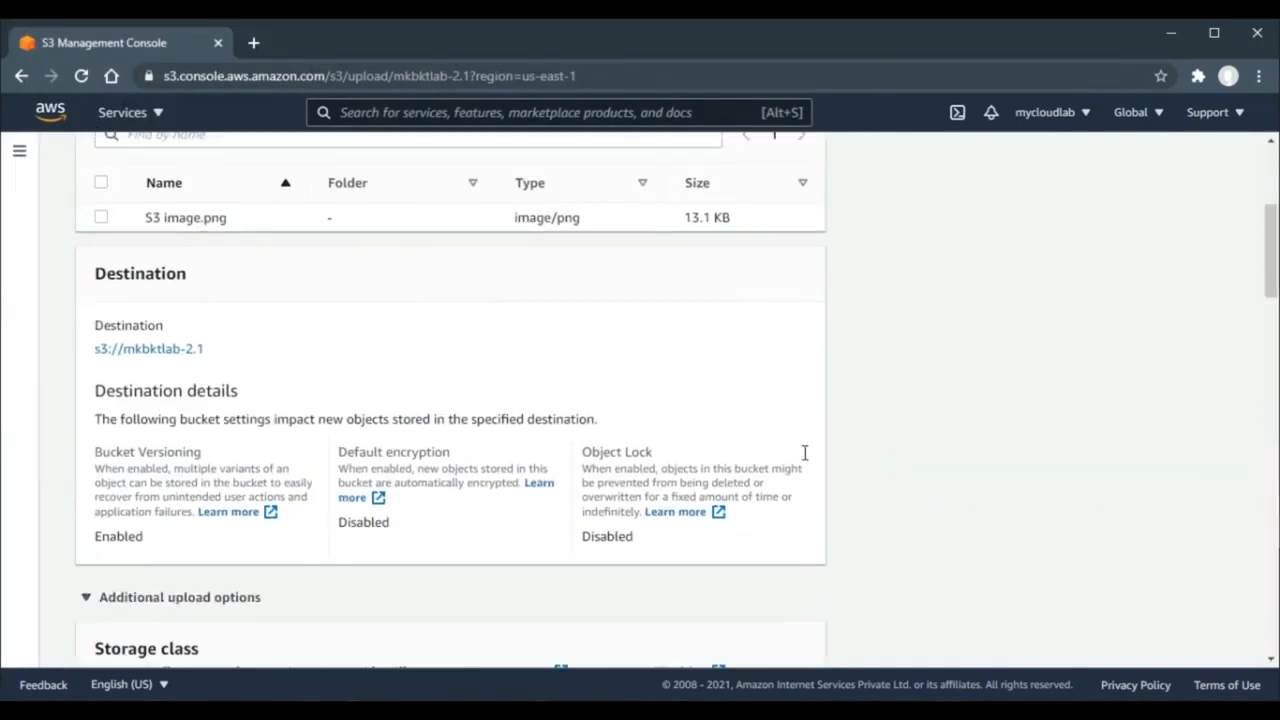
scroll(922, 412, down, 1)
scroll(925, 413, down, 15)
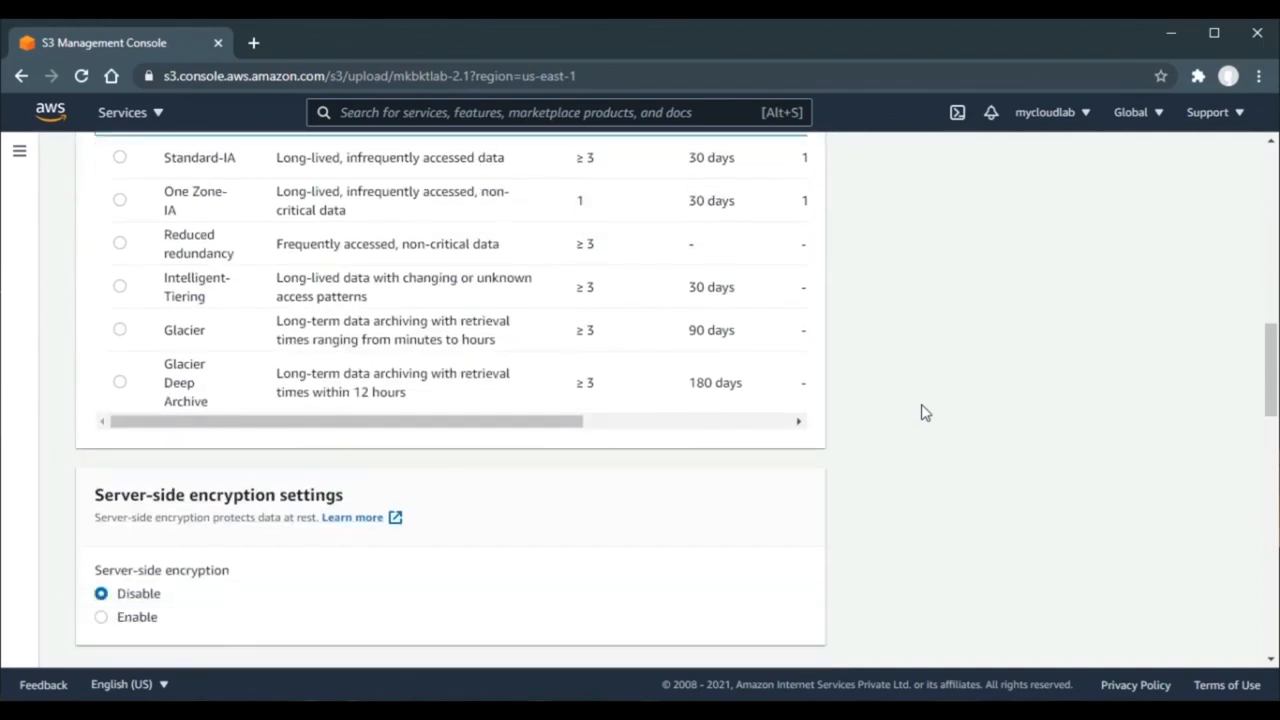
scroll(925, 413, up, 6)
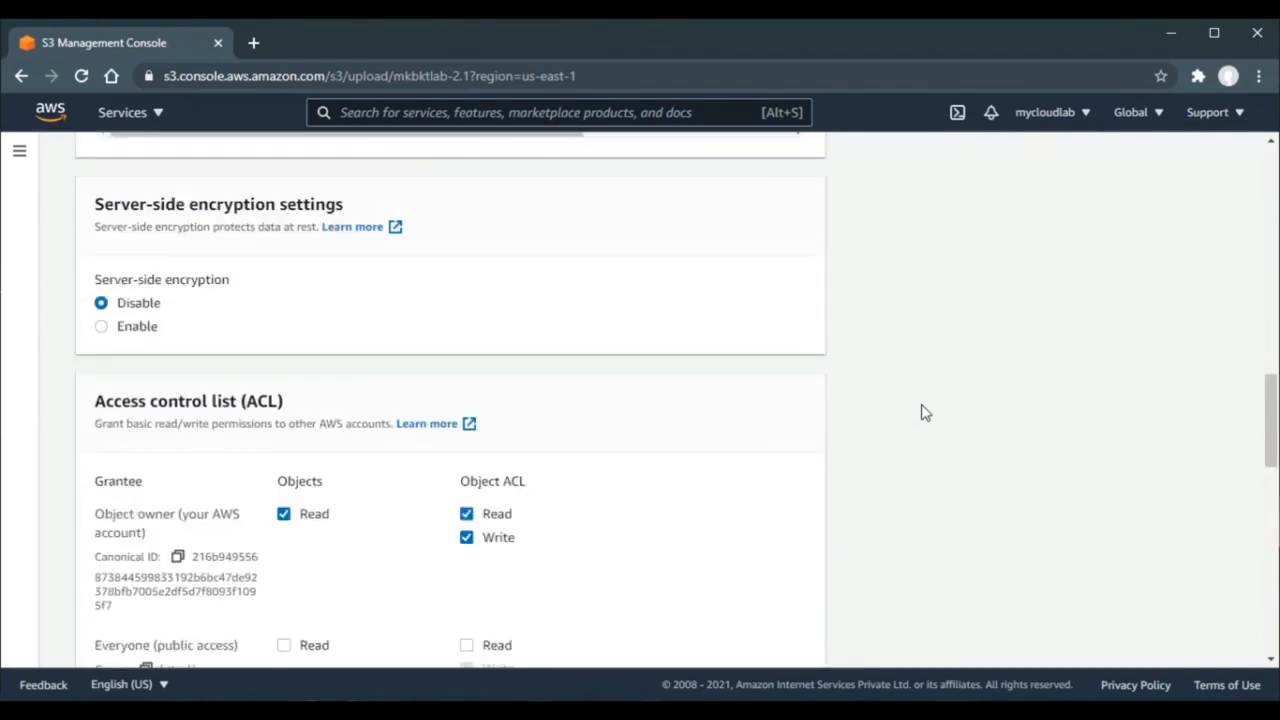
click(135, 333)
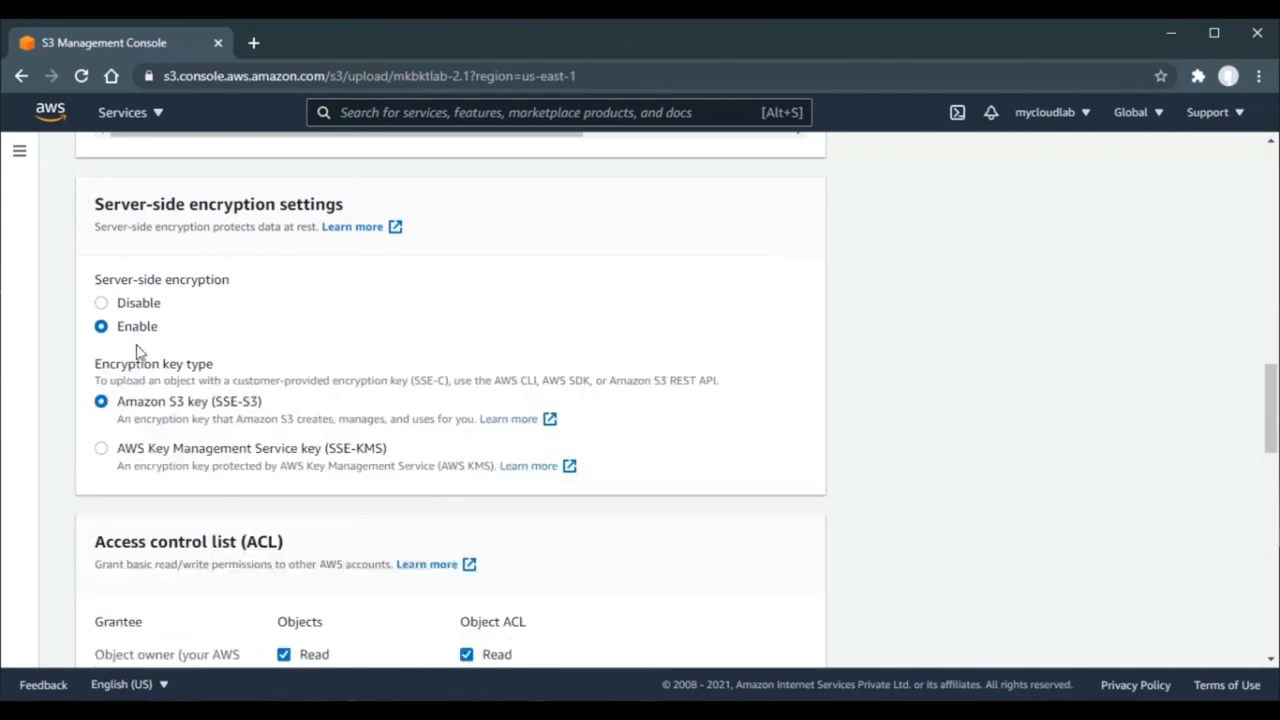
- Switch the key to SSE-KMS with the AWS managed key (aws/s3) and upload the file
click(128, 457)
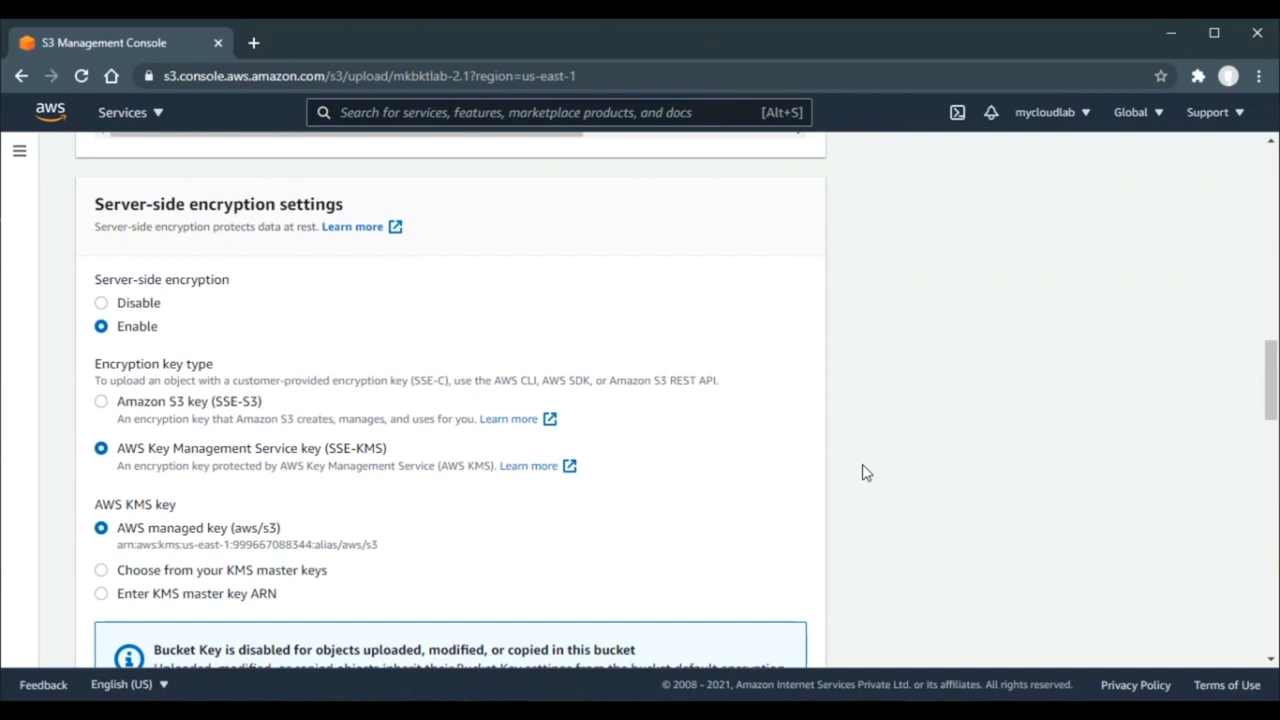
scroll(866, 472, down, 3)
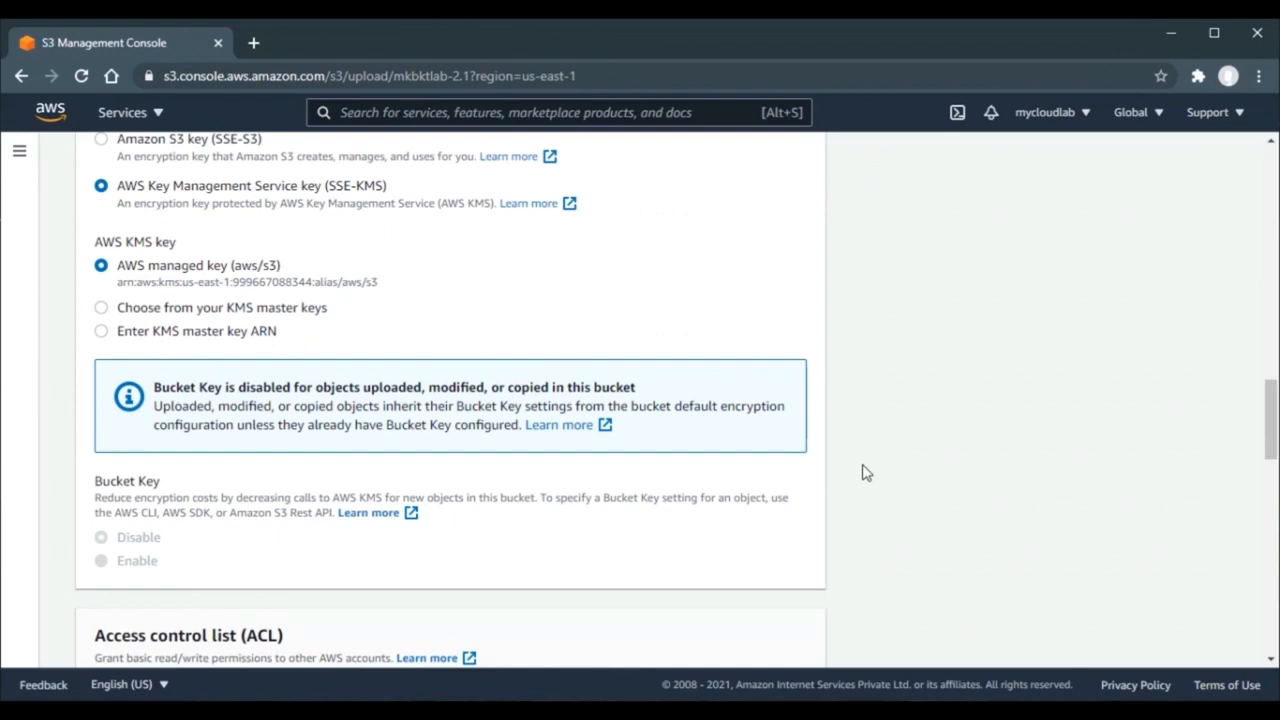
scroll(866, 472, down, 15)
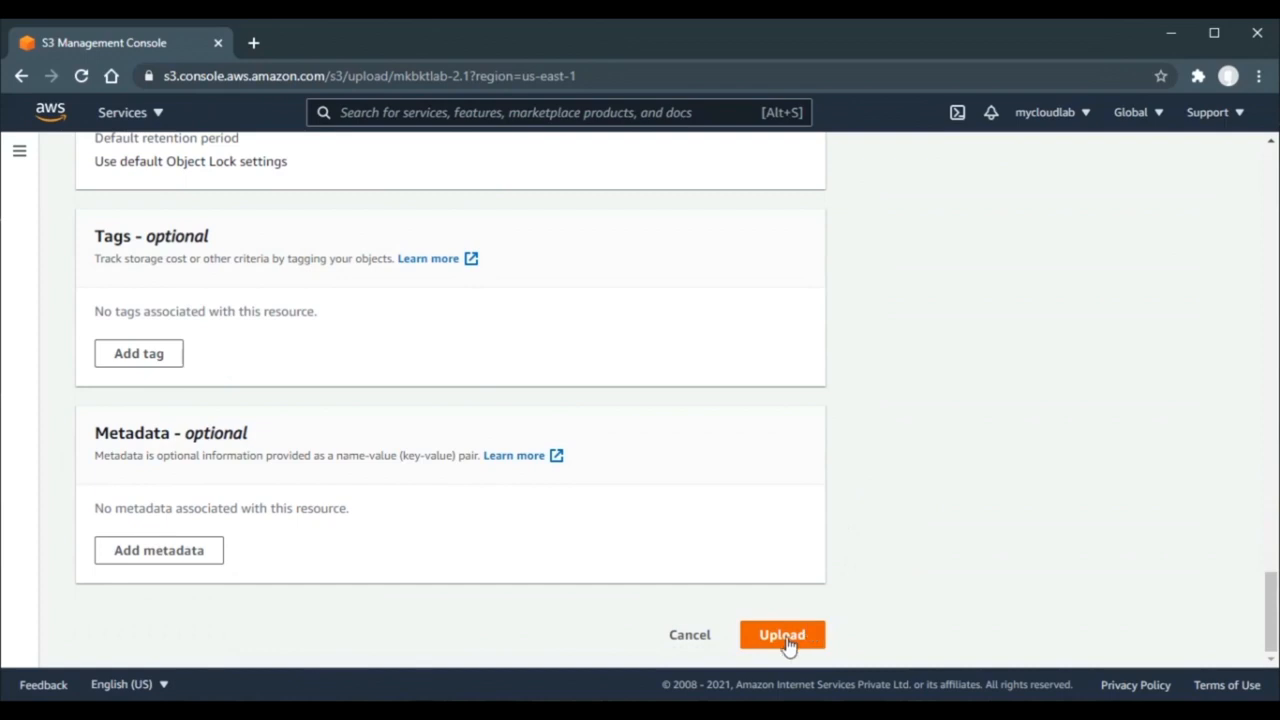
click(782, 636)
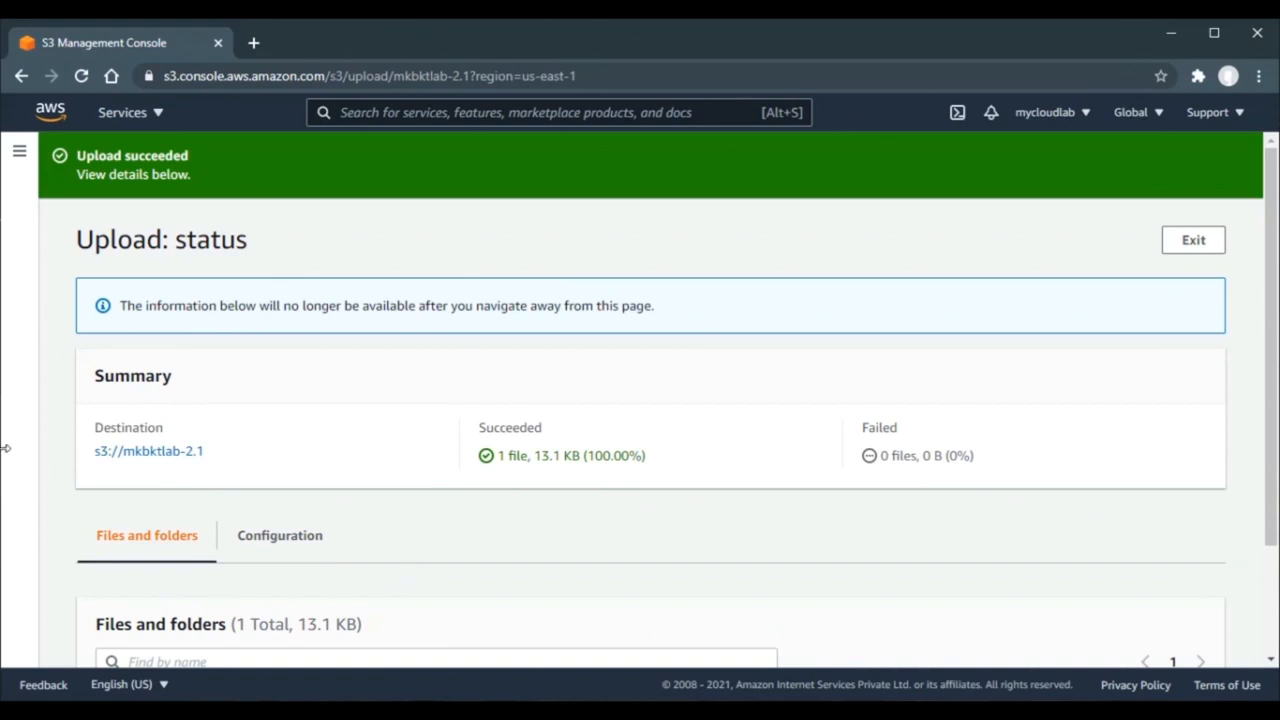
- List all three S3 image.png versions and confirm the oldest one has no server-side encryption
click(127, 455)
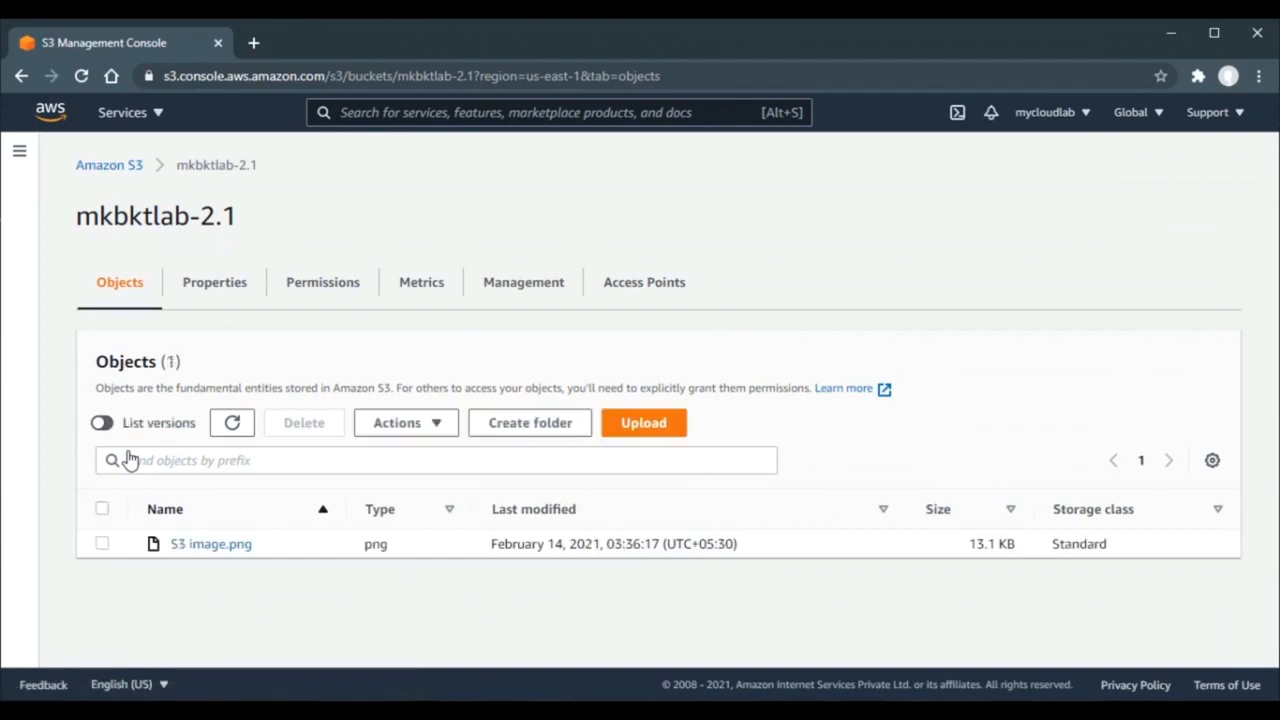
click(106, 424)
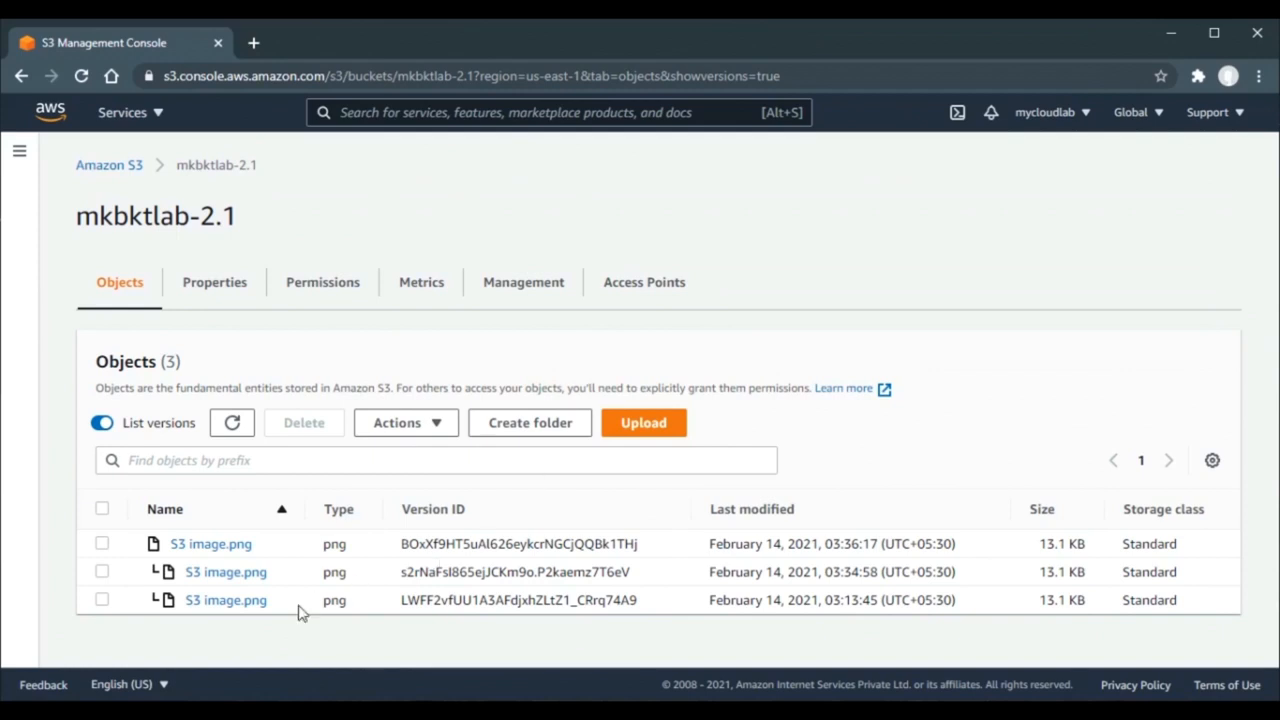
right_click(248, 608)
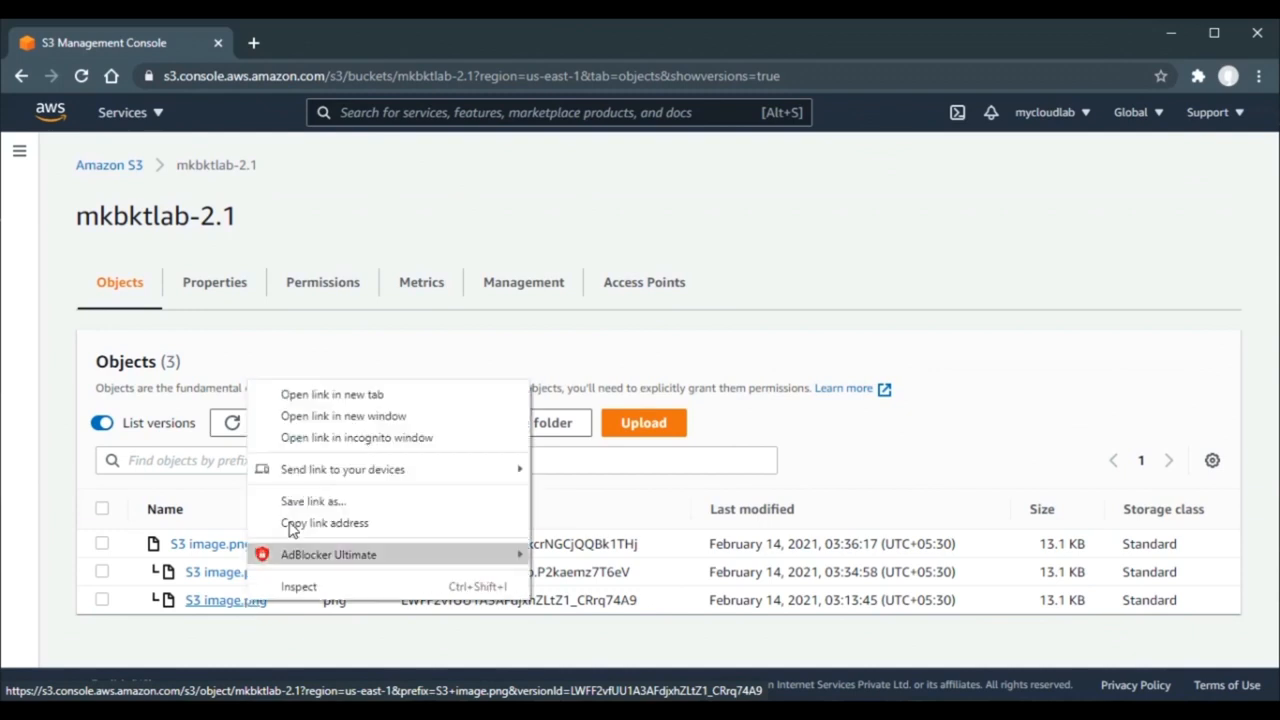
click(345, 395)
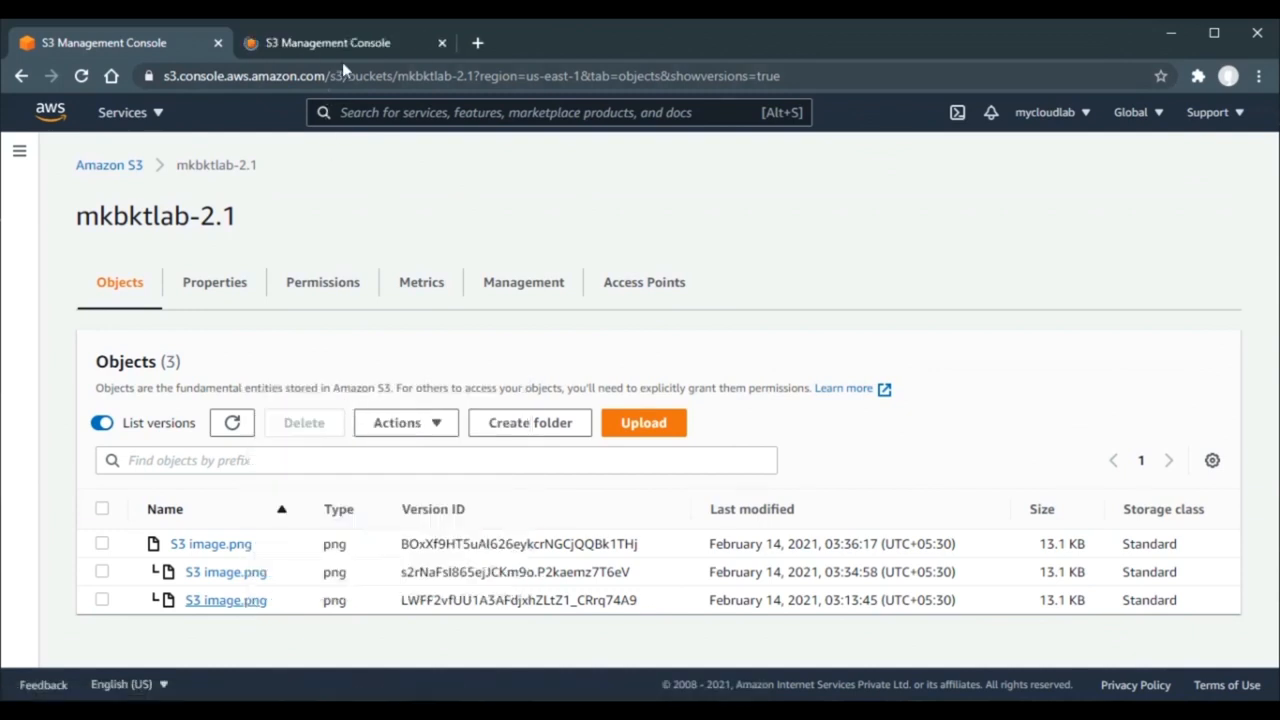
click(359, 47)
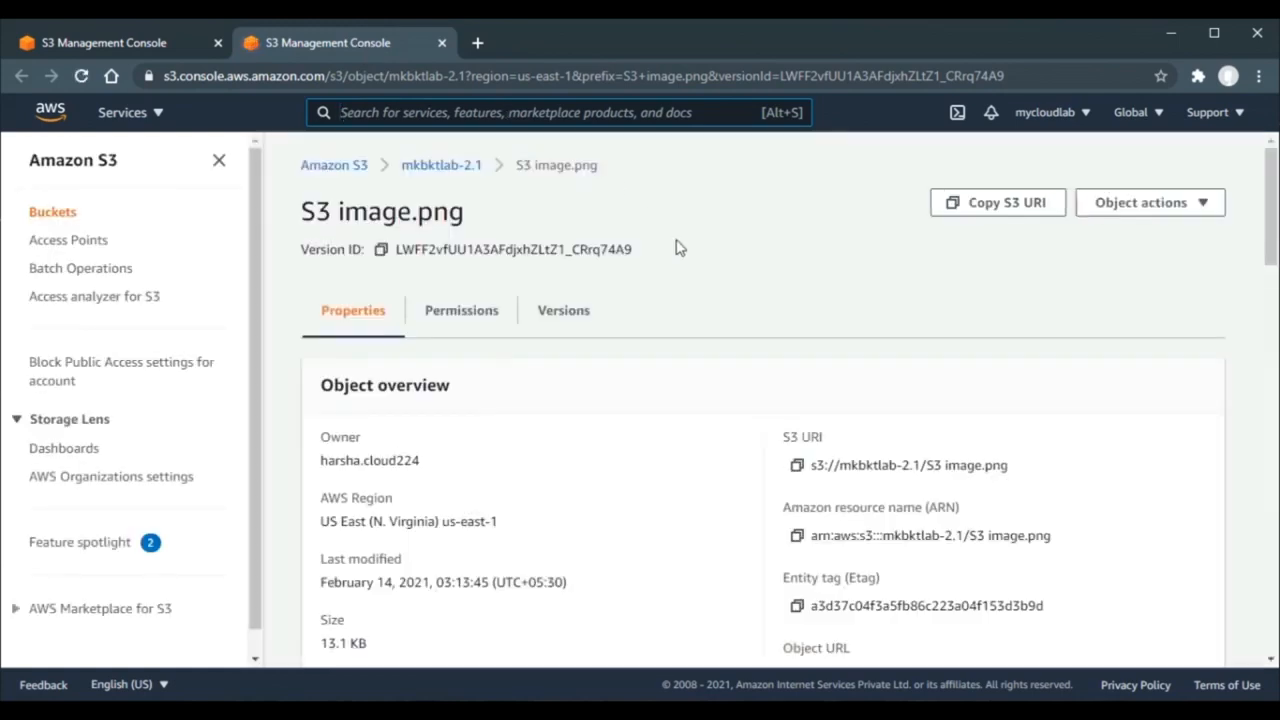
scroll(693, 268, down, 10)
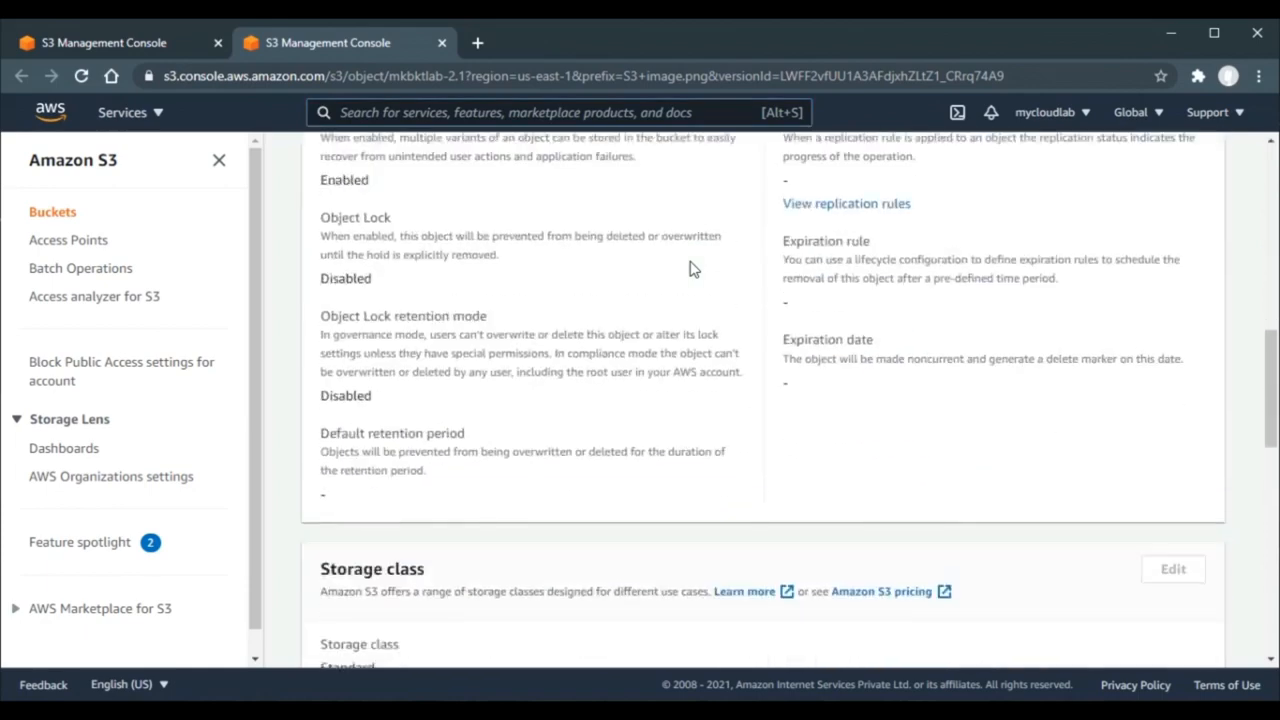
scroll(692, 265, down, 4)
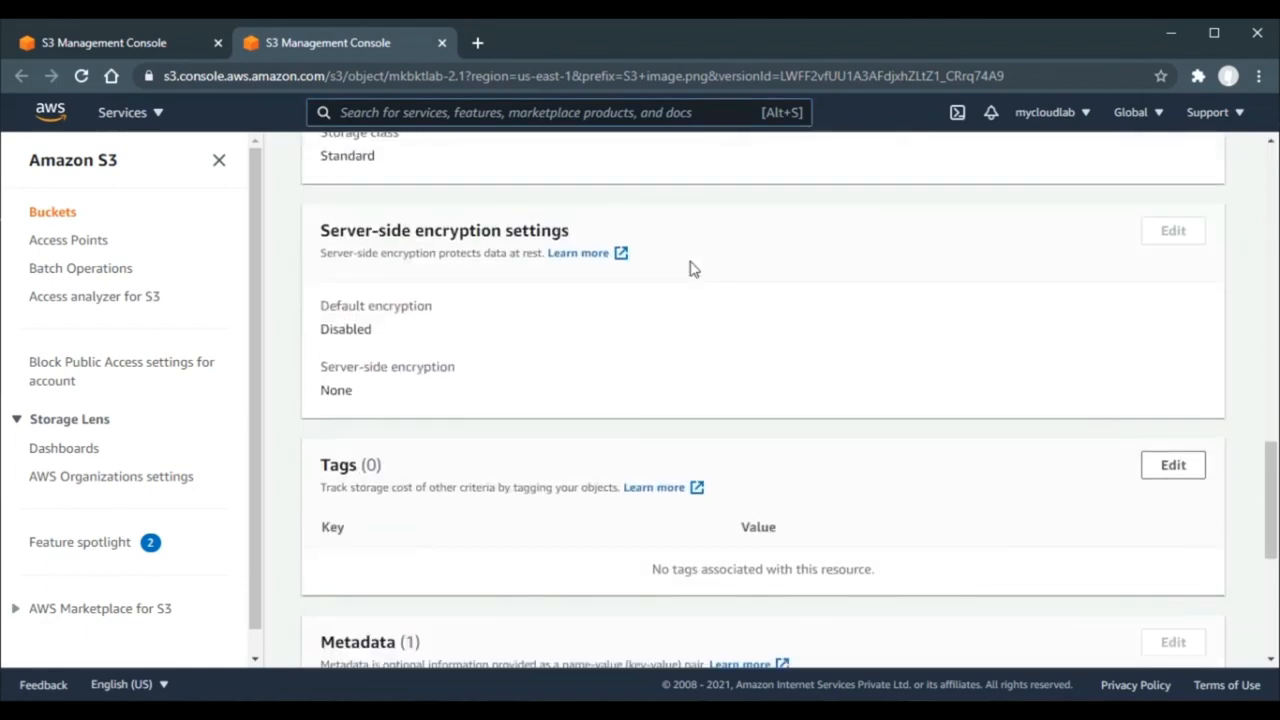
click(138, 48)
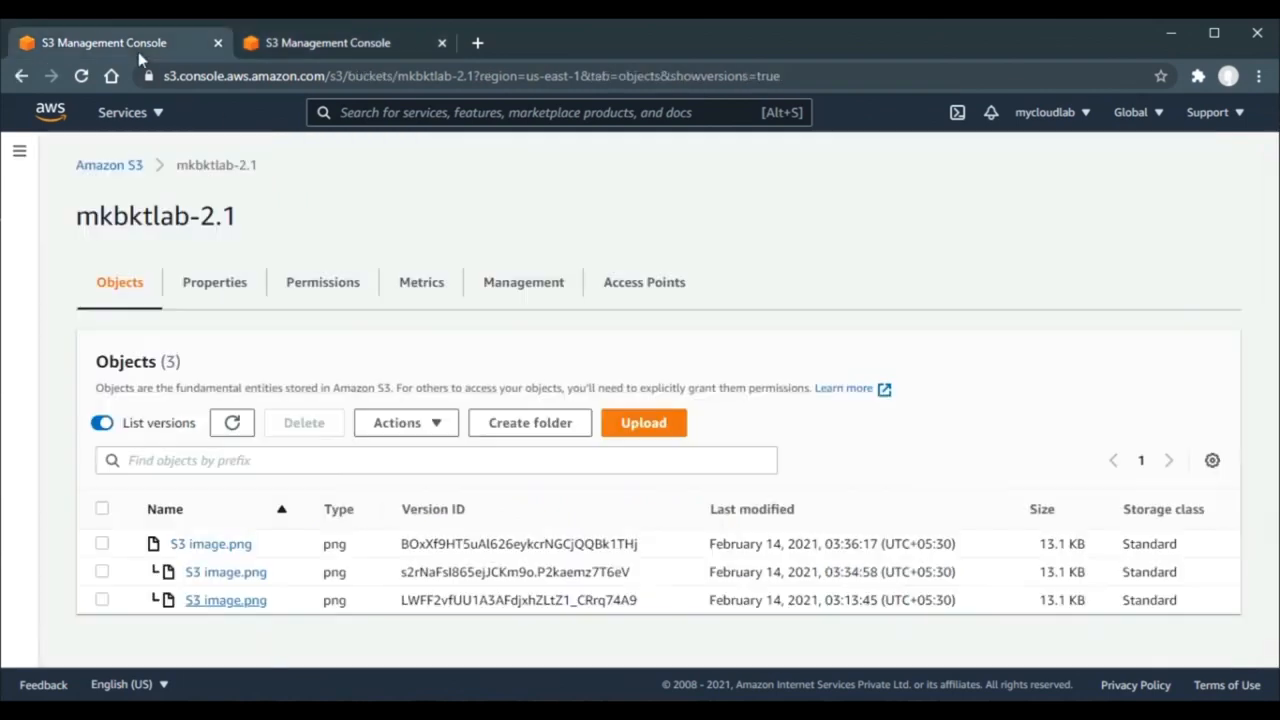
- Open the 03:34:58 version in a new tab and confirm it uses SSE-S3 encryption
right_click(216, 583)
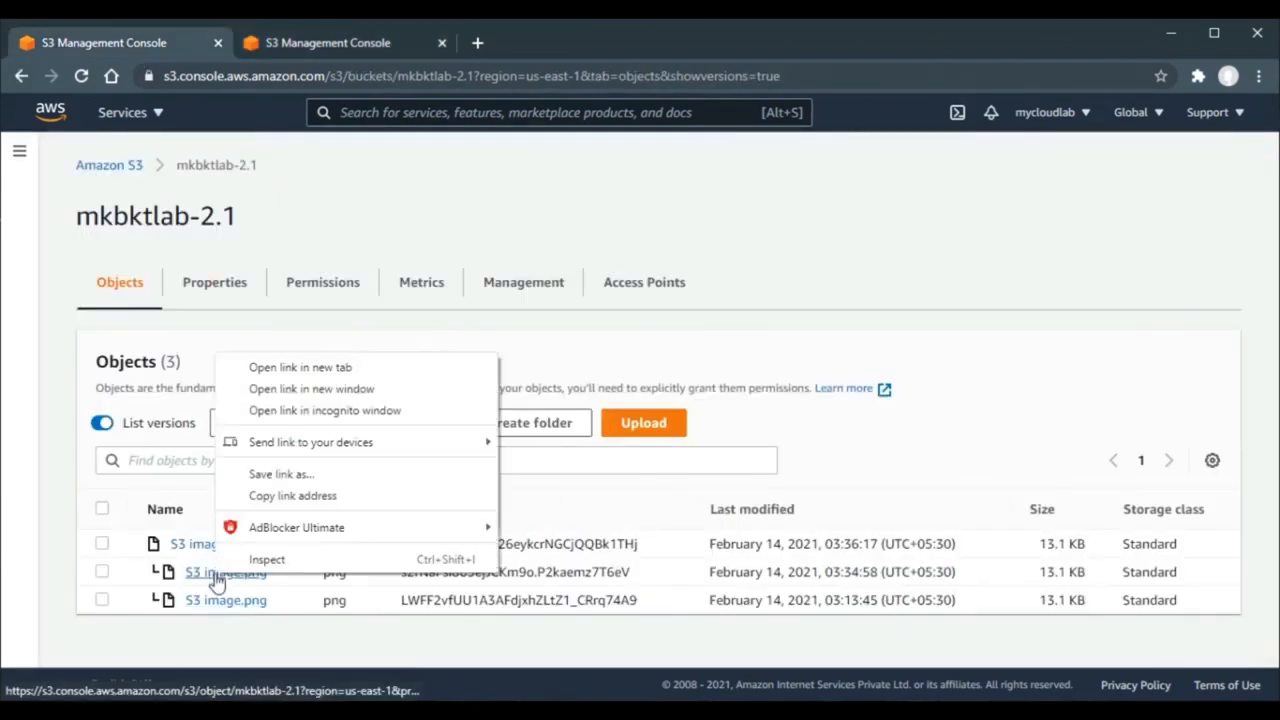
click(423, 374)
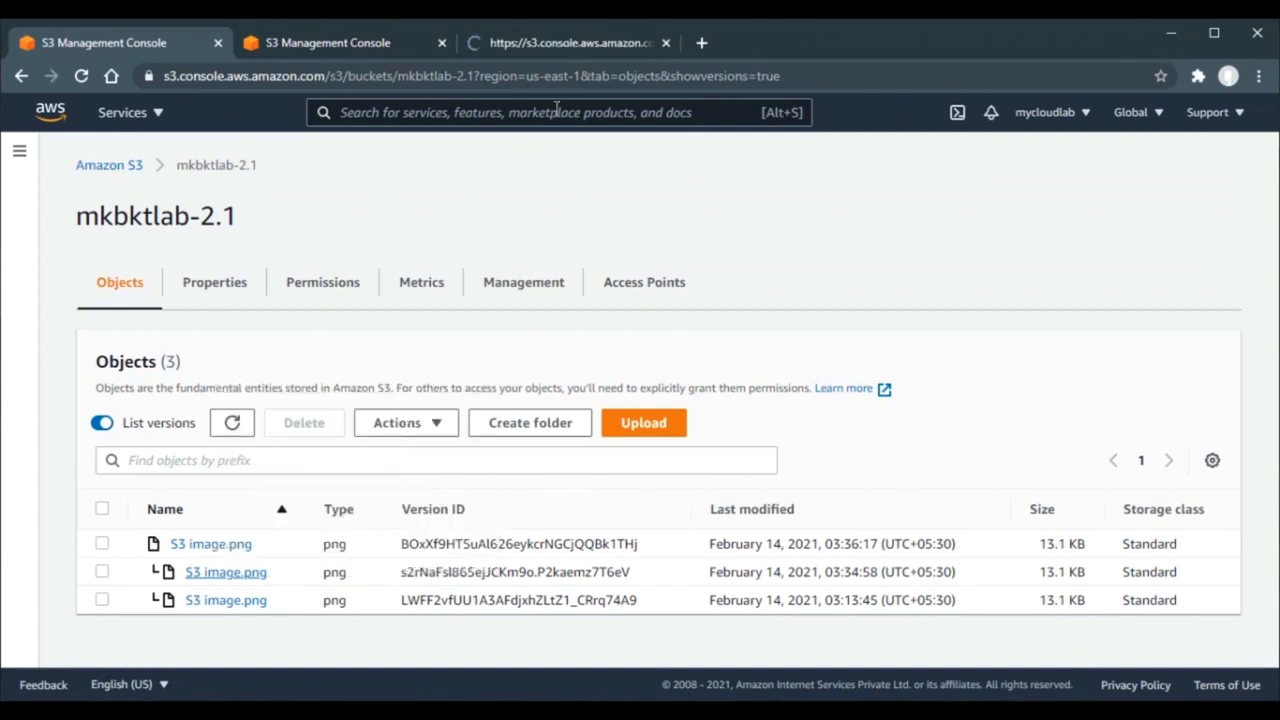
click(607, 37)
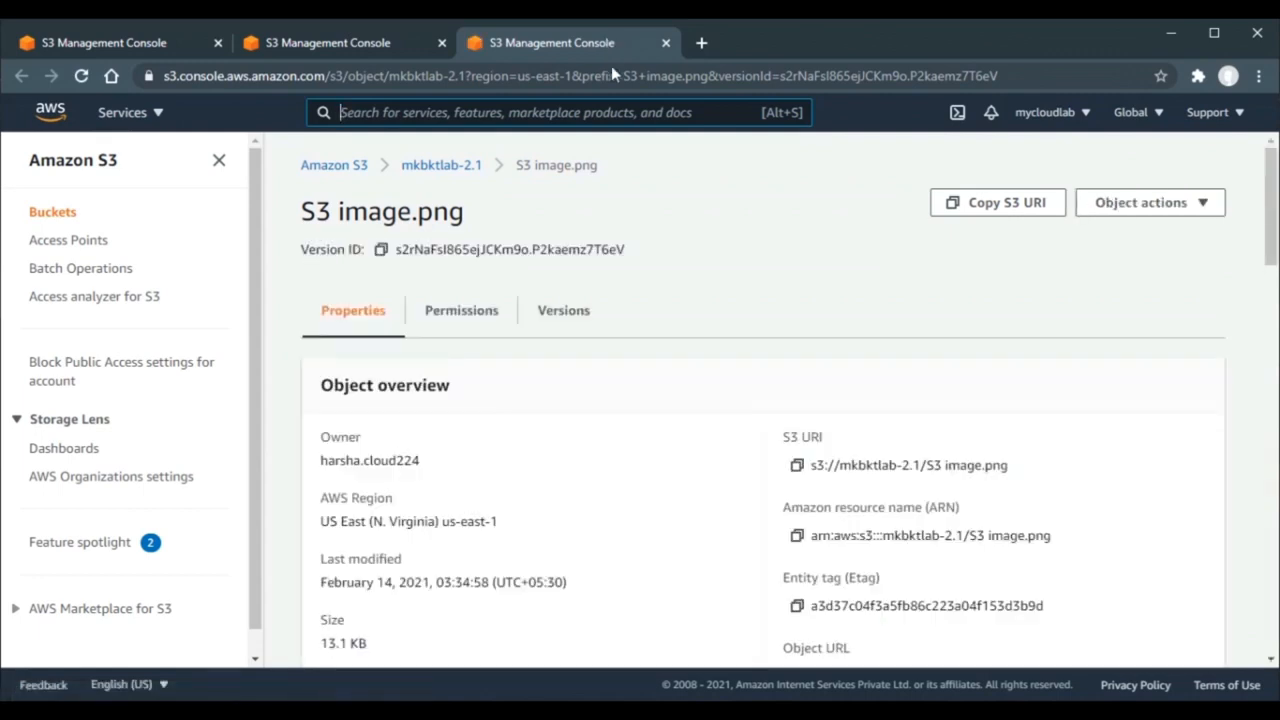
scroll(668, 232, down, 4)
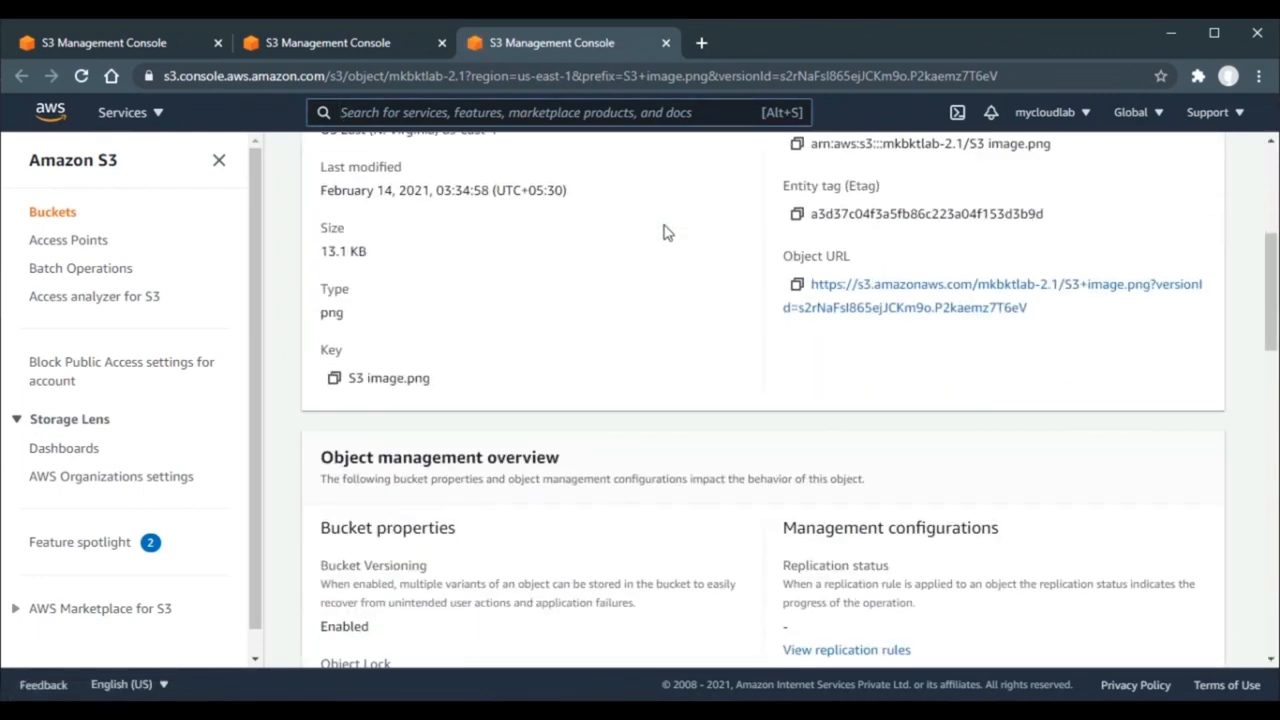
scroll(668, 232, down, 9)
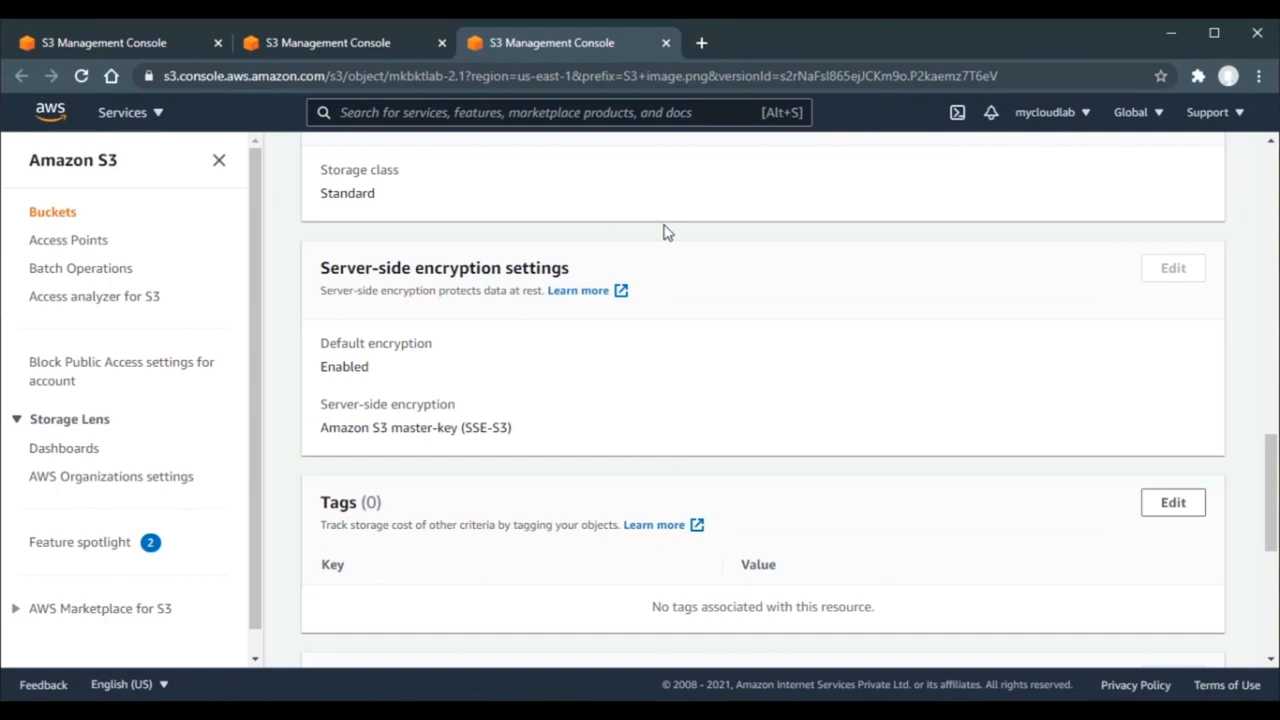
click(97, 45)
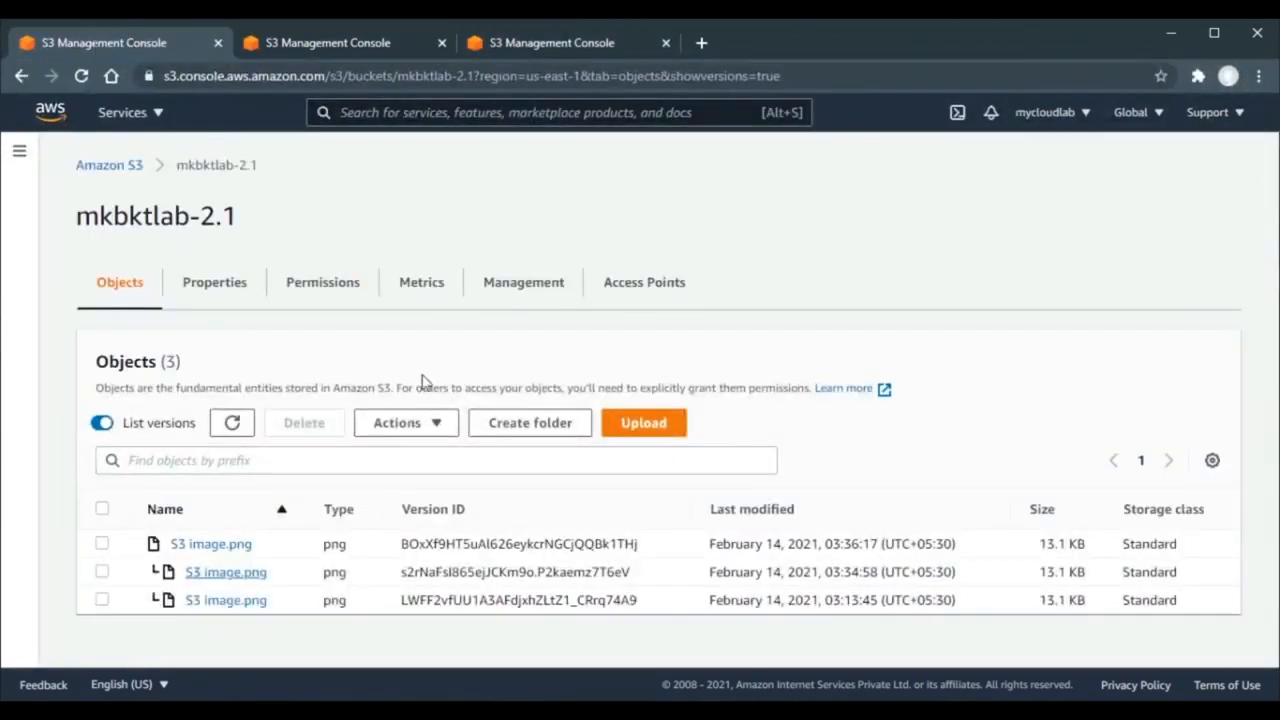
- Open the newest 03:36:17 version in a new tab and confirm it uses SSE-KMS encryption
right_click(222, 542)
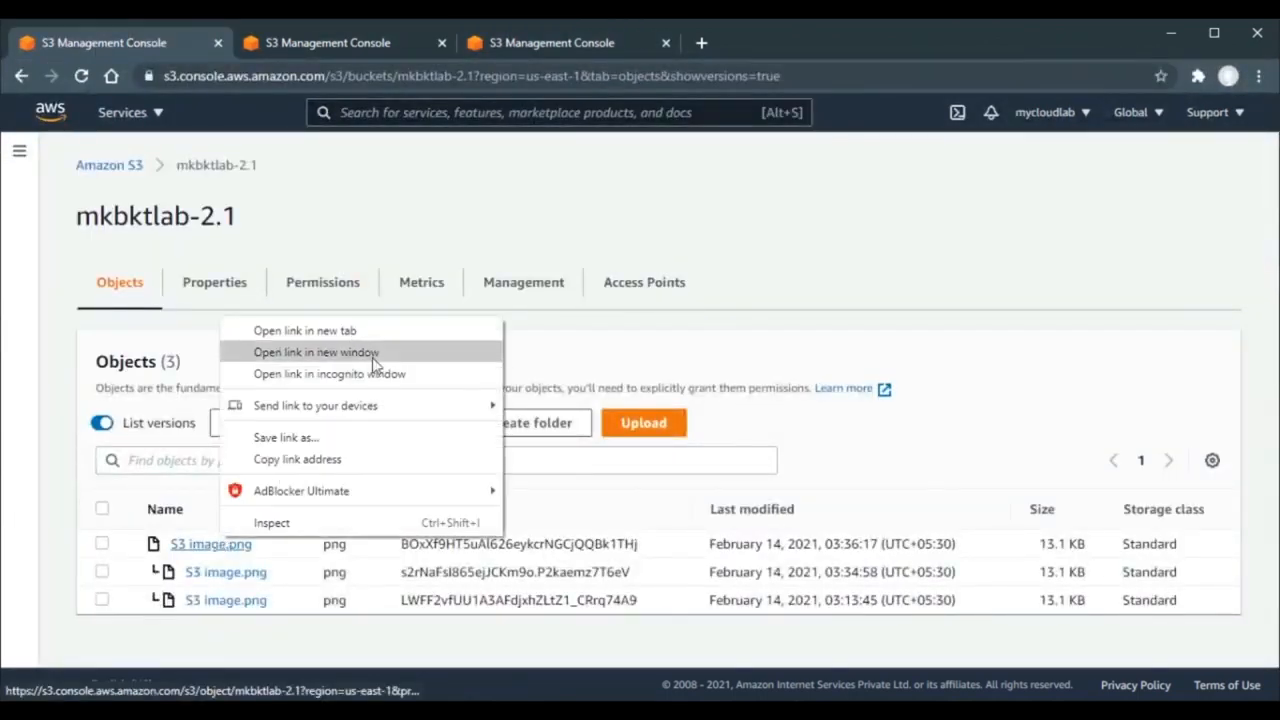
click(393, 333)
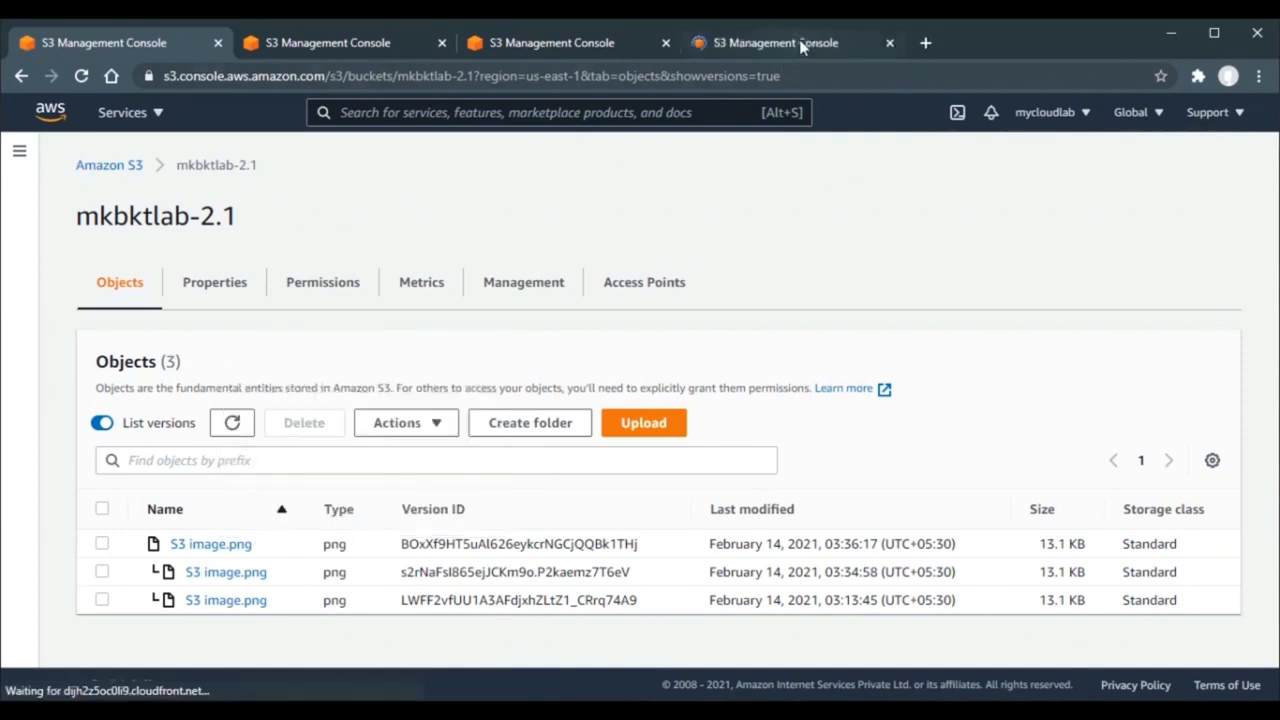
click(799, 42)
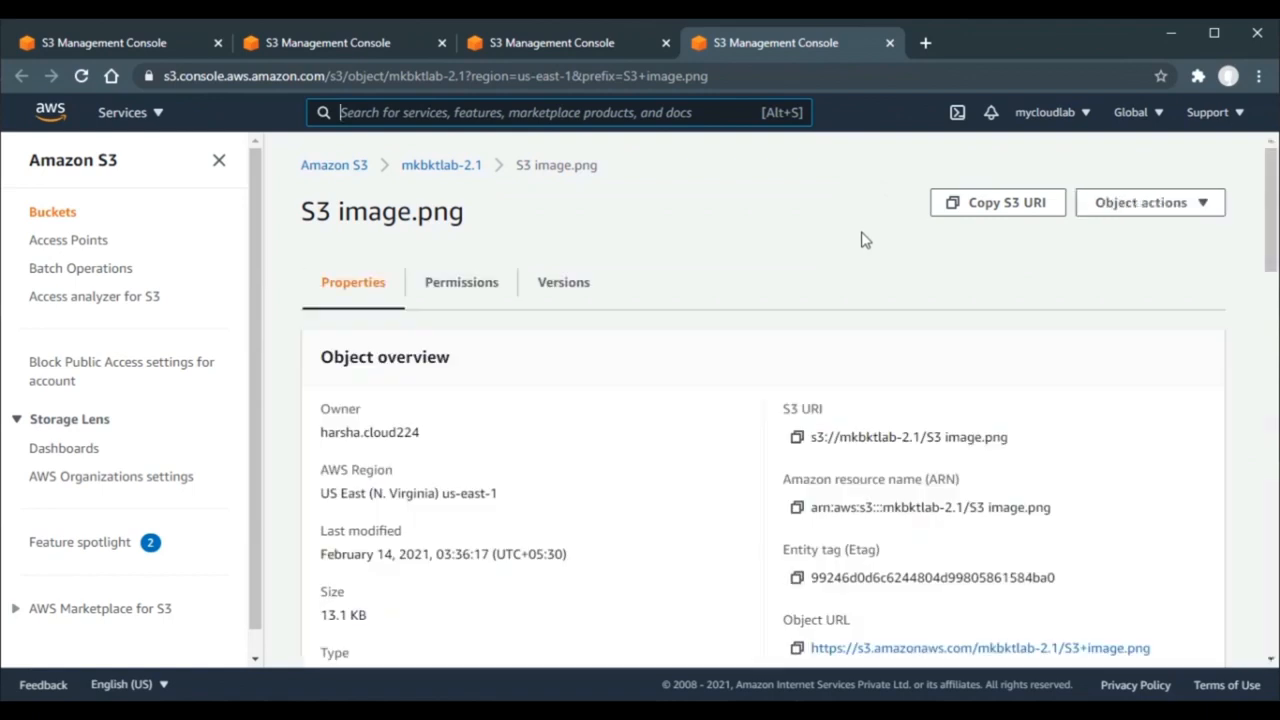
scroll(762, 268, down, 1)
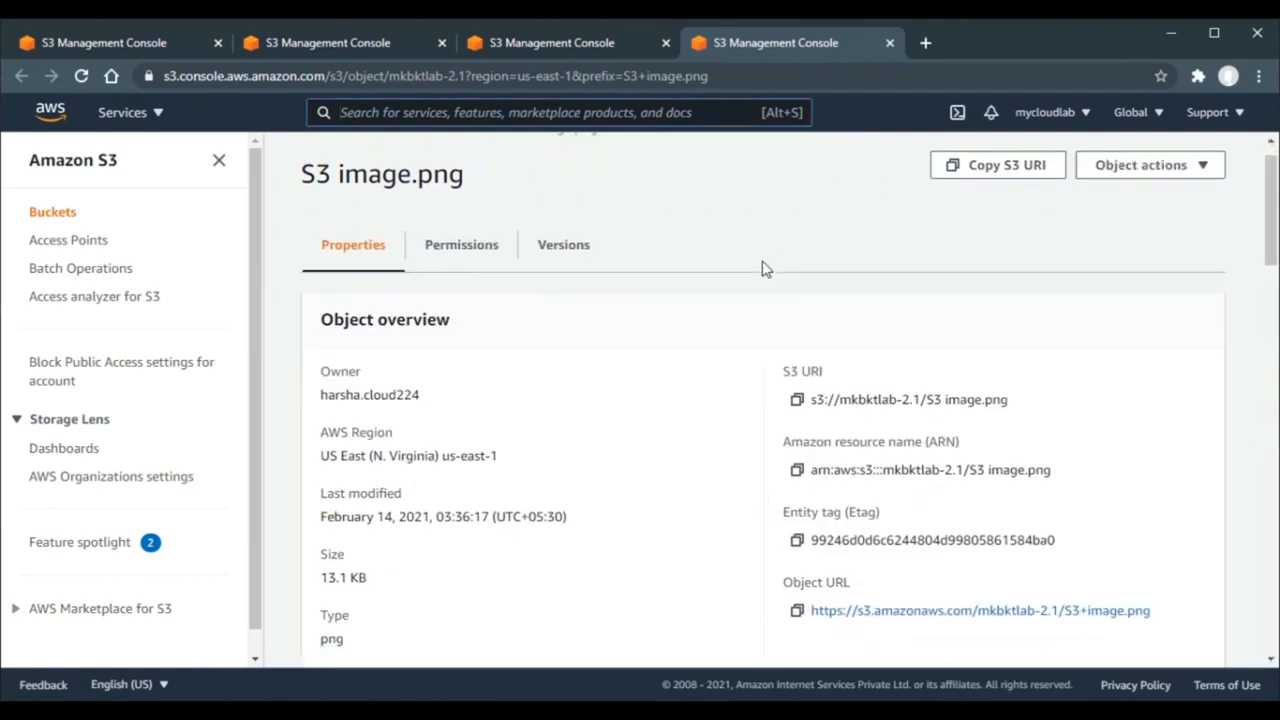
scroll(762, 268, down, 10)
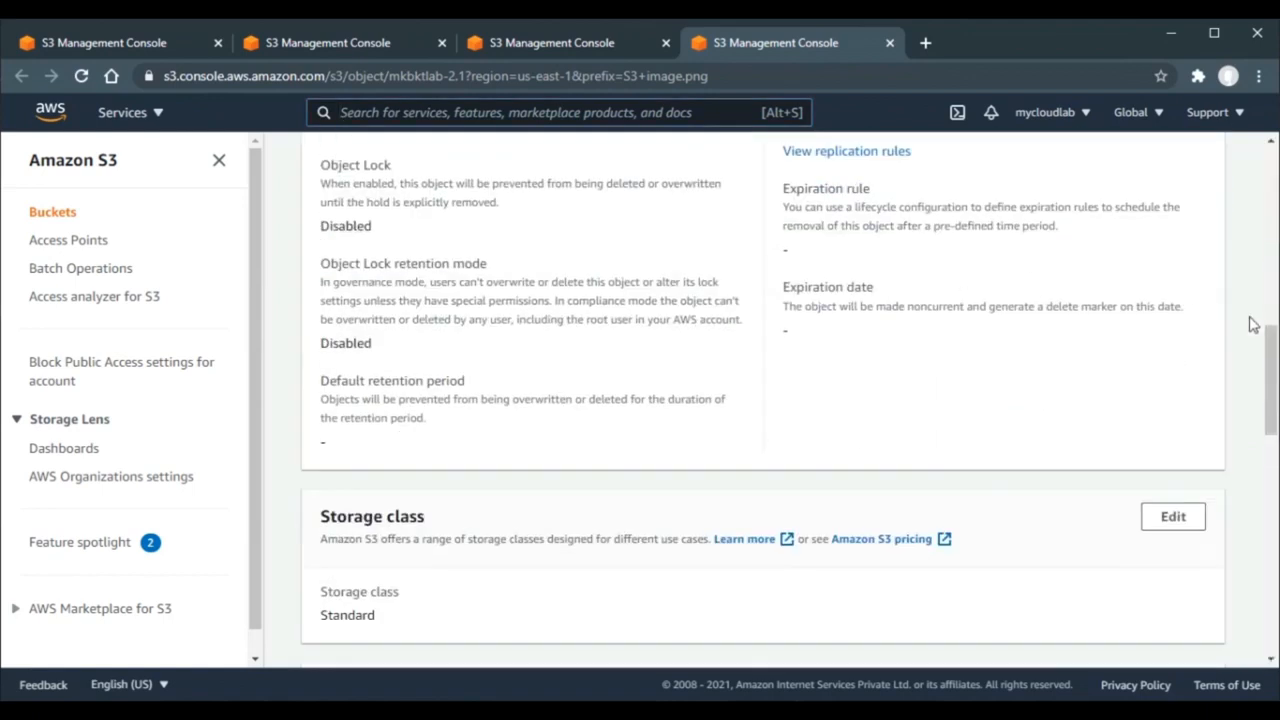
drag(1274, 346, 1274, 438)
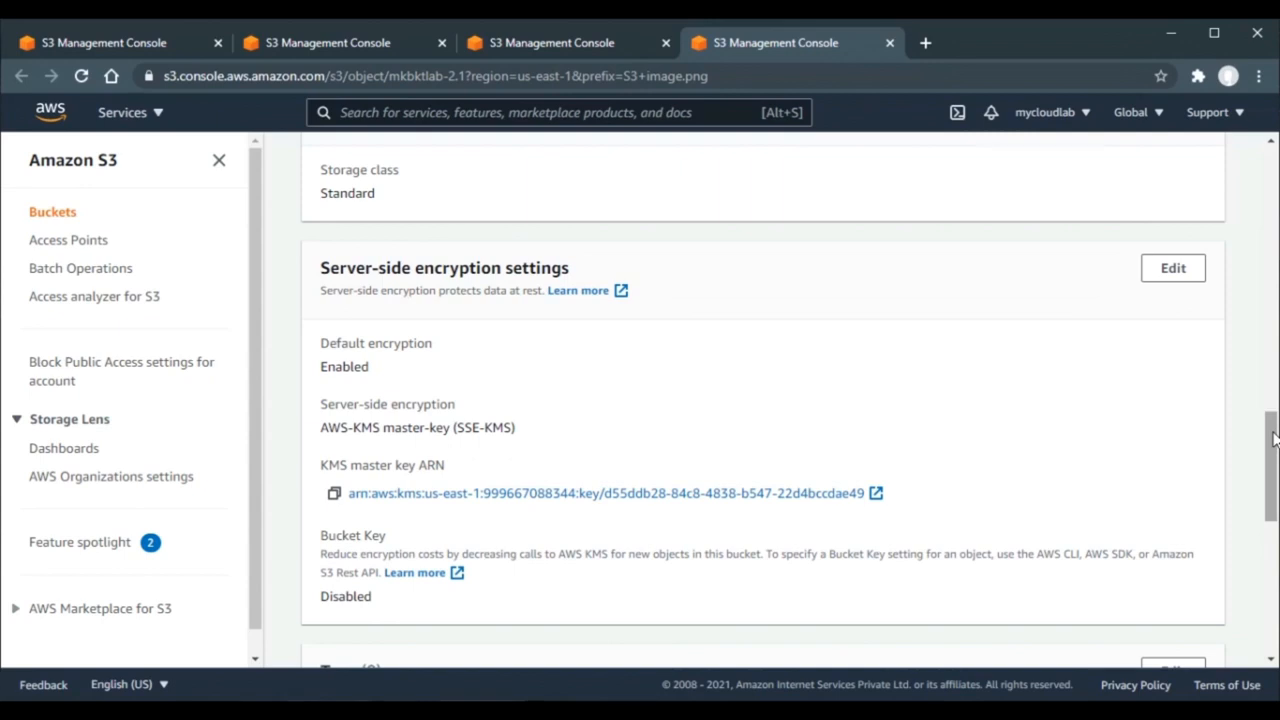
drag(1275, 438, 1245, 236)
click(174, 54)
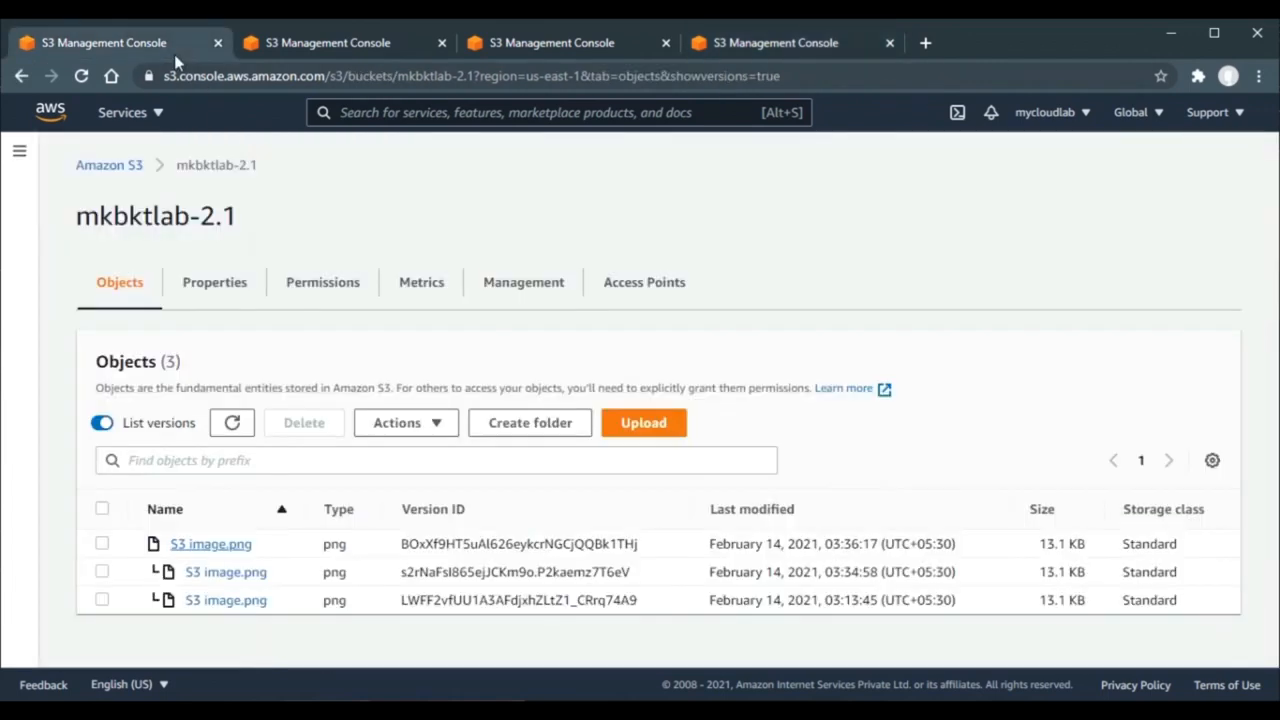
- In mkbktlab-2.1's Properties, find Default encryption showing Disabled and begin editing it
click(198, 293)
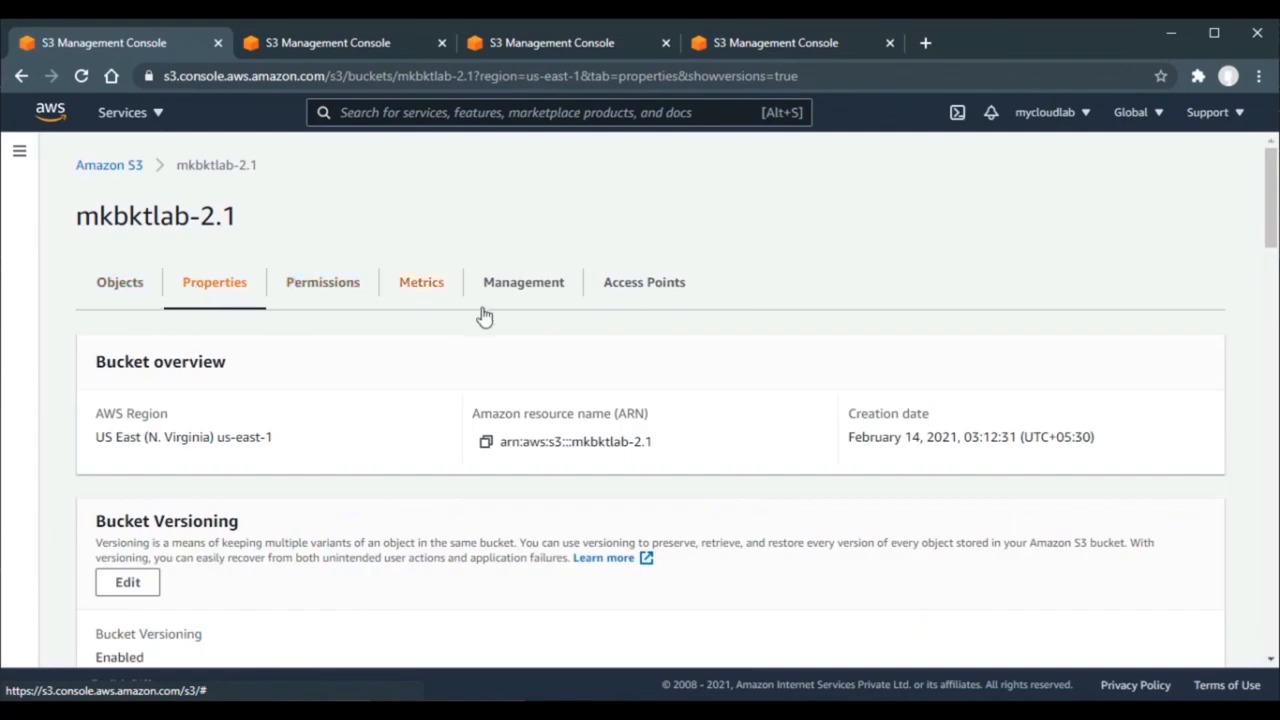
scroll(525, 331, down, 5)
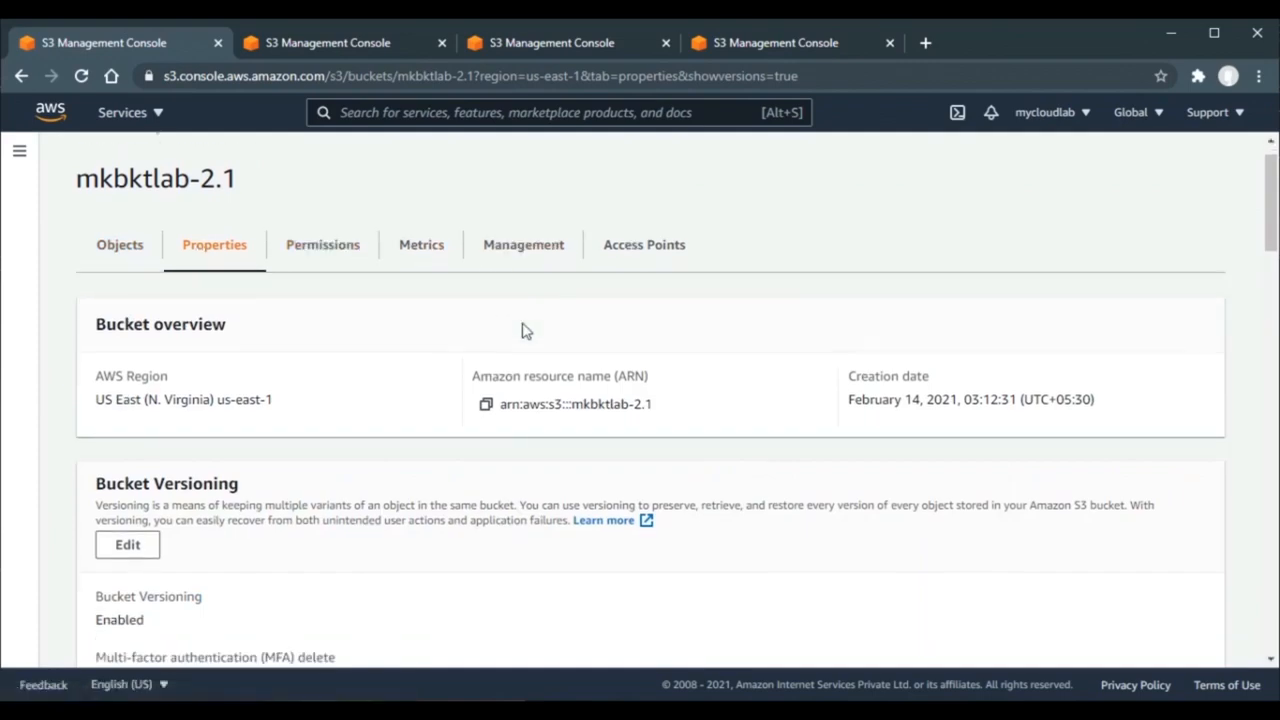
scroll(525, 331, down, 1)
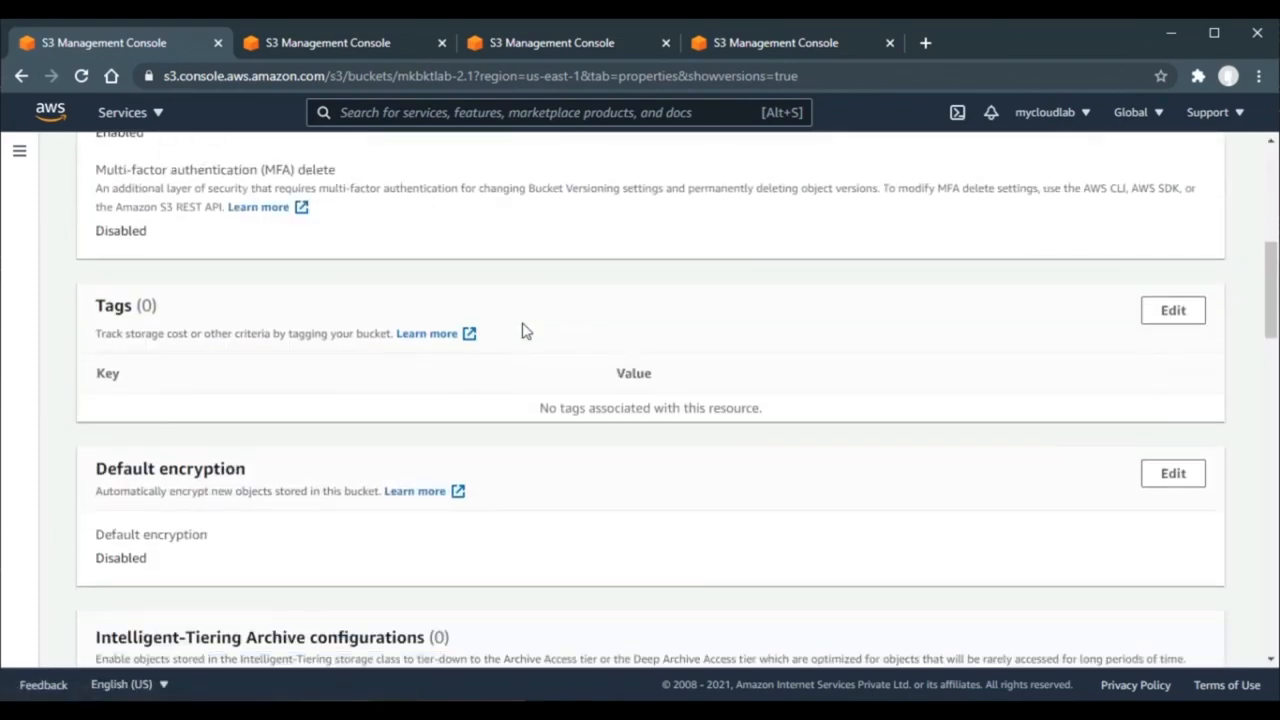
scroll(525, 331, down, 2)
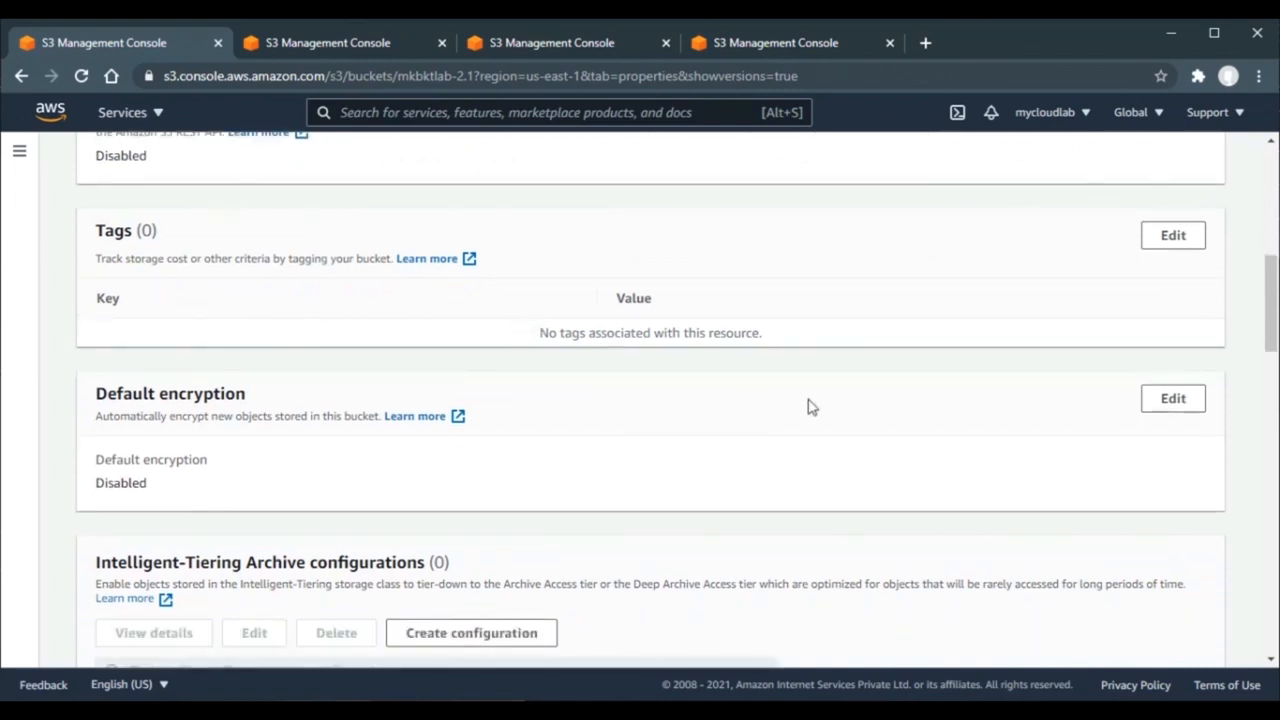
click(1167, 400)
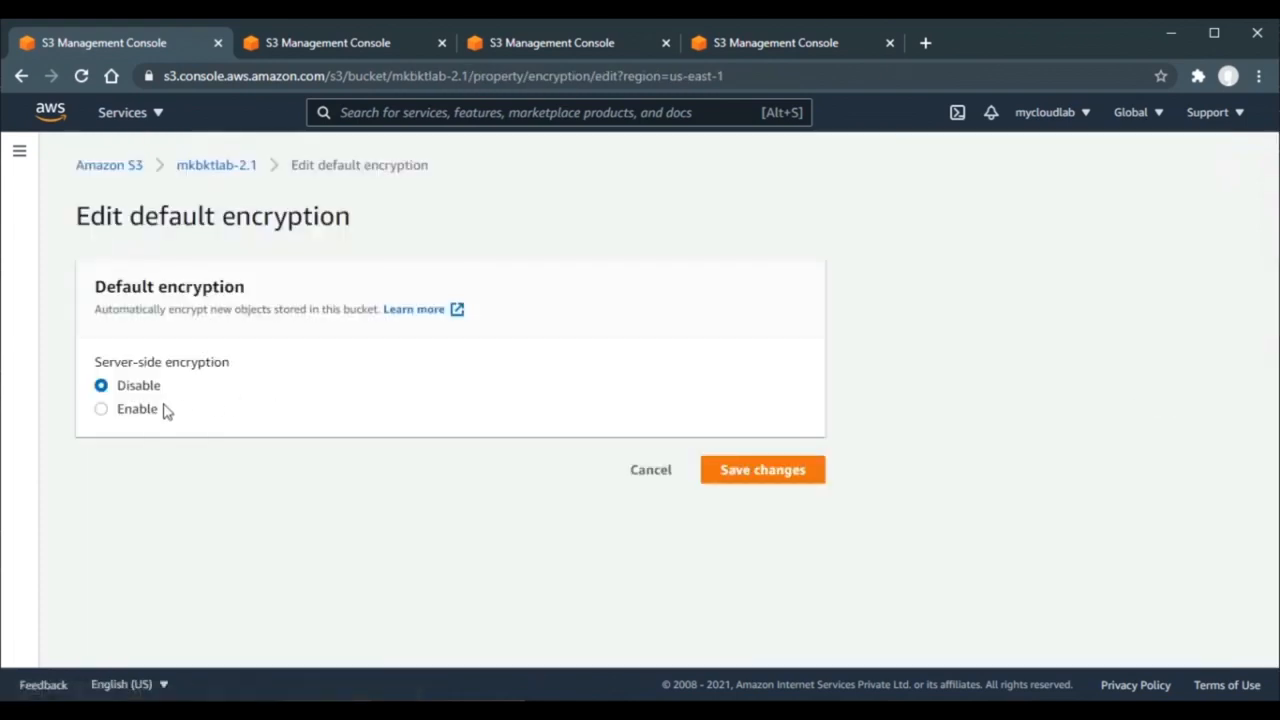
- Turn on mkbktlab-2.1 default encryption with SSE-S3, save, and return to its objects
click(141, 417)
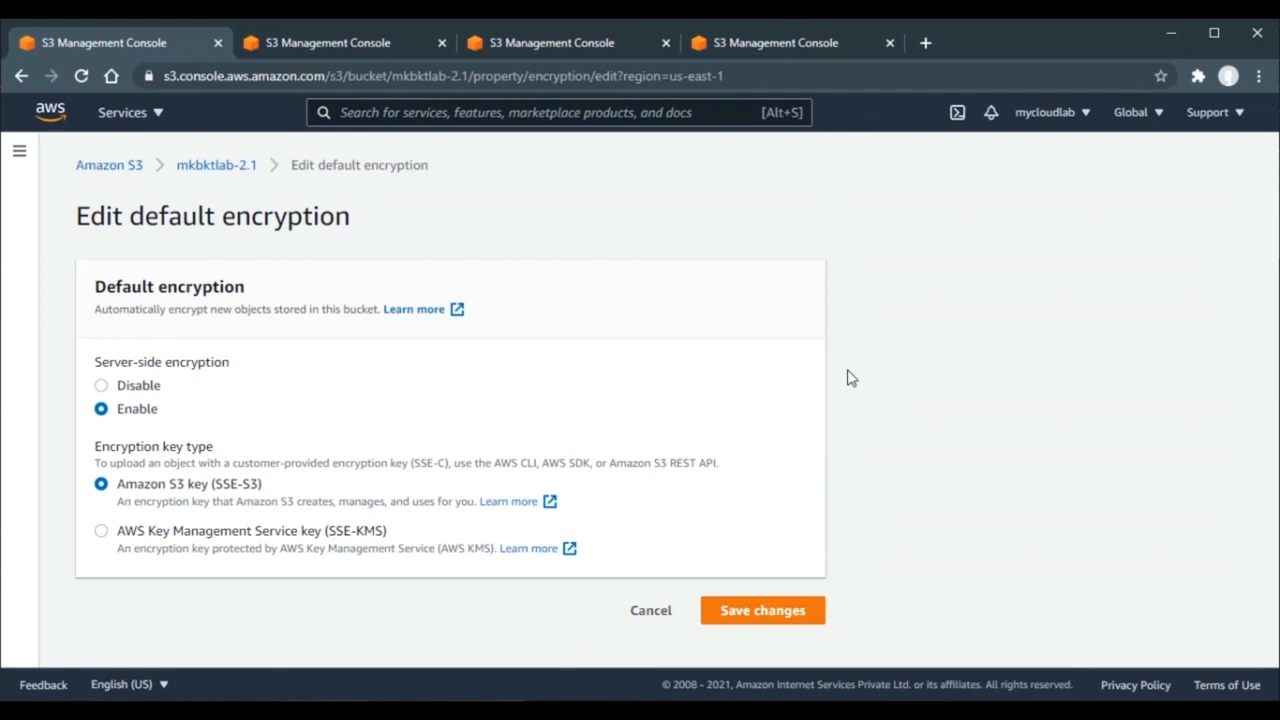
click(750, 611)
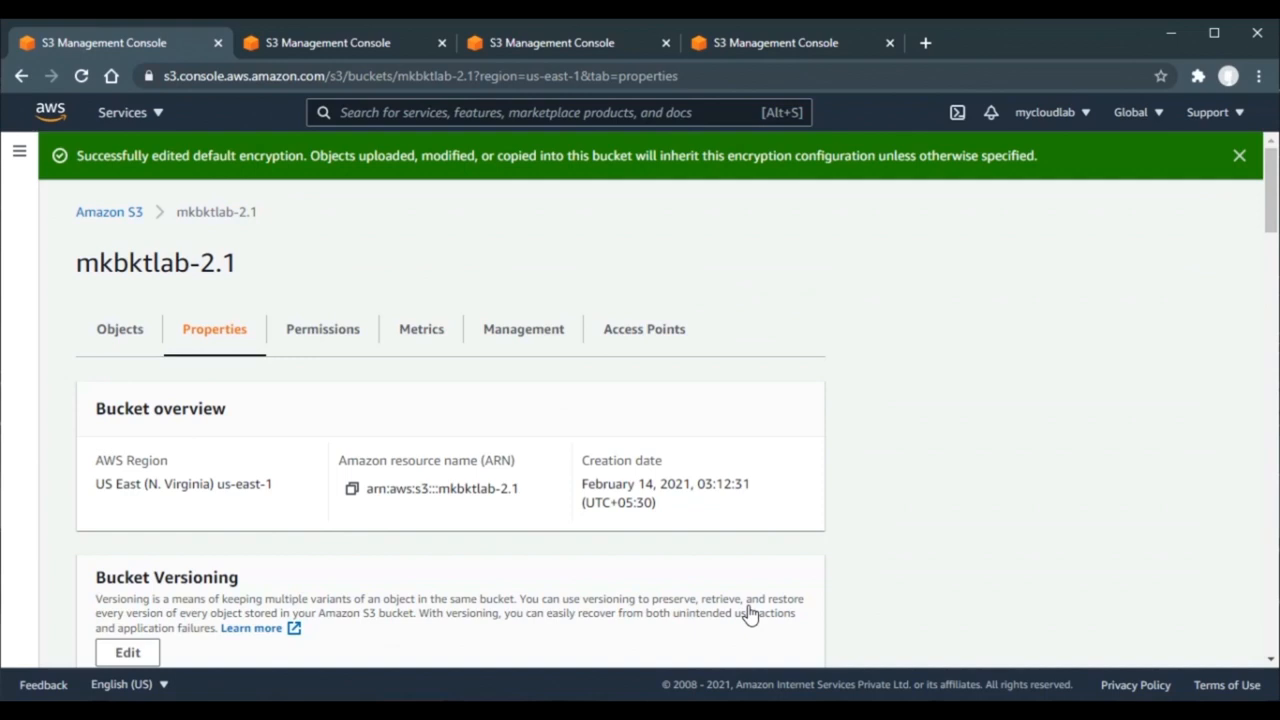
click(121, 357)
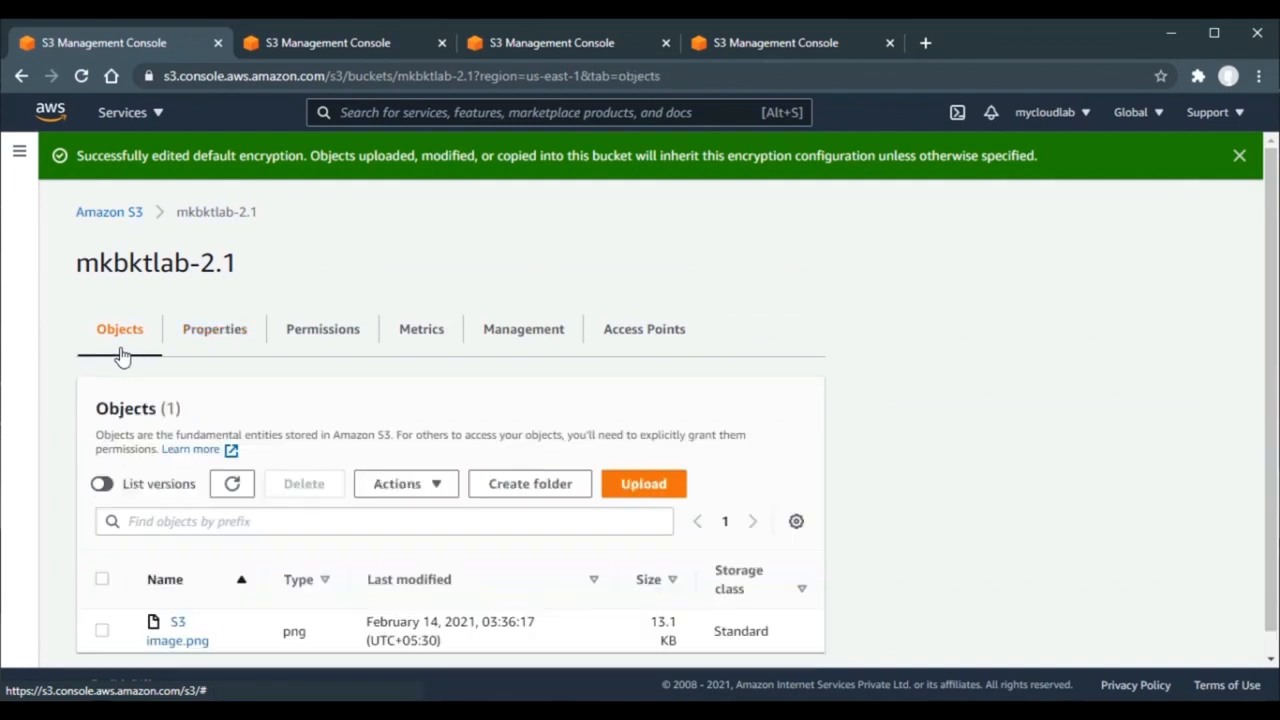
- Upload AWS-CSA.jpg to mkbktlab-2.1, checking the additional upload options
click(632, 489)
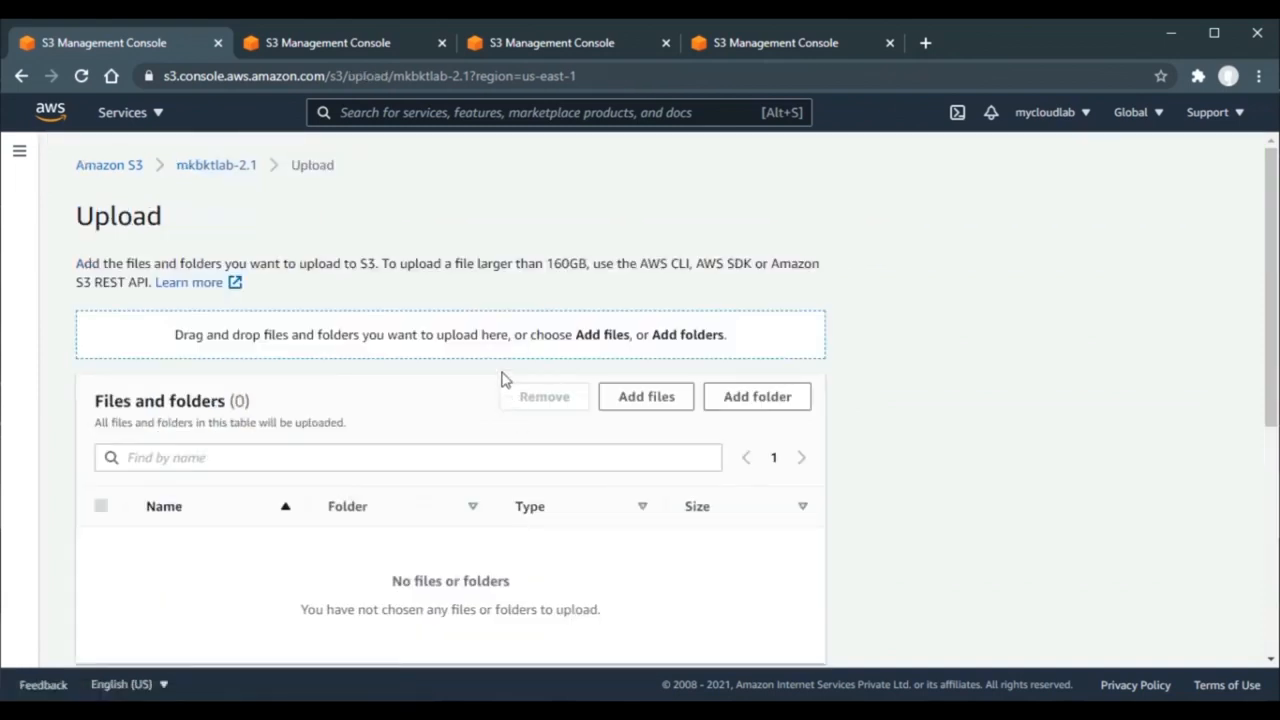
click(624, 400)
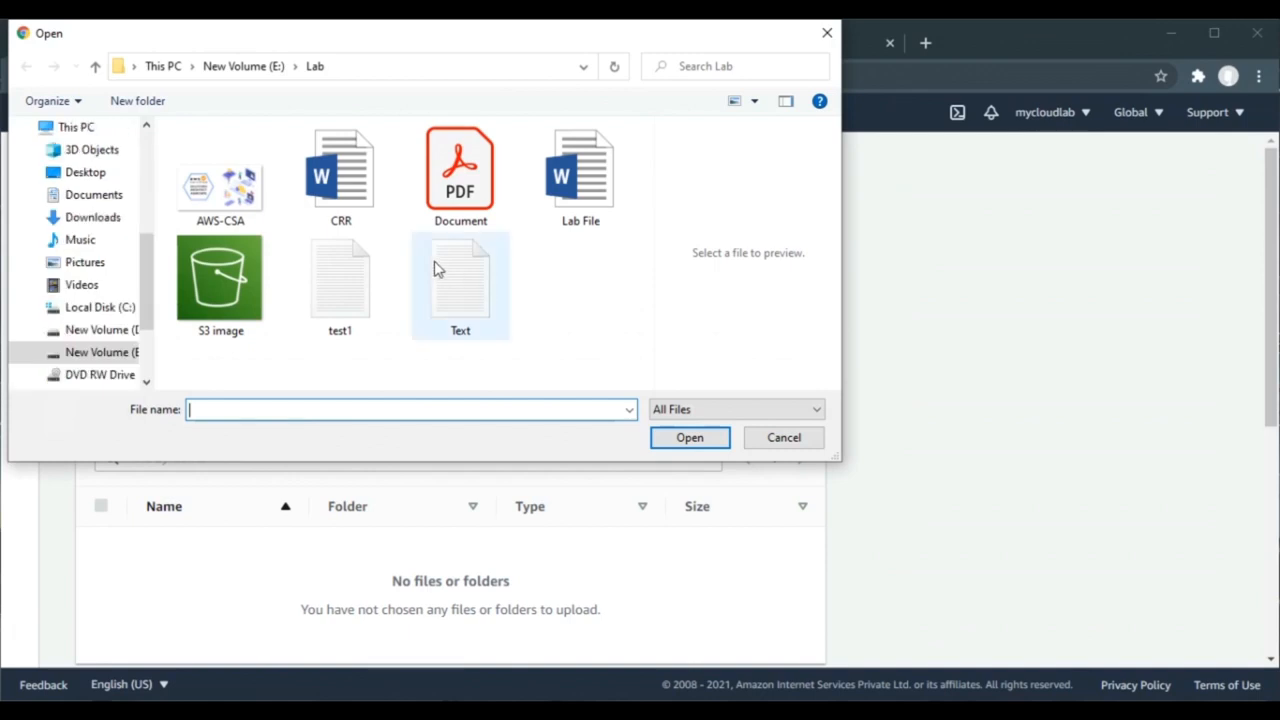
double_click(246, 200)
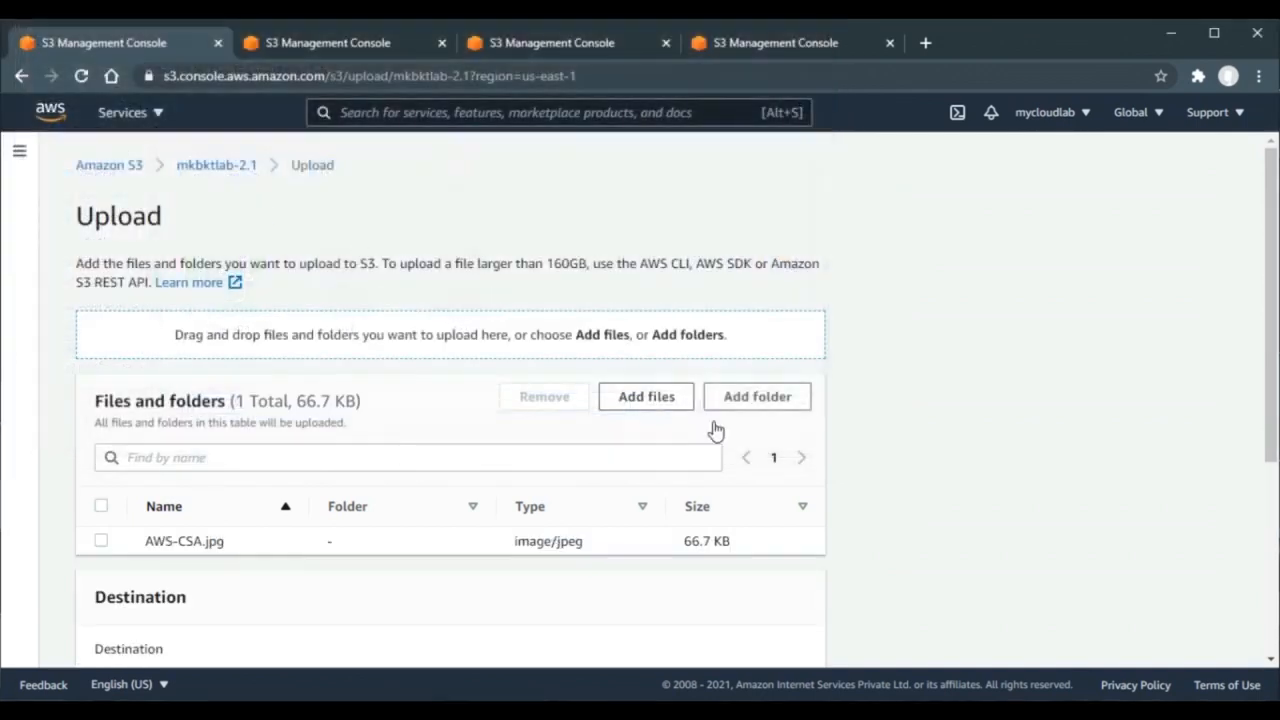
scroll(1086, 393, down, 3)
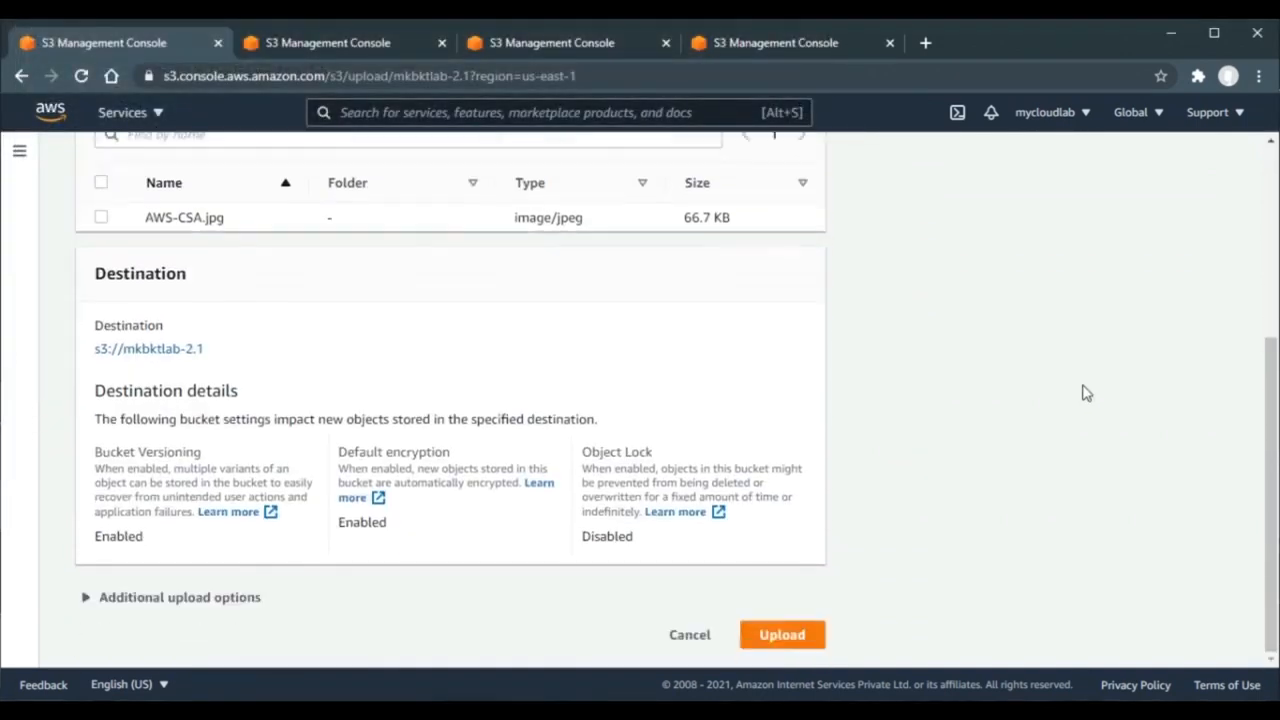
click(209, 599)
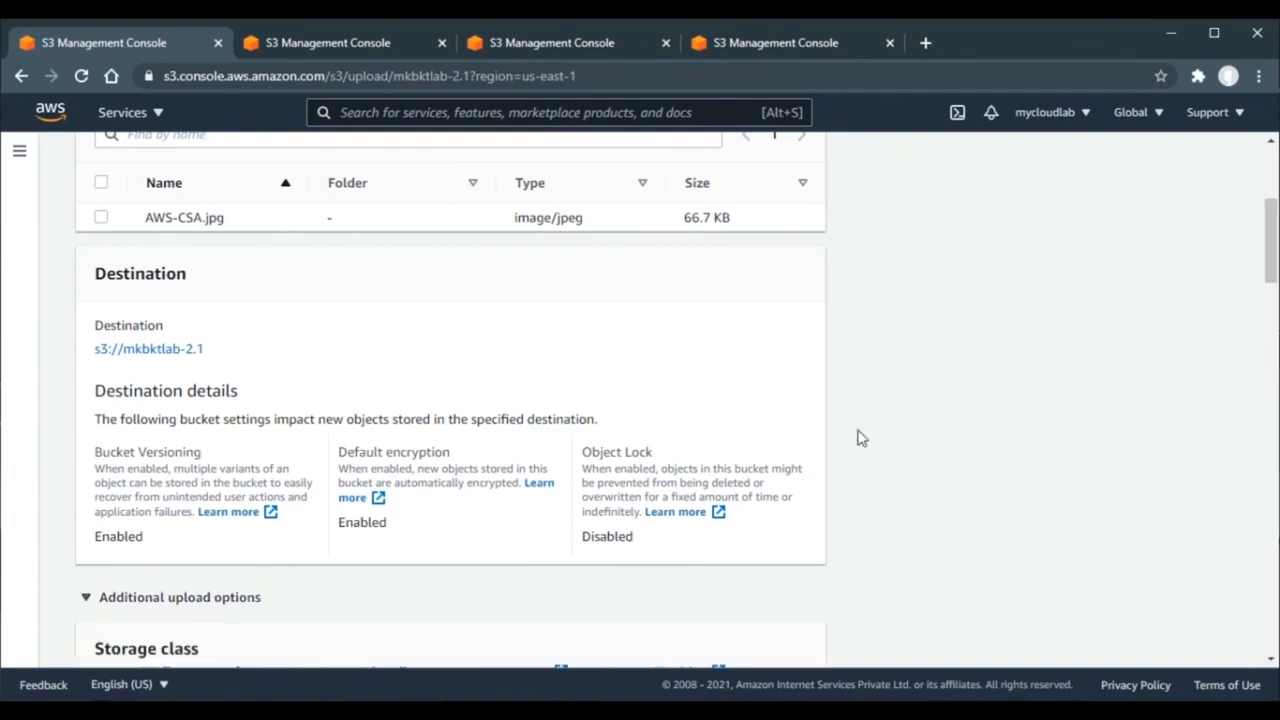
scroll(944, 418, down, 10)
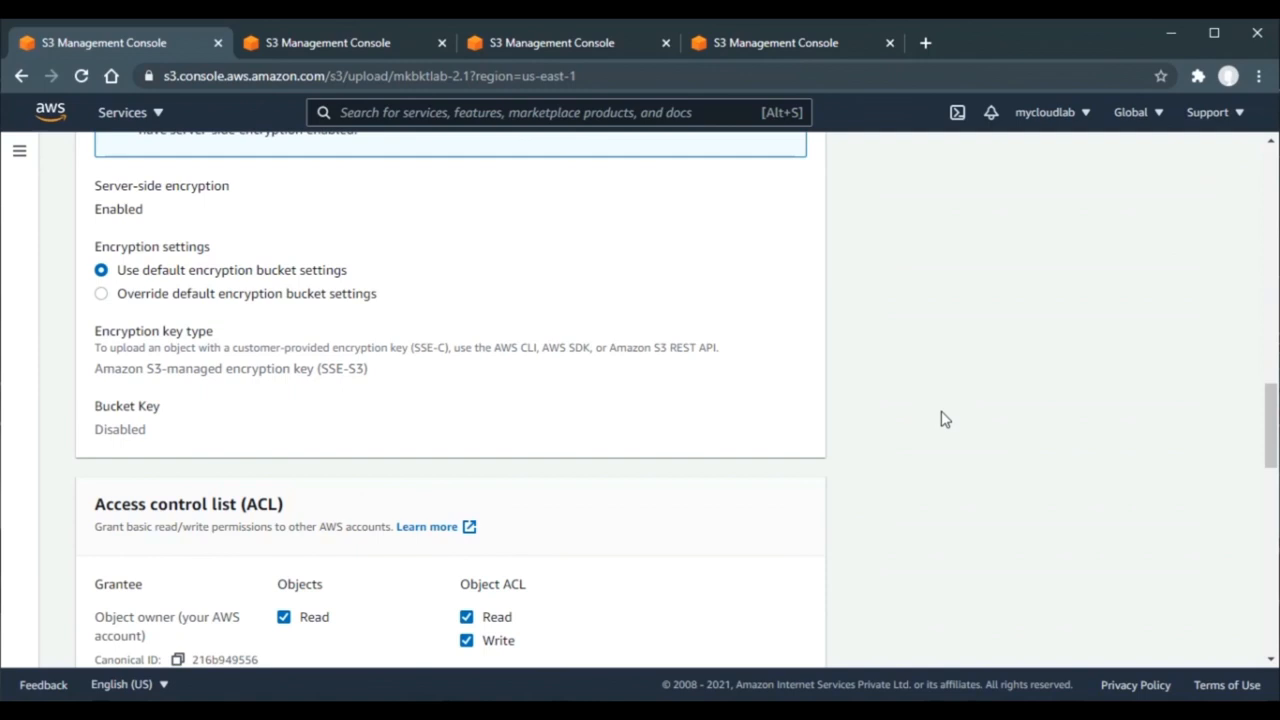
scroll(944, 418, down, 15)
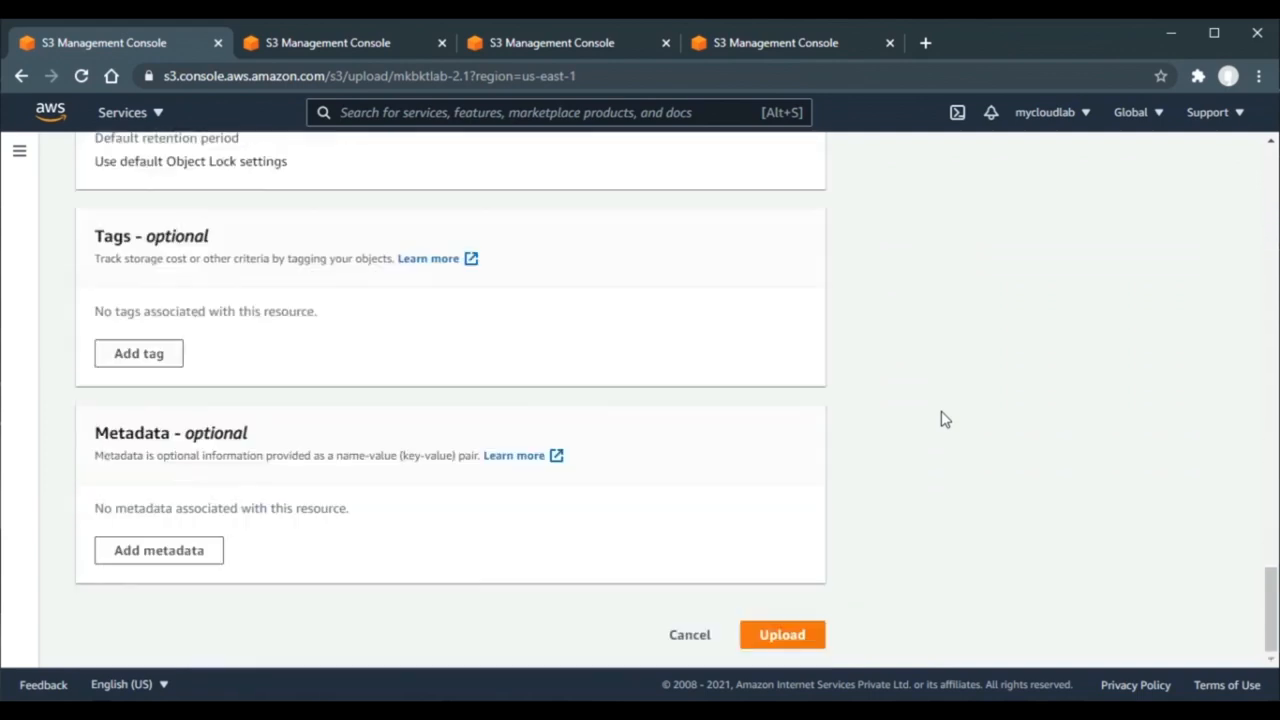
click(793, 644)
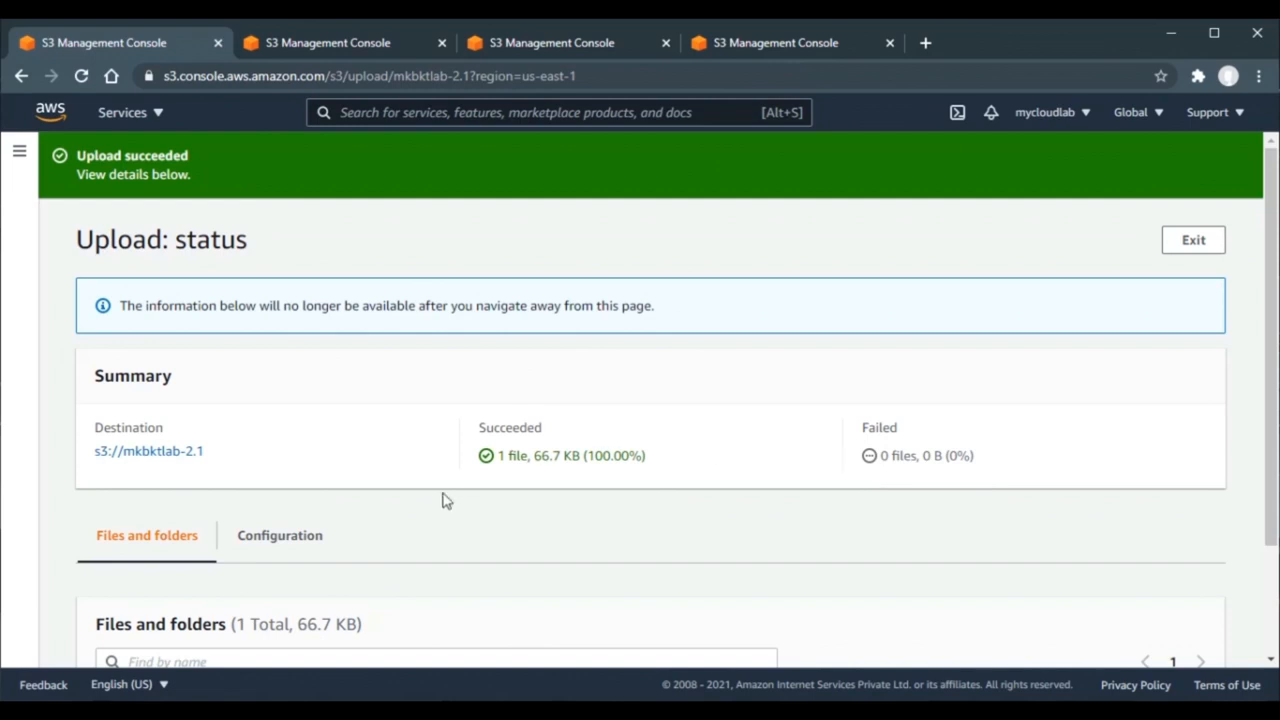
- Review the 66.7 KB upload's configuration, confirming it used the bucket's default encryption
click(277, 530)
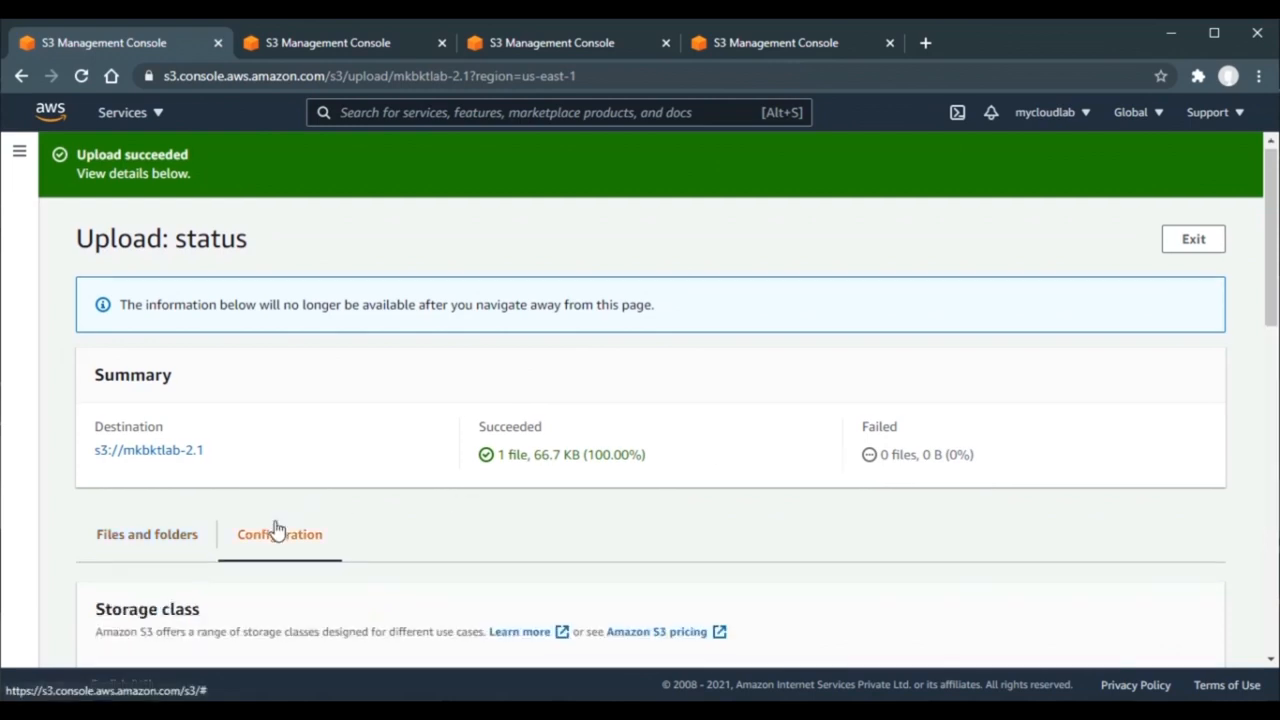
scroll(277, 530, down, 6)
scroll(277, 520, up, 2)
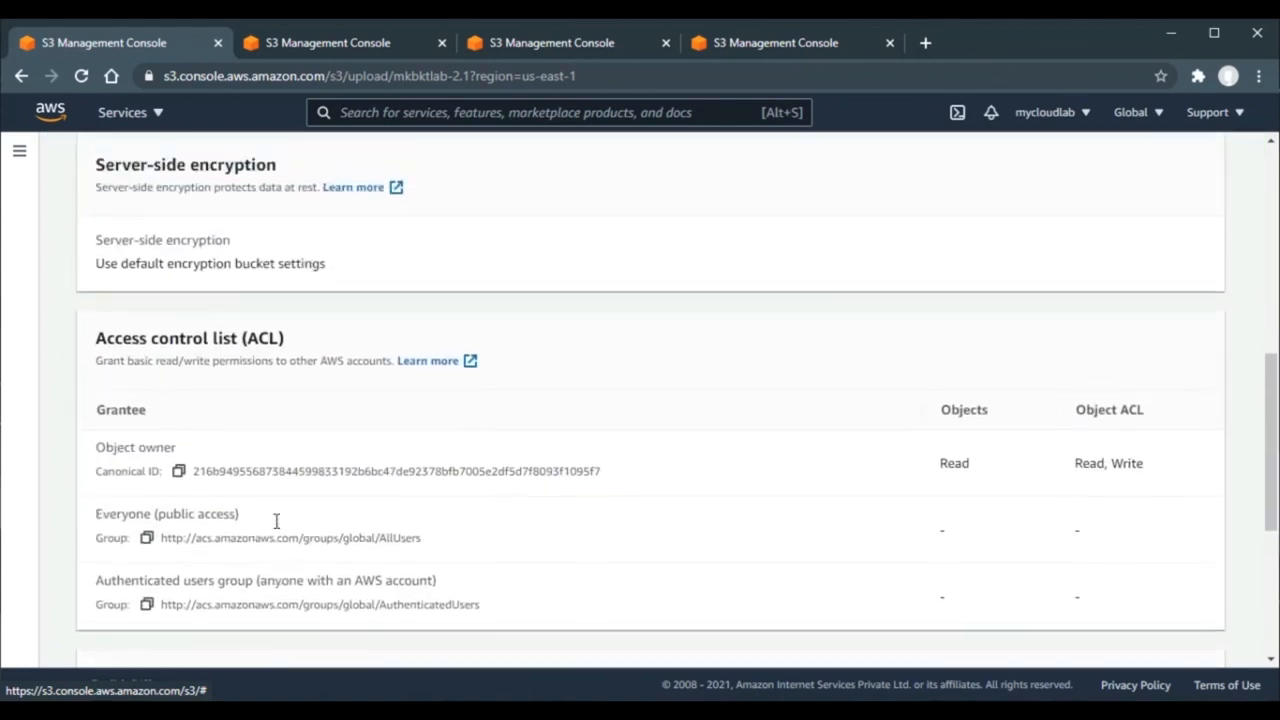
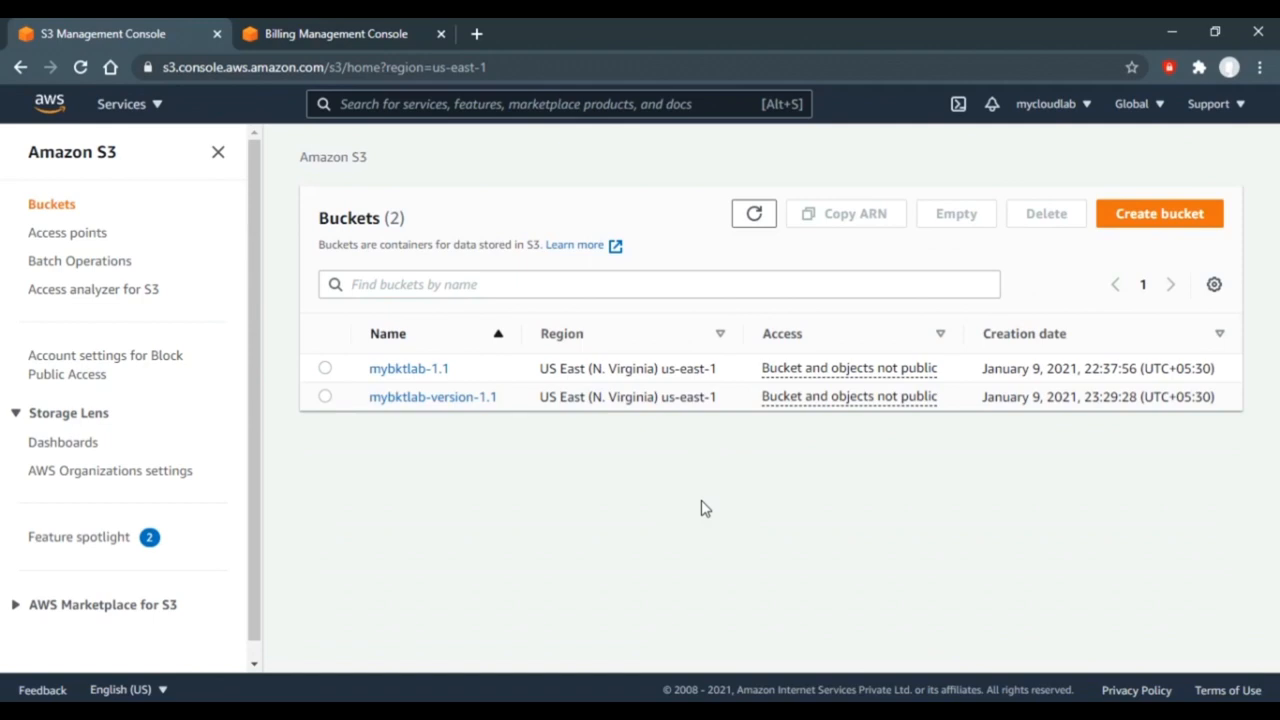
- Upload Text.txt (17.0 B) from the Lab folder into bucket mybktlab-version-1.1
click(455, 403)
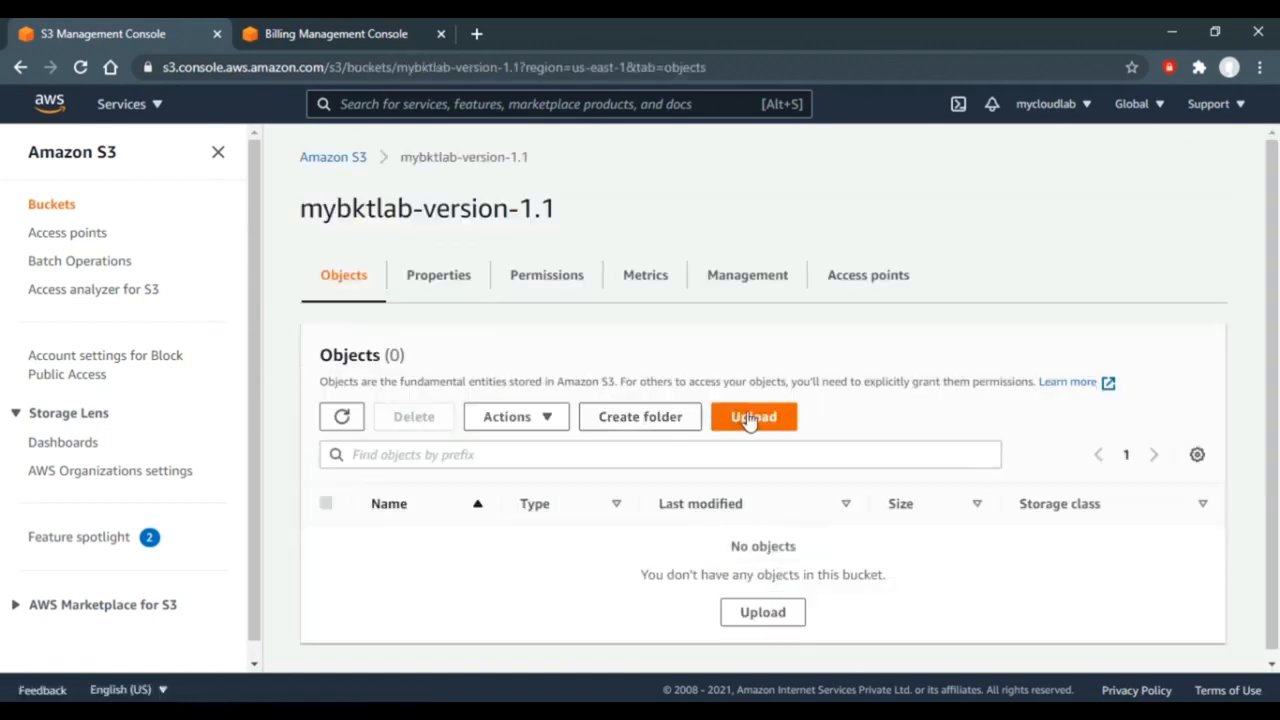
click(748, 418)
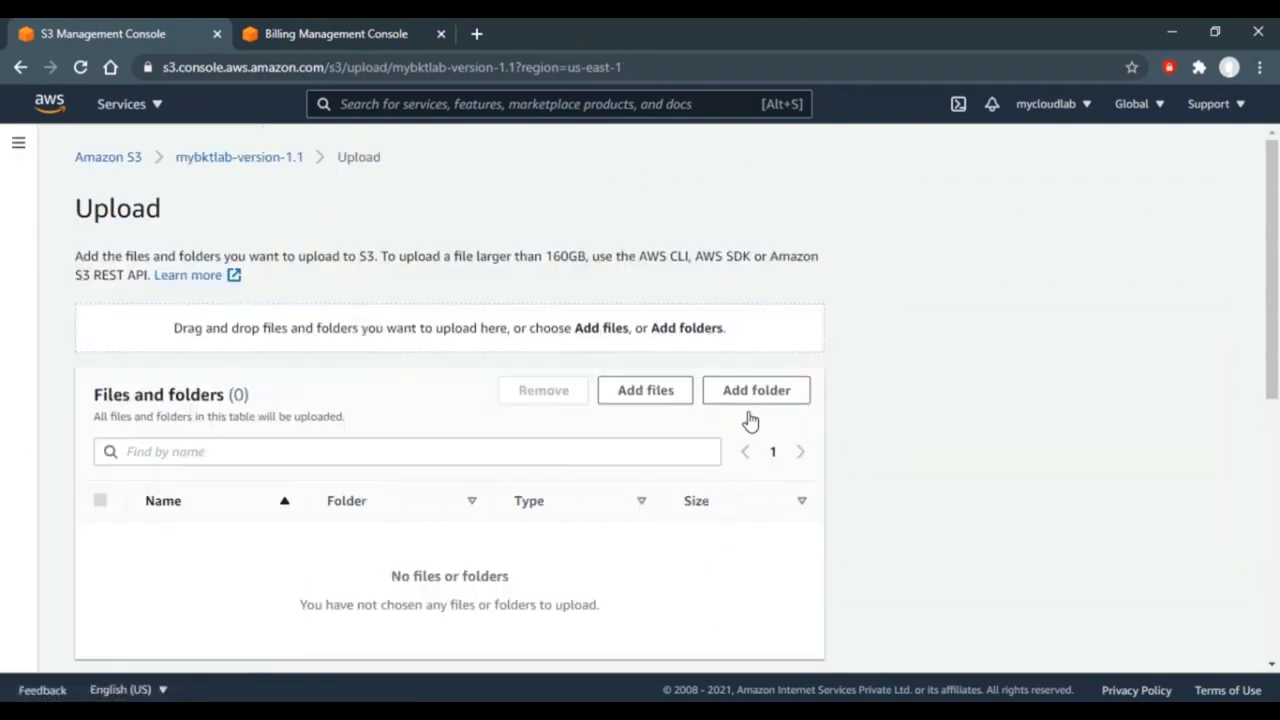
click(609, 402)
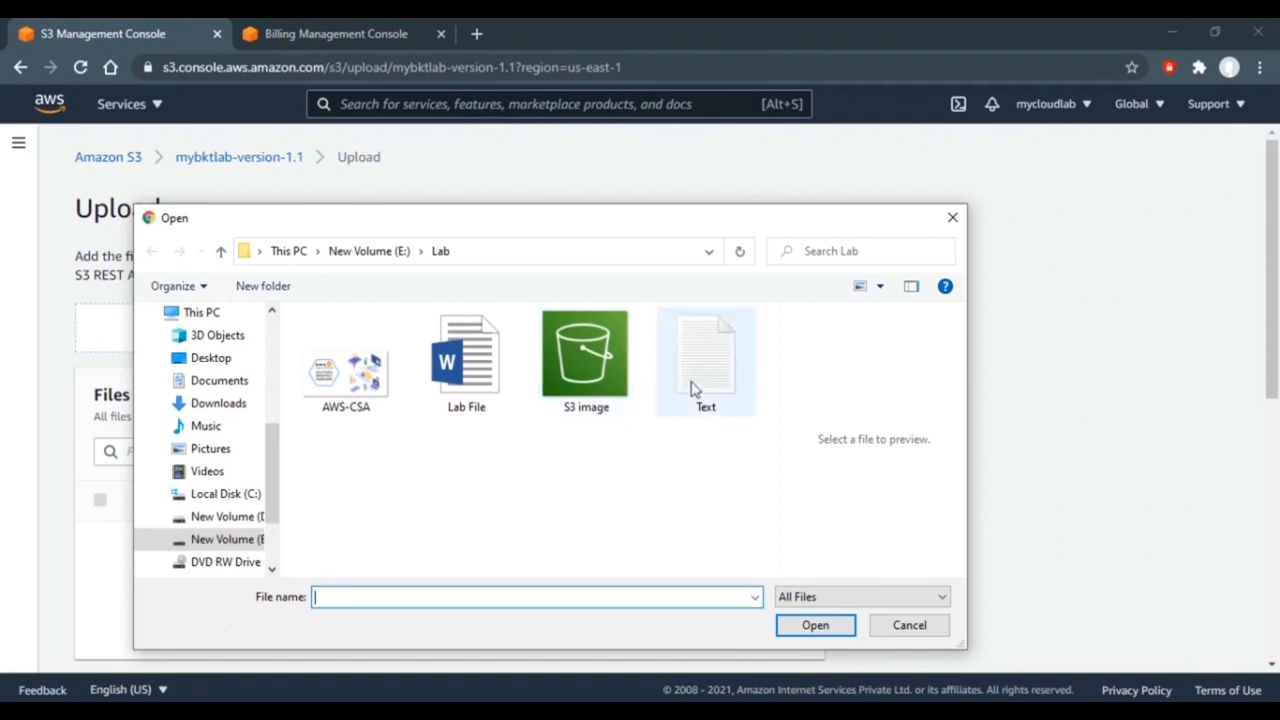
click(704, 376)
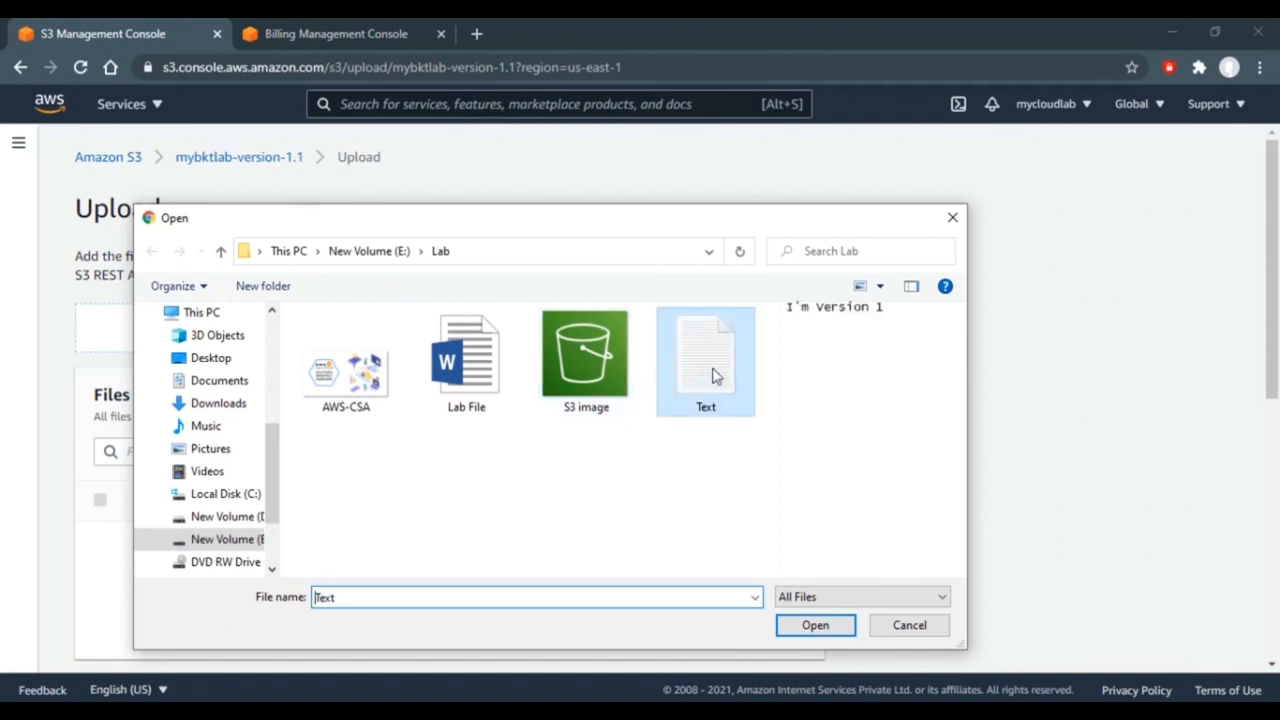
double_click(707, 370)
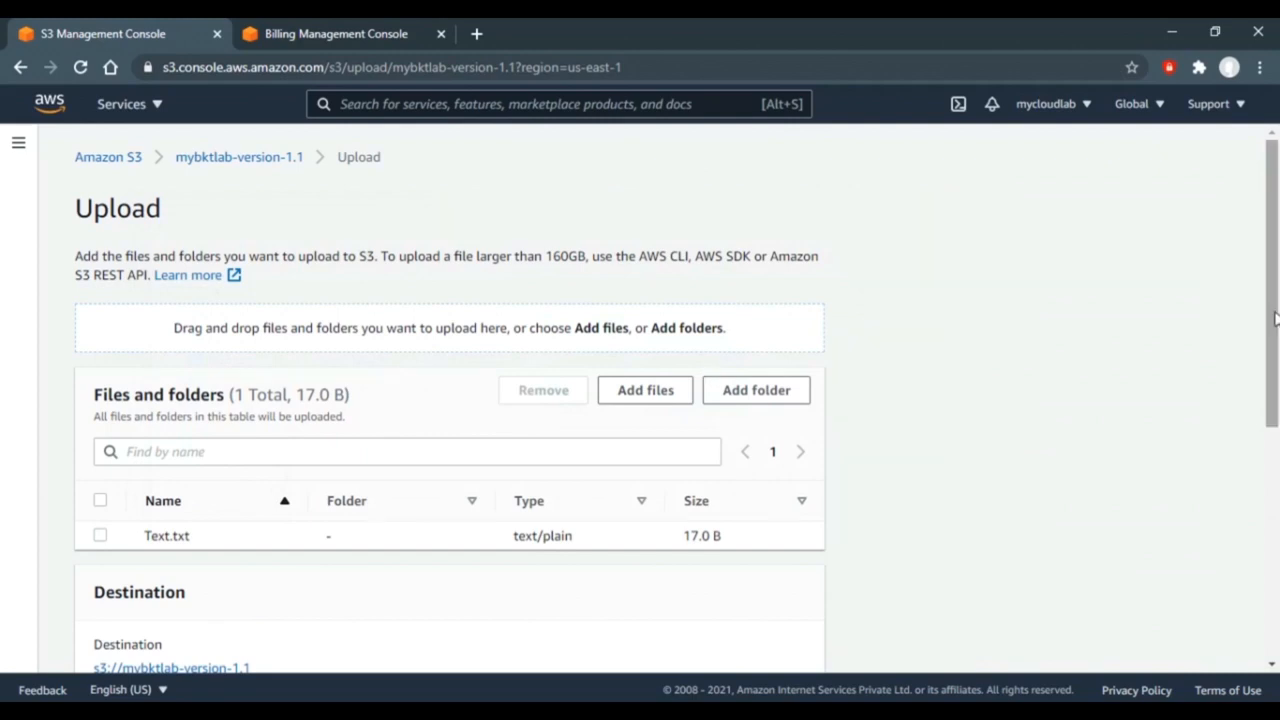
drag(1275, 318, 1086, 591)
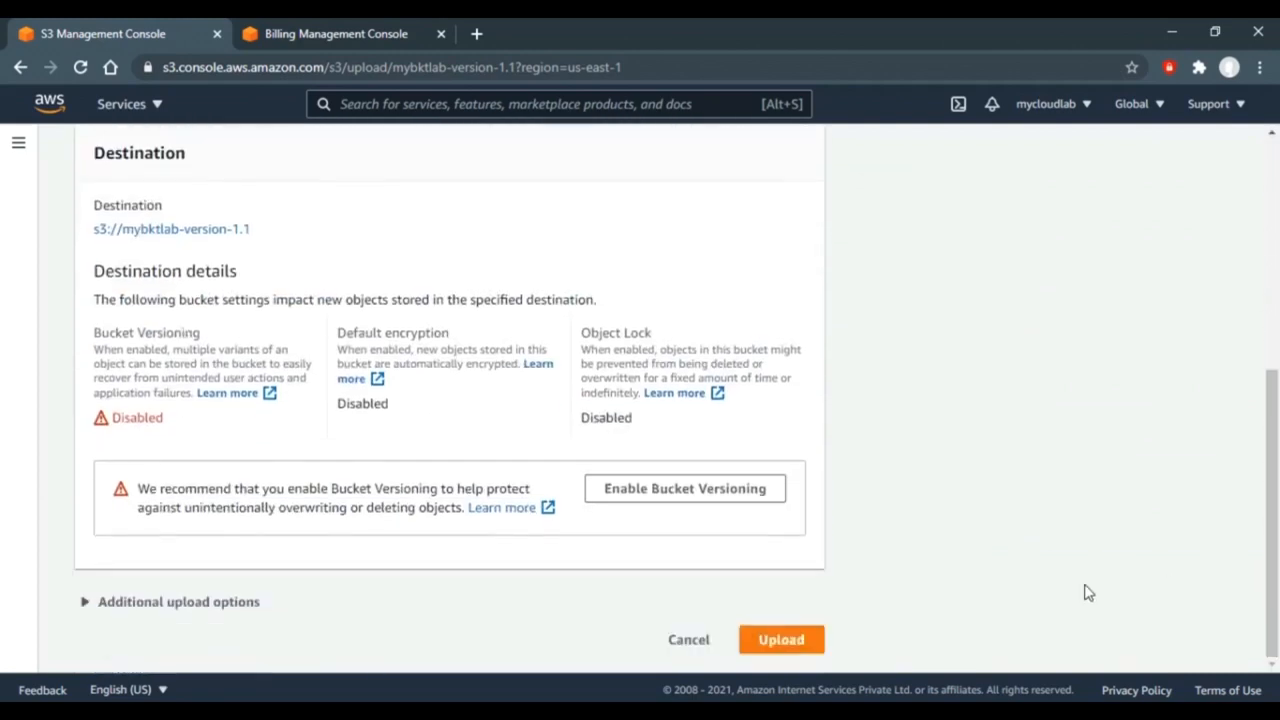
click(779, 642)
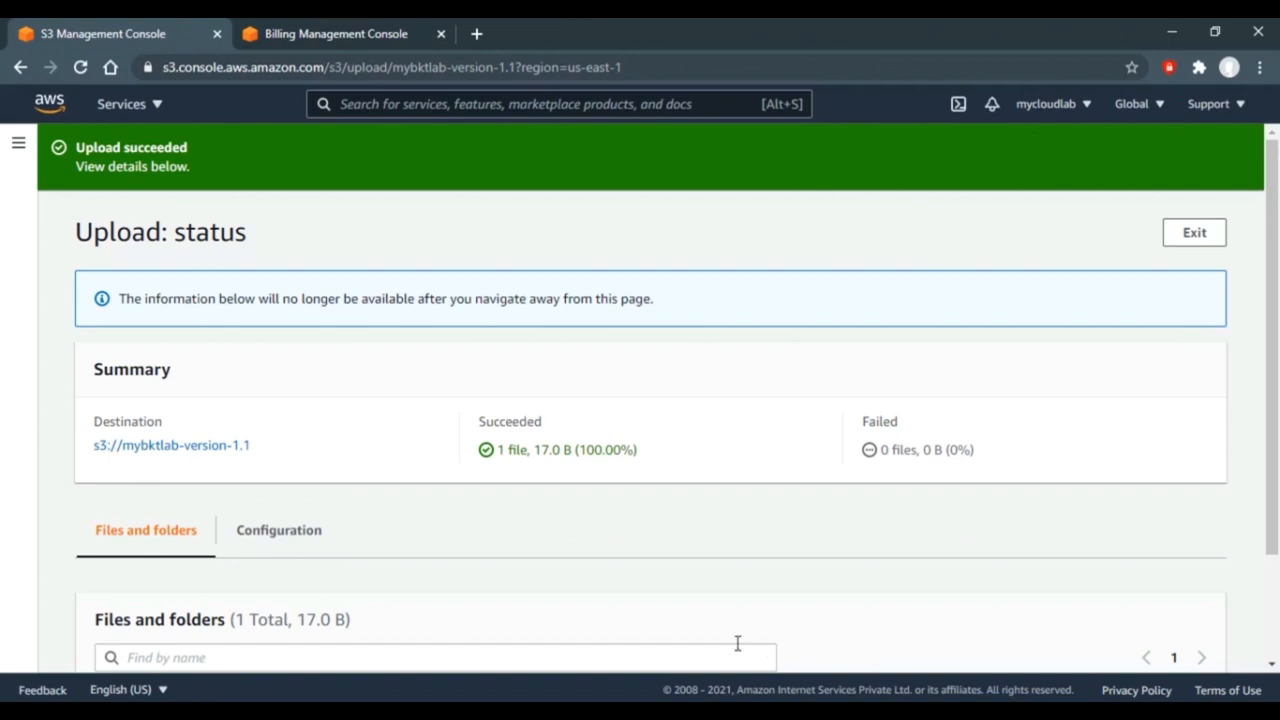
click(164, 451)
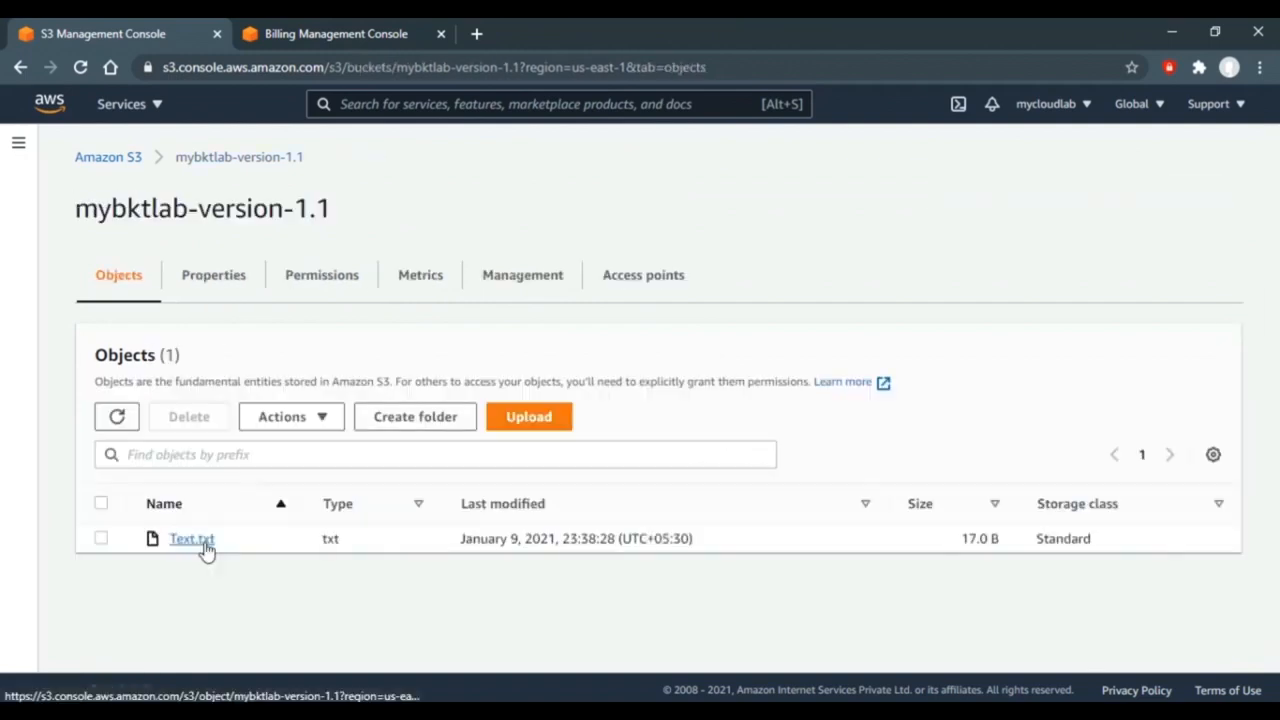
click(198, 548)
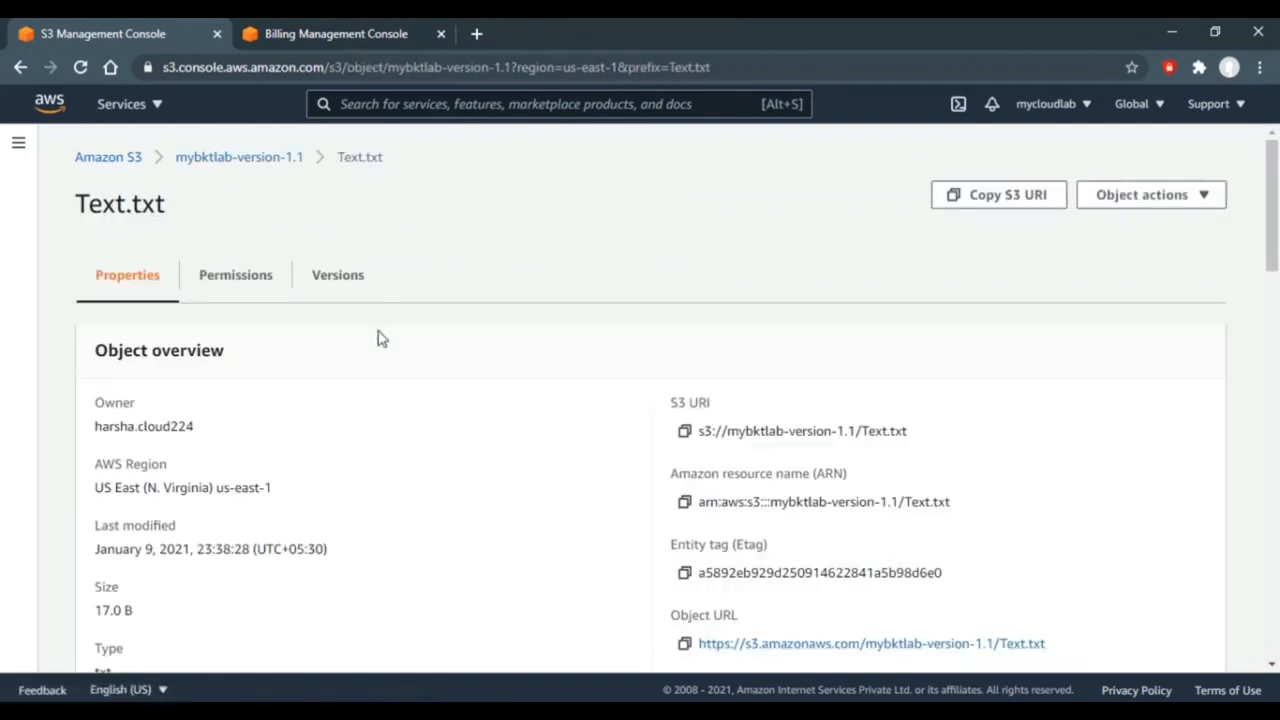
click(349, 283)
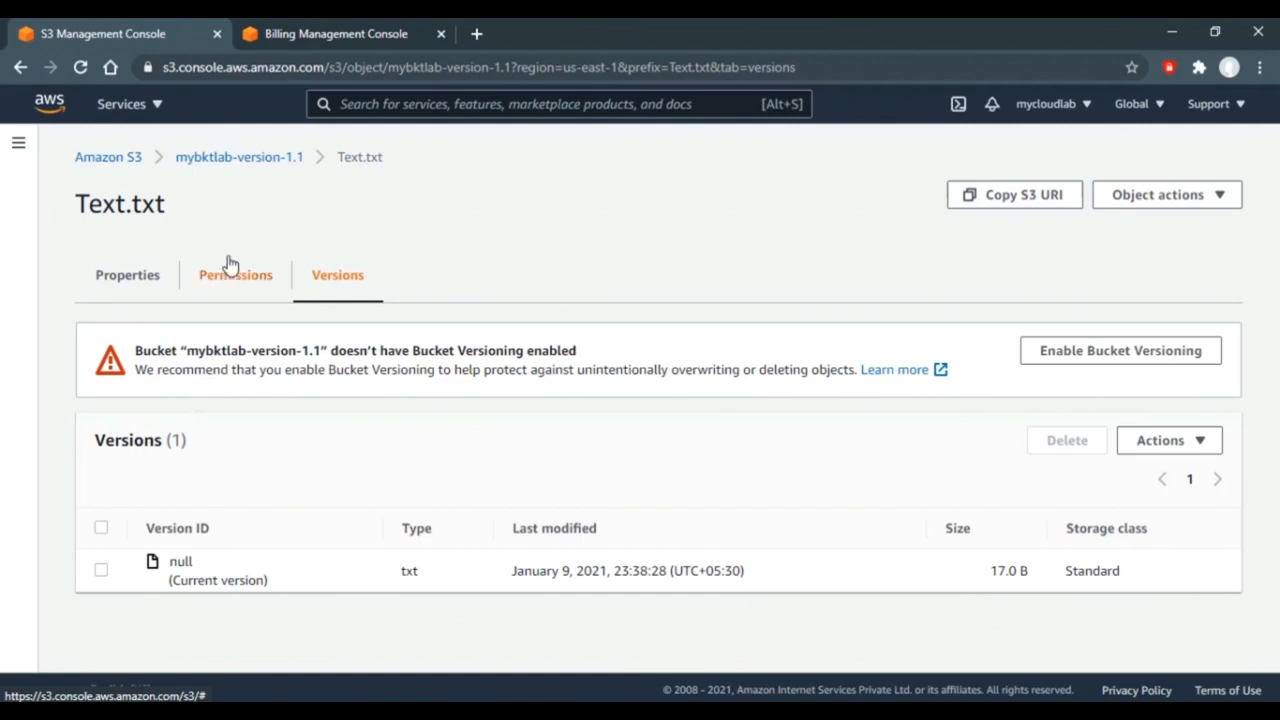
click(266, 166)
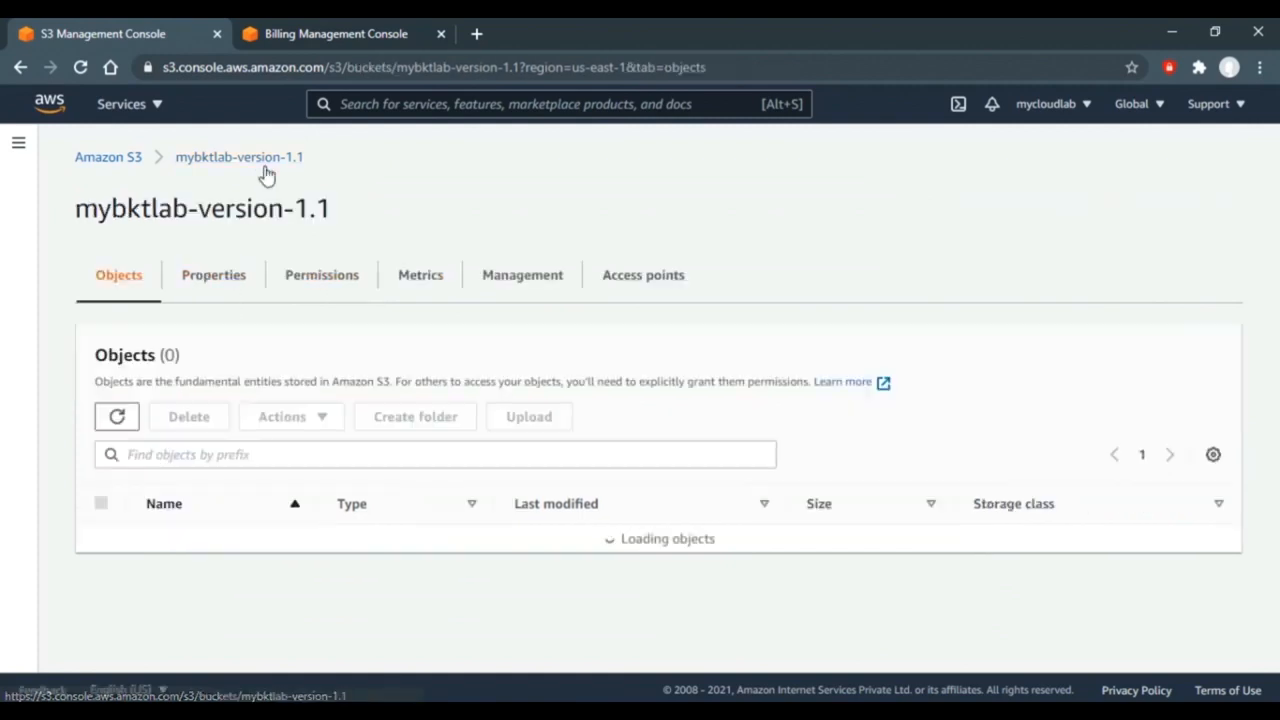
- Re-upload the same 17.0 B Text.txt from the Lab folder to mybktlab-version-1.1
click(525, 420)
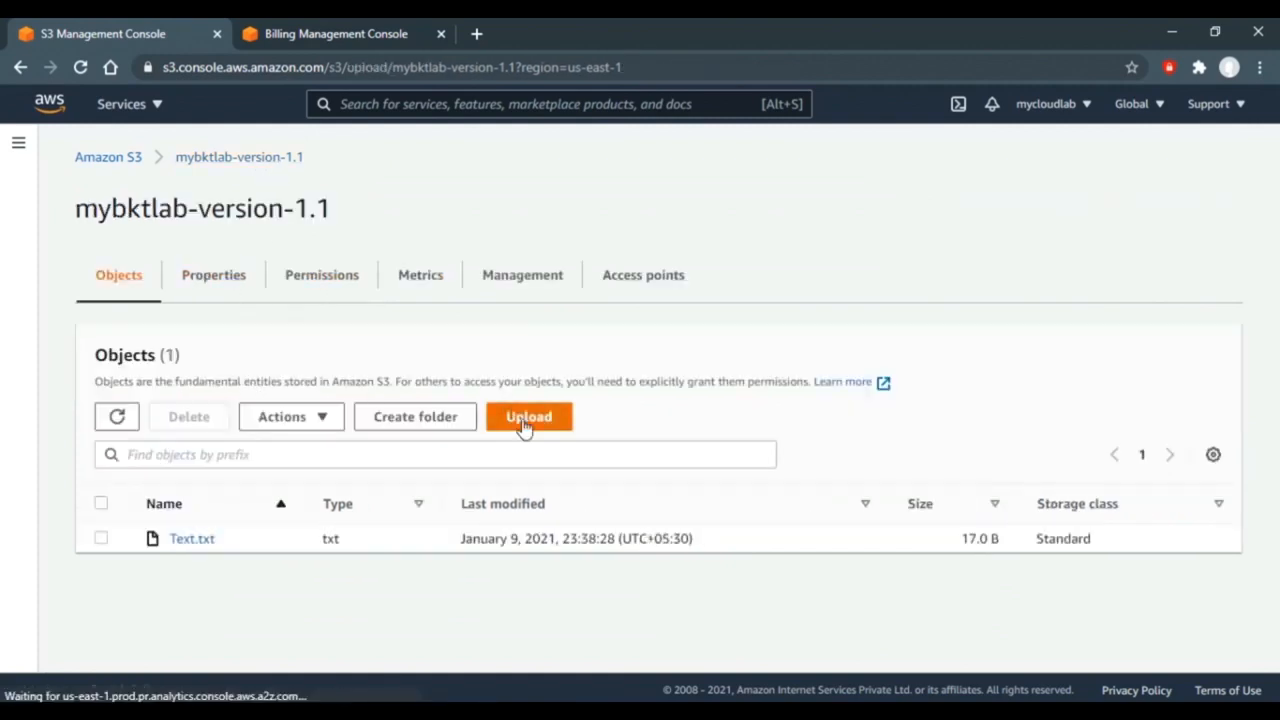
click(617, 398)
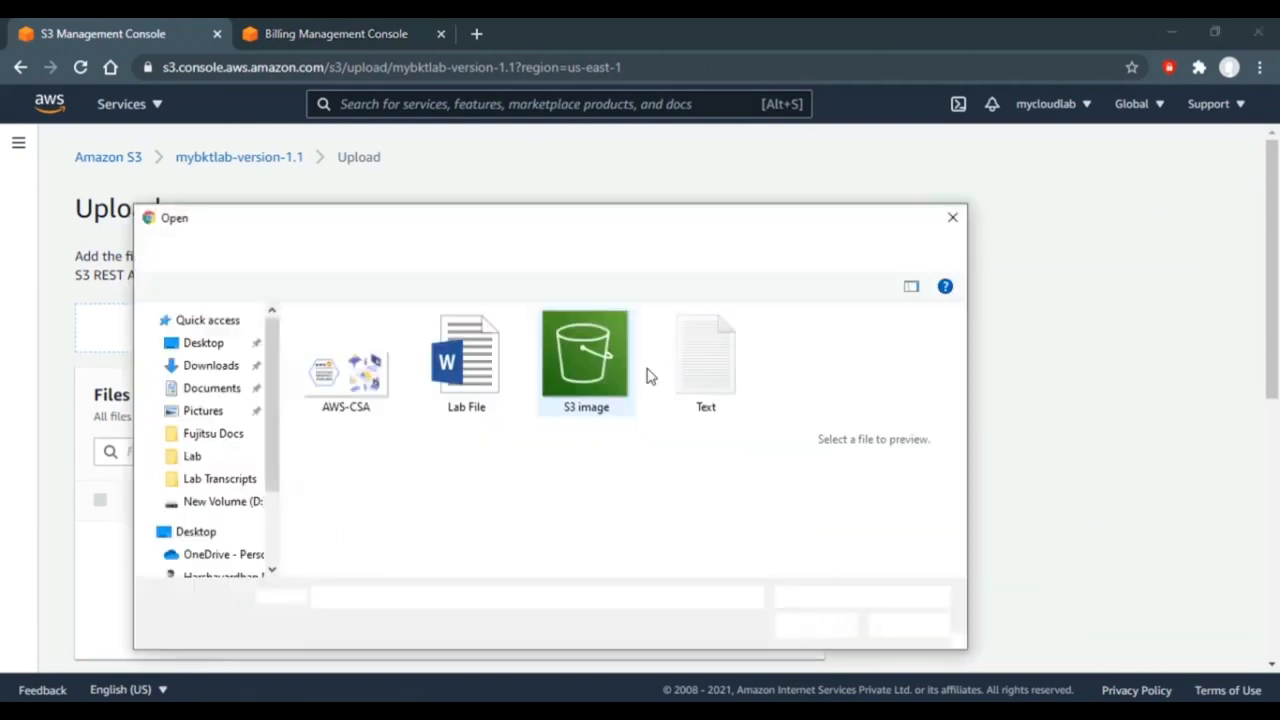
click(712, 348)
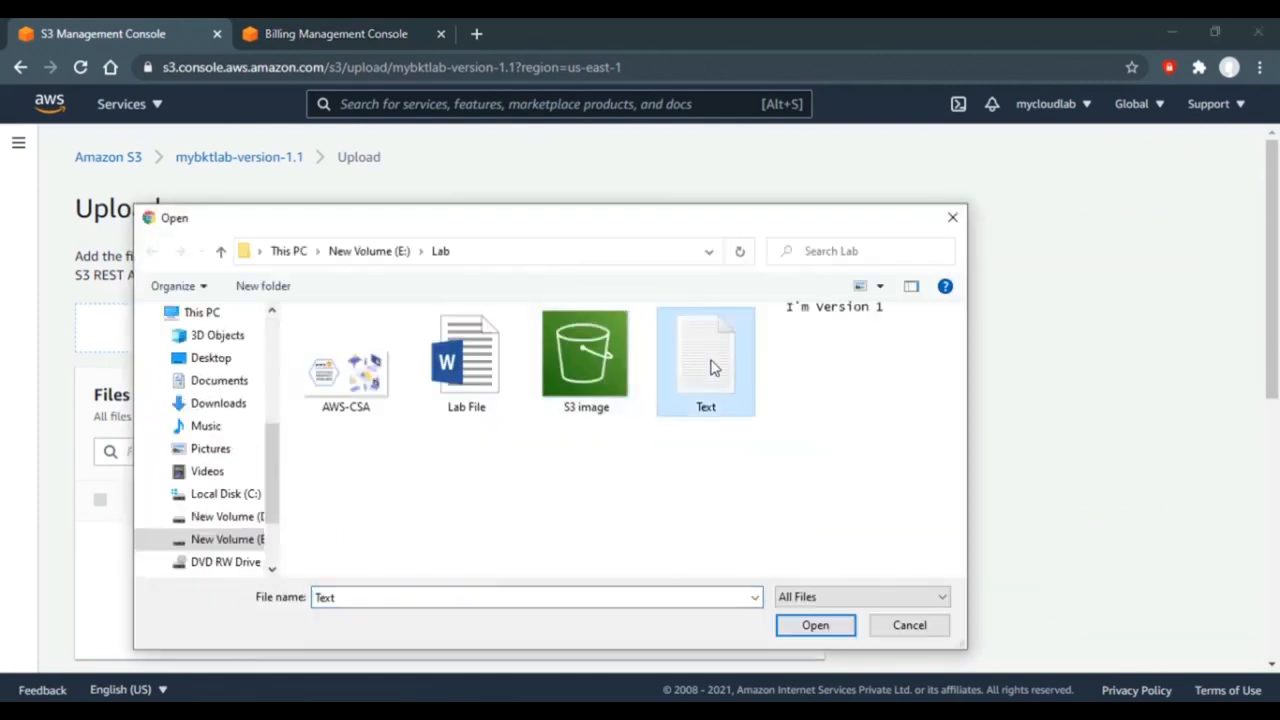
double_click(712, 390)
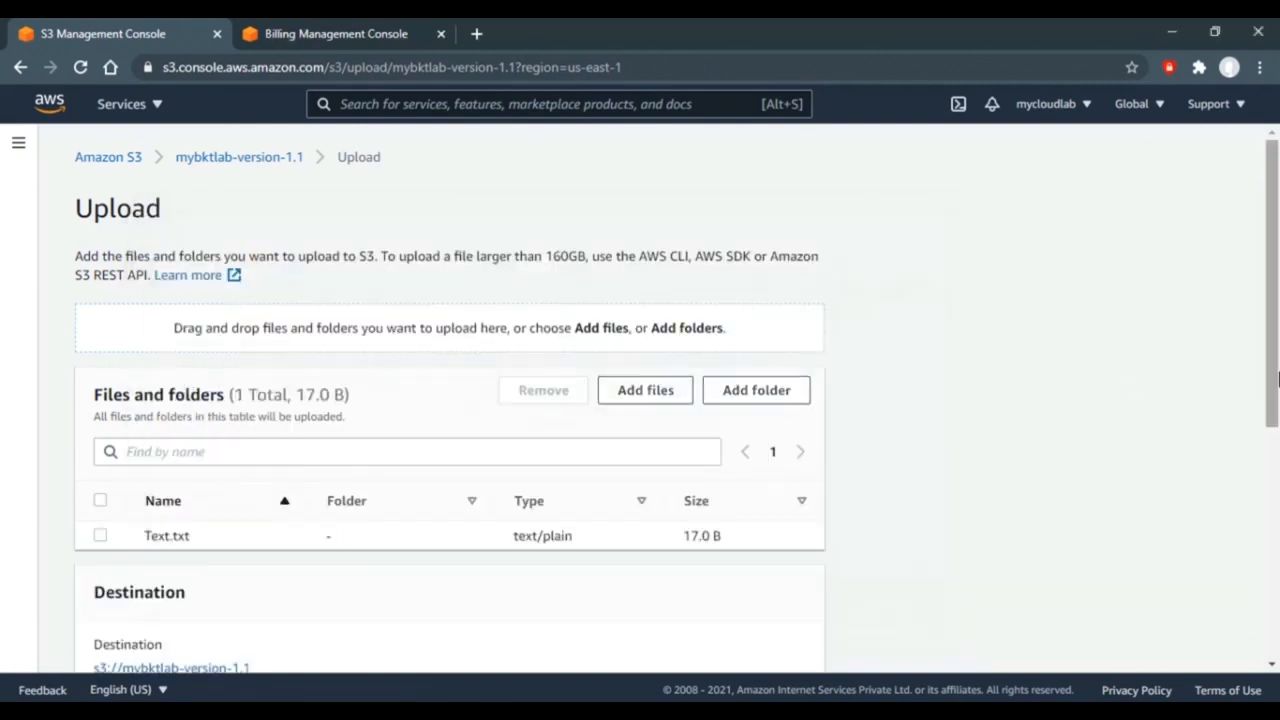
drag(1274, 371, 1272, 550)
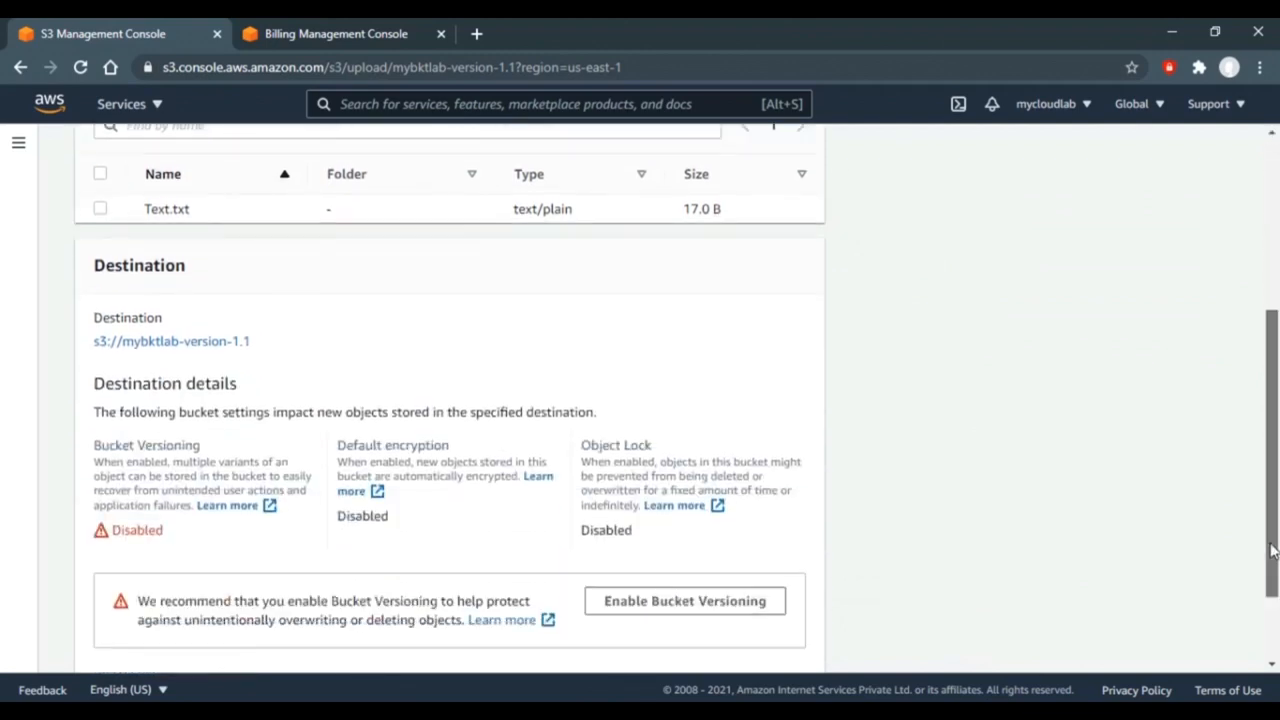
scroll(1272, 550, down, 2)
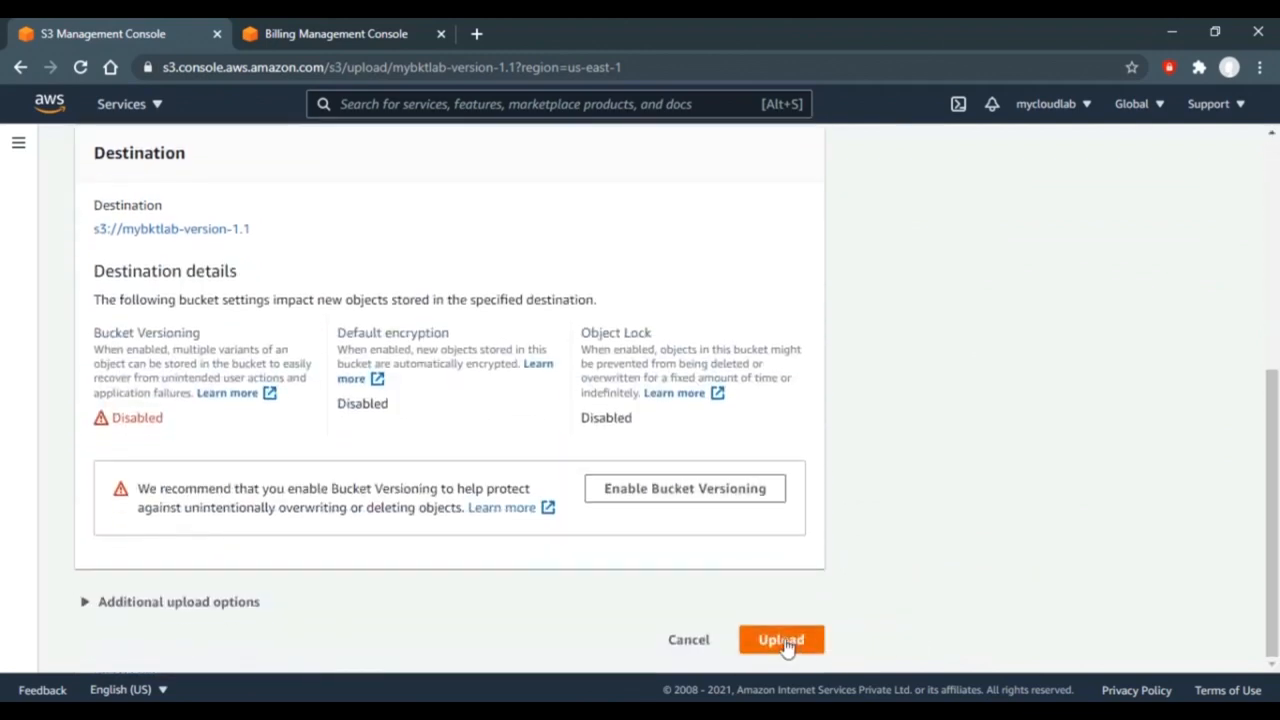
click(785, 645)
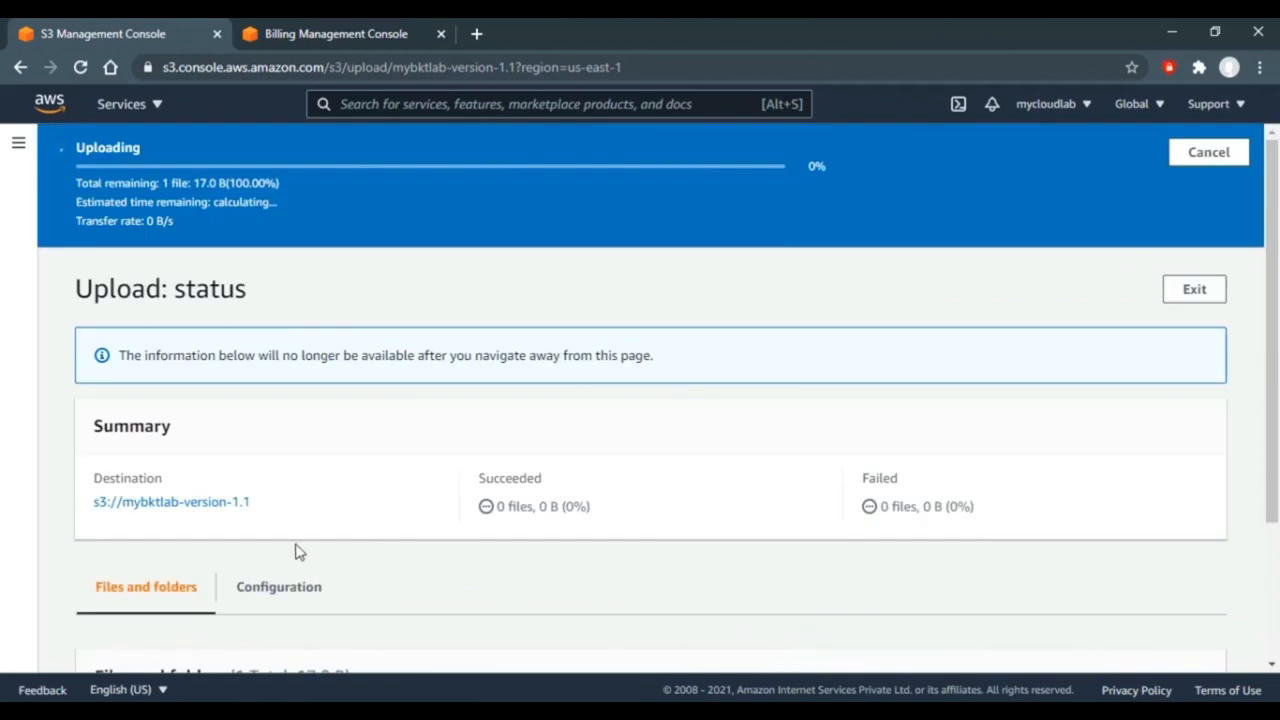
click(203, 449)
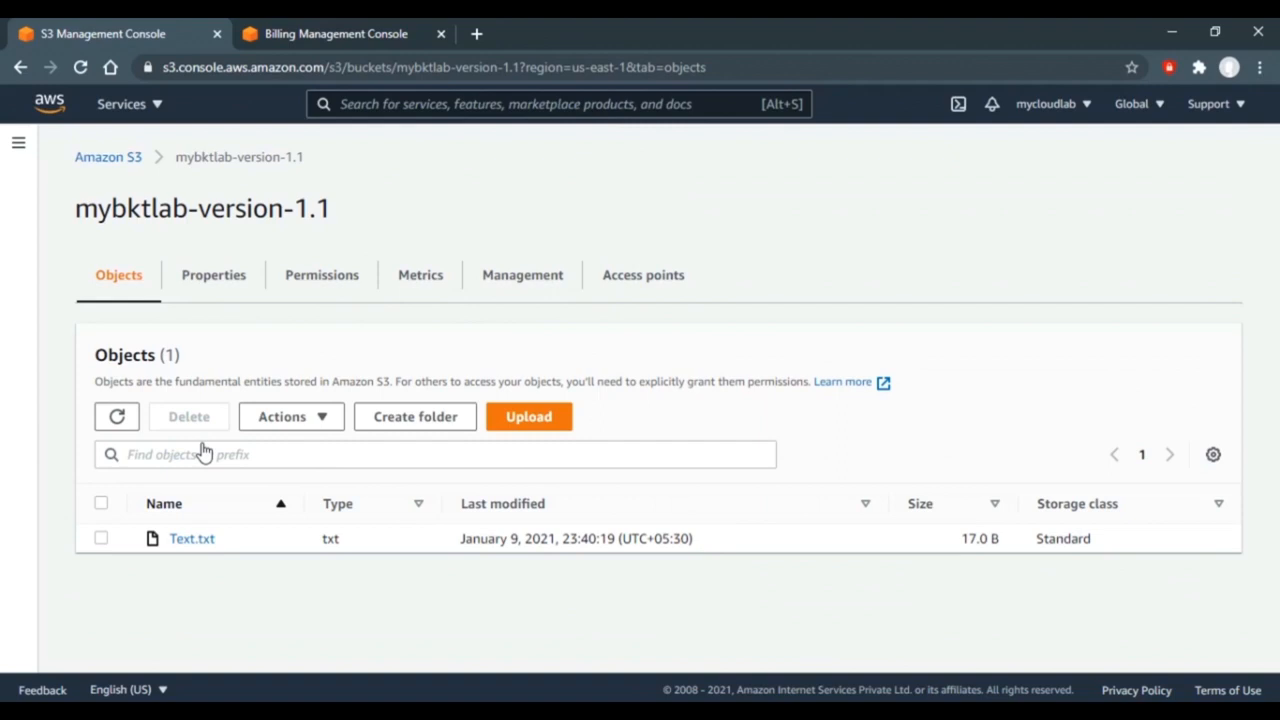
- Enable Bucket Versioning in the mybktlab-version-1.1 properties and save the change
click(224, 284)
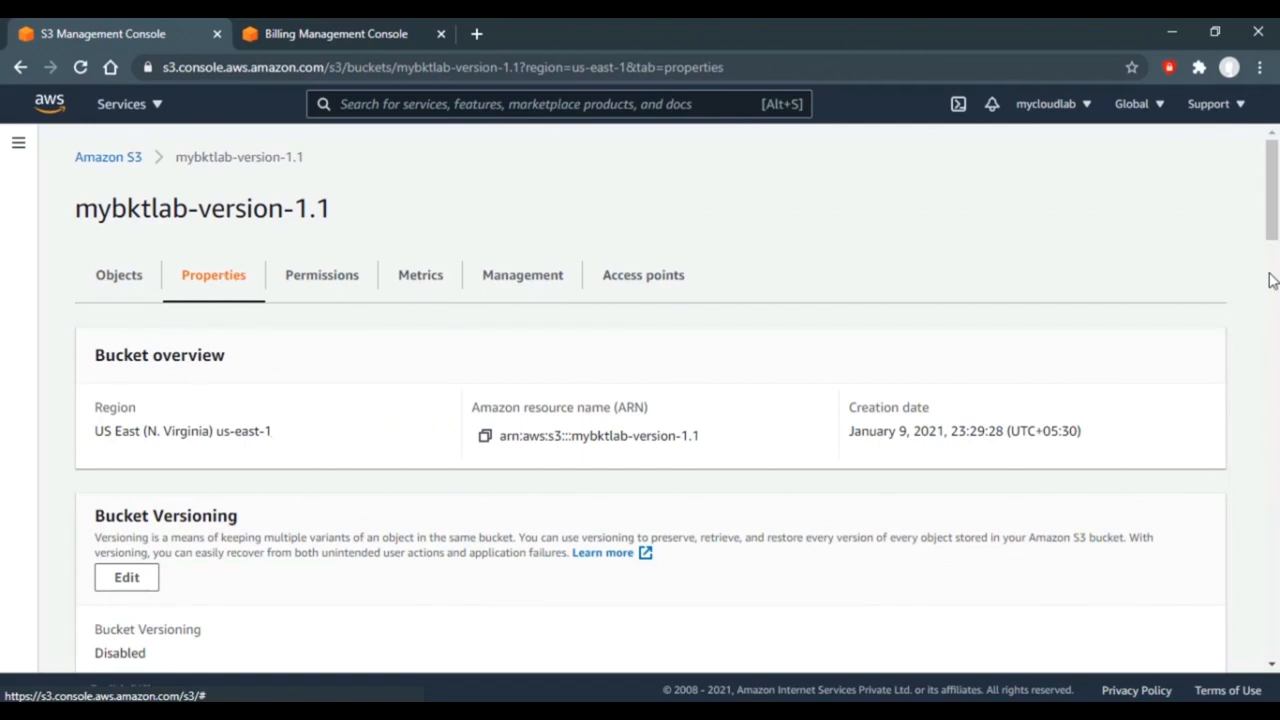
drag(1272, 222, 1274, 272)
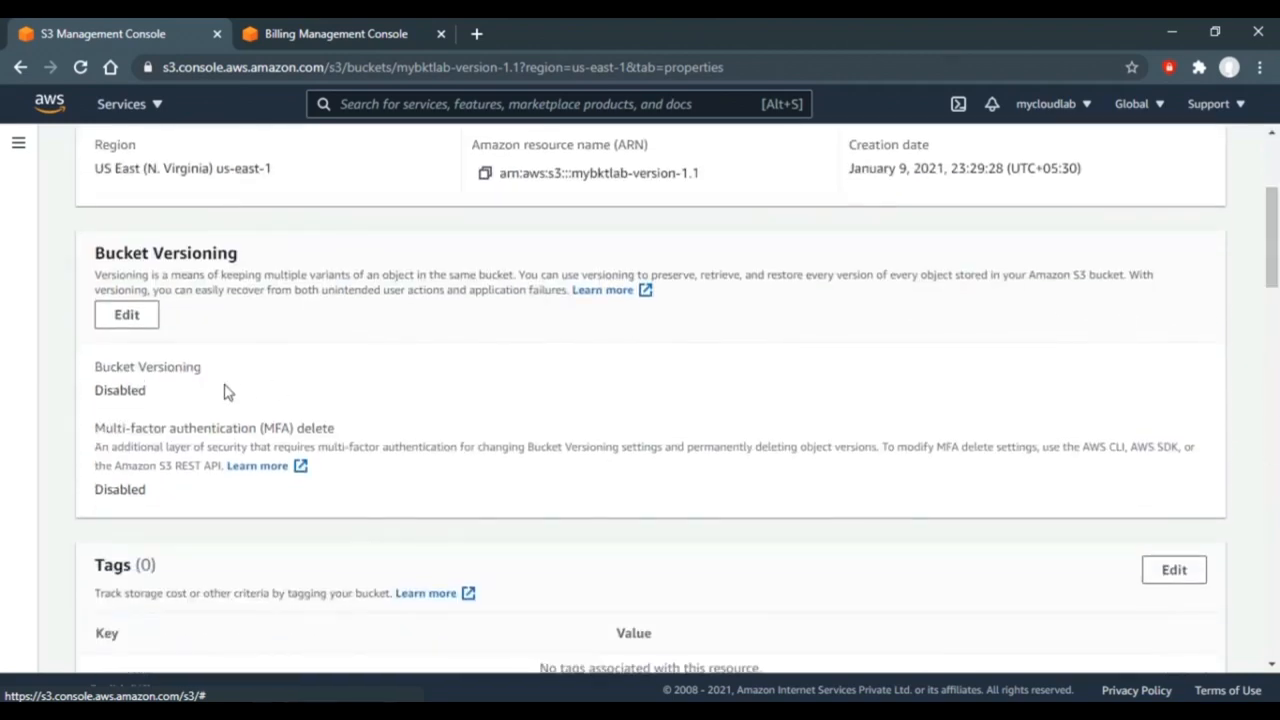
click(136, 317)
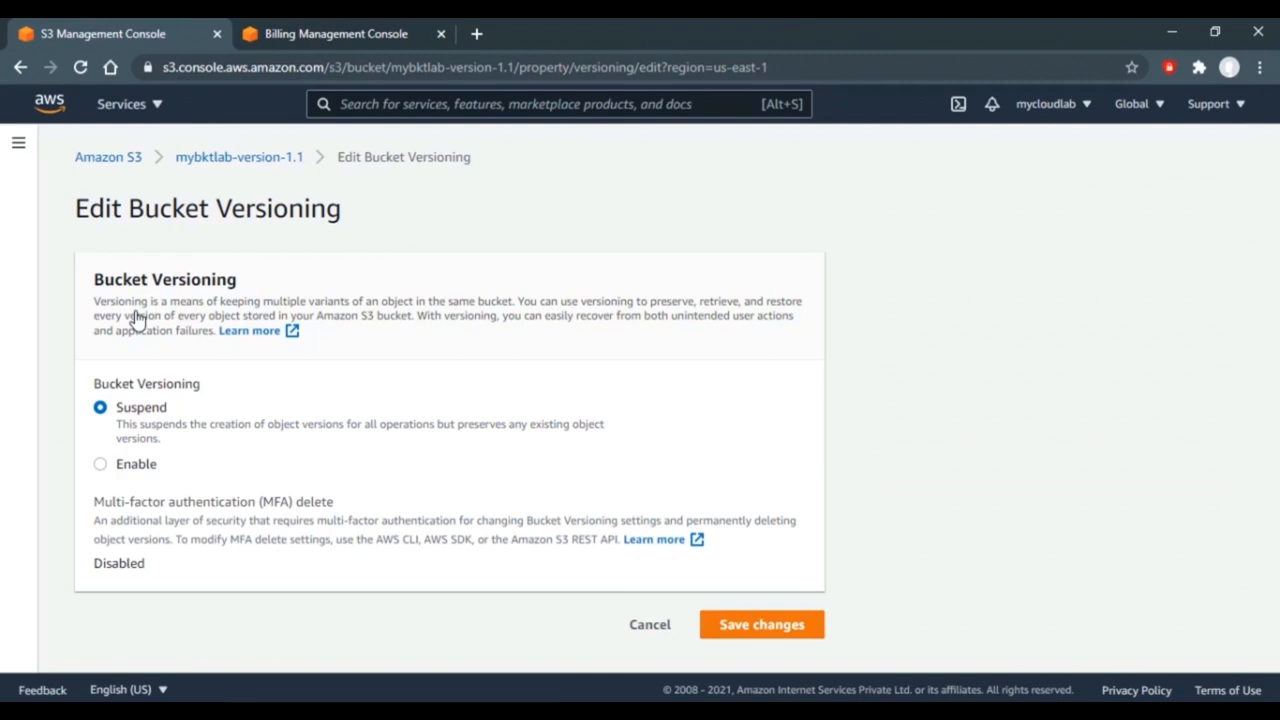
click(100, 466)
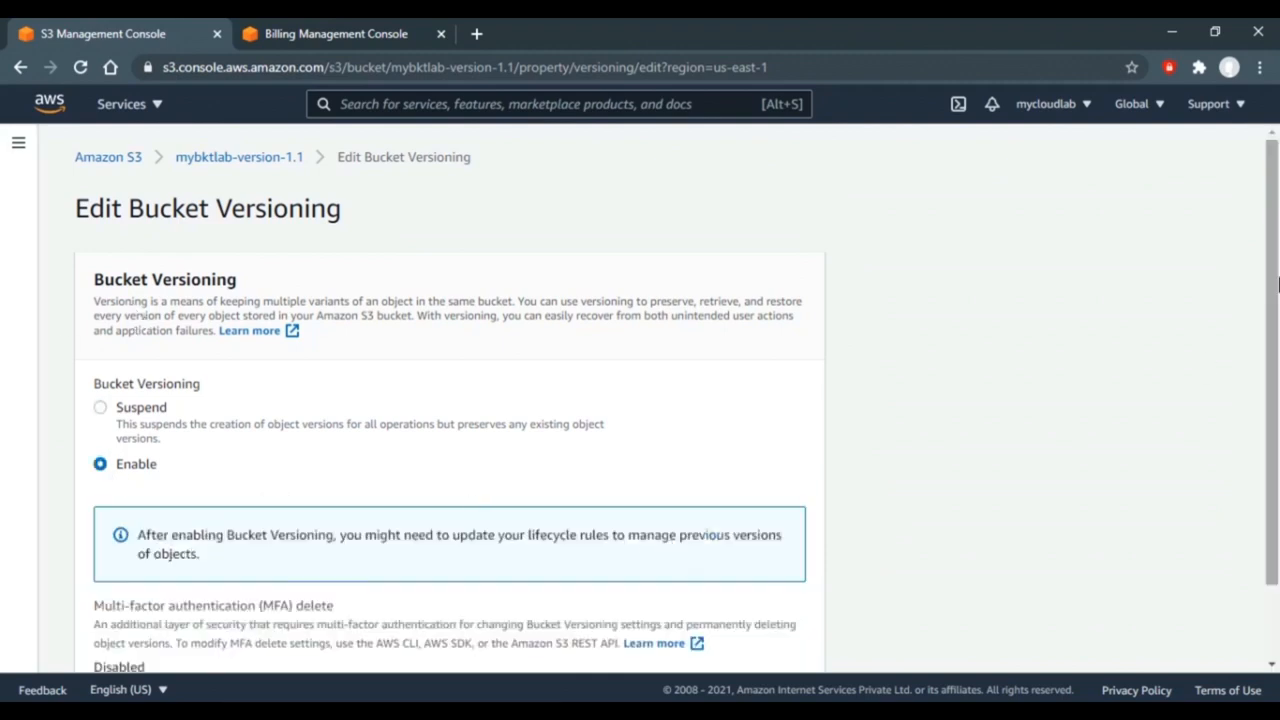
scroll(1035, 490, down, 2)
click(749, 645)
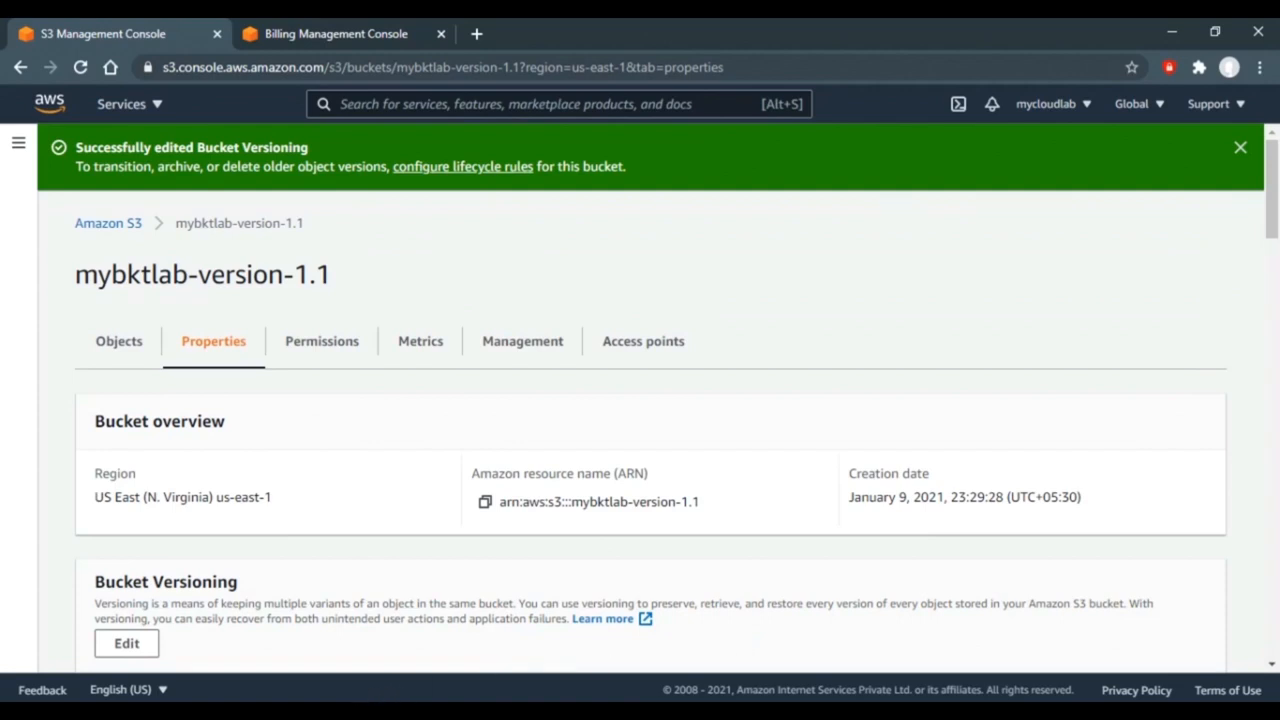
key(alt+Tab)
- Add a second line 'I'm Version 2' to the Text file in Notepad and save it
click(157, 77)
text(I'm )
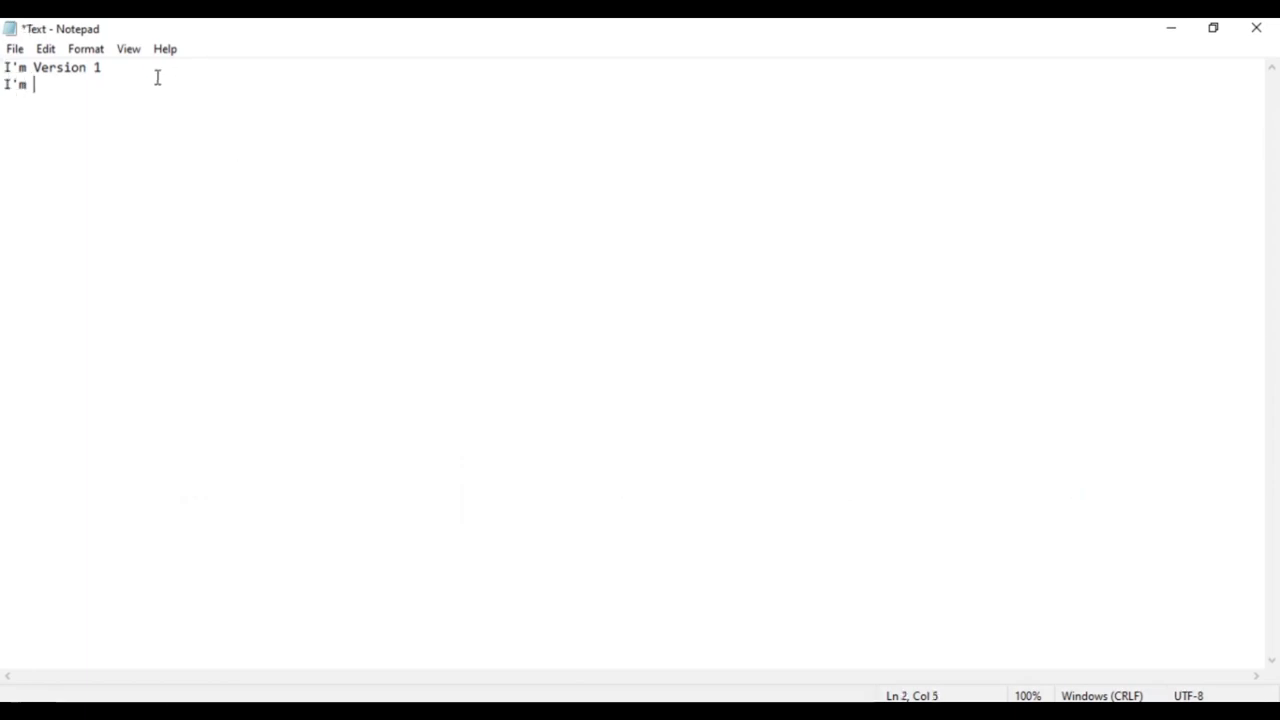
text(Vers)
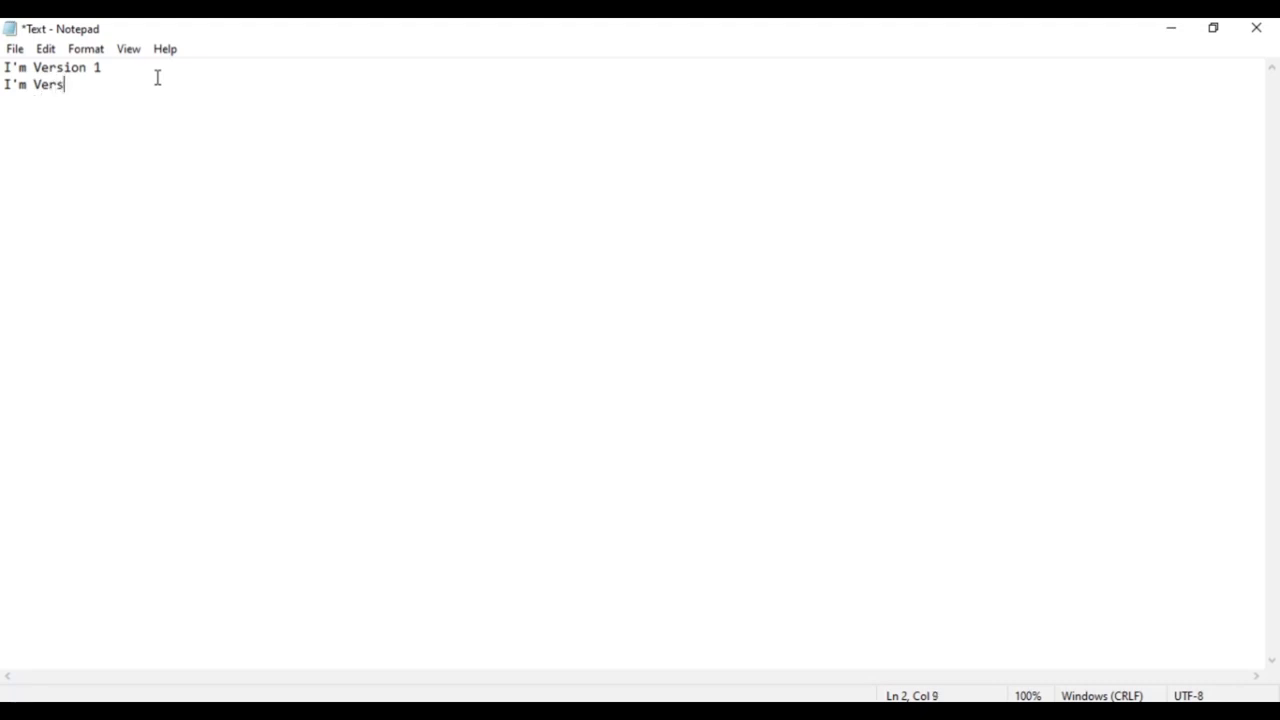
text(ion 2)
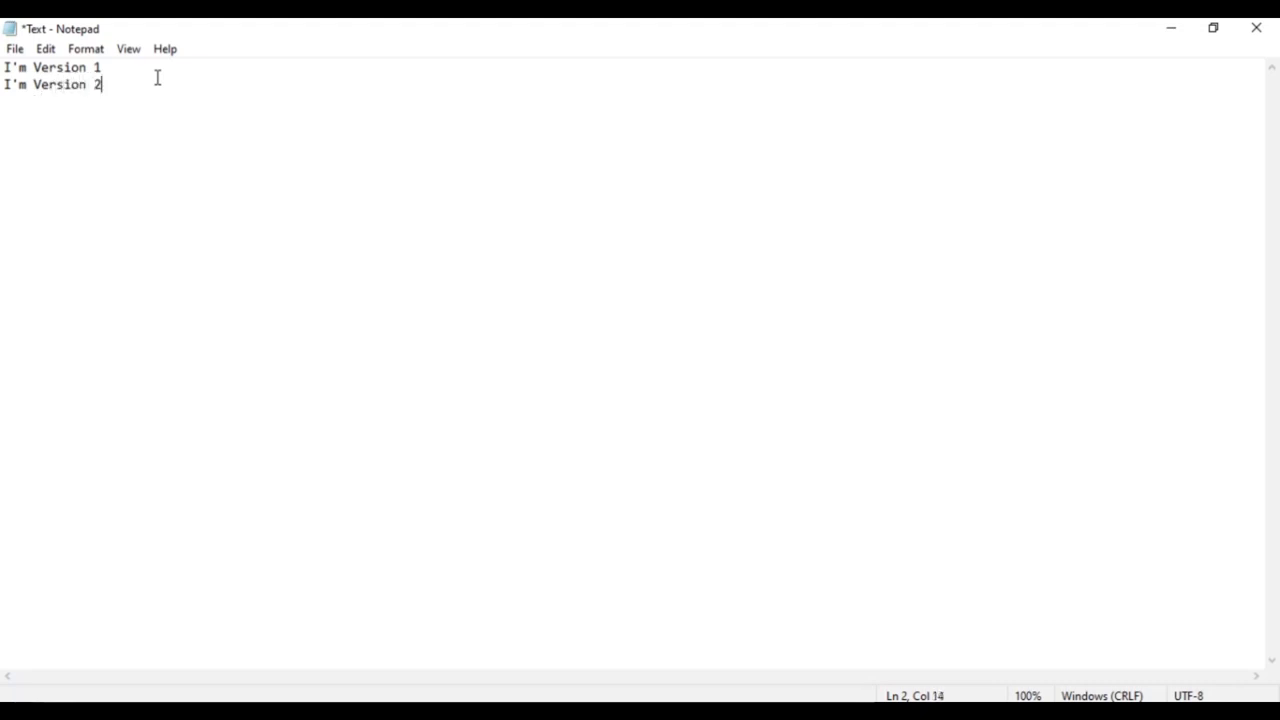
key(ctrl+s)
key(alt+Tab)
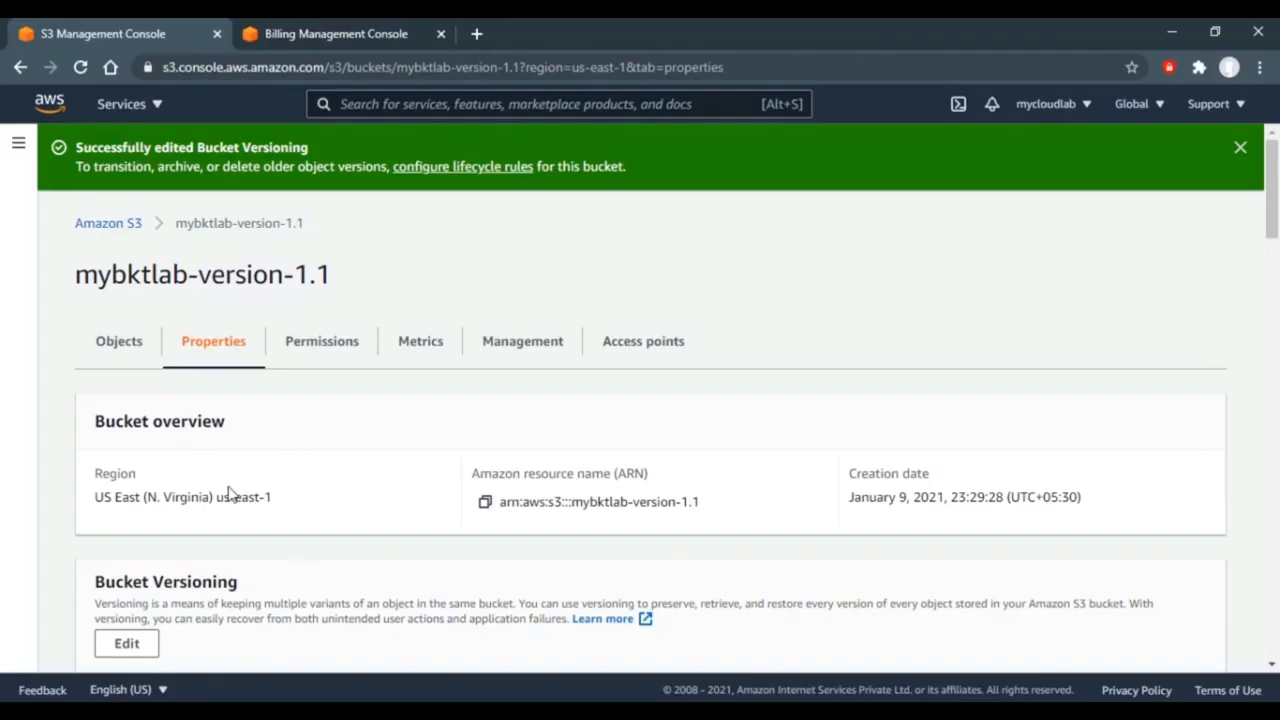
- Upload the edited 30.0 B Text.txt into mybktlab-version-1.1
click(125, 232)
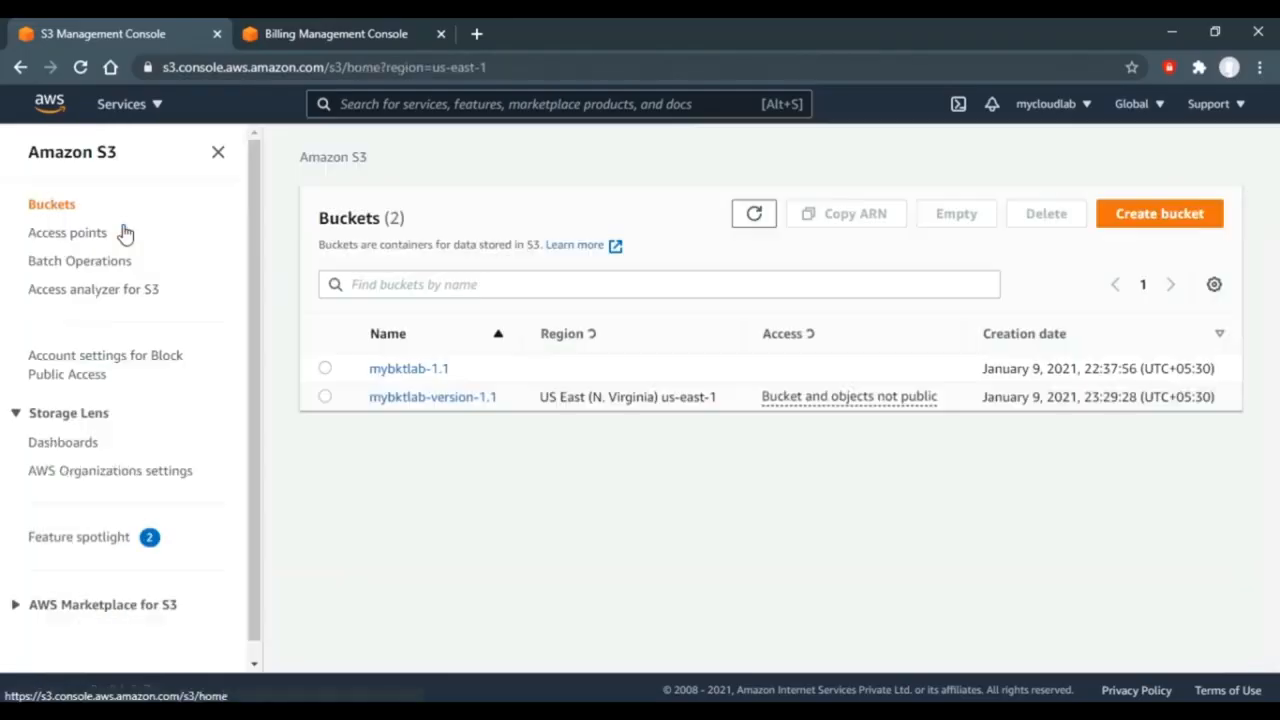
click(452, 408)
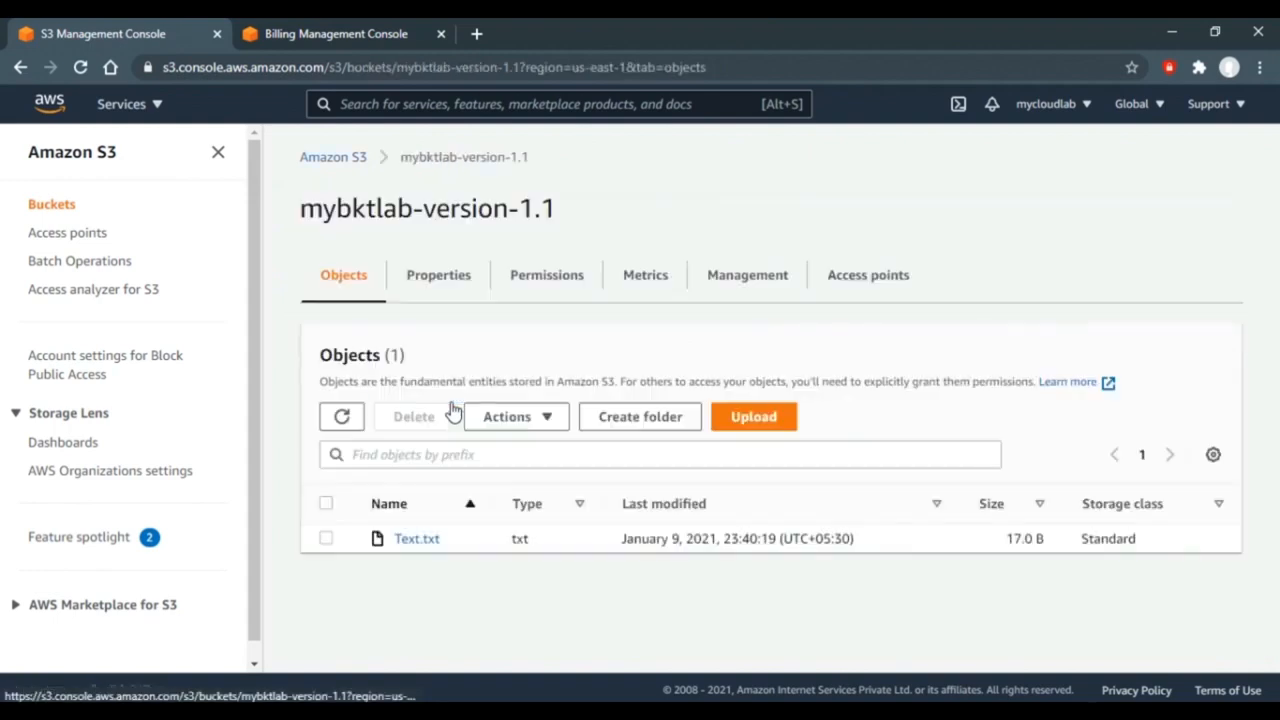
click(852, 418)
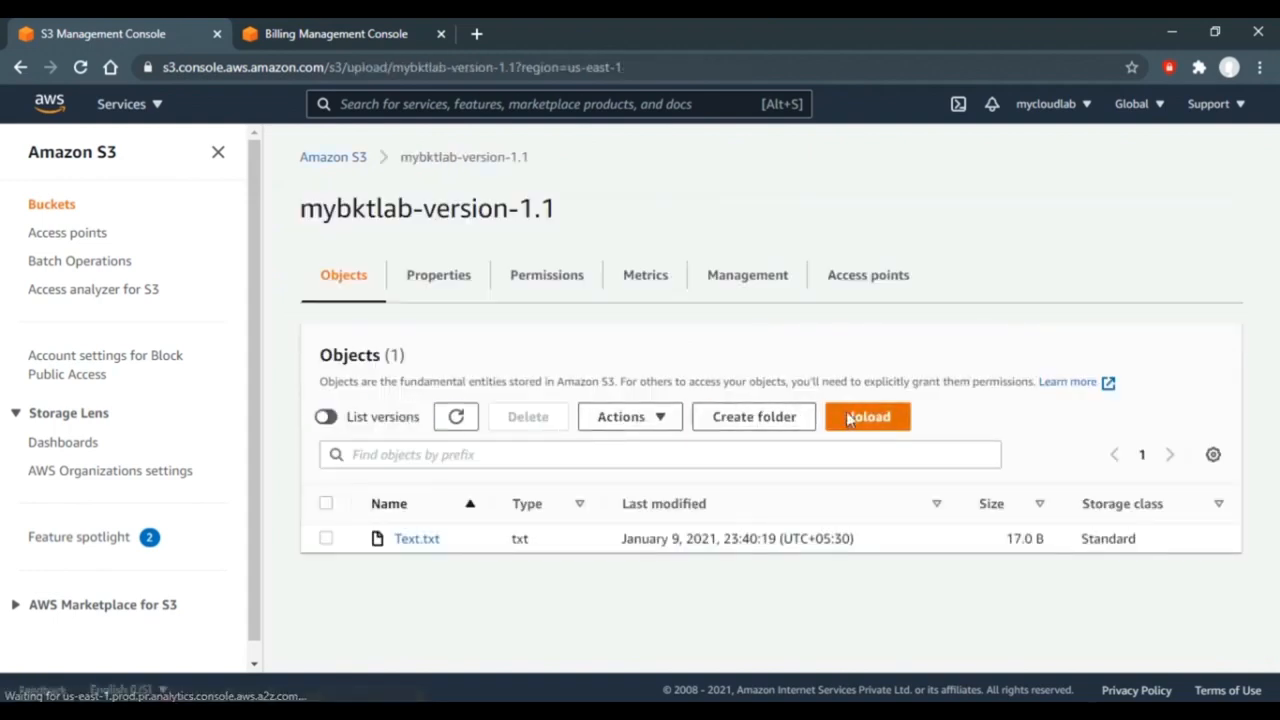
click(660, 397)
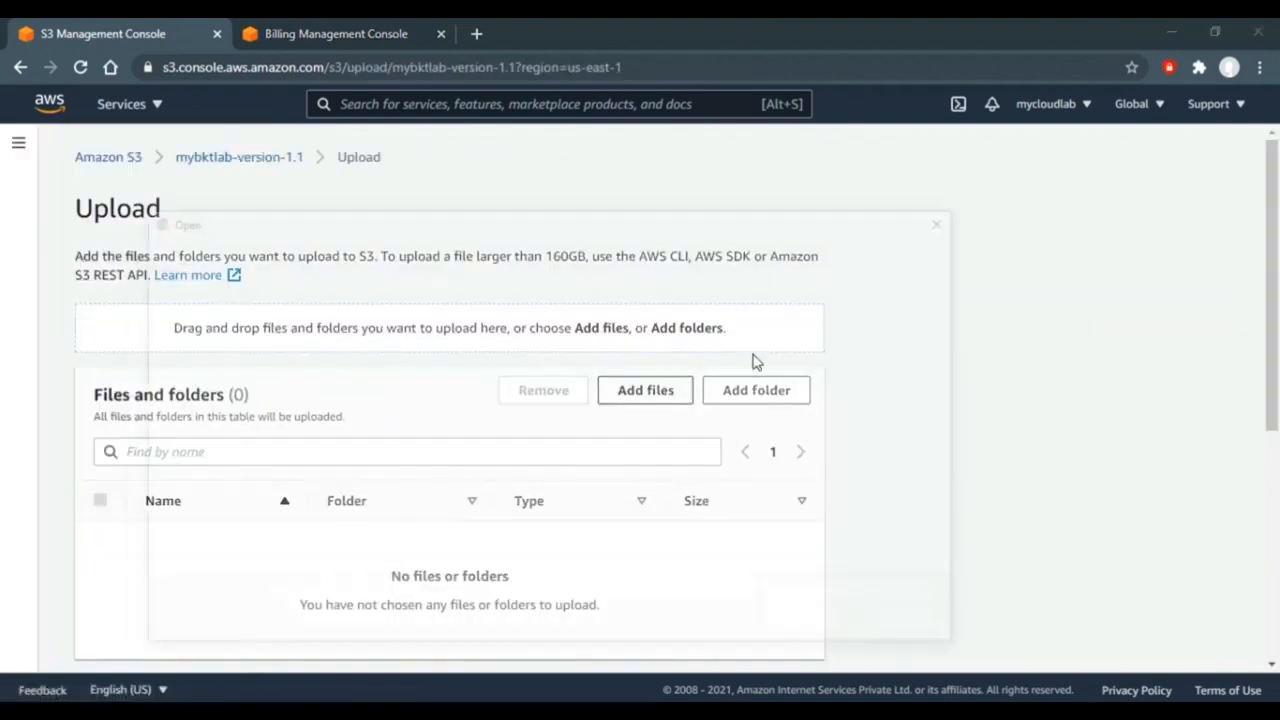
double_click(709, 351)
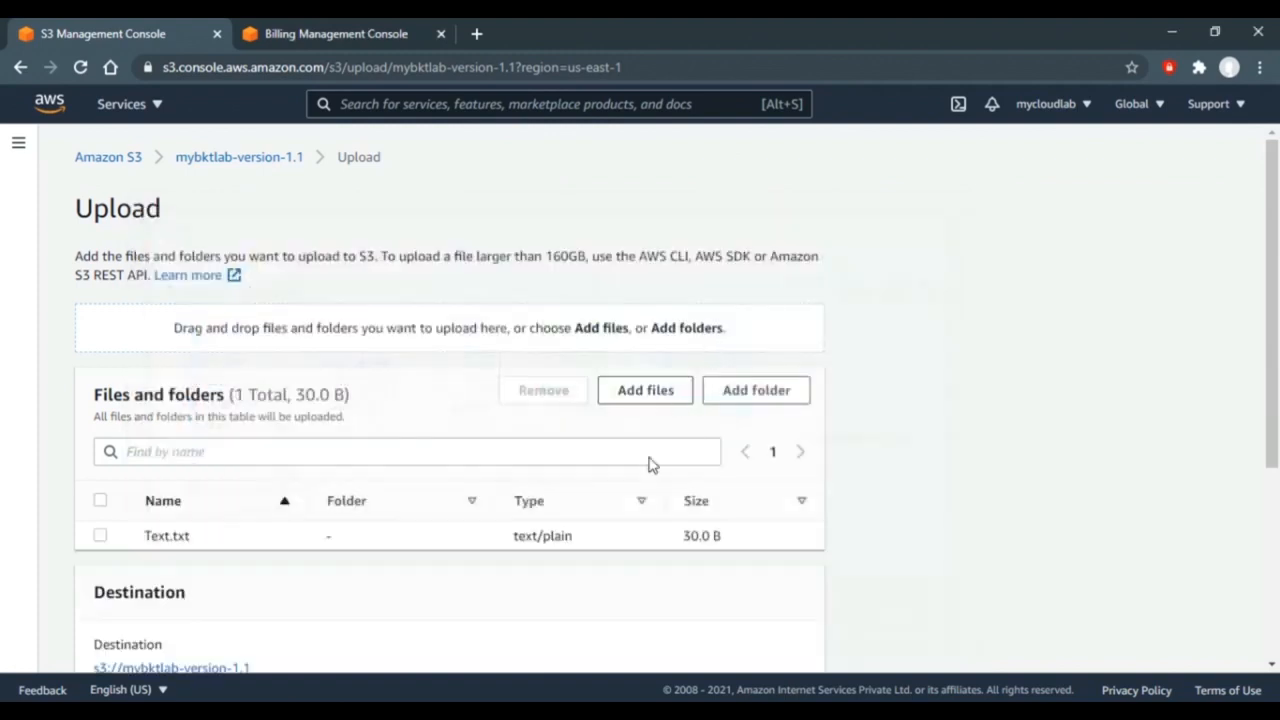
scroll(980, 576, down, 3)
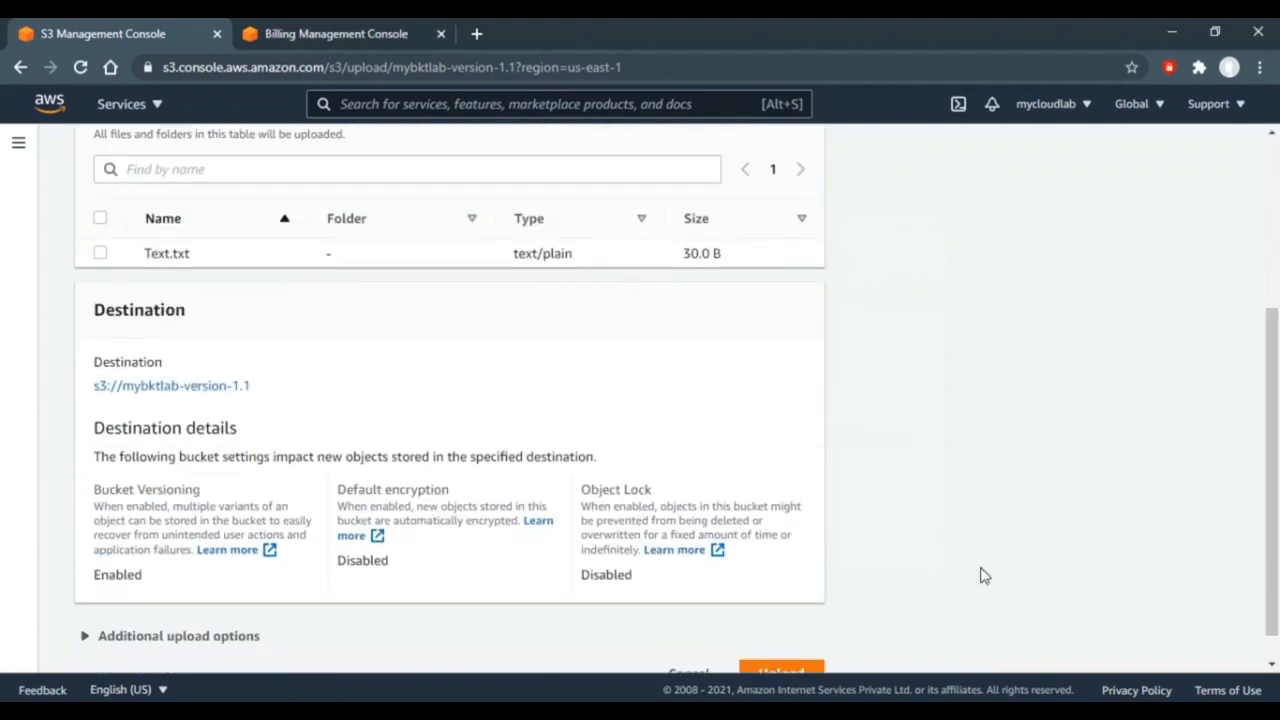
click(782, 670)
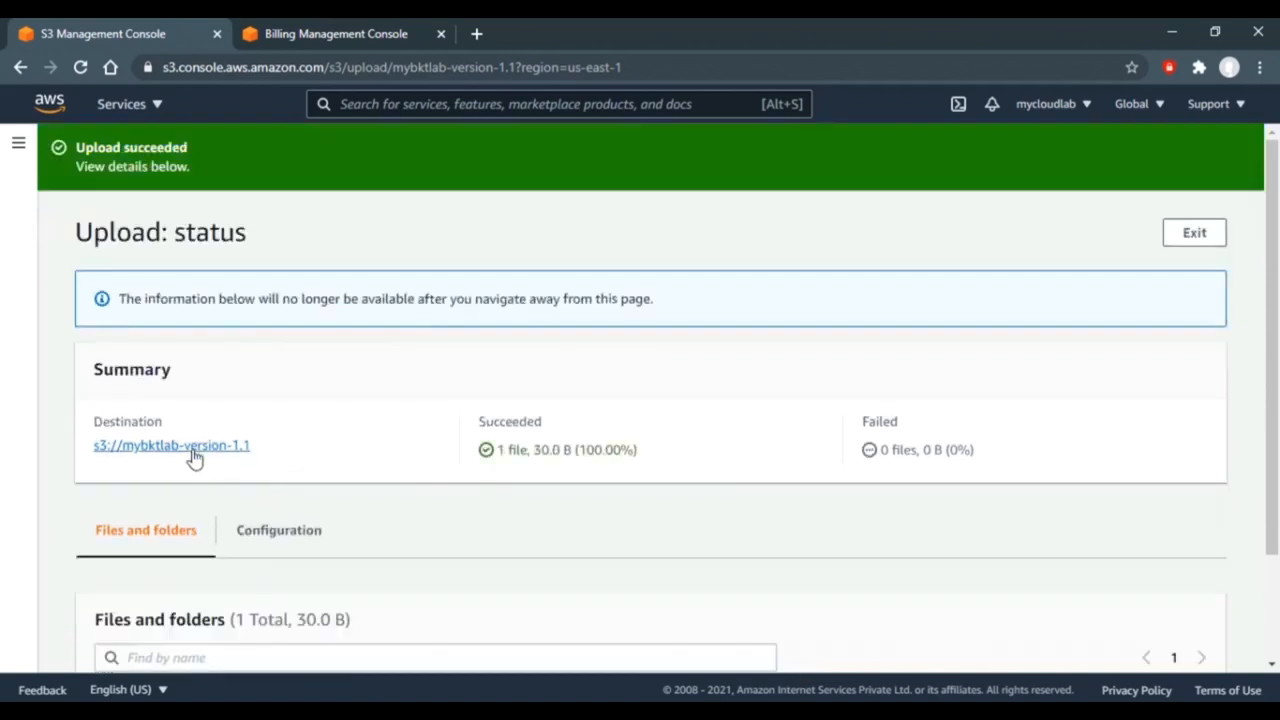
click(193, 446)
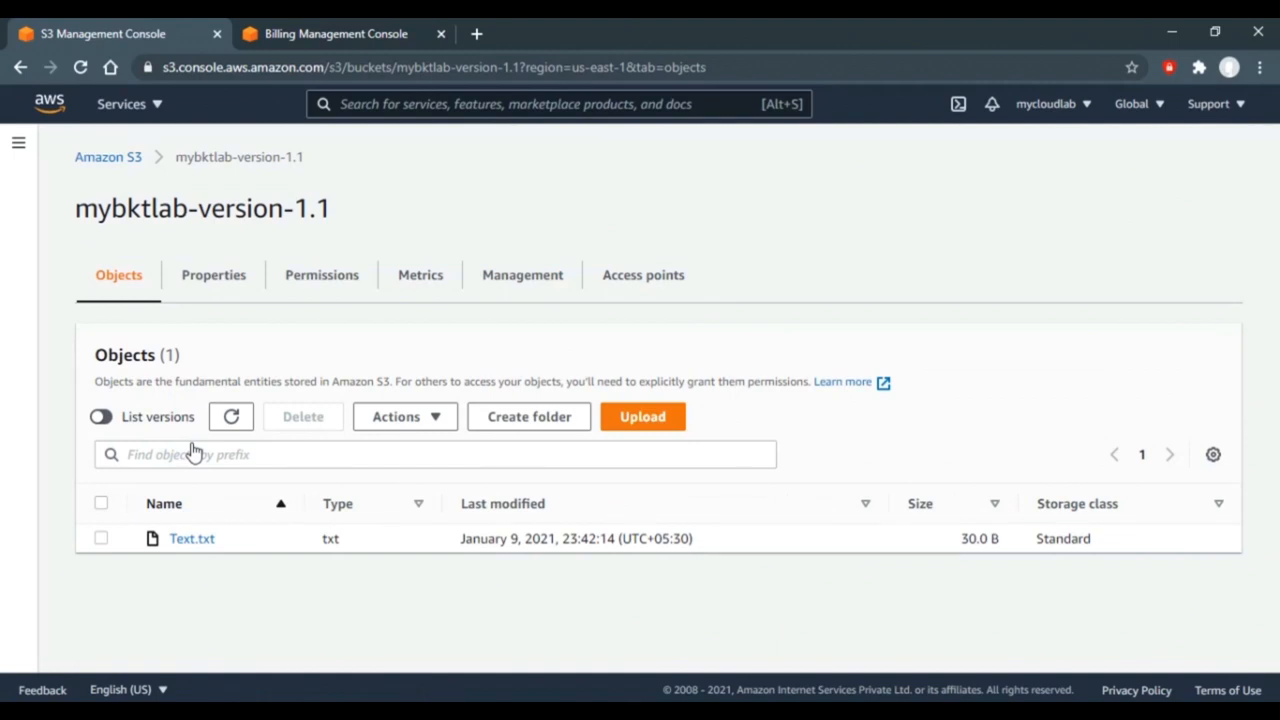
click(106, 420)
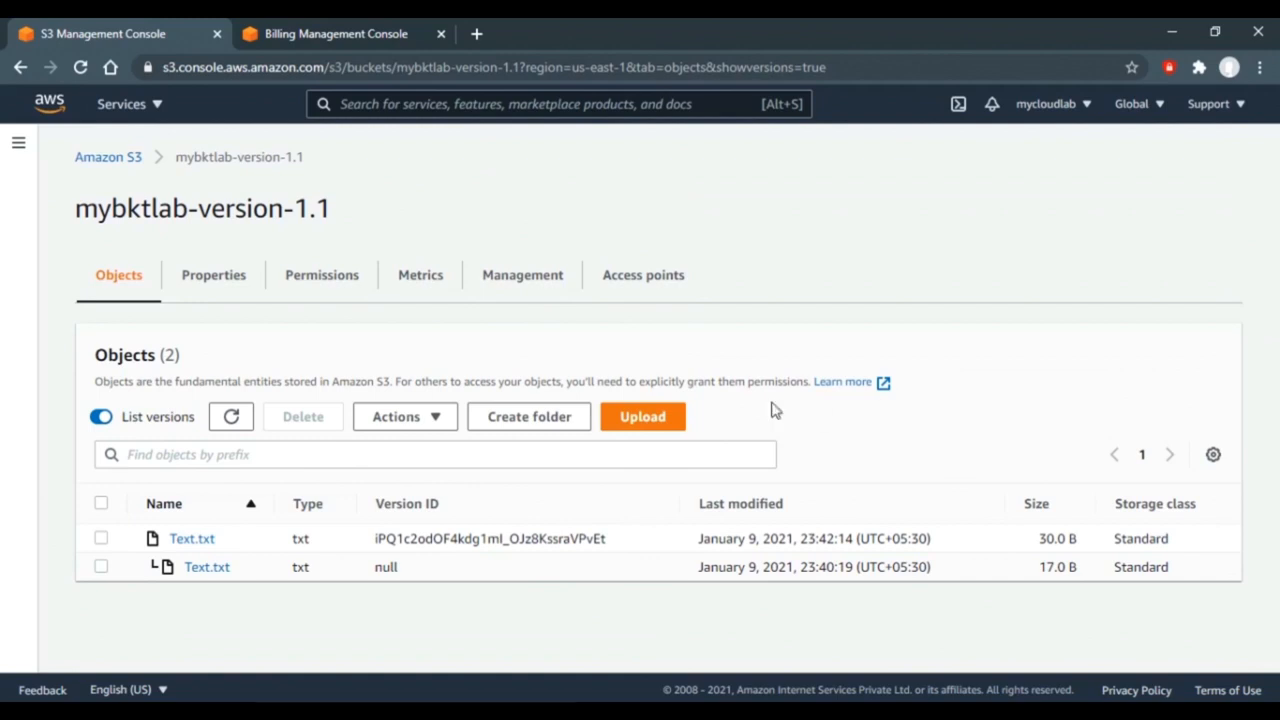
click(194, 567)
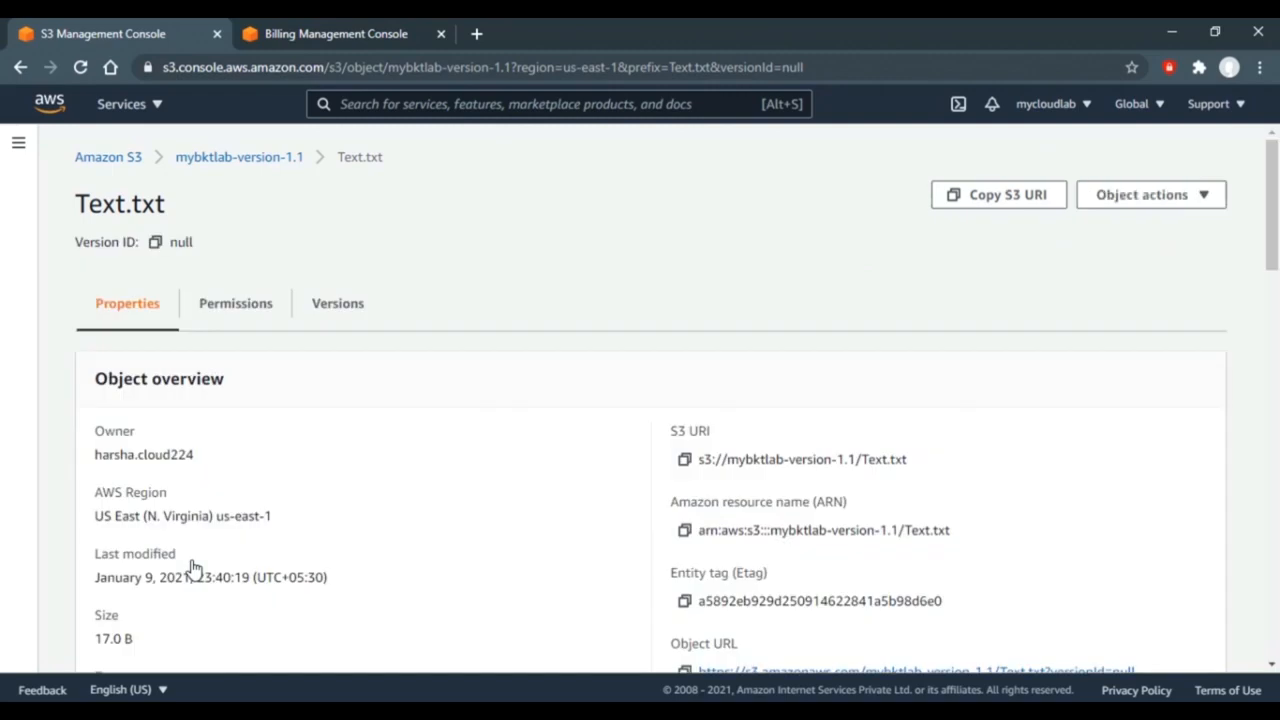
click(328, 314)
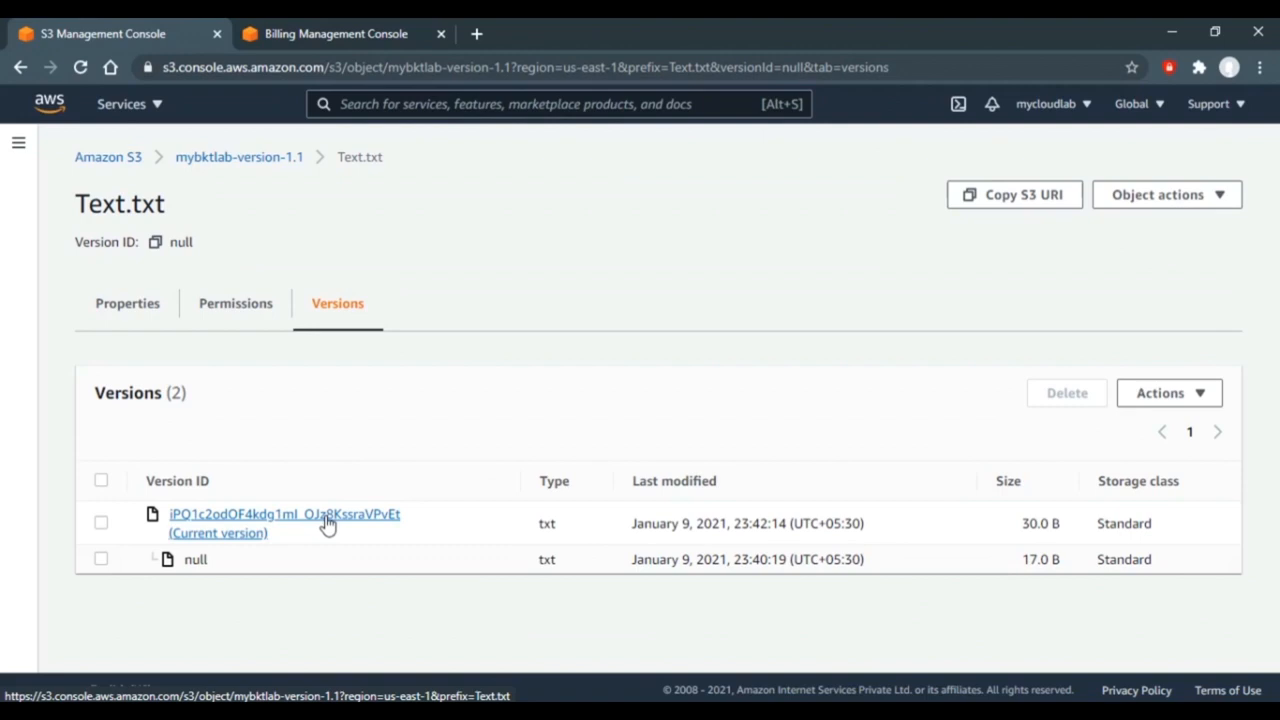
click(224, 540)
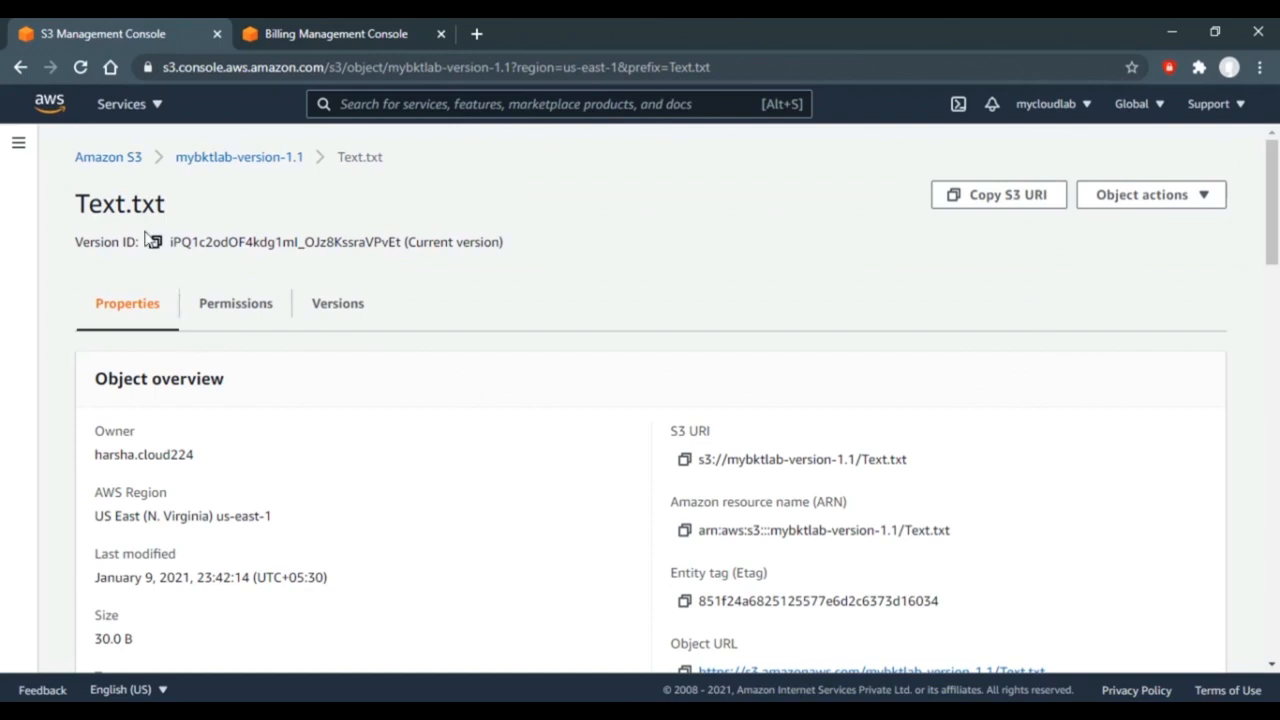
click(234, 167)
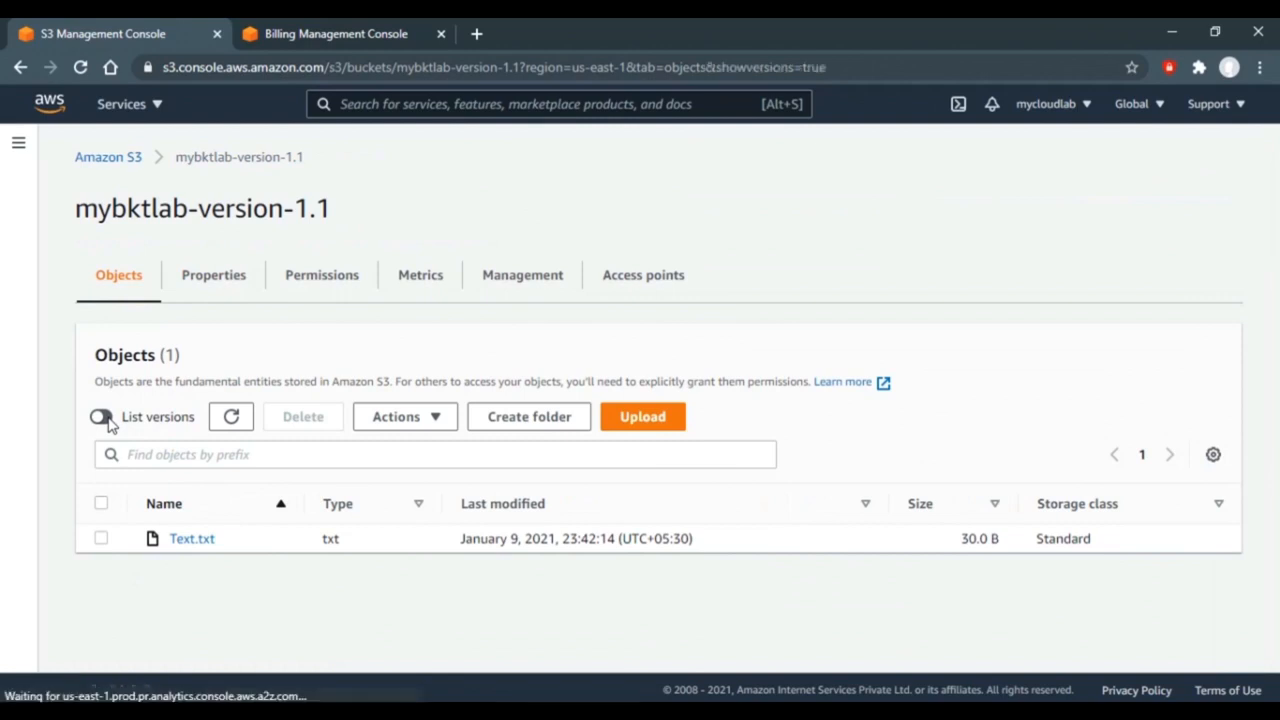
- List object versions and download the original null version of Text.txt
click(103, 418)
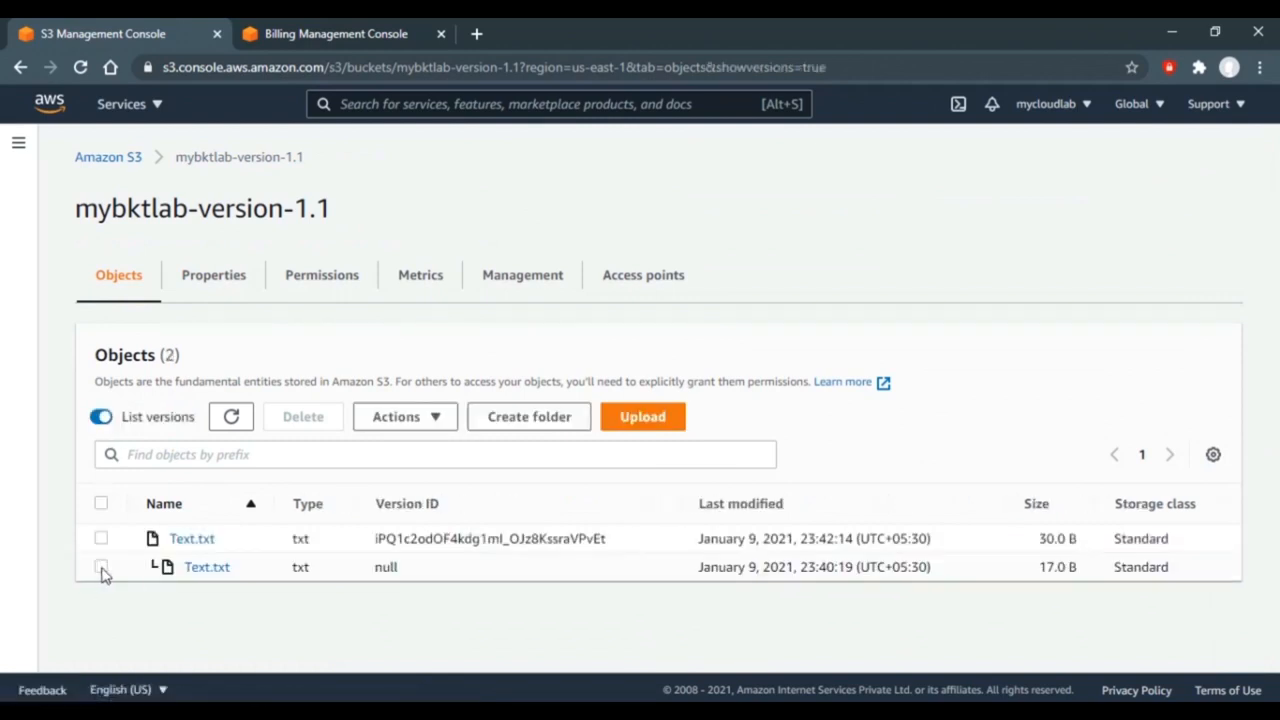
click(101, 567)
click(433, 422)
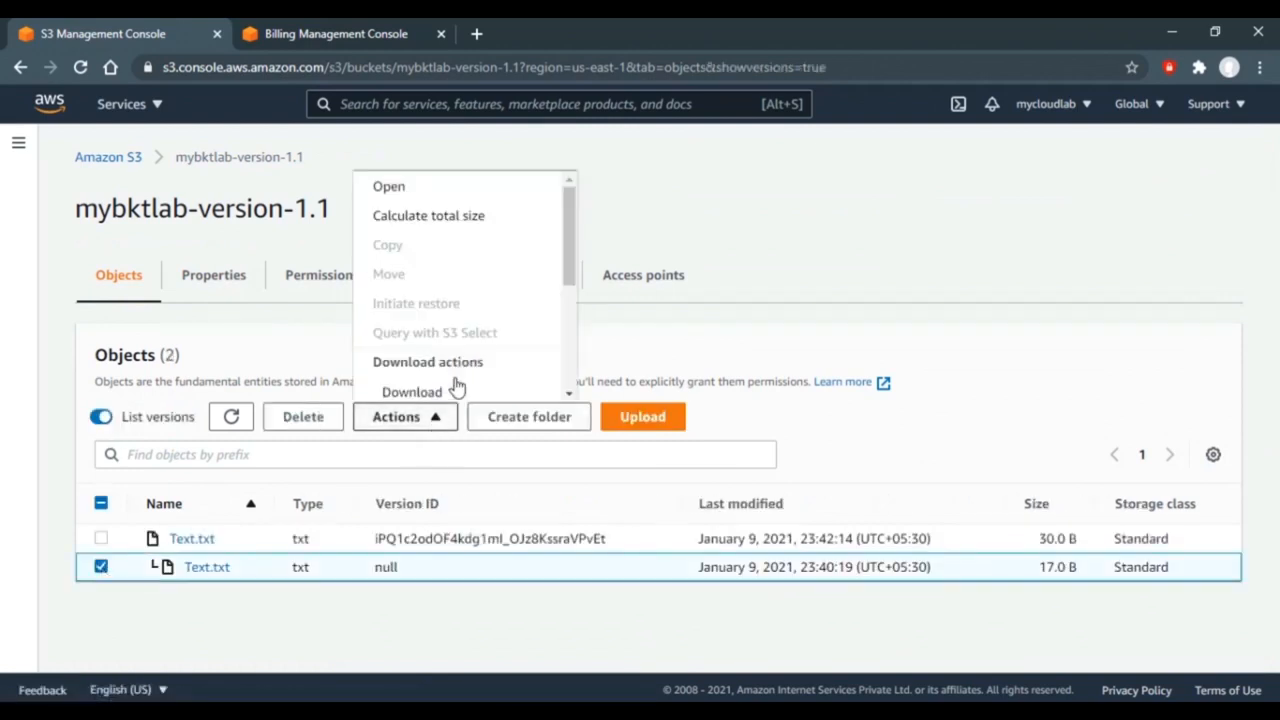
click(450, 399)
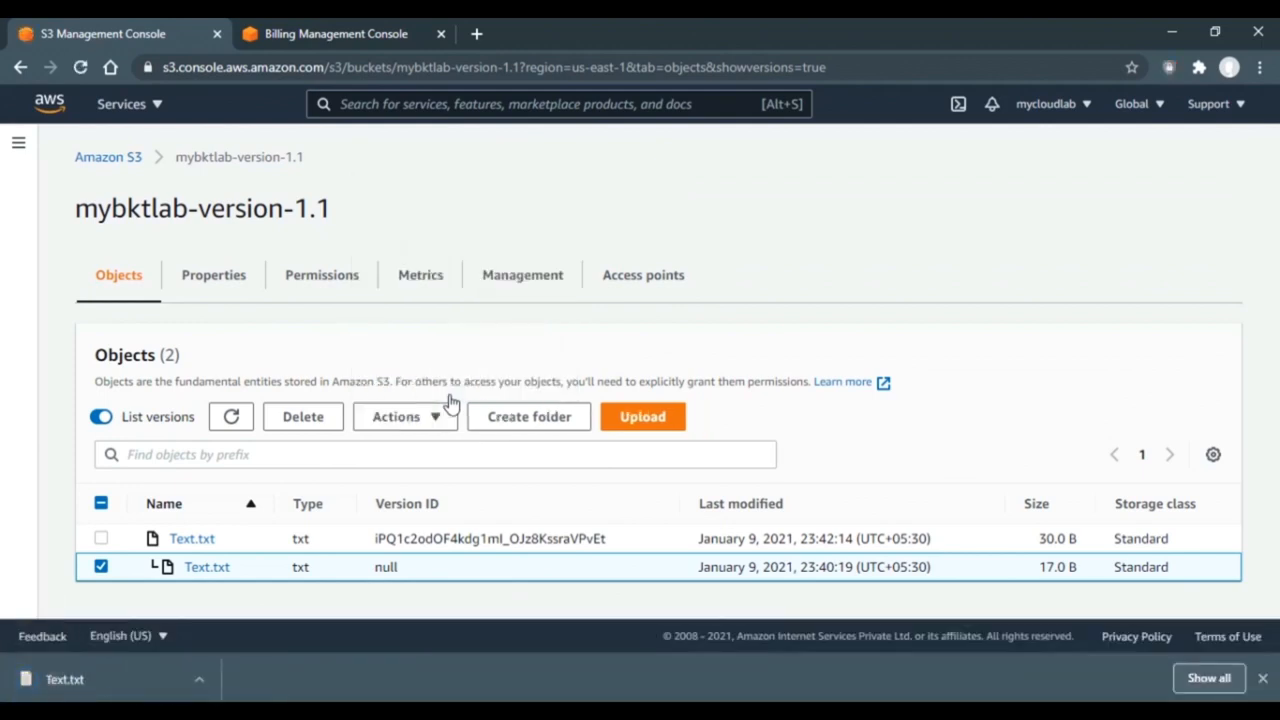
- Upload the downloaded 17.0 B Text.txt from Downloads back into mybktlab-version-1.1
click(651, 422)
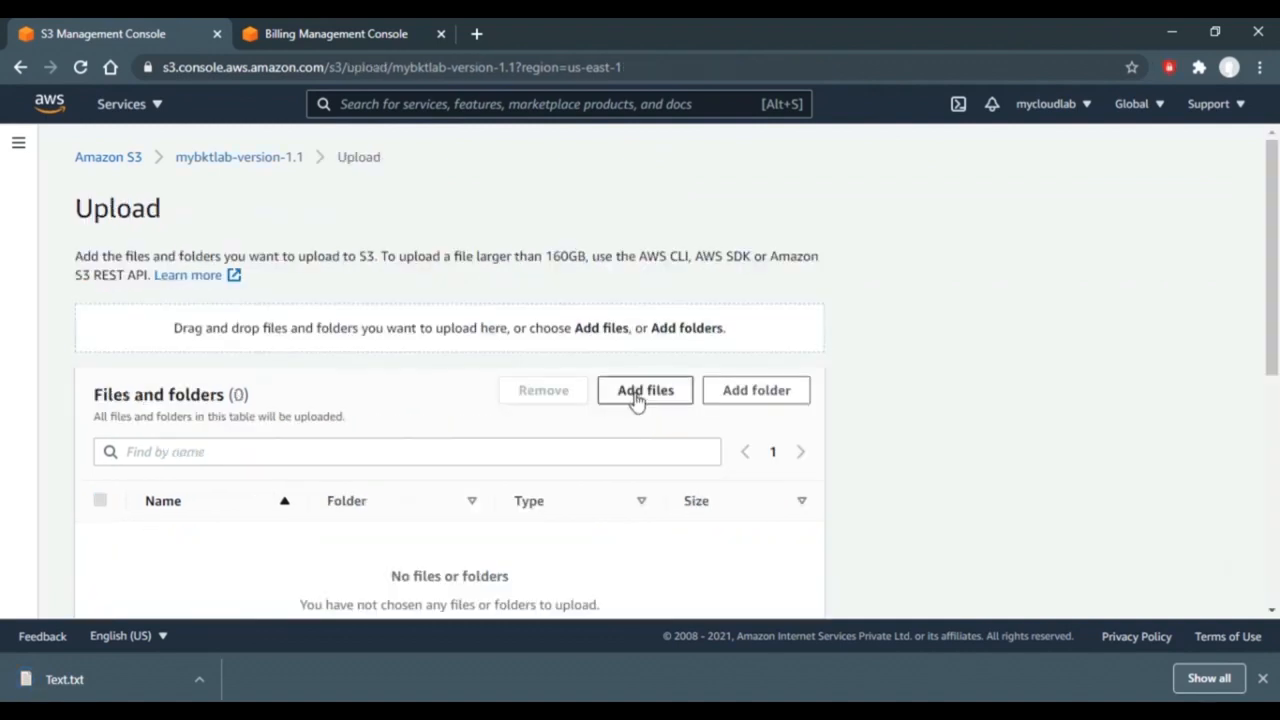
click(634, 398)
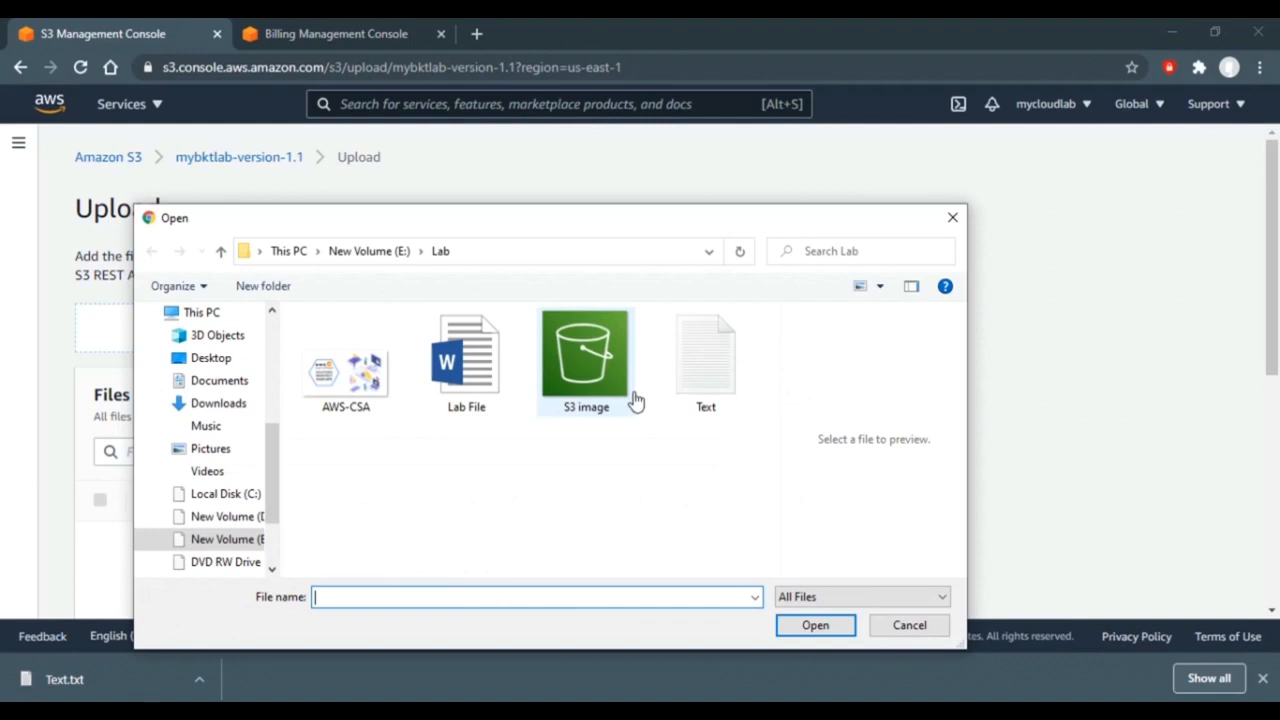
click(244, 404)
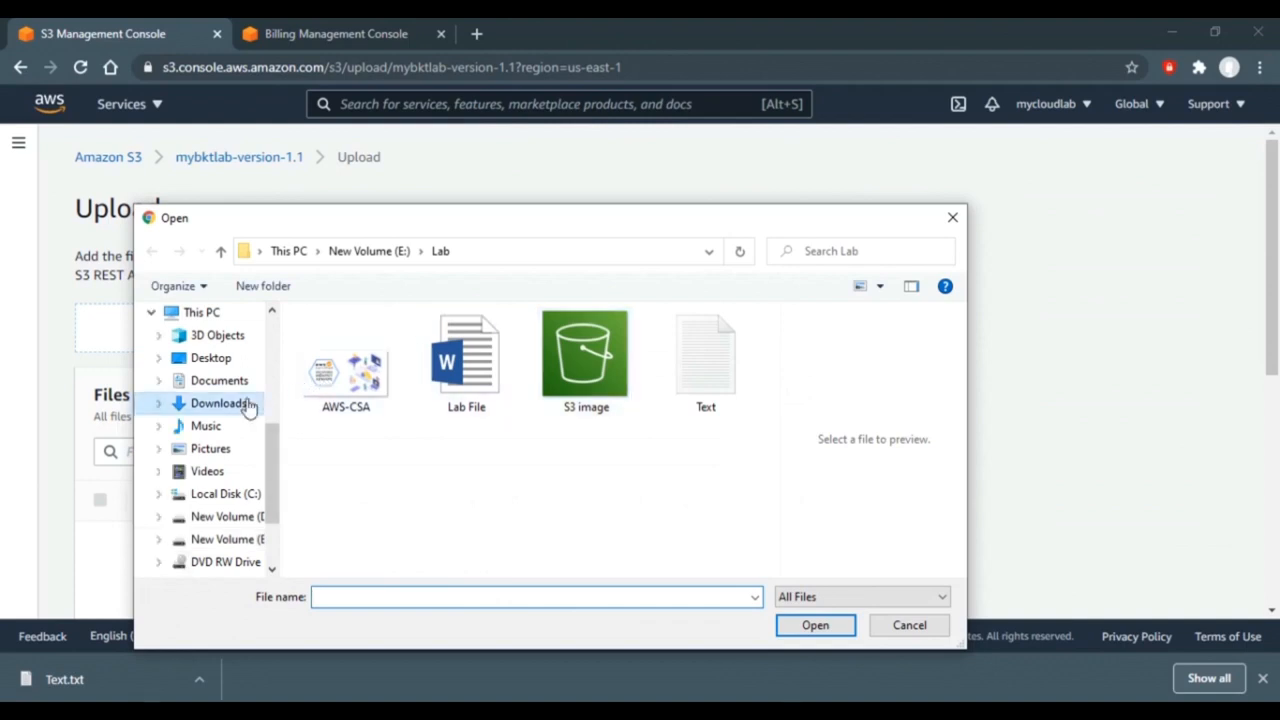
double_click(416, 347)
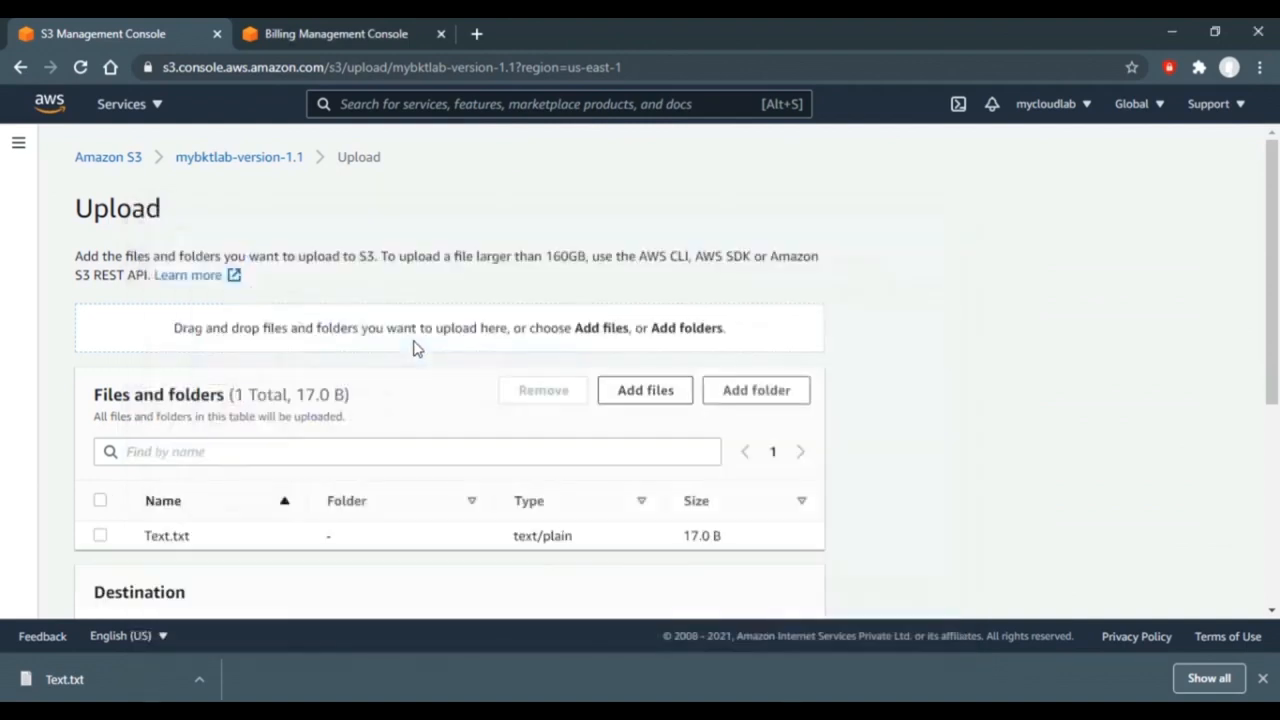
drag(1274, 331, 1268, 586)
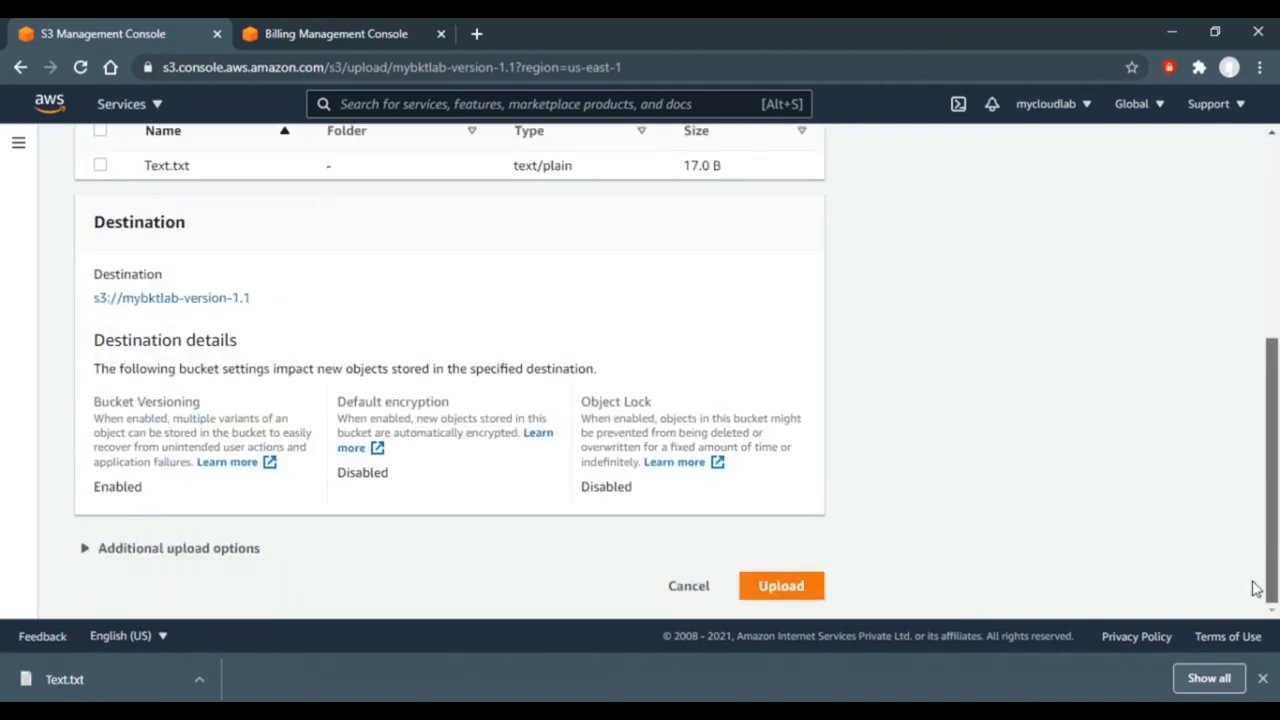
click(781, 586)
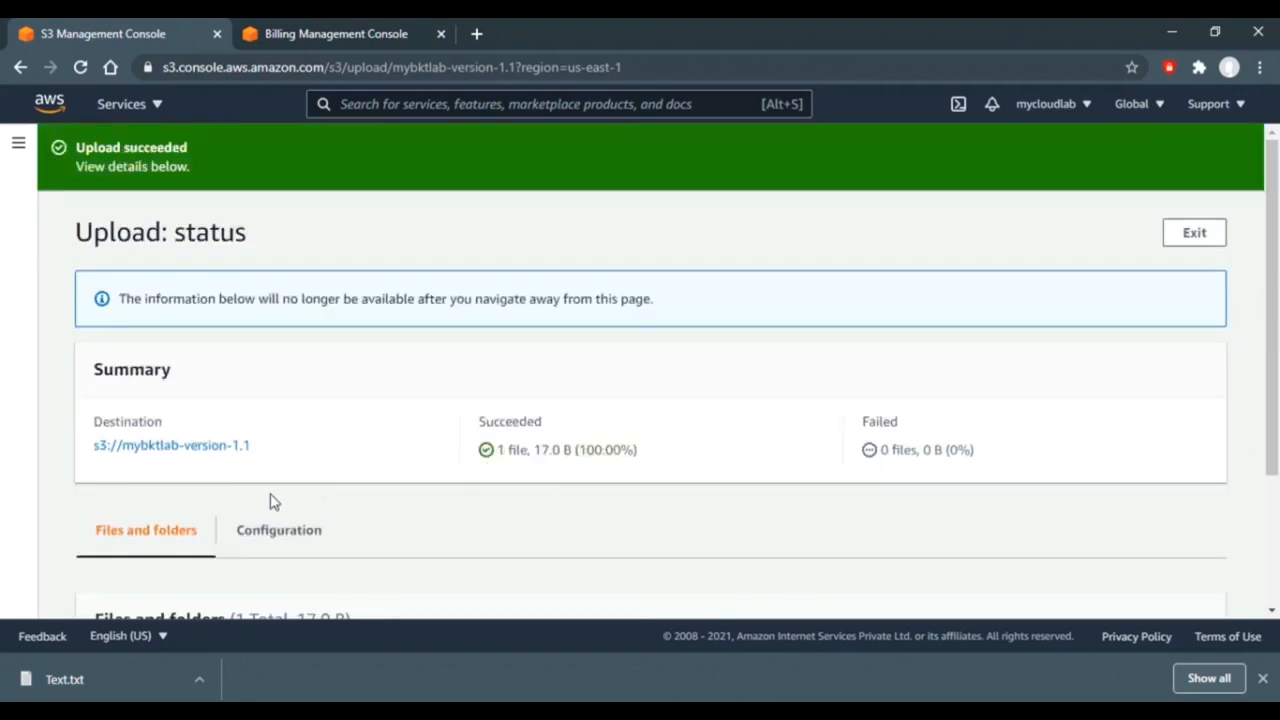
click(199, 448)
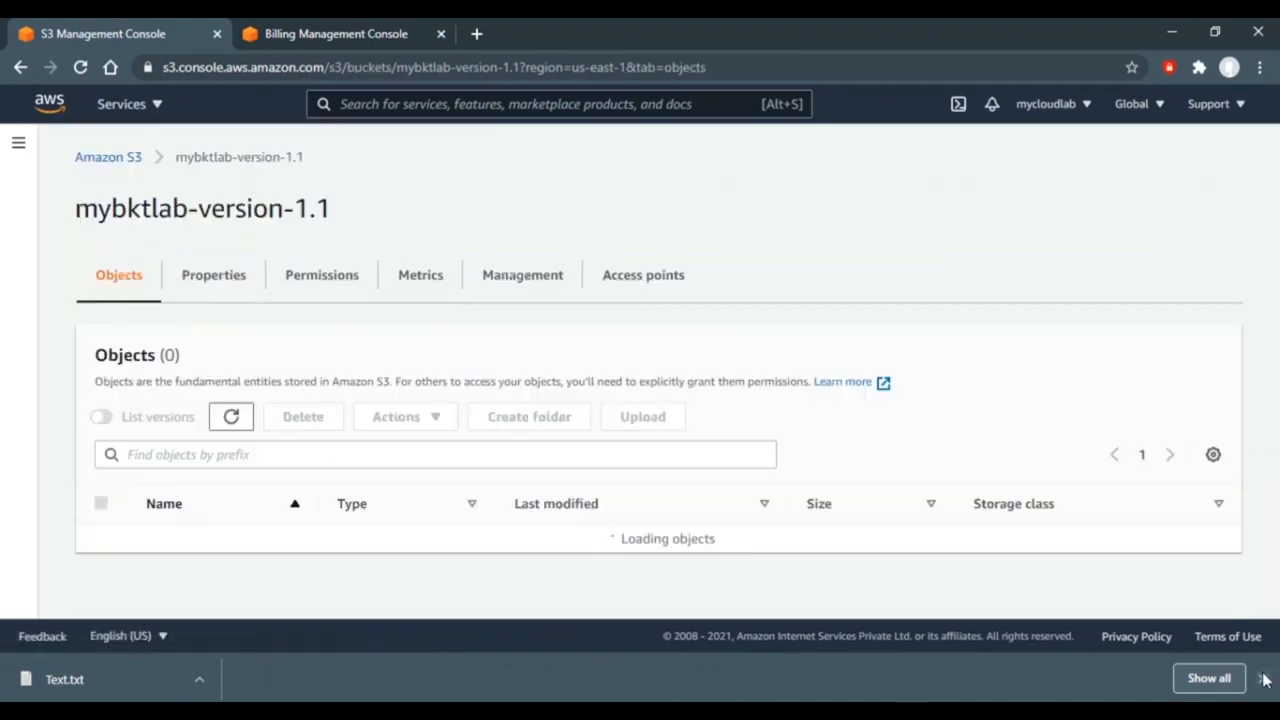
click(1263, 680)
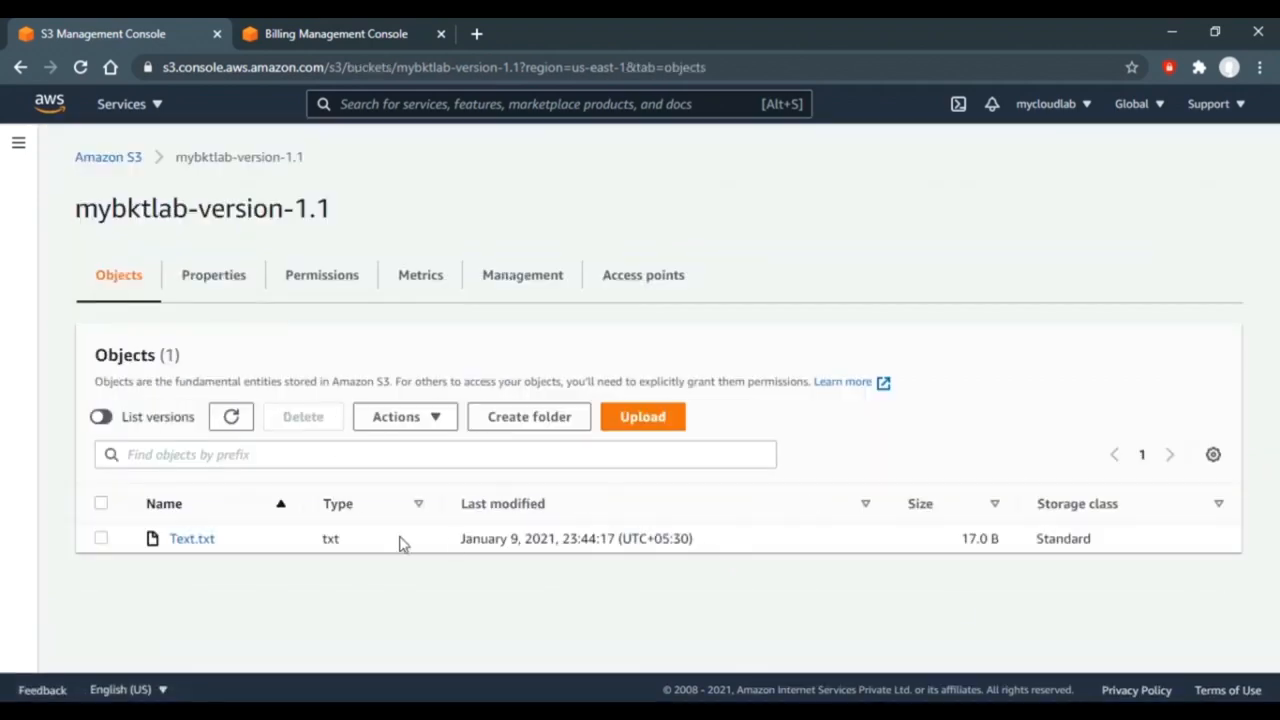
- Open the newest Text.txt version in its own tab, then return to the versions list
click(102, 416)
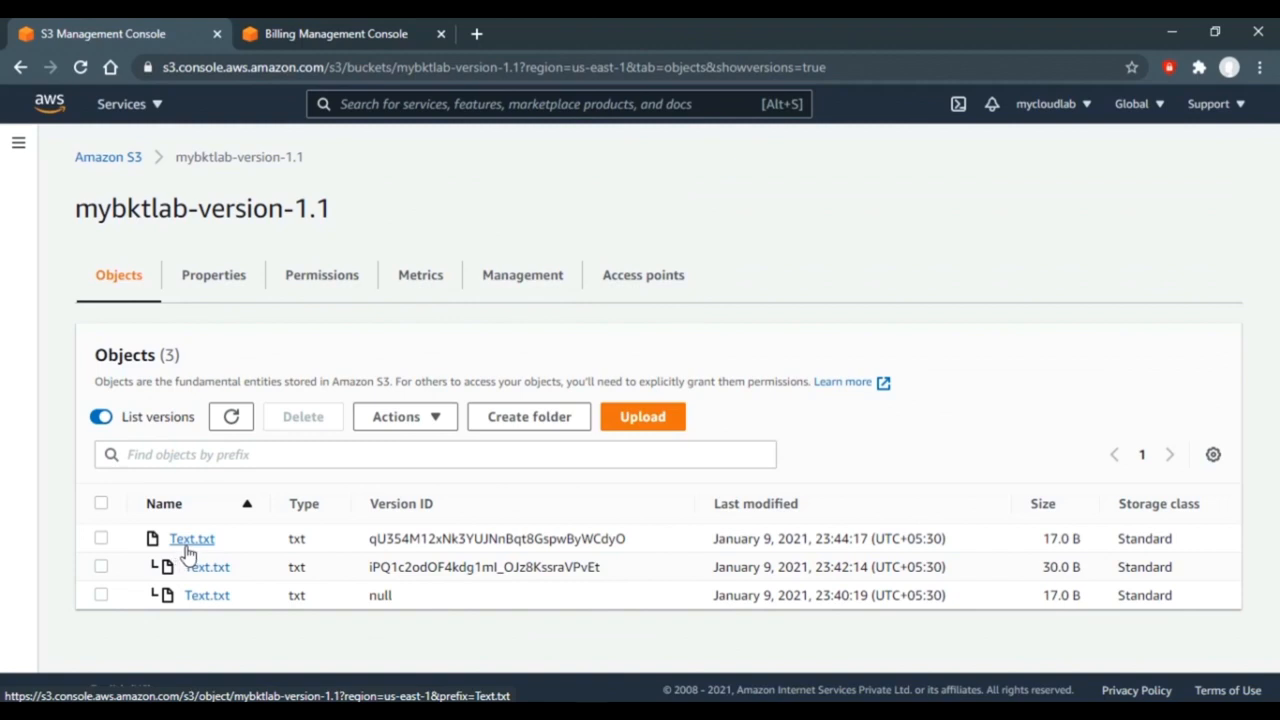
click(102, 540)
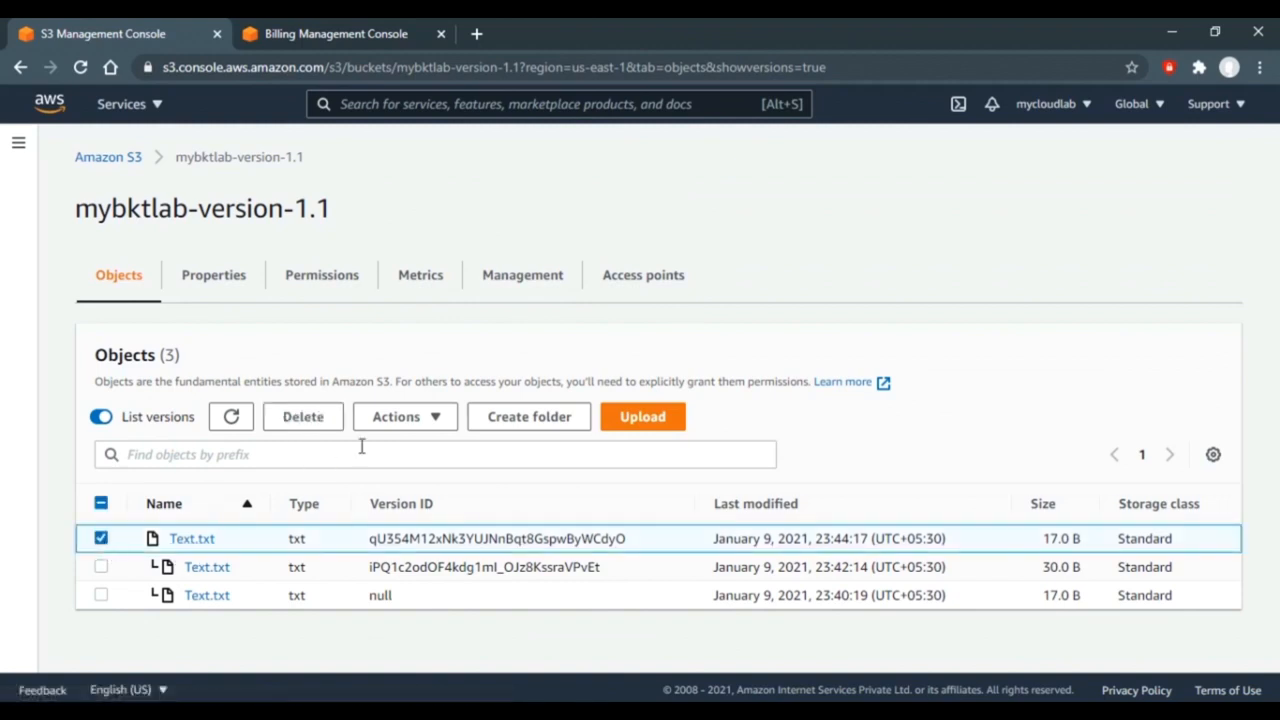
click(412, 418)
click(474, 186)
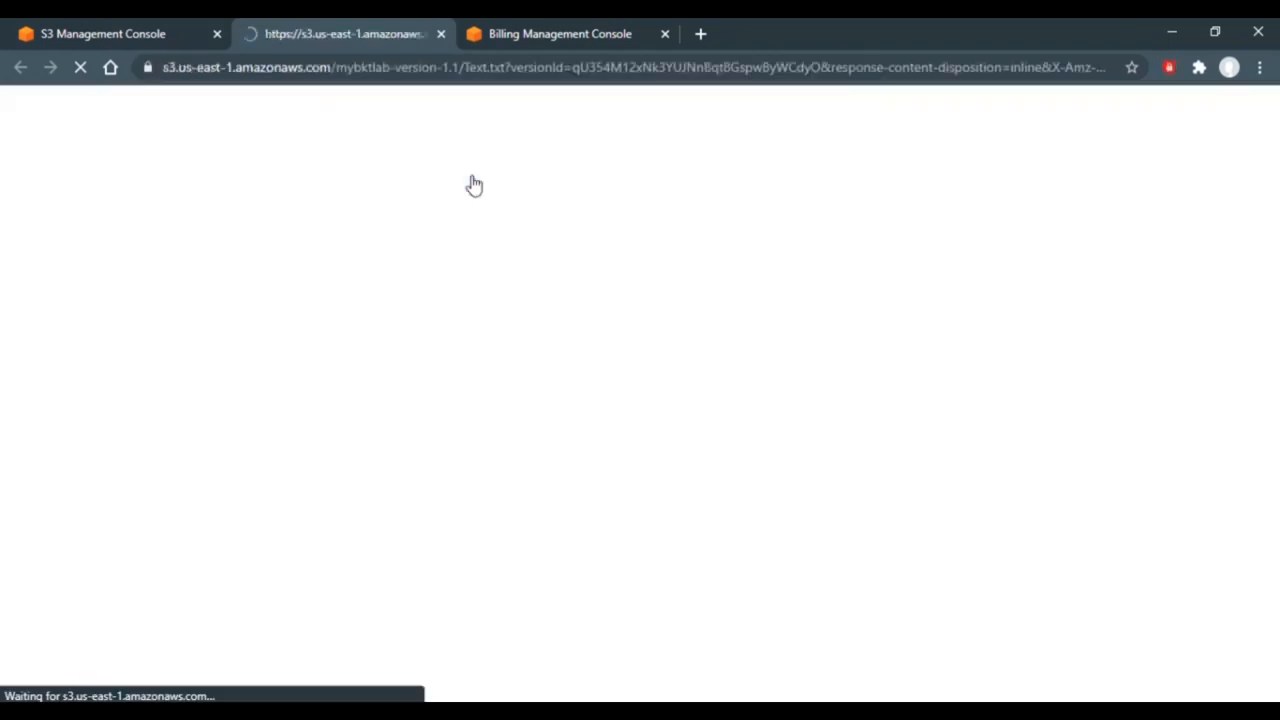
click(145, 37)
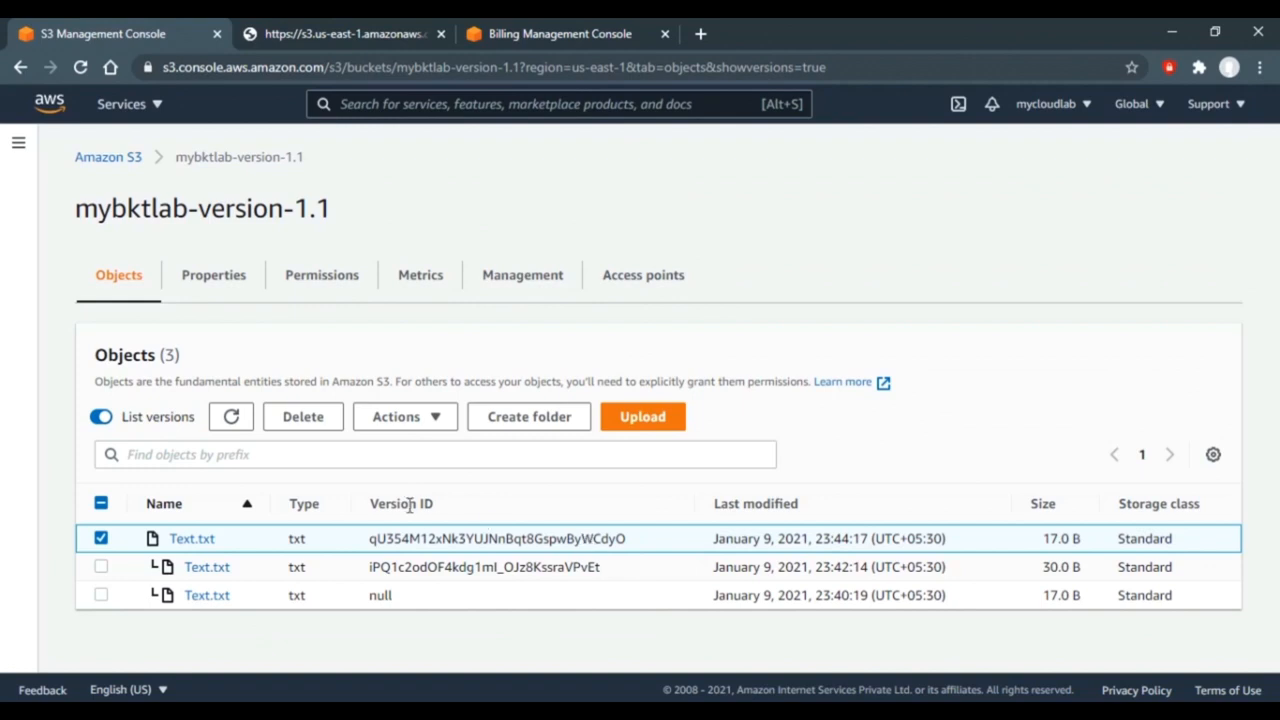
- Suspend Bucket Versioning on mybktlab-version-1.1, acknowledging the warning, and save
click(190, 276)
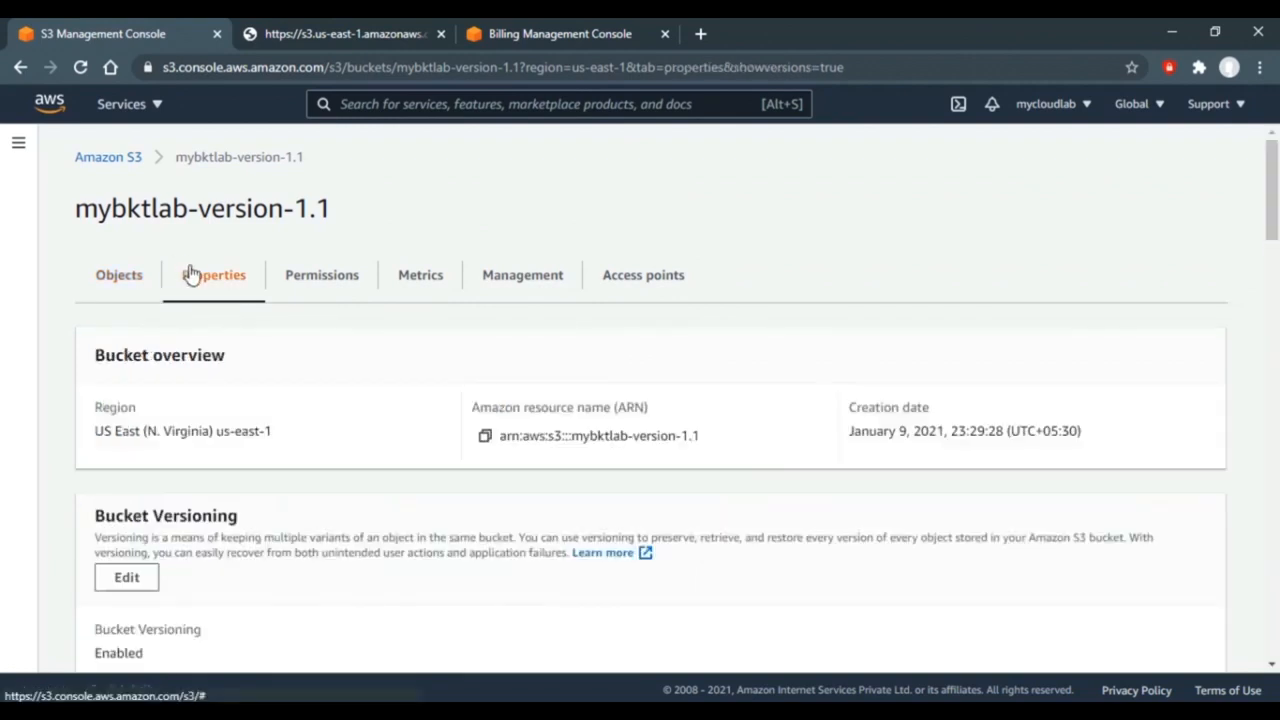
scroll(95, 366, down, 2)
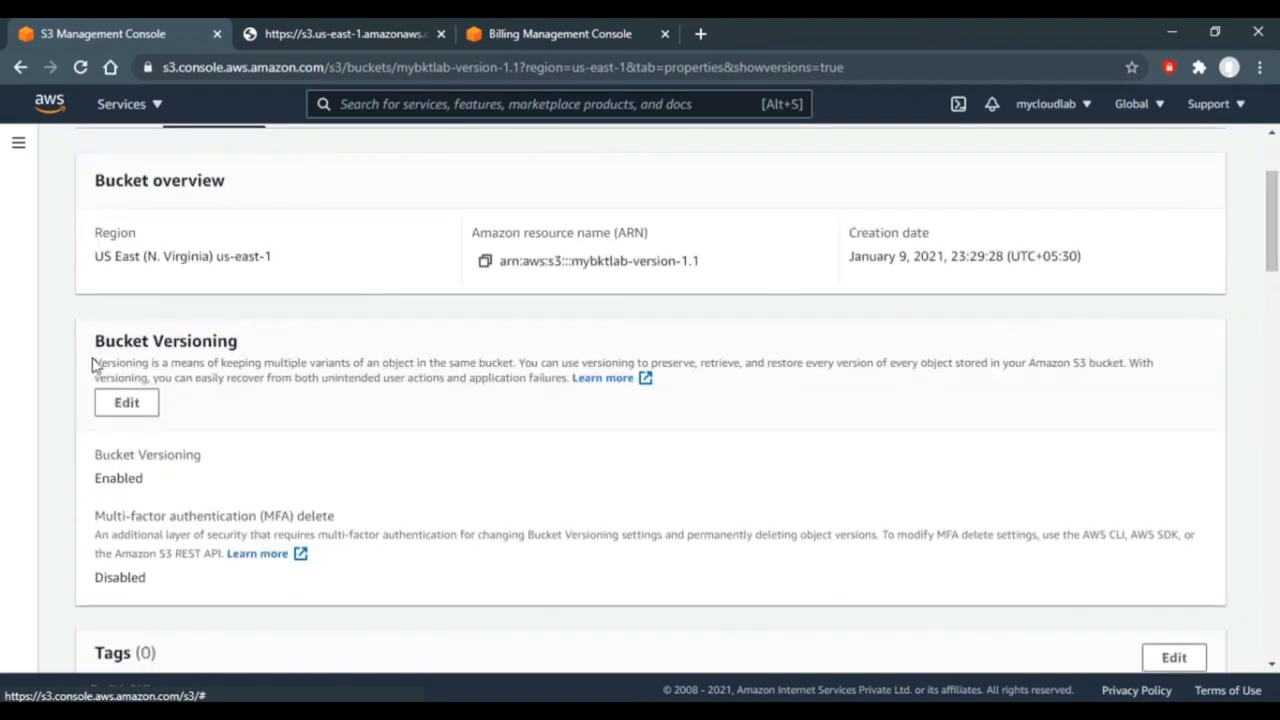
click(126, 402)
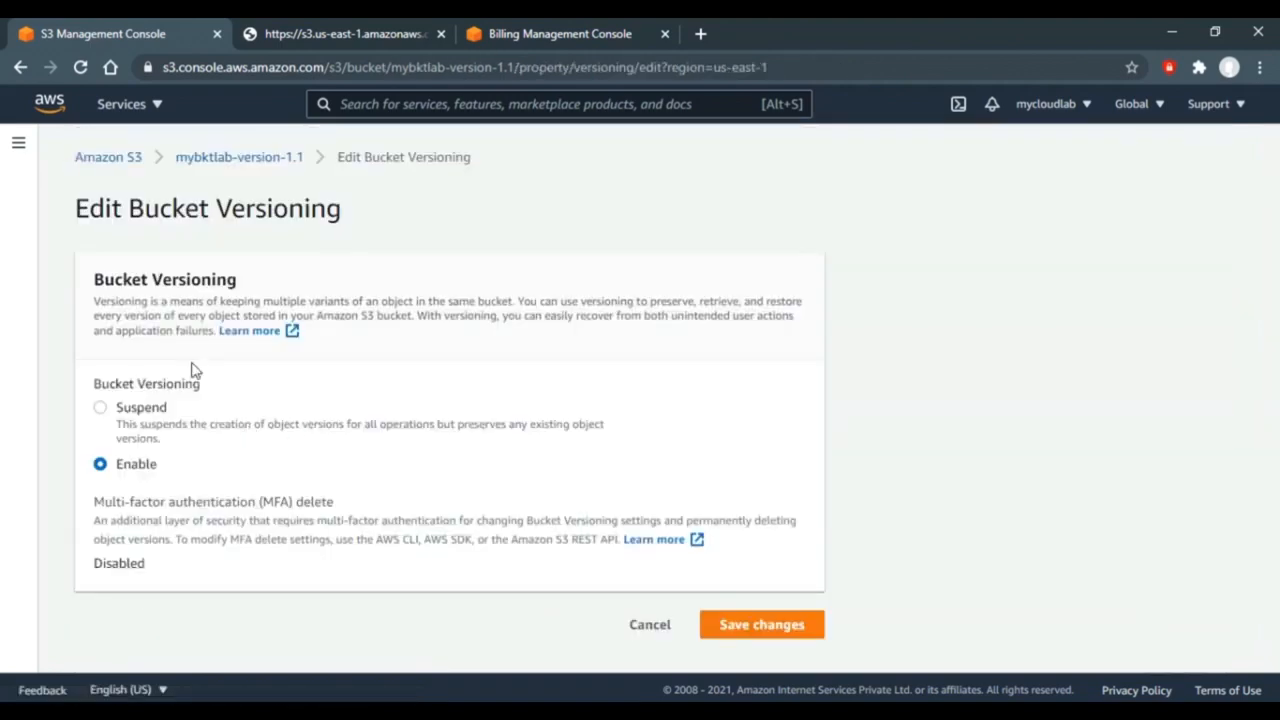
click(101, 407)
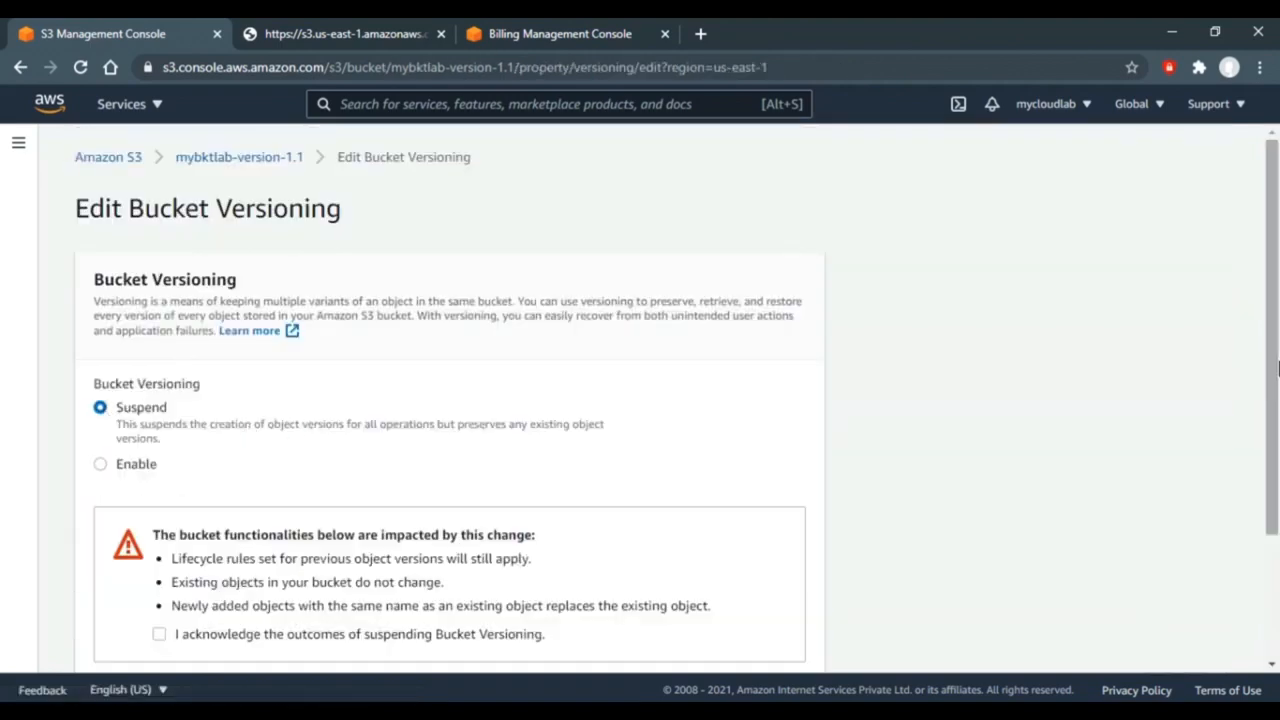
scroll(1277, 369, down, 2)
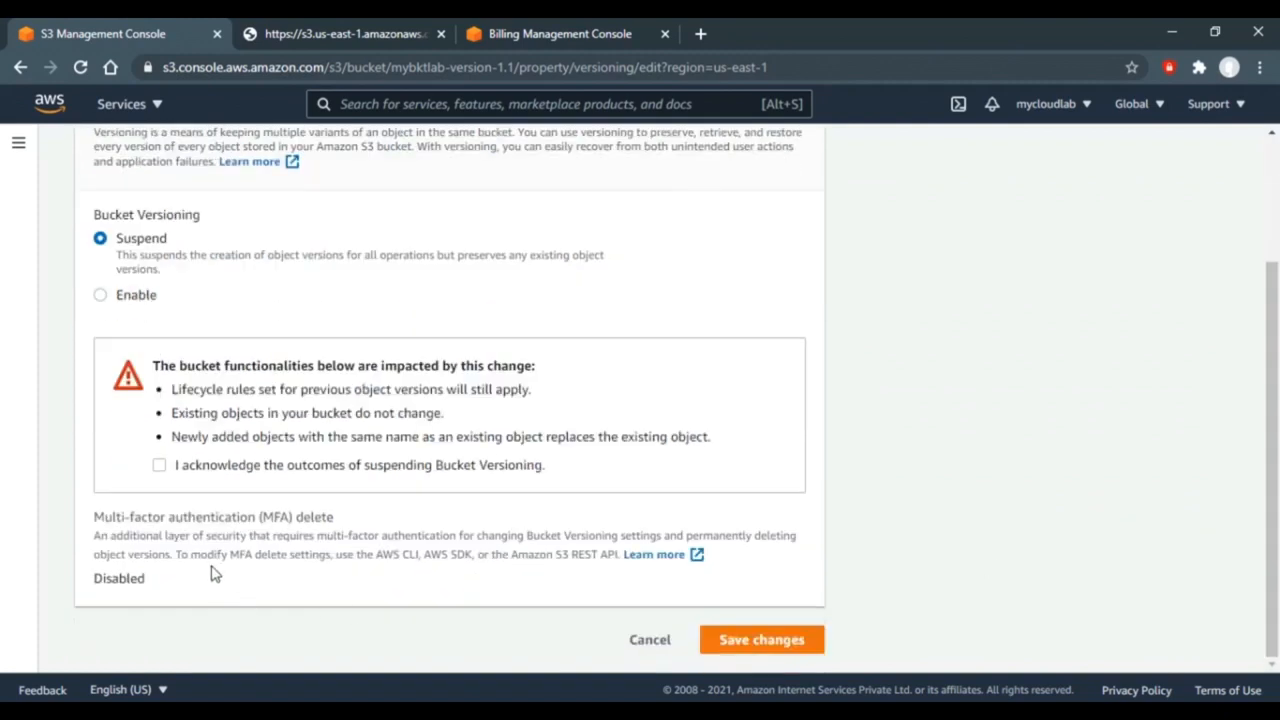
click(159, 466)
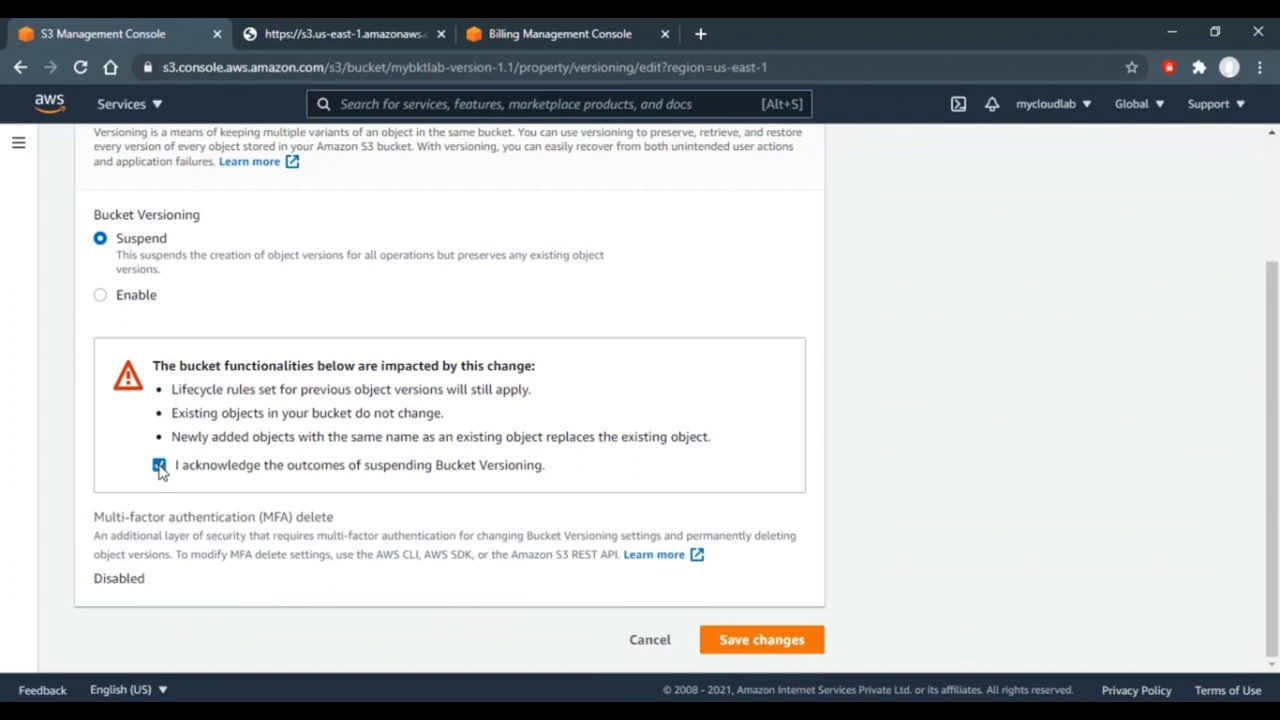
click(744, 630)
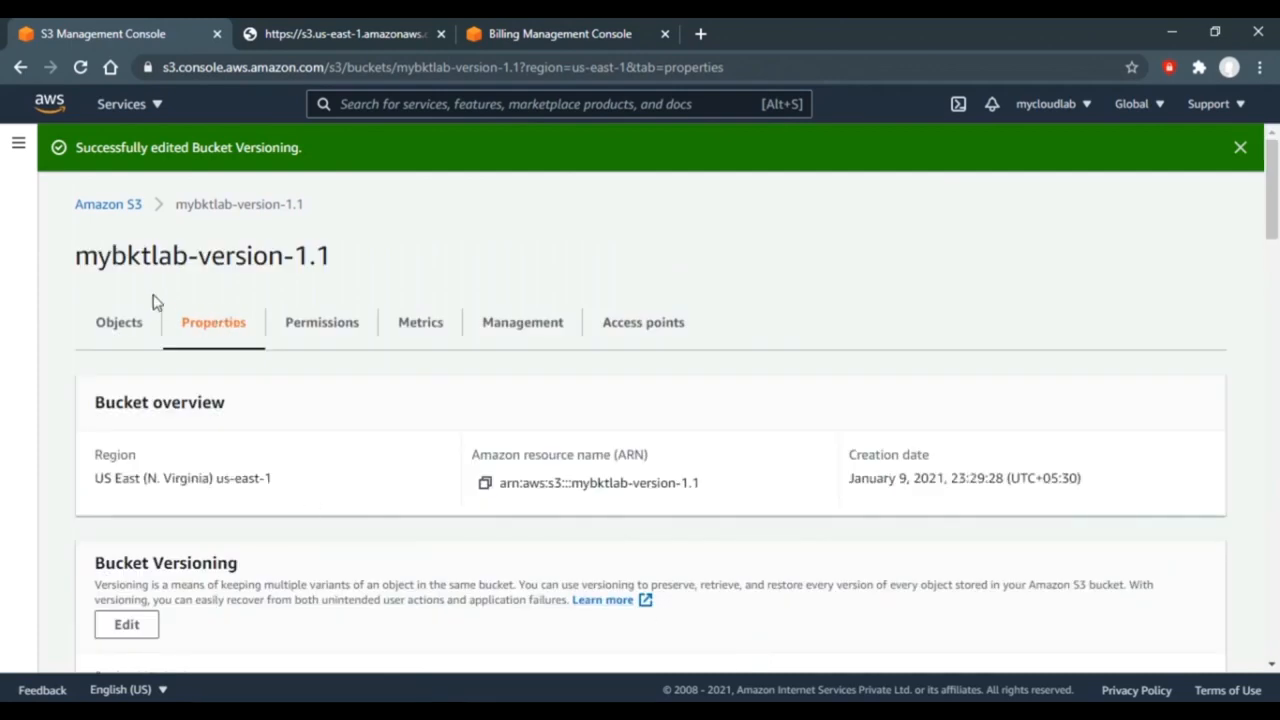
- Open mybktlab-version-1.1 from the Buckets list with all object versions shown
click(124, 210)
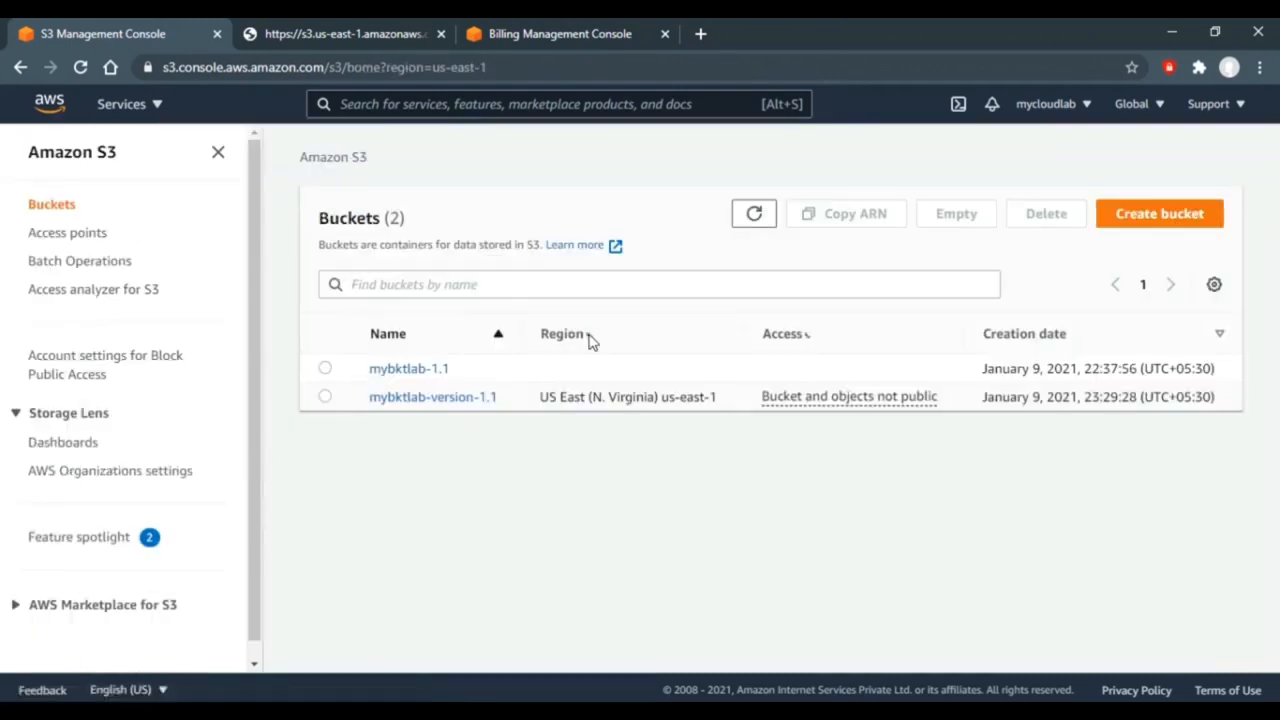
click(430, 398)
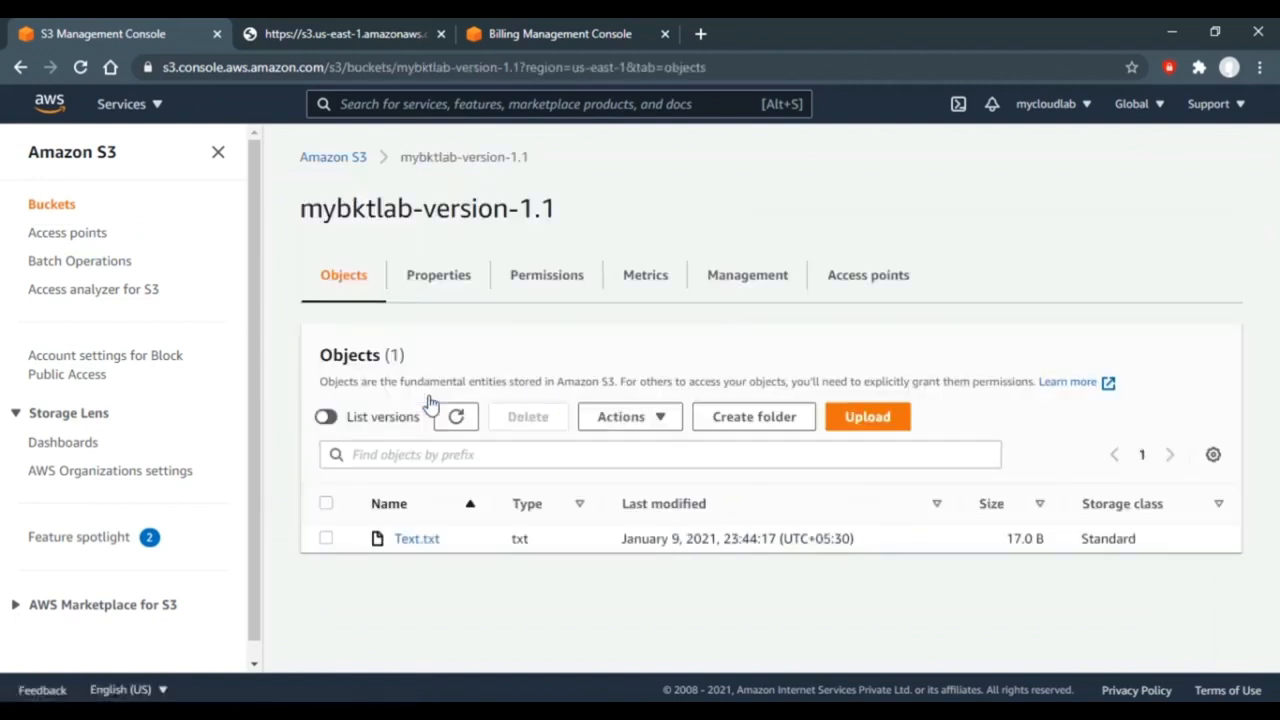
click(327, 417)
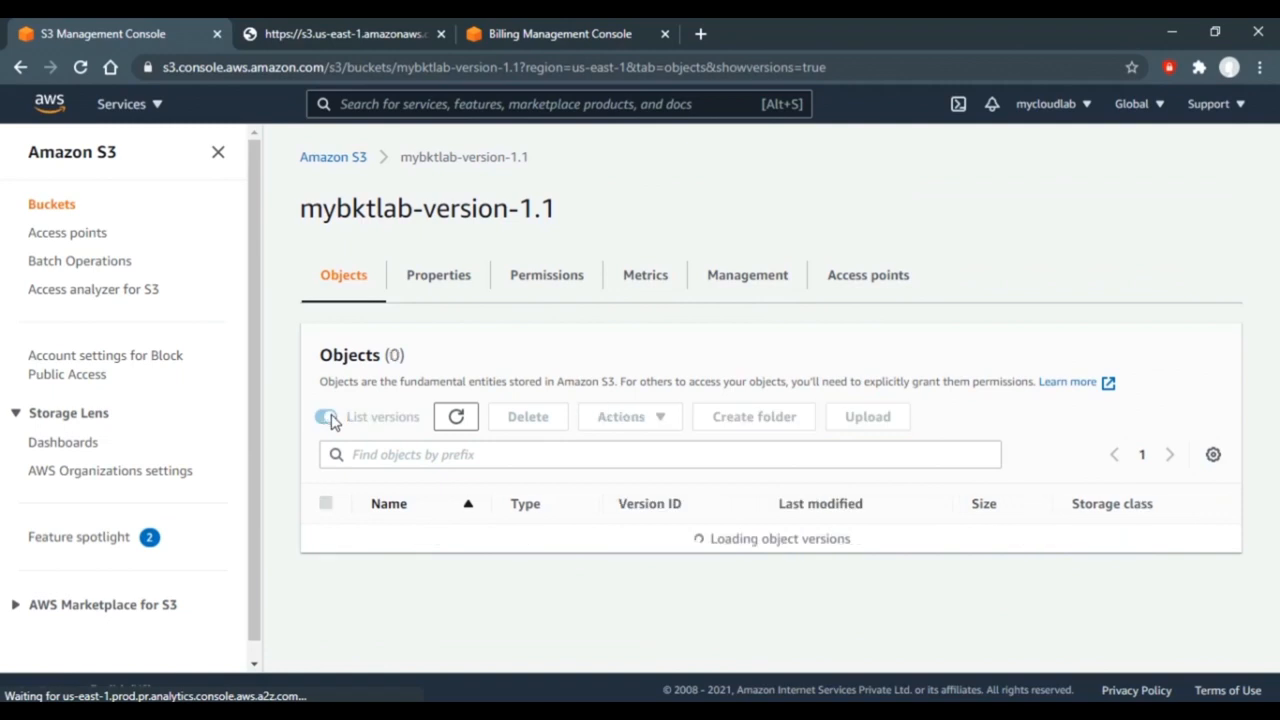
scroll(1273, 450, down, 1)
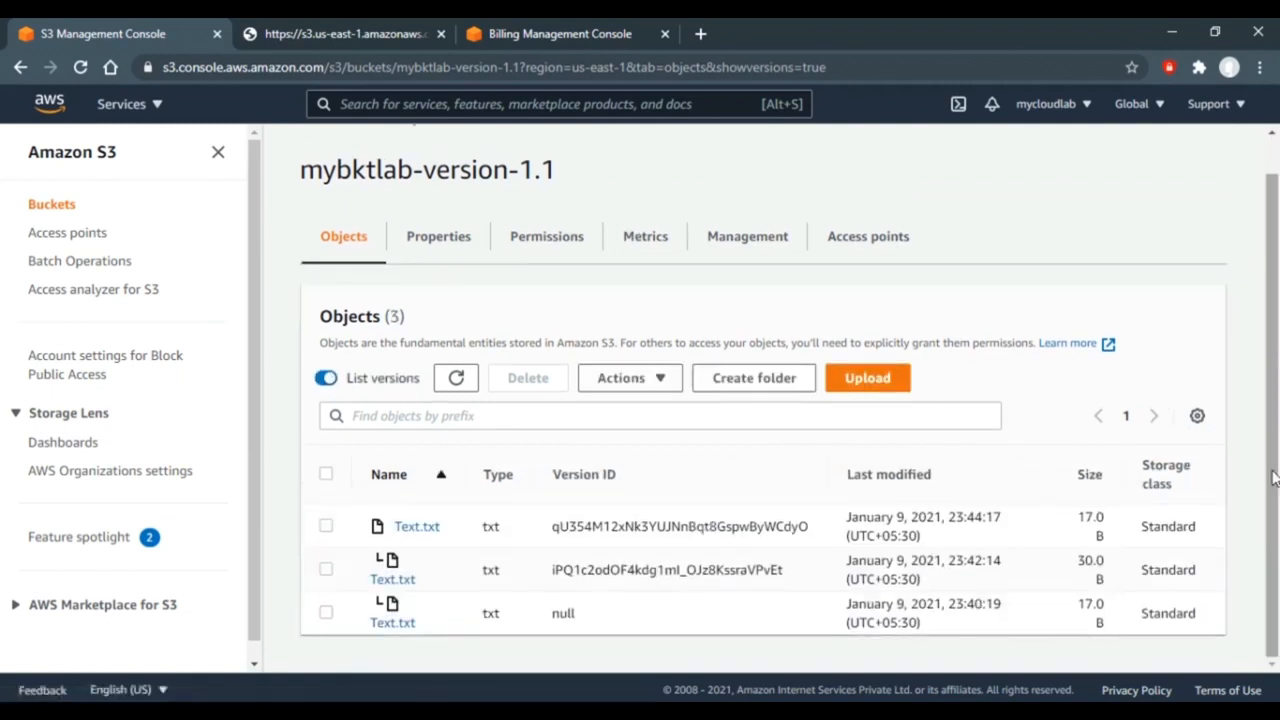
- Upload the 30.0 B Text.txt into the versioning-suspended bucket and review its versions list
click(872, 382)
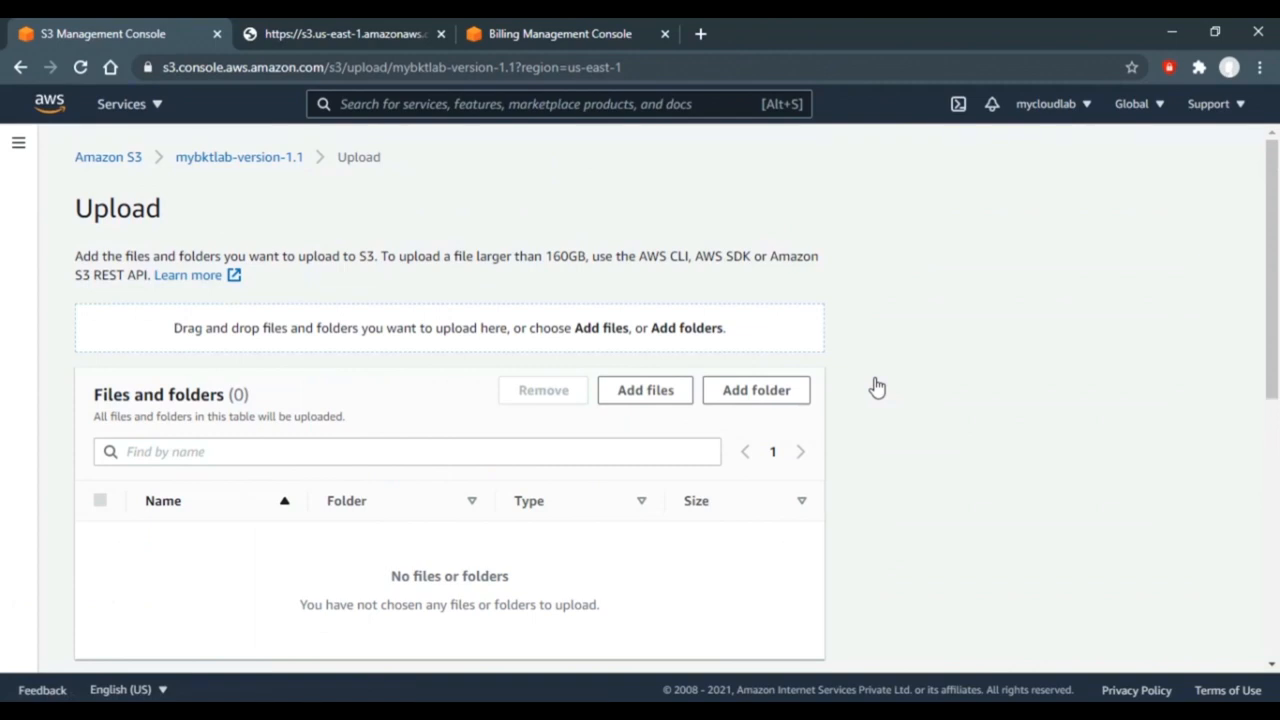
click(649, 403)
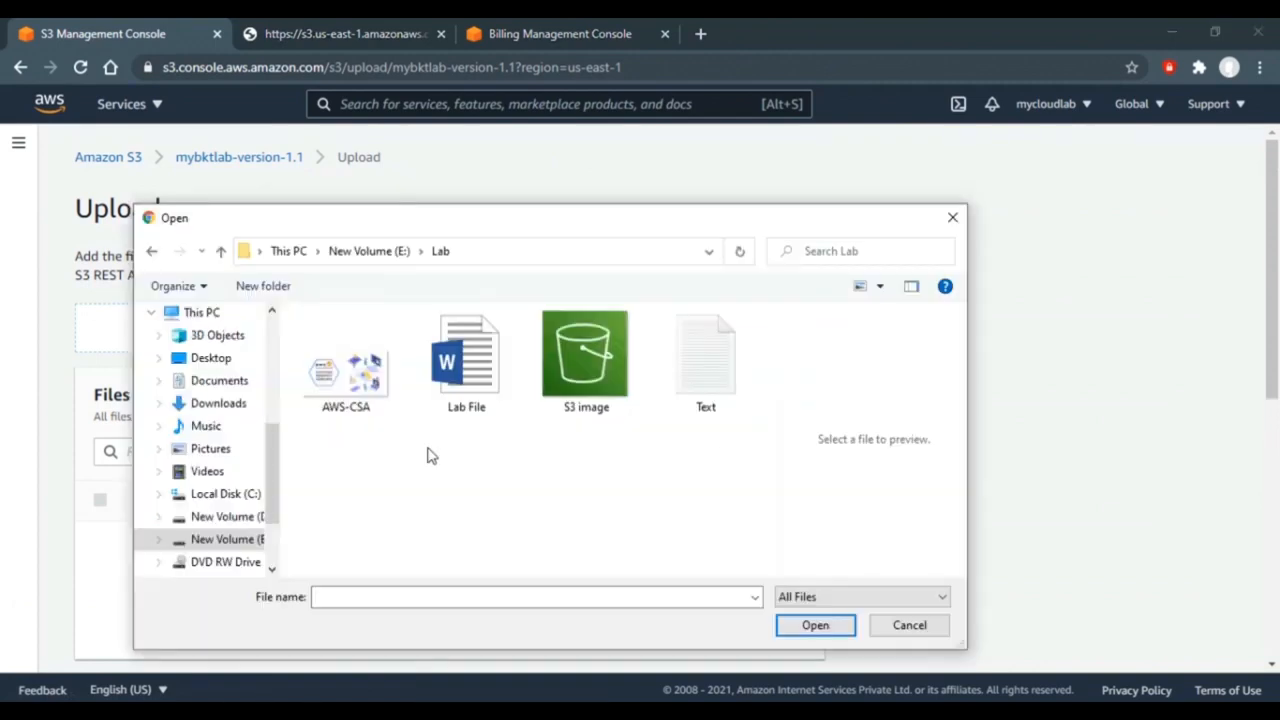
double_click(714, 371)
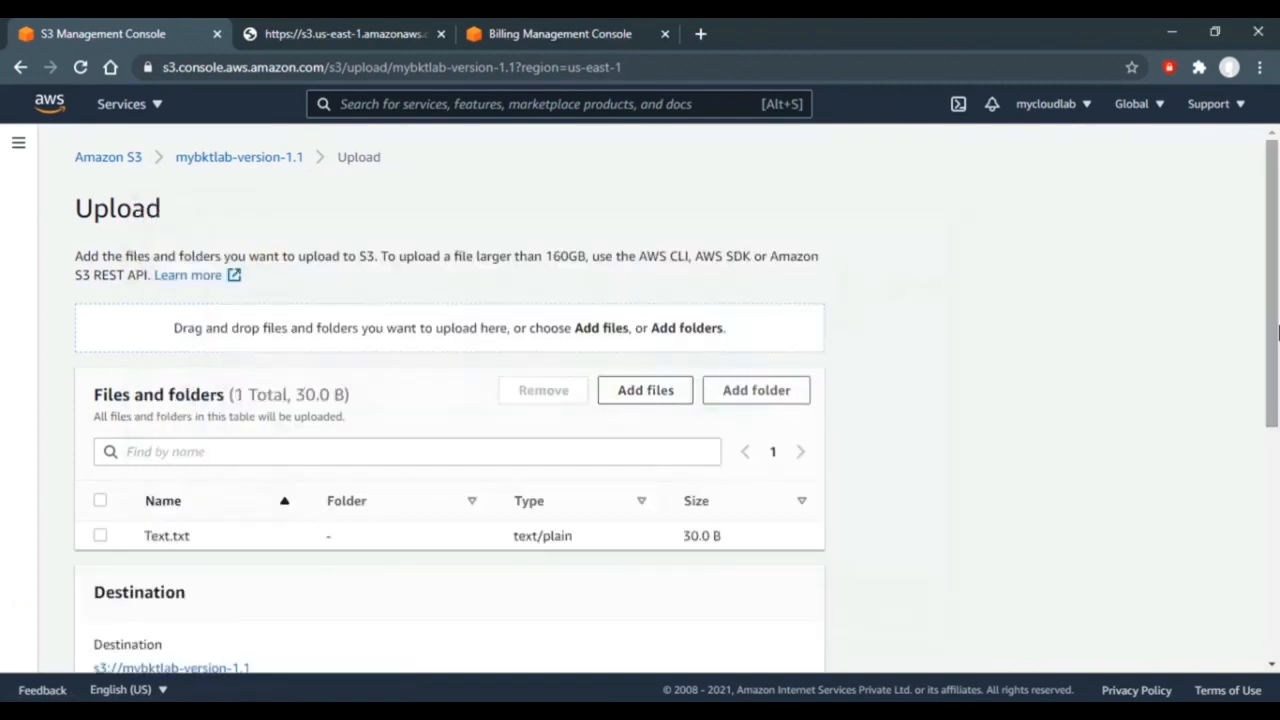
drag(1277, 333, 1276, 585)
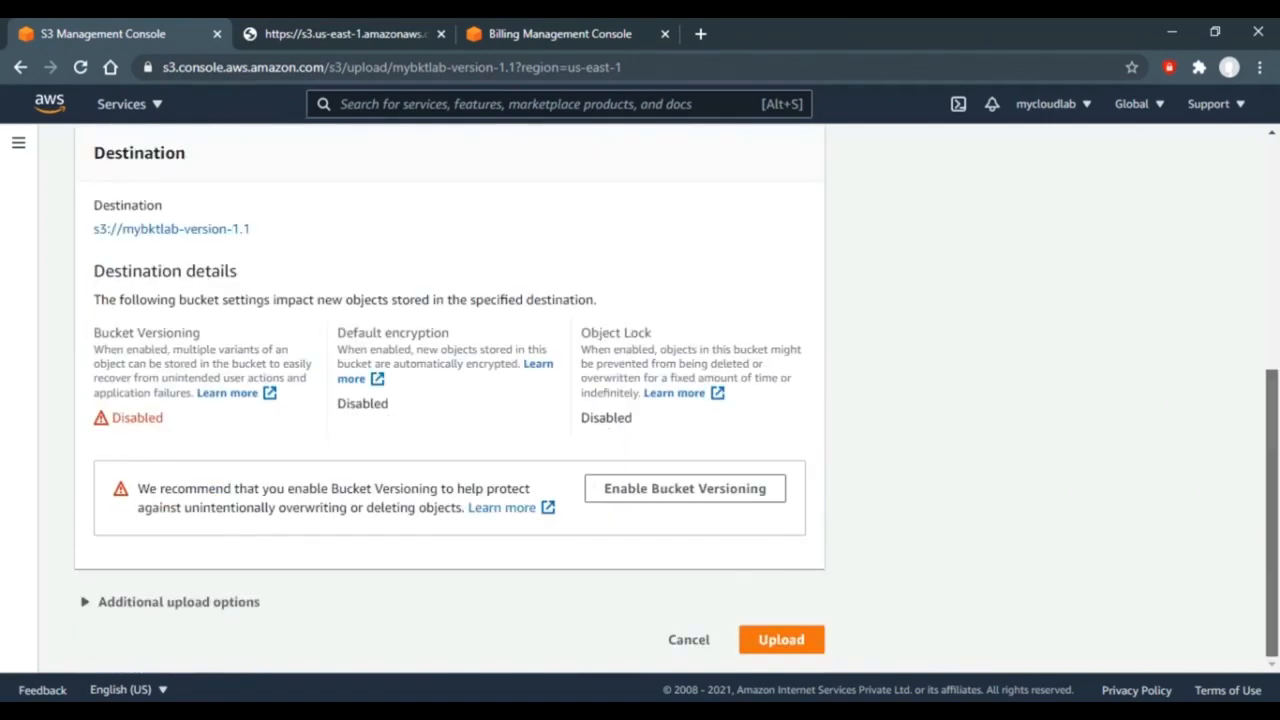
click(778, 641)
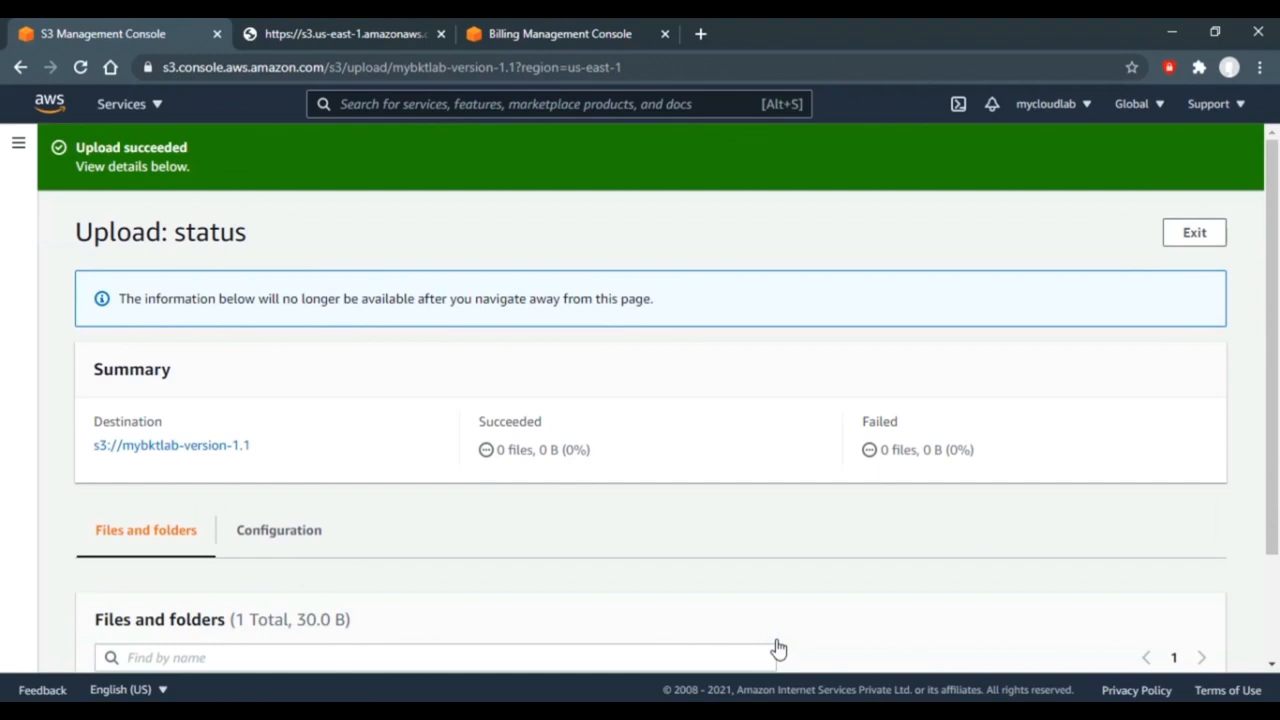
click(178, 447)
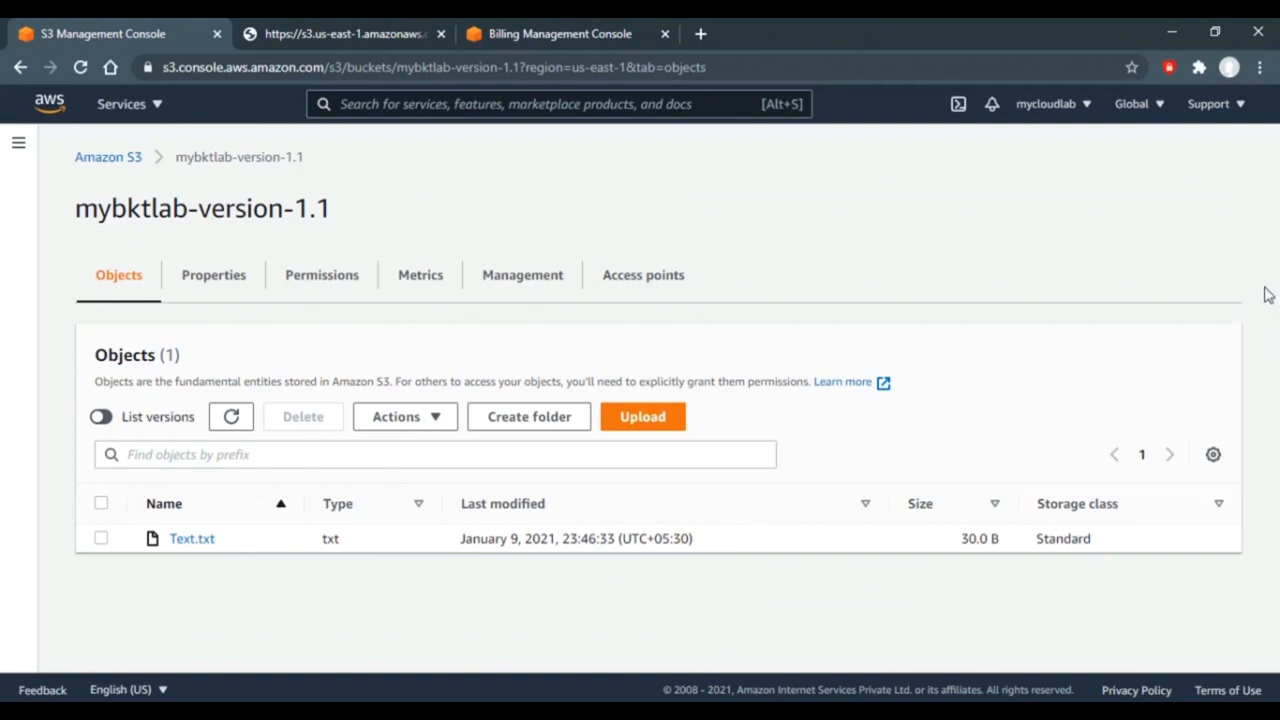
click(104, 417)
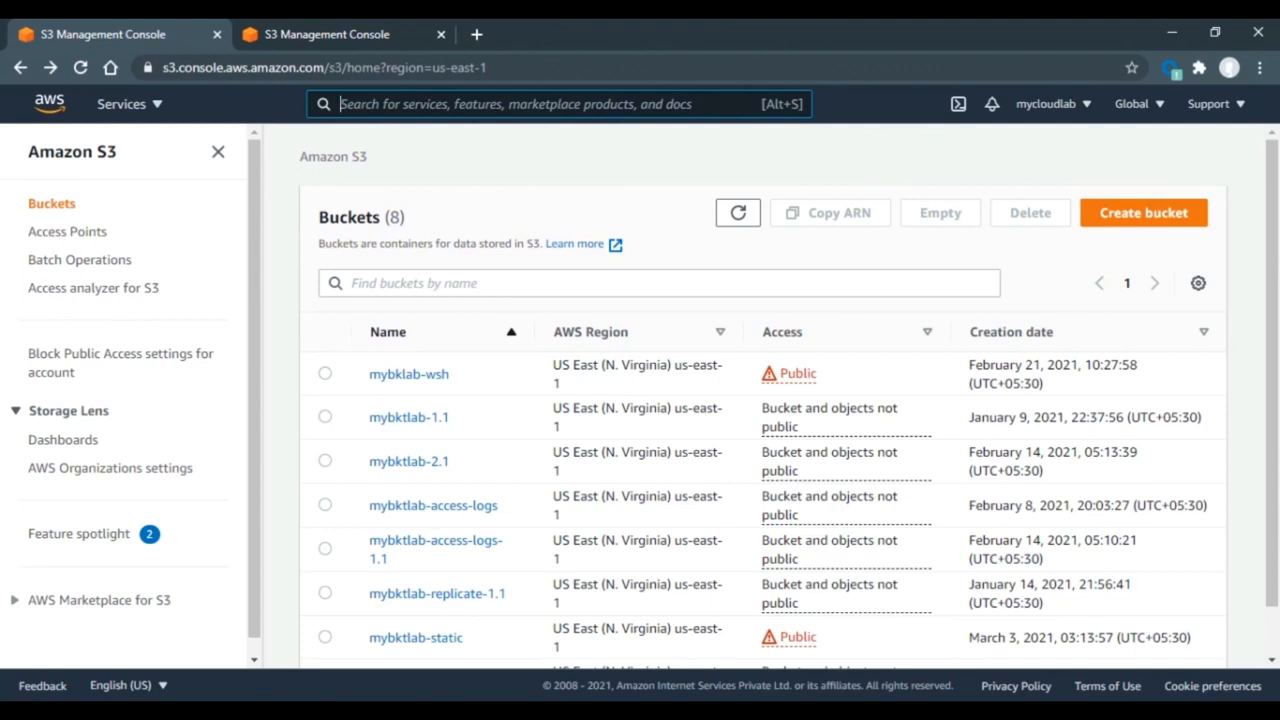
click(1140, 218)
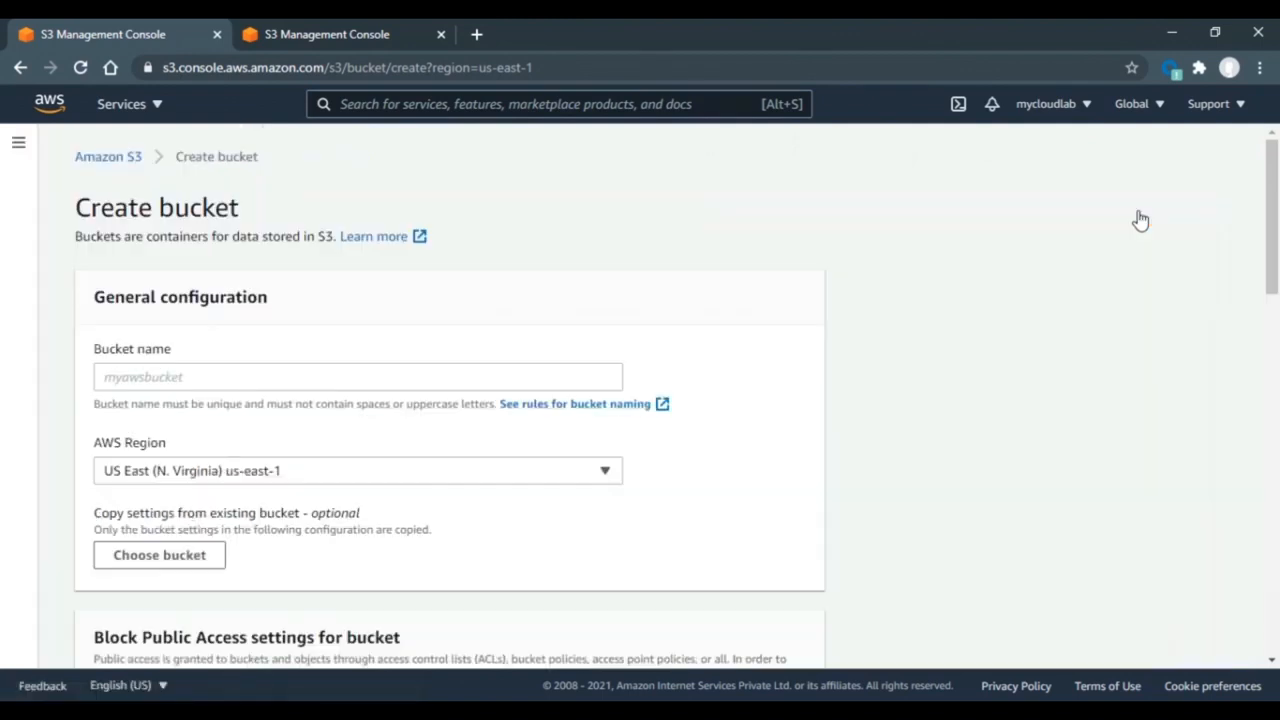
- Enter mybktlab-mfa-1.1 as the new bucket's name
click(561, 386)
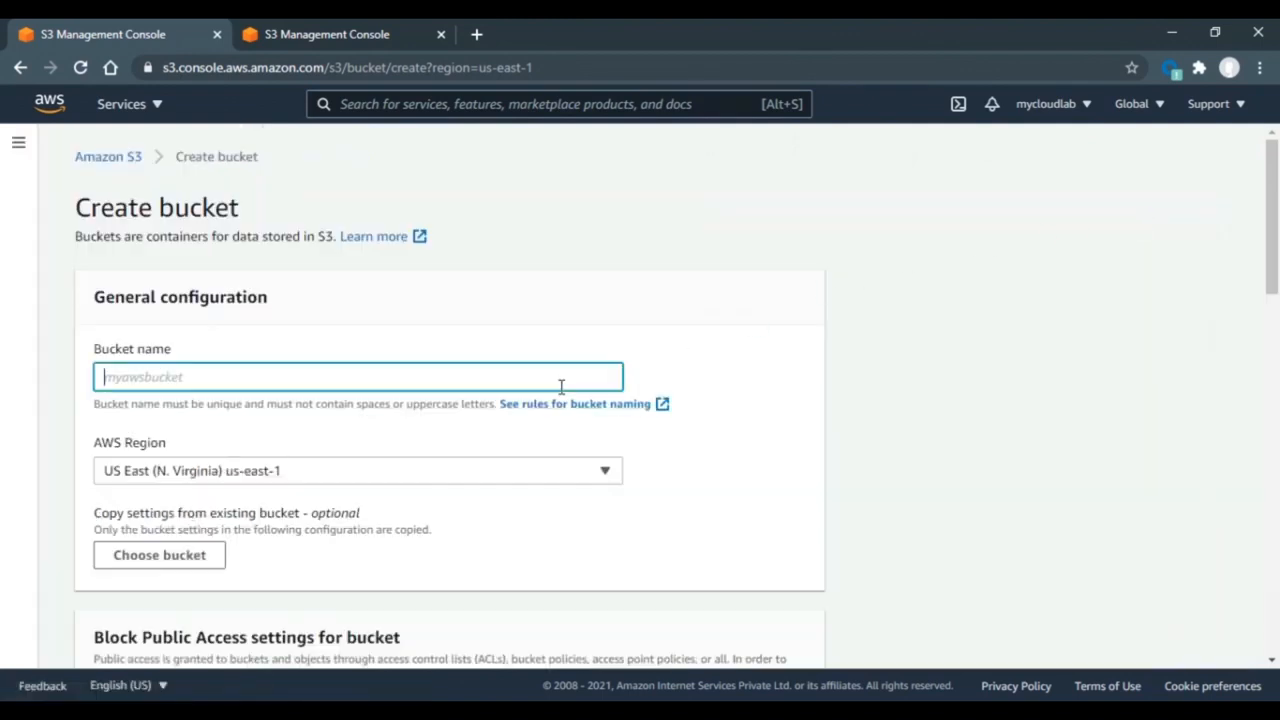
text(mybkt)
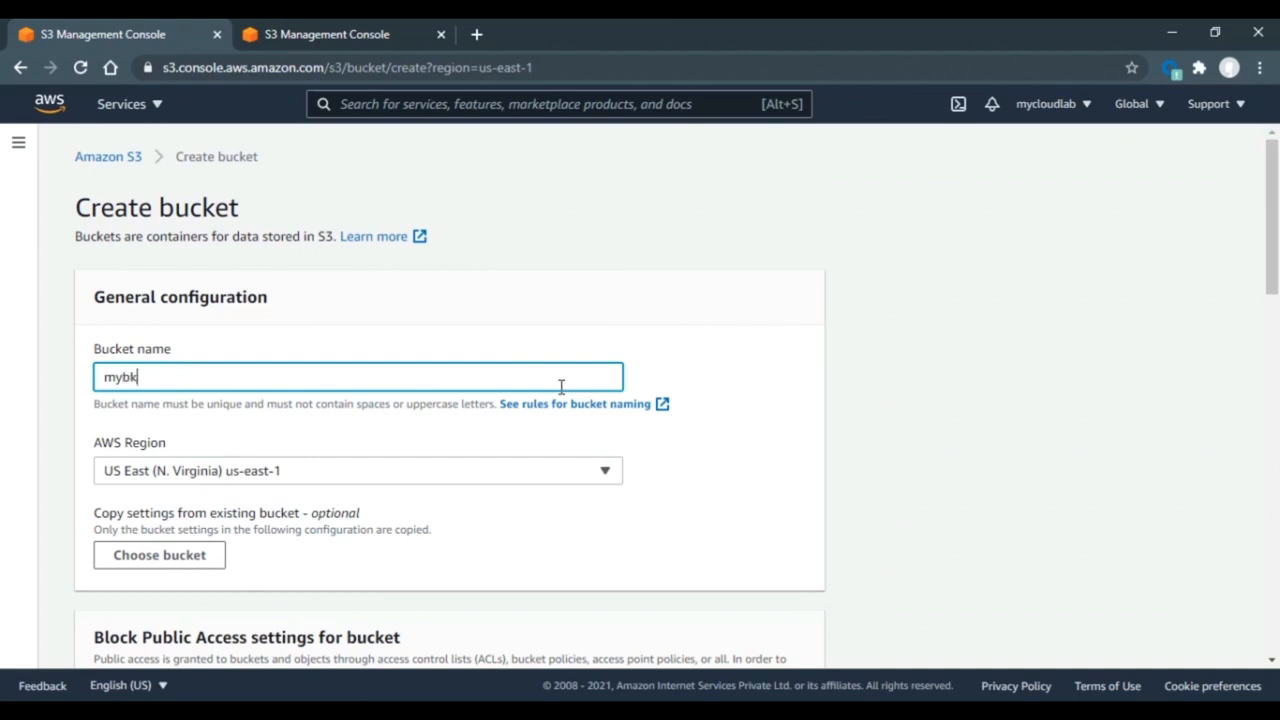
text(lab-mfa-1.1)
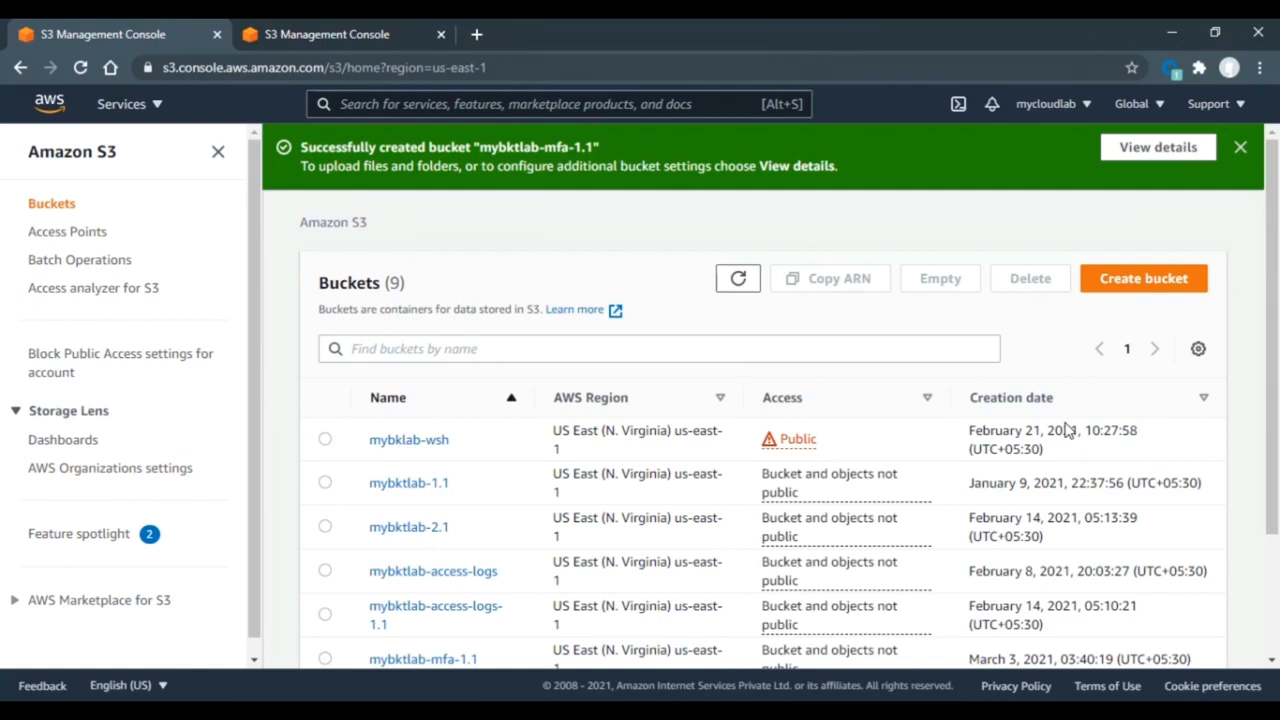
- Open versioning settings for mybktlab-mfa-1.1, showing MFA delete Disabled, then open the mycloudlab account menu
scroll(1272, 392, down, 2)
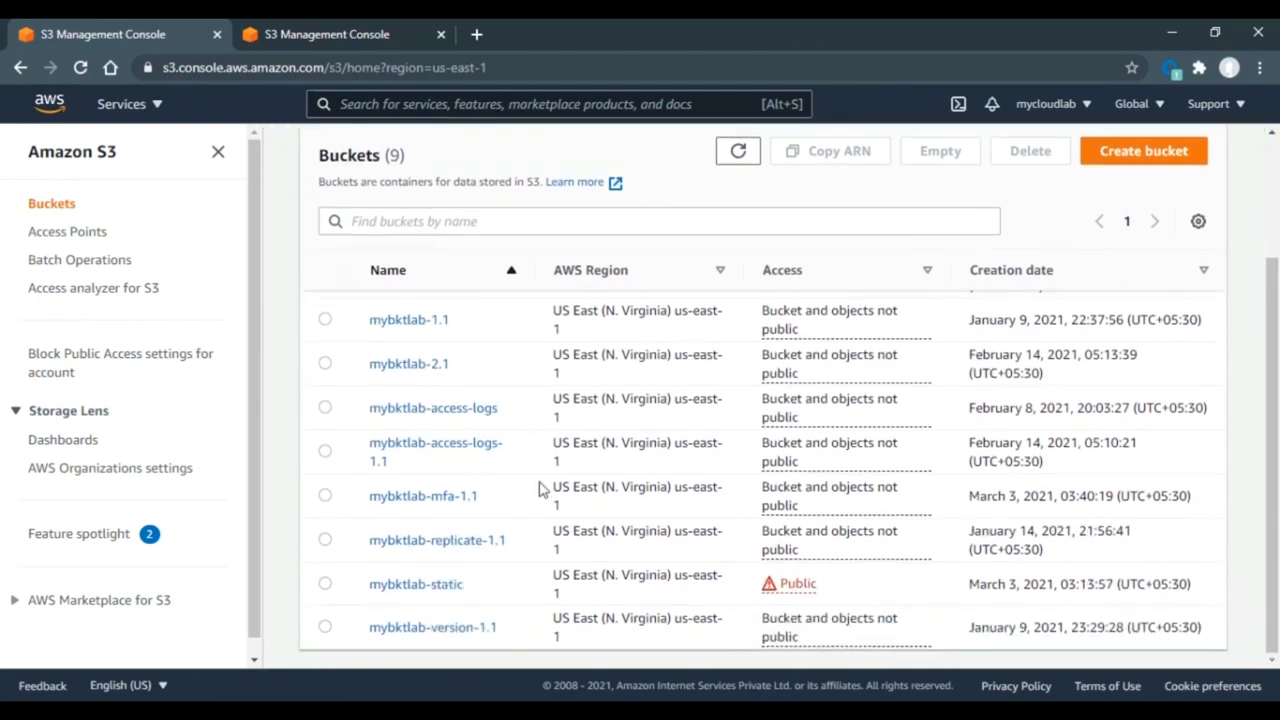
click(413, 499)
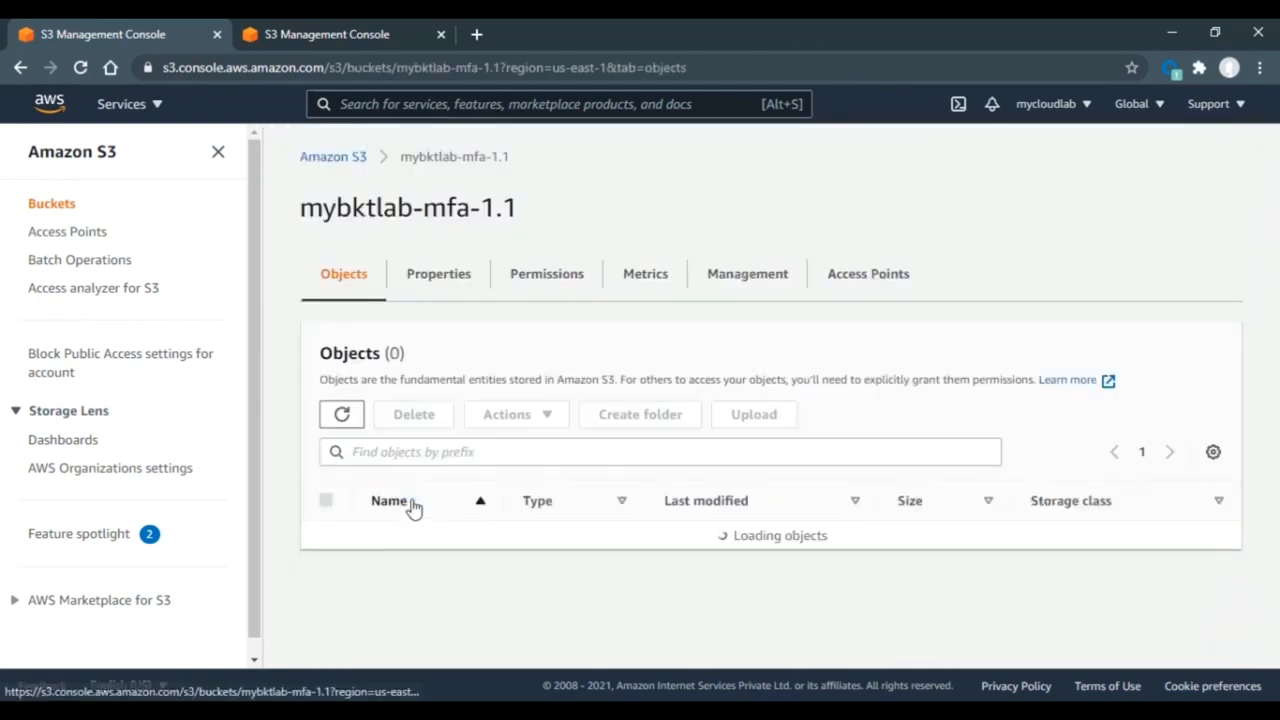
click(441, 287)
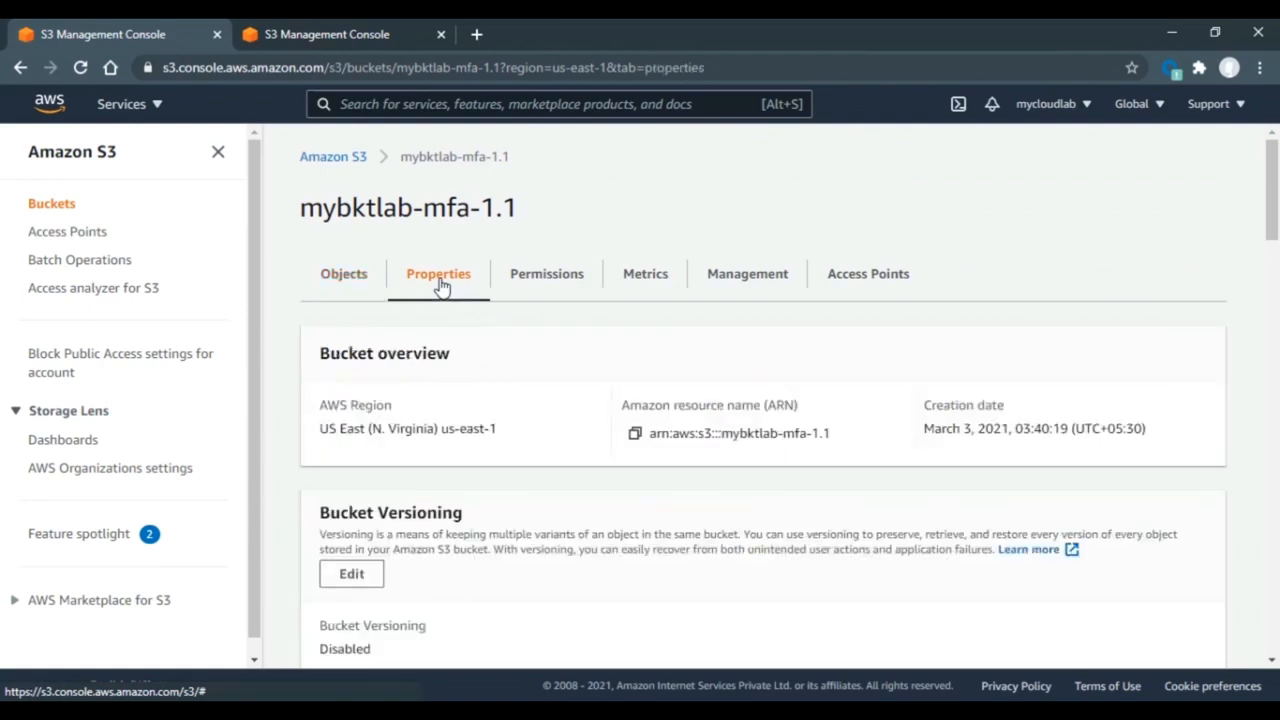
drag(1273, 200, 1274, 245)
click(364, 326)
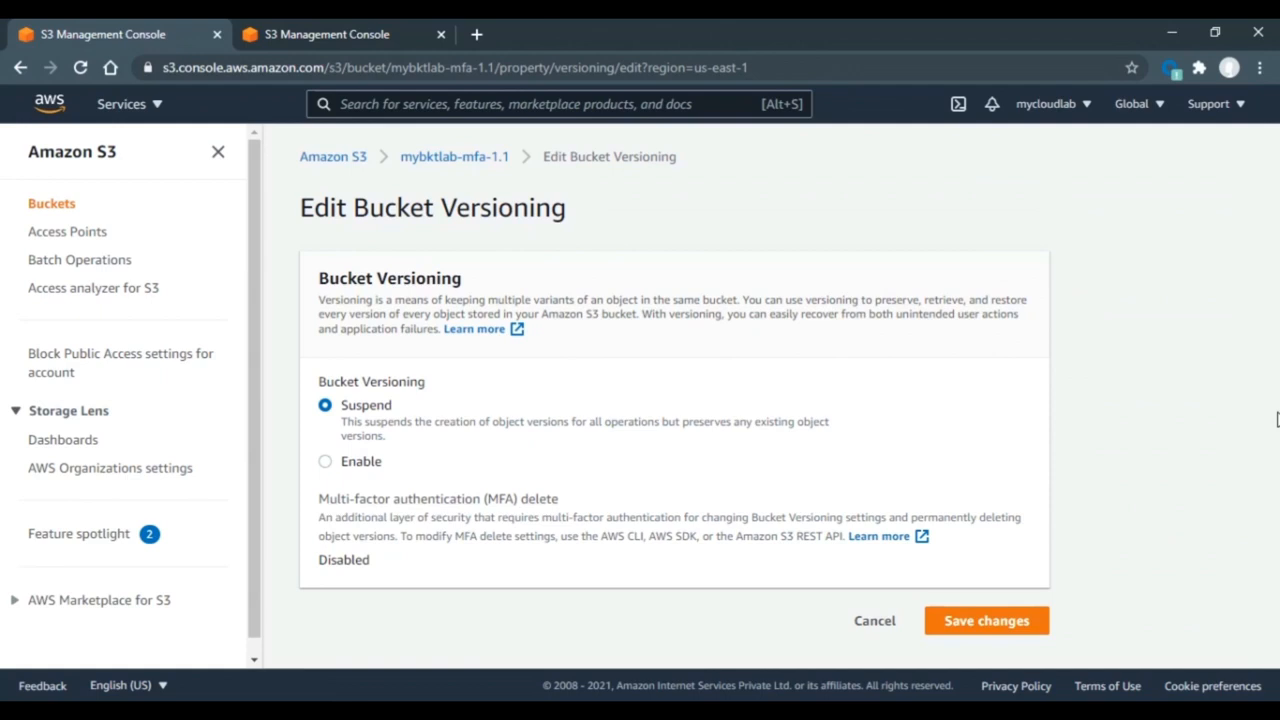
click(1090, 114)
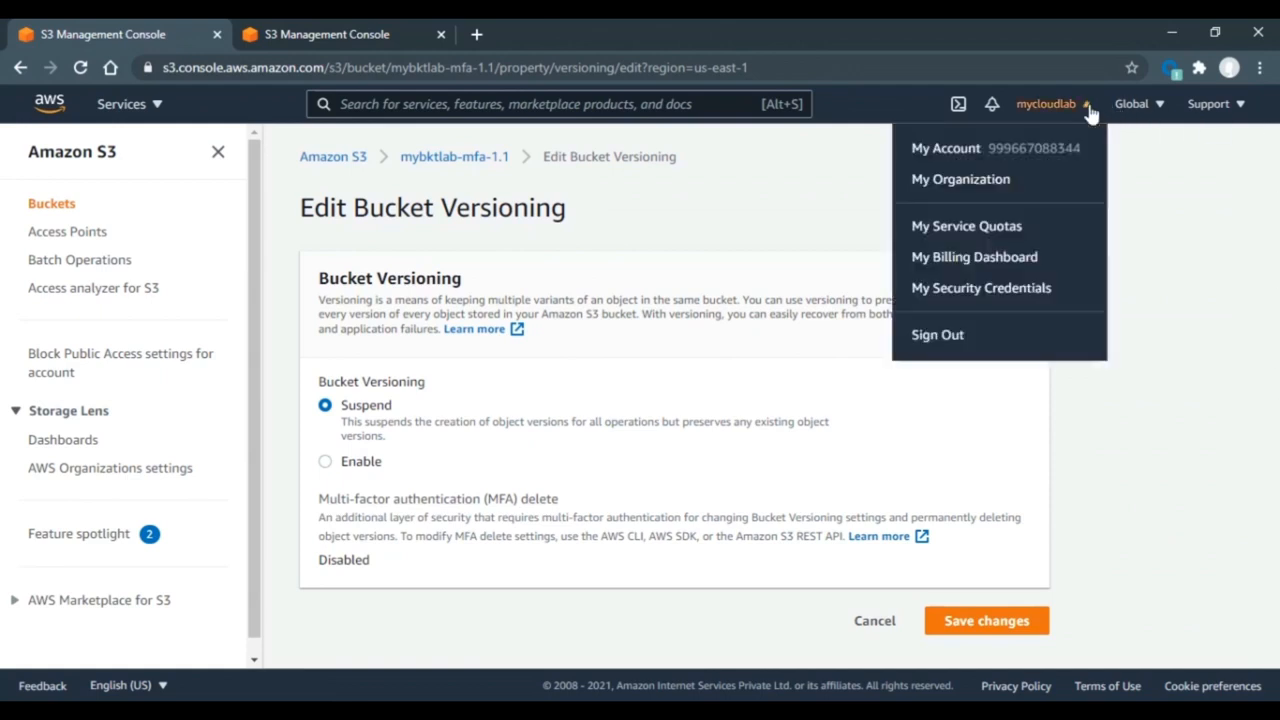
- From My Security Credentials, create a new root access key and download its rootkey.csv file
click(1000, 290)
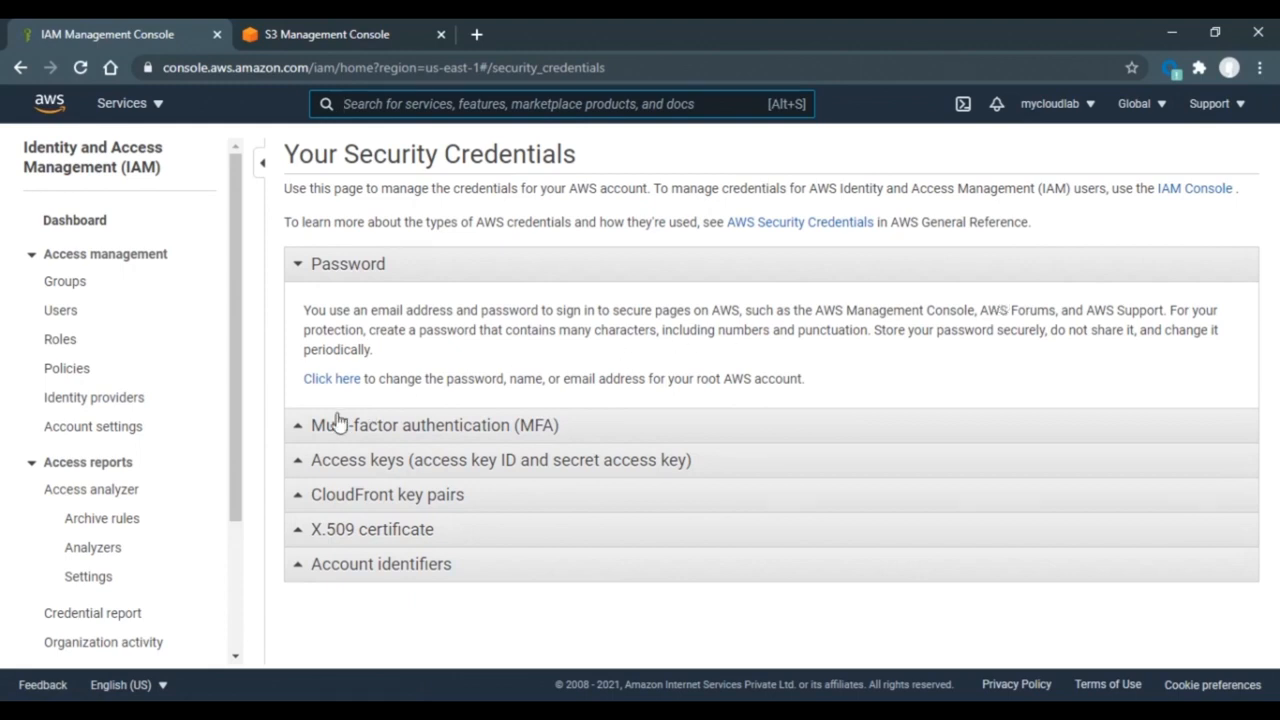
click(298, 428)
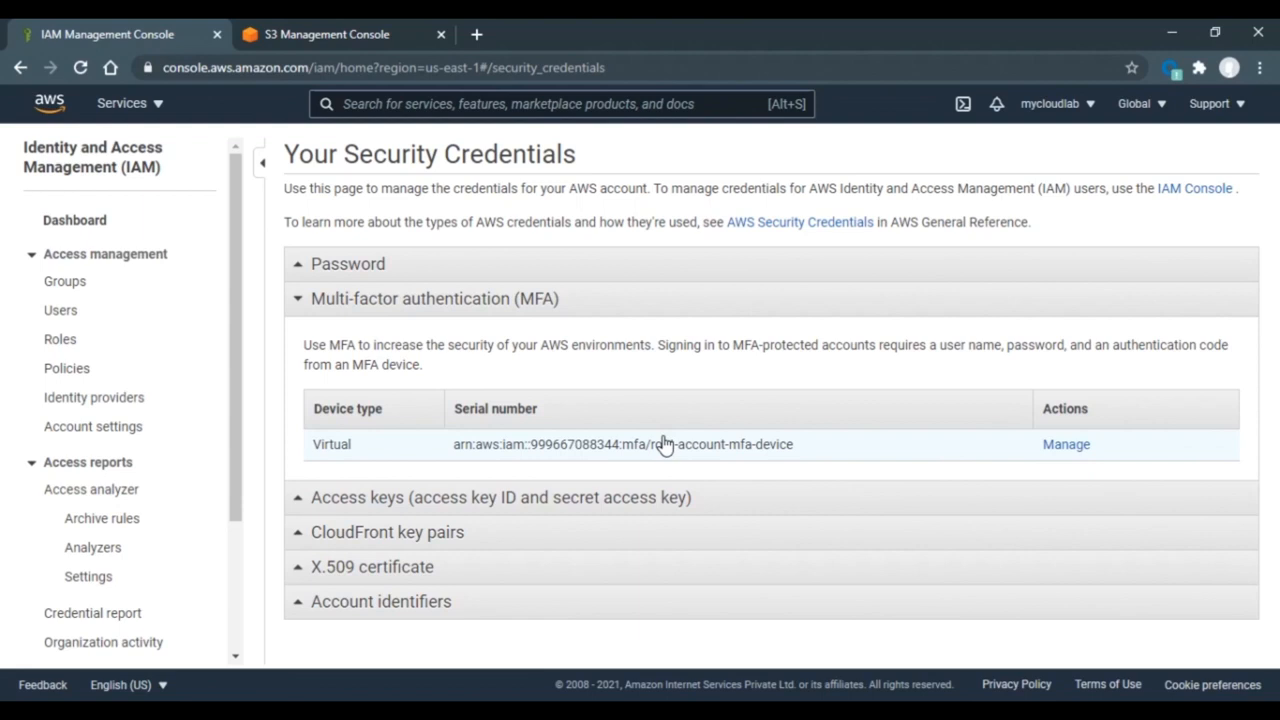
click(354, 505)
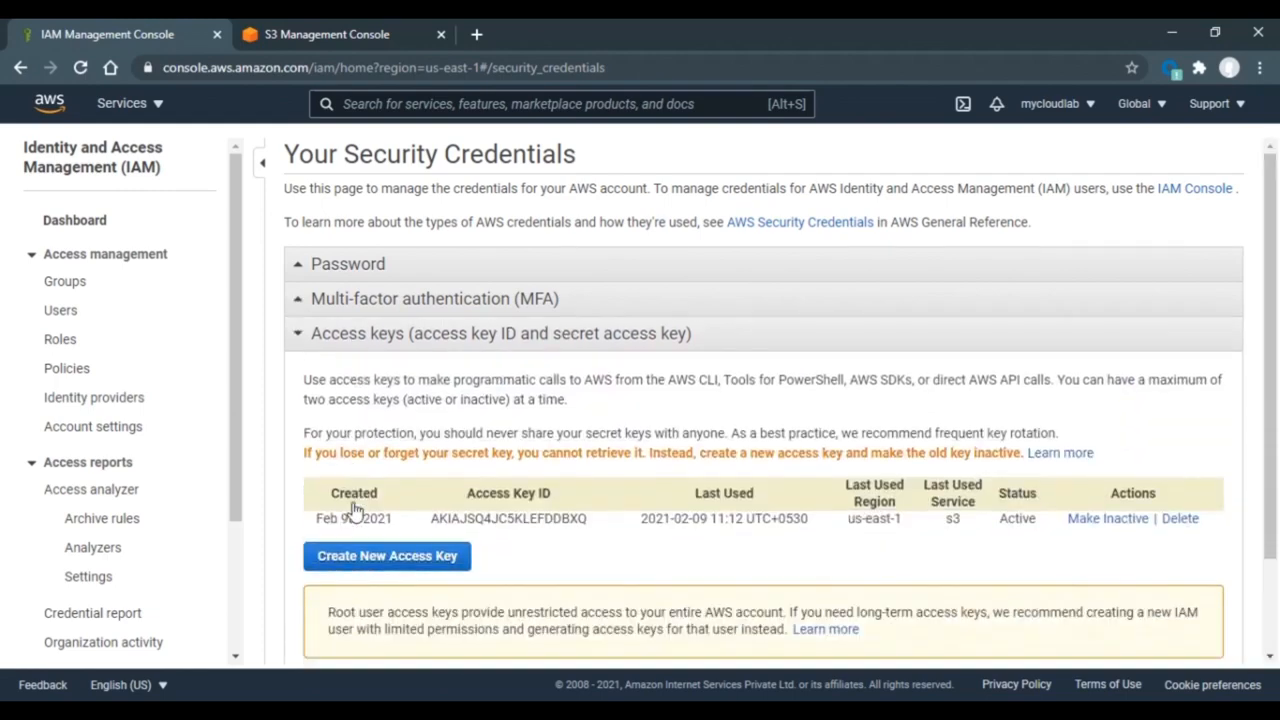
click(394, 560)
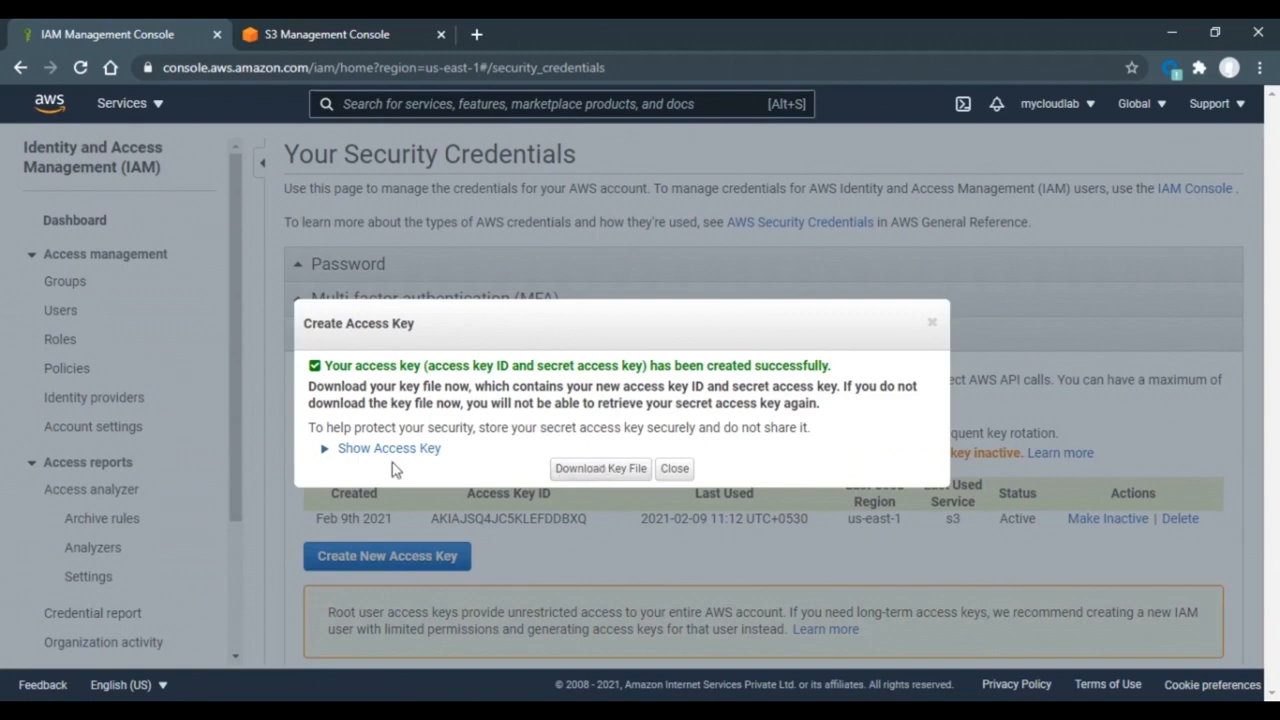
click(593, 485)
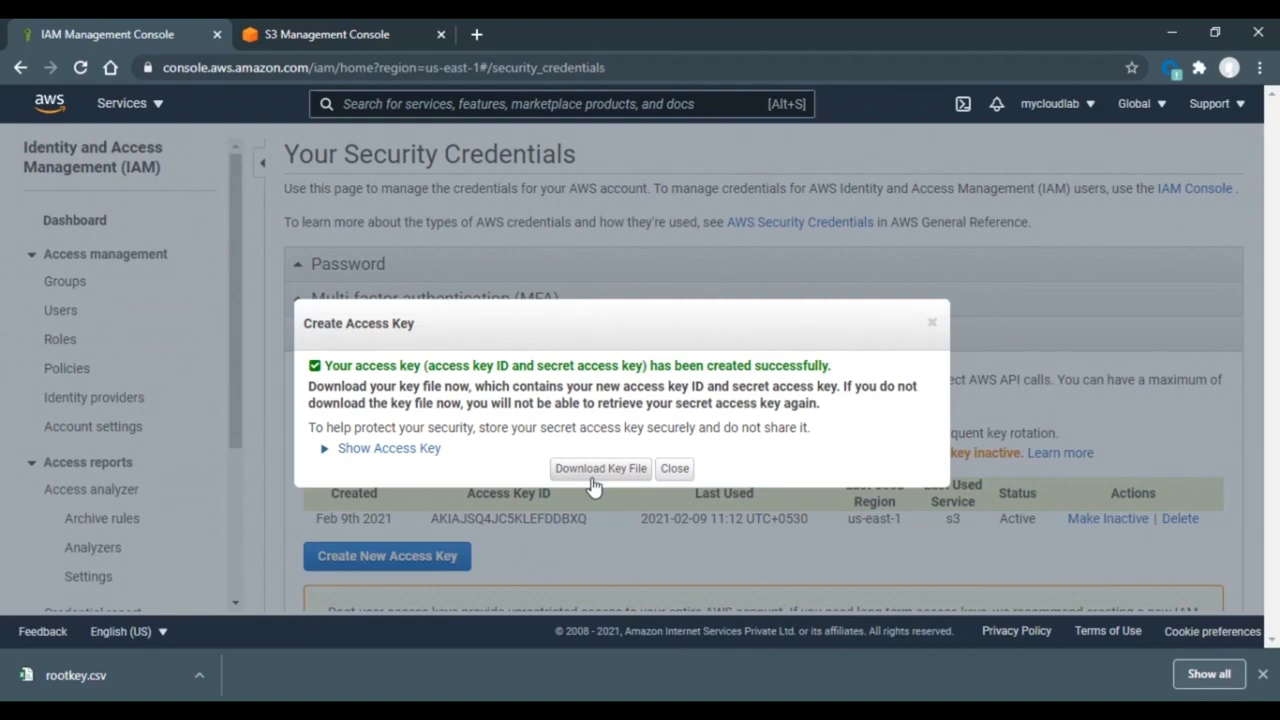
- Open rootkey.csv in Excel and auto-fit column A so both keys are fully readable
click(111, 690)
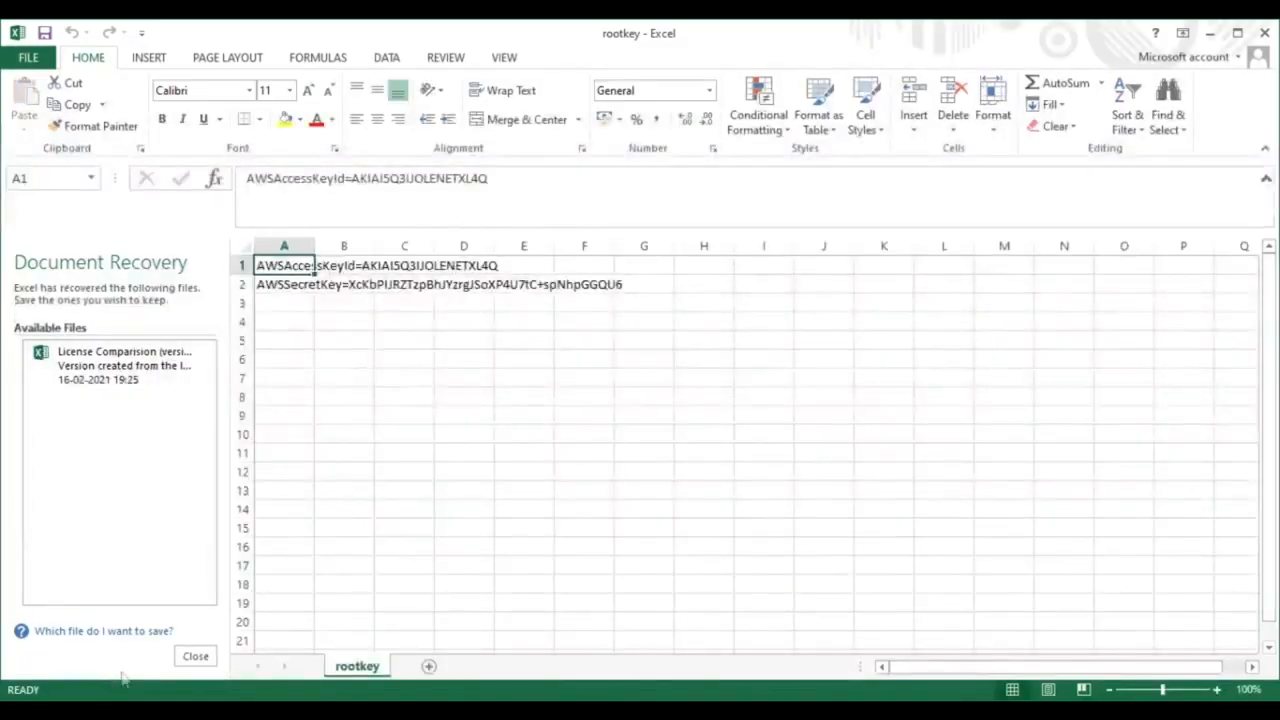
double_click(313, 241)
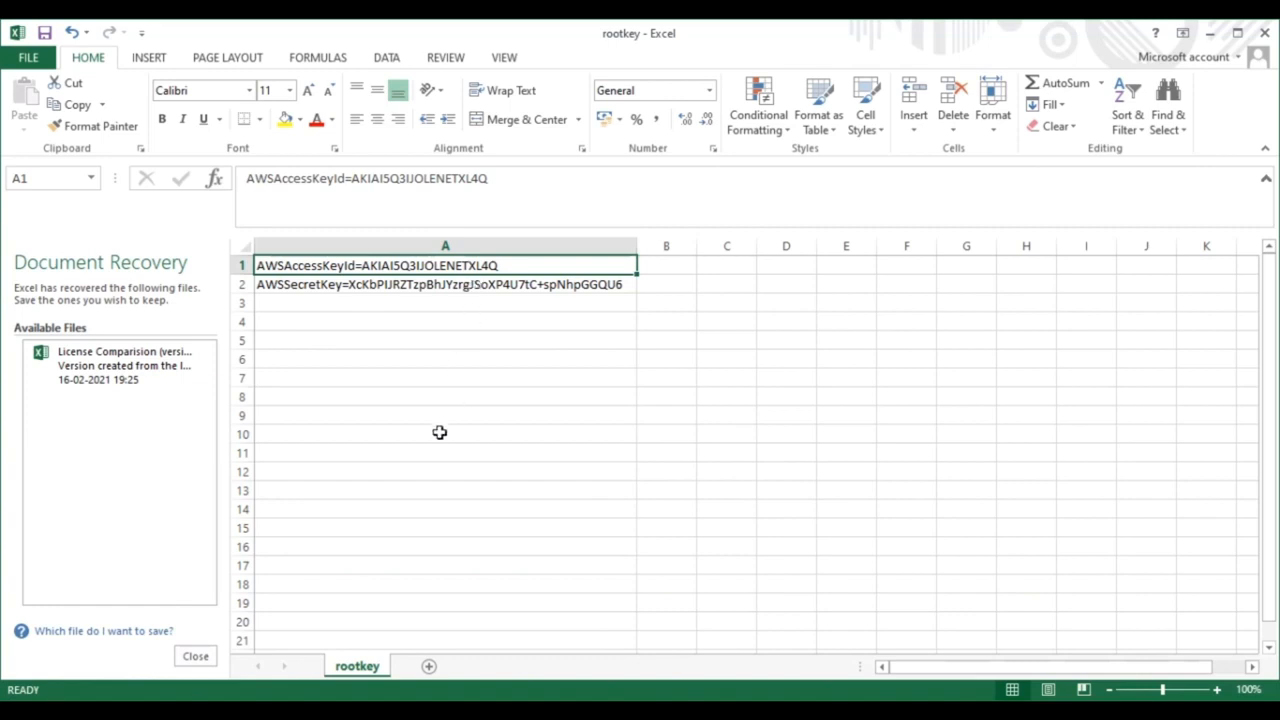
- In Command Prompt, check the AWS CLI version with aws --version (2.1.24)
click(325, 712)
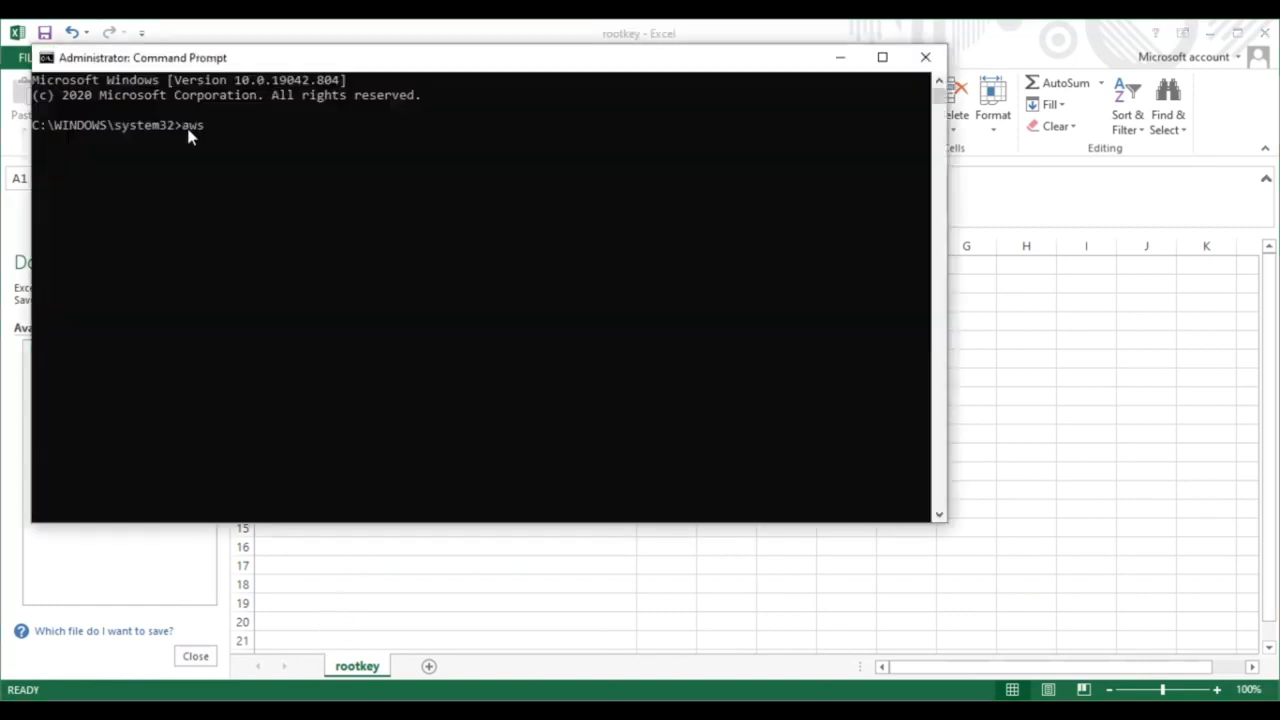
text(--version)
key(Return)
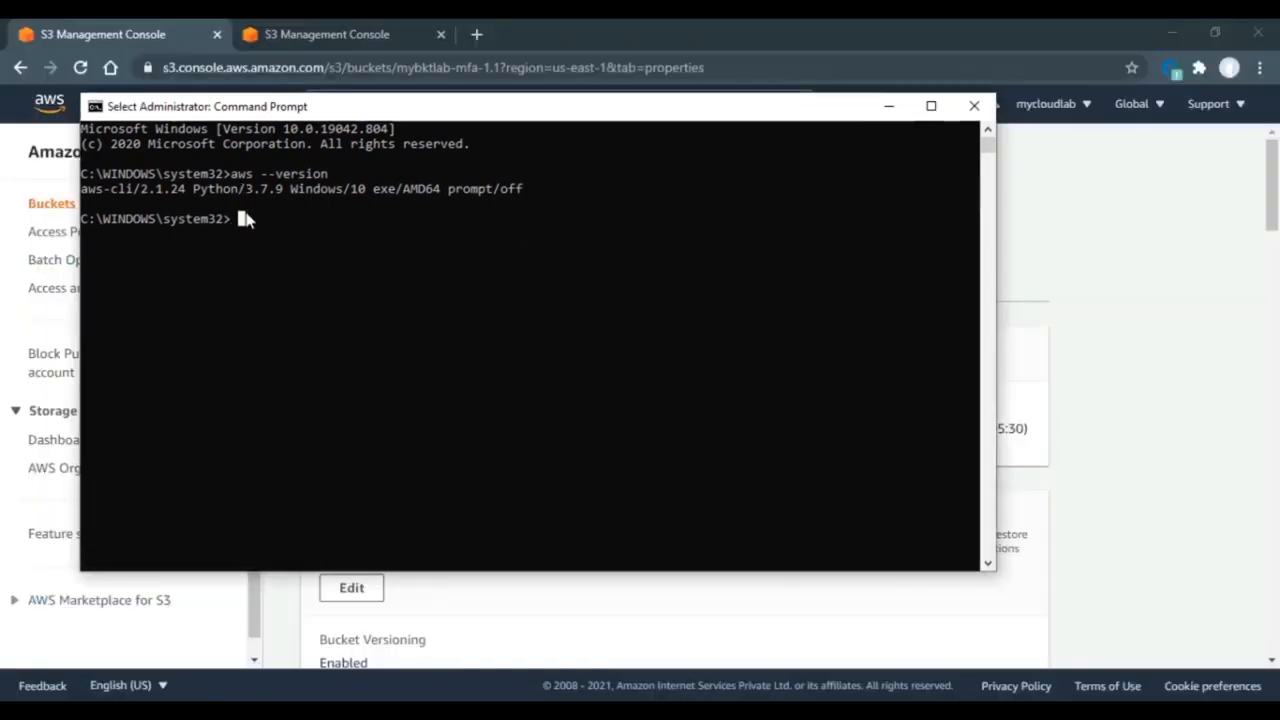
- Start aws configure for the profile root-mfa-delete-demo
text(aws )
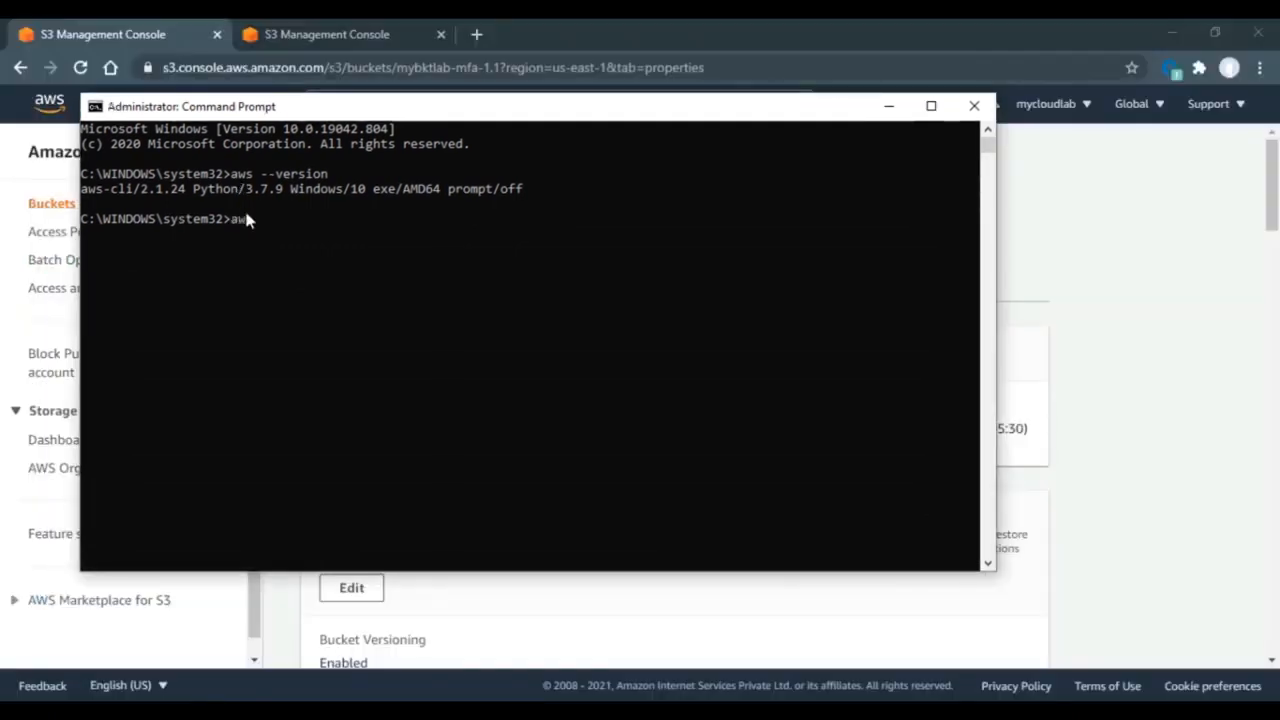
text(configure )
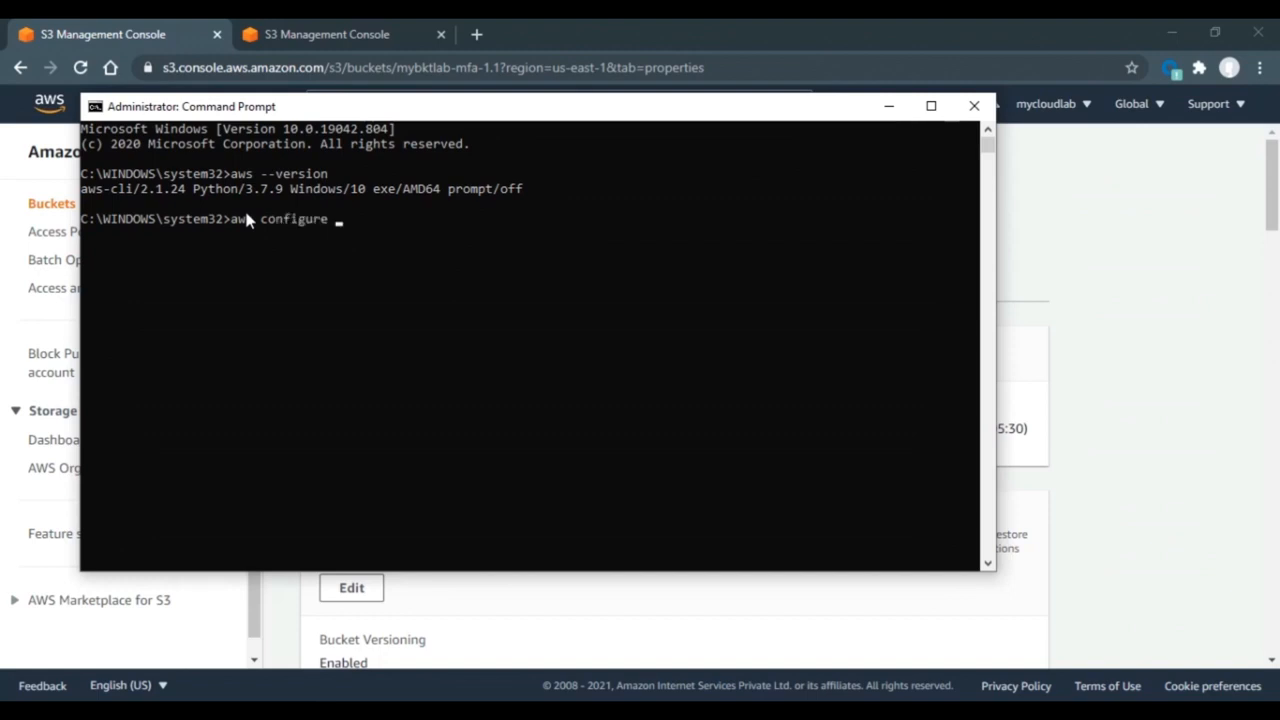
text(--profile r)
text(oot-mf)
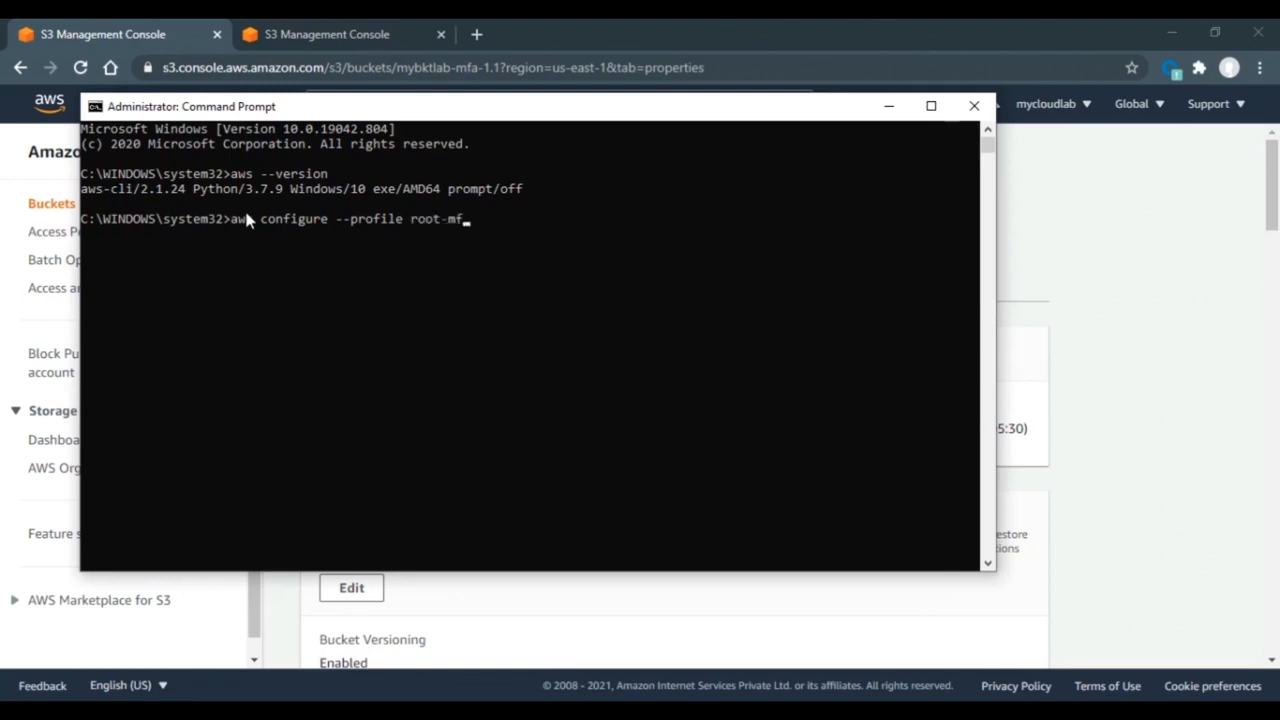
text(a-dele)
key(BackSpace)
text(te-demo)
key(Return)
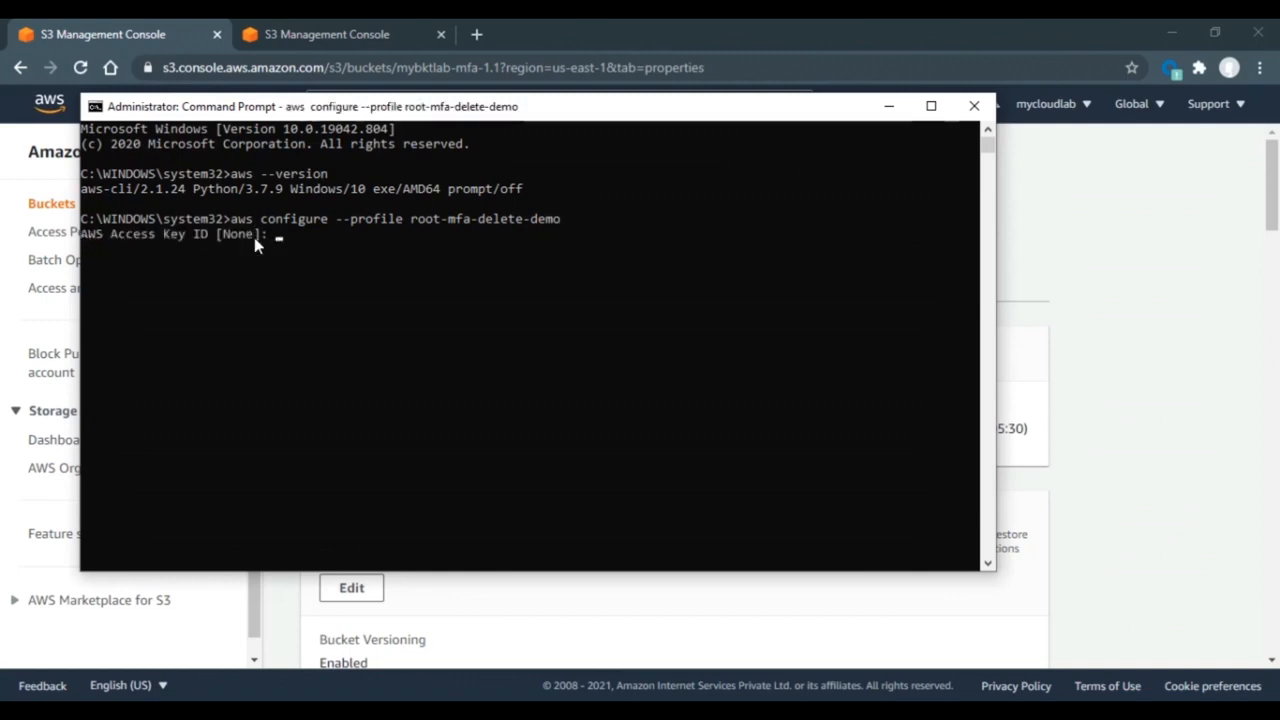
key(alt+Tab)
- Copy the access key ID from cell A1 and enter it at the aws configure prompt
click(500, 268)
drag(503, 183, 353, 180)
key(ctrl+c)
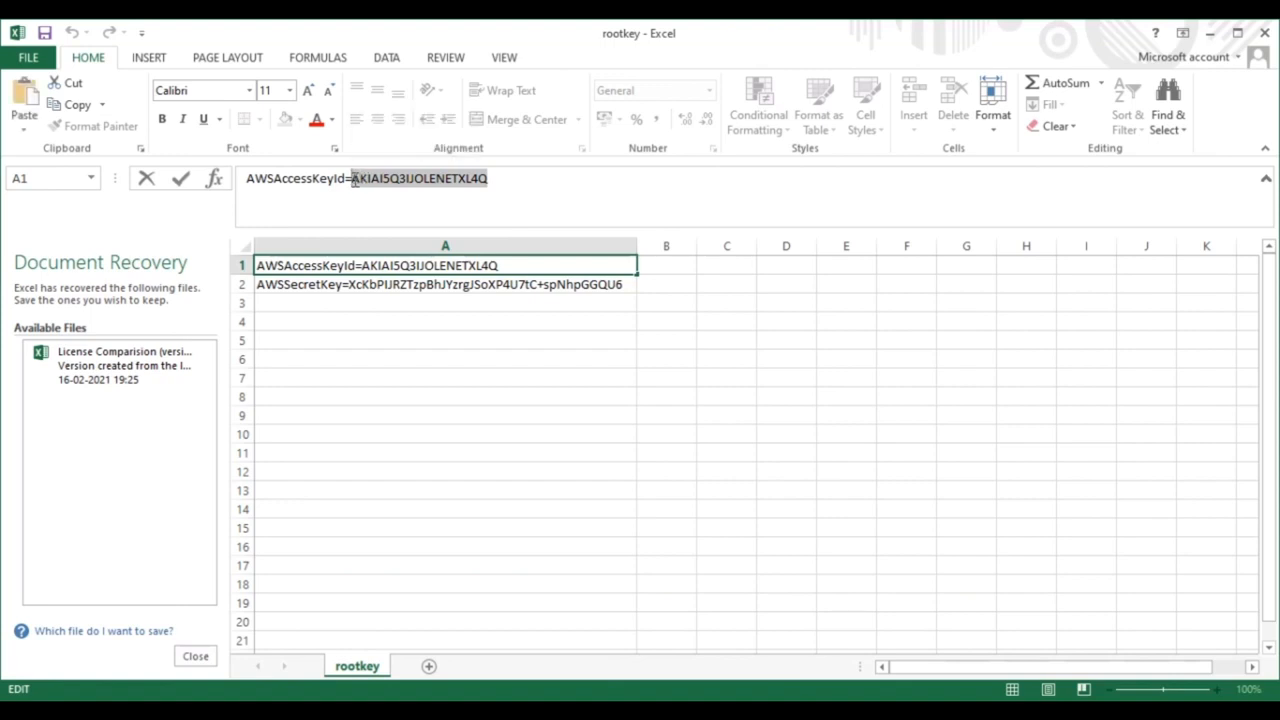
key(alt+Tab)
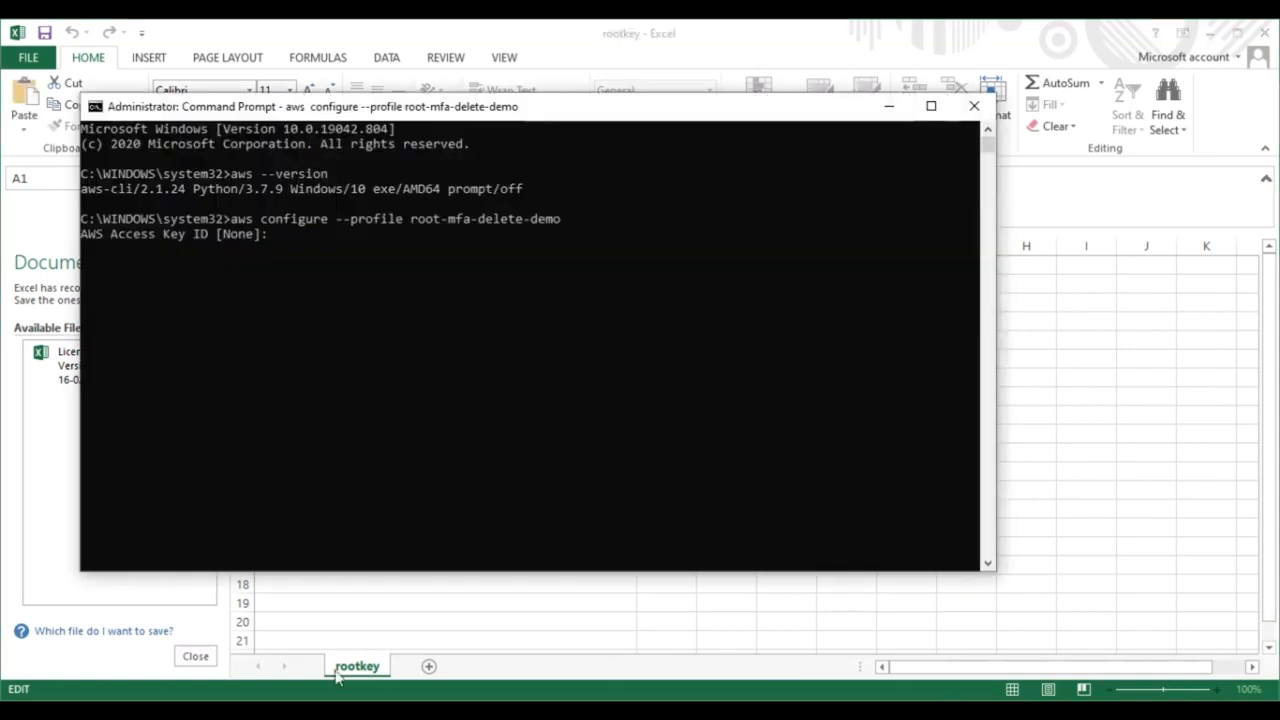
click(281, 236)
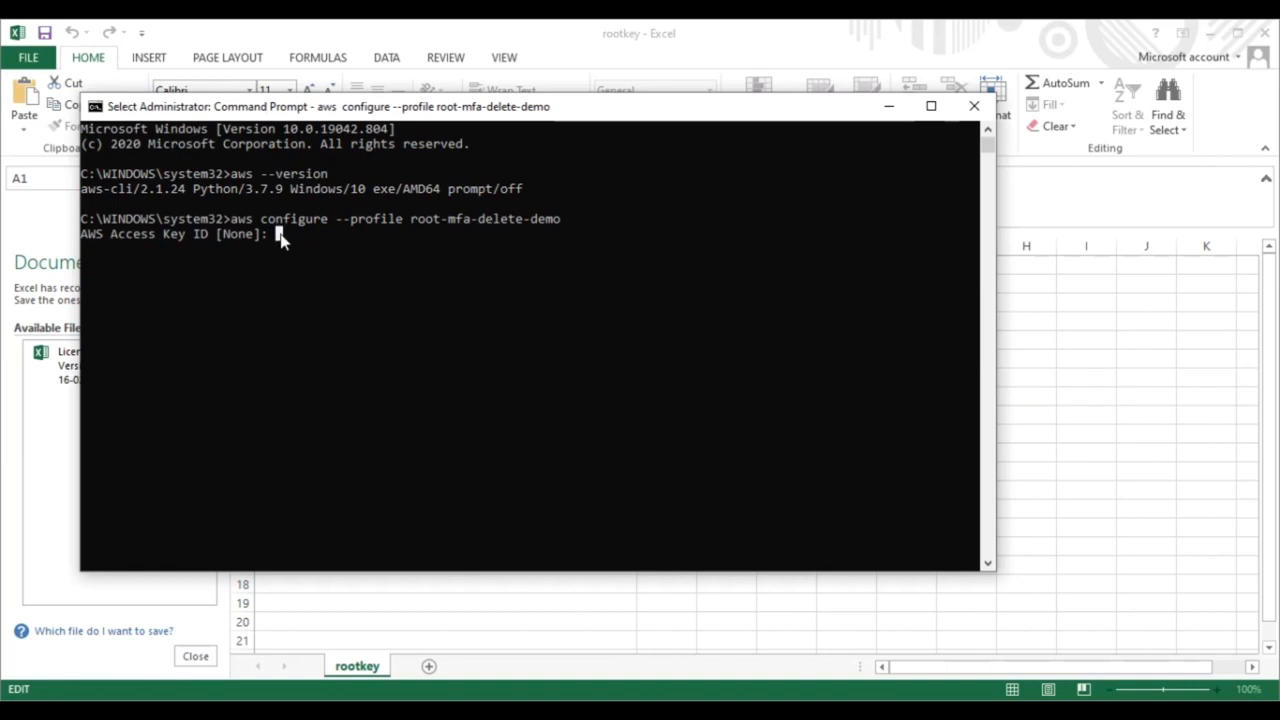
key(ctrl+v)
key(Return)
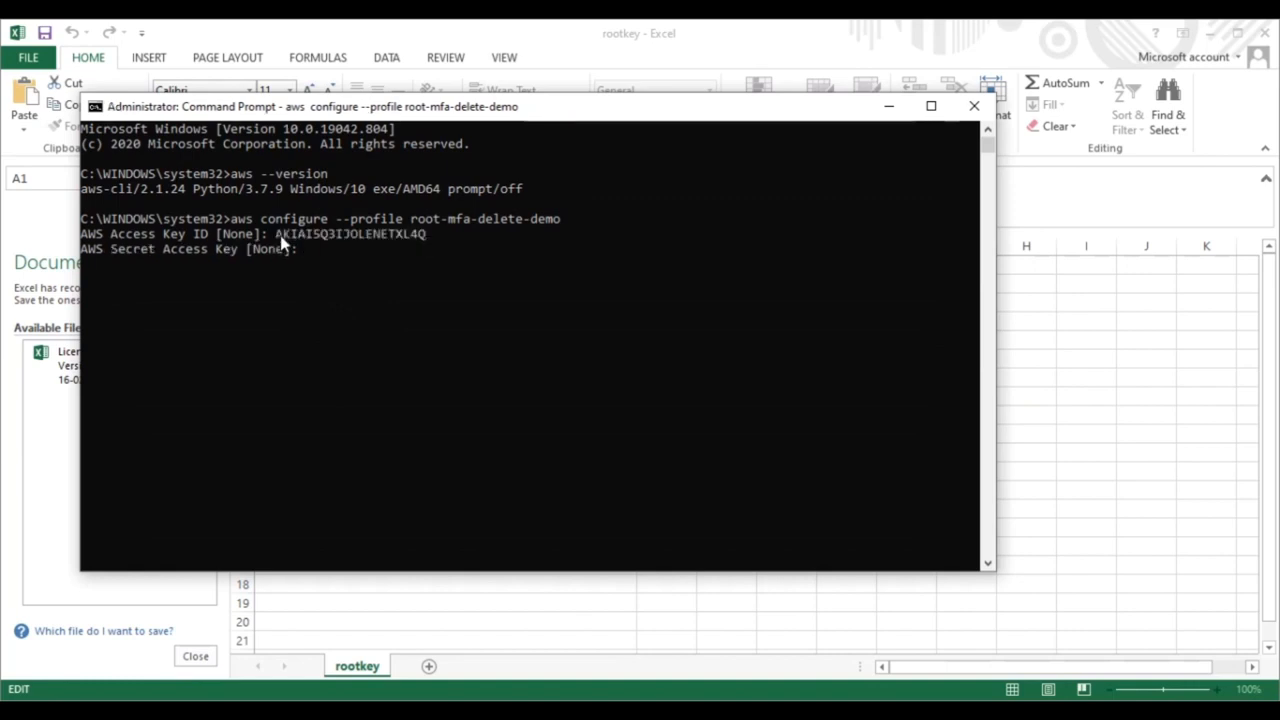
- Copy the secret access key from cell A2 and enter it at the secret key prompt
key(alt+Tab)
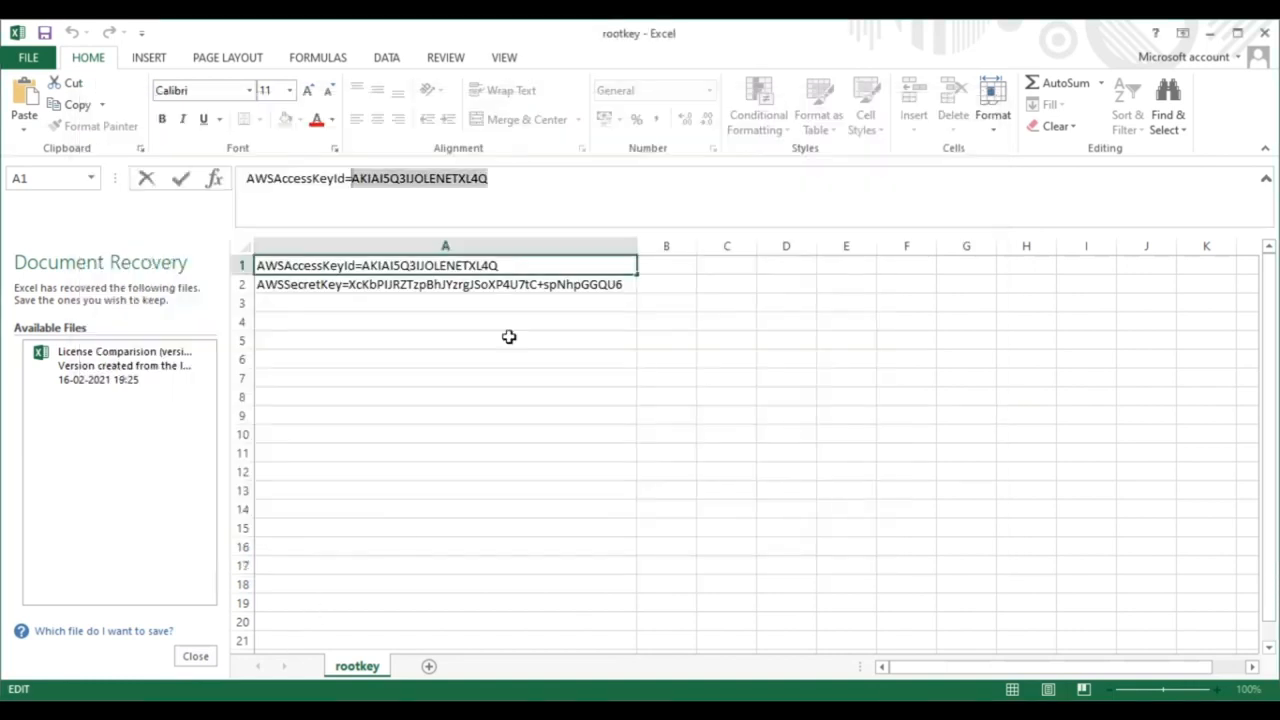
click(531, 284)
drag(623, 177, 341, 183)
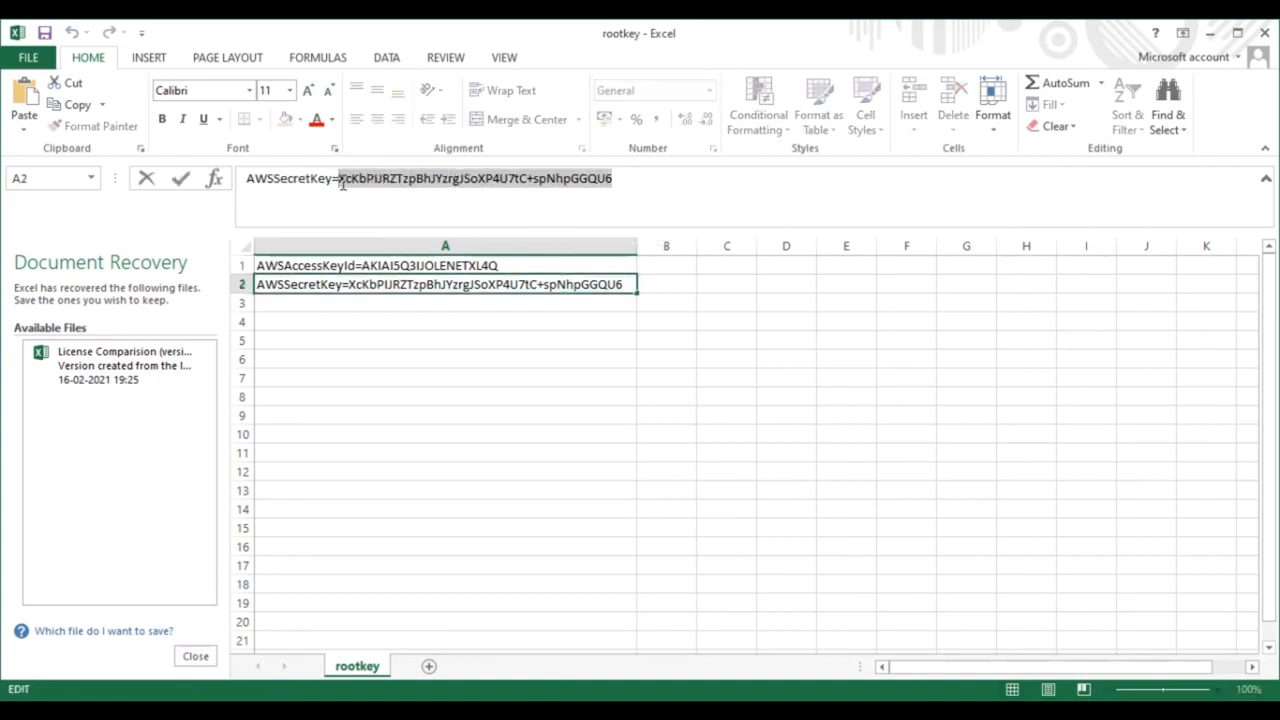
key(ctrl+c)
key(alt+Tab)
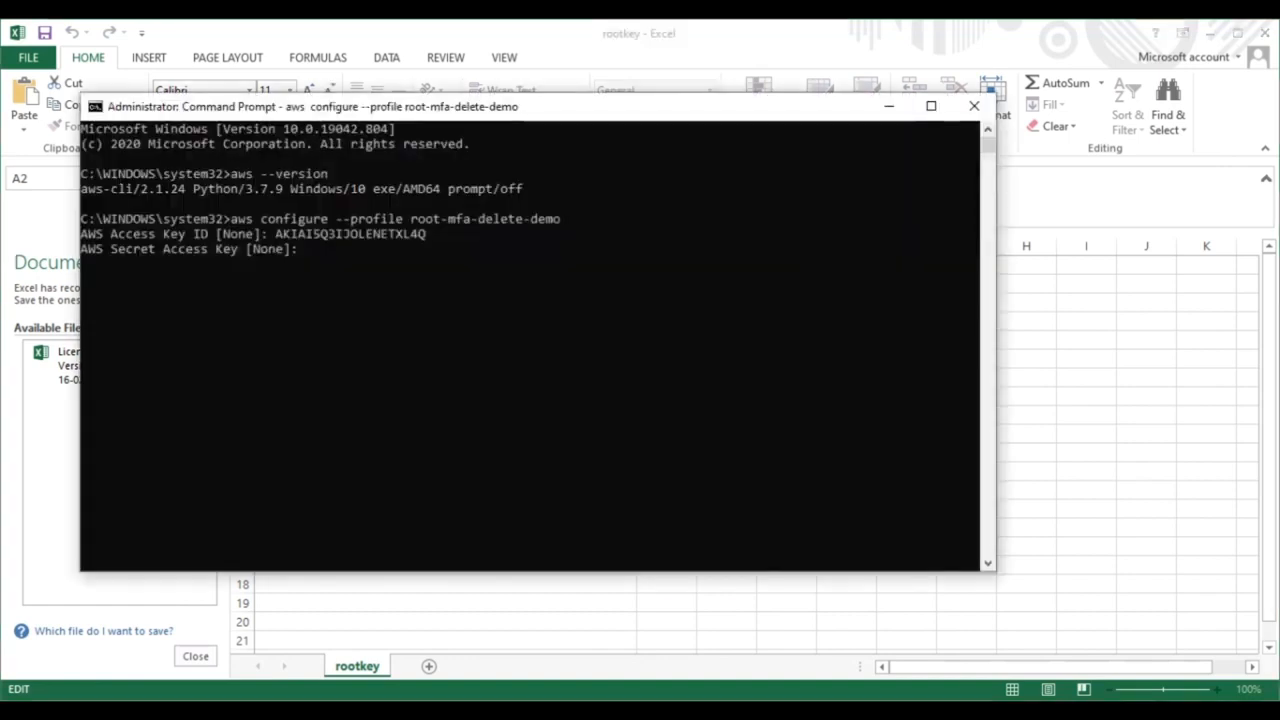
click(309, 255)
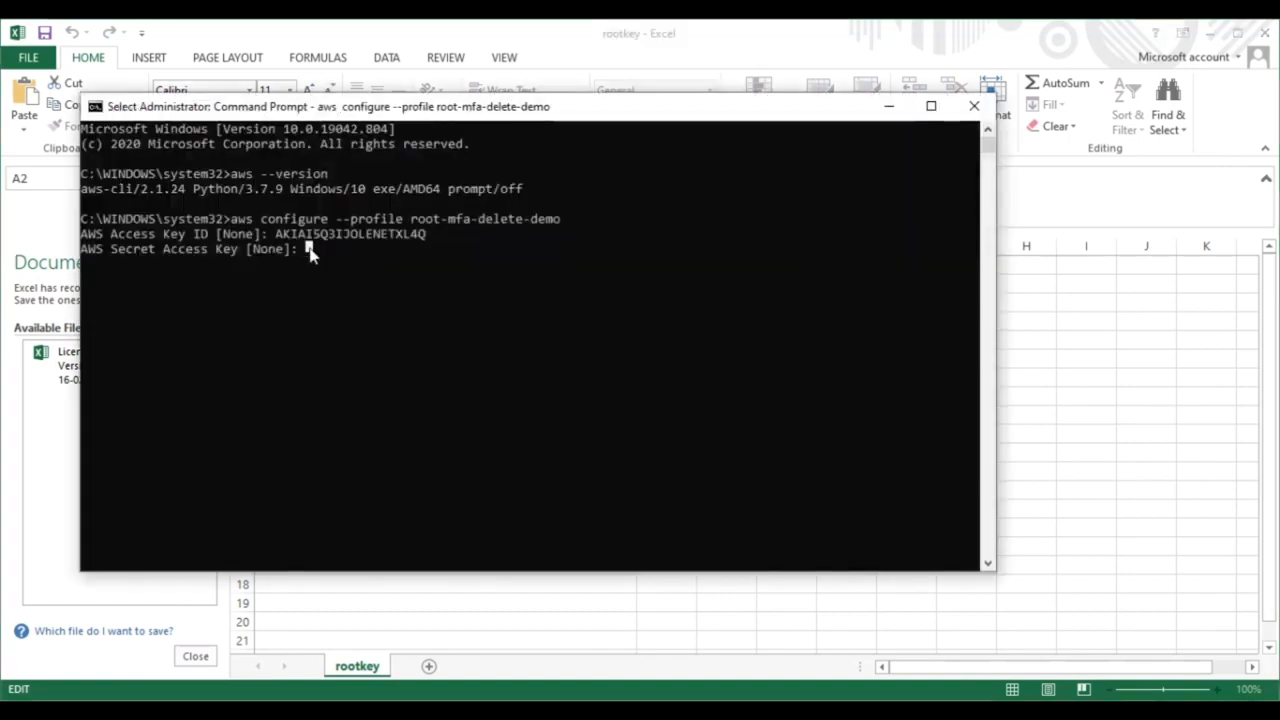
right_click(309, 255)
key(Return)
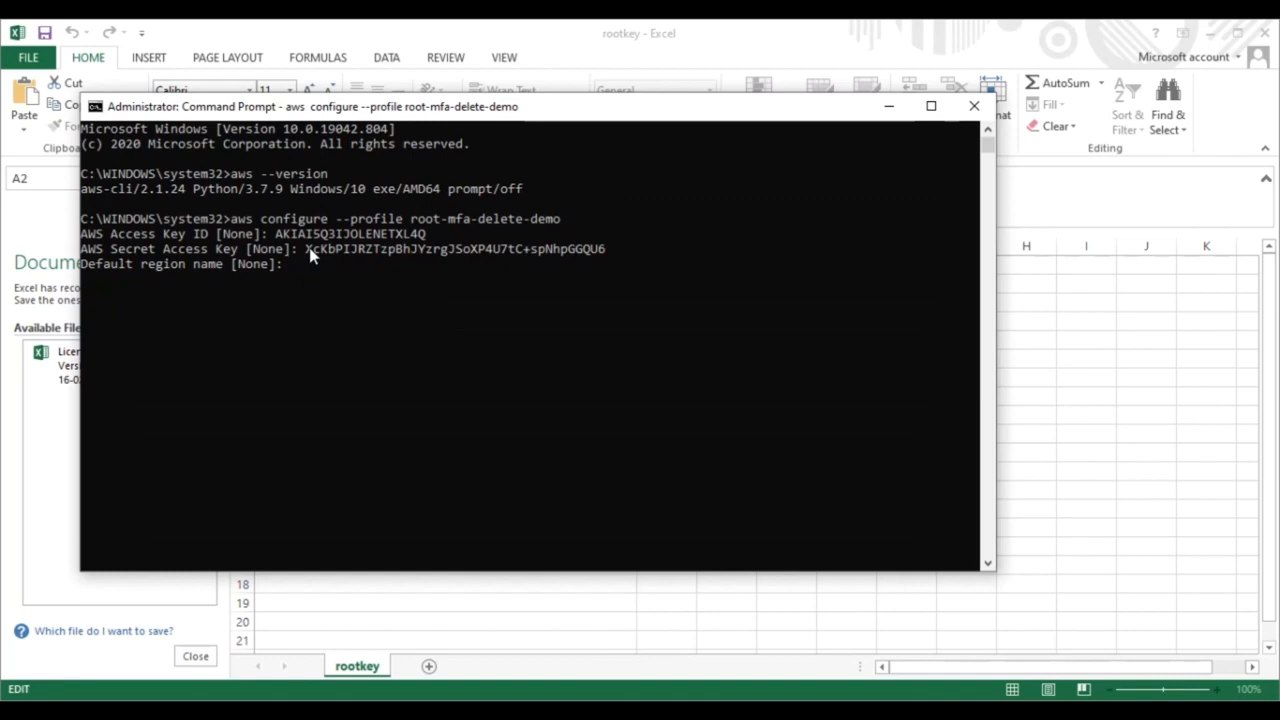
- Set default region us-east-1, keep the default output format, and begin an aws s3 command
text(us-east-1)
key(Return)
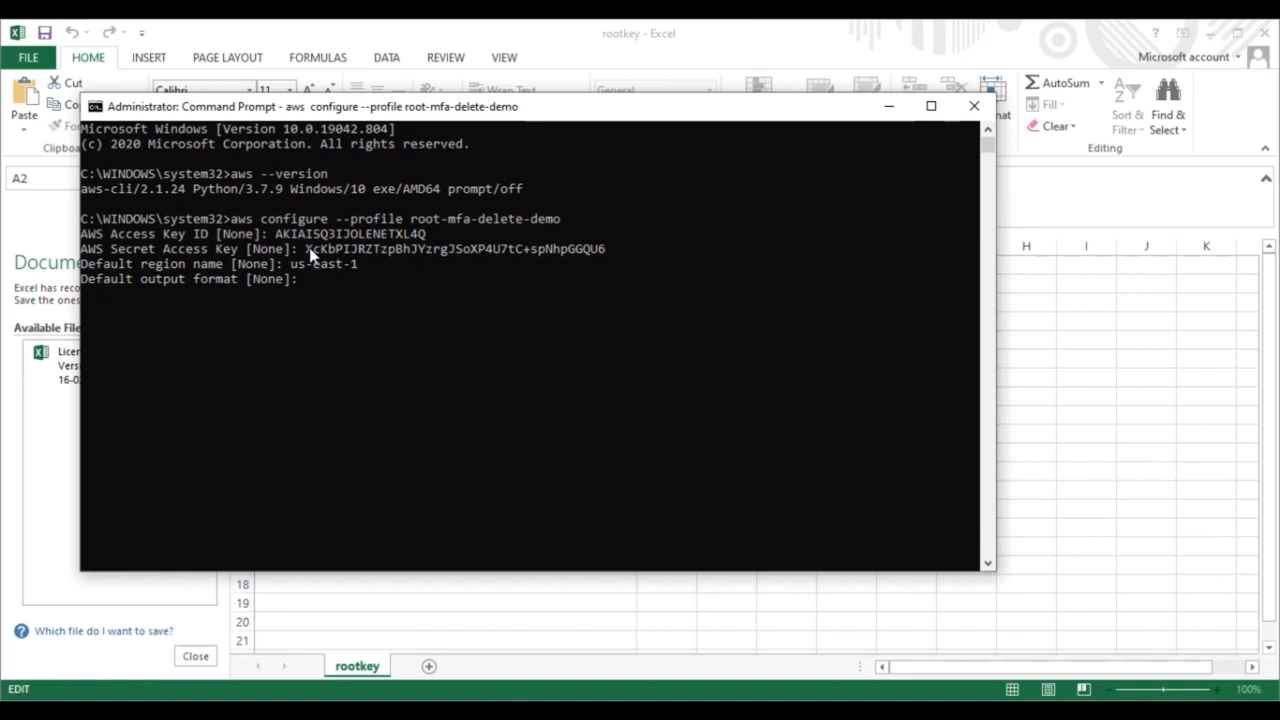
key(Return)
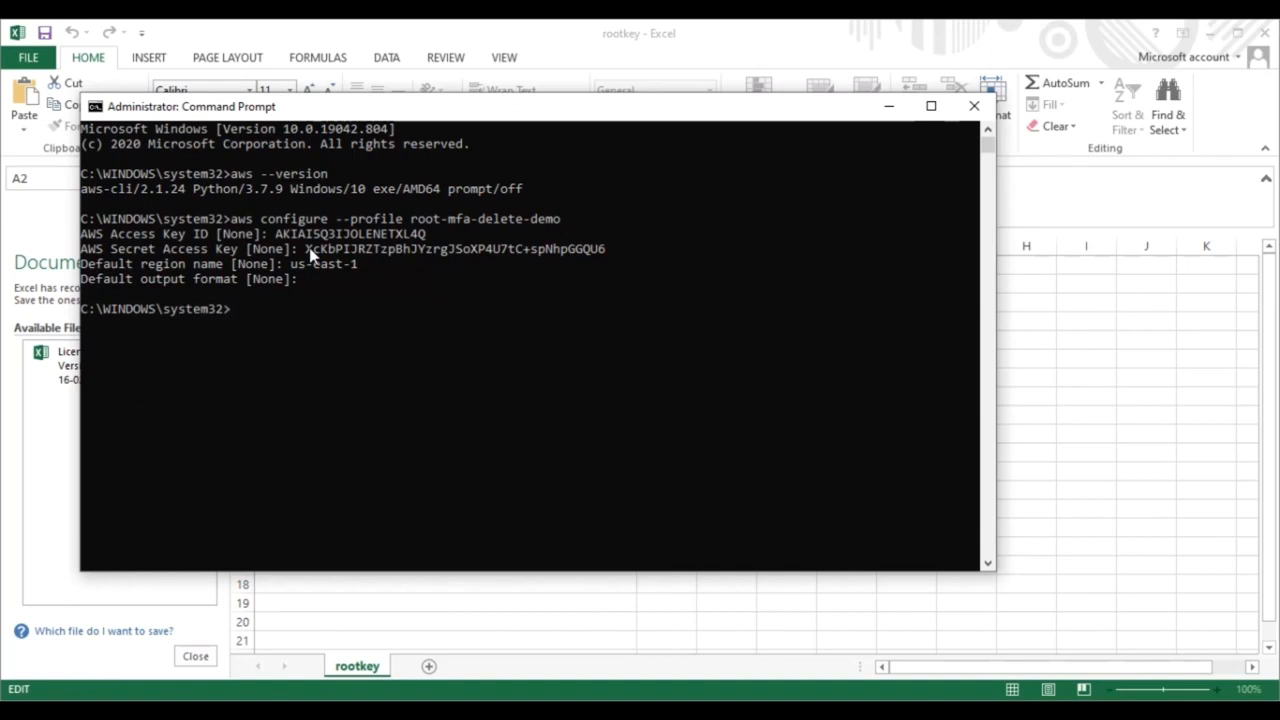
text(aws s3)
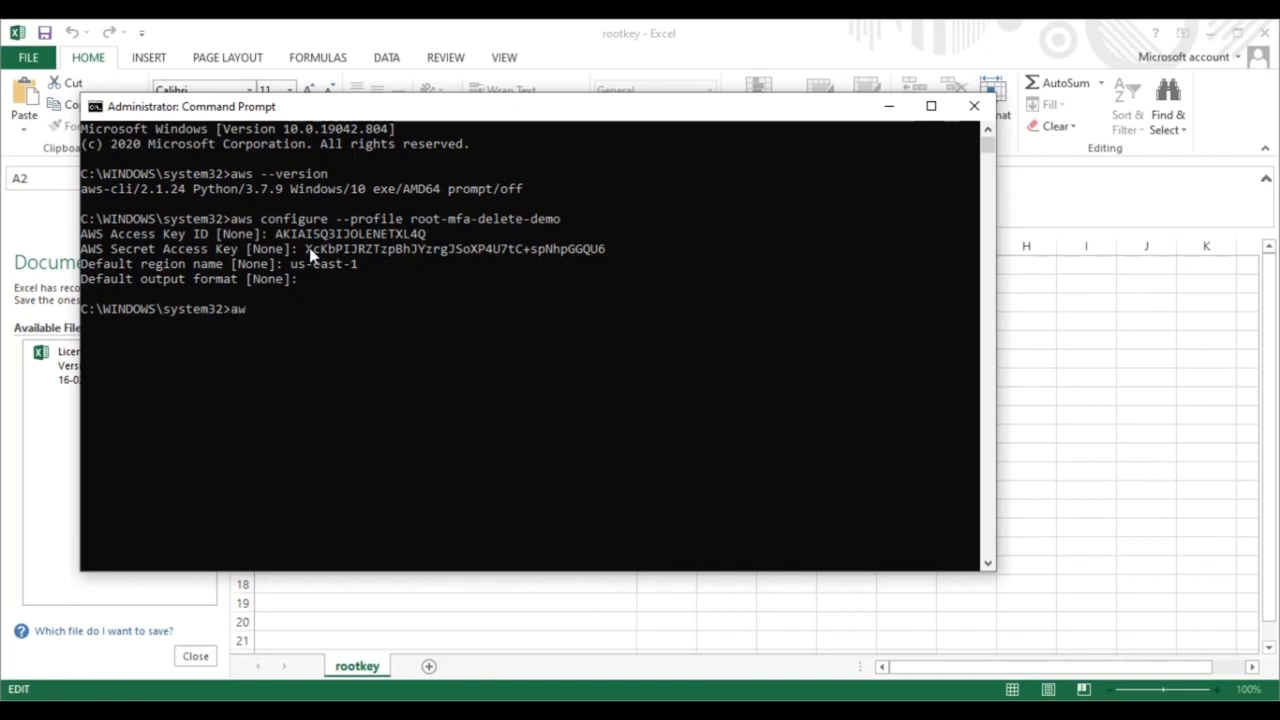
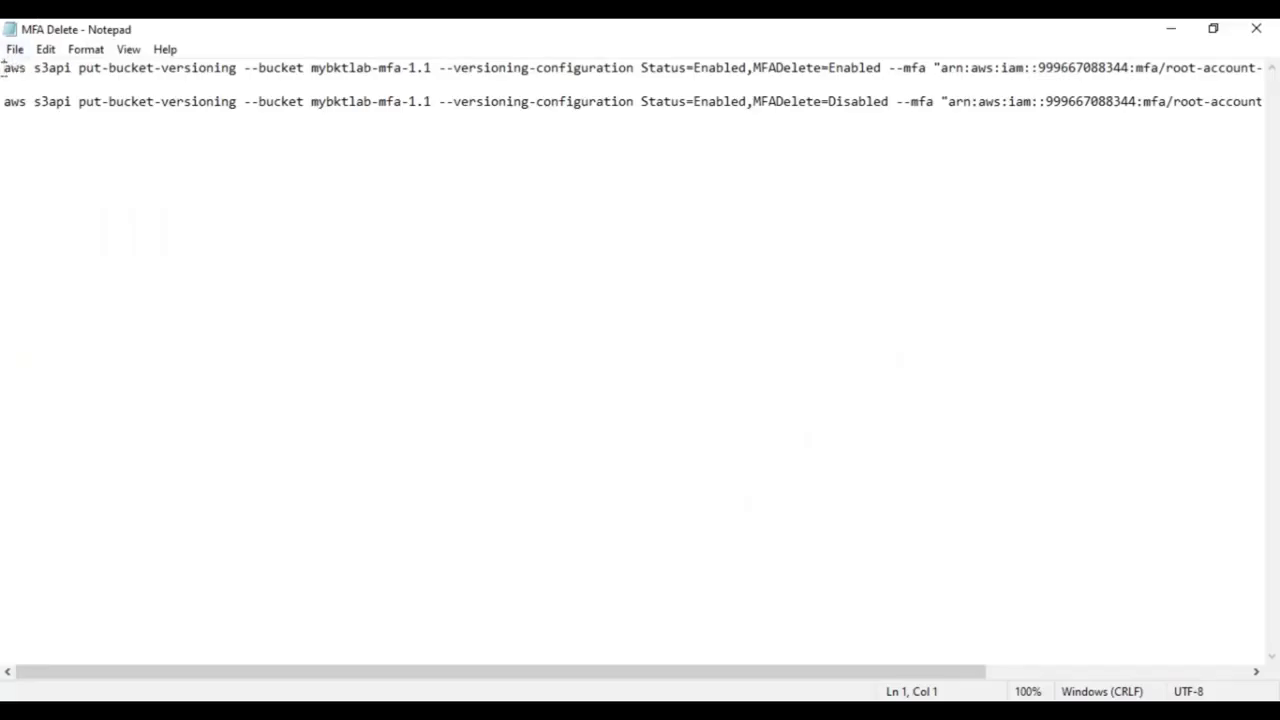
- Copy the MFADelete=Enabled put-bucket-versioning command from Notepad and switch back to Command Prompt
triple_click(3, 62)
key(ctrl+c)
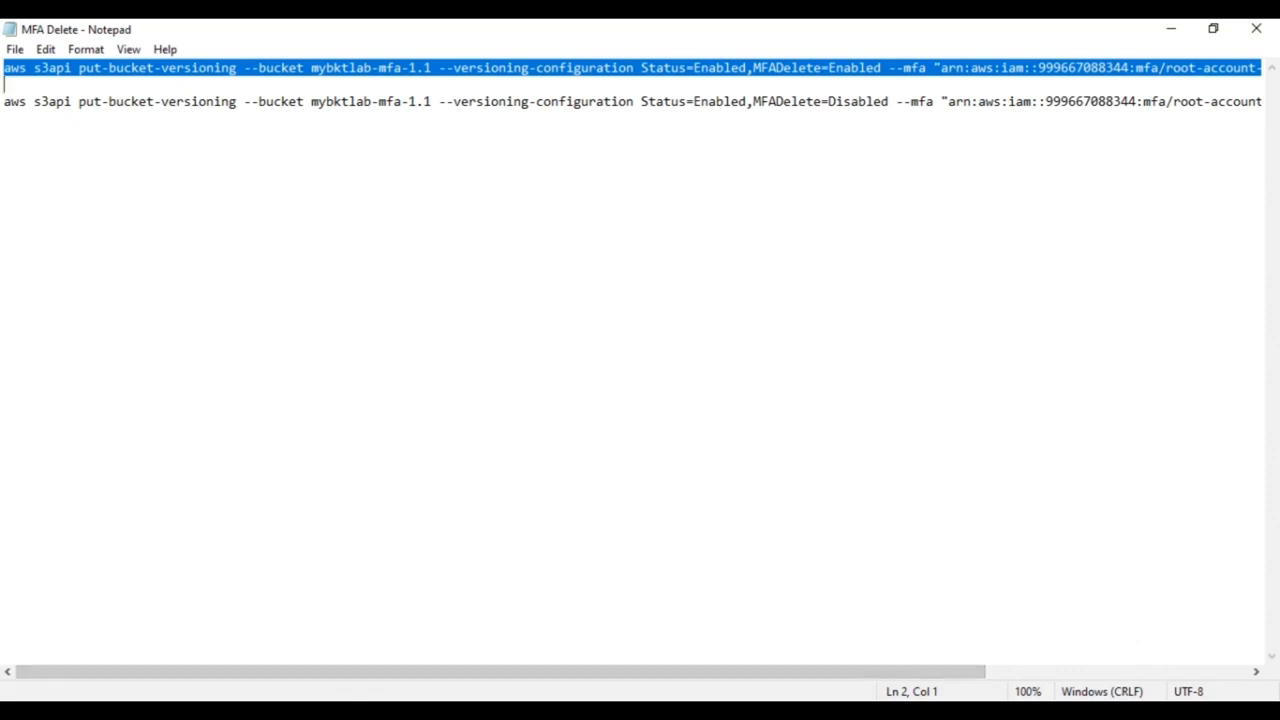
click(345, 711)
click(231, 481)
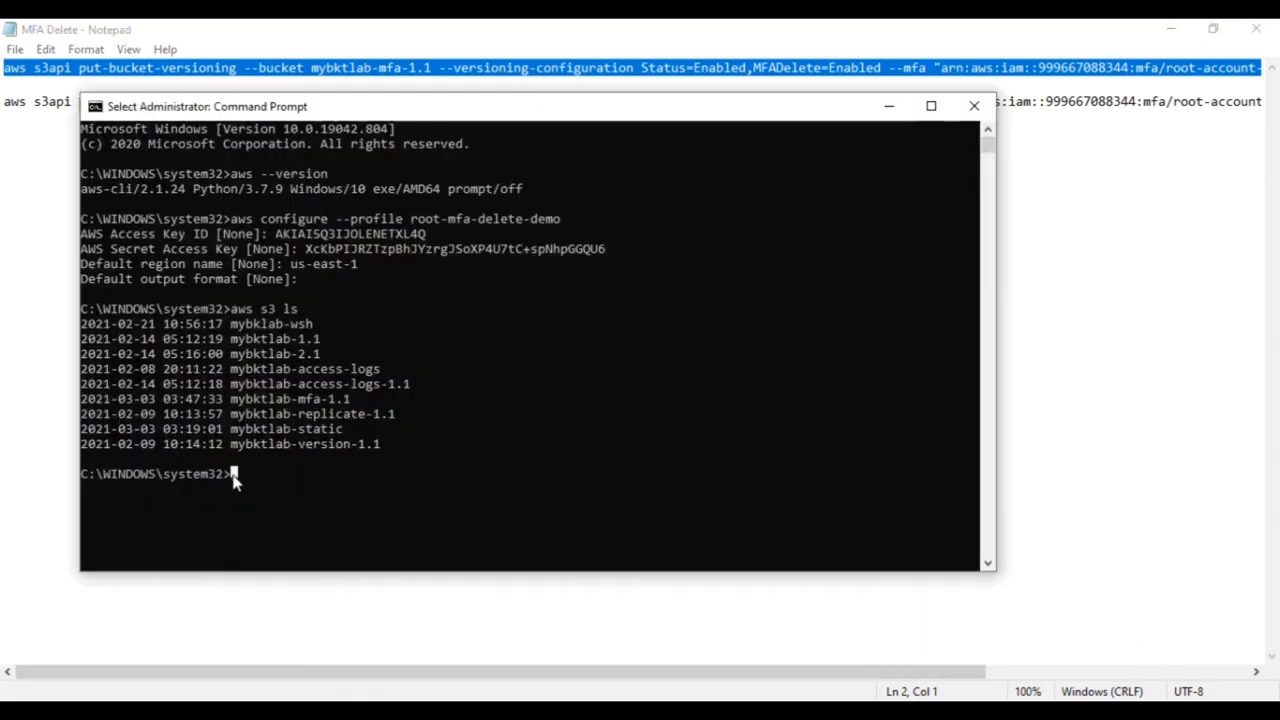
- Paste and run the enable command, which fails with TokenCodeInvalidError, then recall it
right_click(233, 481)
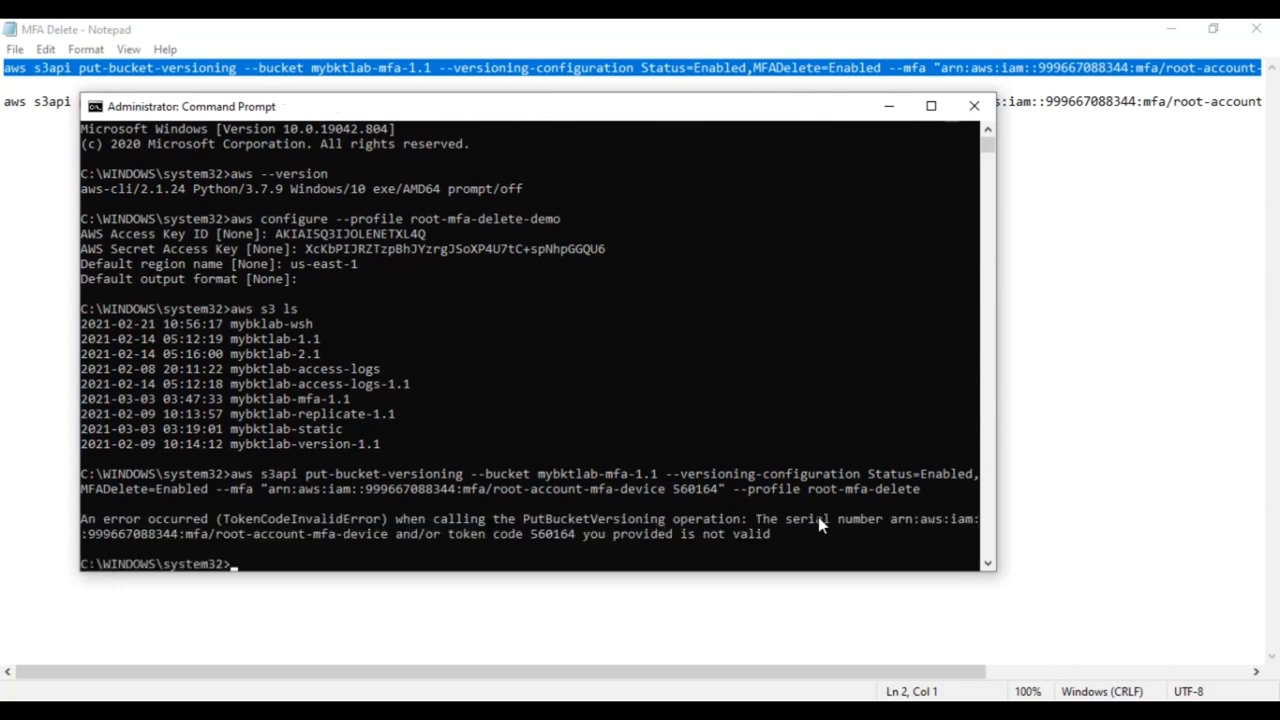
key(Up)
key(Left)
key(Left)
key(Left)
key(Left)
key(Left)
key(Left)
key(Left)
key(Left)
key(Left)
key(Left)
key(Left)
key(Left)
key(Left)
key(Left)
key(Left)
key(Left)
key(Left)
key(Left)
key(Left)
key(Left)
key(Left)
key(Left)
key(Left)
key(Left)
key(Left)
key(Left)
key(Left)
key(Left)
key(Left)
key(Left)
key(Left)
key(Left)
key(Left)
key(Left)
key(Left)
key(Left)
key(Left)
key(Left)
key(Left)
key(Left)
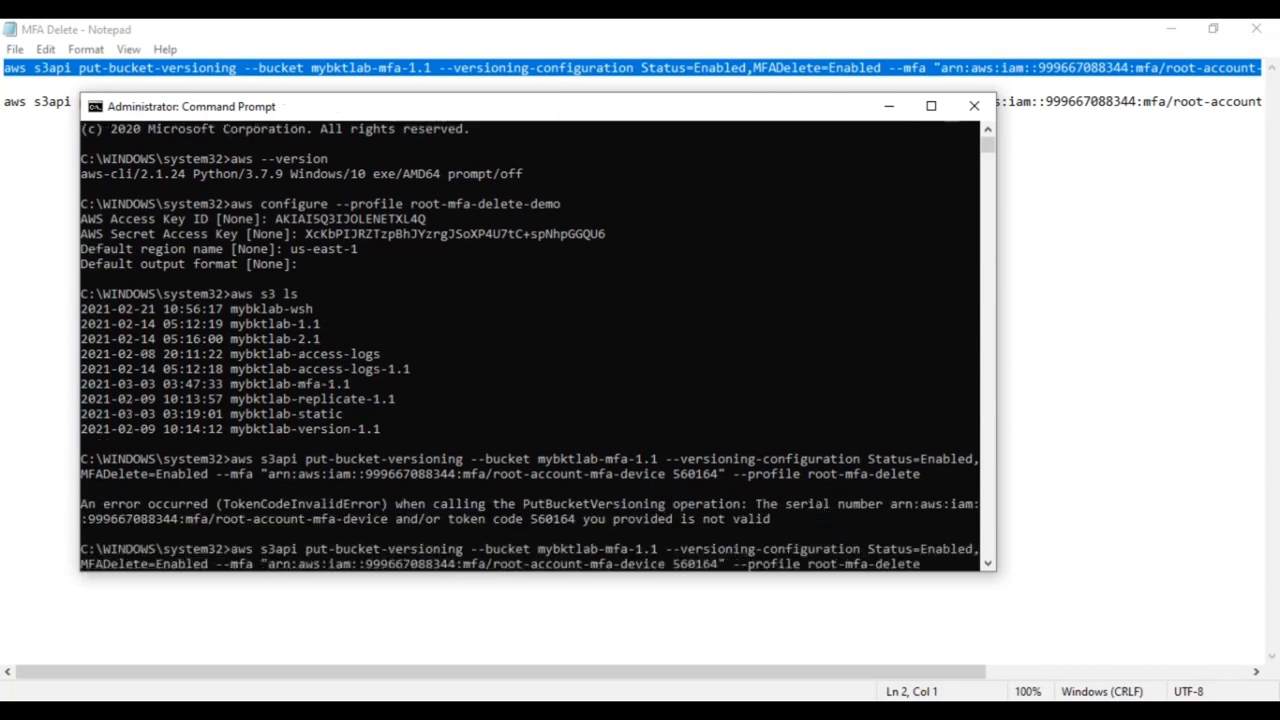
- Change the recalled command's profile to root-mfa-delete-demo by appending -demo
click(200, 711)
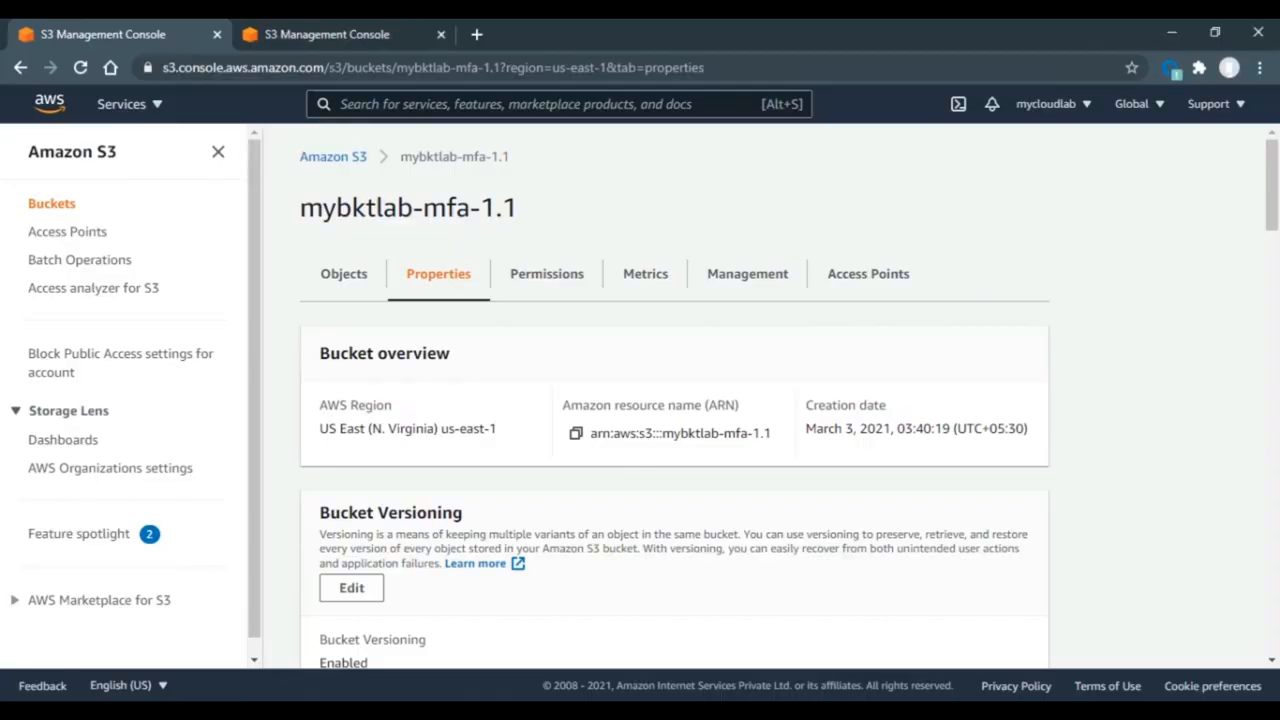
click(200, 711)
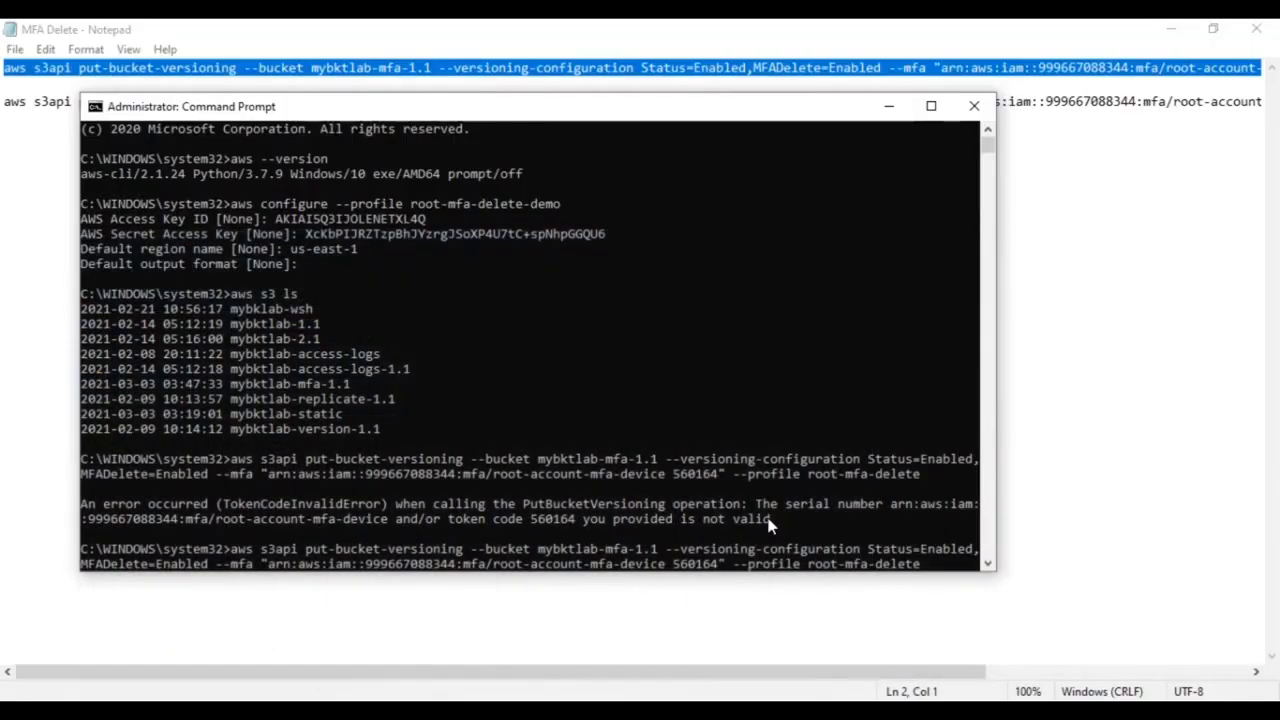
key(Right)
key(Right)
key(Right)
key(Right)
key(Right)
key(Right)
key(Right)
key(Right)
key(Right)
key(Right)
key(Right)
key(Right)
key(Right)
key(Right)
key(Right)
key(Right)
key(Right)
key(Right)
key(Right)
key(Right)
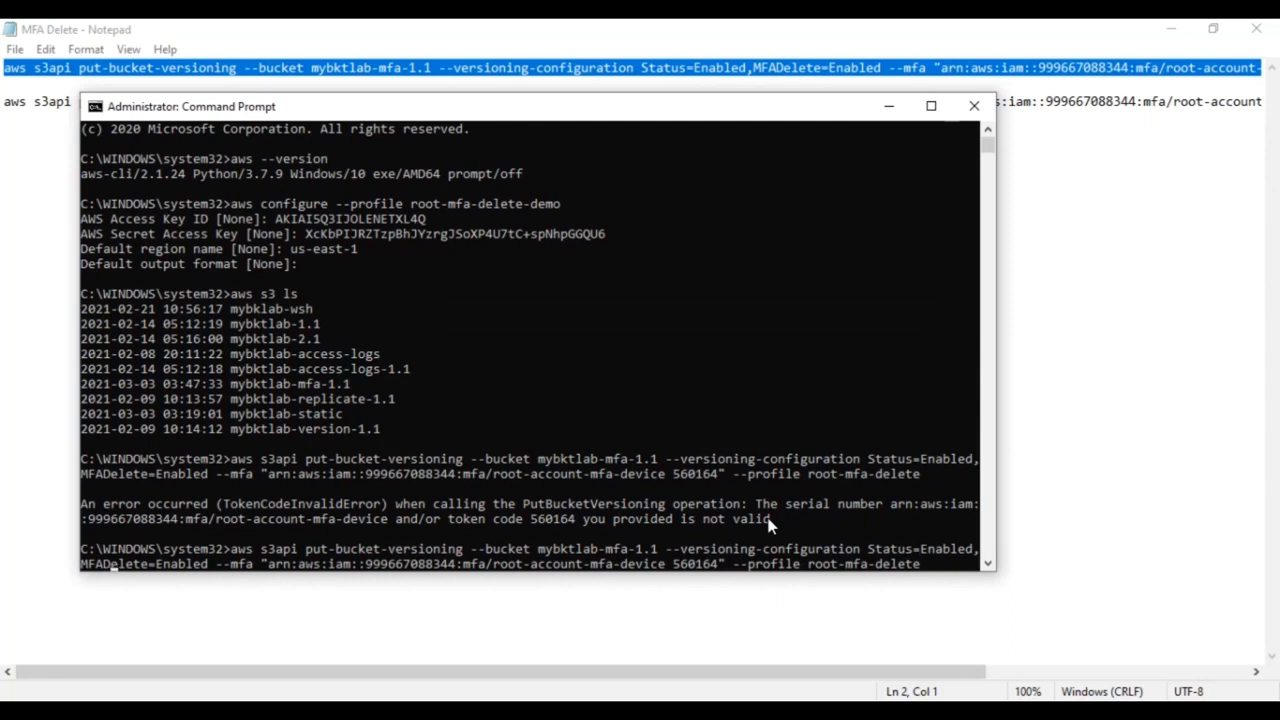
key(Right)
key(Right)
key(Right)
key(Right)
key(Right)
key(Right)
key(Right)
key(Right)
key(Right)
key(Right)
key(Right)
key(Right)
key(Right)
key(Right)
key(Right)
key(Right)
key(Right)
key(Right)
key(Right)
key(Right)
key(Right)
key(Right)
key(Right)
key(Right)
key(Right)
key(Right)
key(Right)
key(Right)
key(Right)
key(Right)
key(Right)
key(Right)
key(Right)
key(Right)
key(Right)
key(Right)
key(Right)
key(Right)
key(Right)
key(Right)
text(-demo)
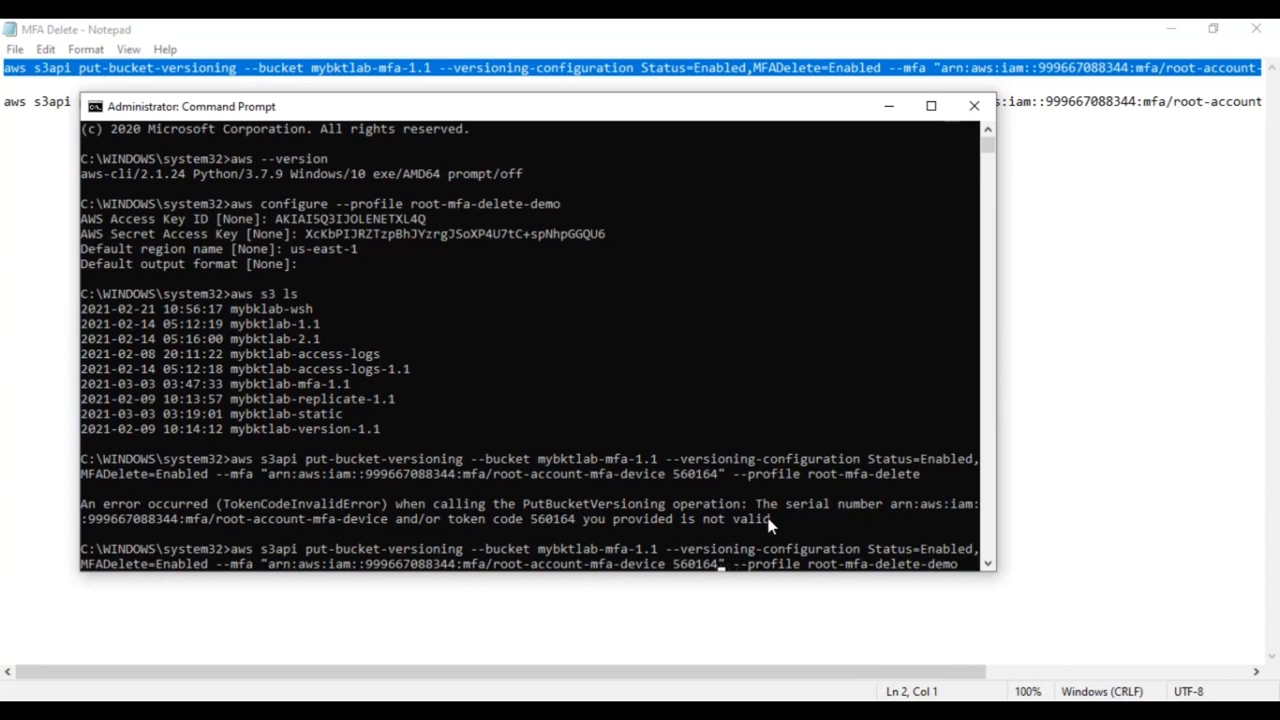
- Erase the rejected MFA token code from the recalled put-bucket-versioning command
key(BackSpace)
key(BackSpace)
key(BackSpace)
key(BackSpace)
key(BackSpace)
key(BackSpace)
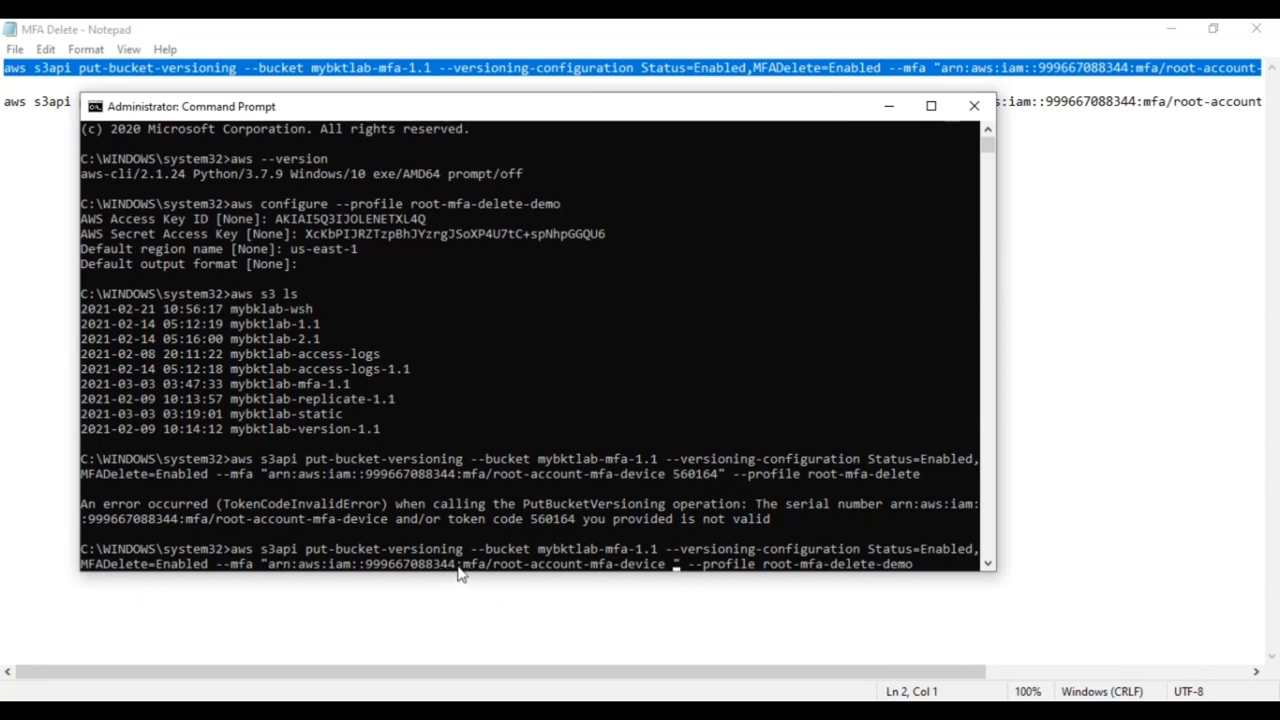
- Open My Security Credentials from the account menu to check the MFA device serial
mouse_move(160, 712)
click(160, 635)
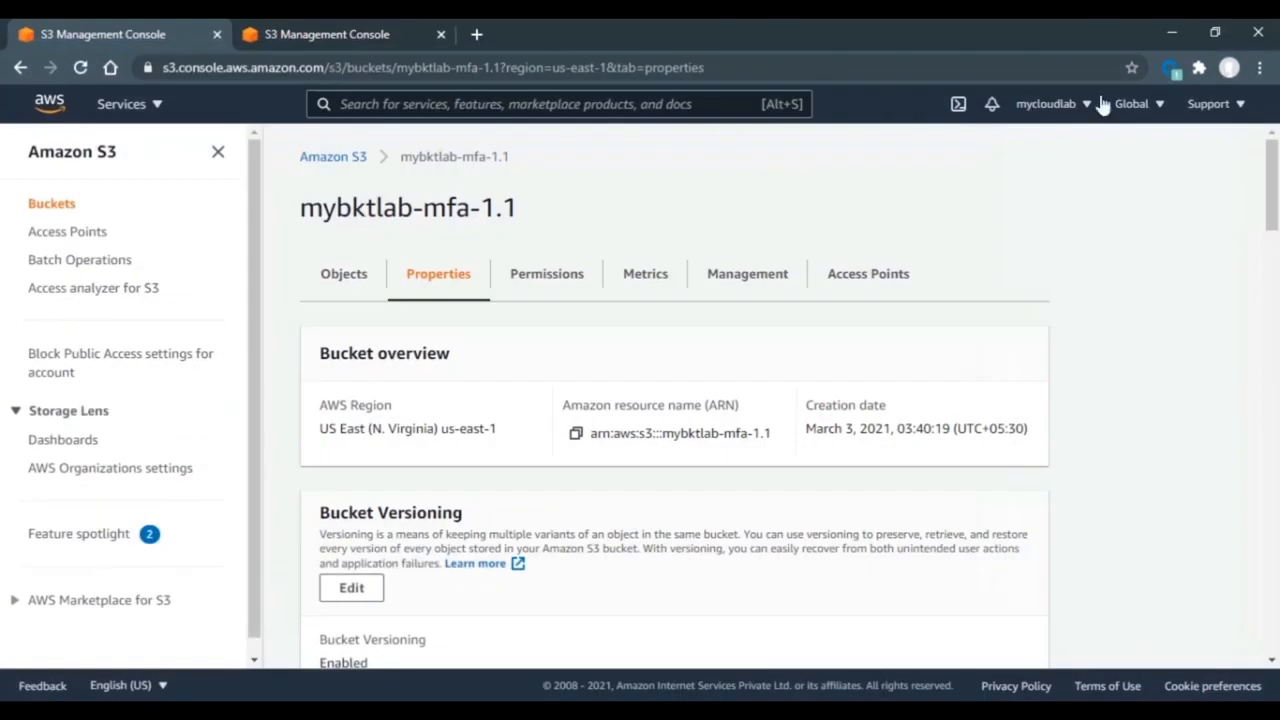
click(1086, 106)
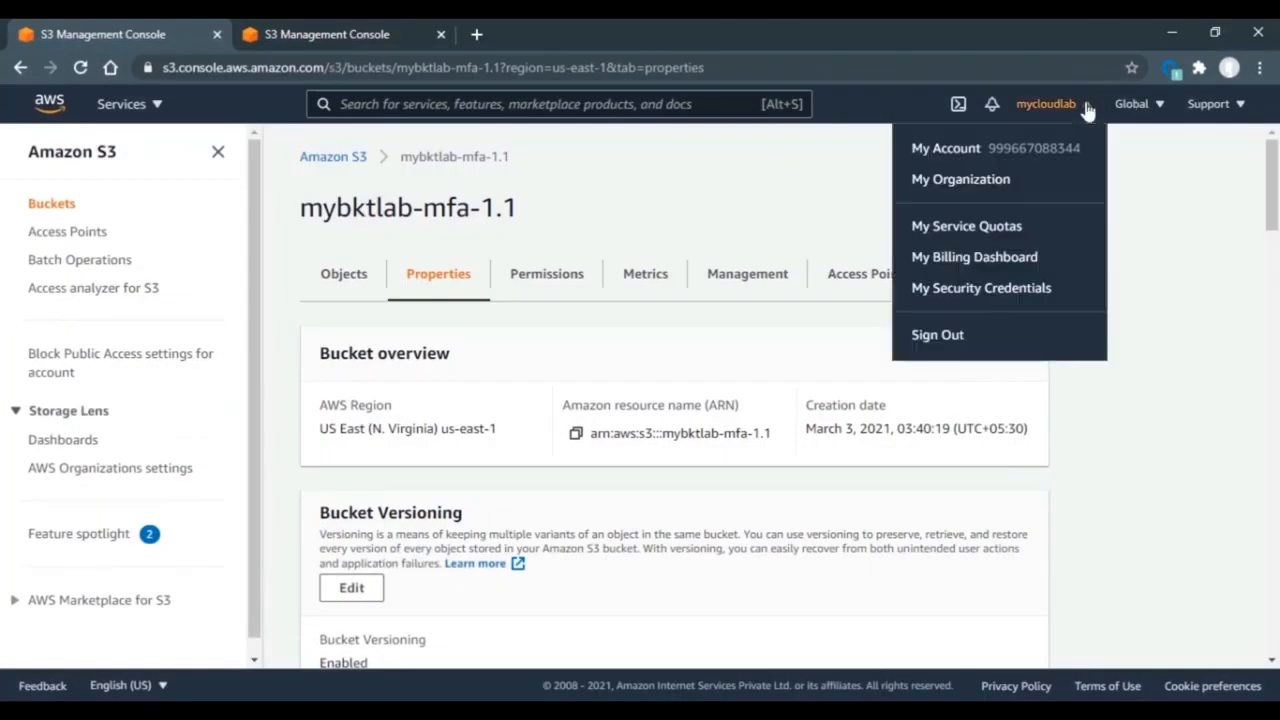
click(940, 290)
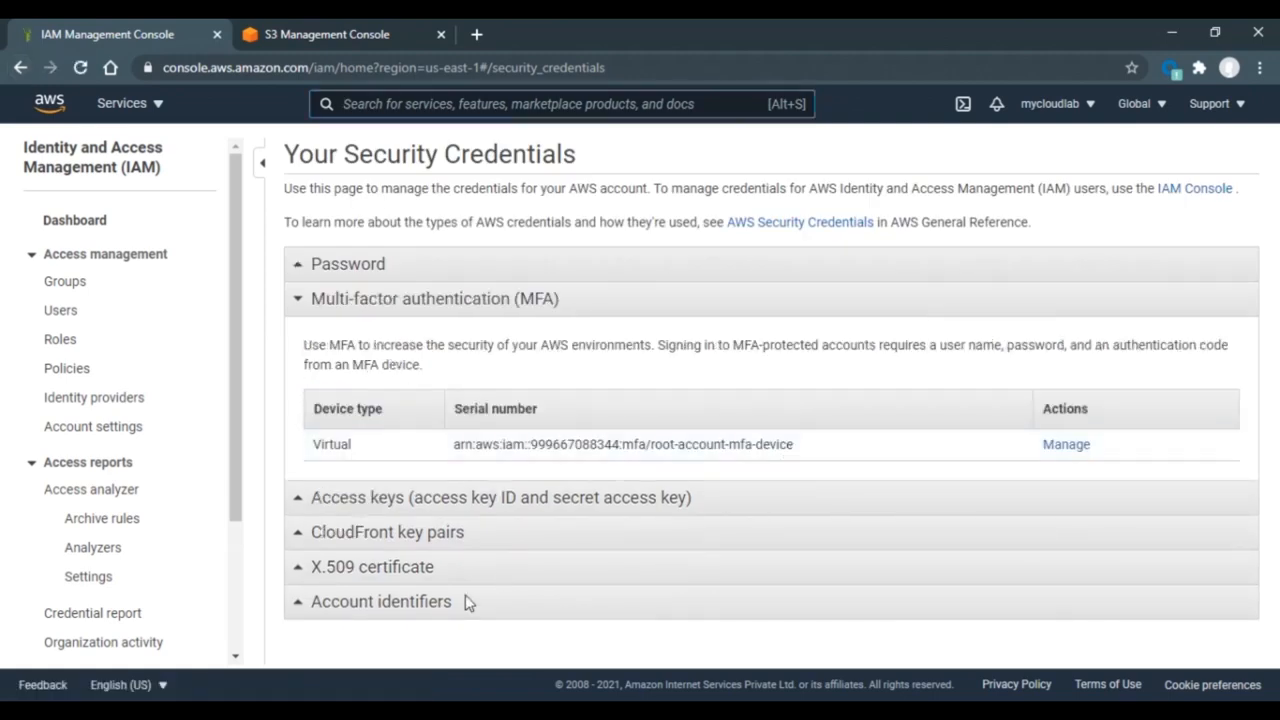
- Rerun the versioning command with a fresh MFA code and go back to the bucket's Properties page
mouse_move(298, 712)
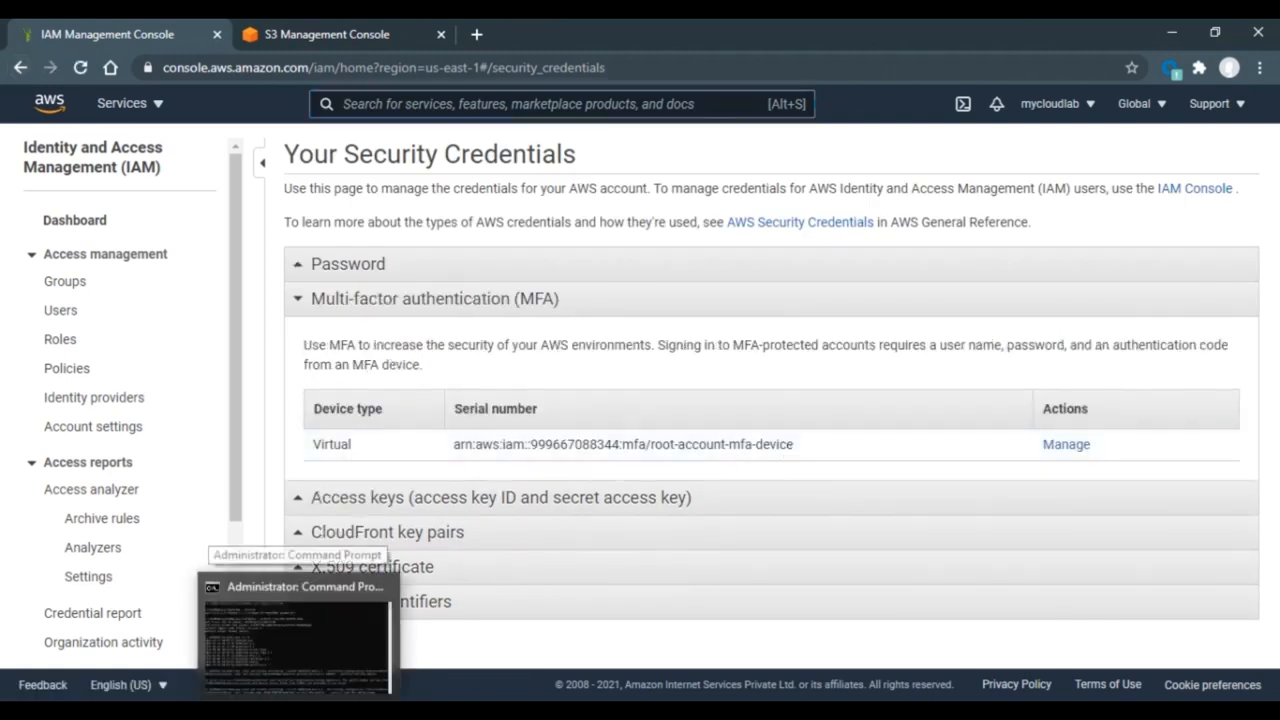
click(298, 640)
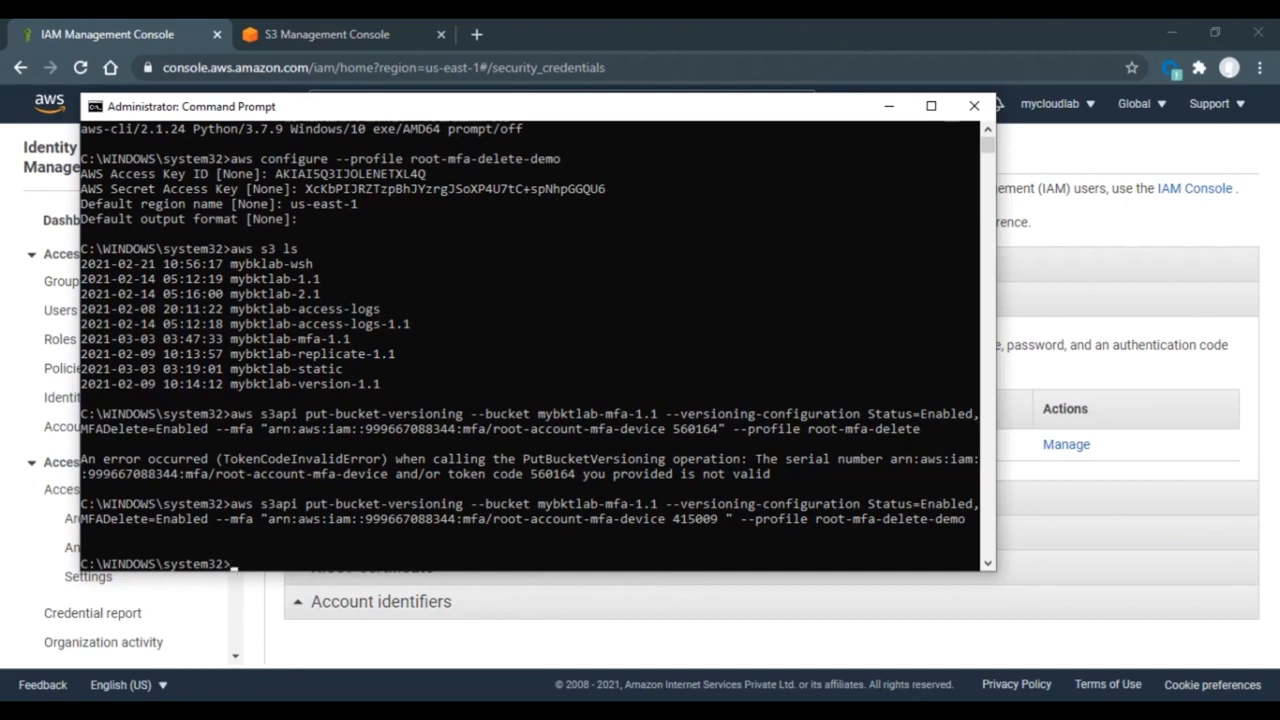
key(alt+Tab)
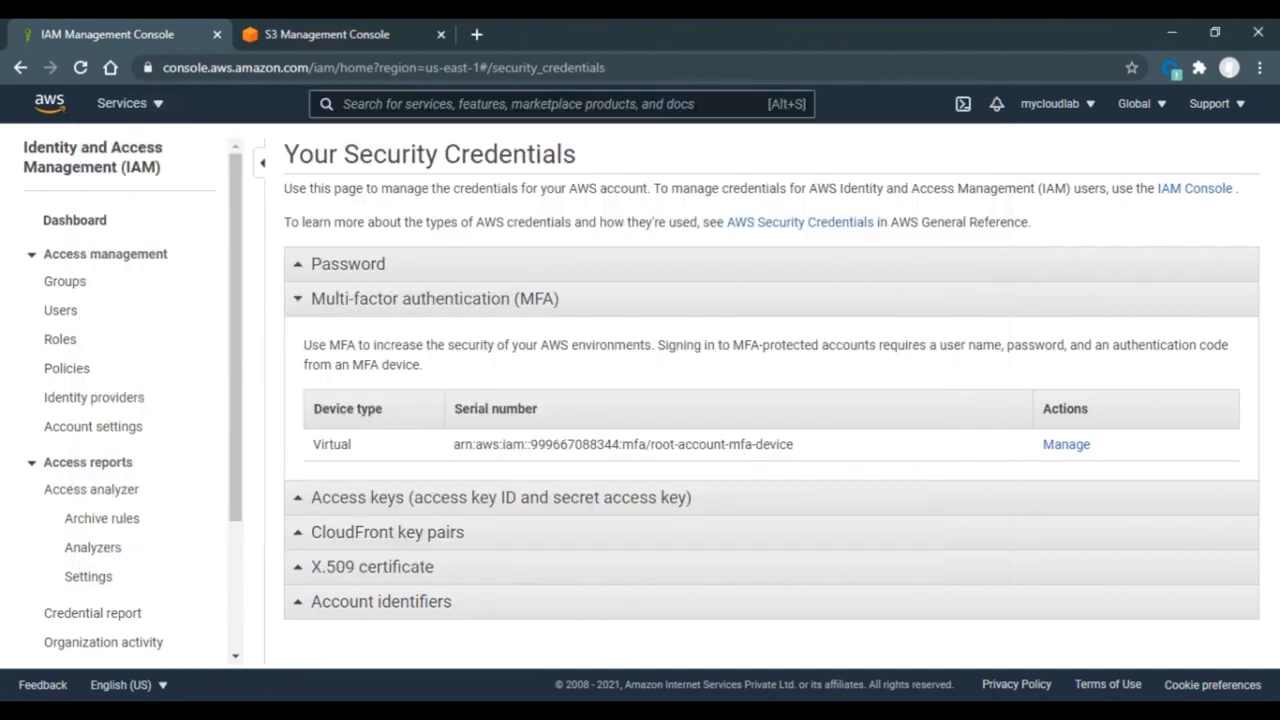
click(20, 67)
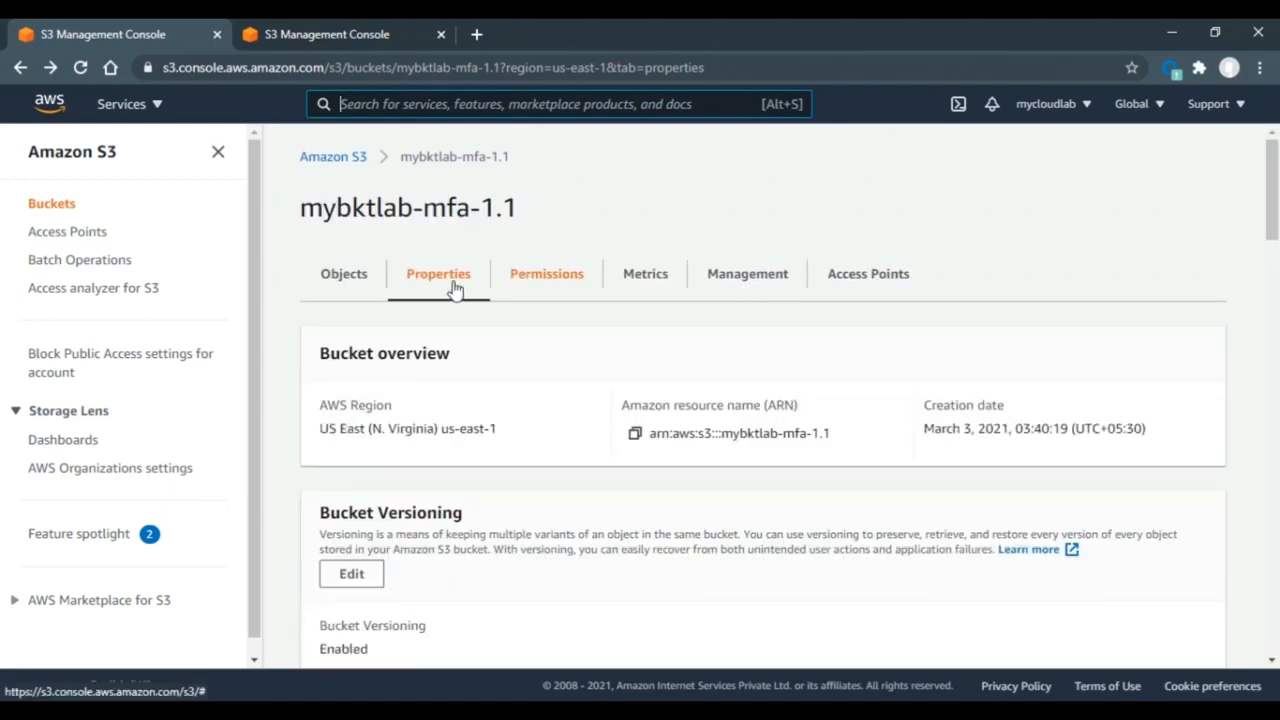
- Confirm Multi-factor authentication (MFA) delete reads Enabled, then return to the Buckets list
drag(1272, 216, 1272, 258)
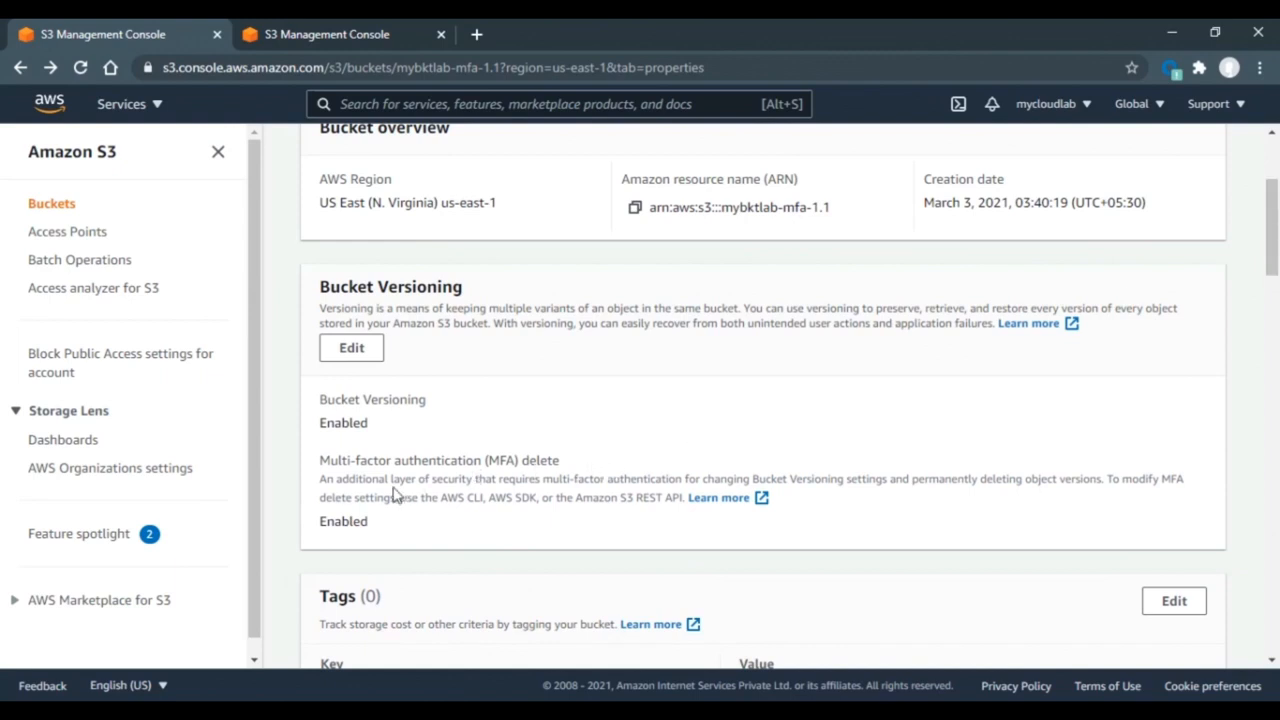
drag(384, 528, 322, 524)
click(1273, 158)
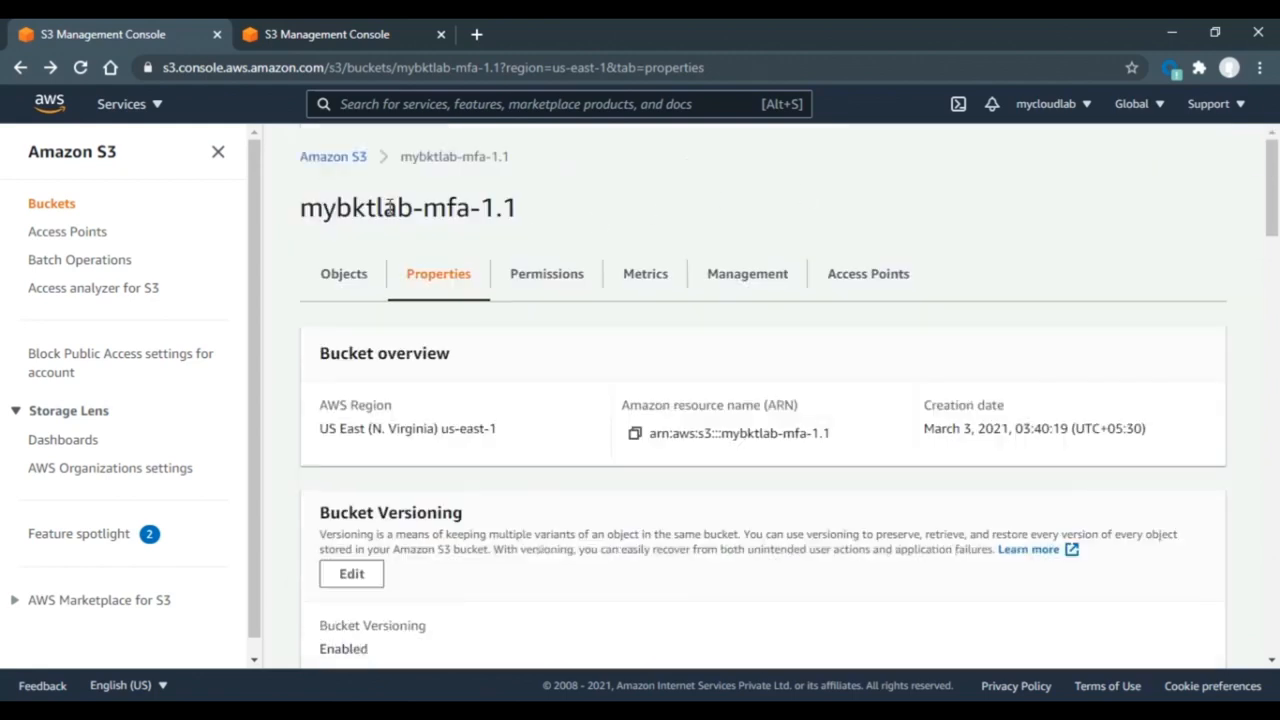
click(331, 162)
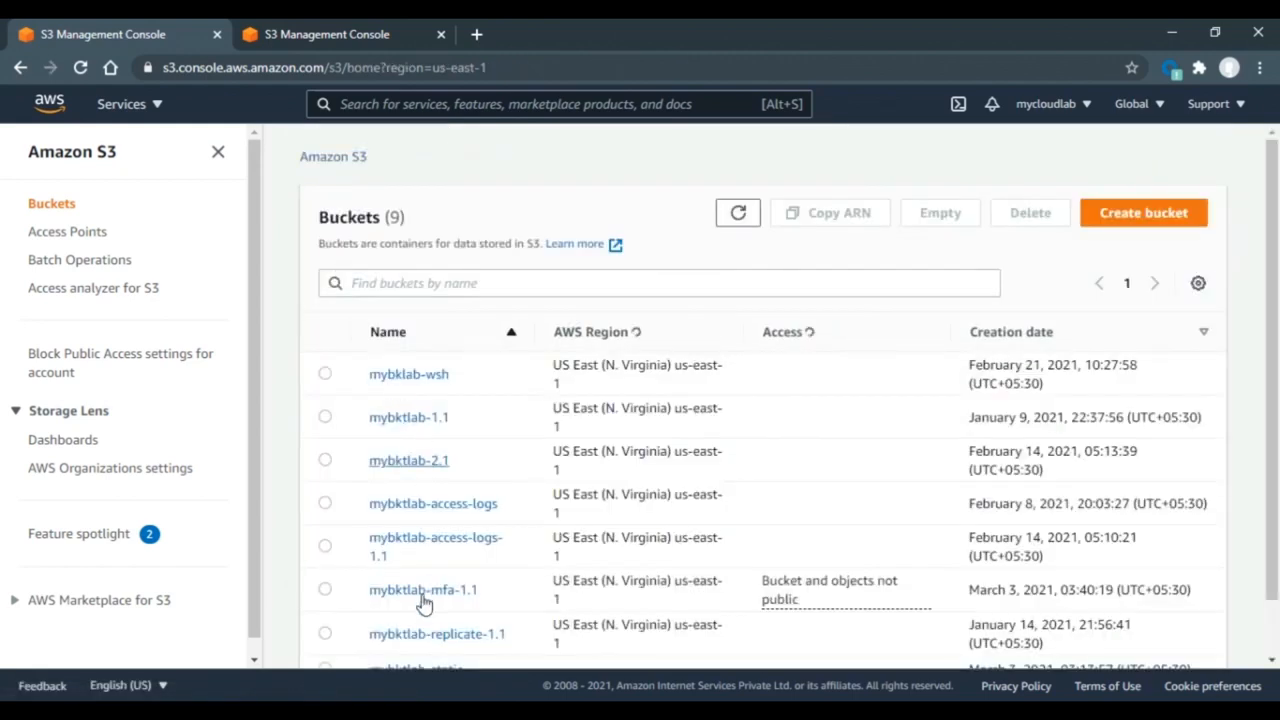
- Upload error.html (38.6 KB) to mybktlab-mfa-1.1 and return to its object list
click(435, 595)
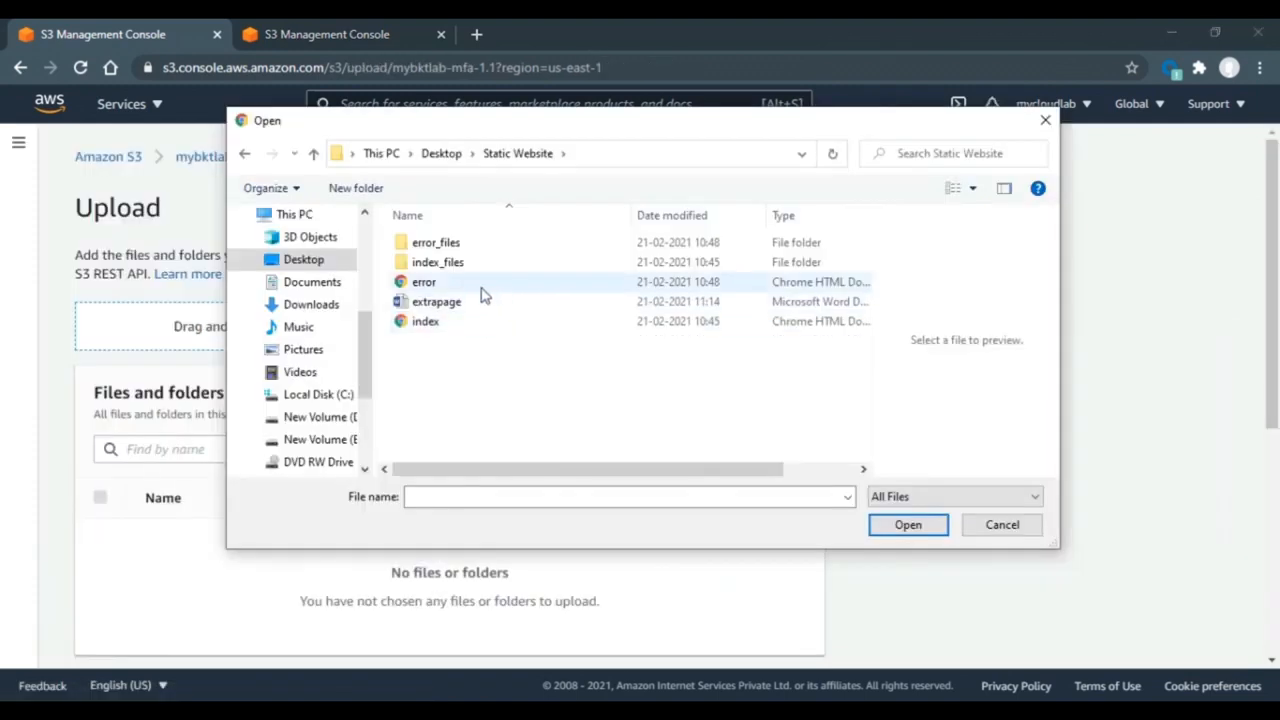
click(480, 284)
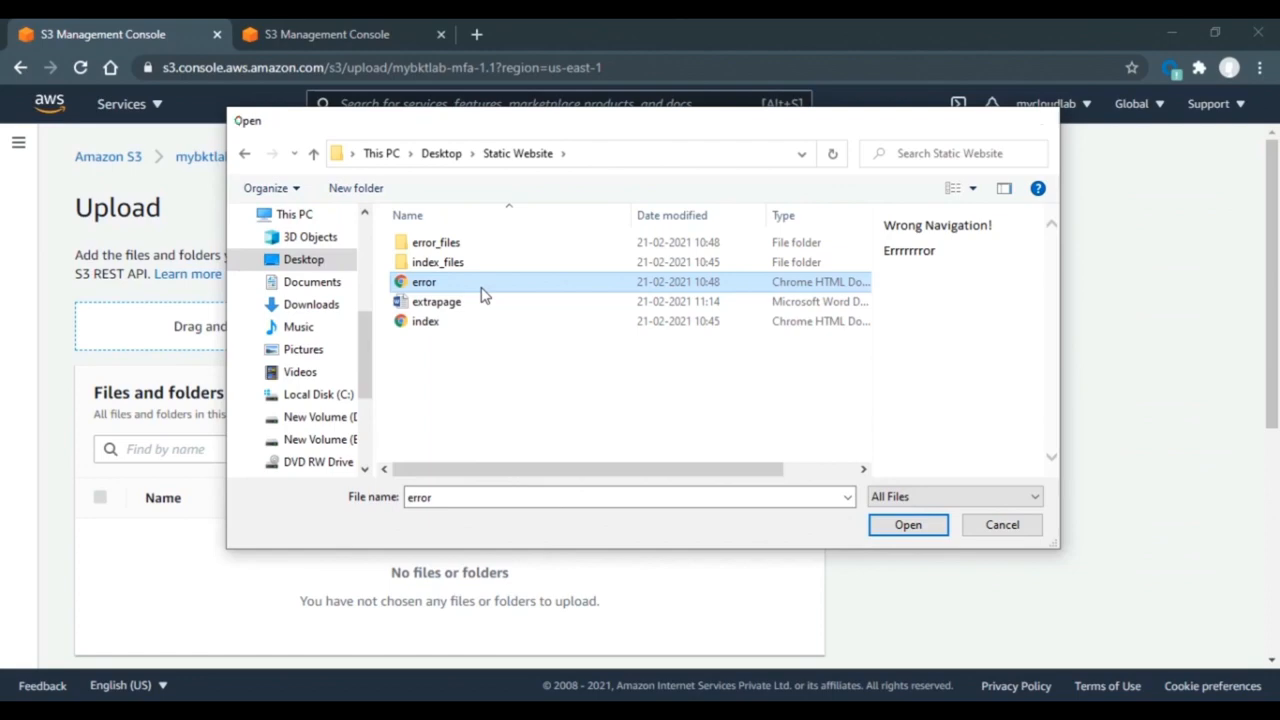
double_click(482, 284)
drag(1277, 325, 903, 608)
click(772, 638)
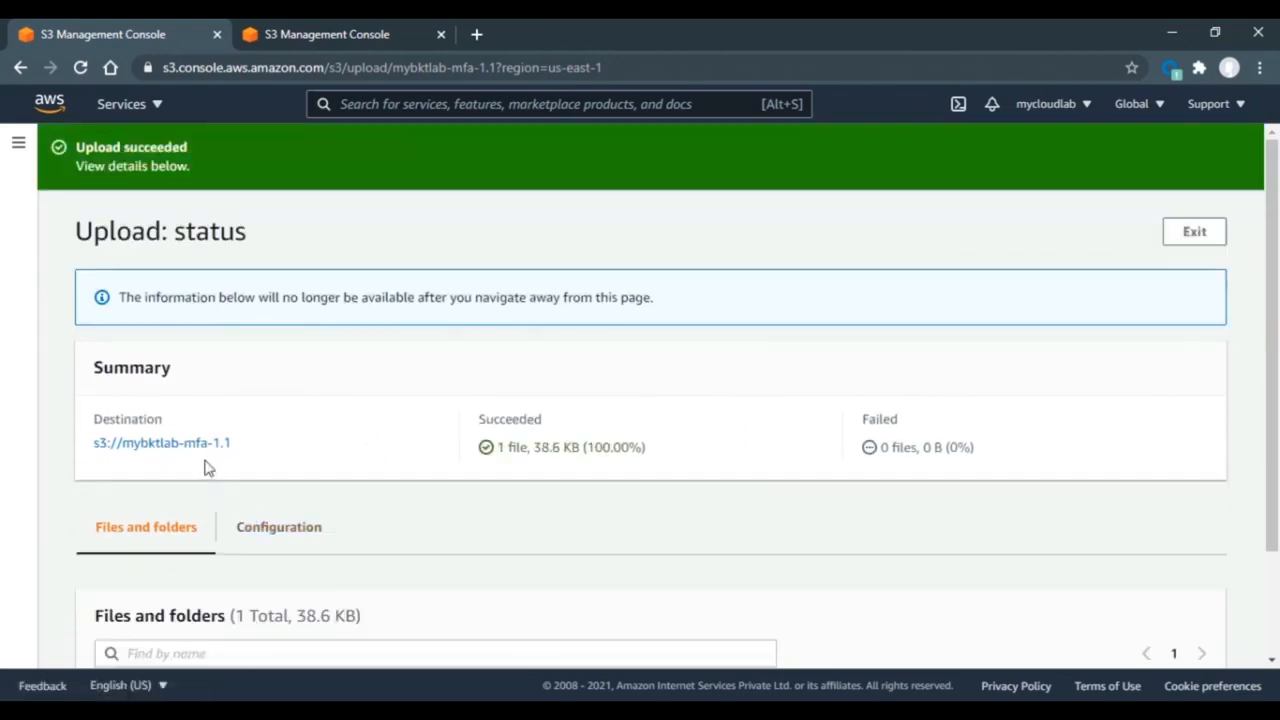
click(183, 446)
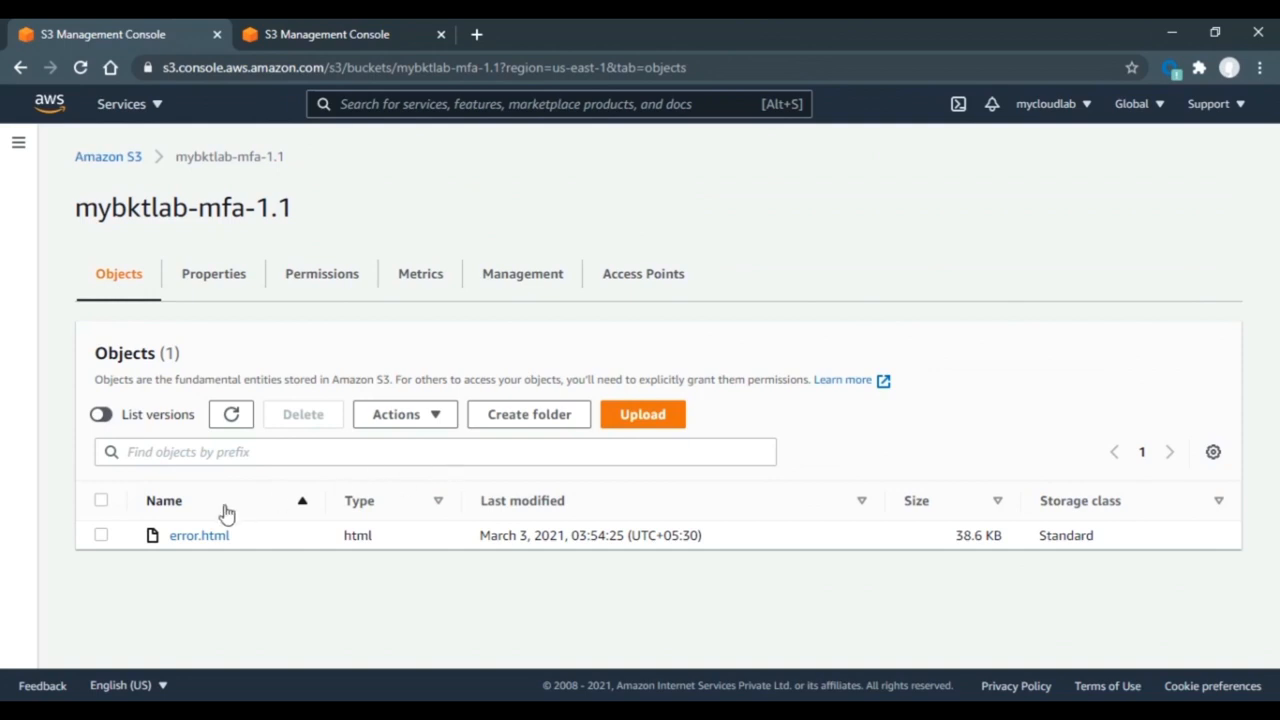
- Delete error.html, confirming with 'delete', then return to the mybktlab-mfa-1.1 contents
click(101, 537)
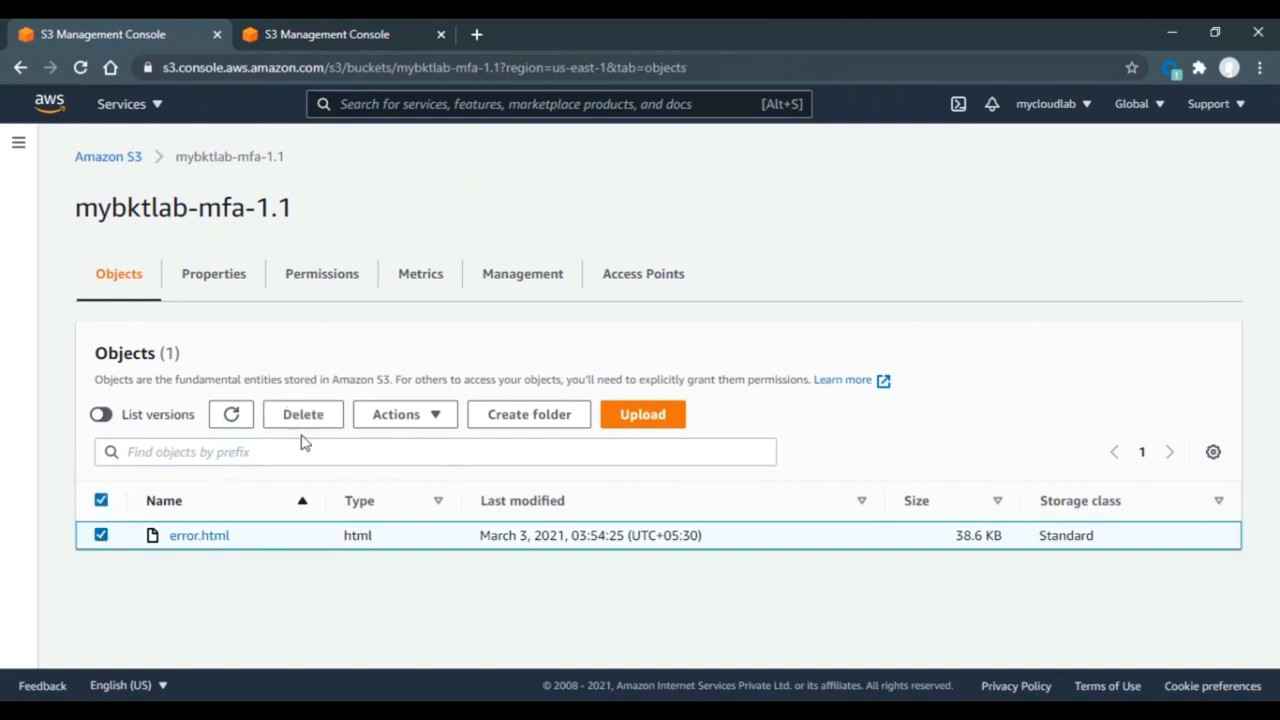
click(300, 423)
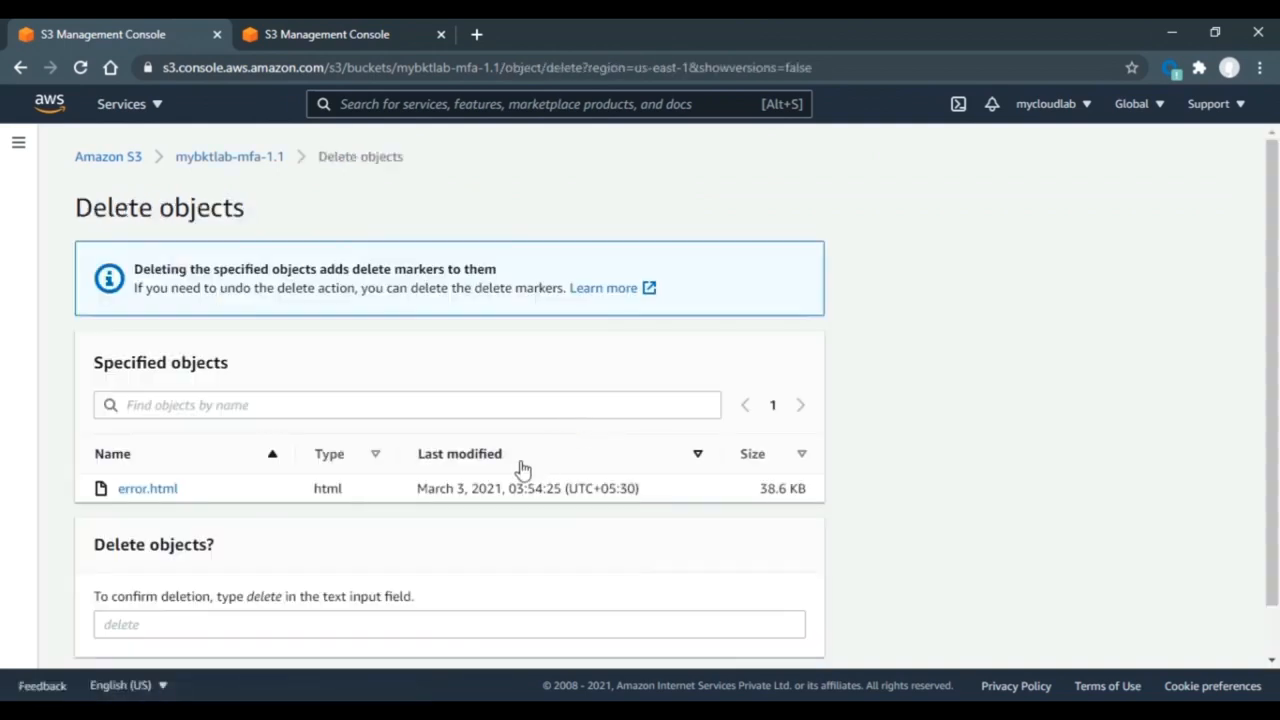
scroll(1266, 460, down, 1)
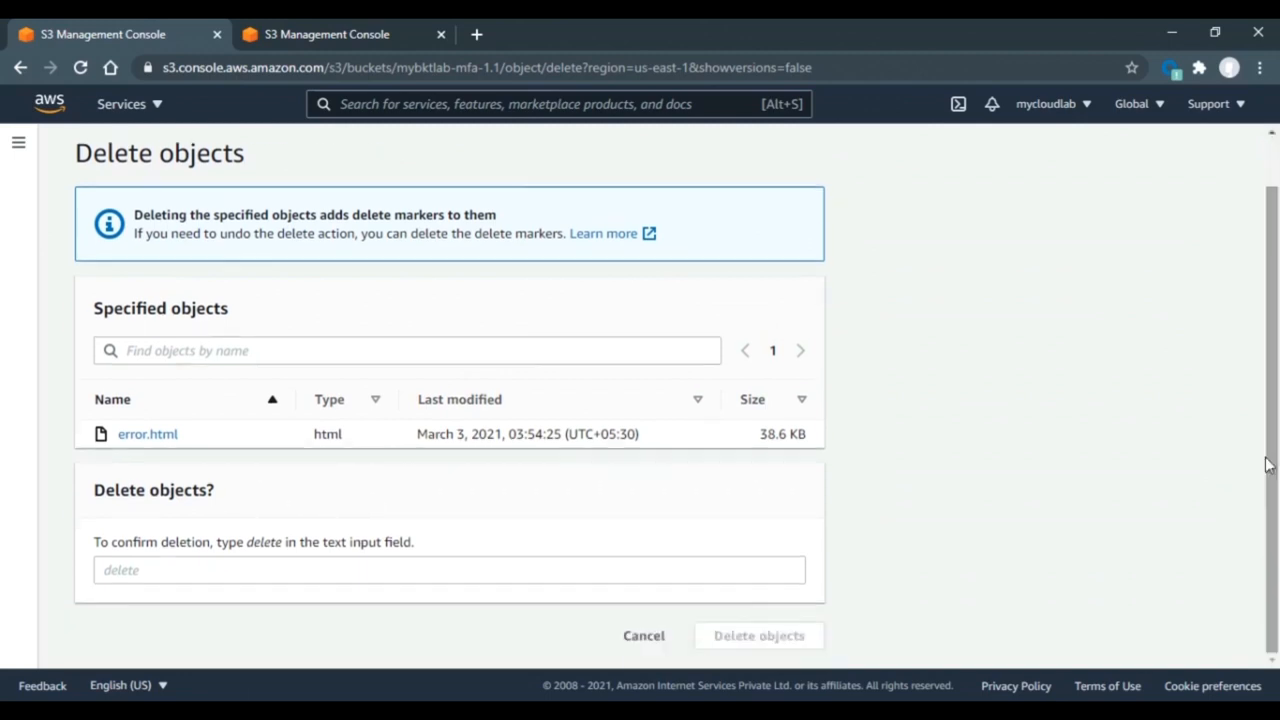
click(453, 567)
text(del)
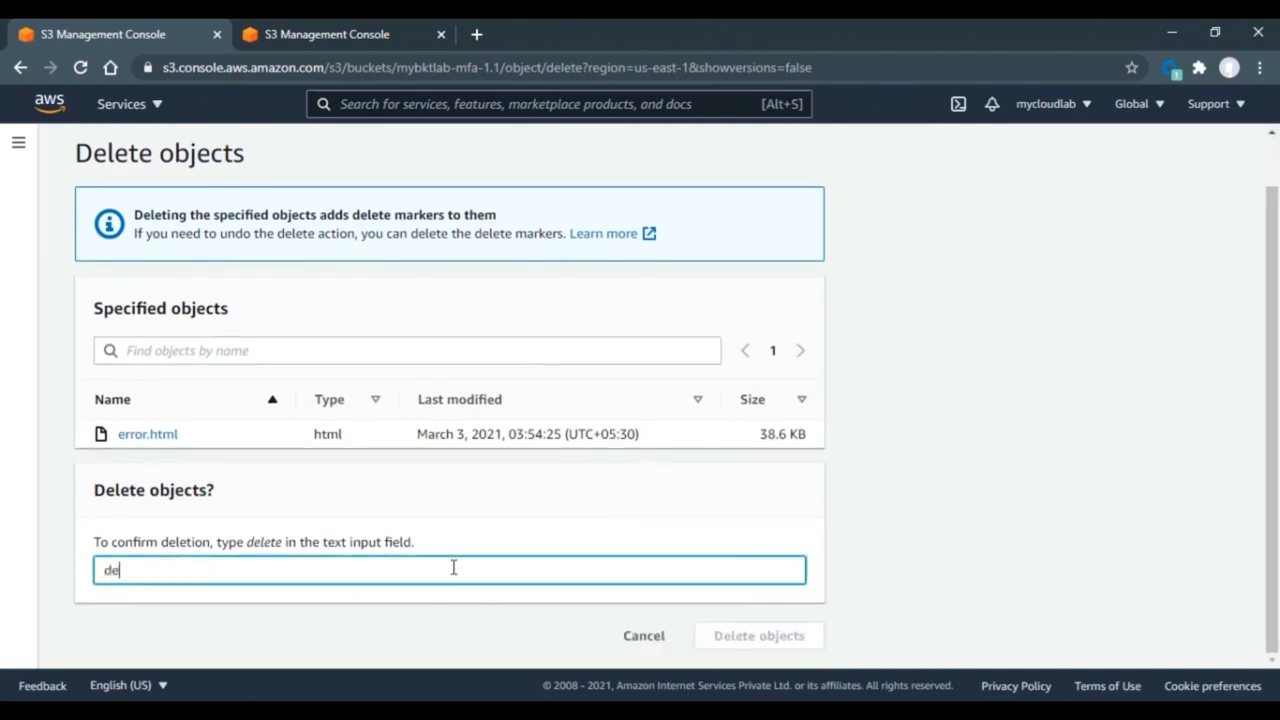
text(ete)
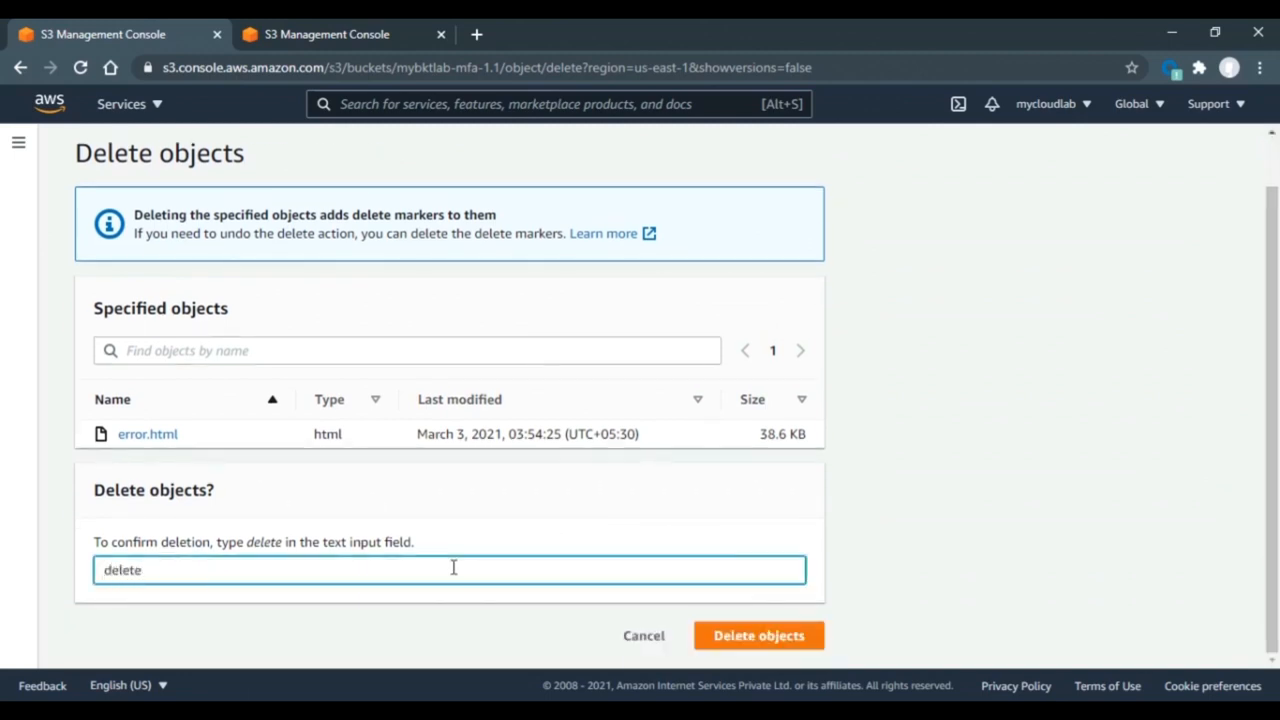
click(786, 637)
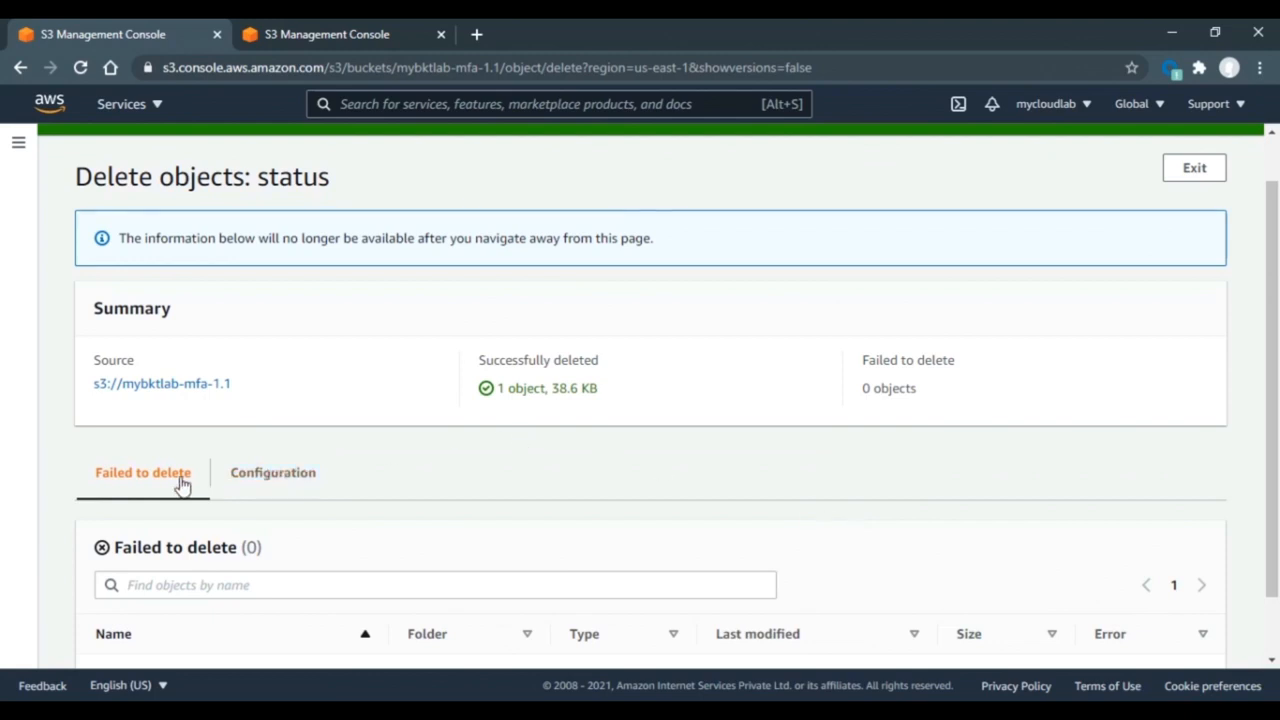
click(152, 393)
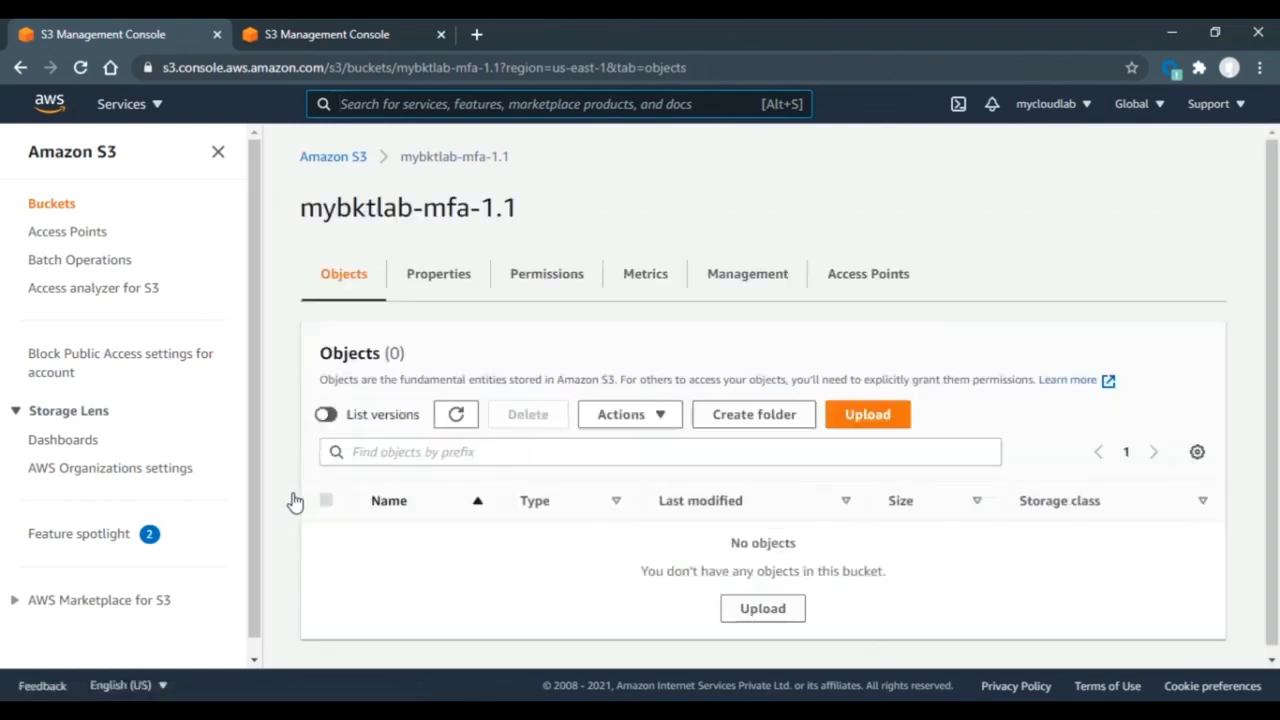
- Show versions and try deleting the older error.html version, which MFA delete blocks
click(329, 415)
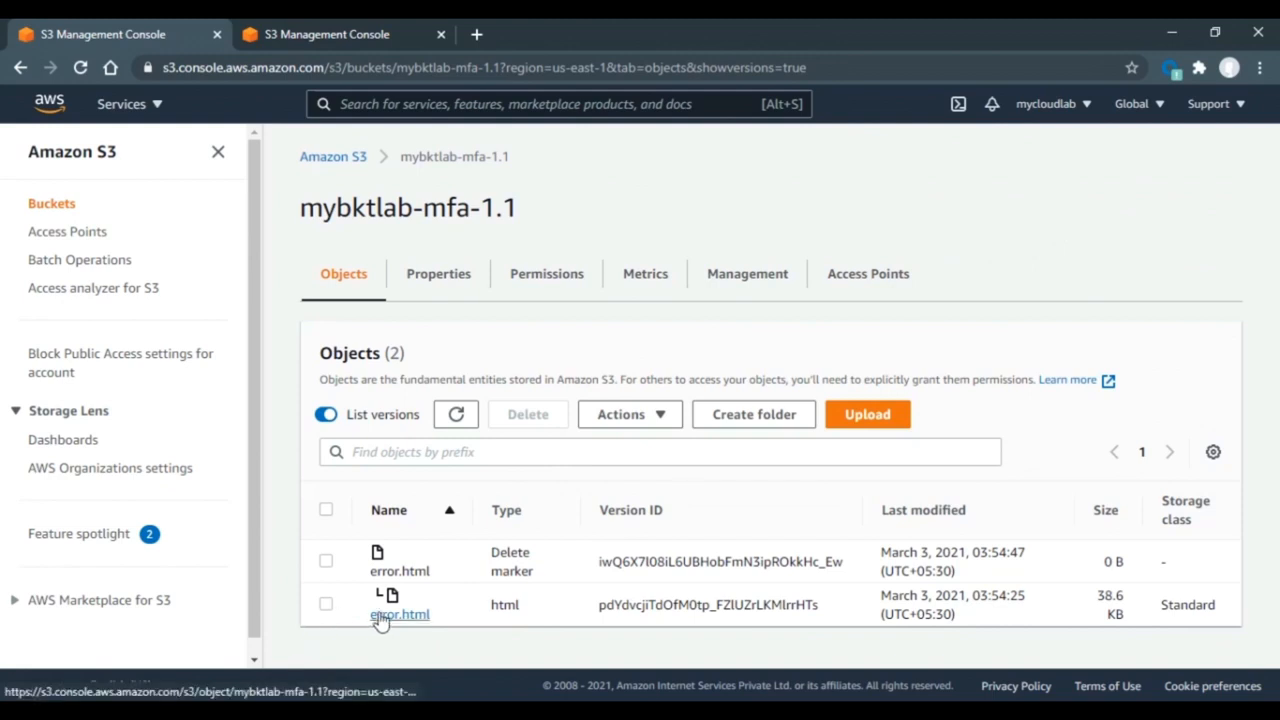
click(326, 605)
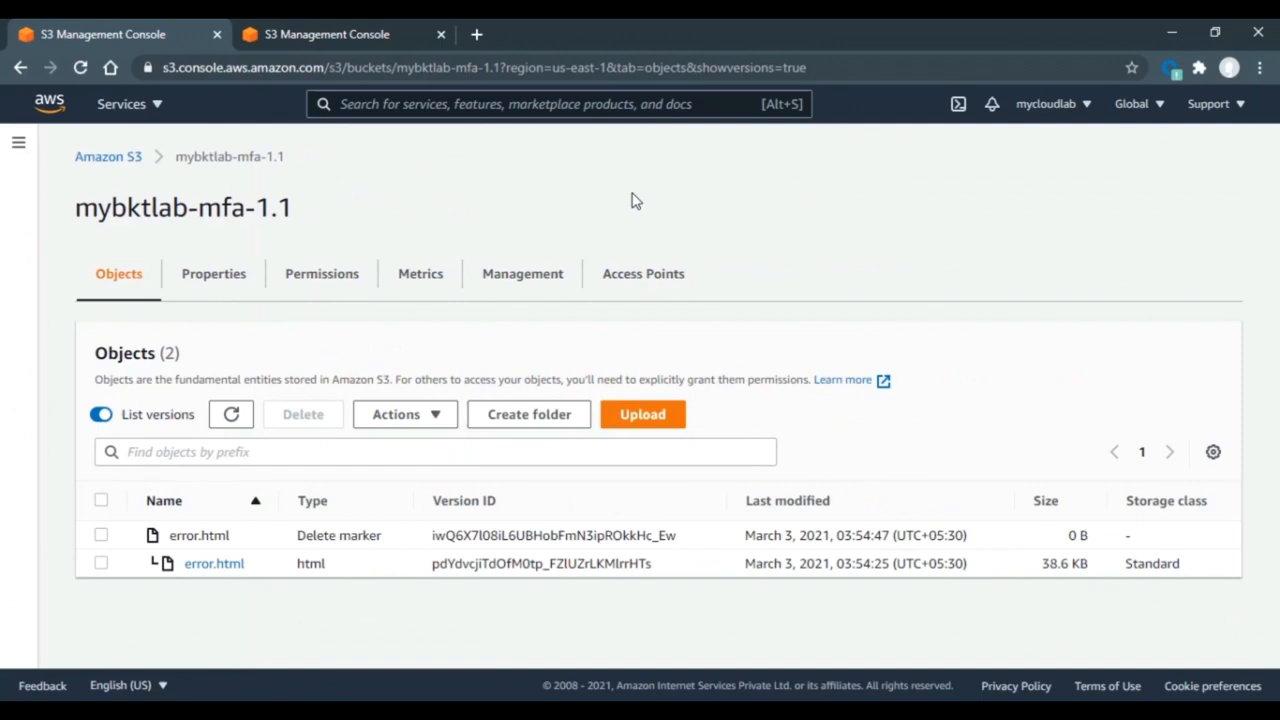
click(101, 564)
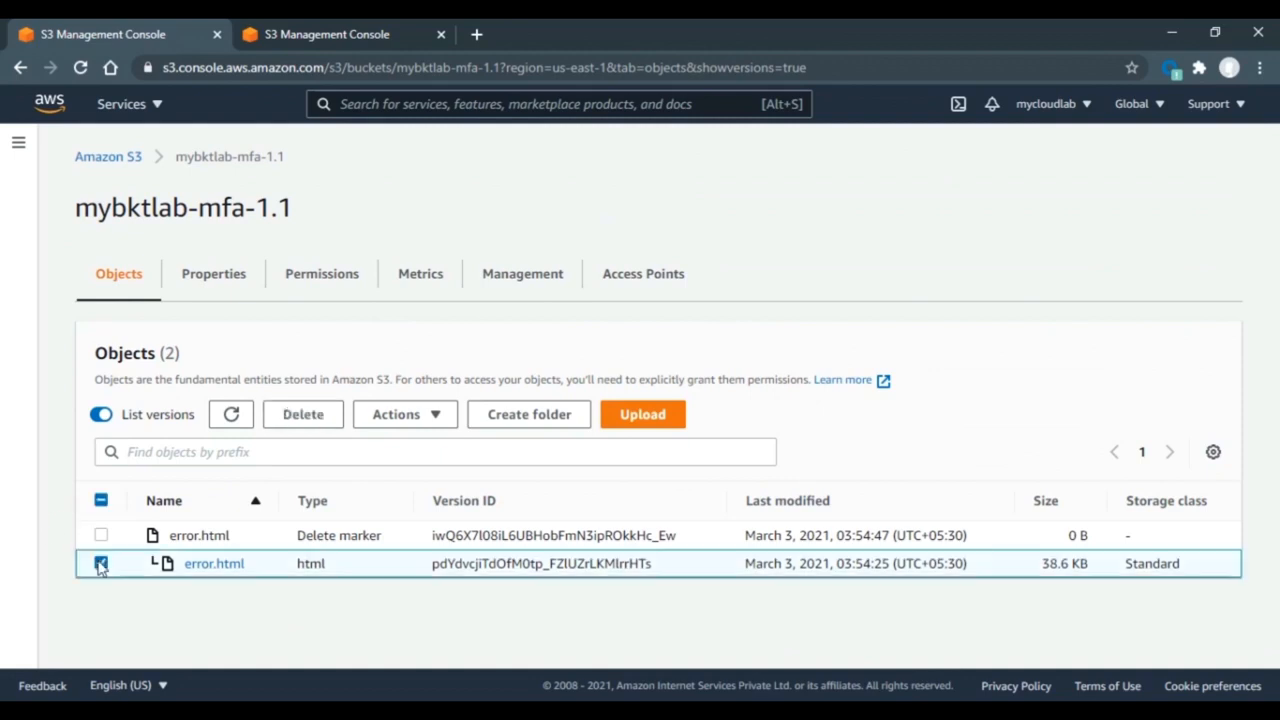
click(286, 424)
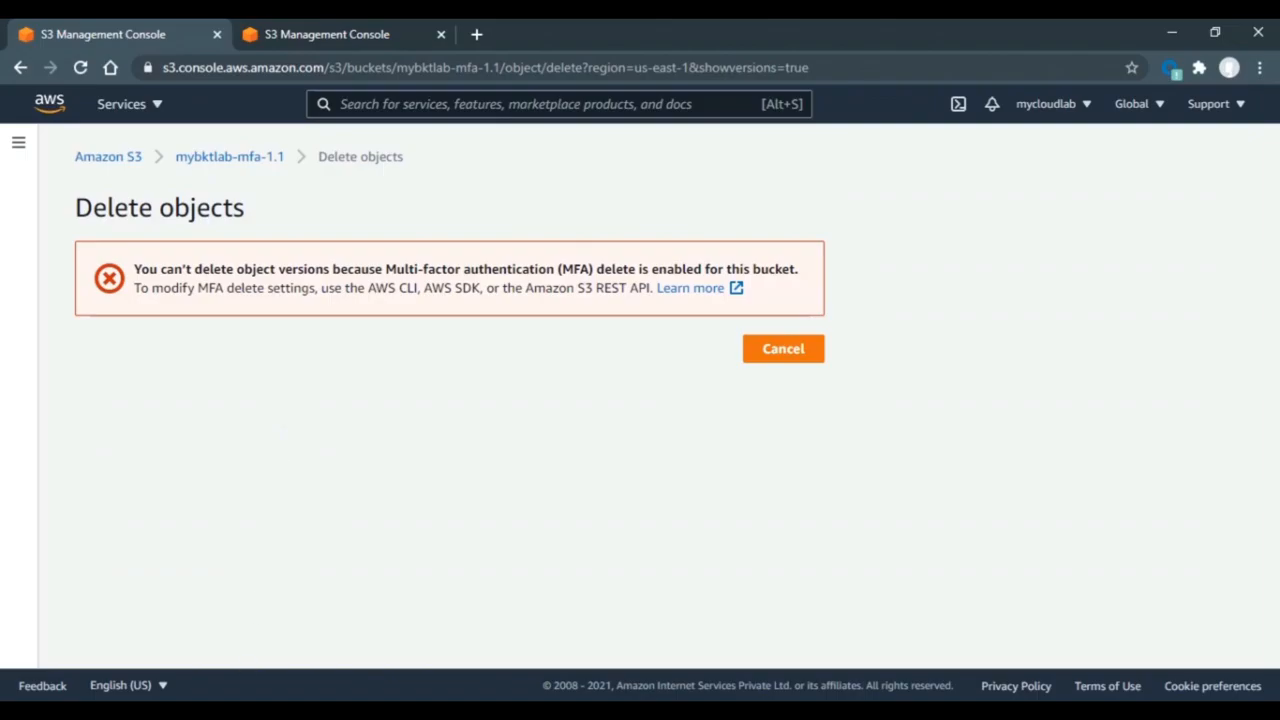
key(alt+Tab)
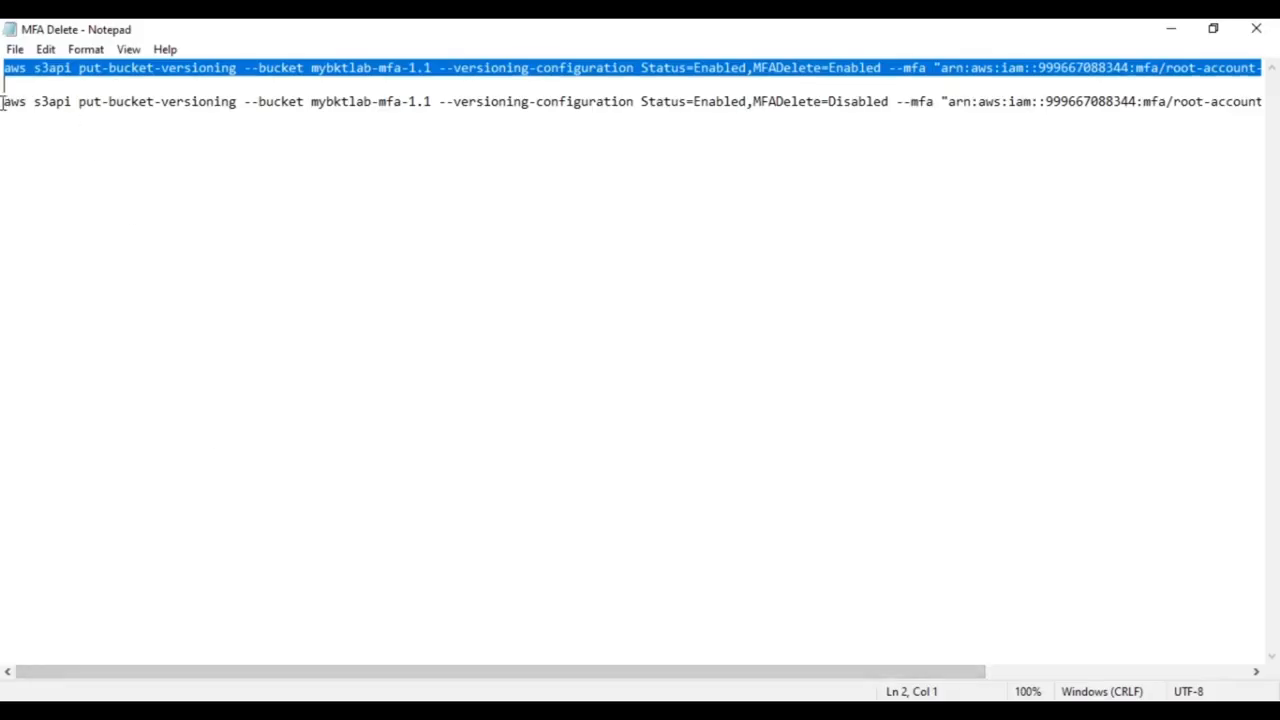
- Run the MFADelete=Disabled put-bucket-versioning command with a fresh token code, then return to the browser
drag(3, 102, 1211, 167)
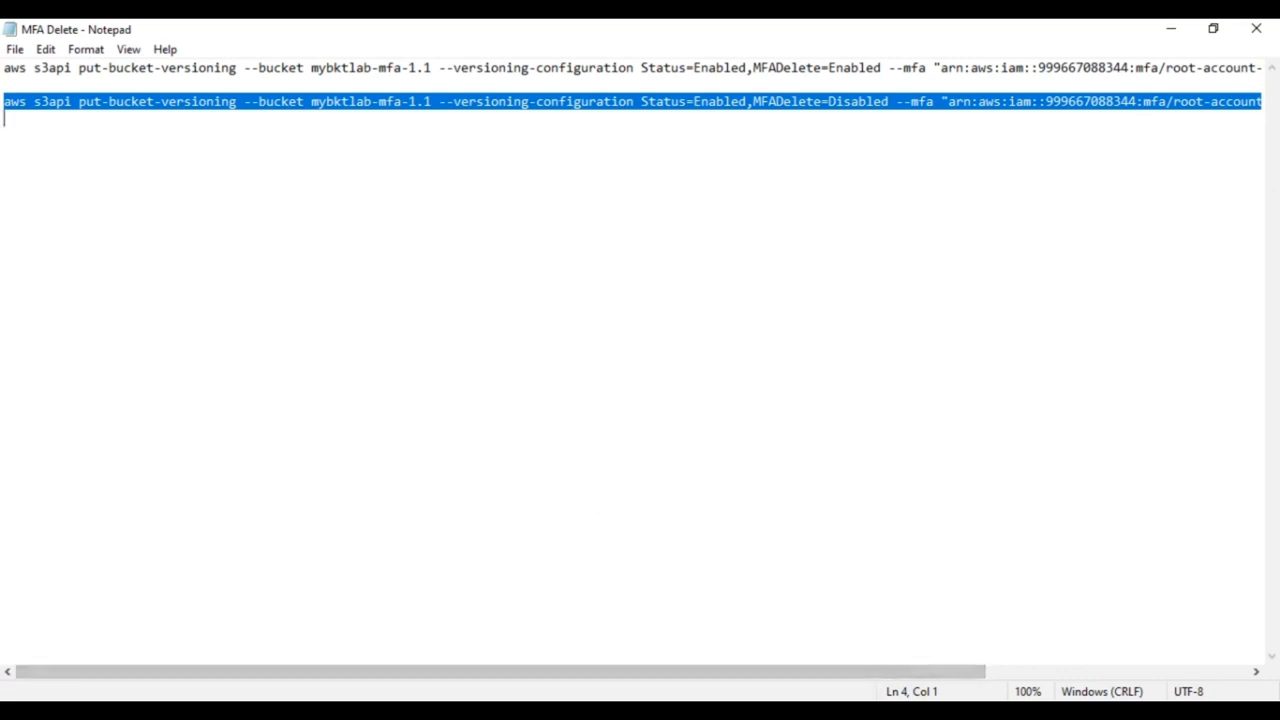
key(alt+Tab)
click(248, 565)
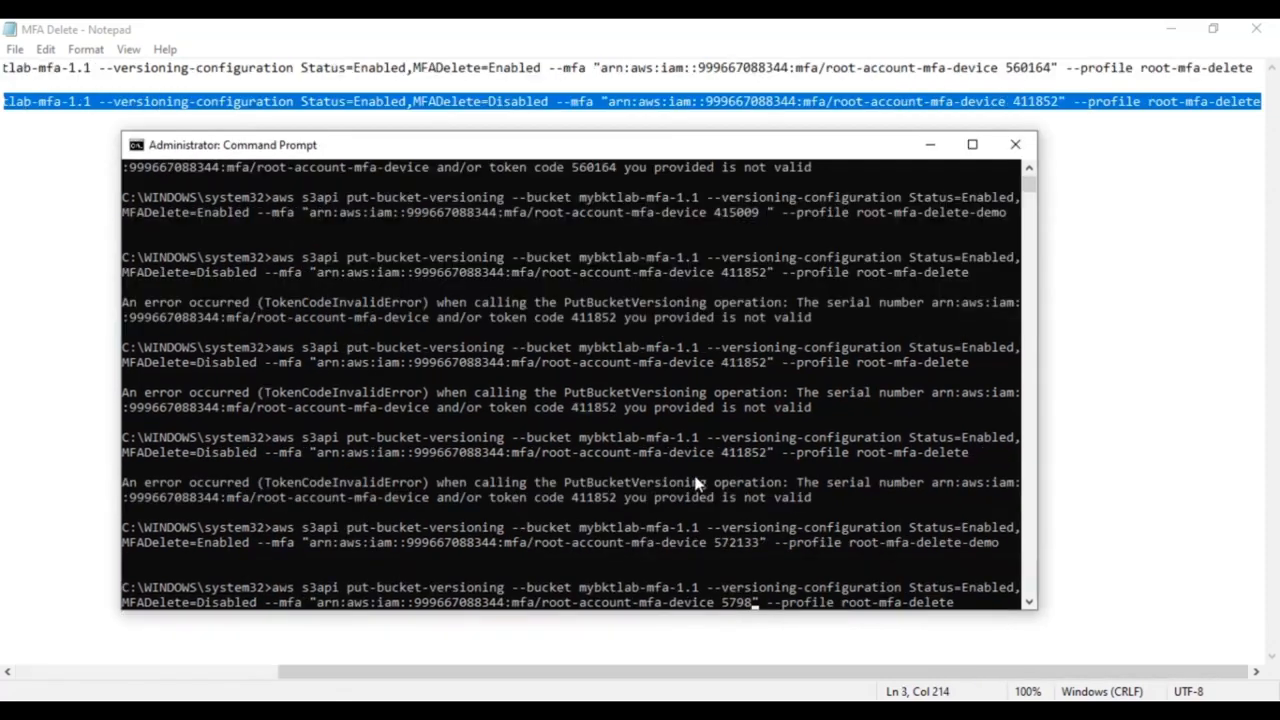
text(23" --profile root-mfa-delete)
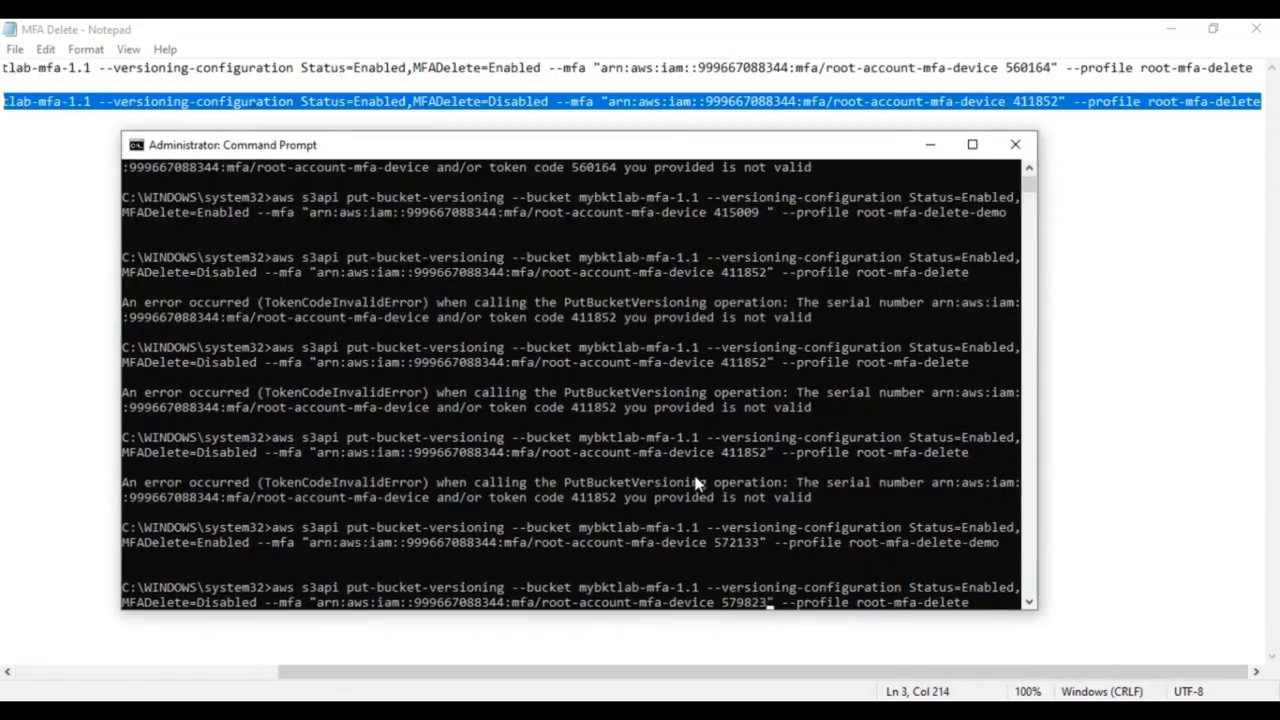
key(Return)
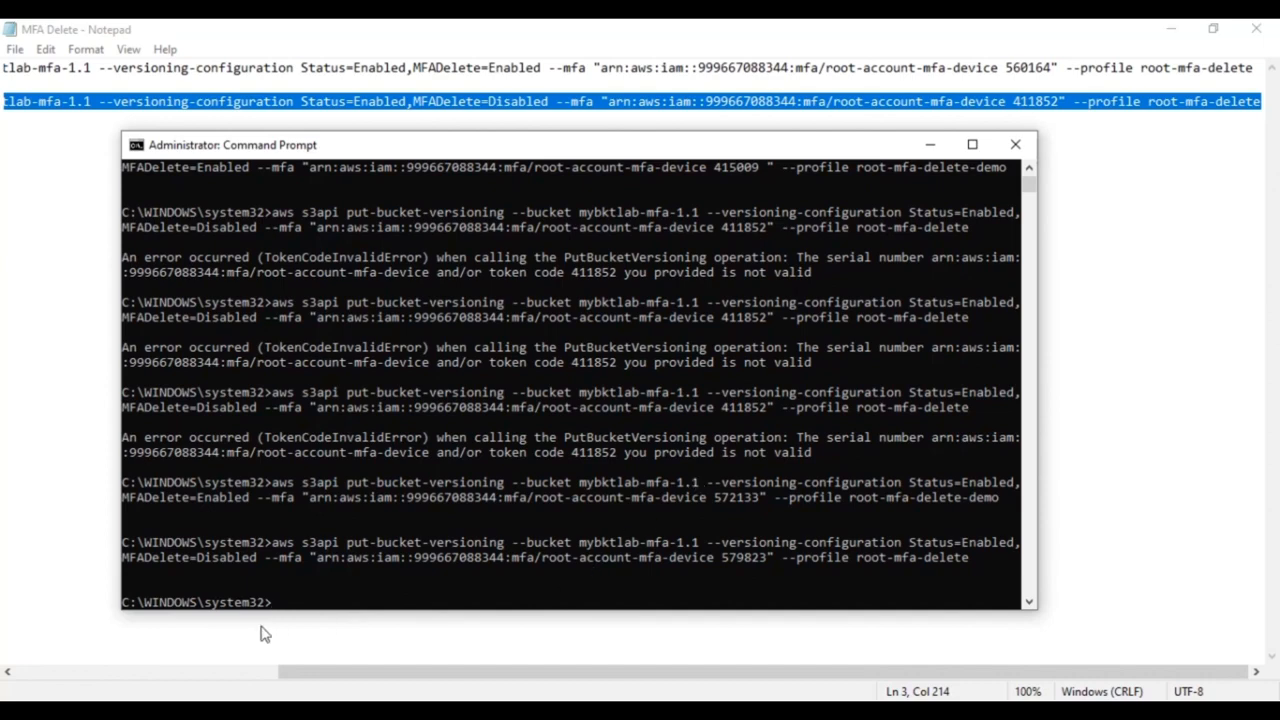
click(226, 711)
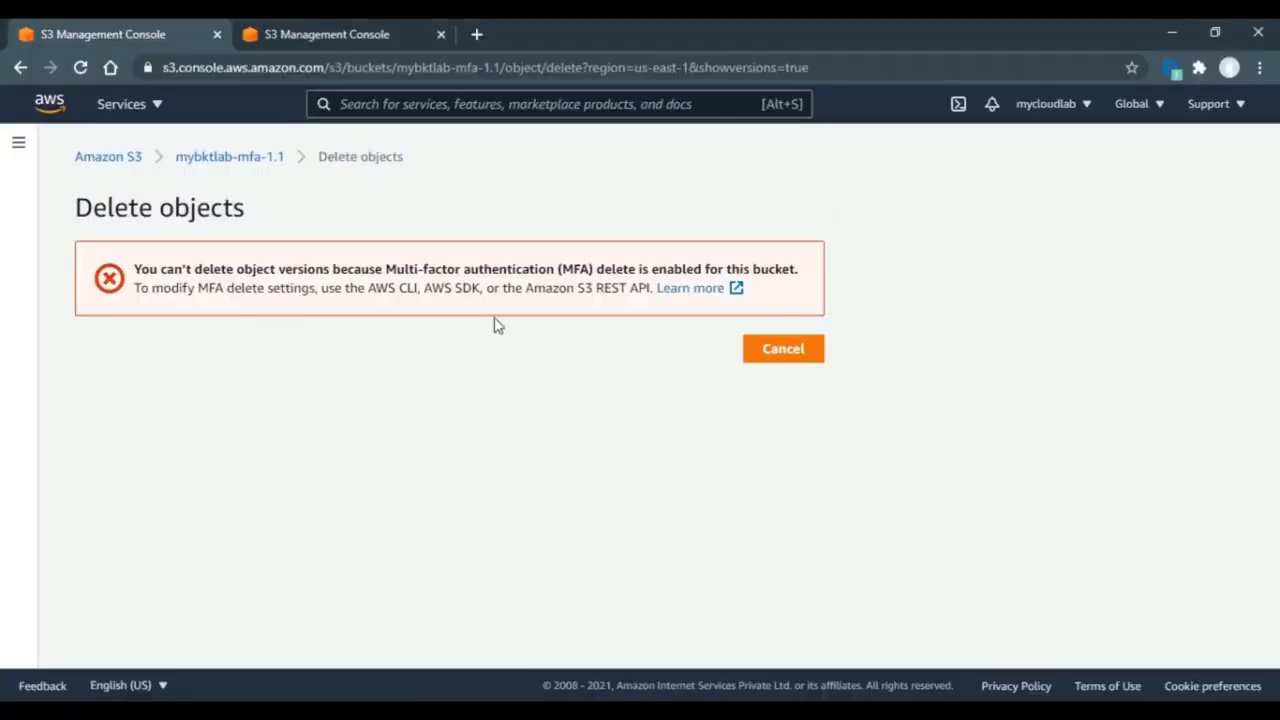
- Cancel the blocked delete and check the Properties tab shows MFA delete Disabled
click(783, 349)
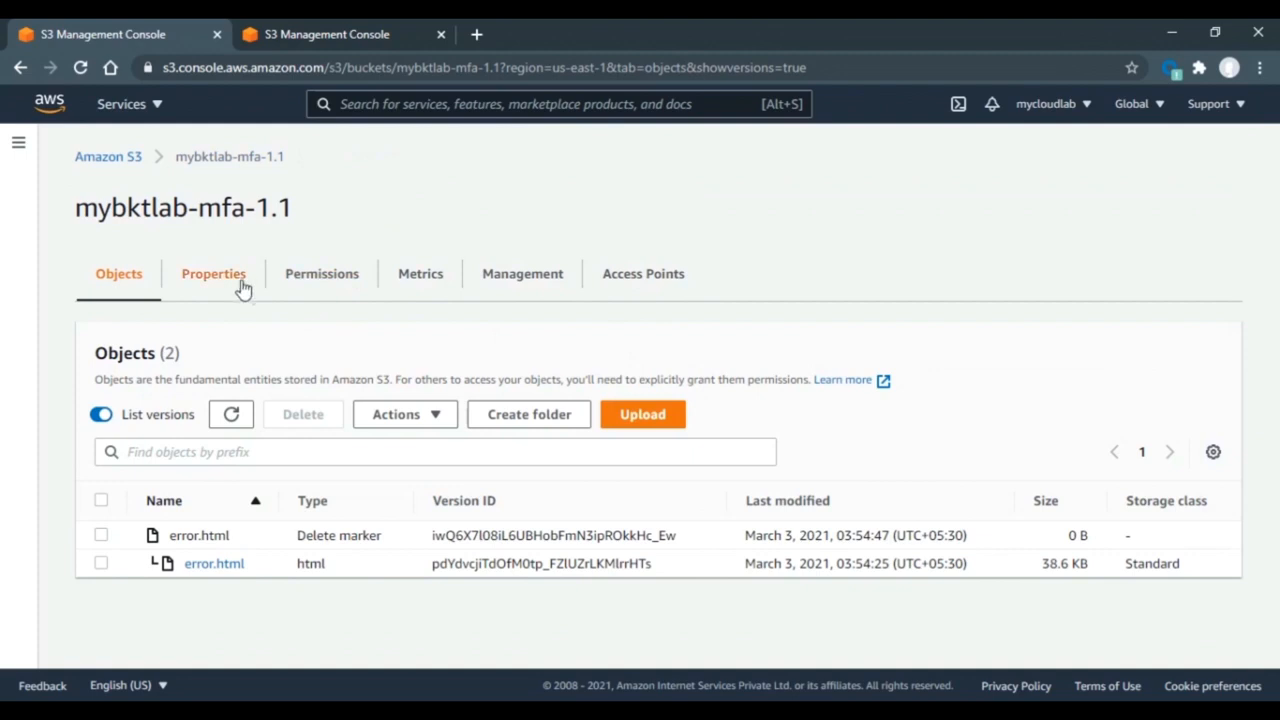
click(225, 284)
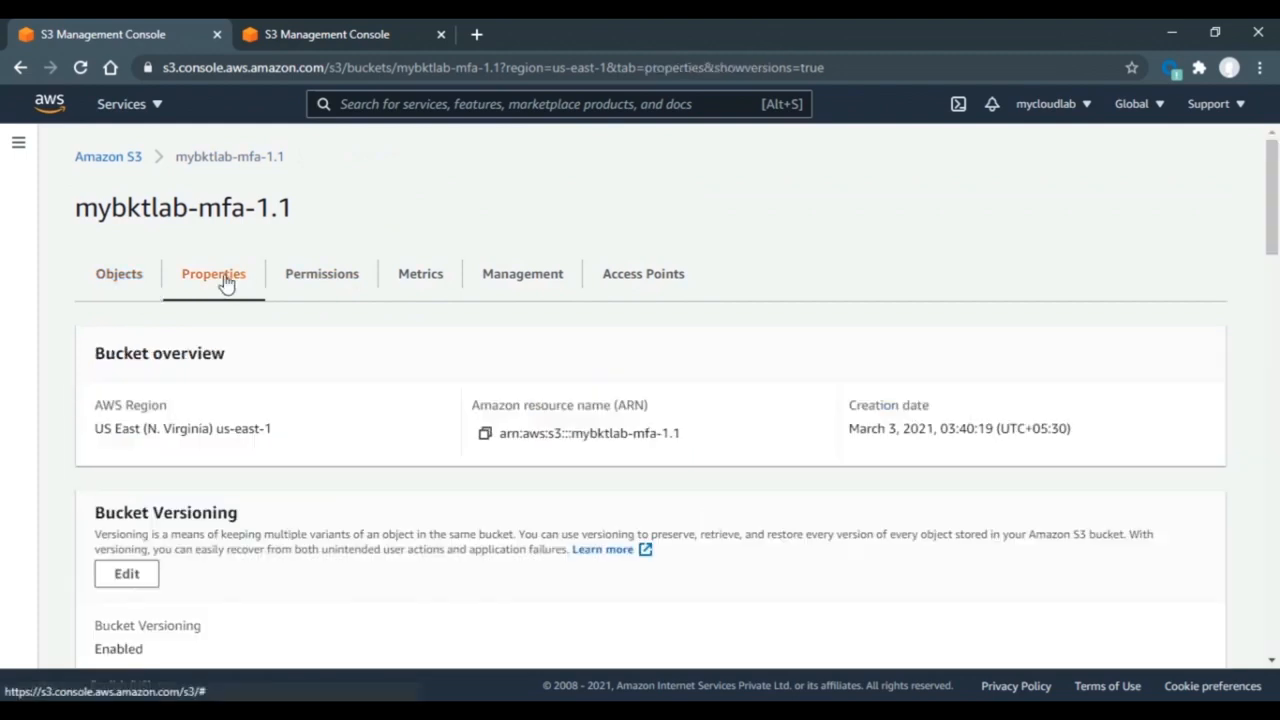
drag(1272, 215, 1272, 260)
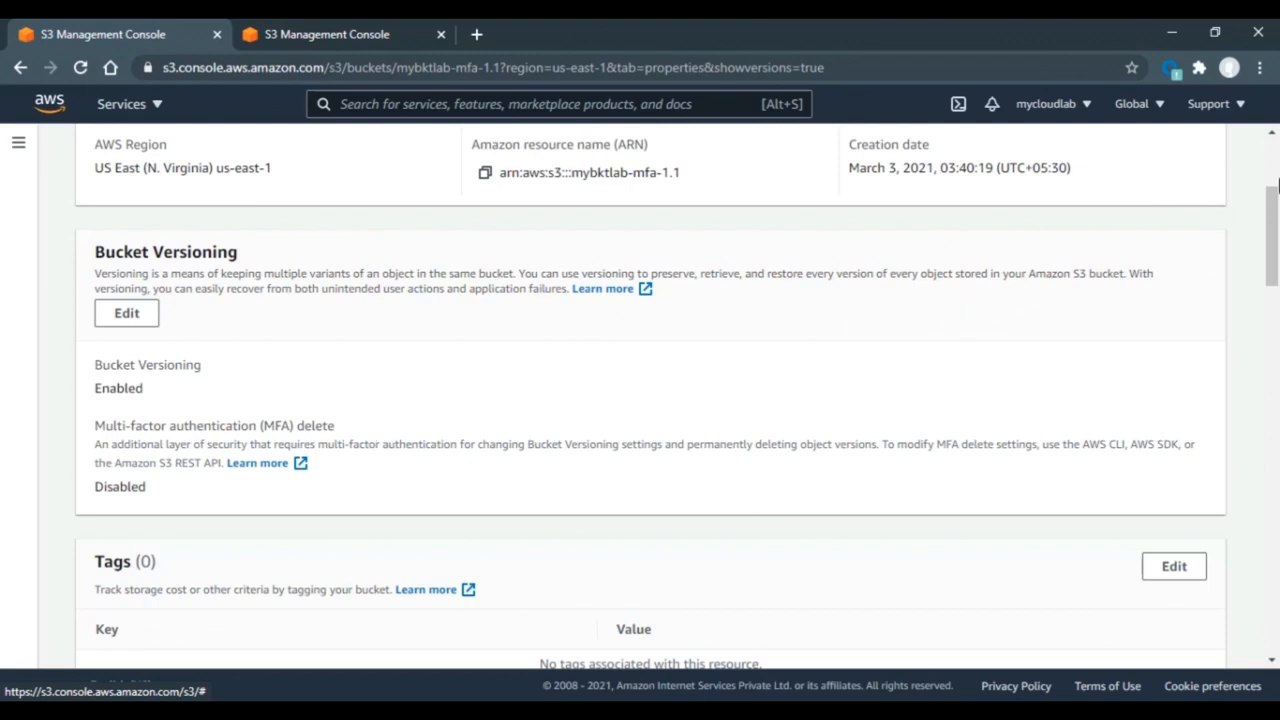
scroll(700, 240, up, 3)
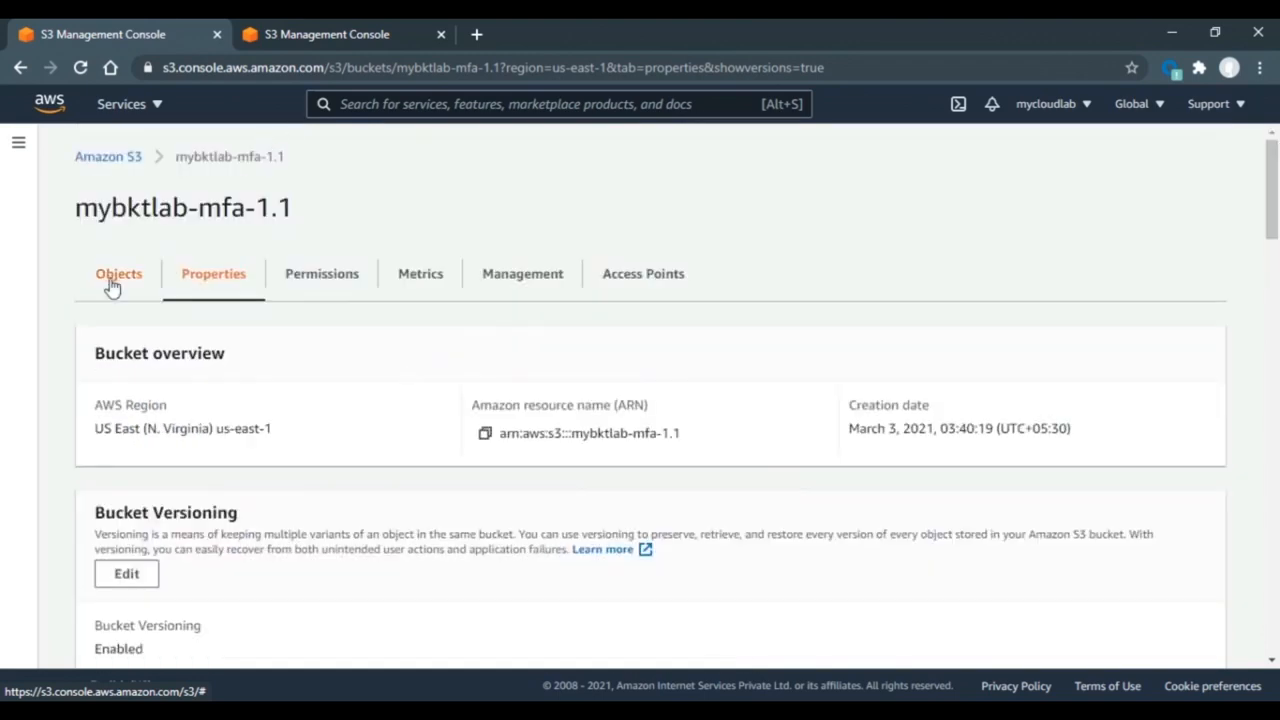
- Select the older 38.6 KB error.html version in the Objects tab for deletion
click(112, 287)
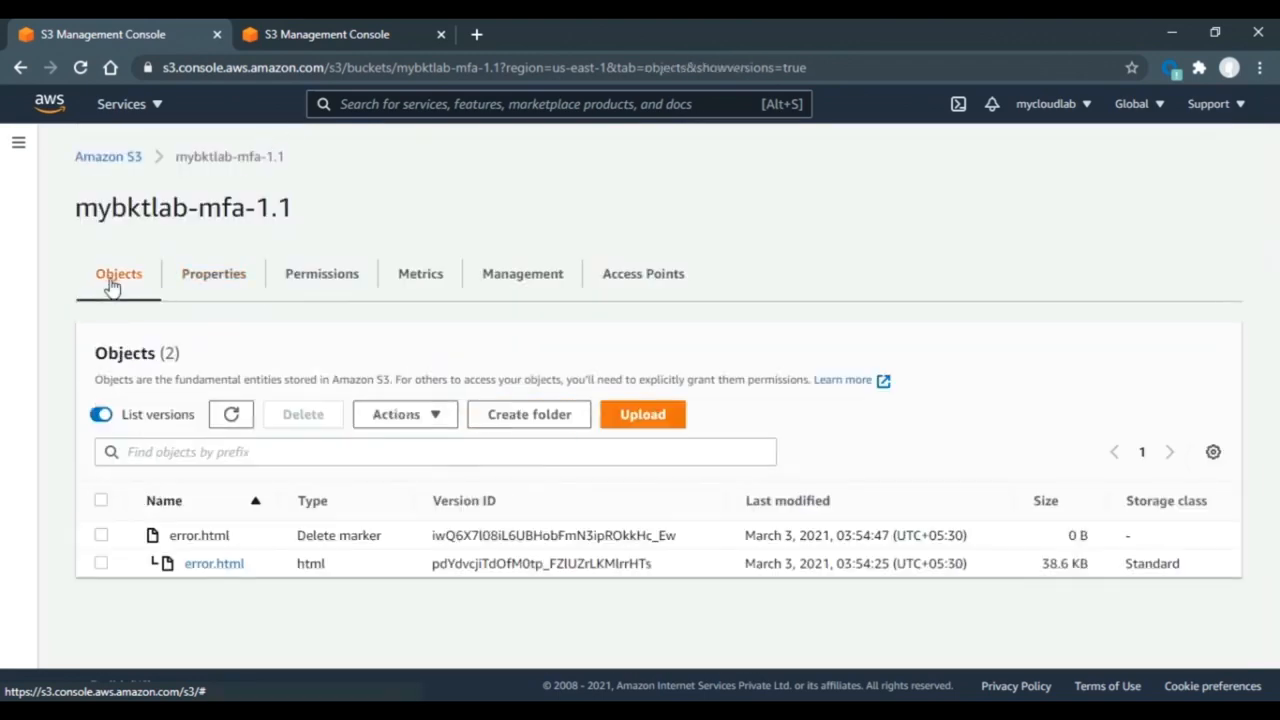
click(101, 564)
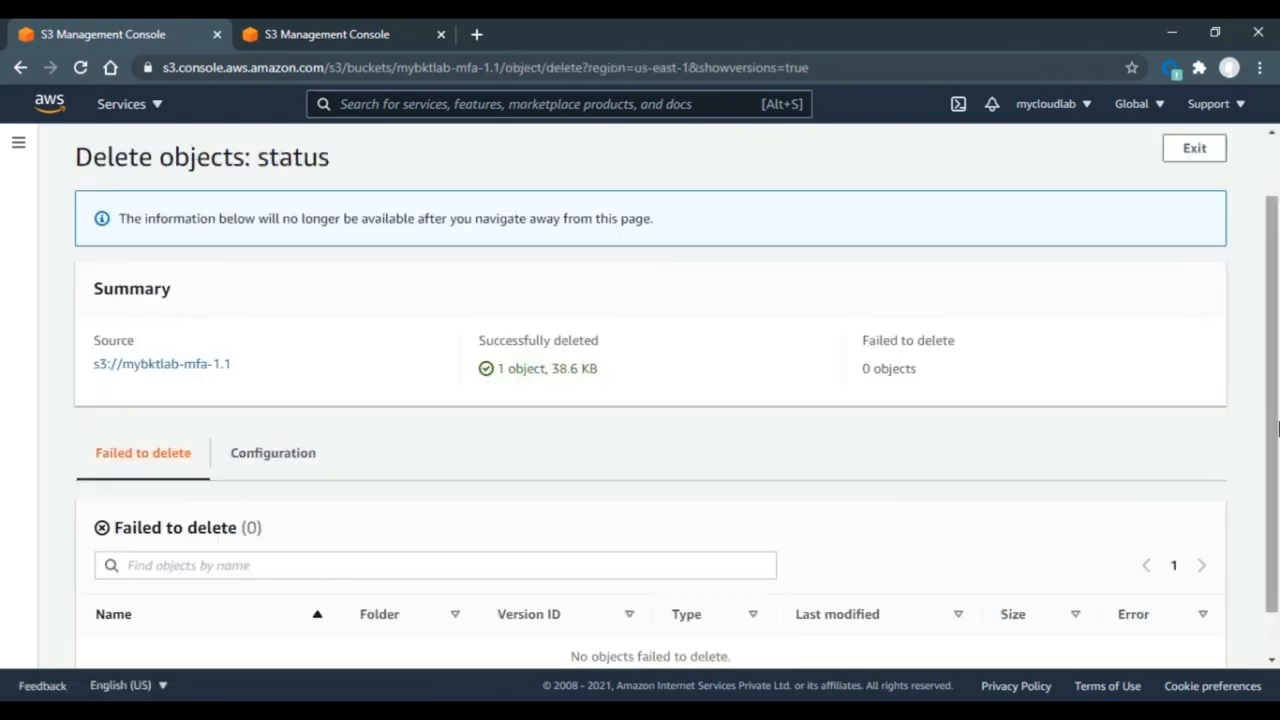
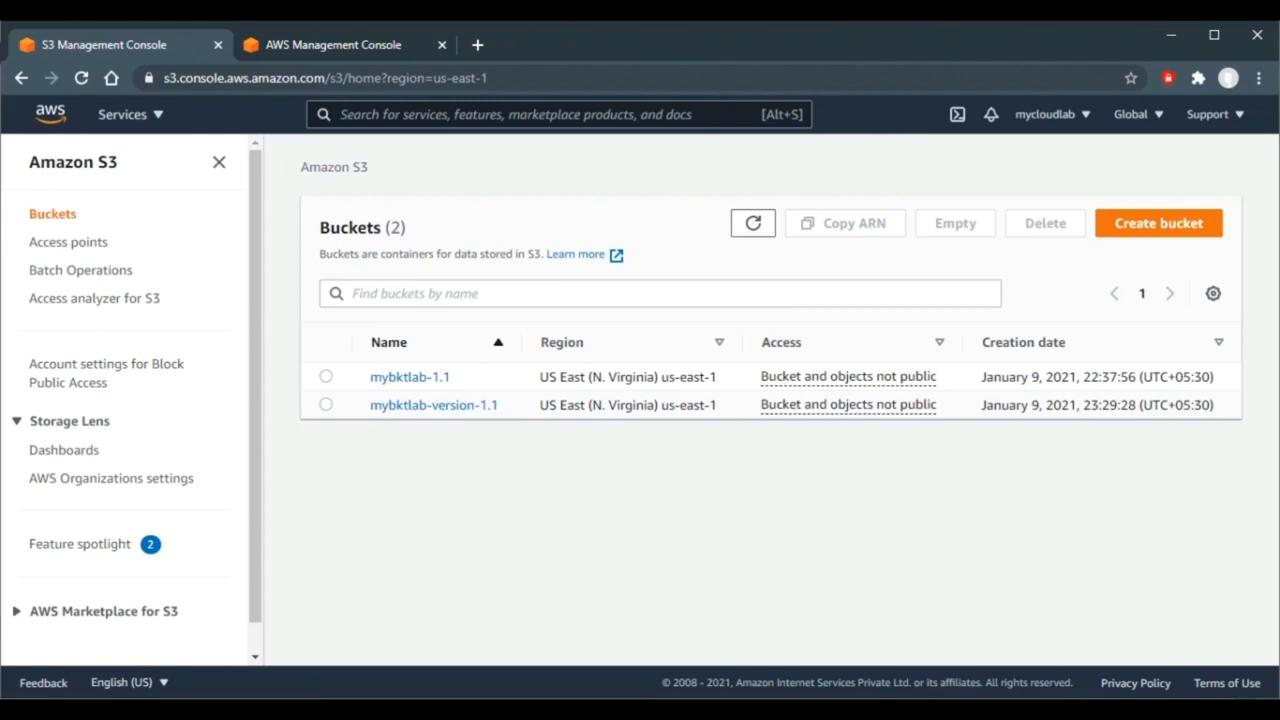
- Start creating a new S3 bucket from the Buckets list
click(1130, 230)
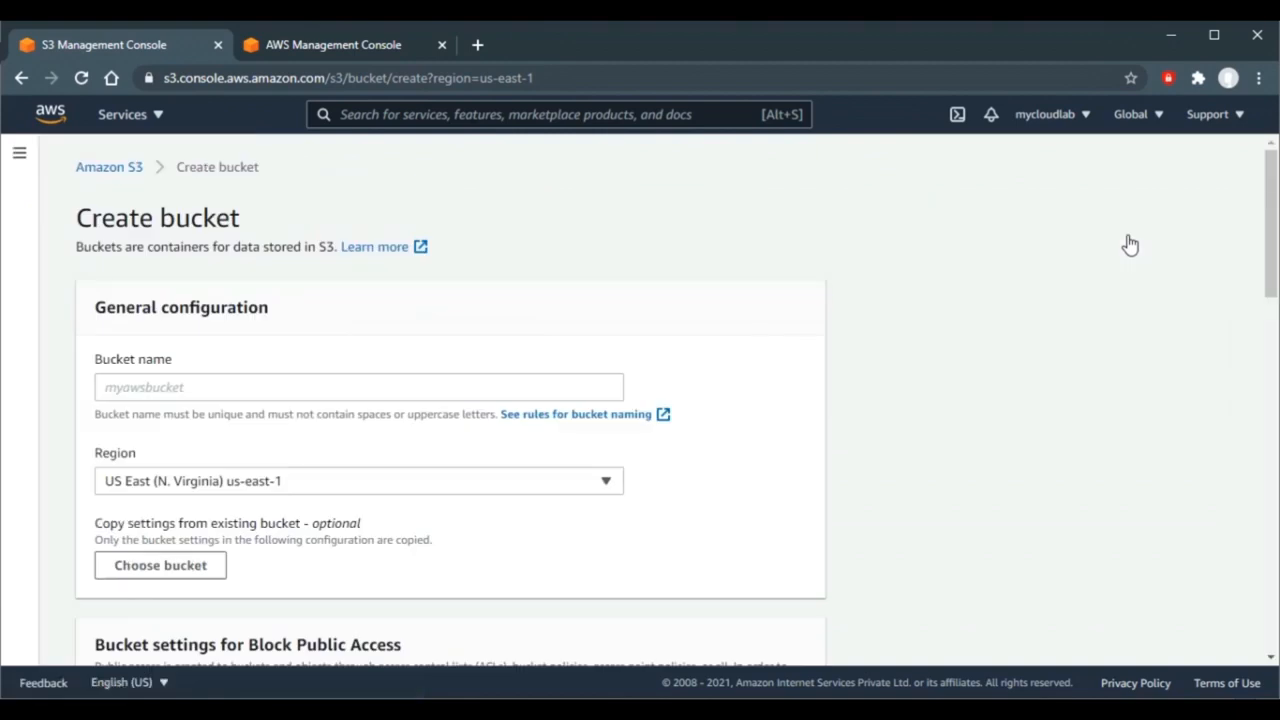
- Create bucket mybktlab-replicate-1.1 in us-east-1, then open the mybktlab-1.1 bucket
scroll(1130, 245, down, 15)
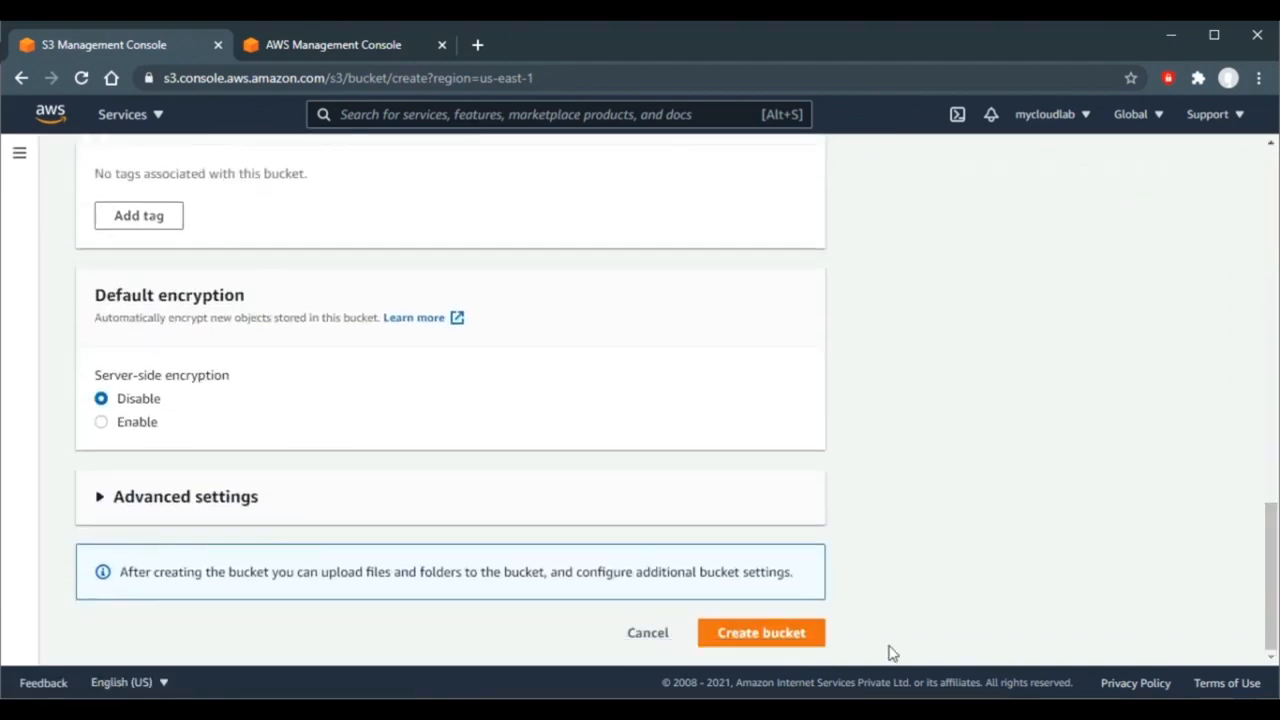
click(800, 640)
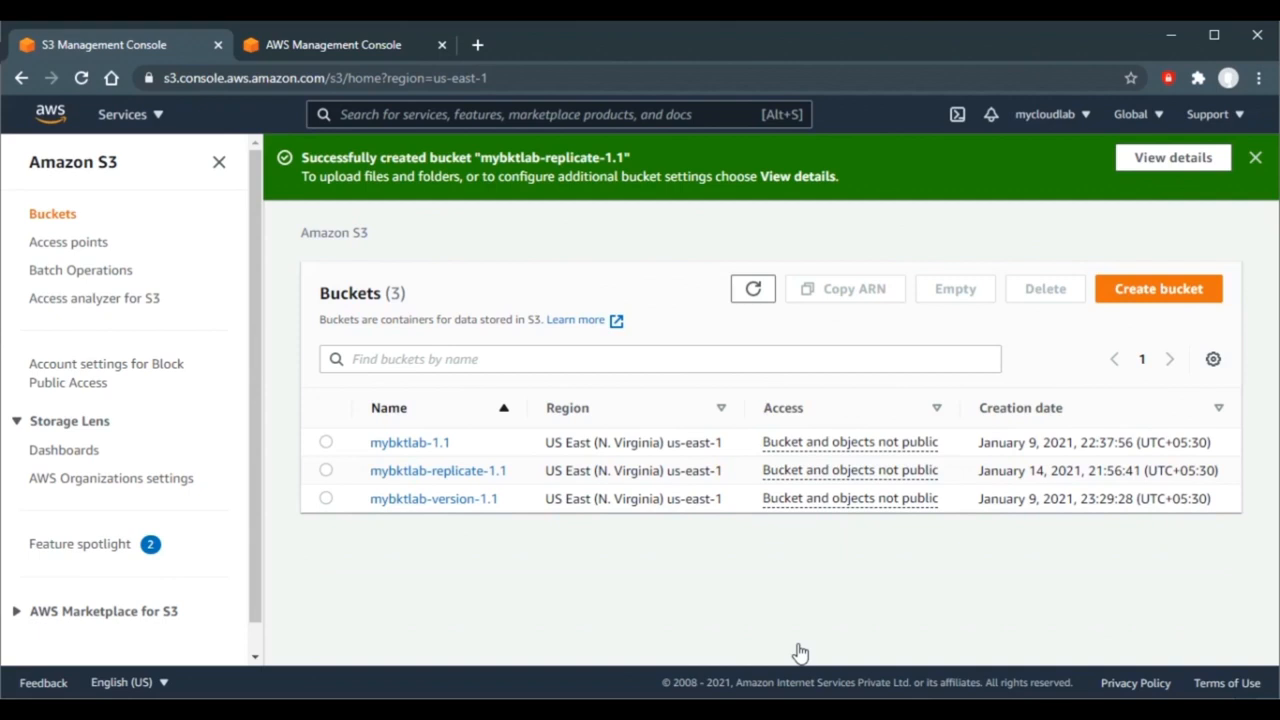
click(418, 448)
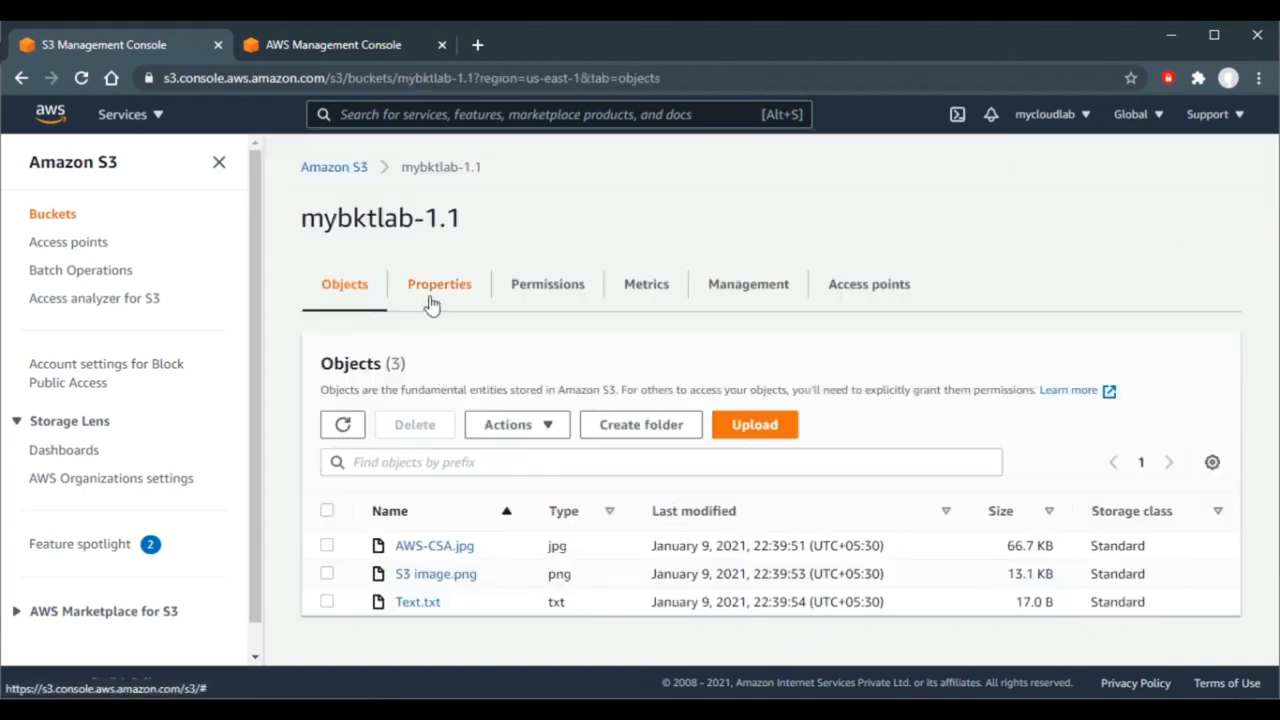
- Enable Bucket Versioning on mybktlab-1.1 and return to the list of buckets
click(432, 303)
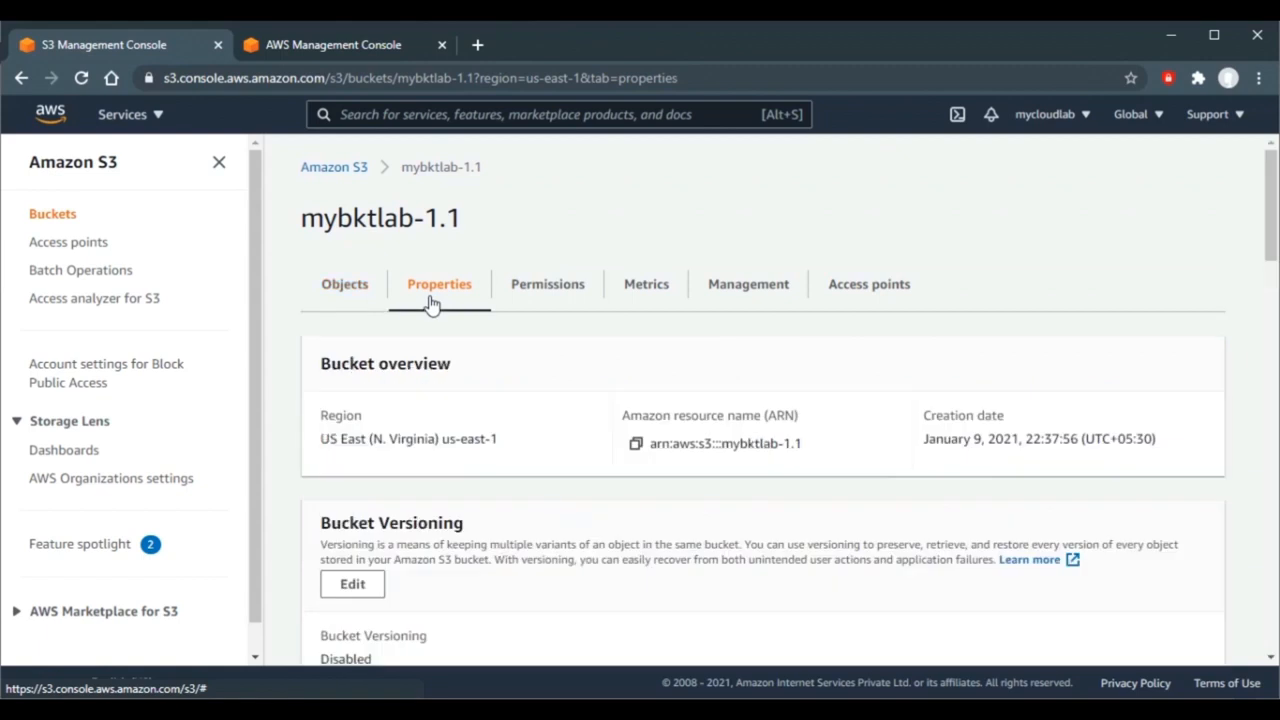
scroll(1274, 216, down, 2)
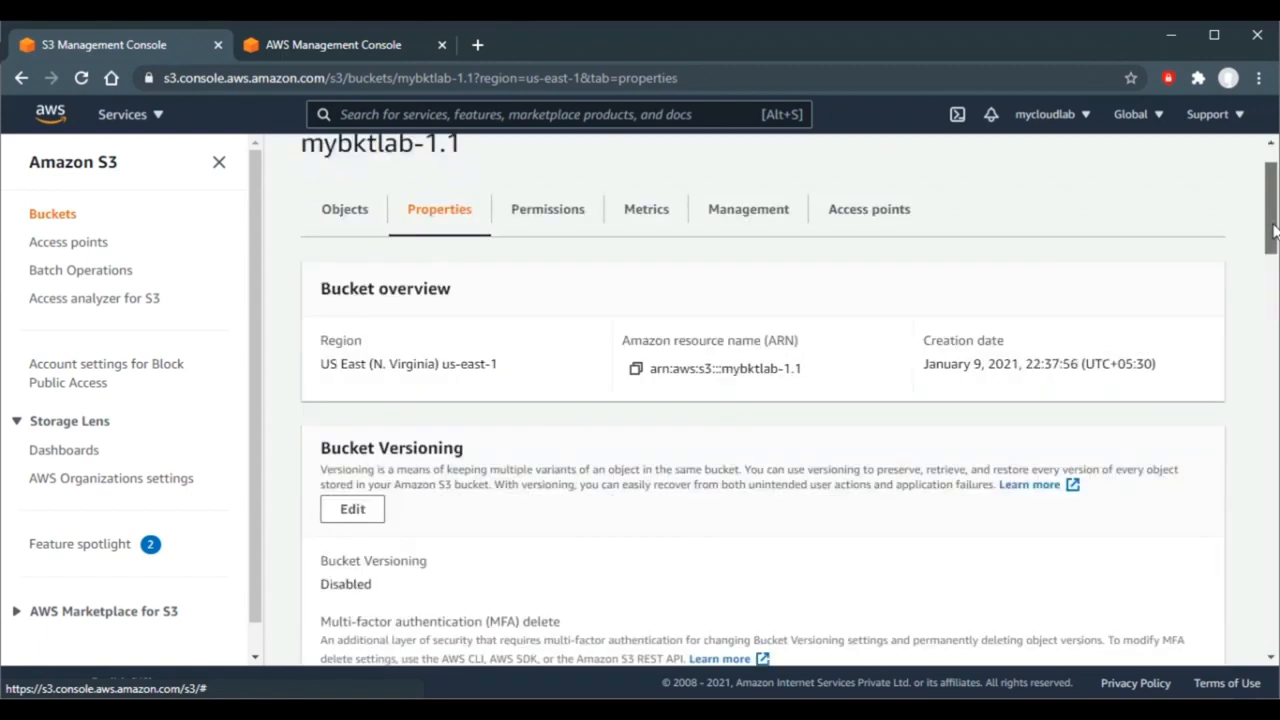
scroll(1272, 216, down, 2)
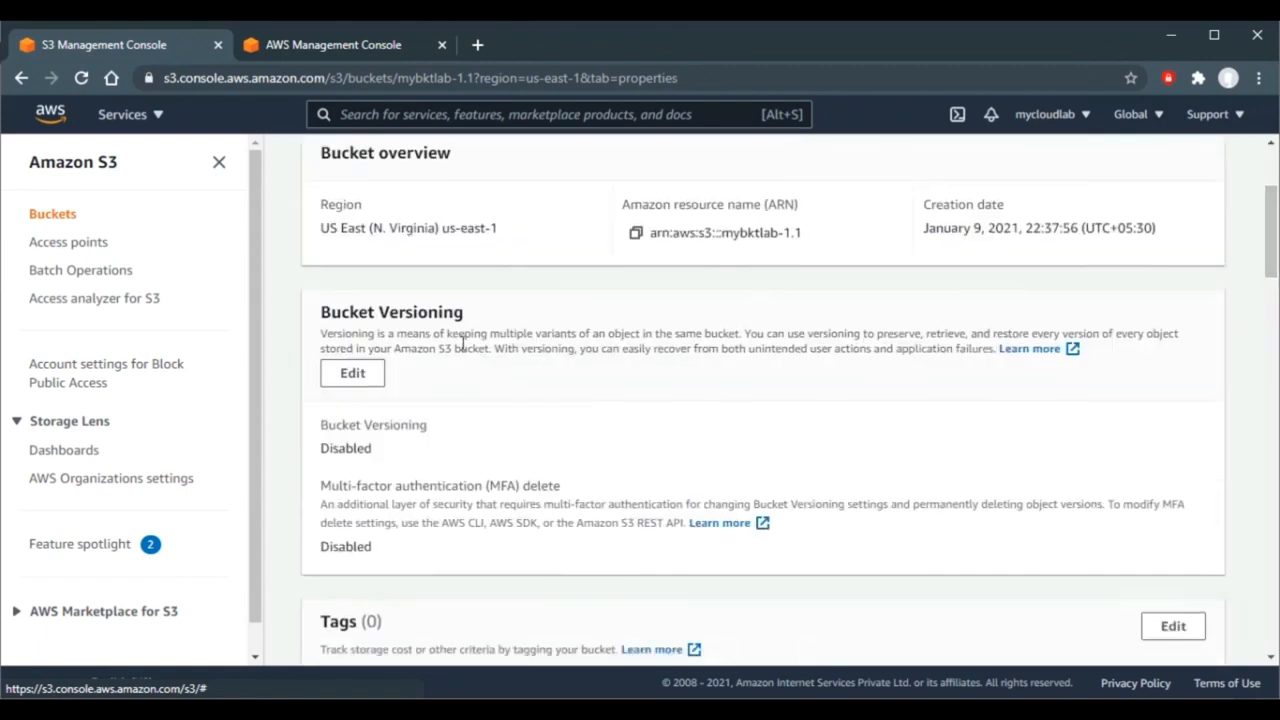
click(331, 384)
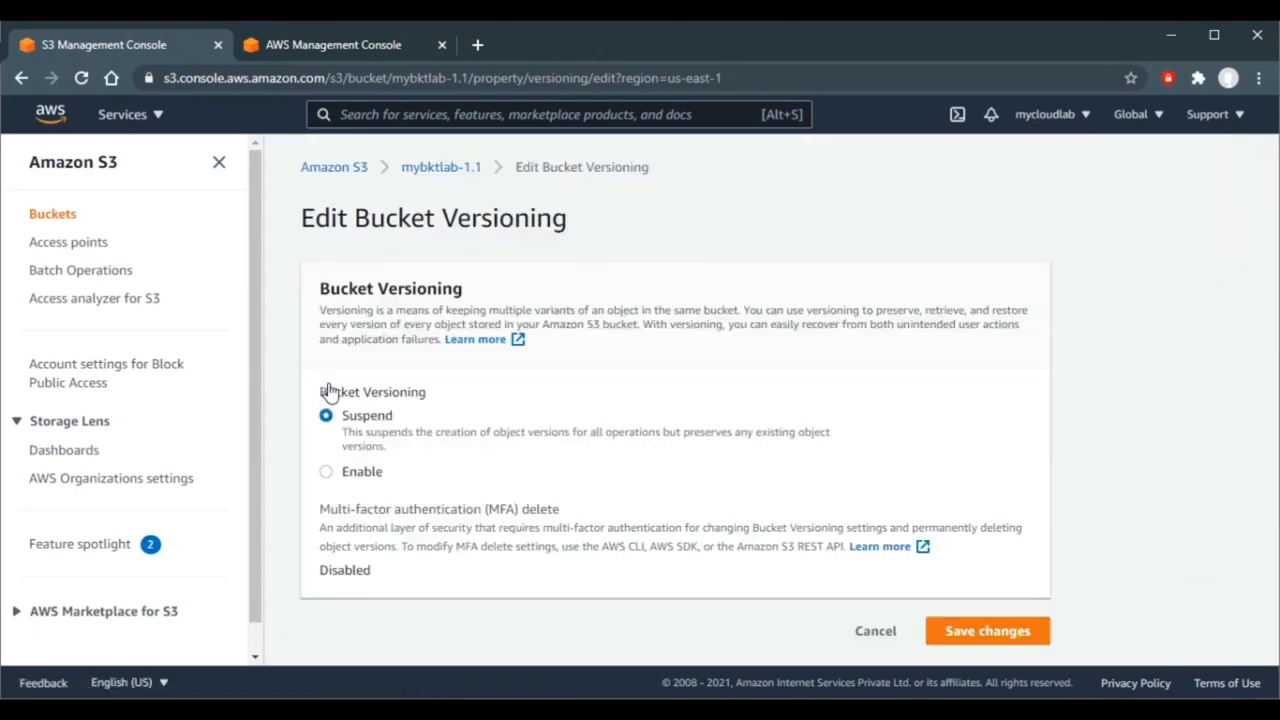
click(328, 478)
drag(1277, 416, 1275, 449)
scroll(1272, 455, down, 2)
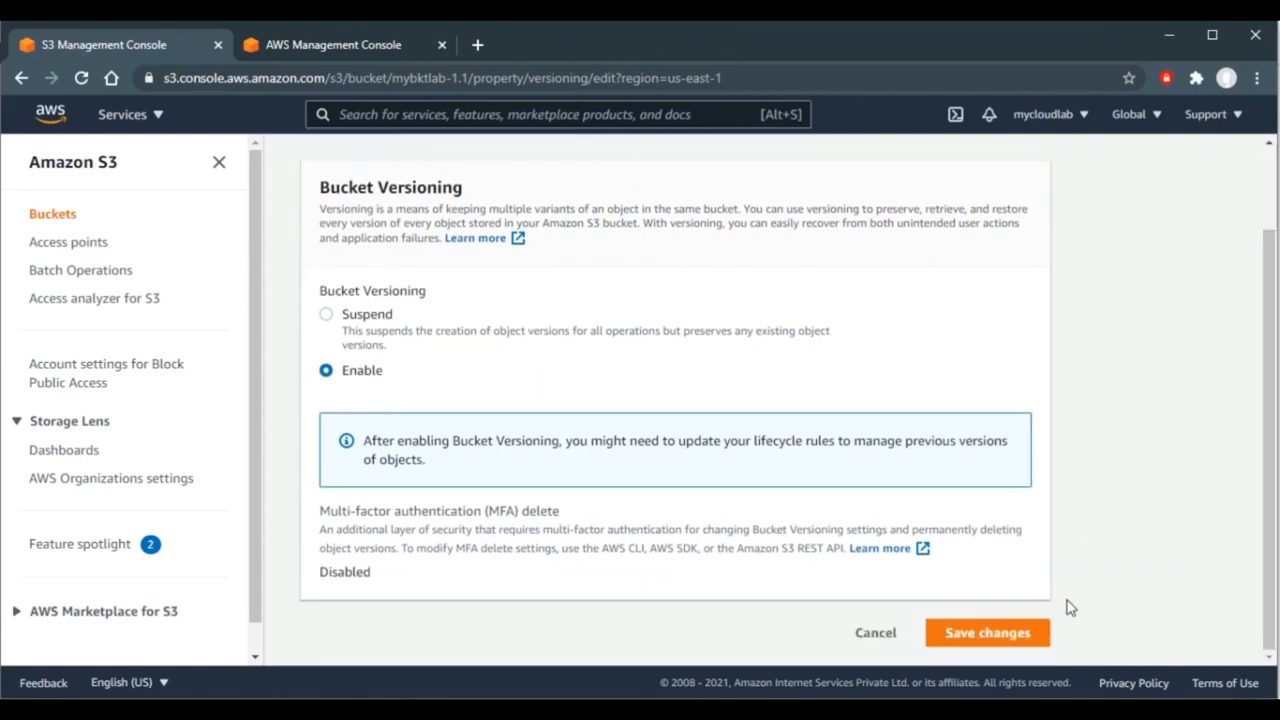
click(1006, 634)
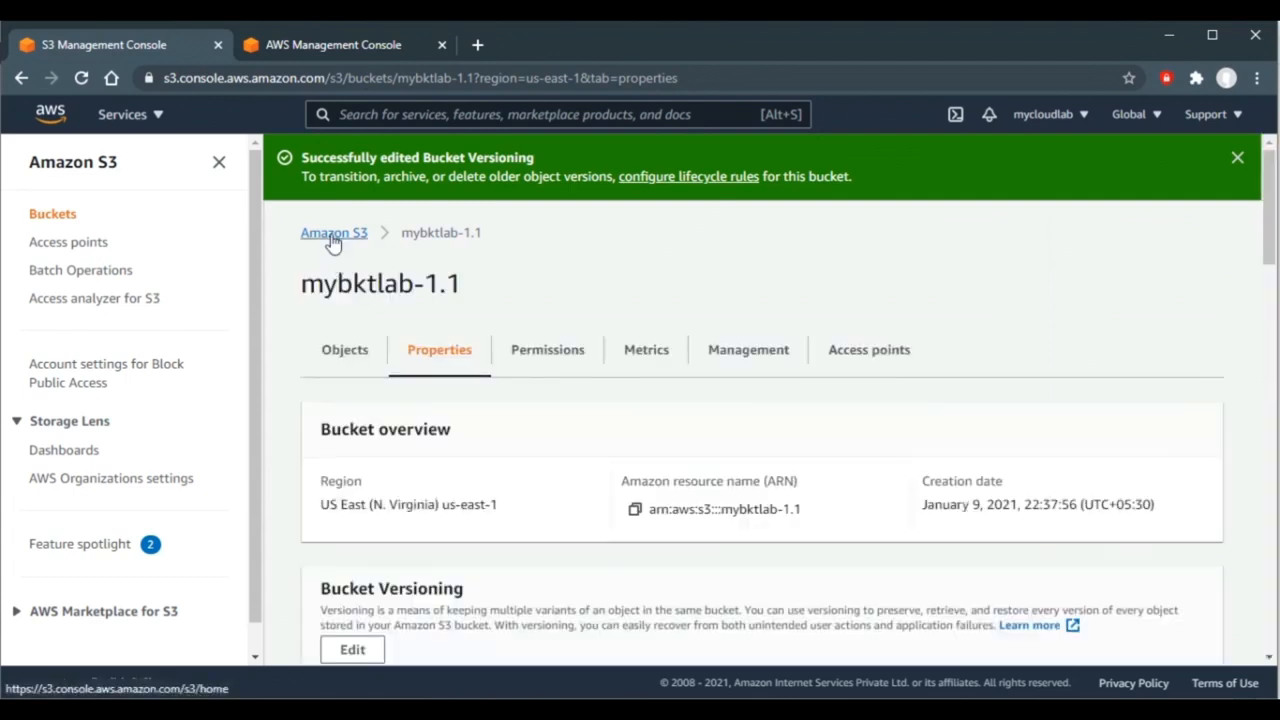
click(333, 233)
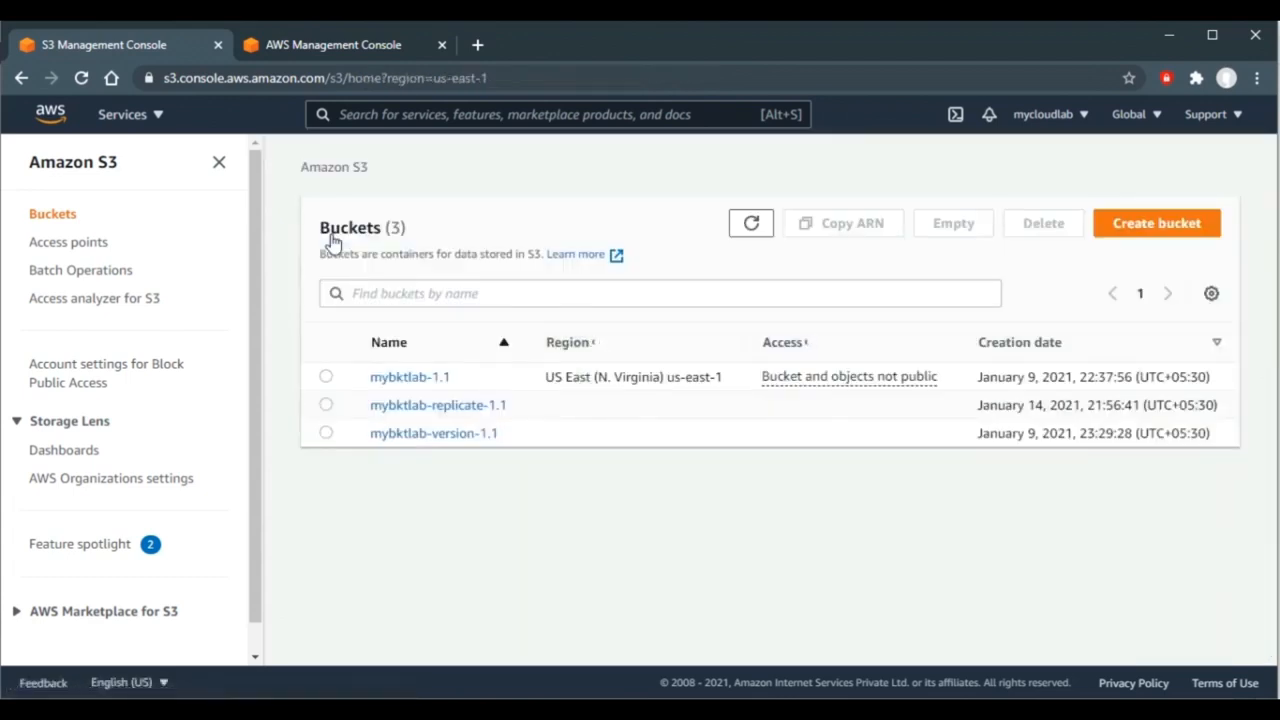
- Enable Bucket Versioning on mybktlab-replicate-1.1, then reopen the mybktlab-1.1 bucket
click(446, 410)
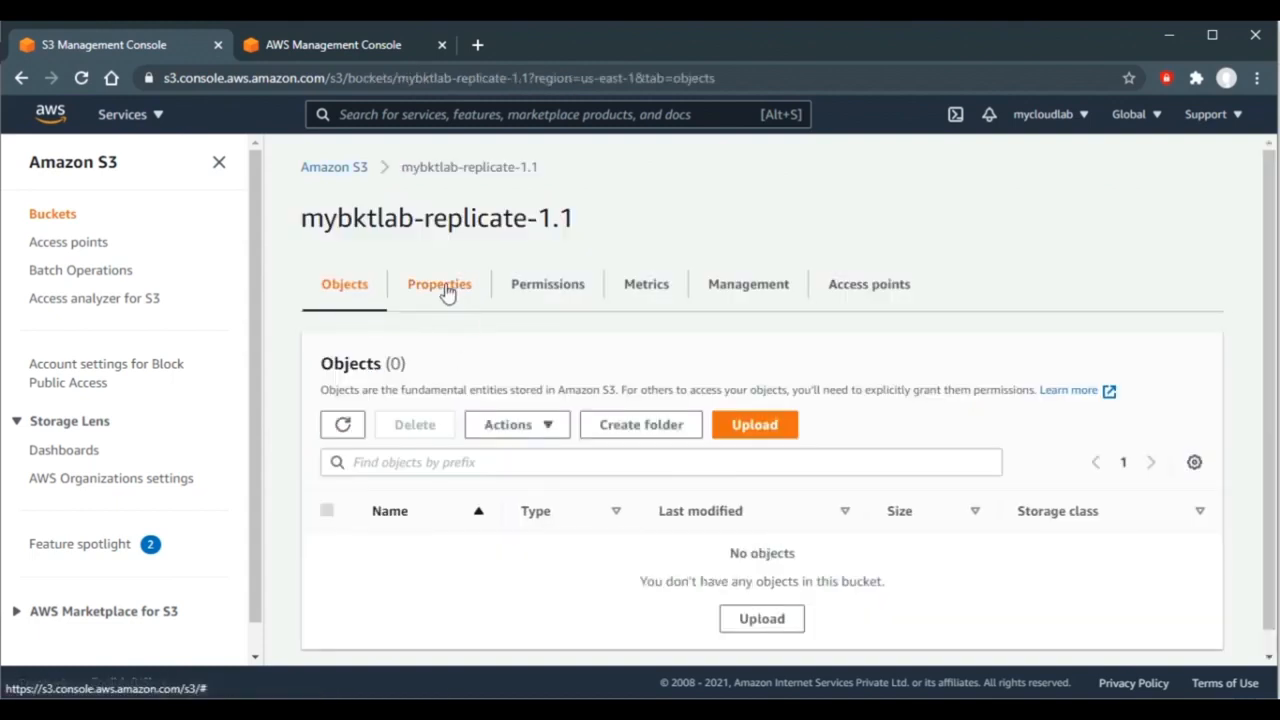
click(446, 290)
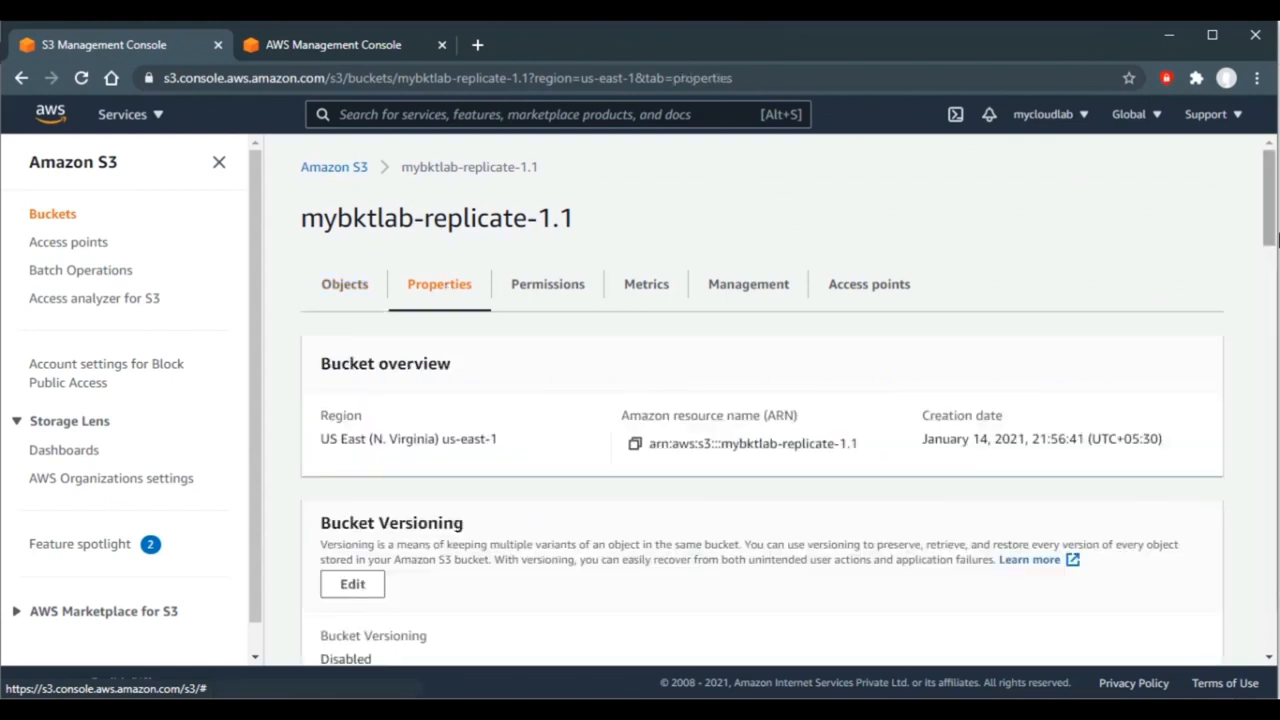
drag(1272, 208, 1272, 222)
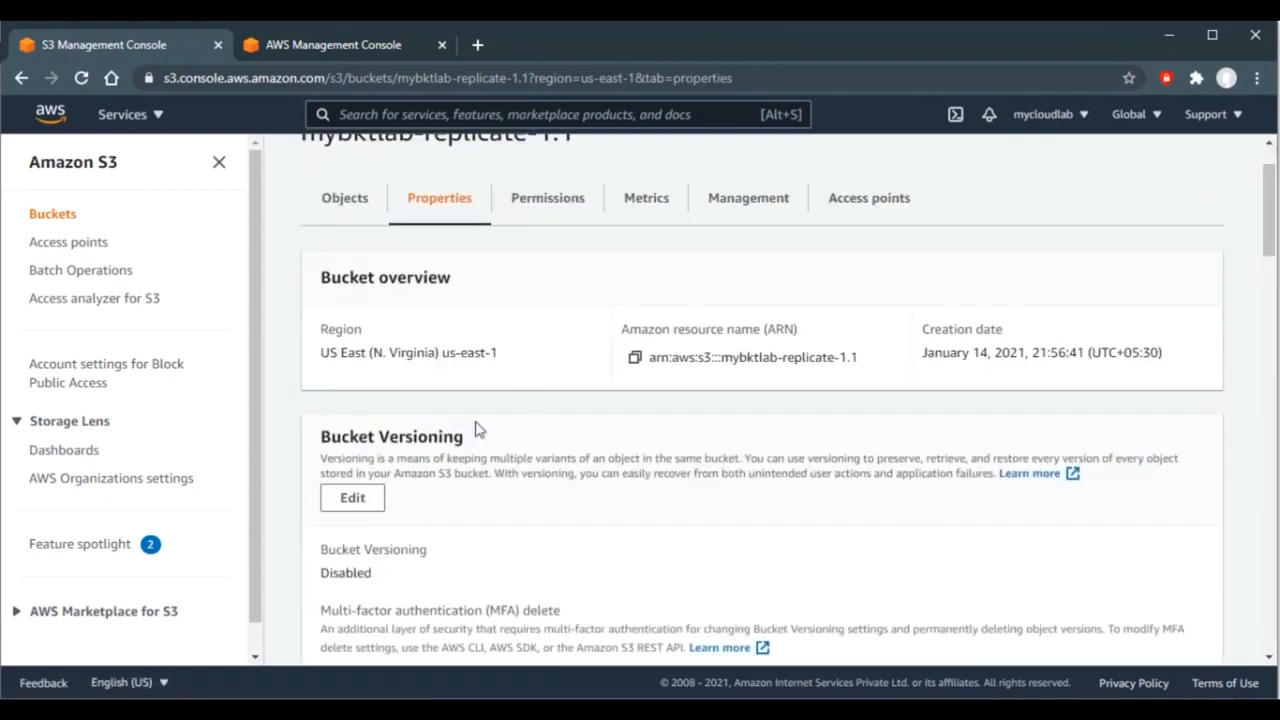
click(352, 499)
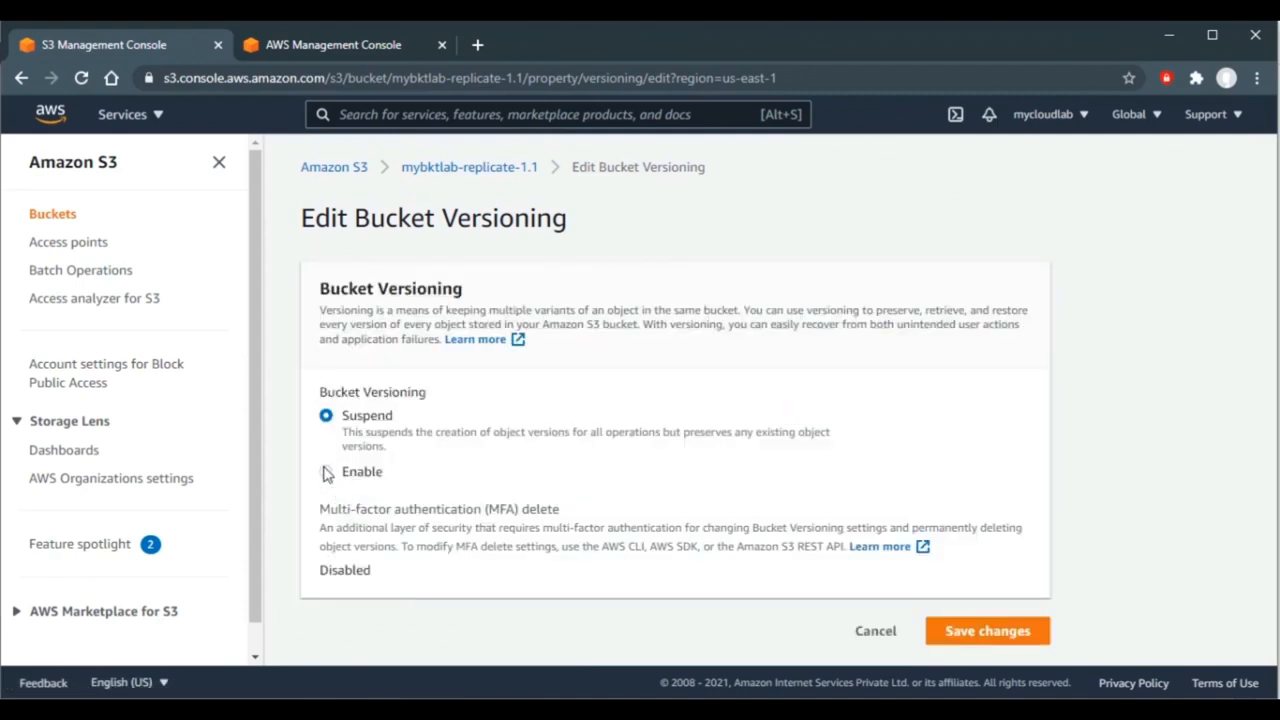
click(327, 472)
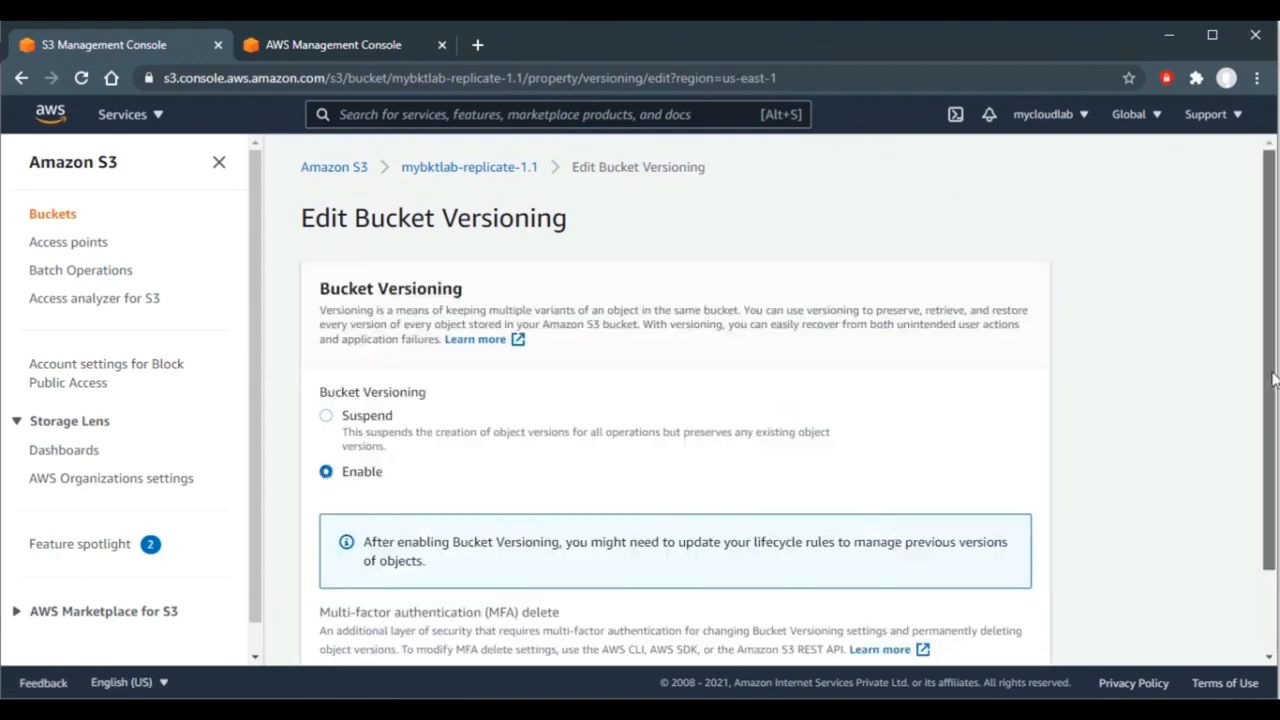
scroll(1200, 537, down, 1)
click(975, 637)
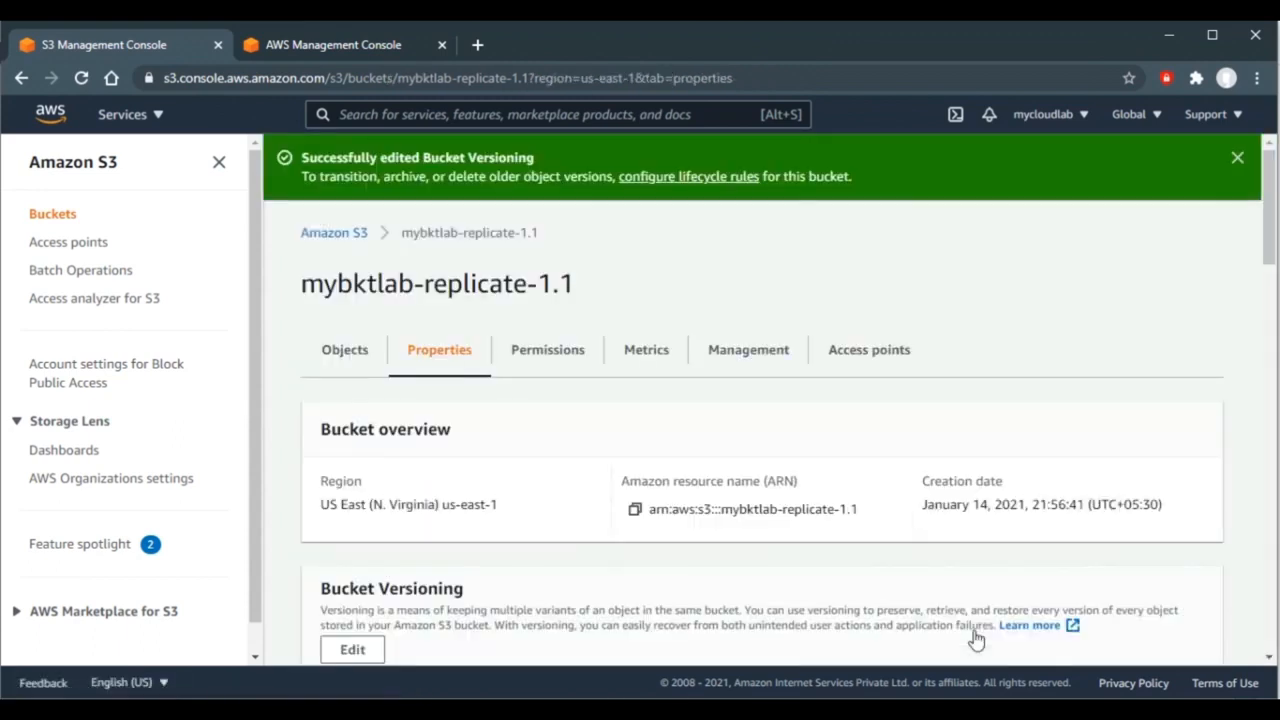
click(337, 238)
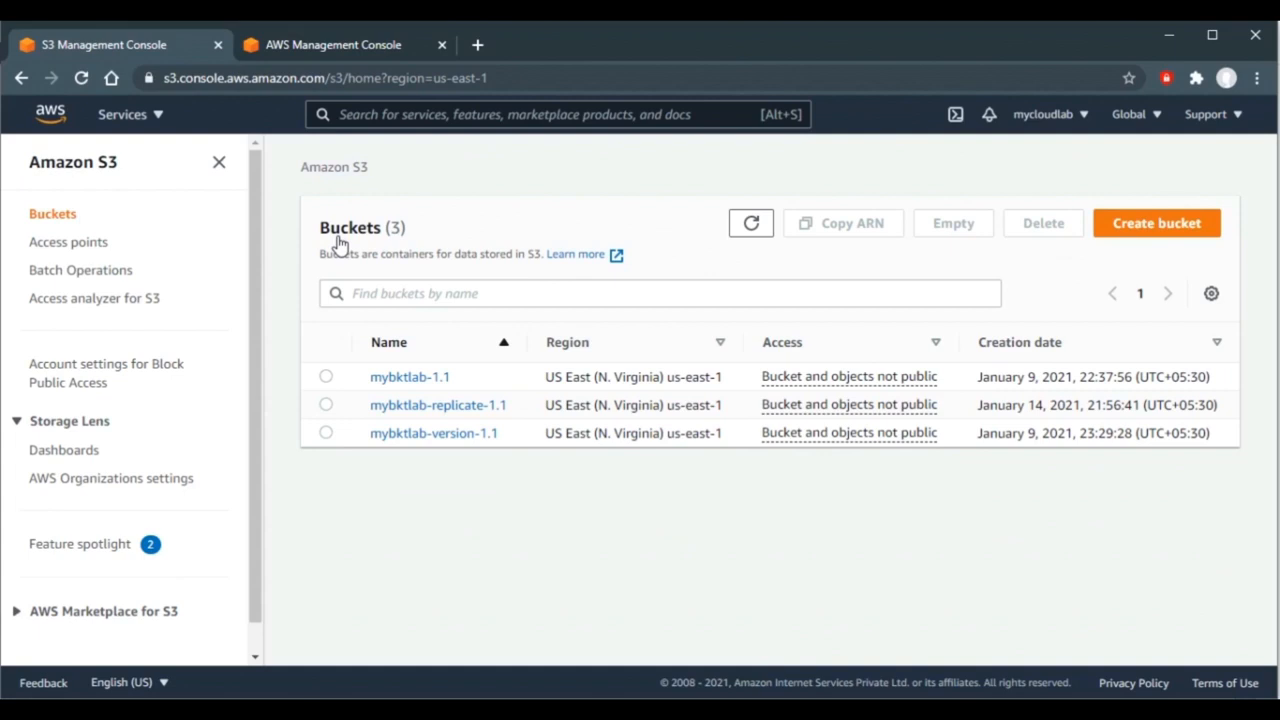
click(409, 378)
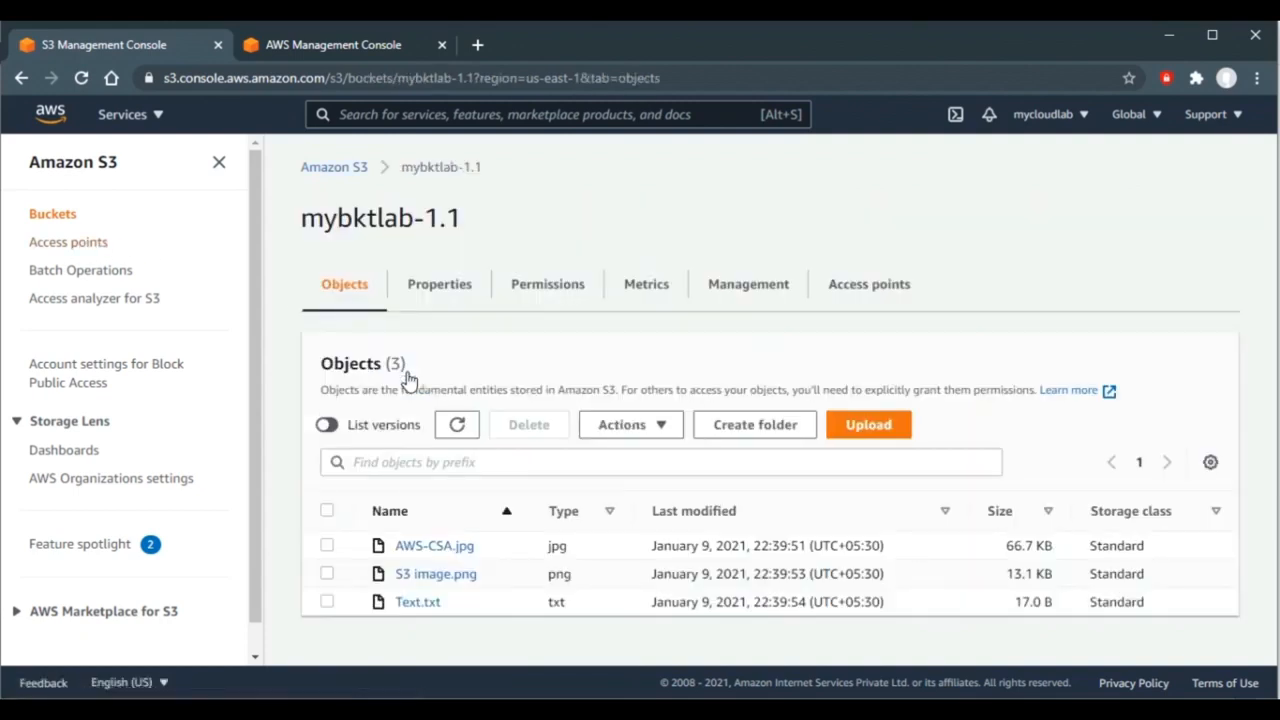
- Start a new replication rule named mydatareplication for mybktlab-1.1
click(764, 288)
drag(1268, 313, 1268, 443)
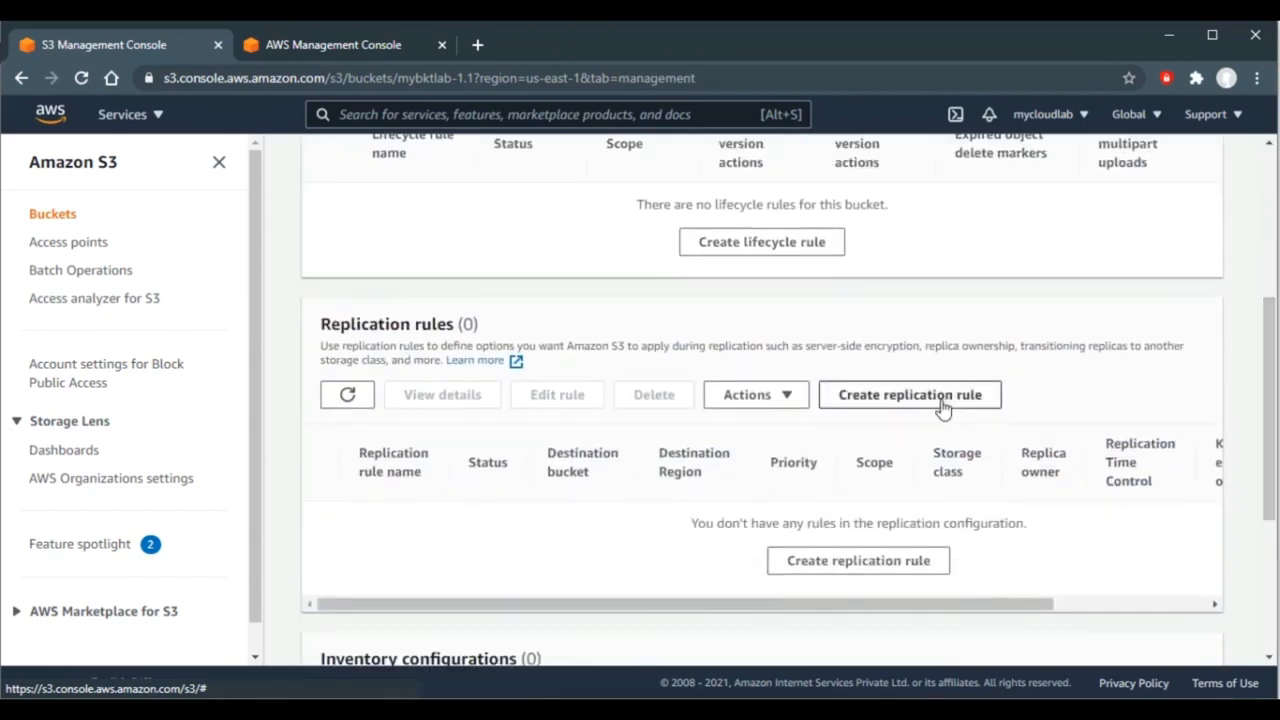
click(910, 396)
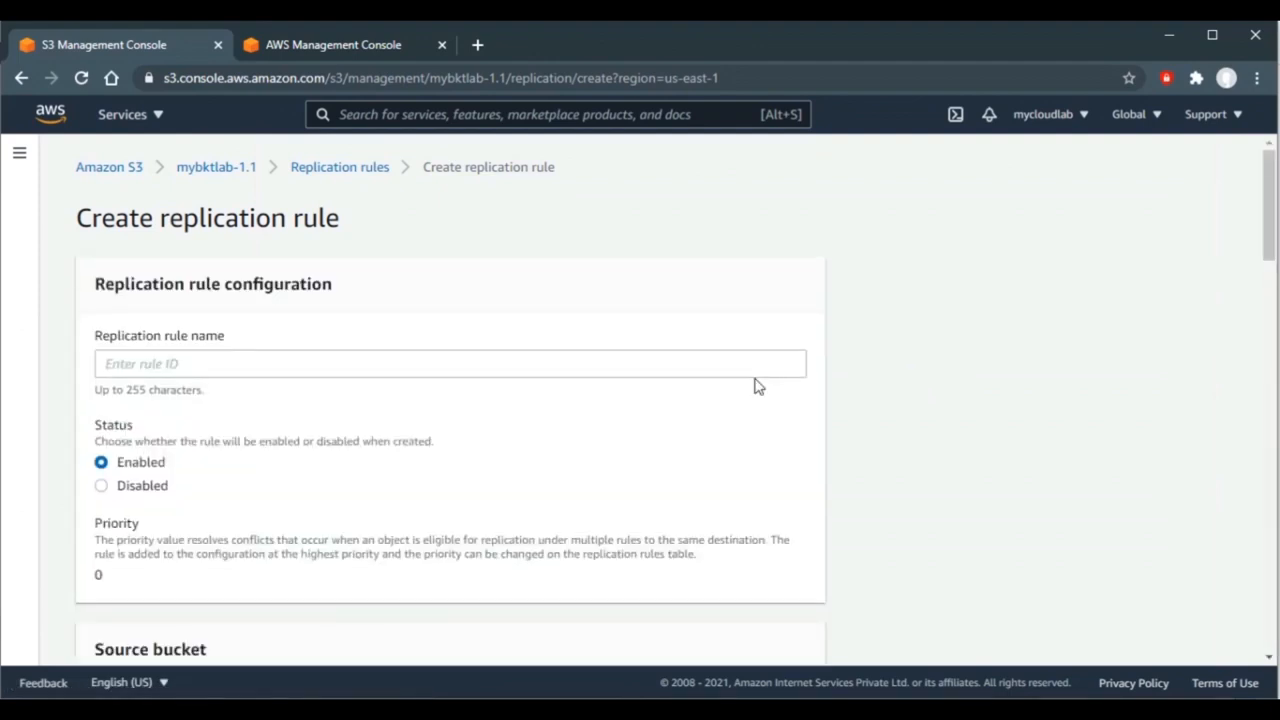
click(729, 371)
text(mydatareplication)
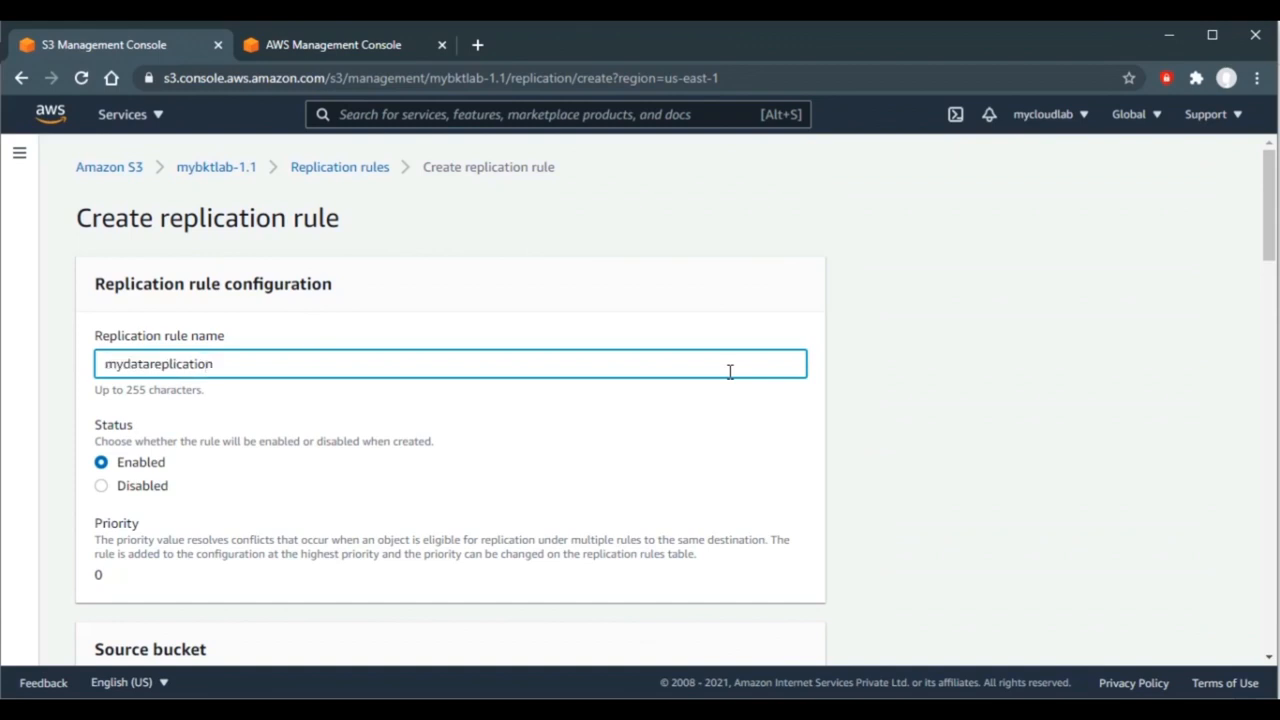
click(995, 376)
- Make the rule apply to all objects in the bucket and browse buckets for a destination
drag(1272, 248, 1272, 286)
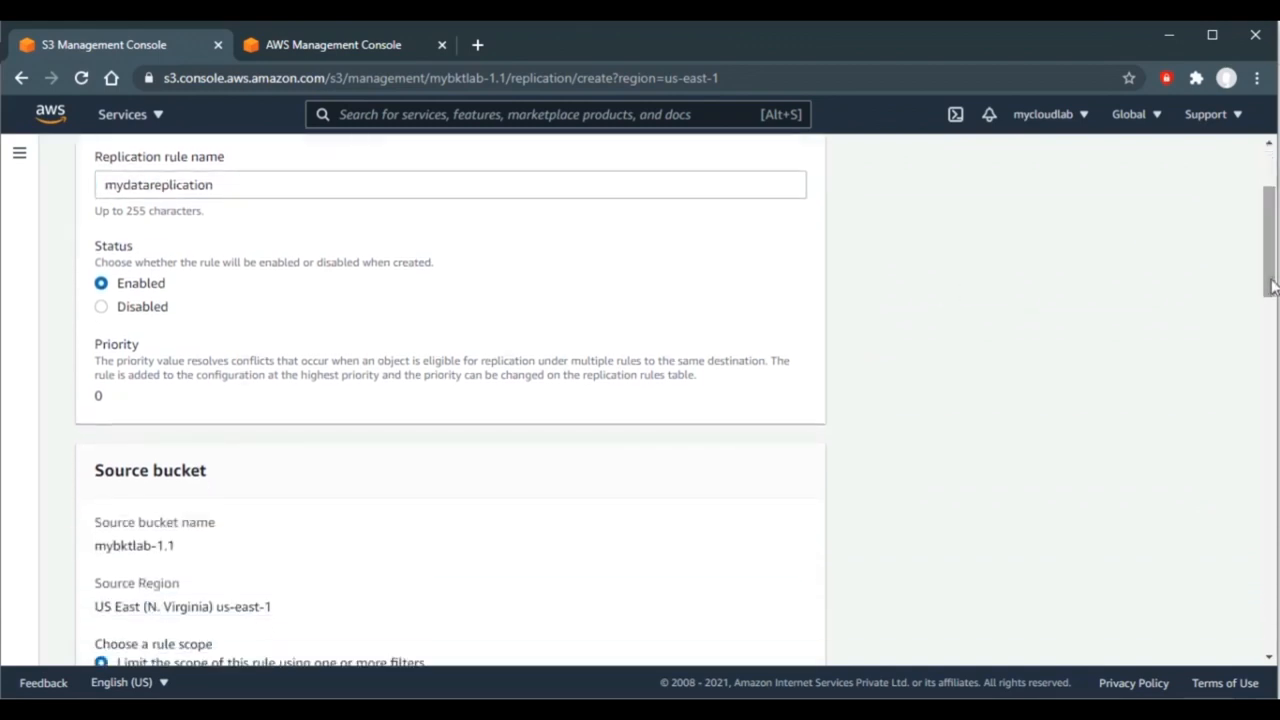
drag(1272, 286, 1272, 338)
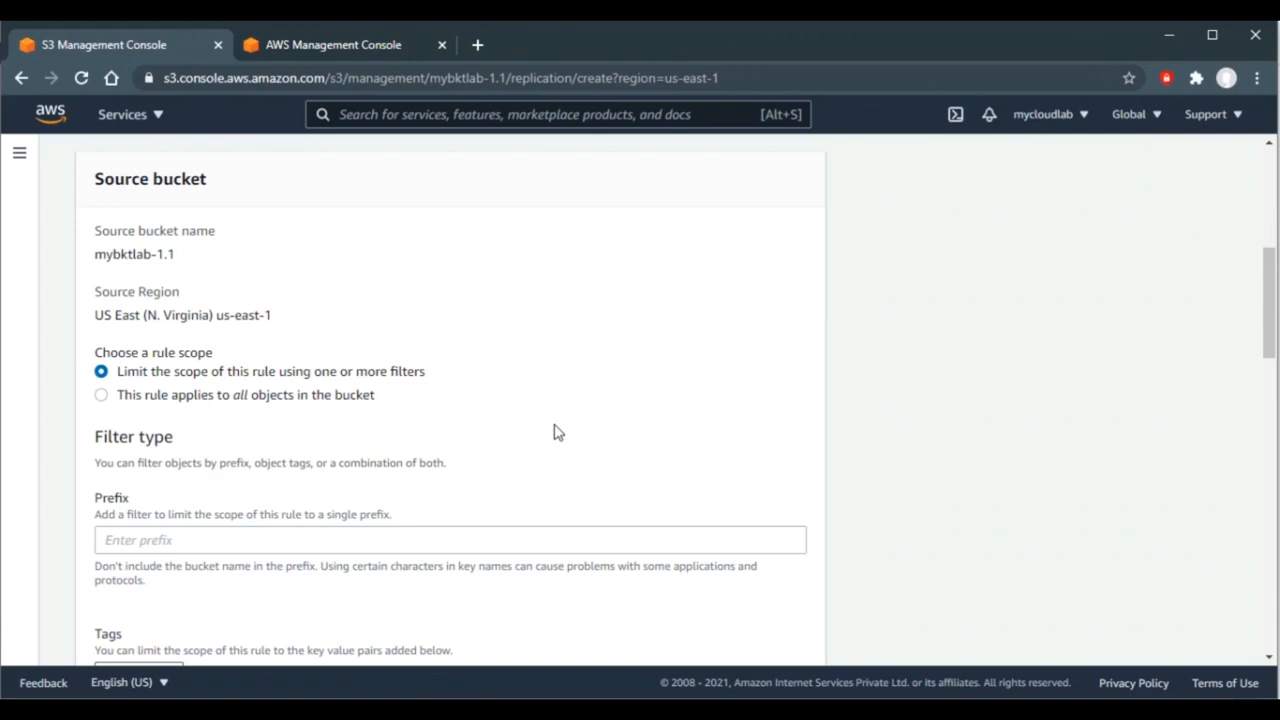
click(102, 396)
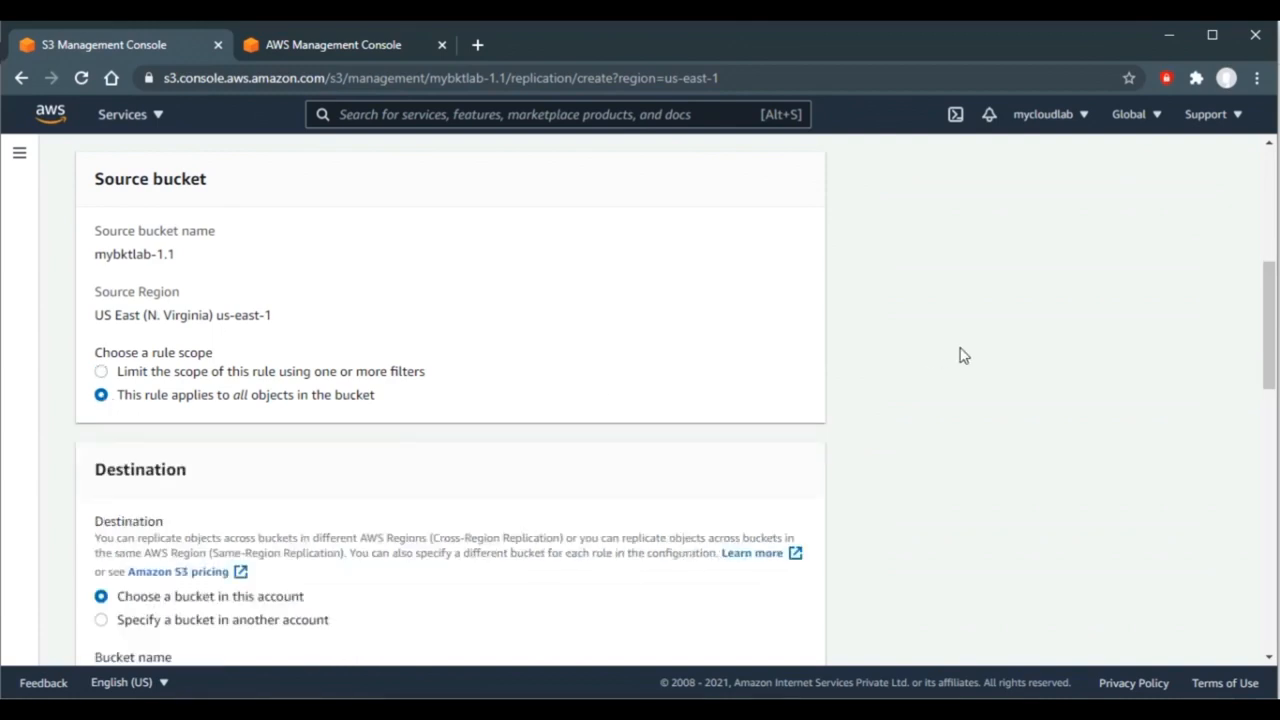
drag(1270, 312, 1267, 375)
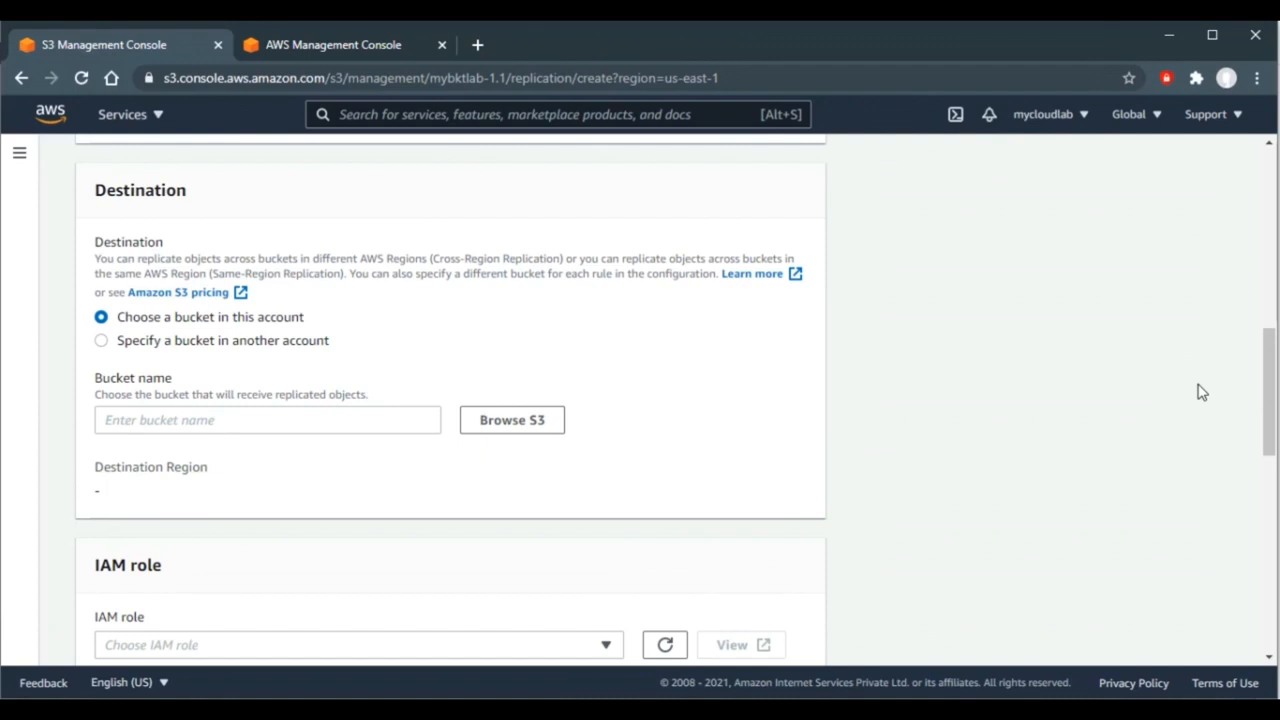
click(489, 428)
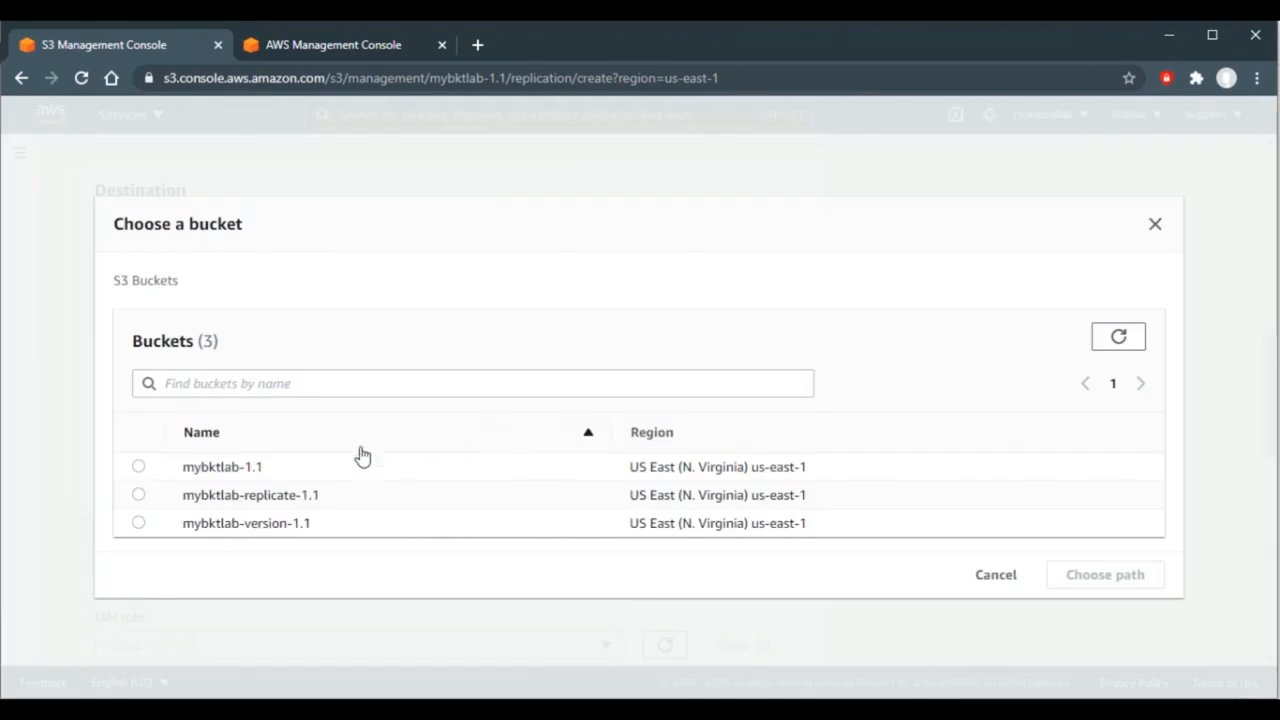
- Choose mybktlab-replicate-1.1 as the destination bucket and bring up the IAM role choices
click(138, 496)
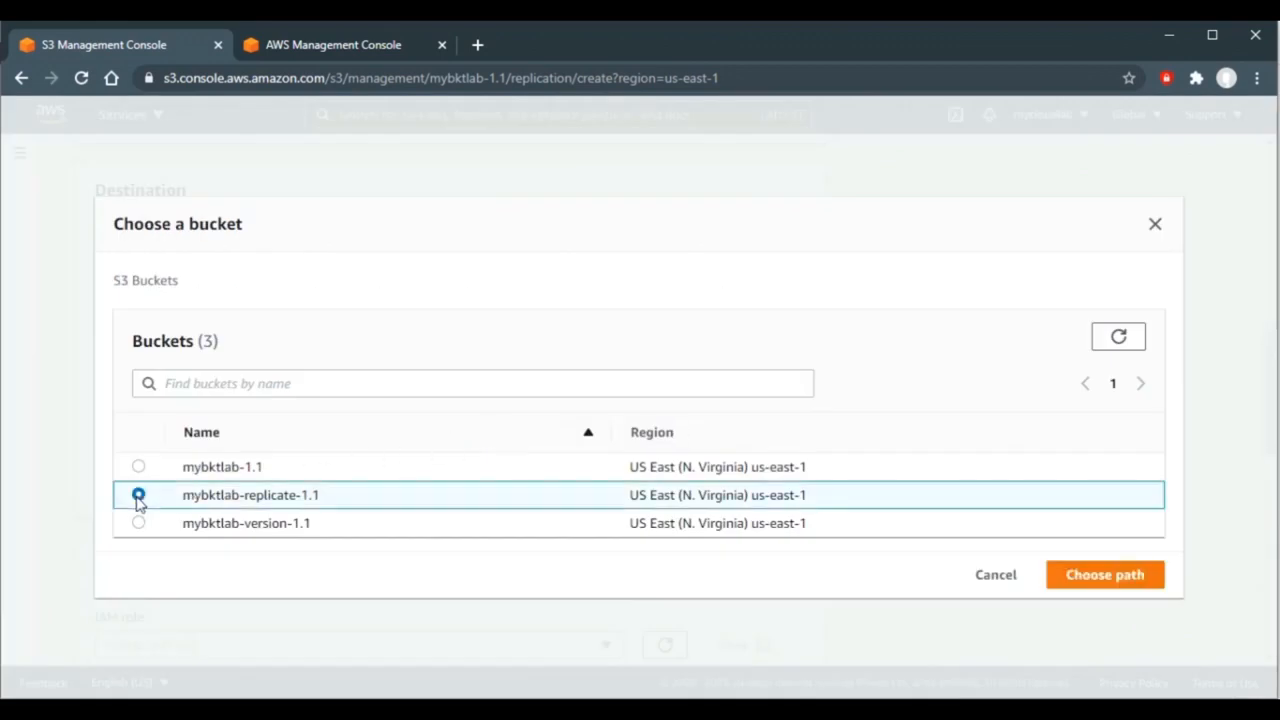
click(1098, 576)
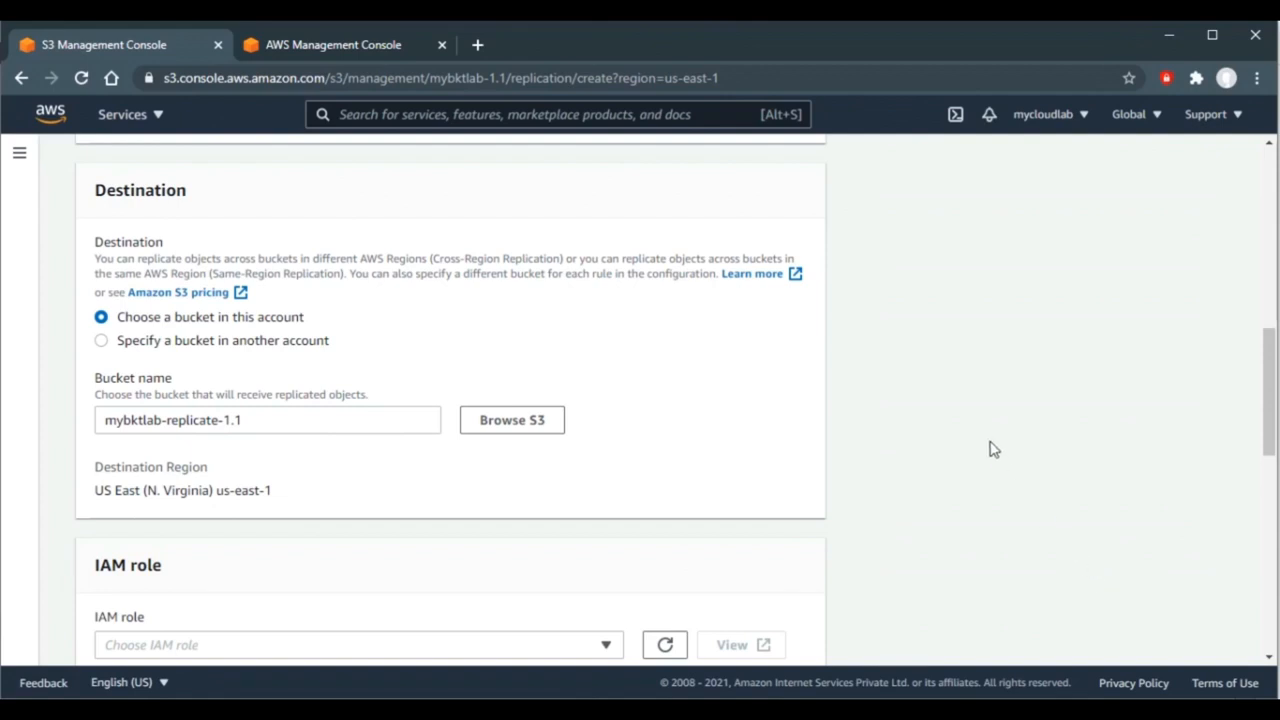
scroll(993, 449, down, 4)
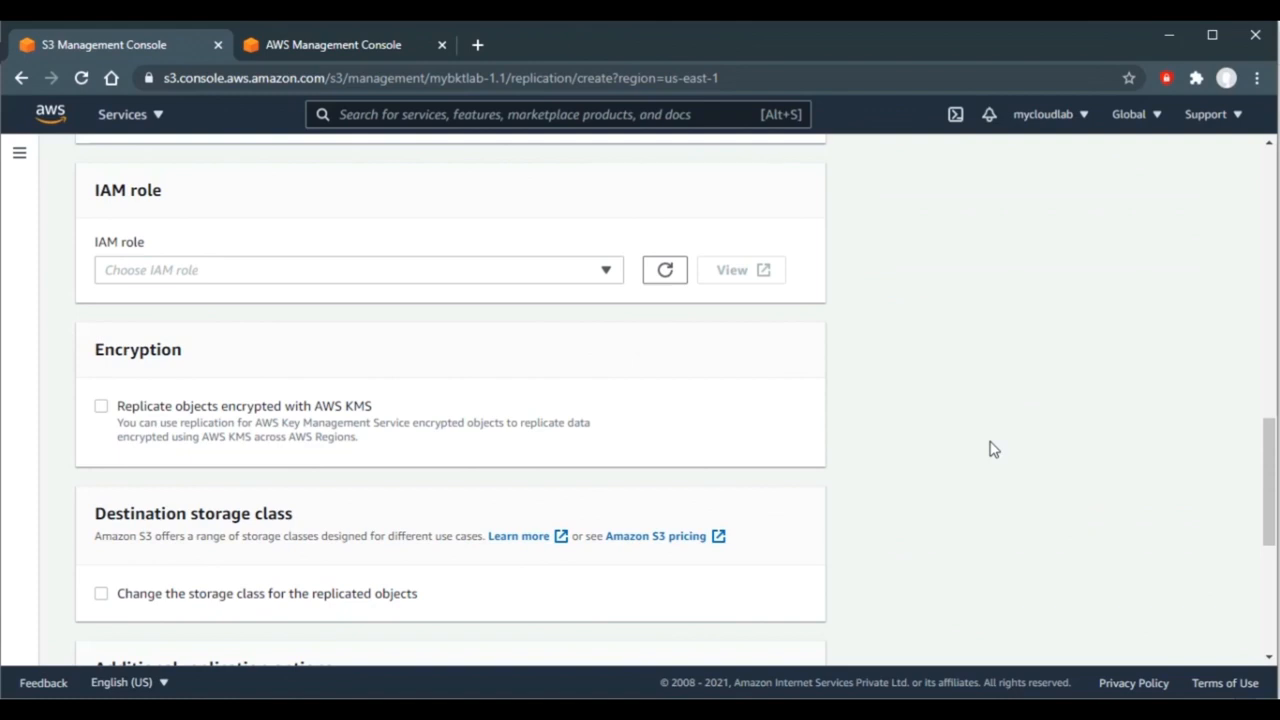
click(607, 271)
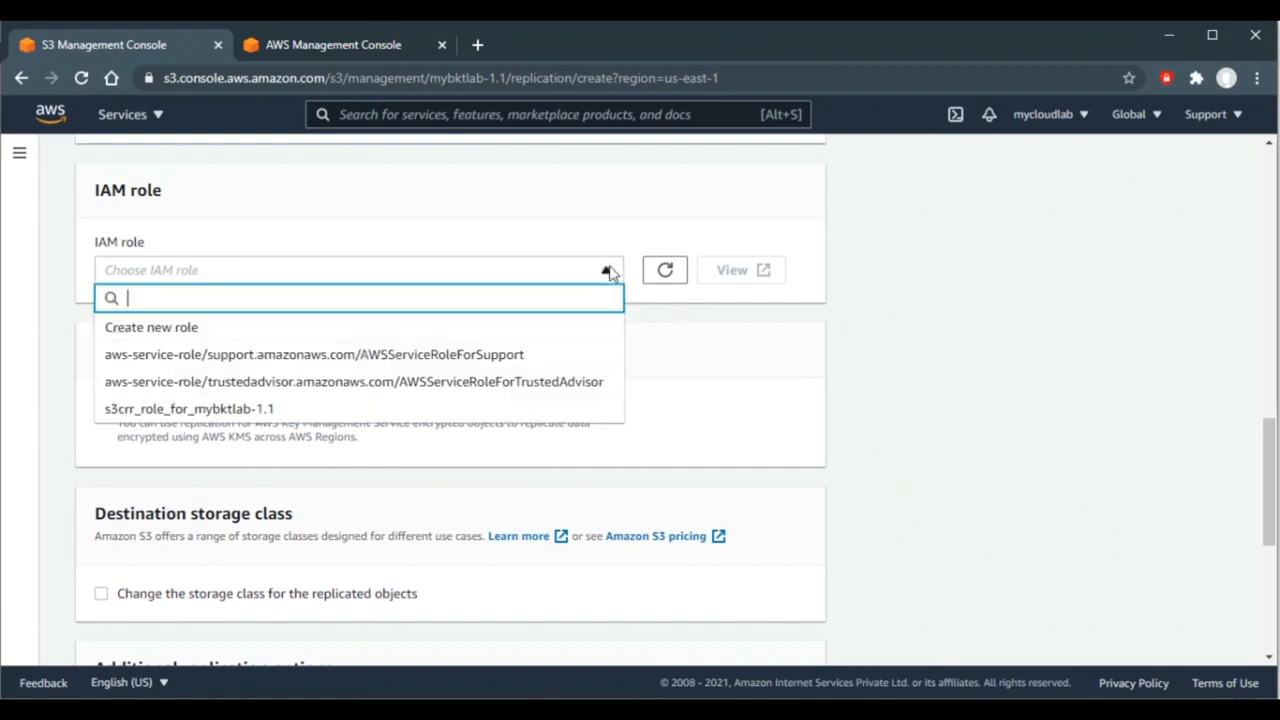
- Use a newly created IAM role, store replicas as One Zone-IA, and save the rule
click(355, 330)
scroll(913, 289, down, 3)
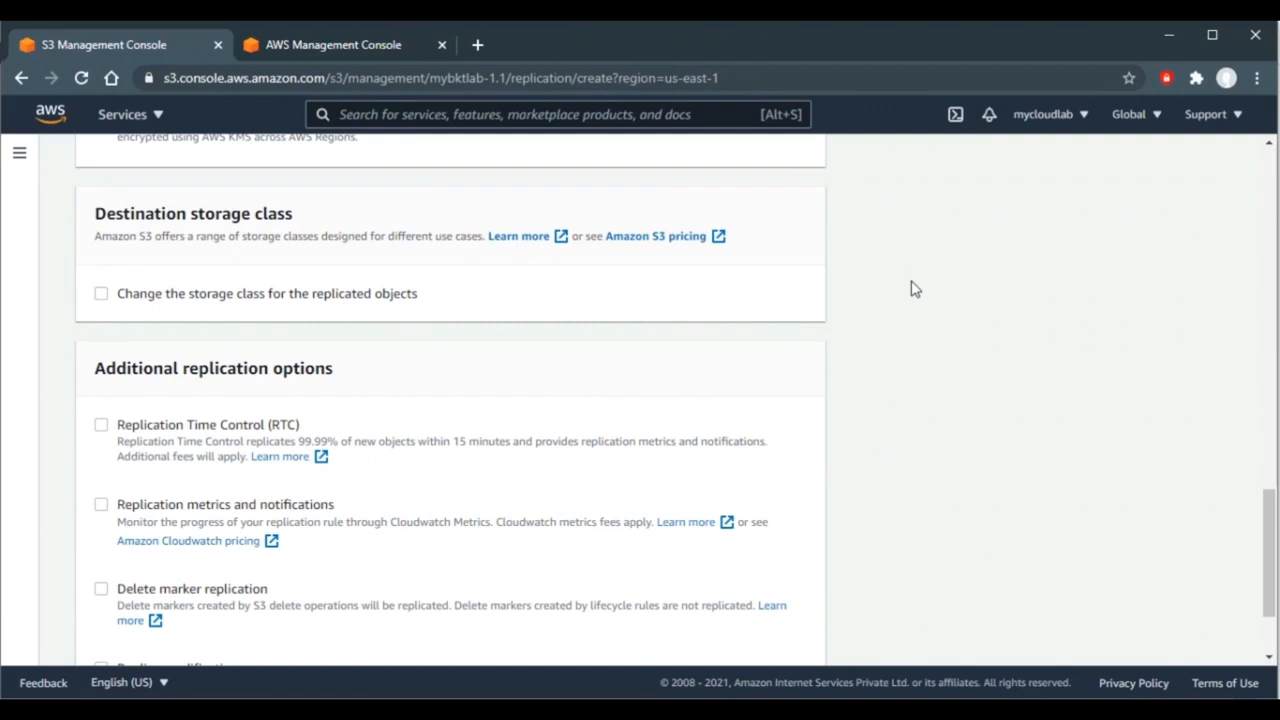
click(101, 294)
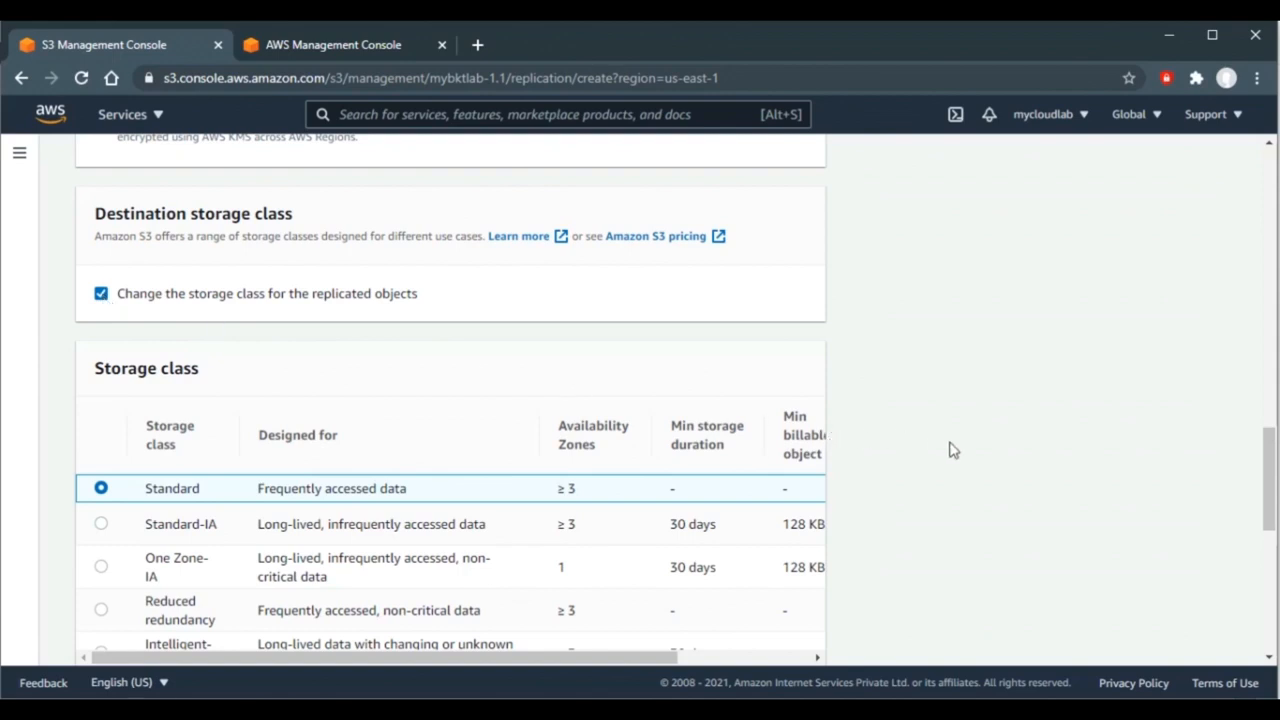
scroll(952, 450, down, 5)
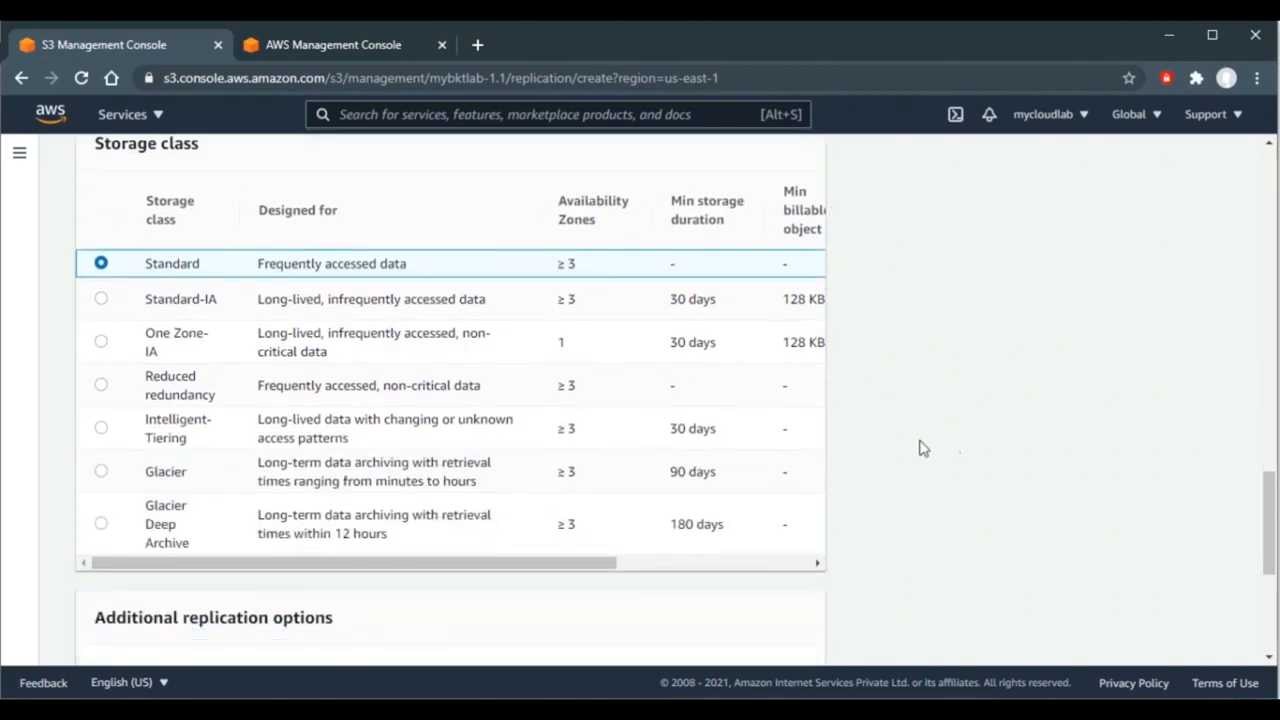
click(101, 344)
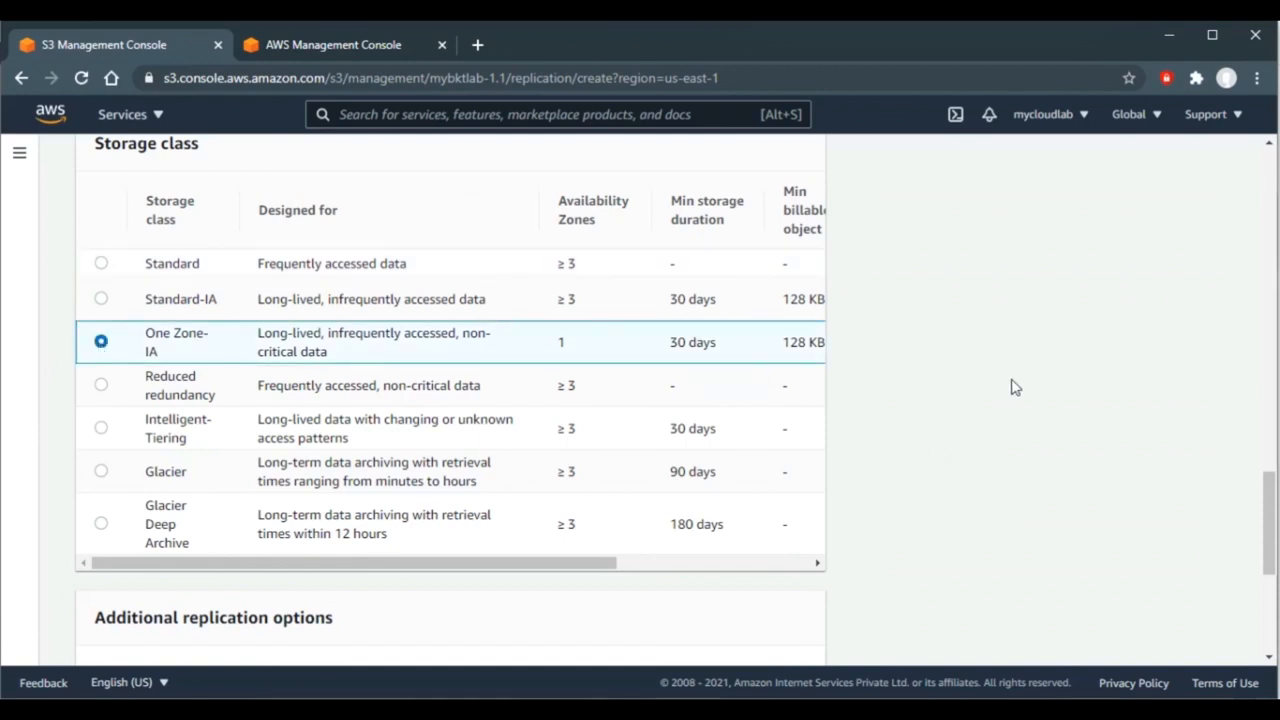
scroll(1015, 388, down, 5)
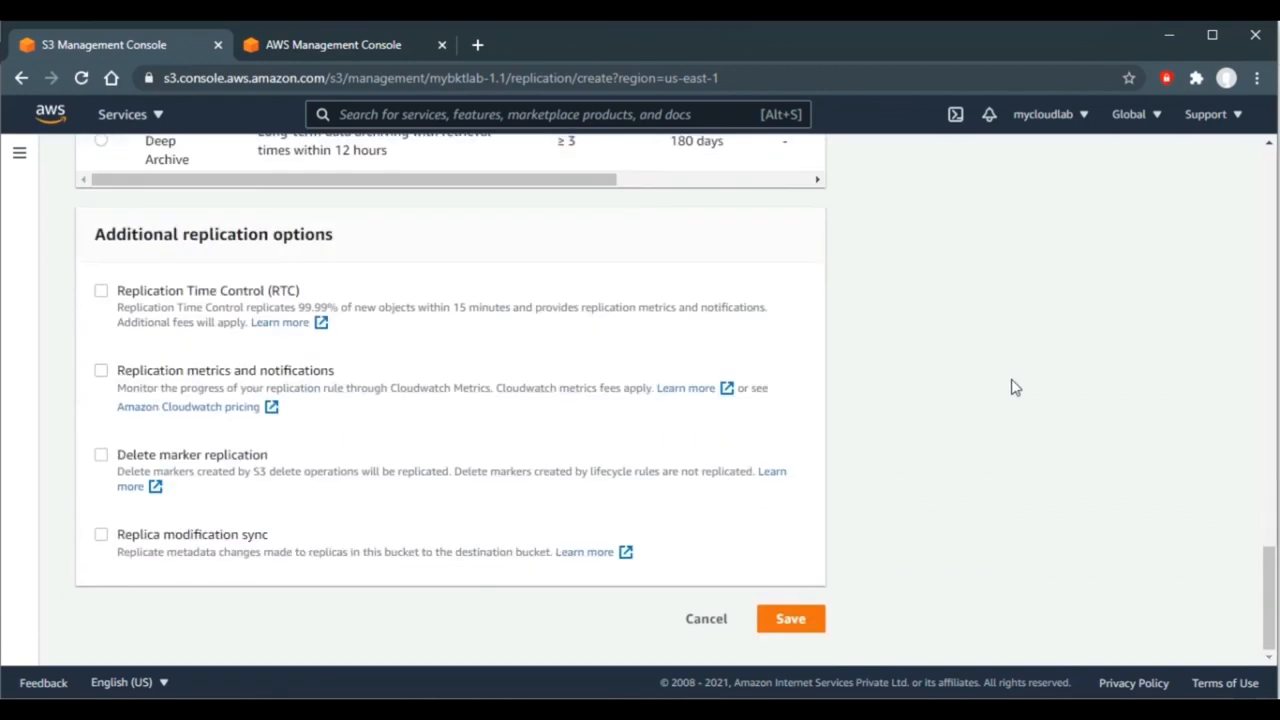
click(790, 619)
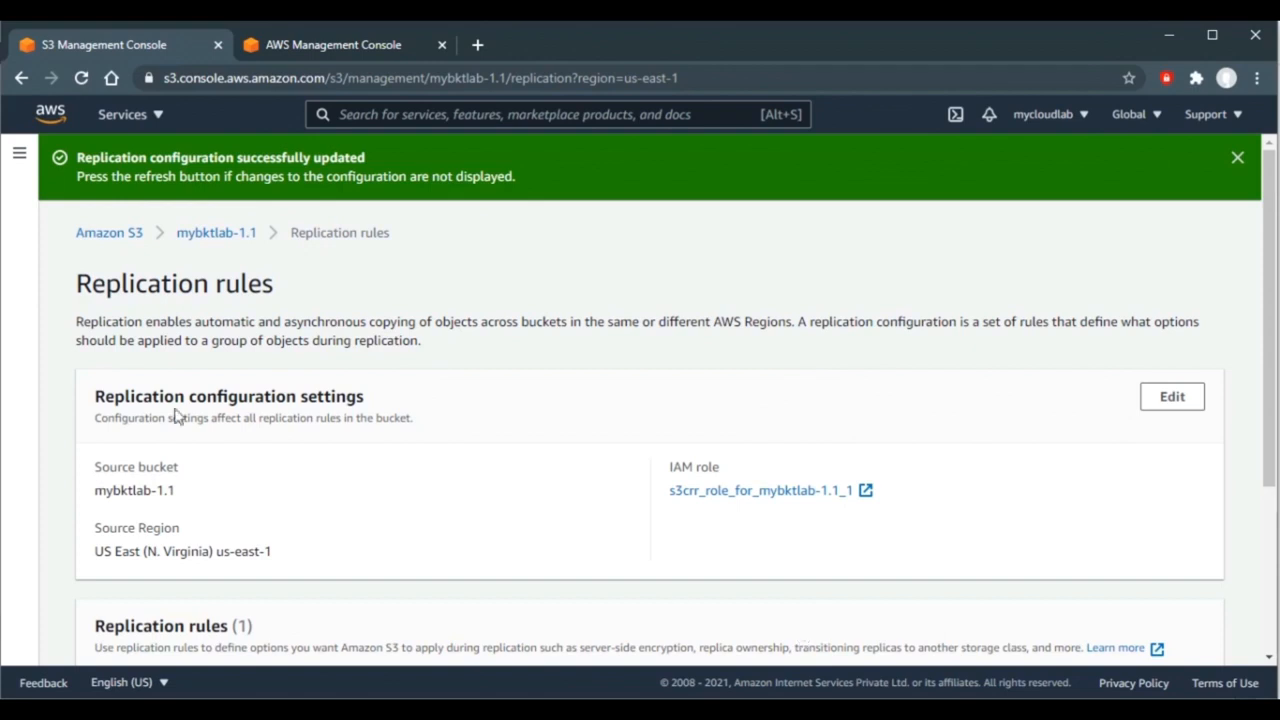
click(209, 238)
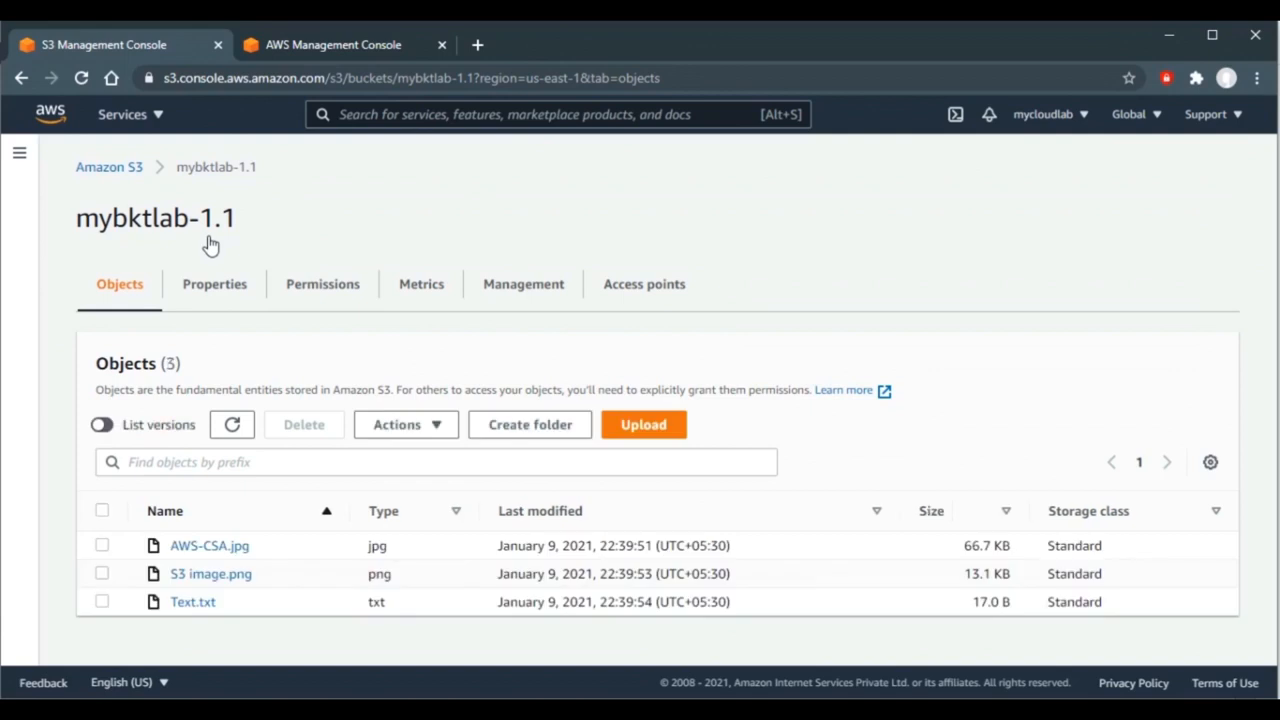
- With versions listed, upload CRR.docx, Image.JPG and Text.txt to mybktlab-1.1
click(103, 425)
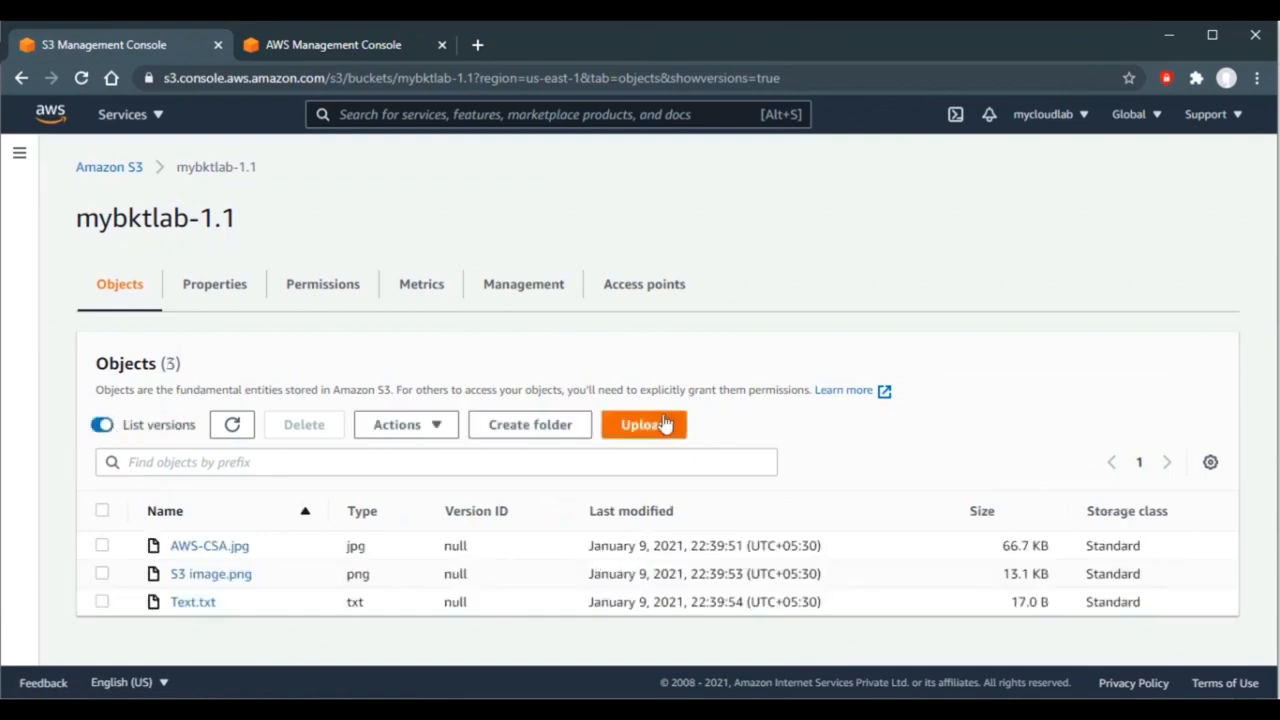
click(665, 425)
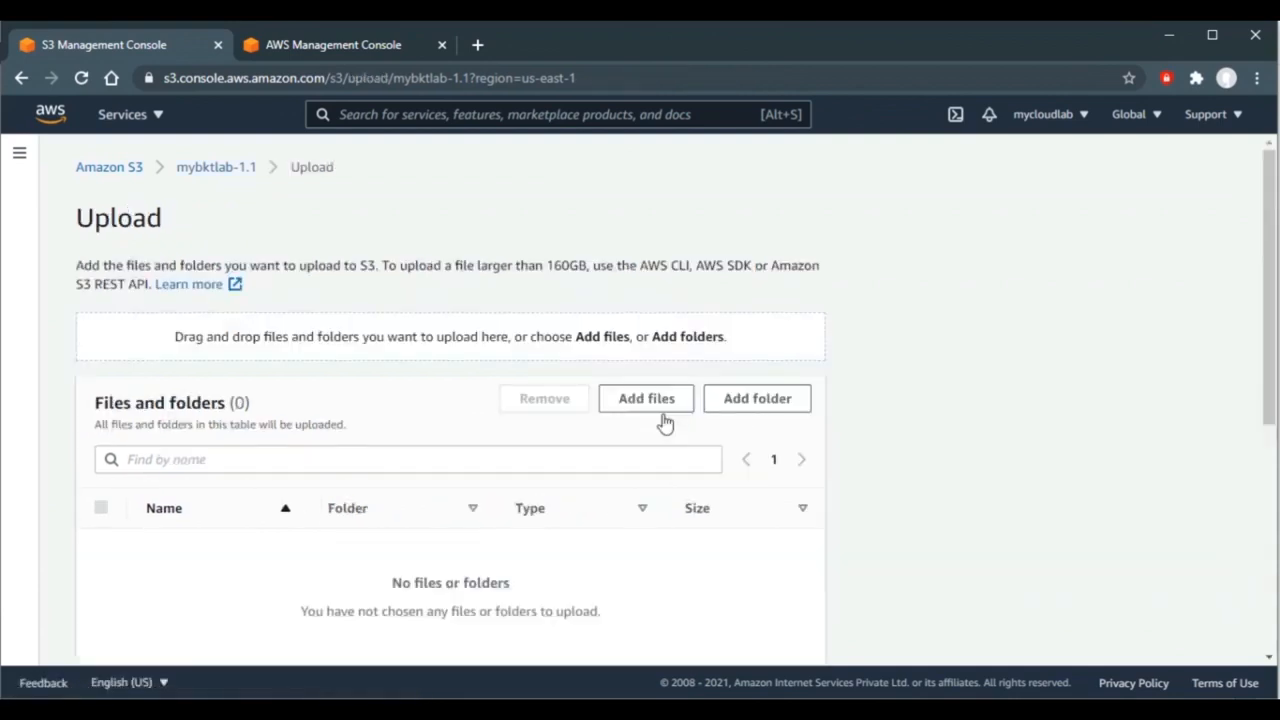
click(642, 403)
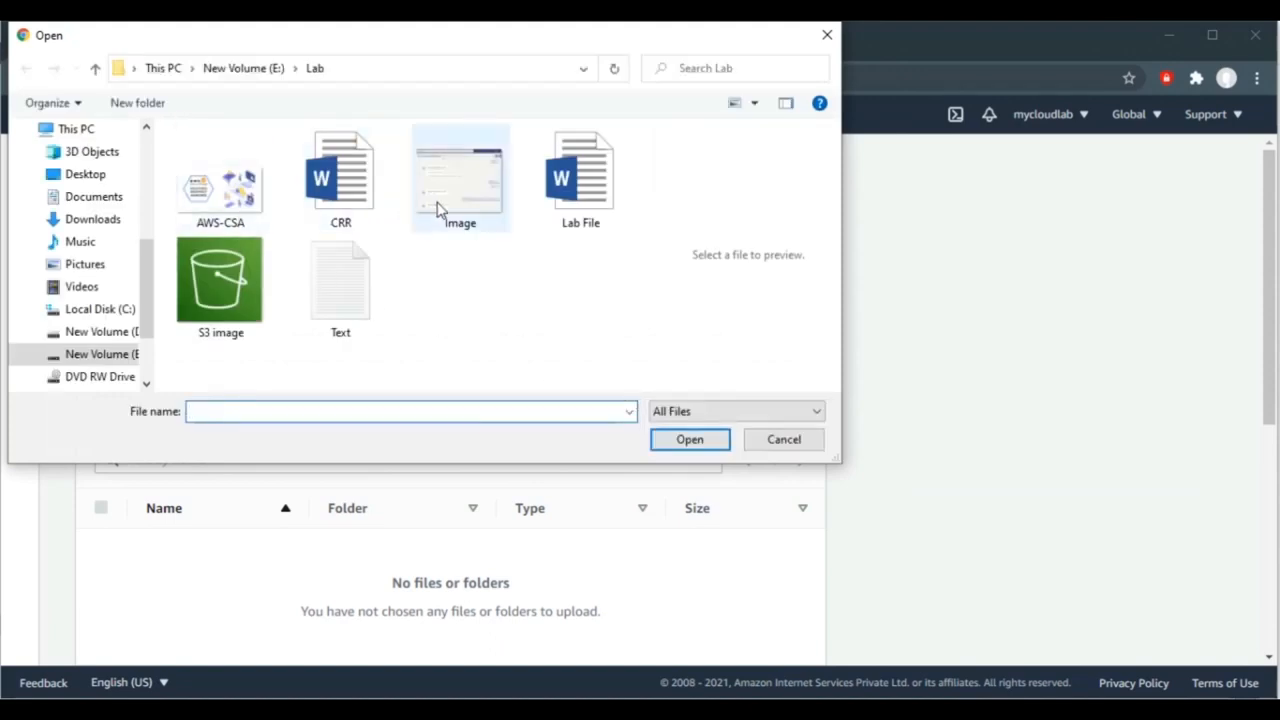
click(337, 188)
ctrl+click(471, 198)
ctrl+click(362, 292)
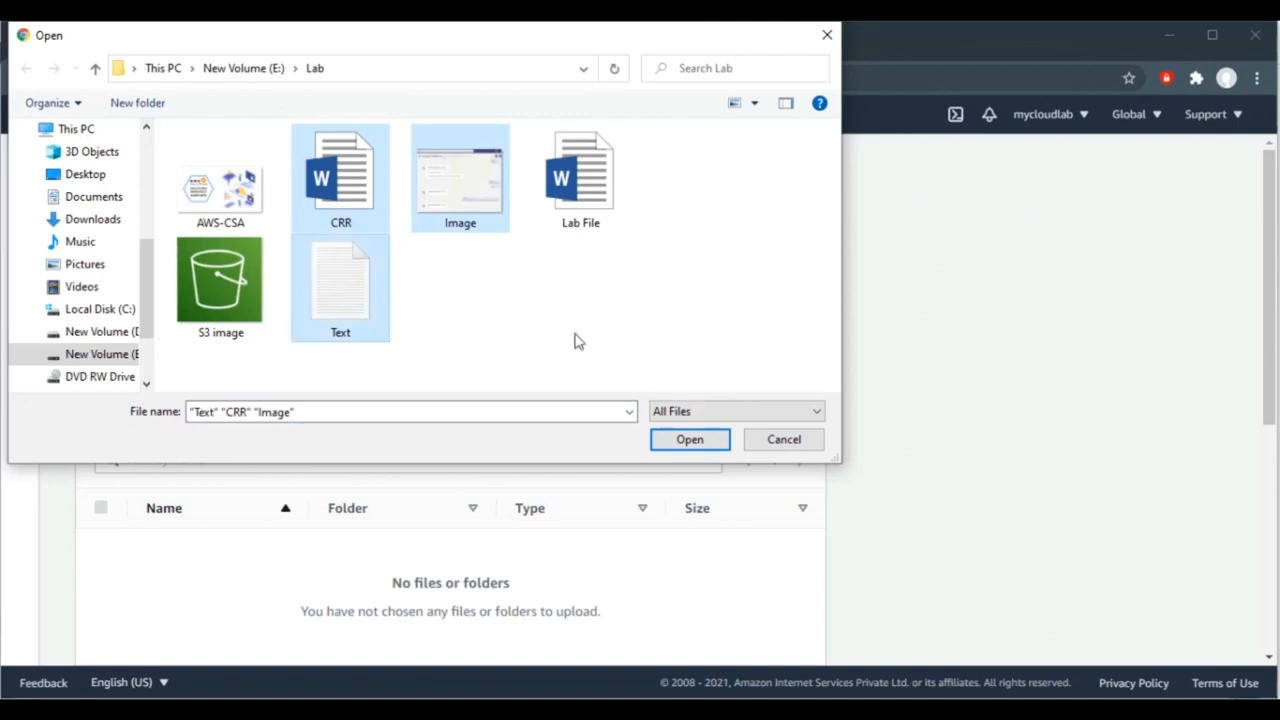
click(689, 441)
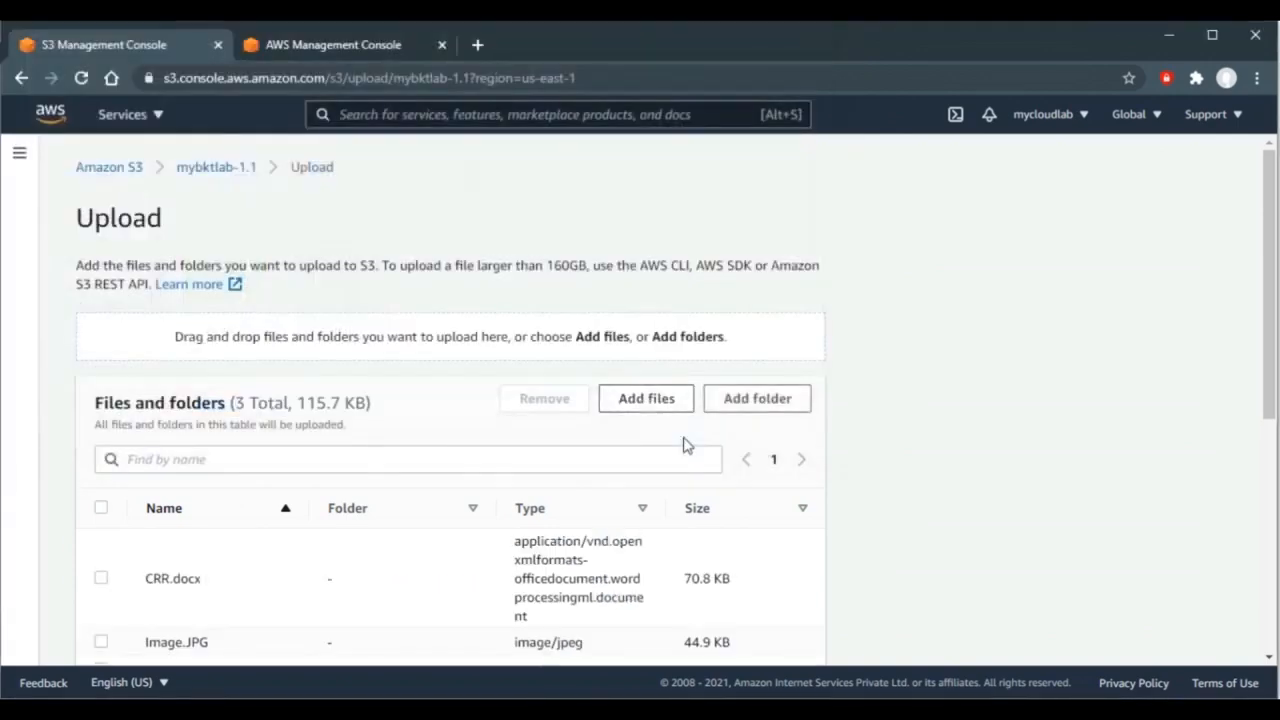
drag(1269, 357, 1274, 608)
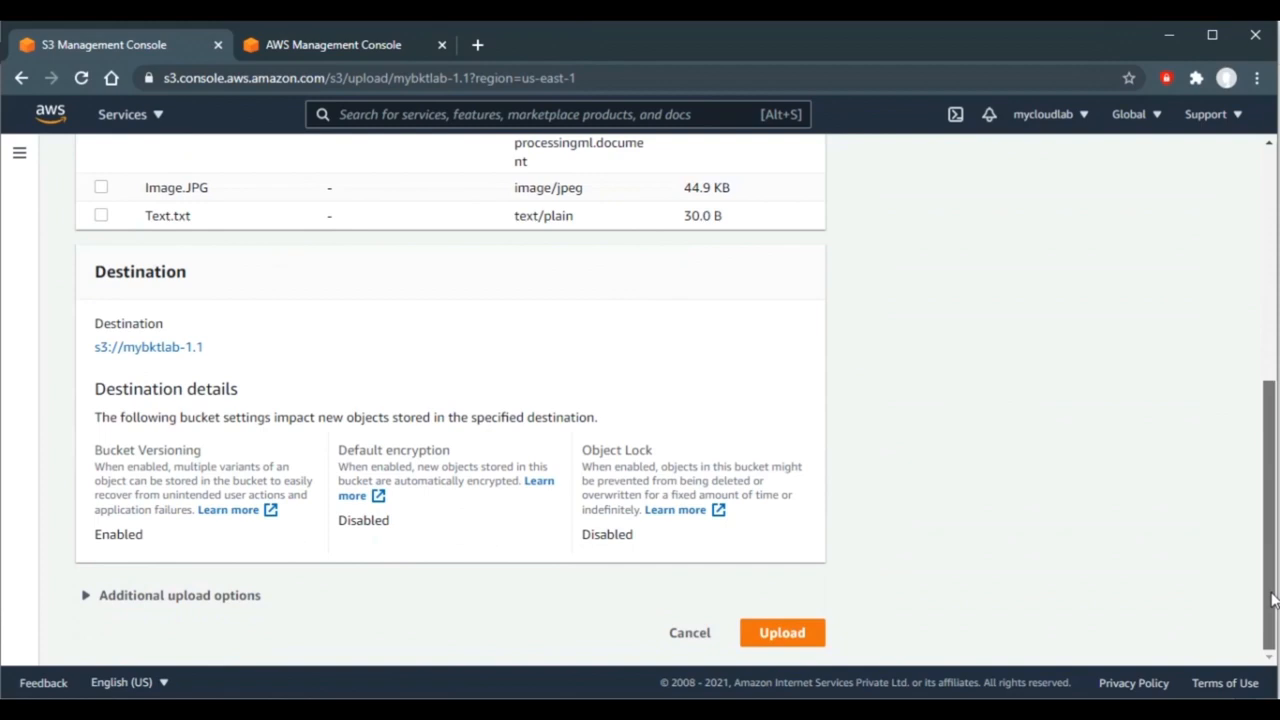
click(783, 633)
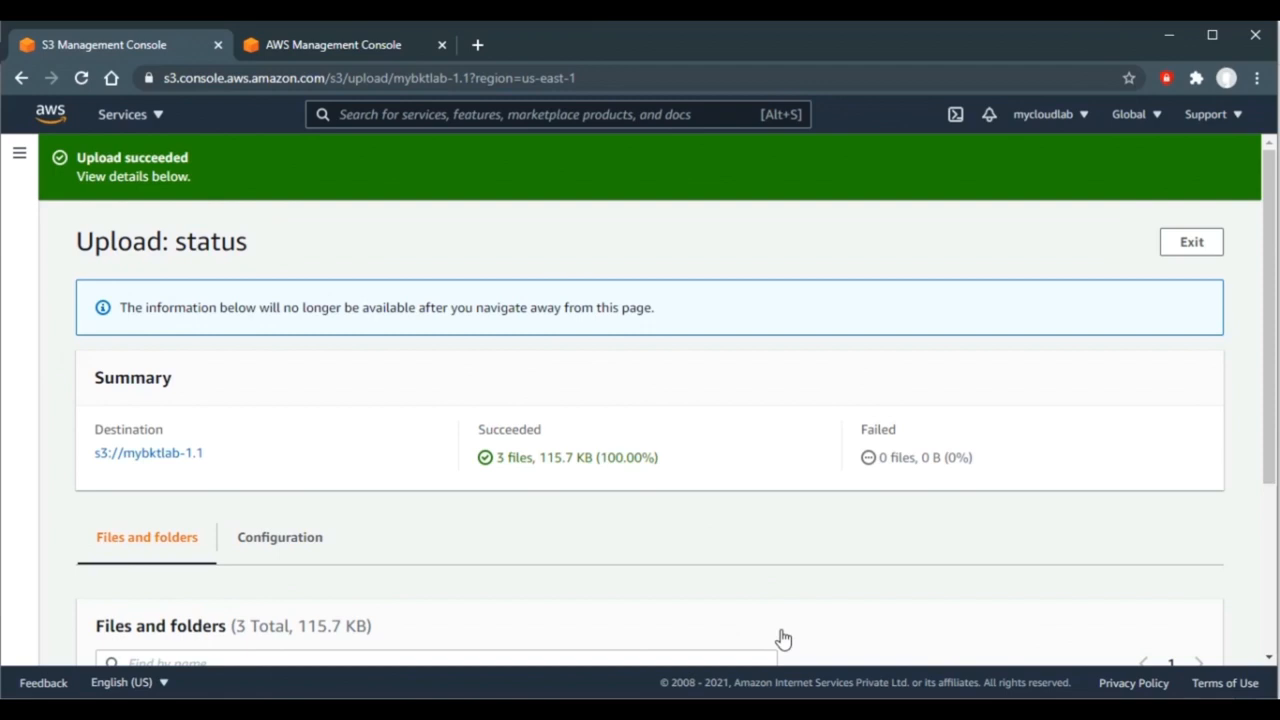
click(346, 47)
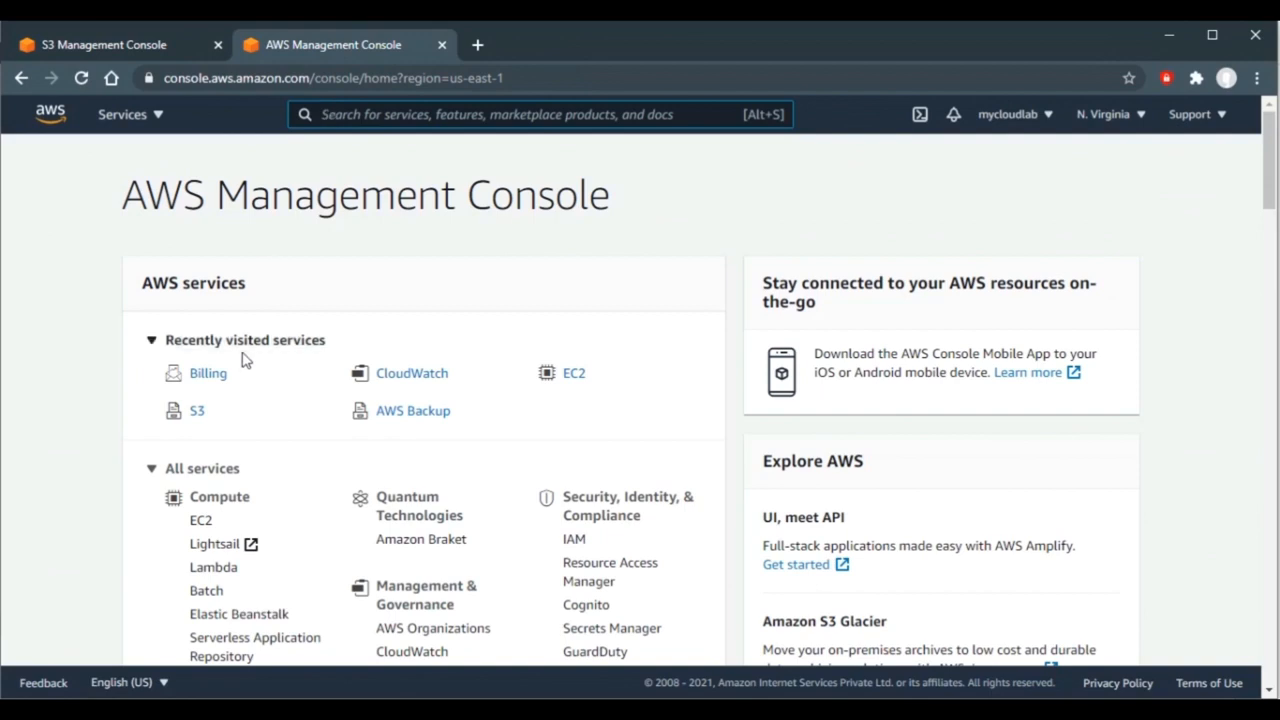
- Refresh mybktlab-replicate-1.1 until CRR.docx, Image.JPG and Text.txt appear as replicas
click(200, 412)
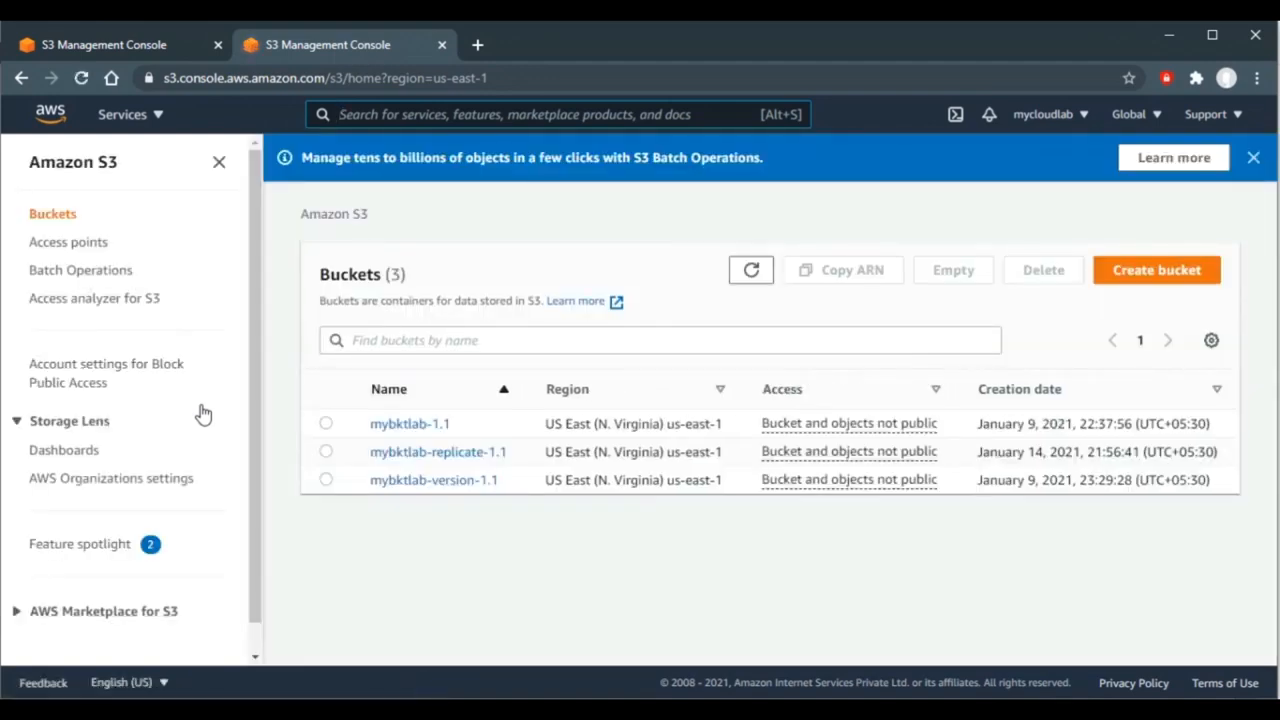
click(449, 455)
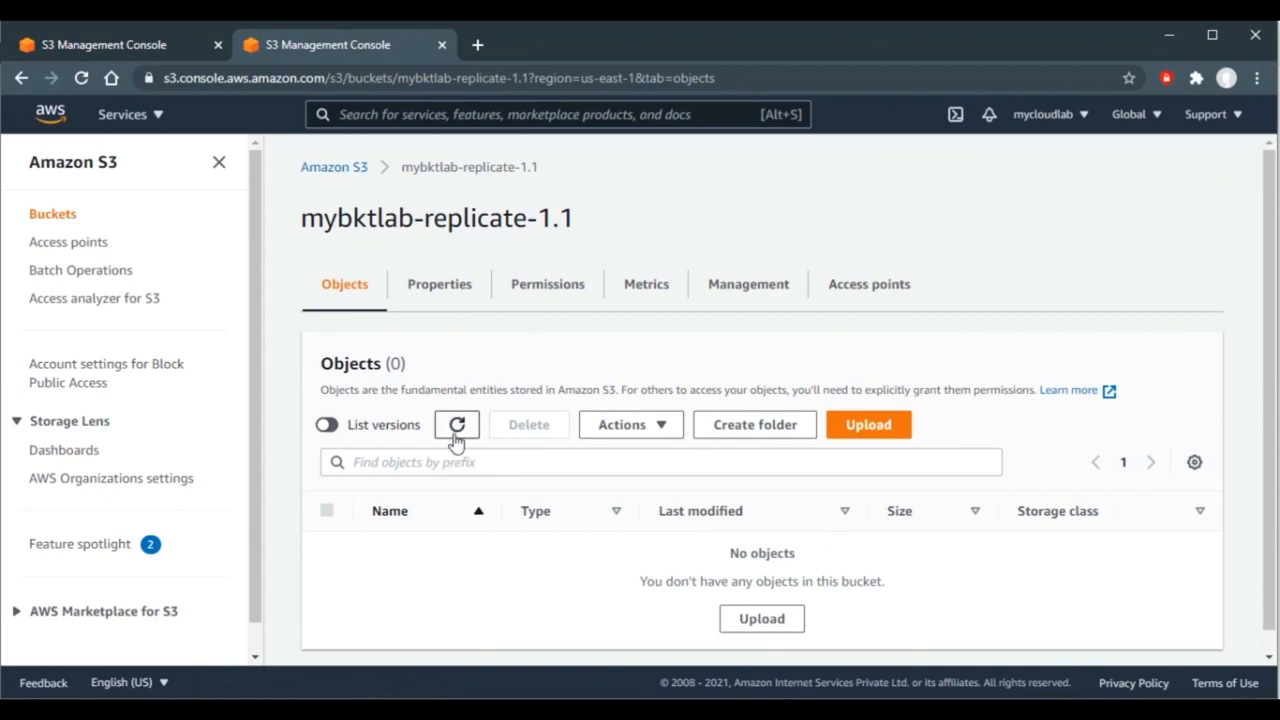
click(457, 428)
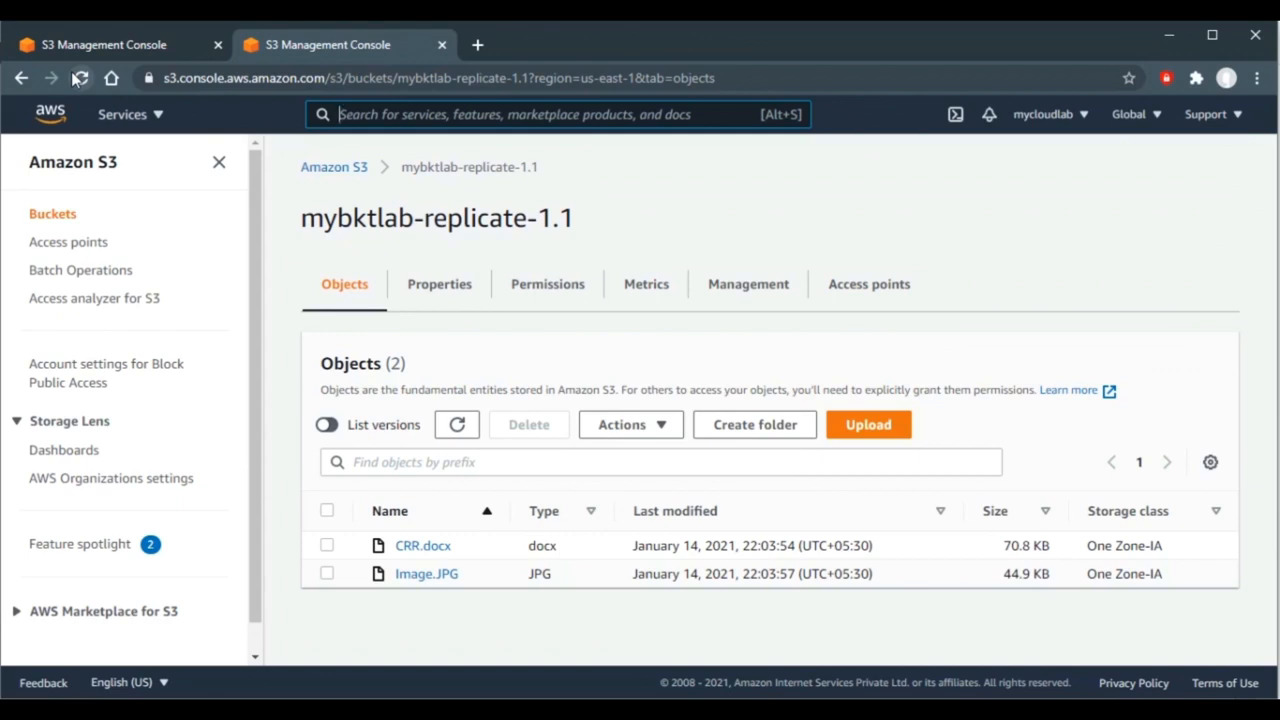
click(457, 427)
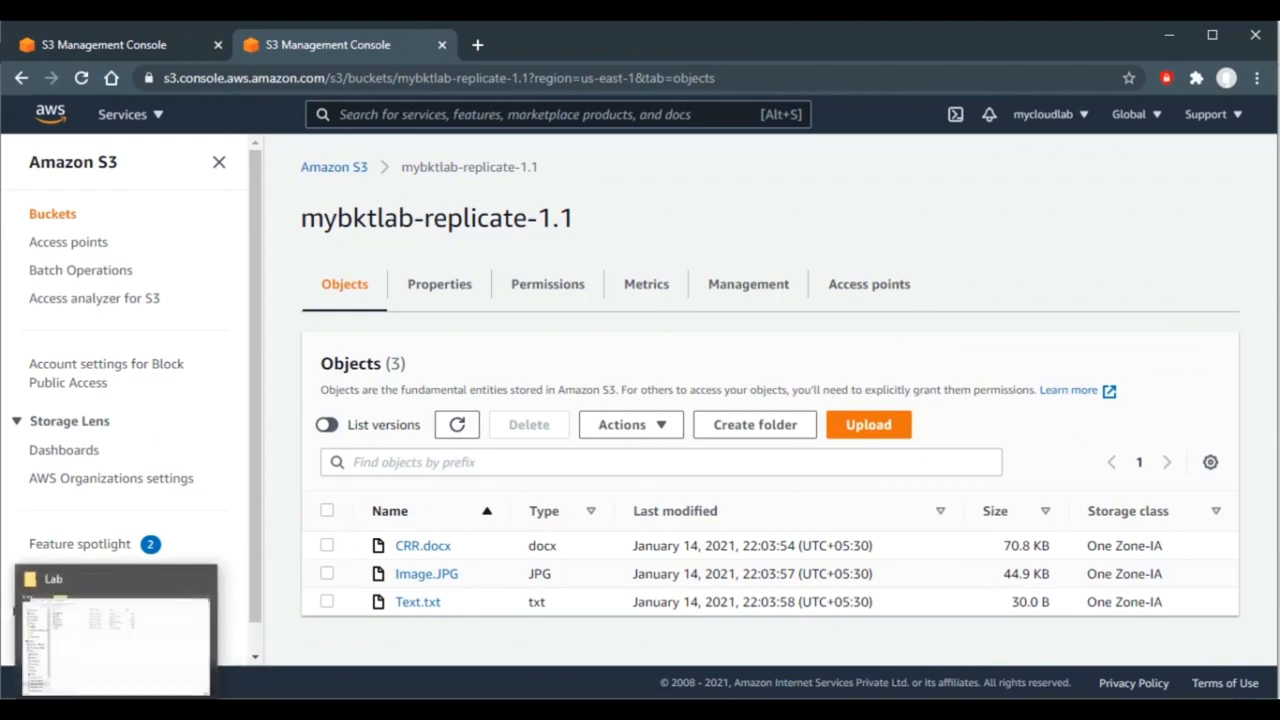
- Set aside the Lab folder and text editor and return to the mybktlab-1.1 tab
click(115, 635)
click(1077, 491)
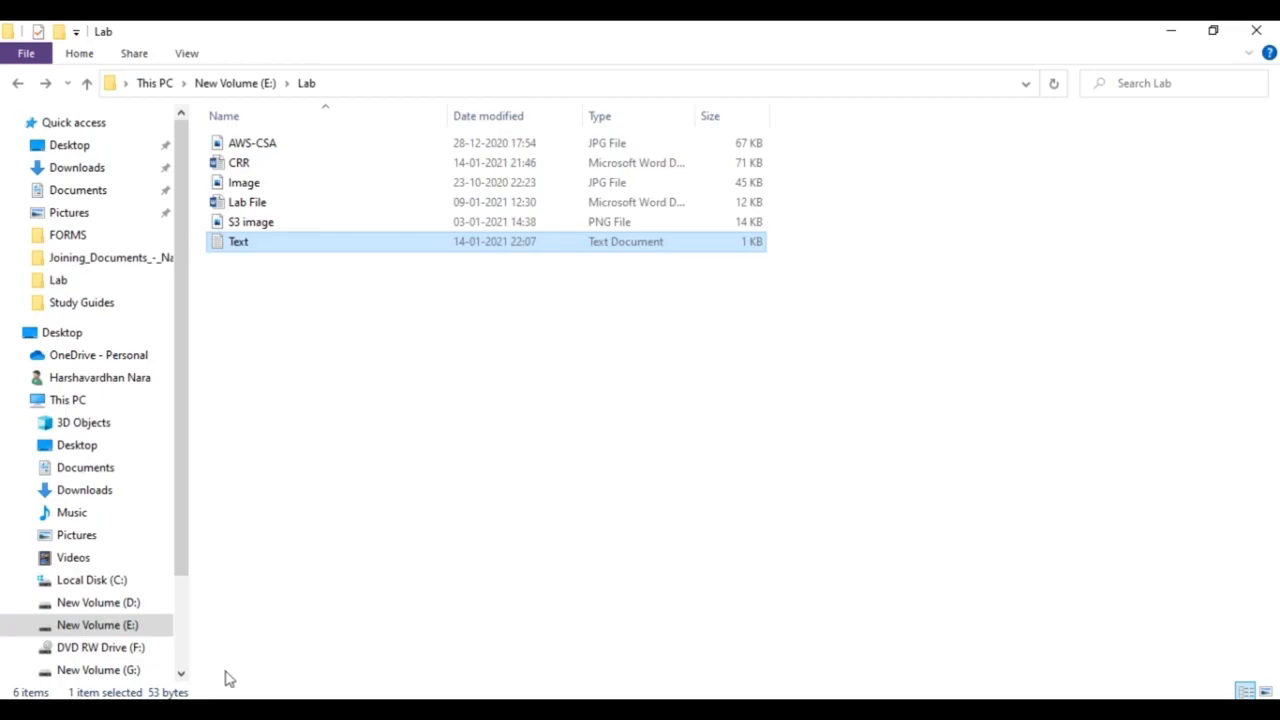
click(164, 710)
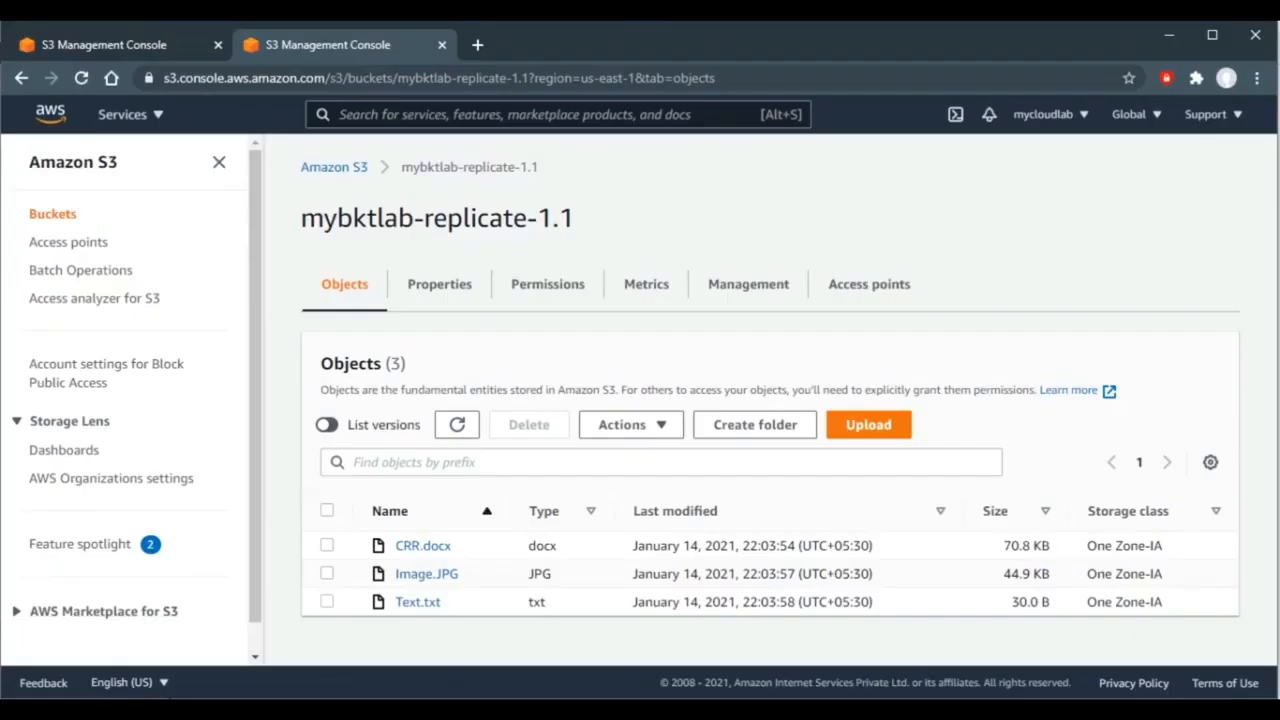
click(125, 45)
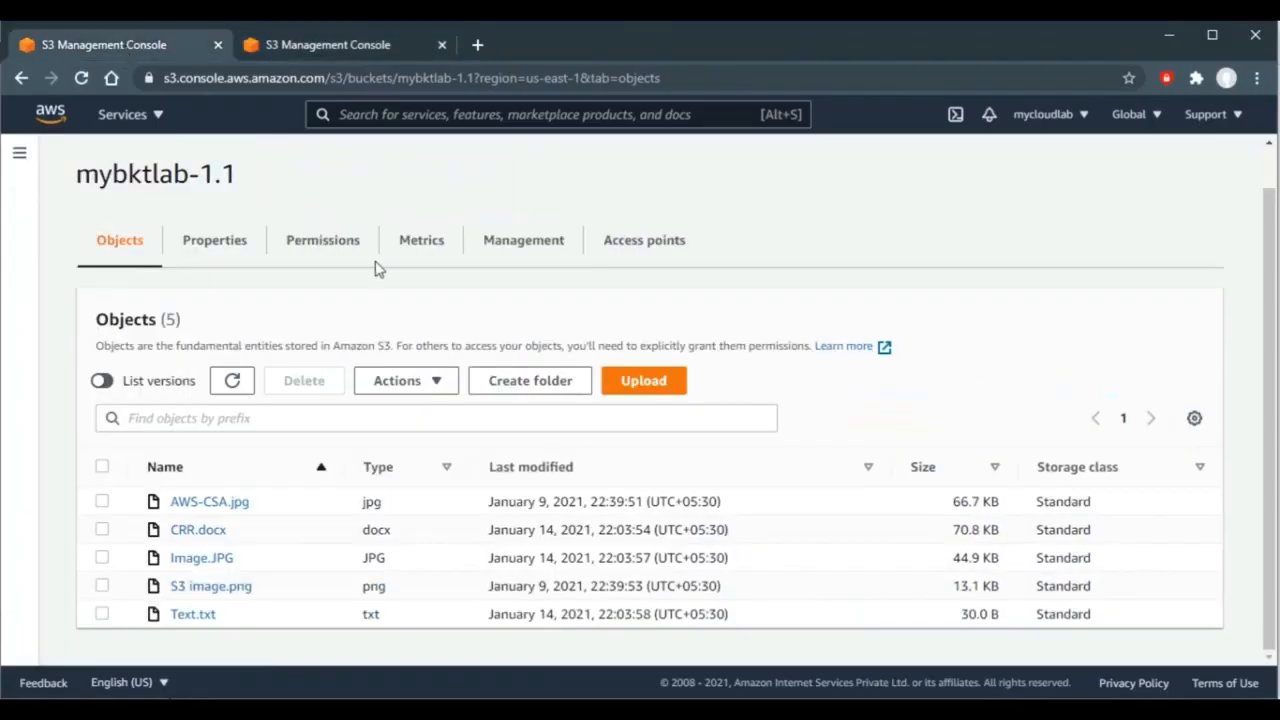
- Upload the updated 53.0 B Text.txt to mybktlab-1.1 and return to its object list
click(232, 380)
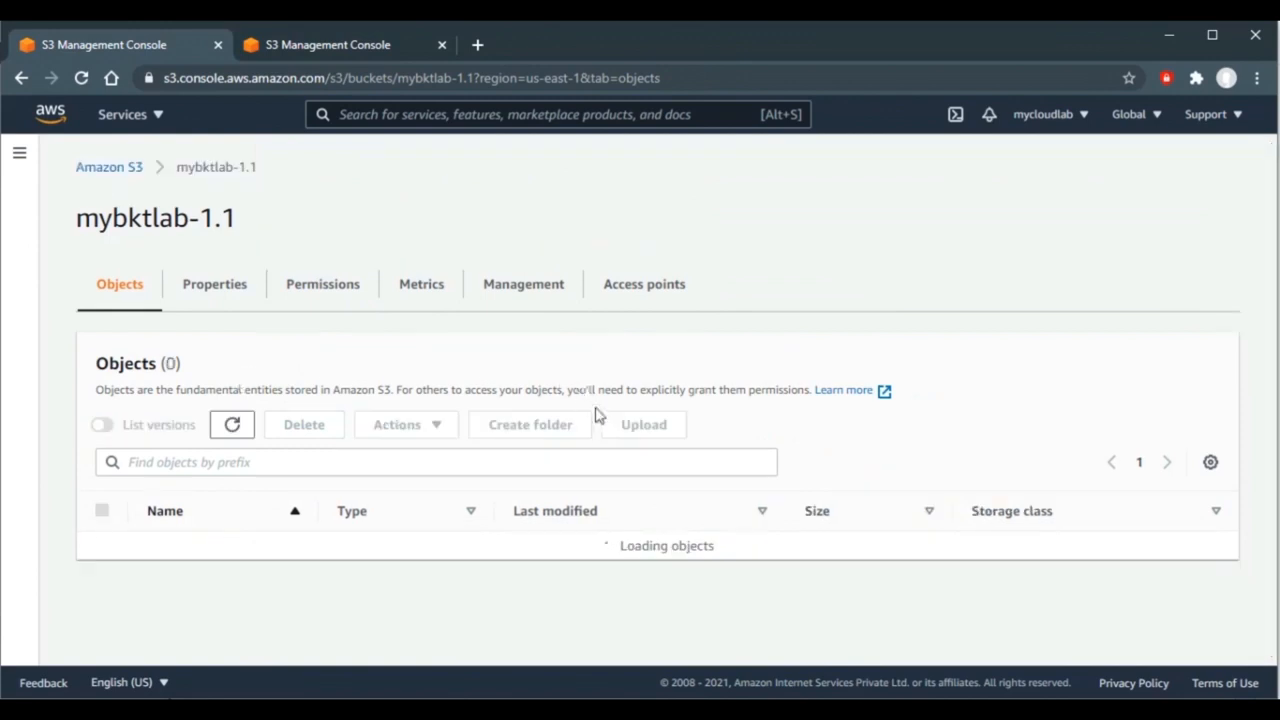
click(643, 425)
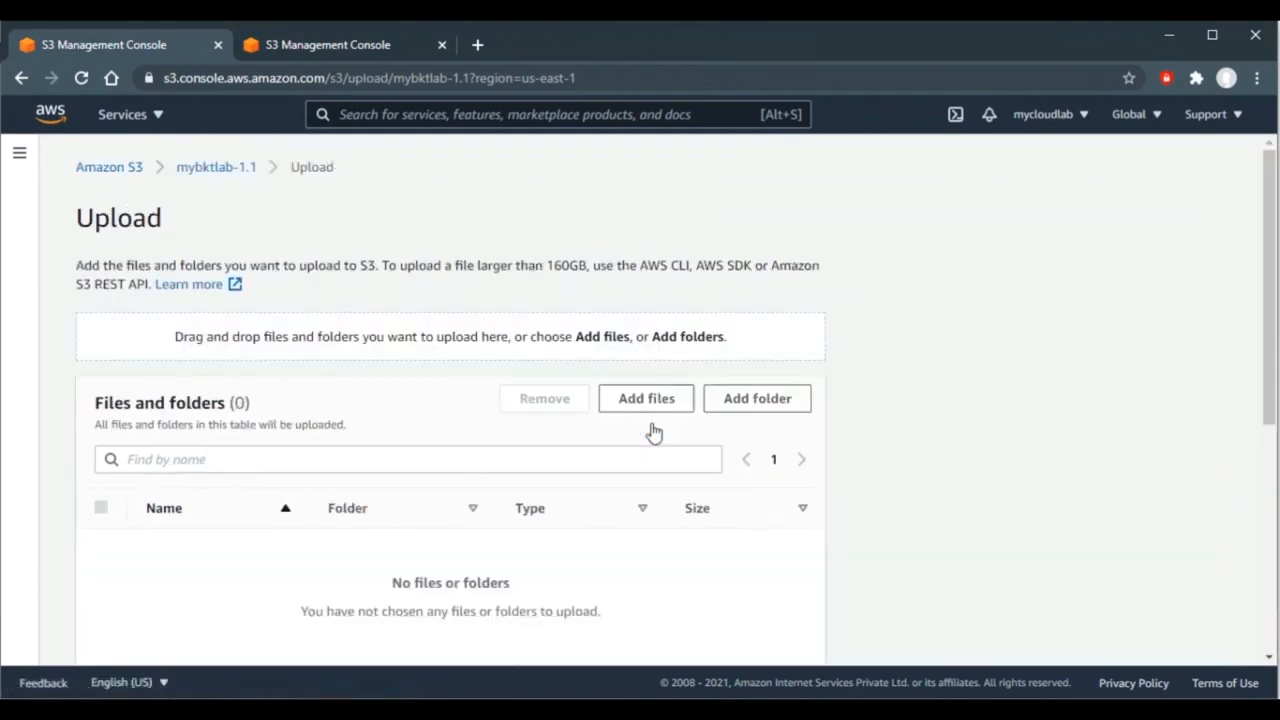
click(618, 400)
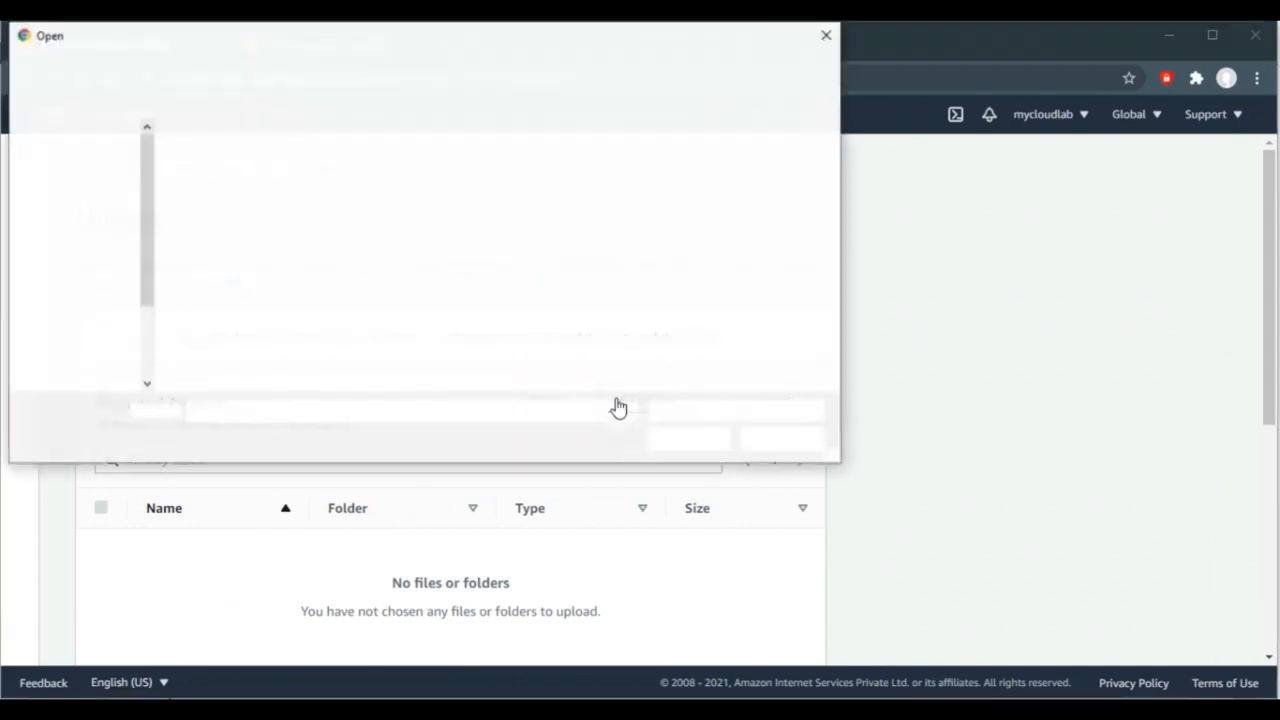
click(333, 305)
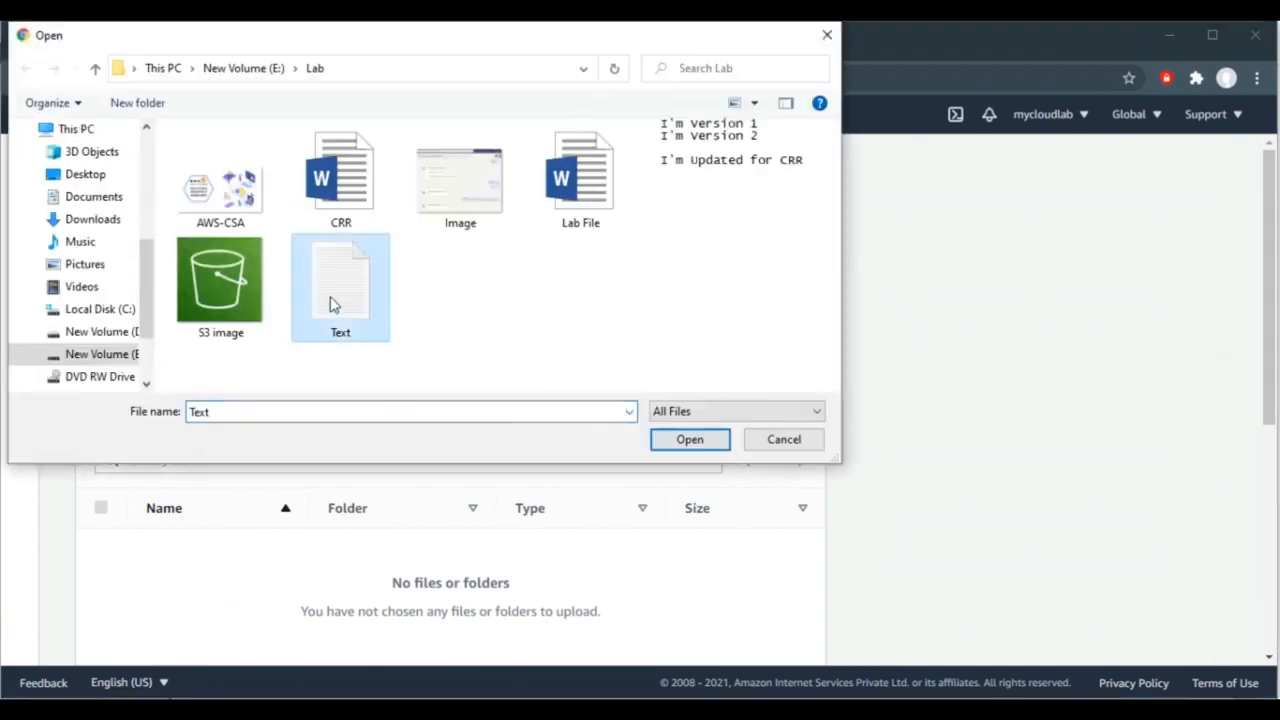
click(692, 441)
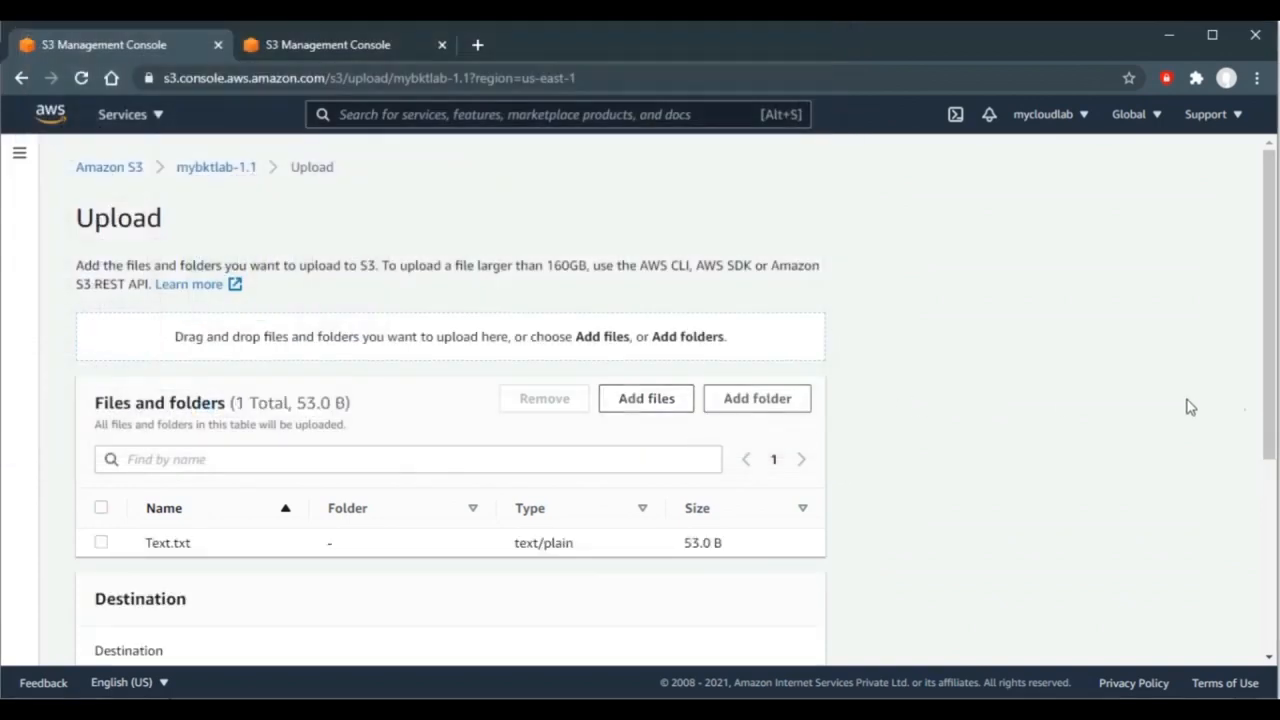
drag(1269, 398, 1270, 486)
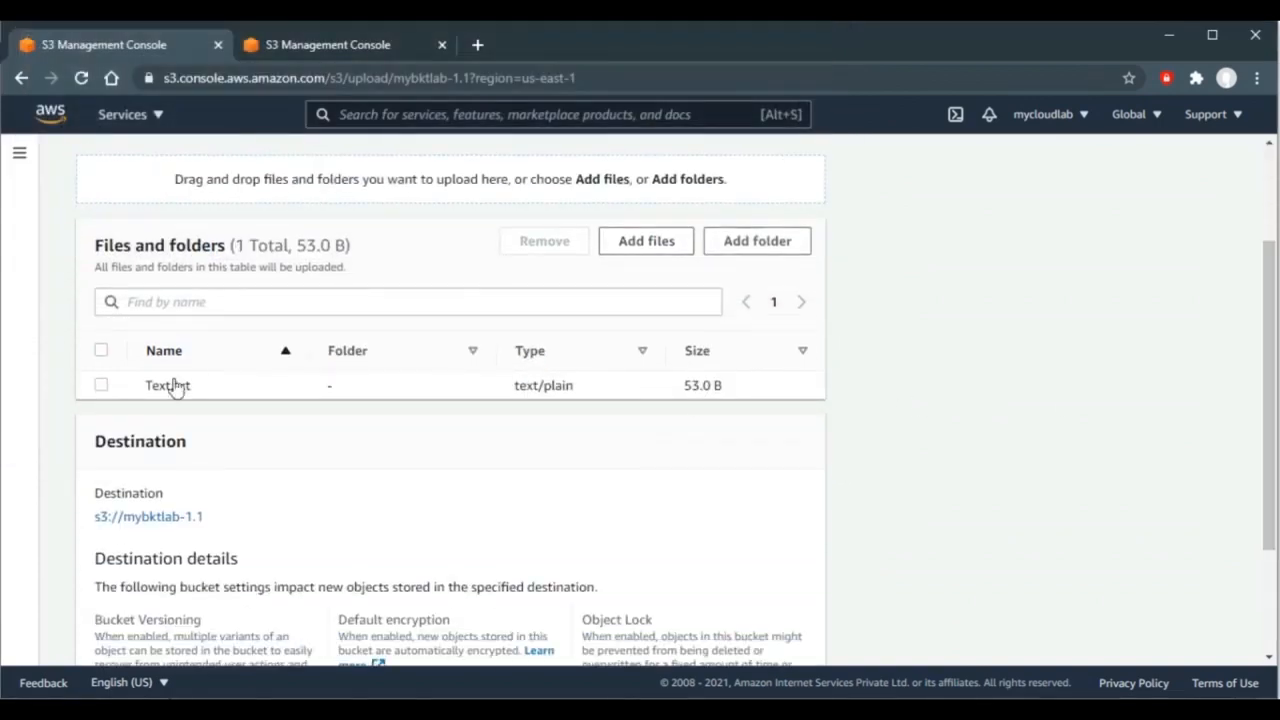
click(101, 386)
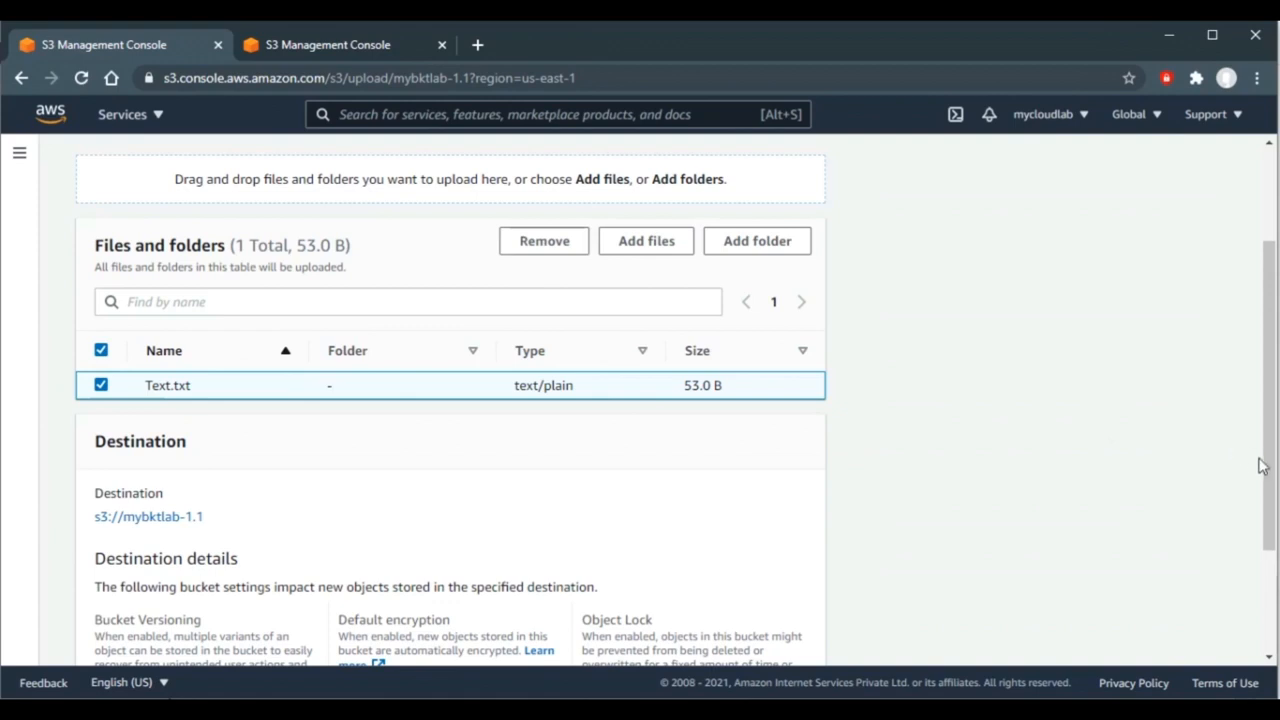
drag(1272, 482, 1272, 582)
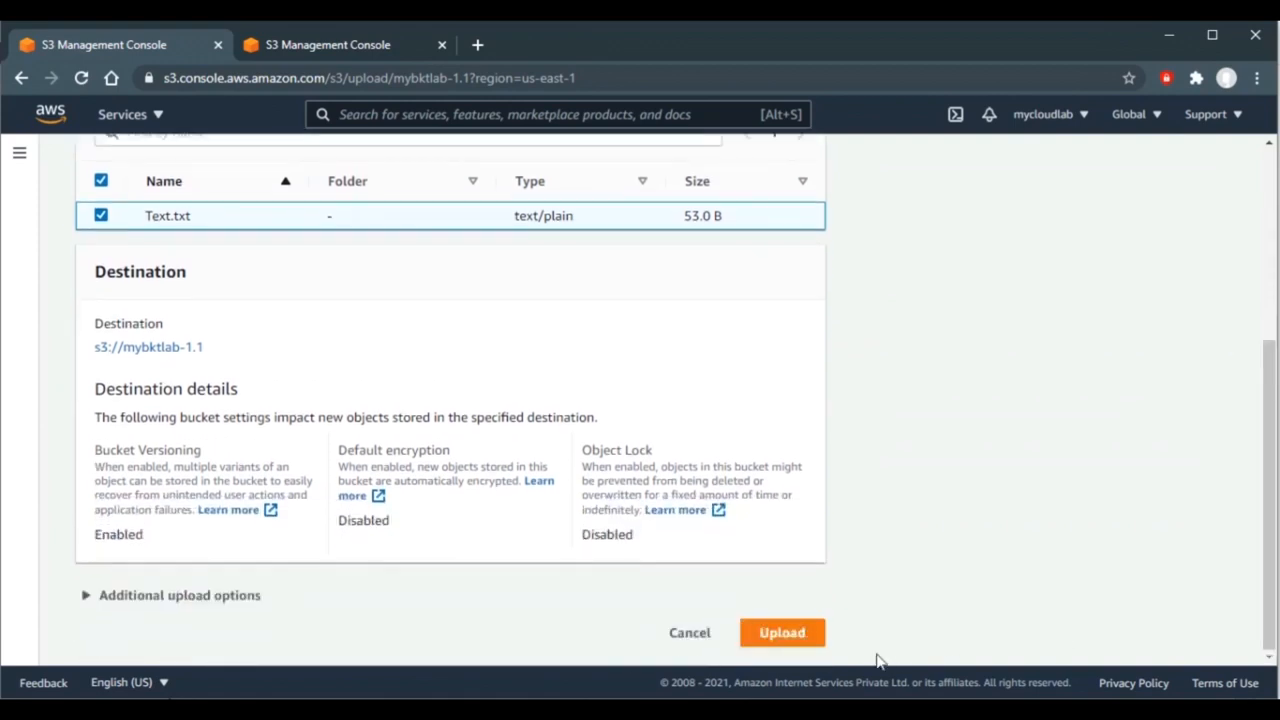
click(782, 633)
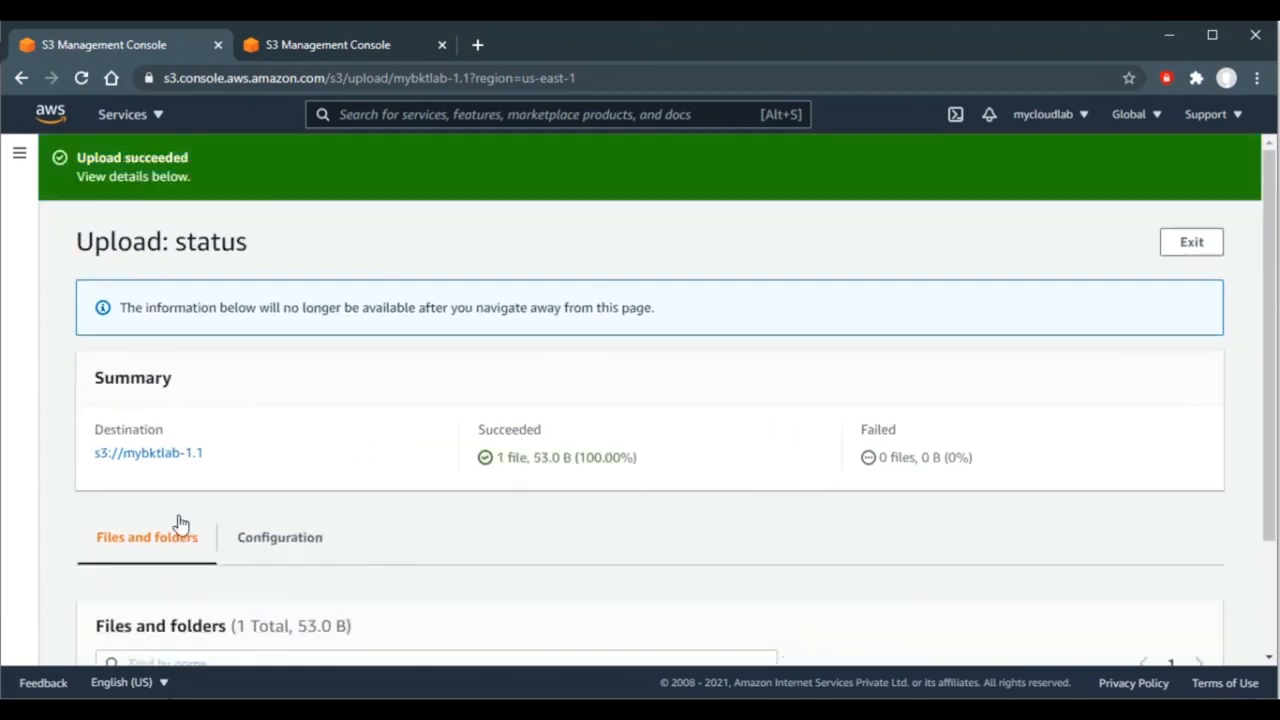
click(138, 455)
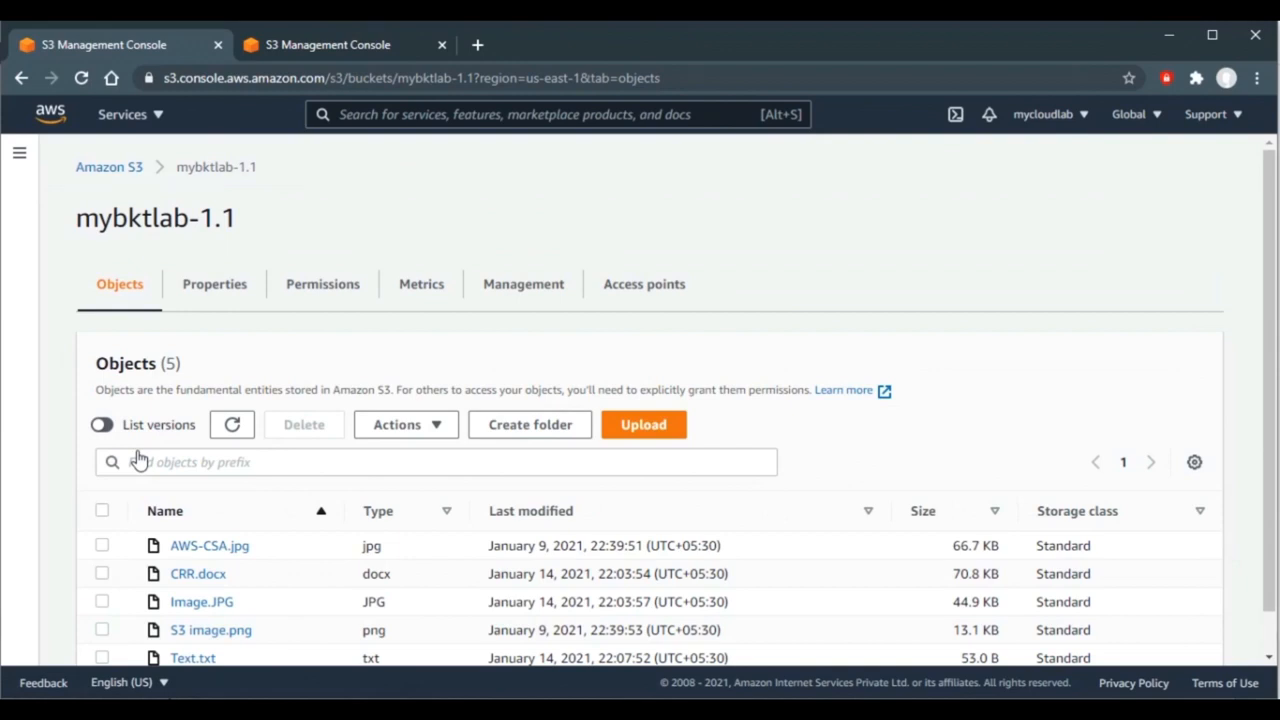
scroll(527, 336, down, 1)
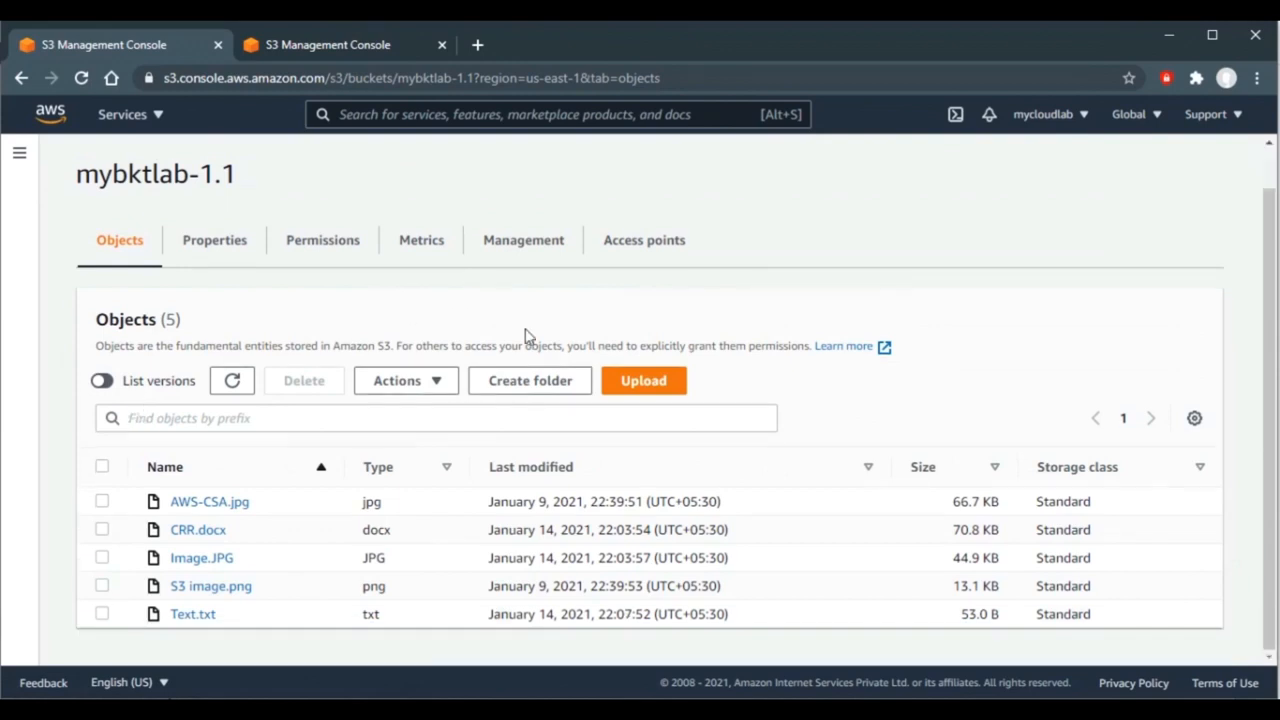
- Show all object versions in mybktlab-1.1 and in the refreshed replica bucket mybktlab-replicate-1.1
click(104, 383)
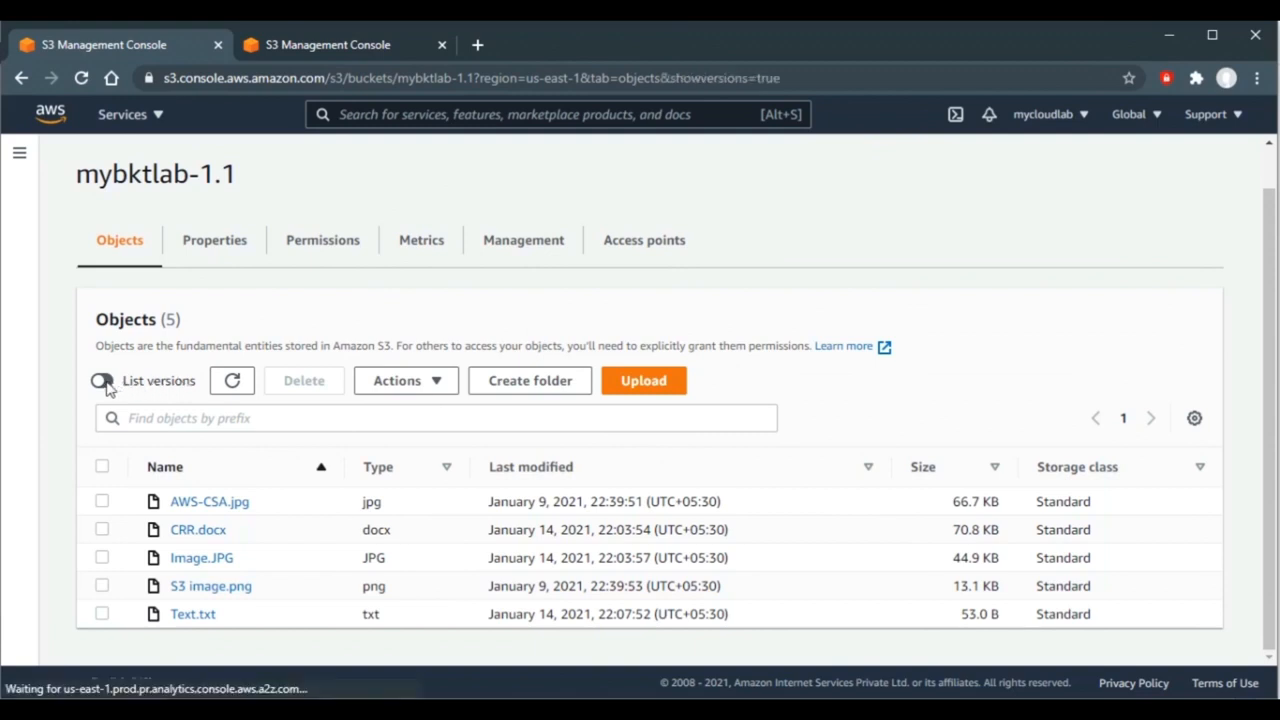
scroll(490, 324, down, 2)
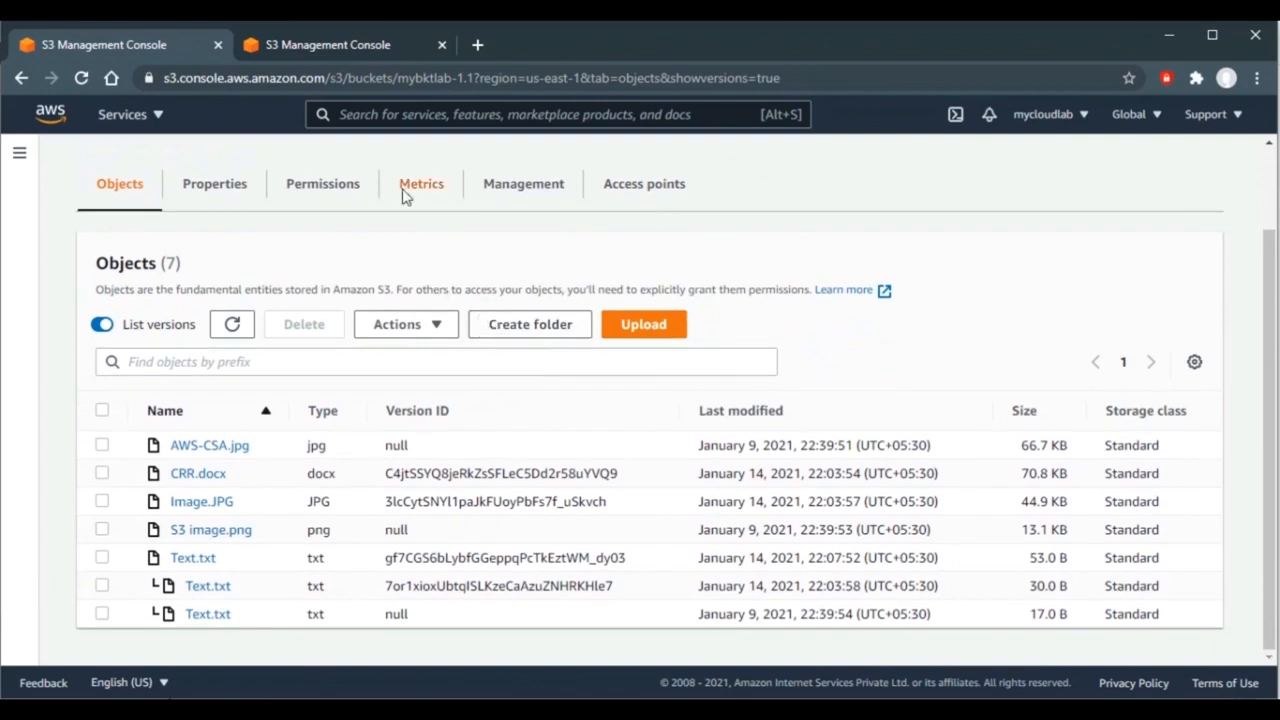
click(342, 44)
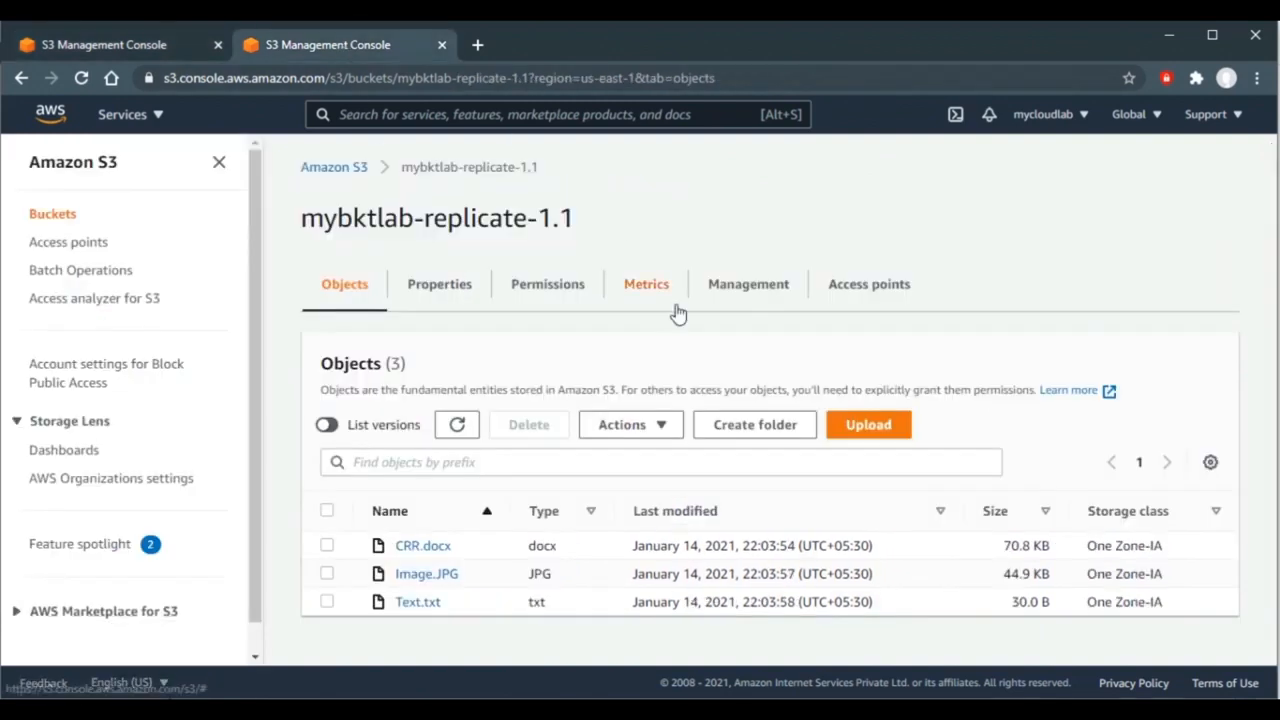
click(457, 428)
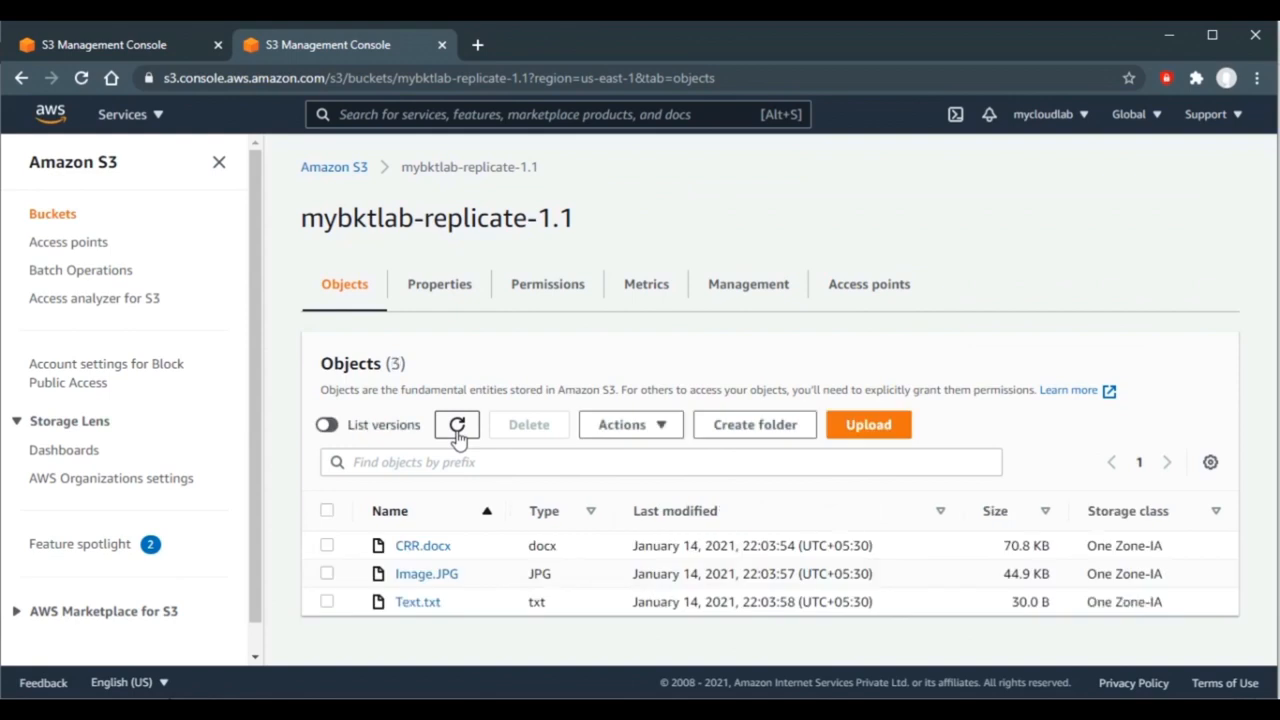
click(457, 428)
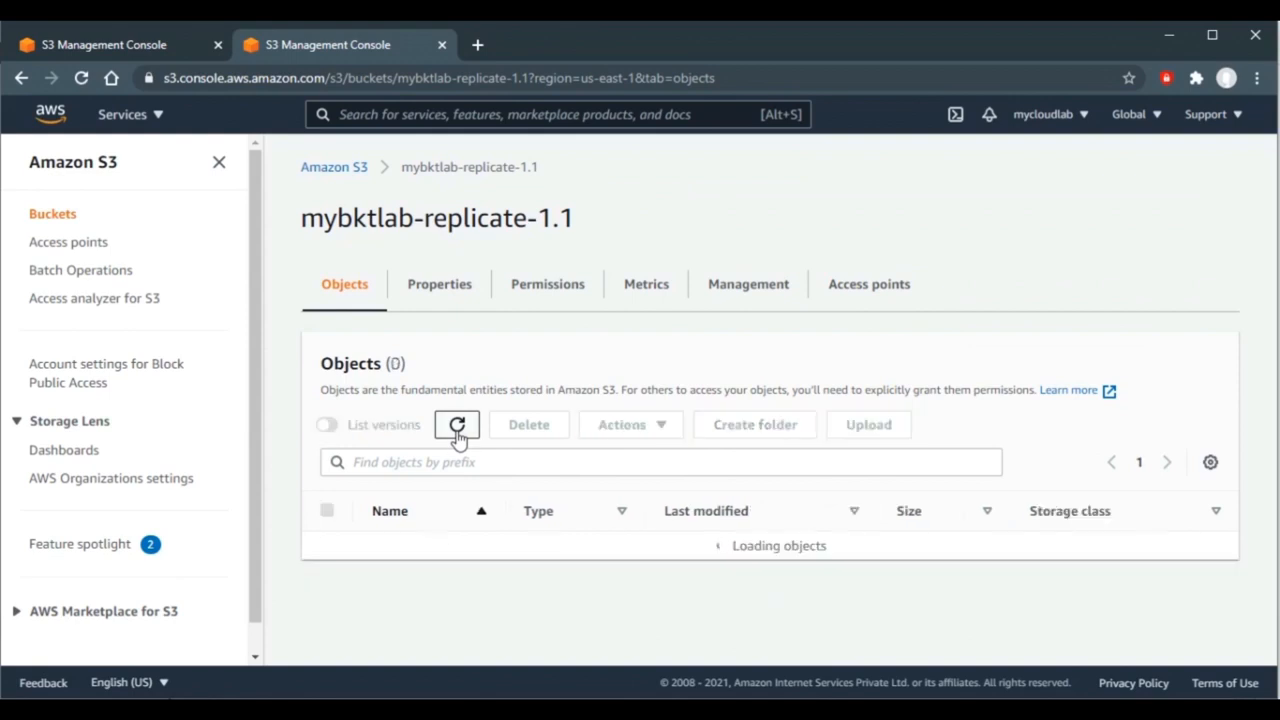
click(333, 428)
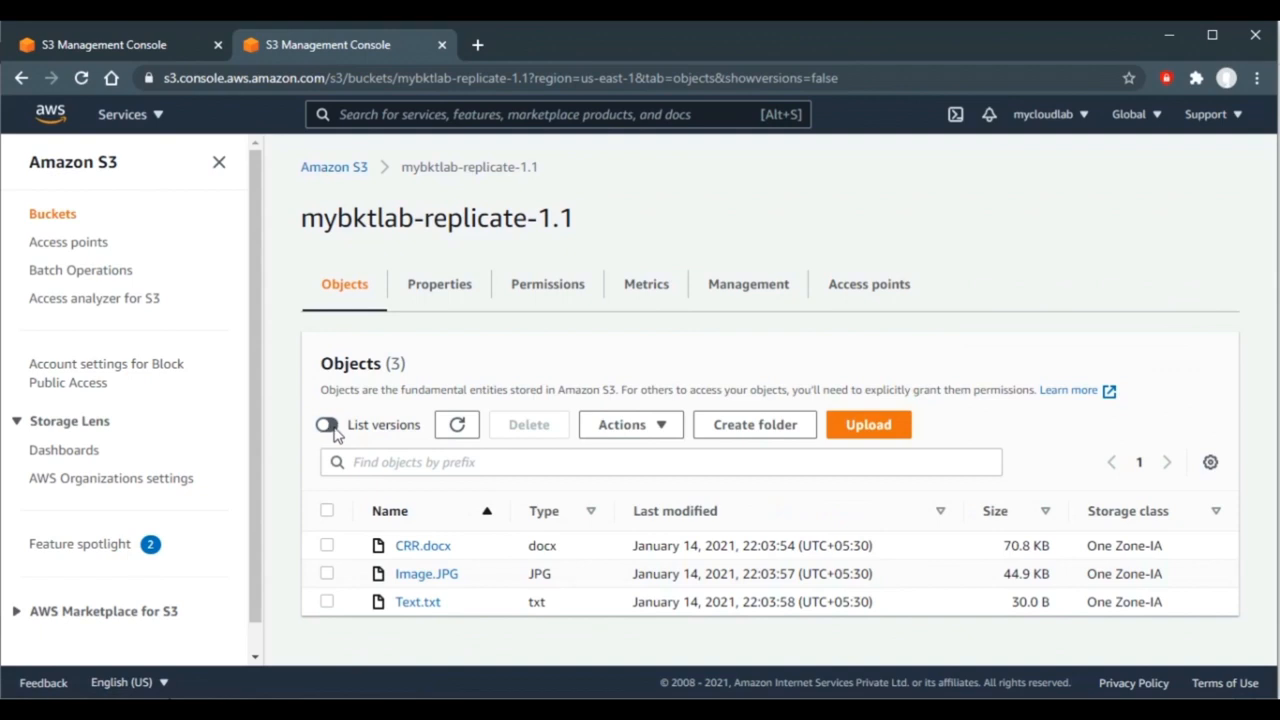
click(328, 425)
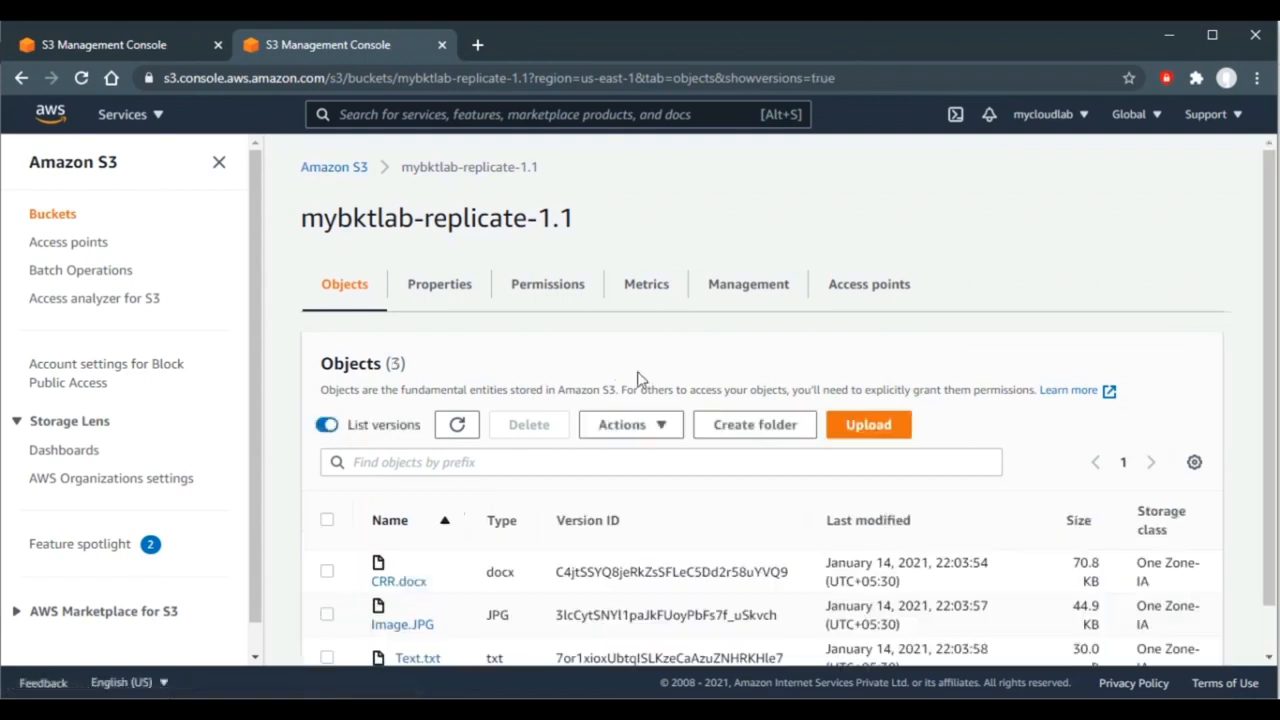
scroll(699, 326, down, 2)
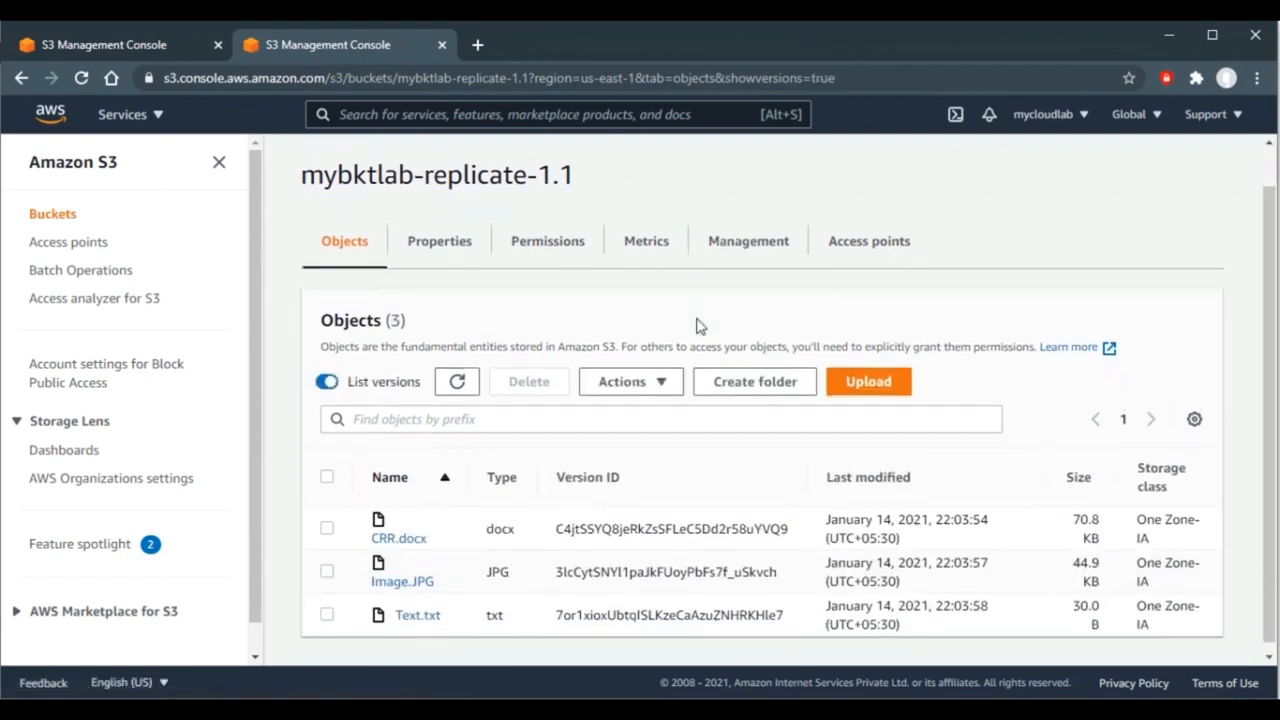
click(143, 46)
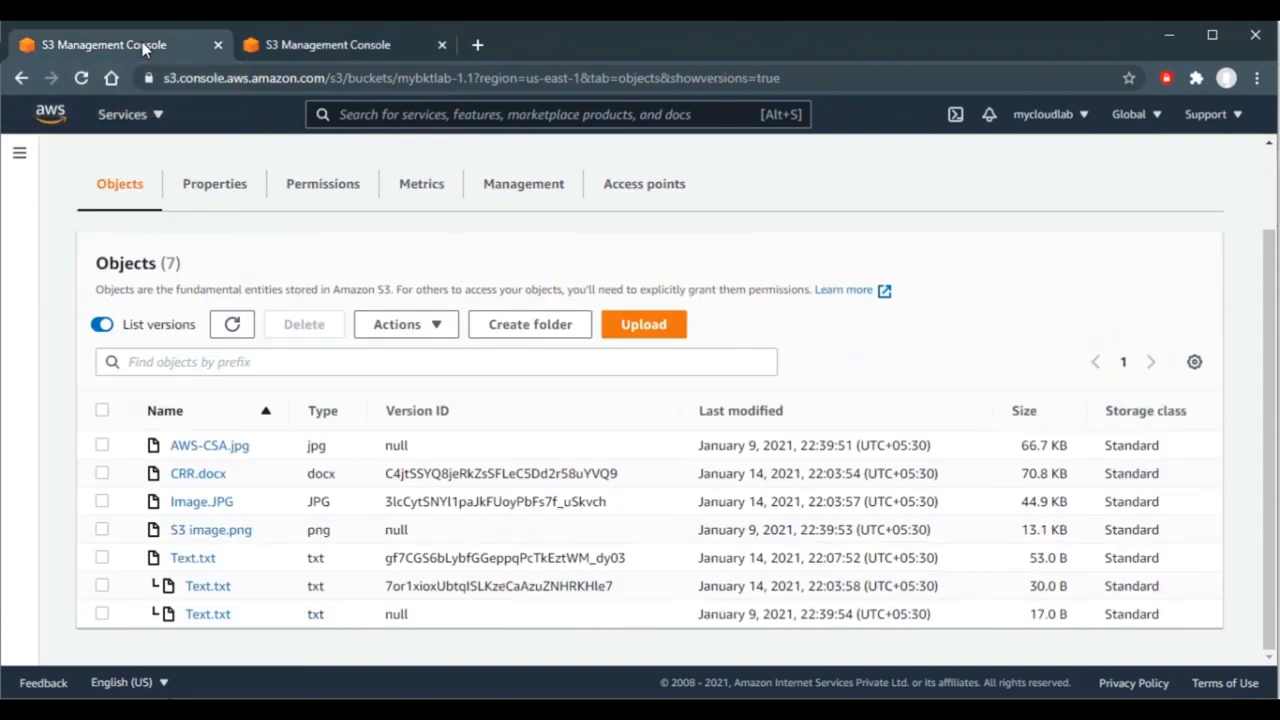
- Refresh the replica's version list until the updated 53.0 B Text.txt appears as One Zone-IA
click(369, 50)
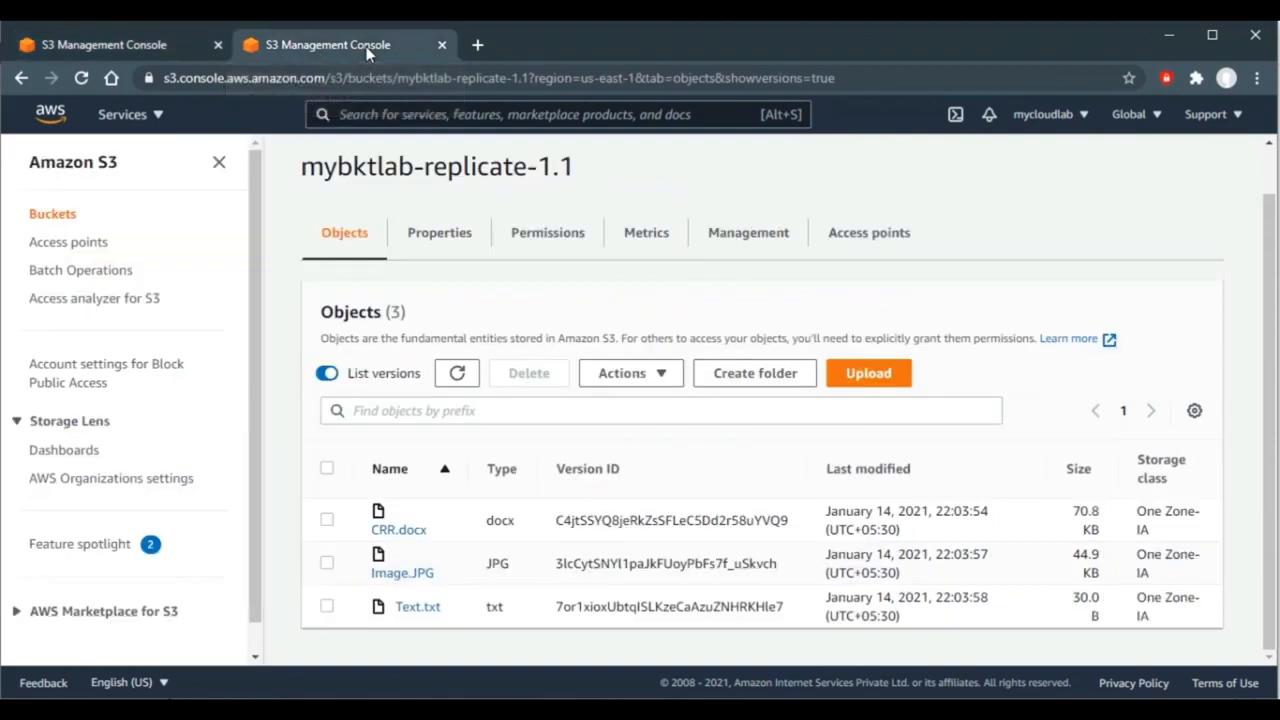
click(457, 372)
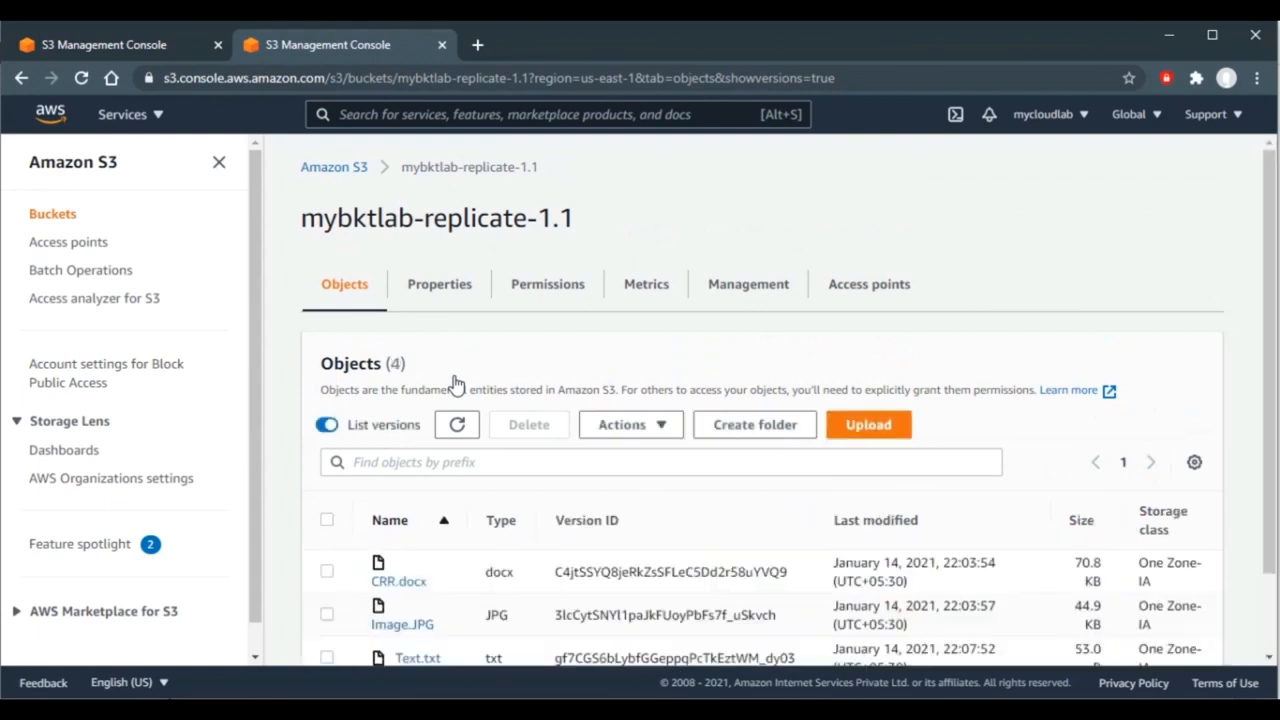
click(463, 424)
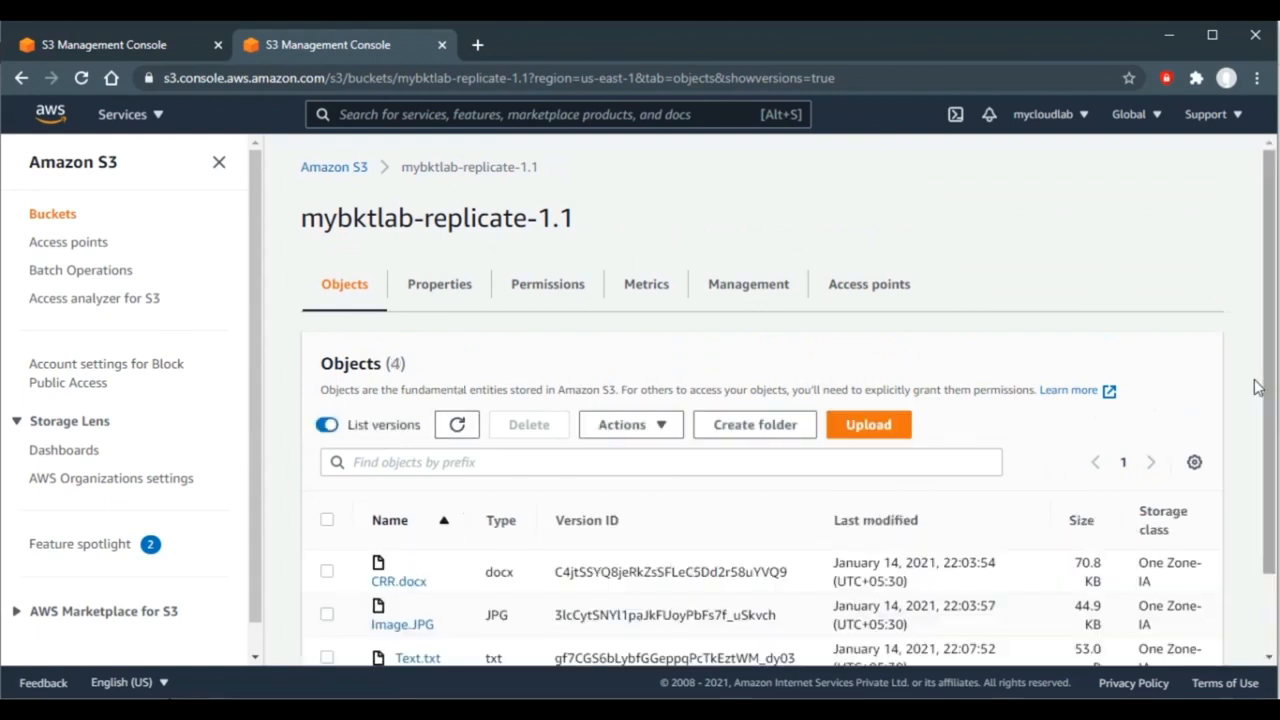
scroll(1272, 378, down, 1)
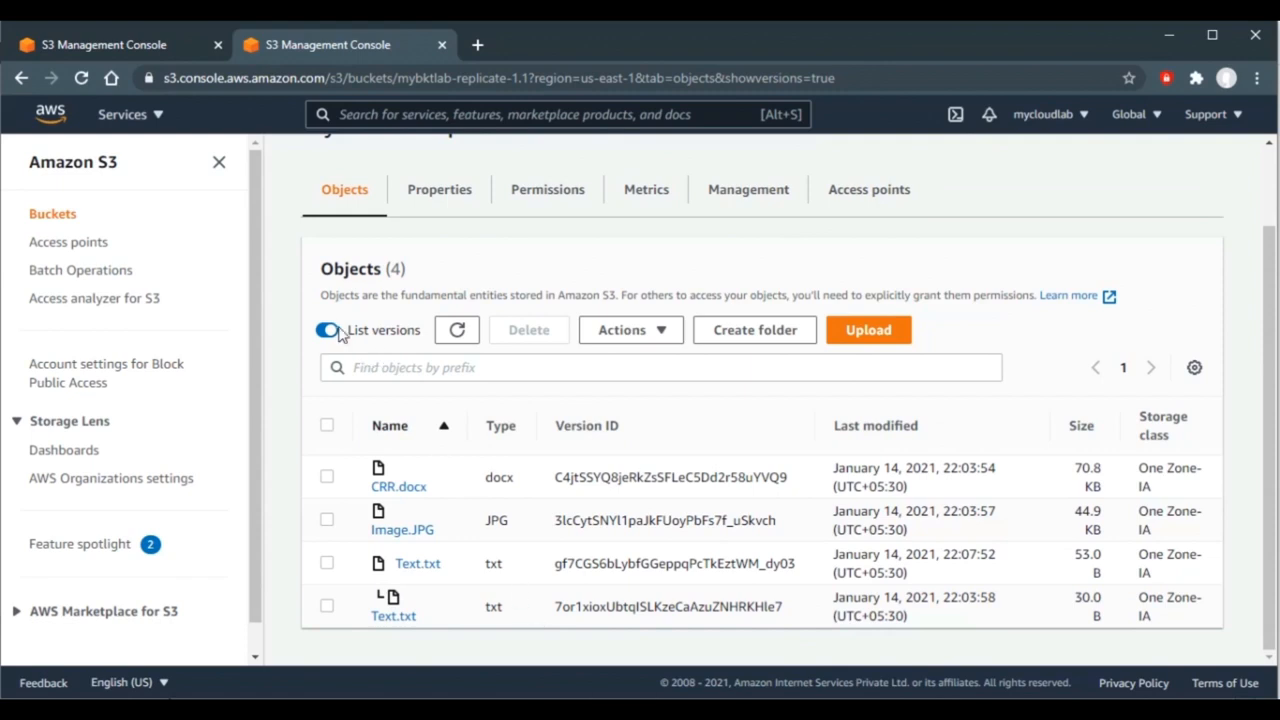
click(126, 49)
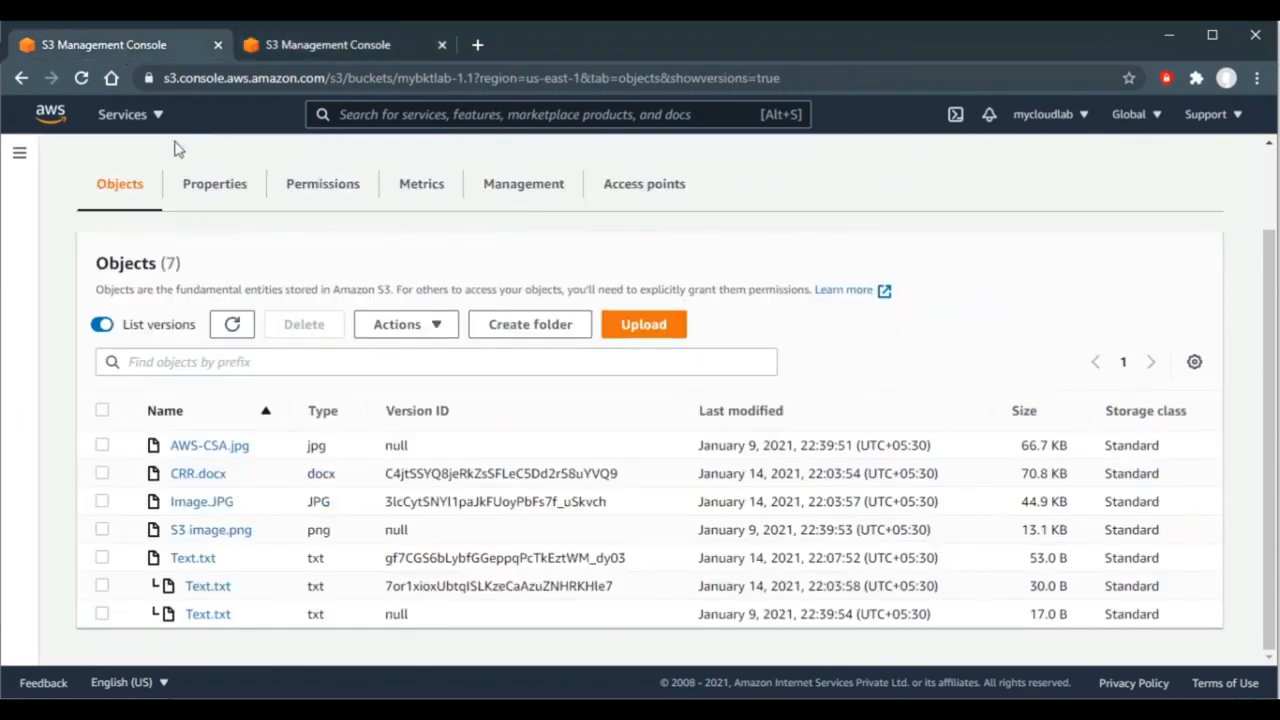
- Open mybktlab-1.1 from the Buckets list, briefly checking the replica bucket's versions
scroll(1265, 176, up, 2)
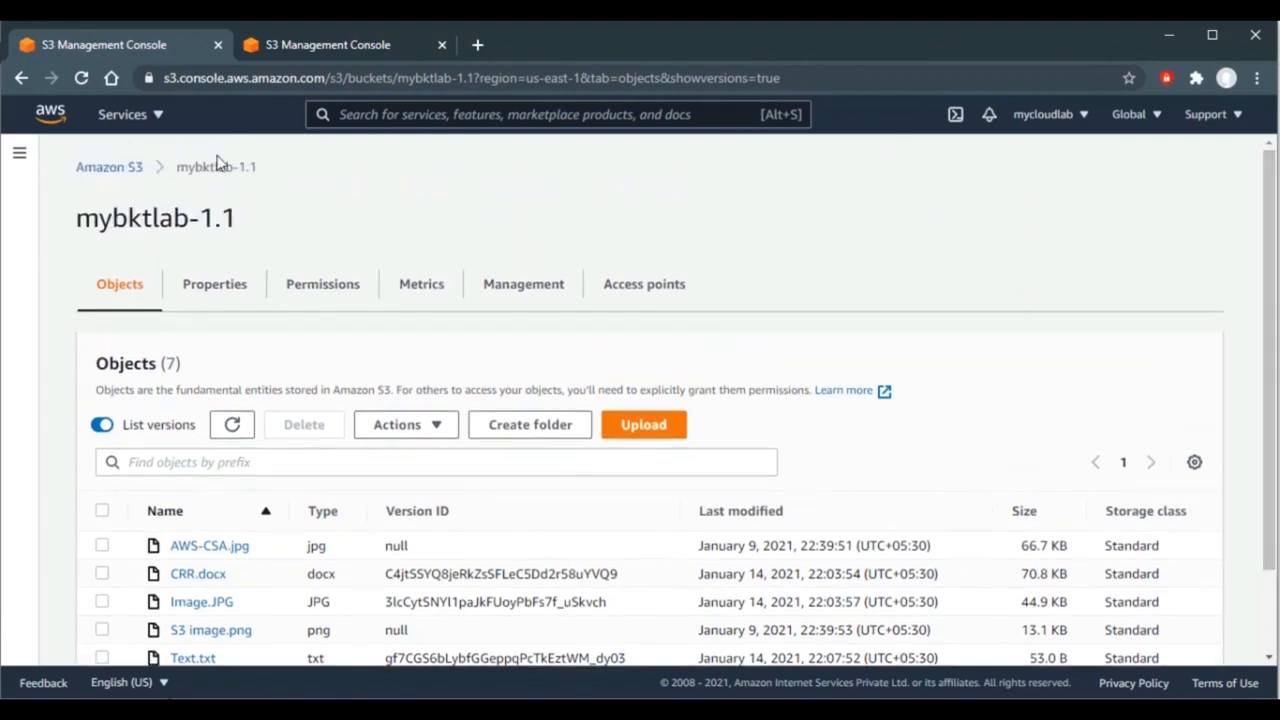
click(112, 168)
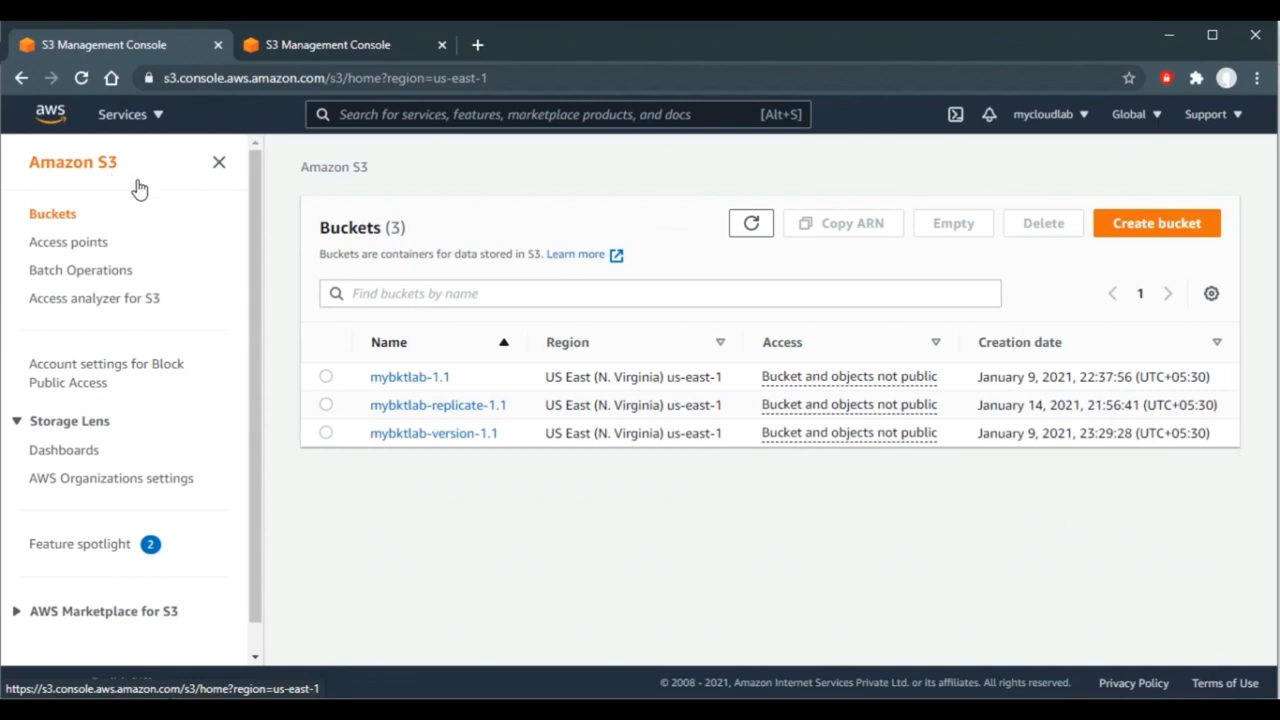
click(408, 379)
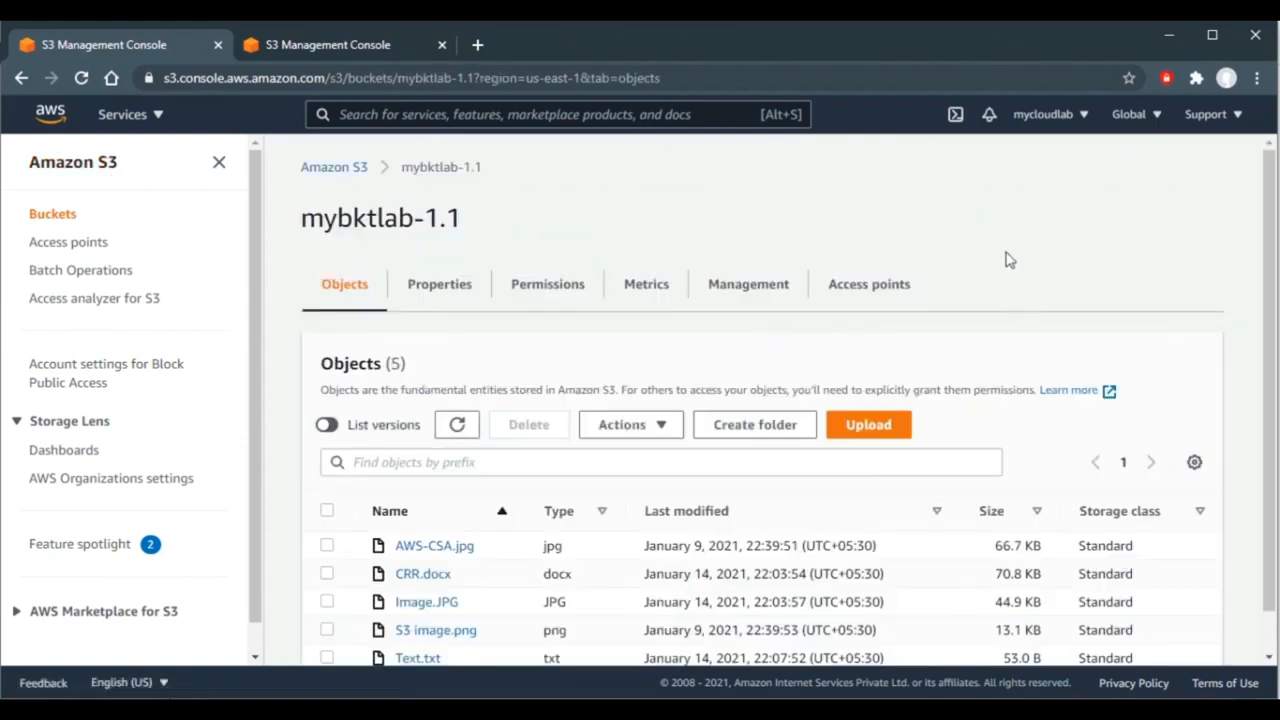
scroll(1008, 268, down, 1)
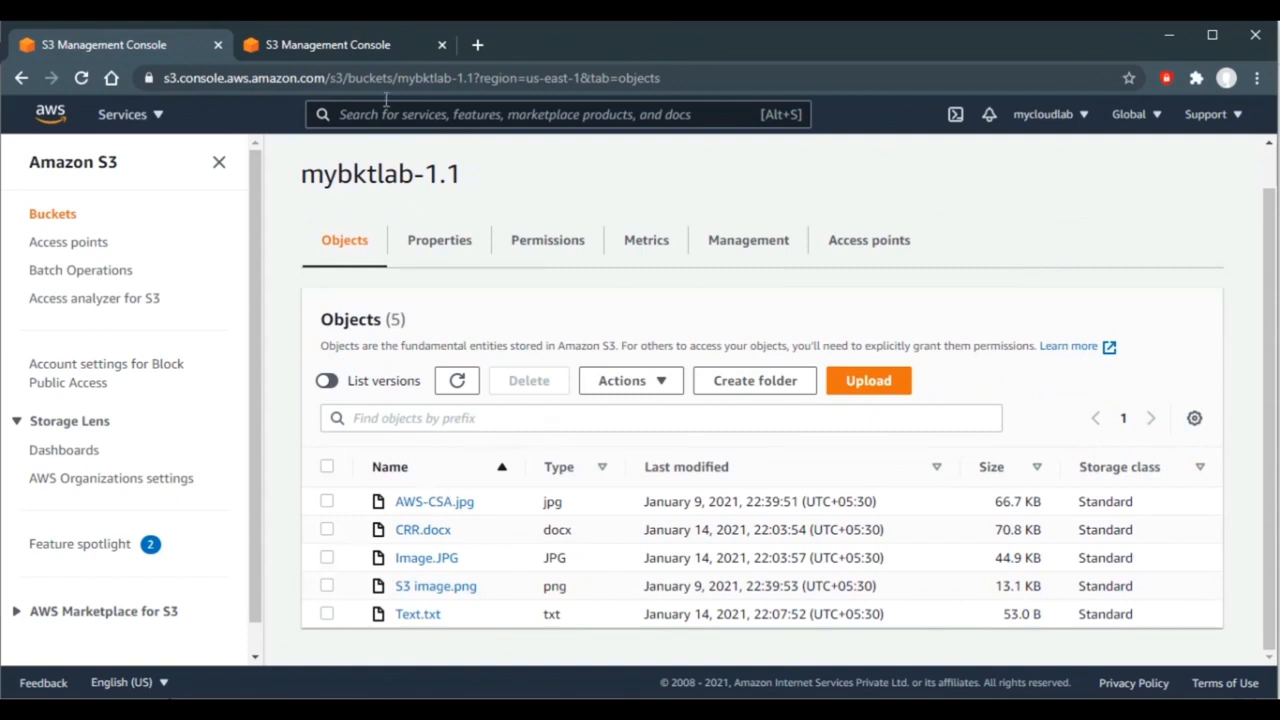
click(376, 44)
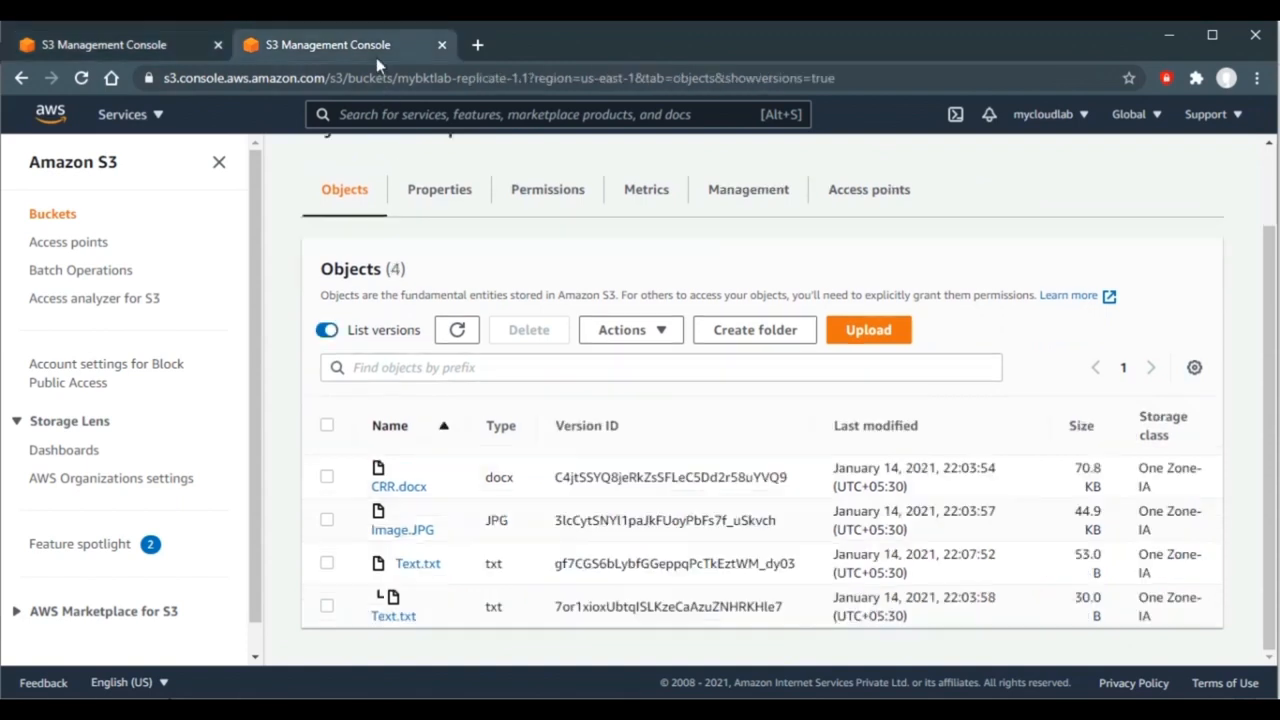
click(151, 45)
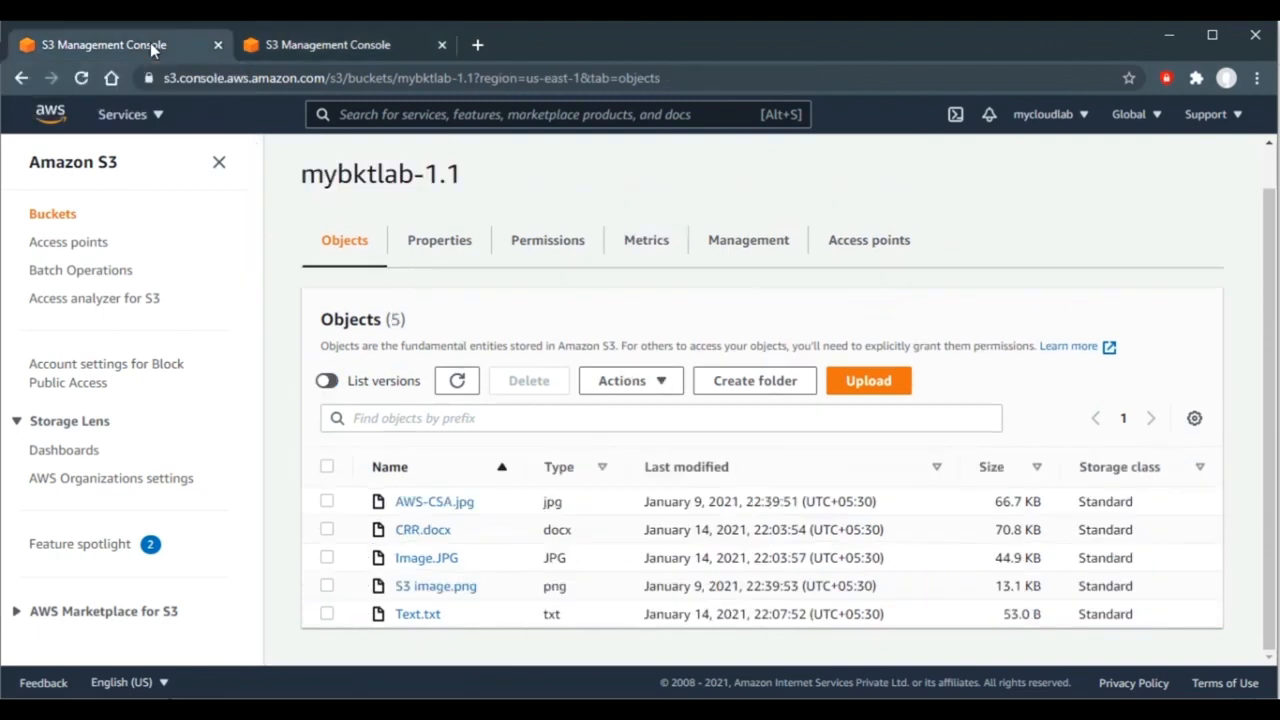
- Delete Image.JPG from mybktlab-1.1, confirming with 'delete', leaving four objects listed
click(328, 559)
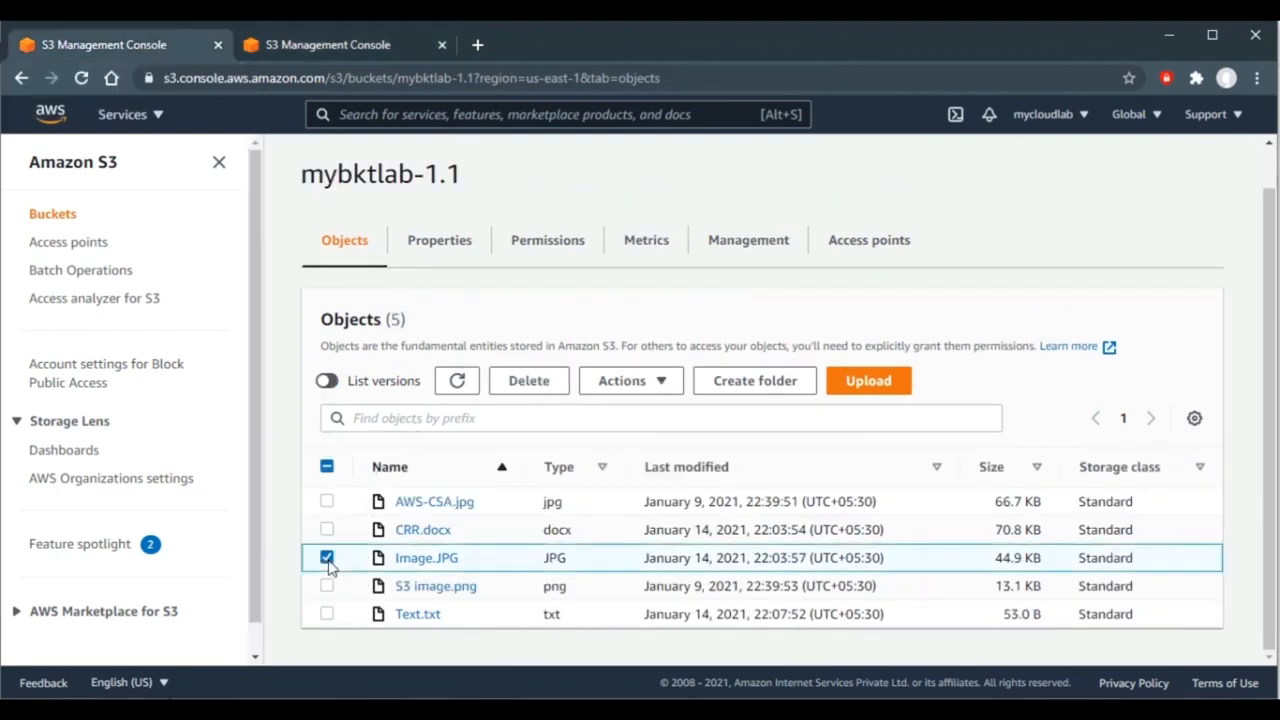
click(524, 389)
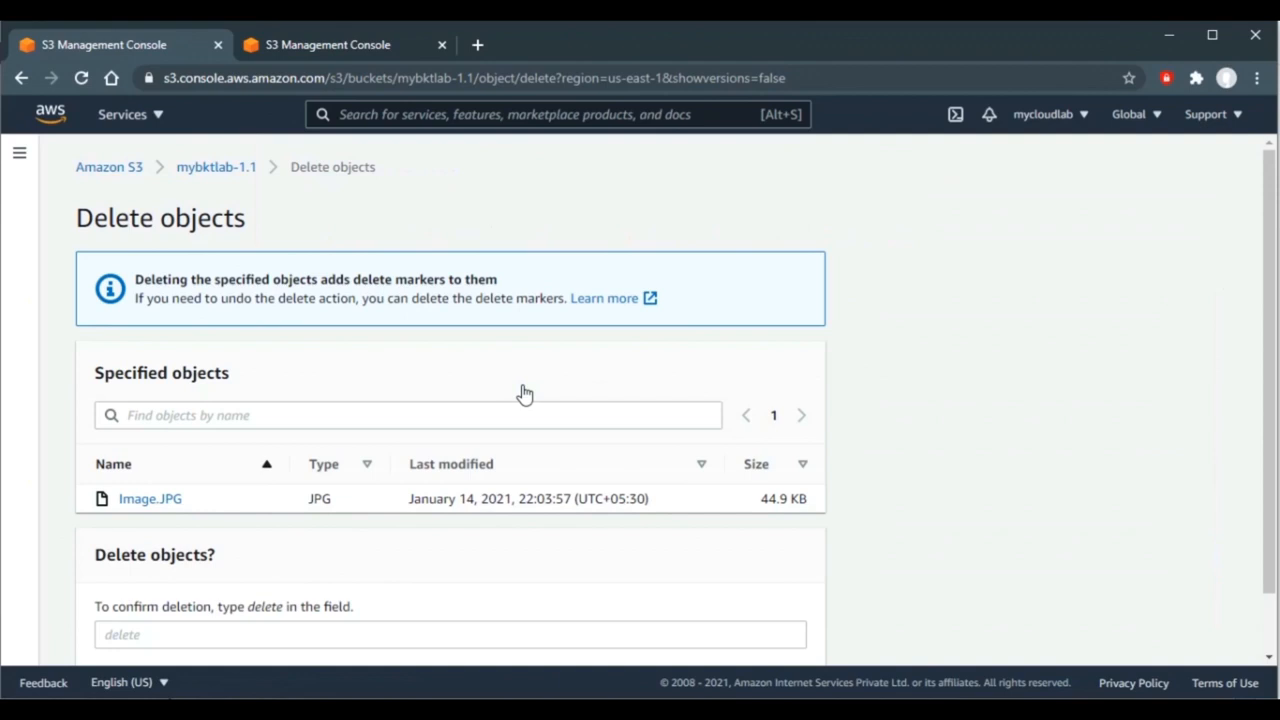
scroll(909, 397, down, 2)
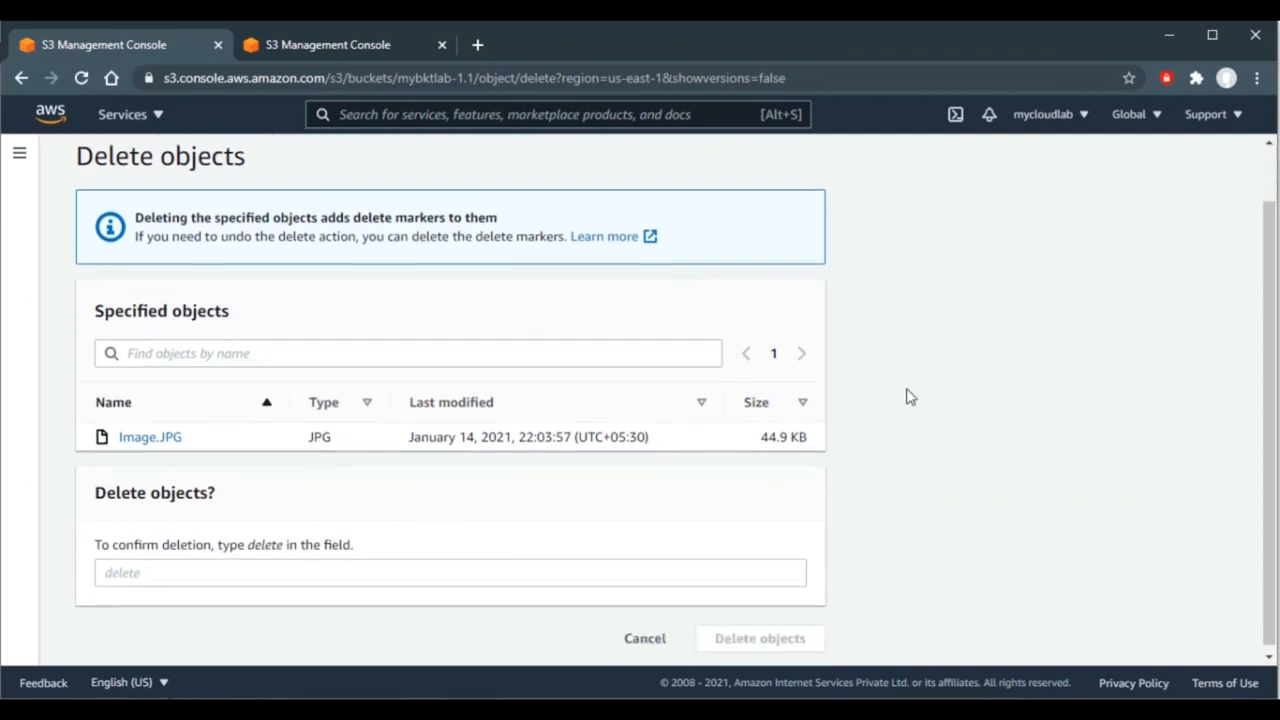
click(486, 567)
text(delete)
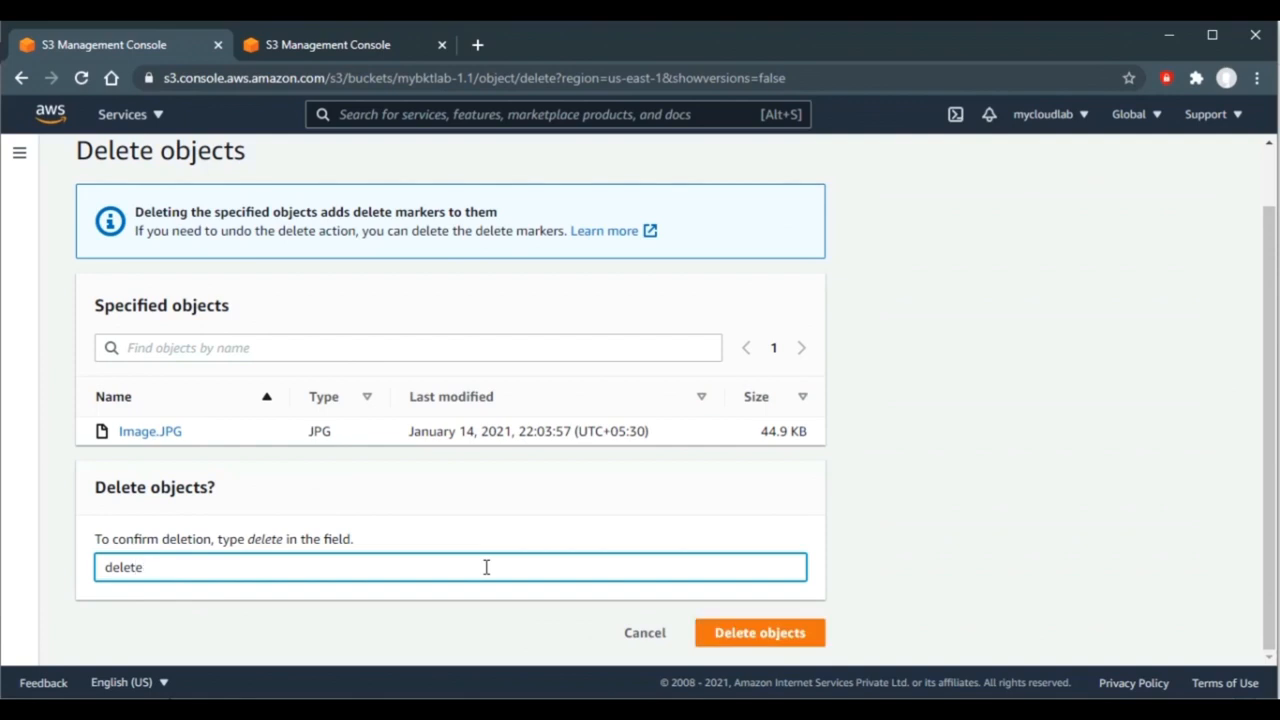
click(760, 633)
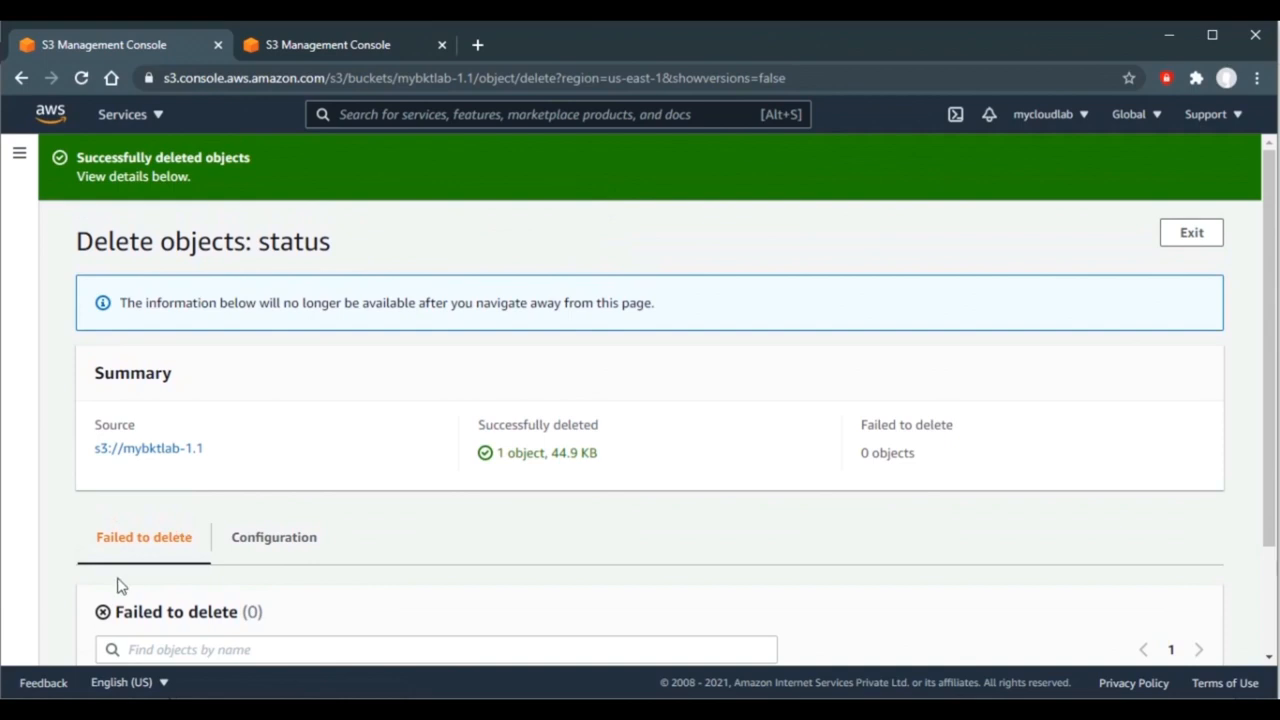
click(141, 451)
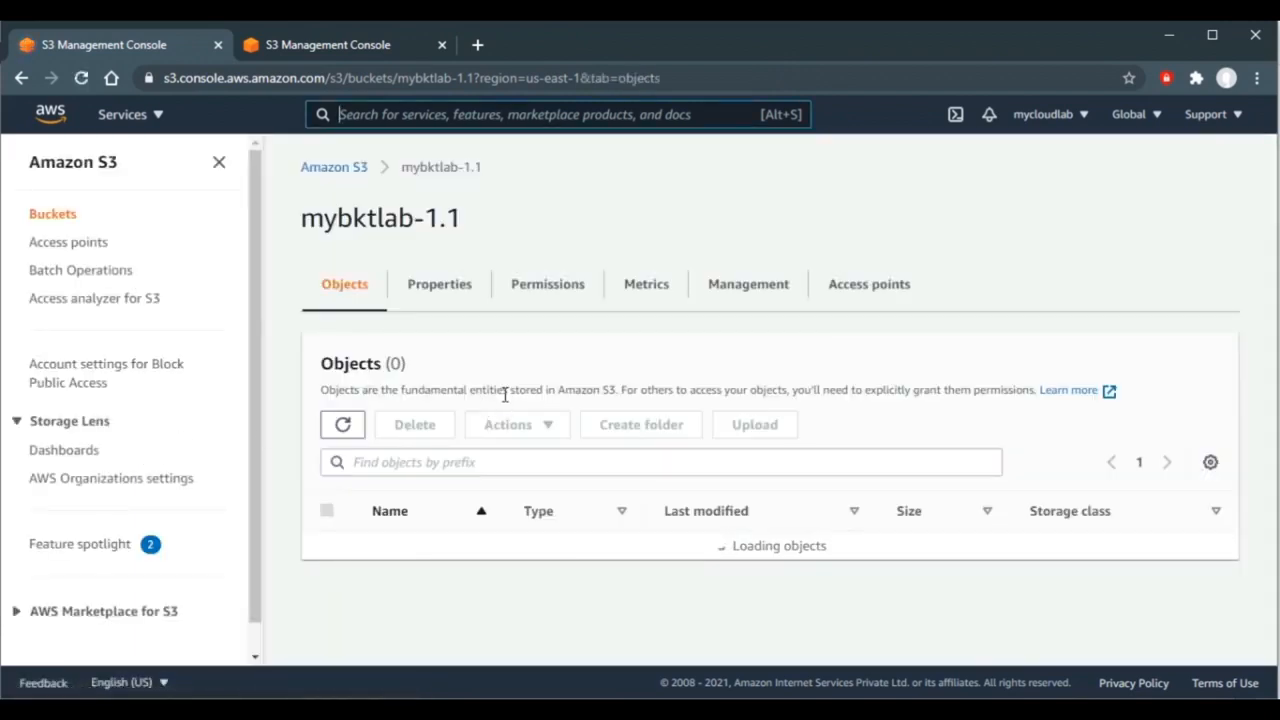
scroll(670, 330, down, 1)
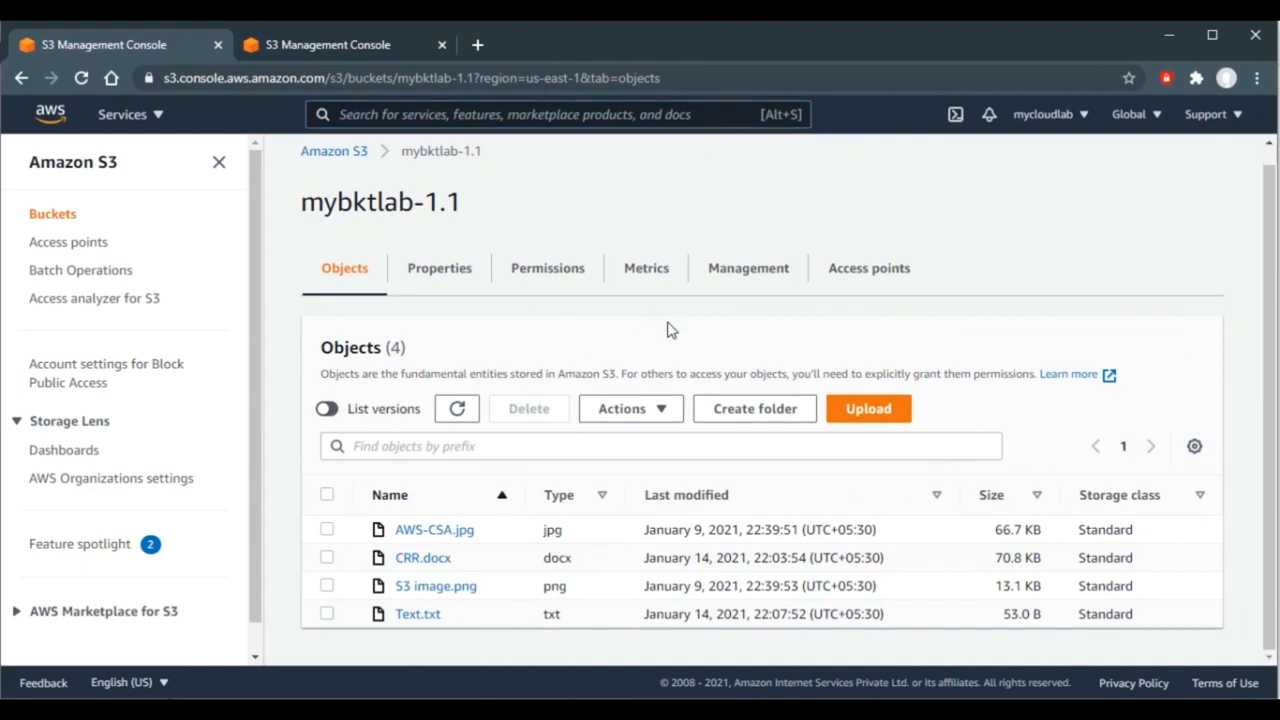
- Confirm Image.JPG remains in mybktlab-replicate-1.1, then advance to the 'What is Lifecycle Management?' slide
click(329, 47)
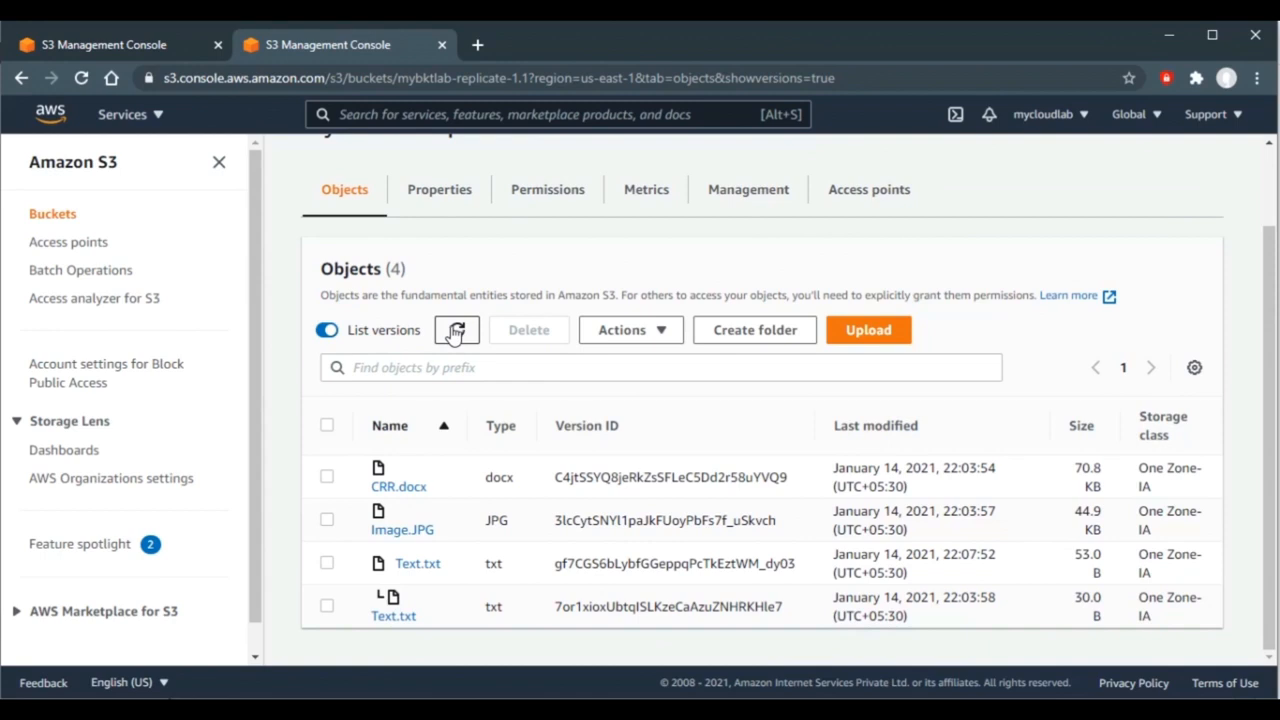
click(327, 520)
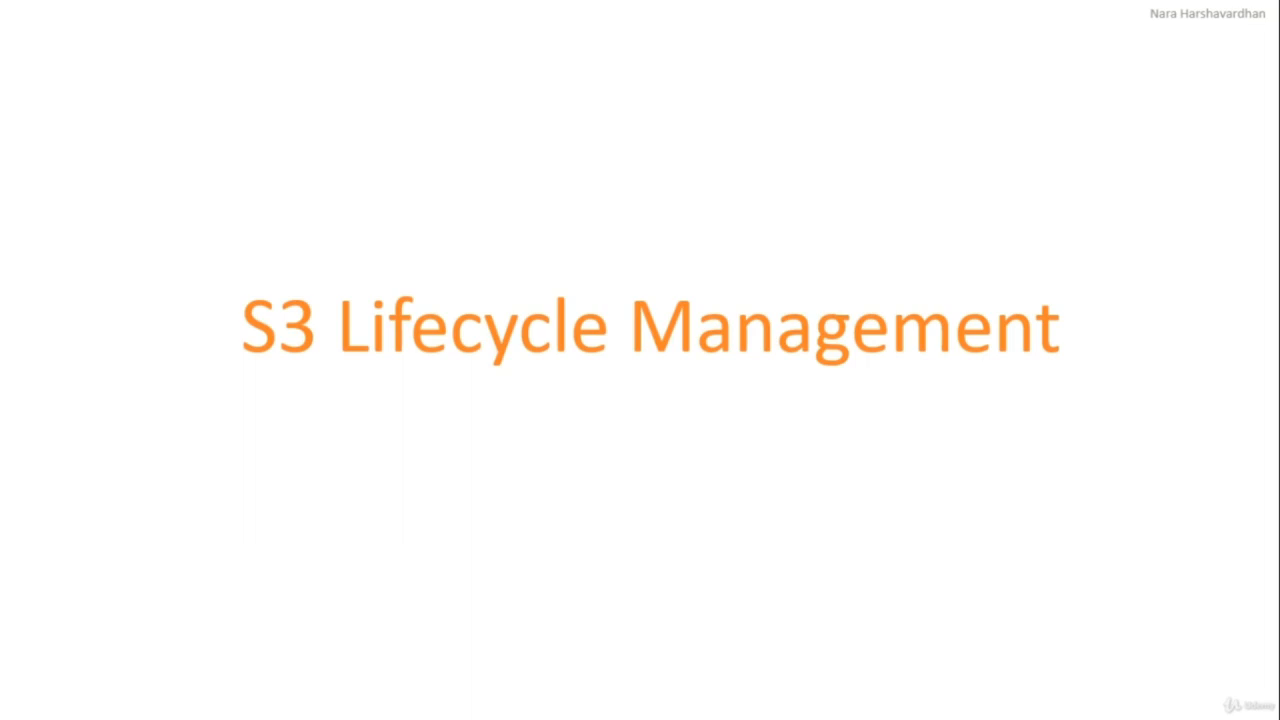
key(Right)
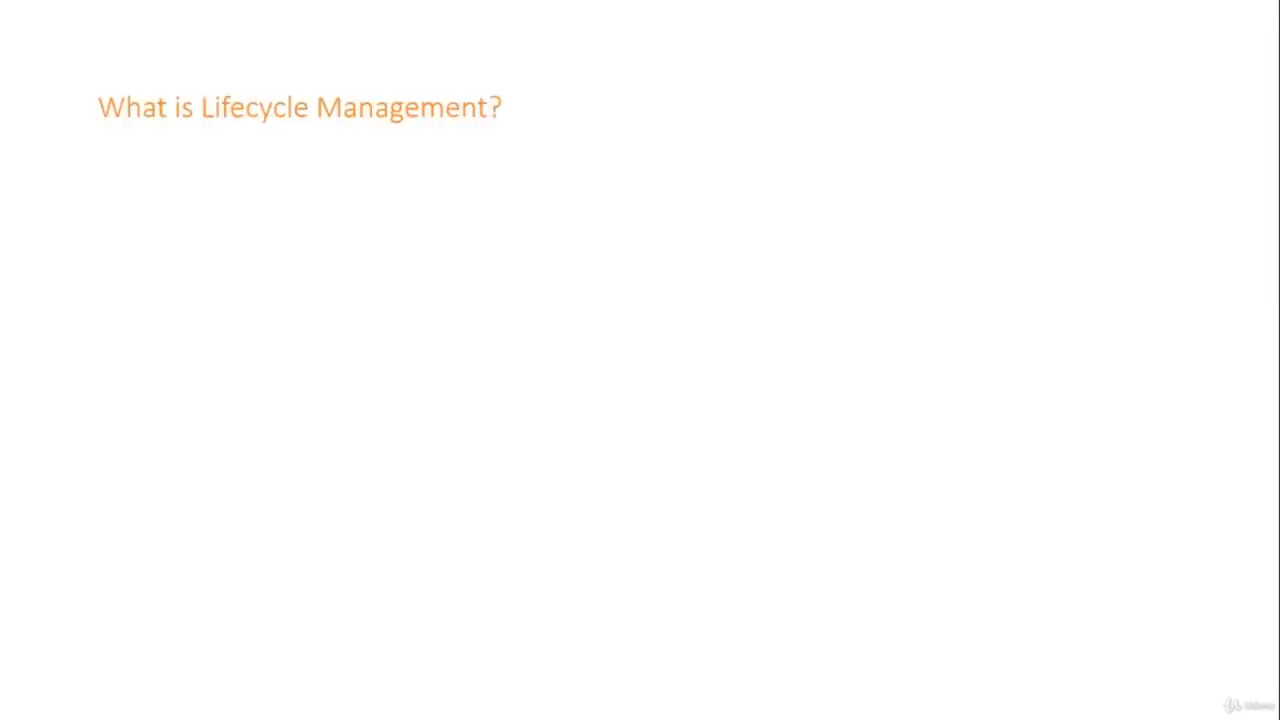
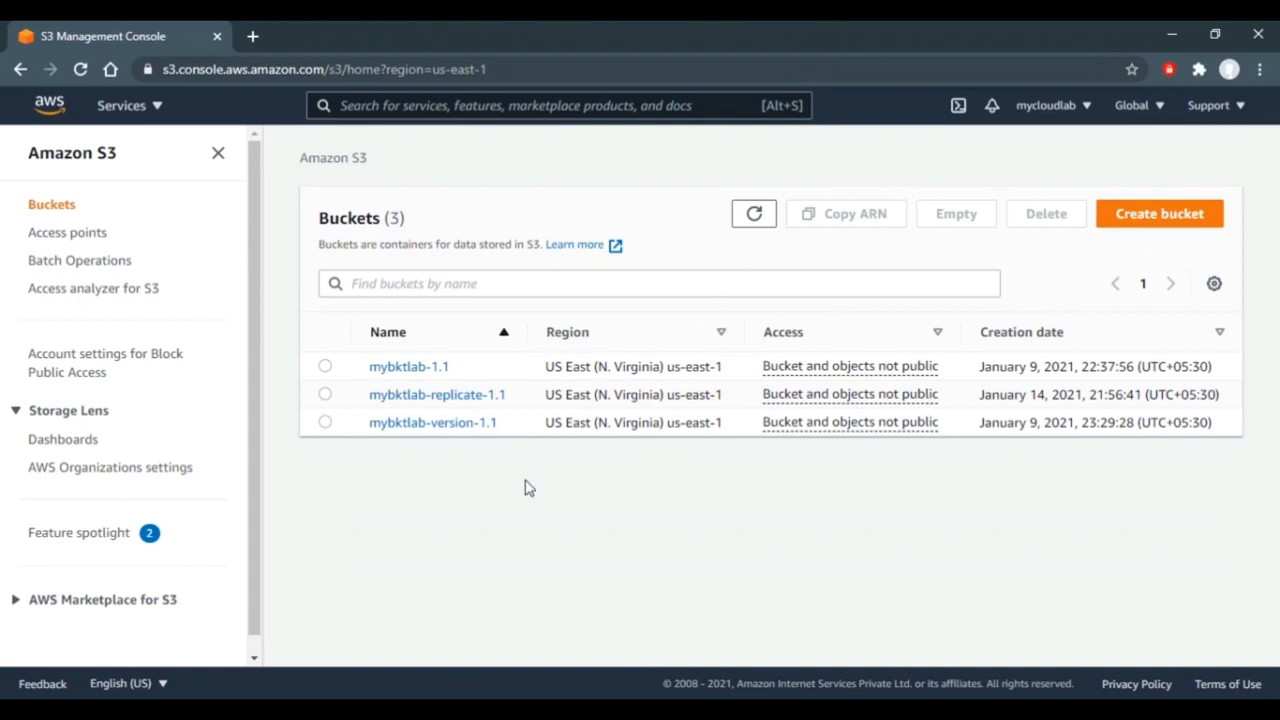
- Open mybktlab-1.1 and view its Management tab, which lists no lifecycle rules yet
click(326, 367)
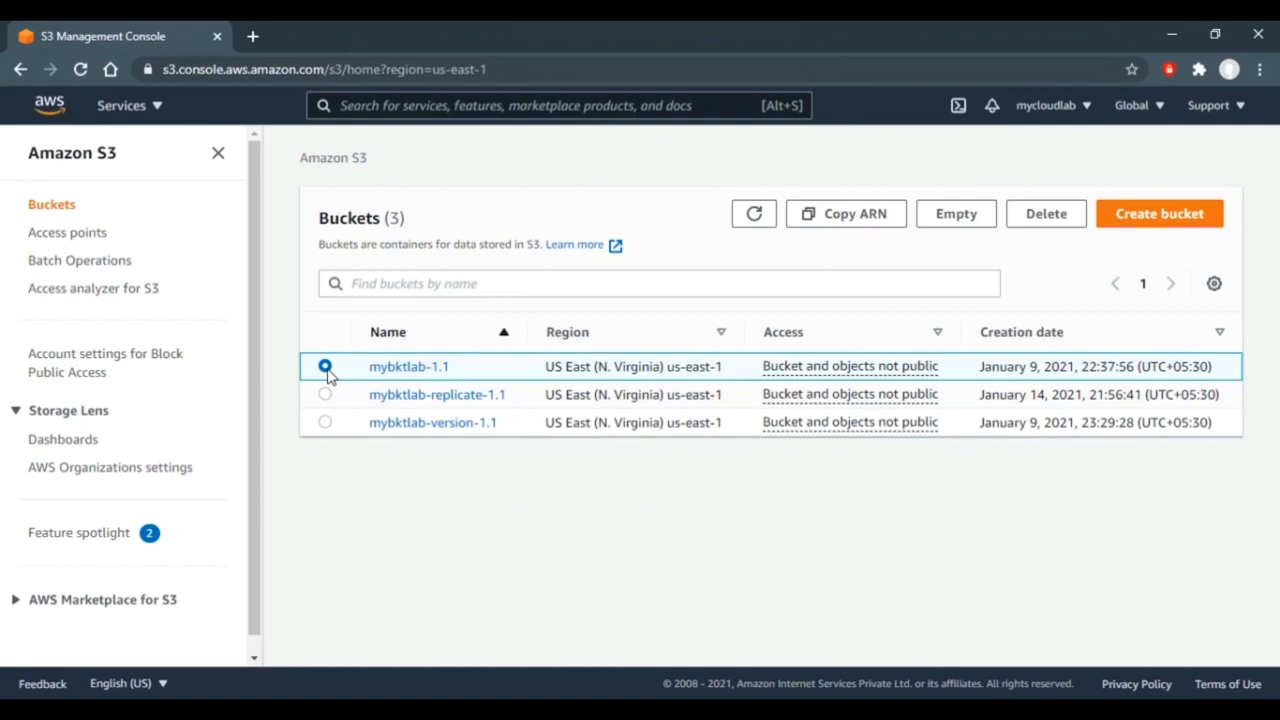
click(430, 368)
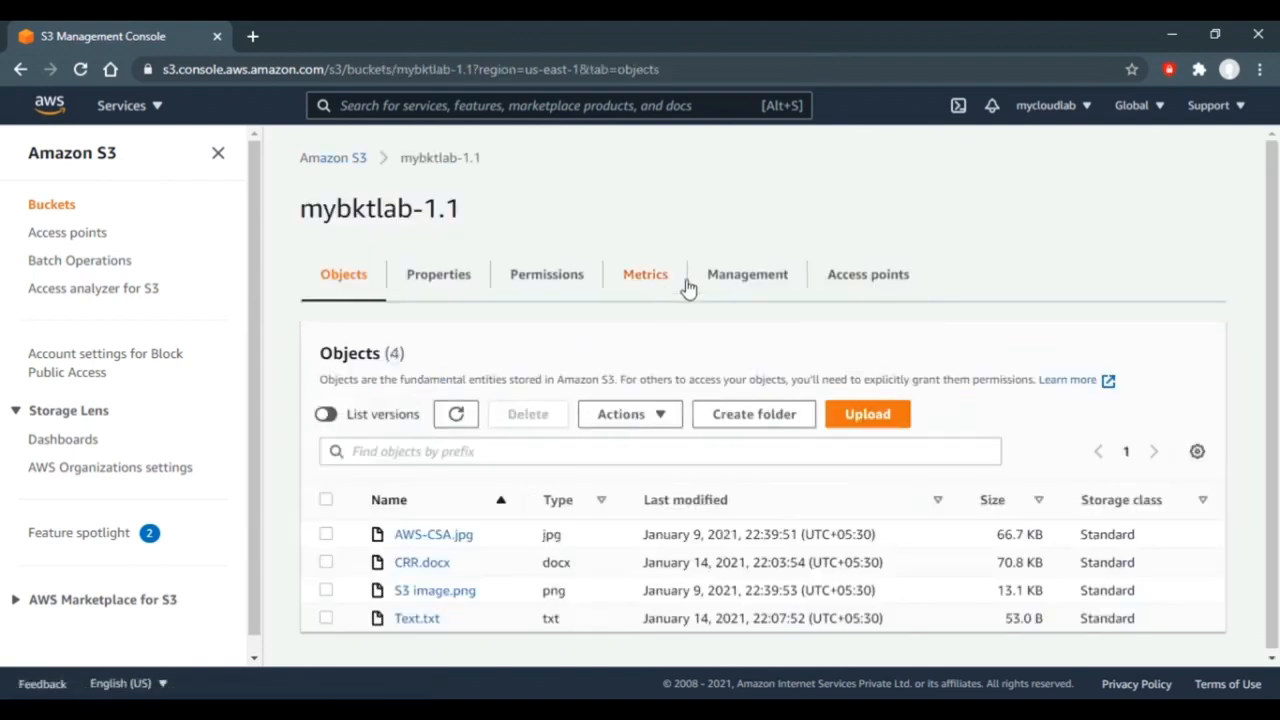
click(733, 276)
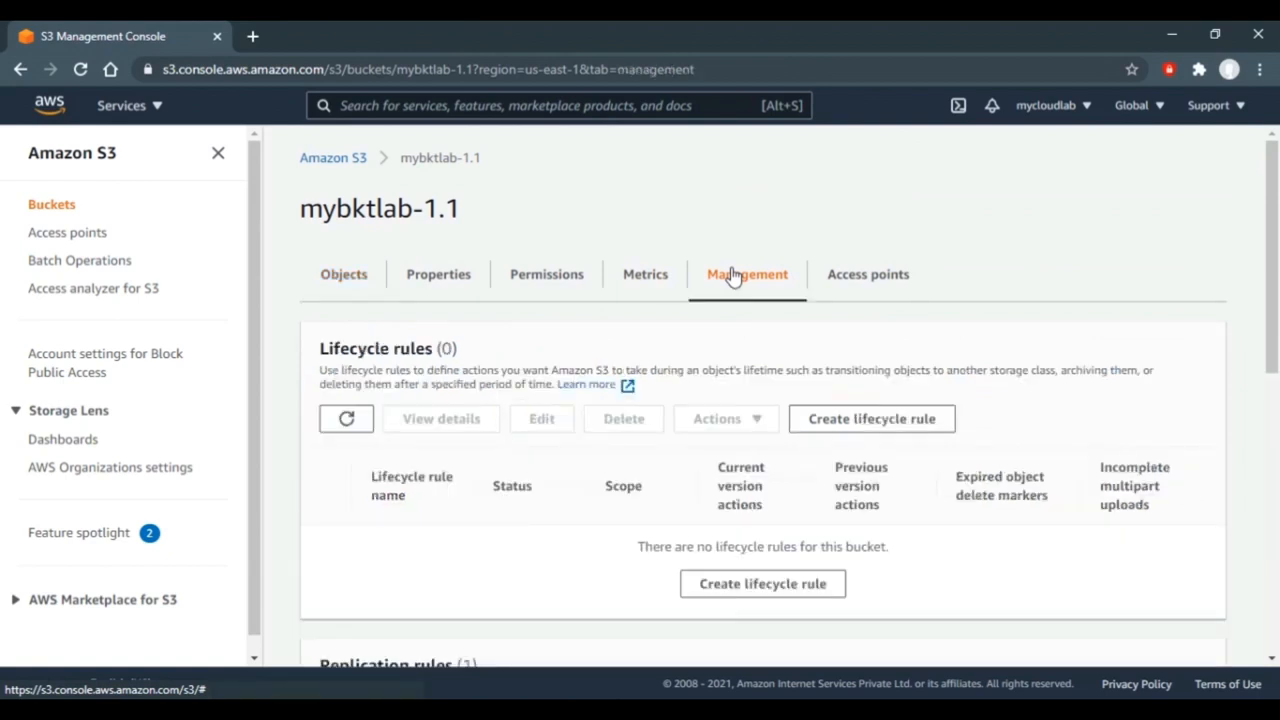
- Begin a lifecycle rule named my-bkt-lc-rule-1.1 with scope set to all objects in the bucket
click(853, 422)
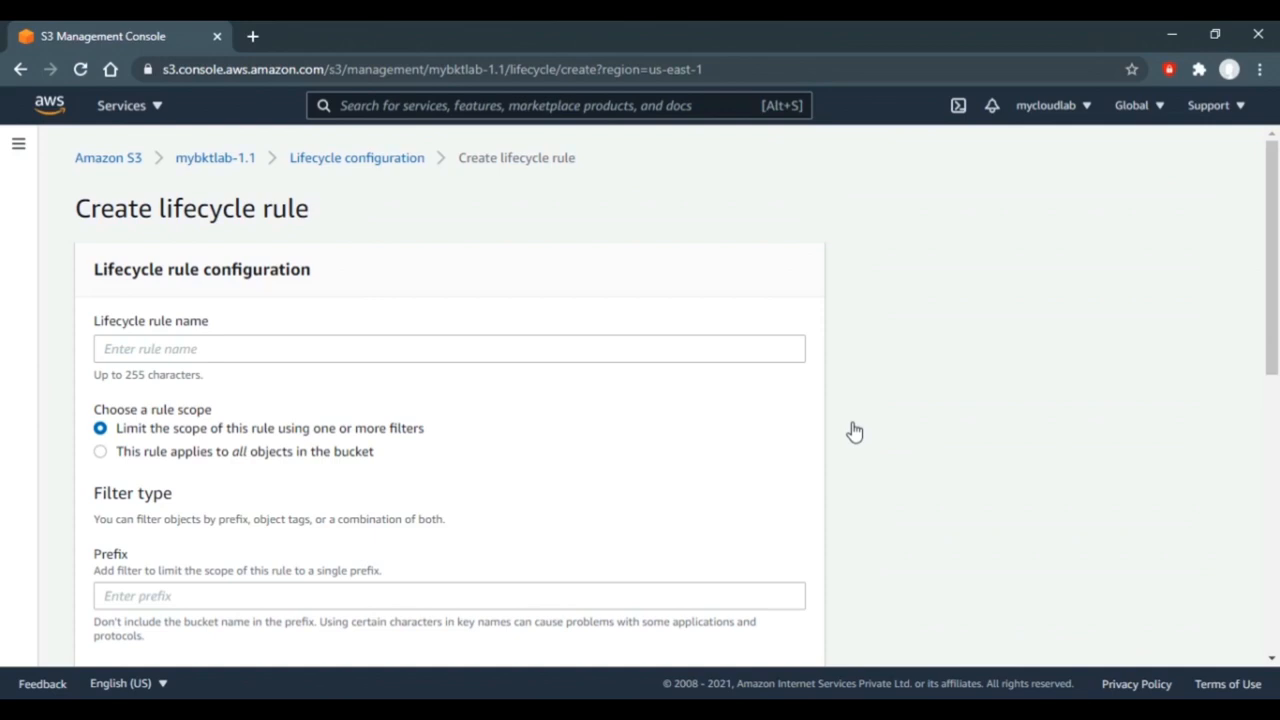
click(576, 354)
text(my-bkt)
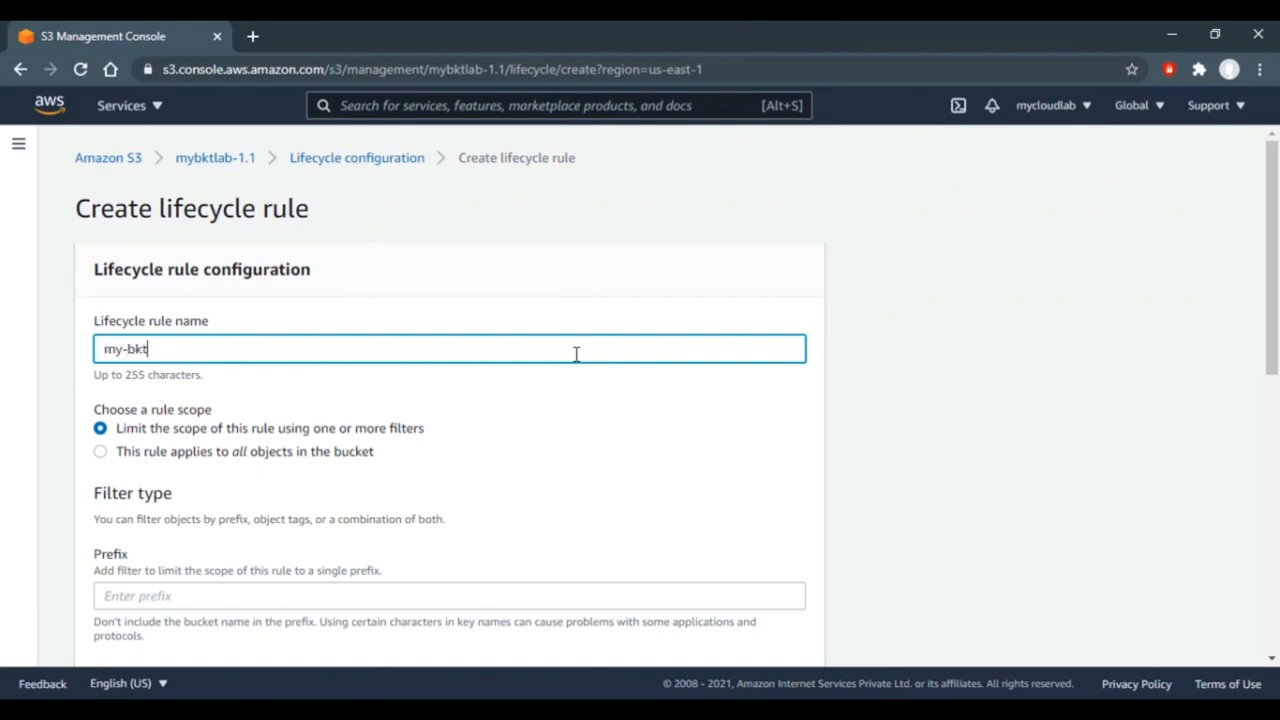
text(-lc-rule-1.1)
click(543, 420)
scroll(543, 420, down, 2)
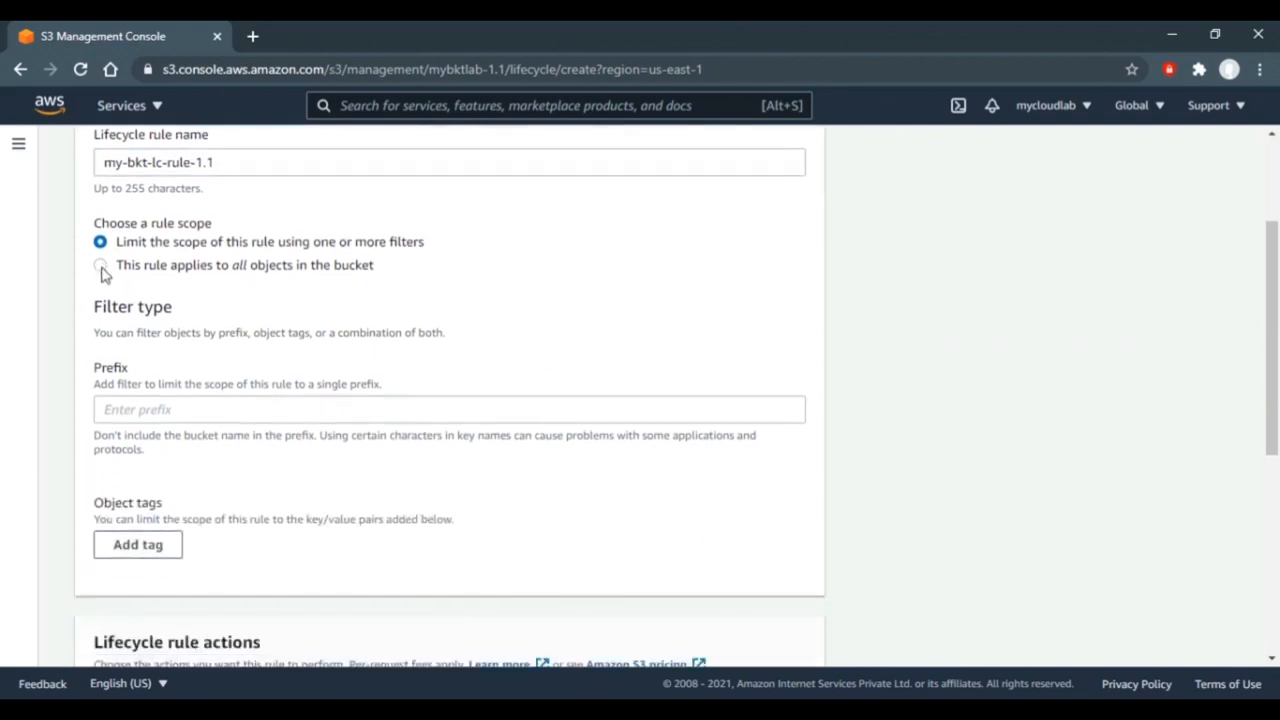
click(101, 266)
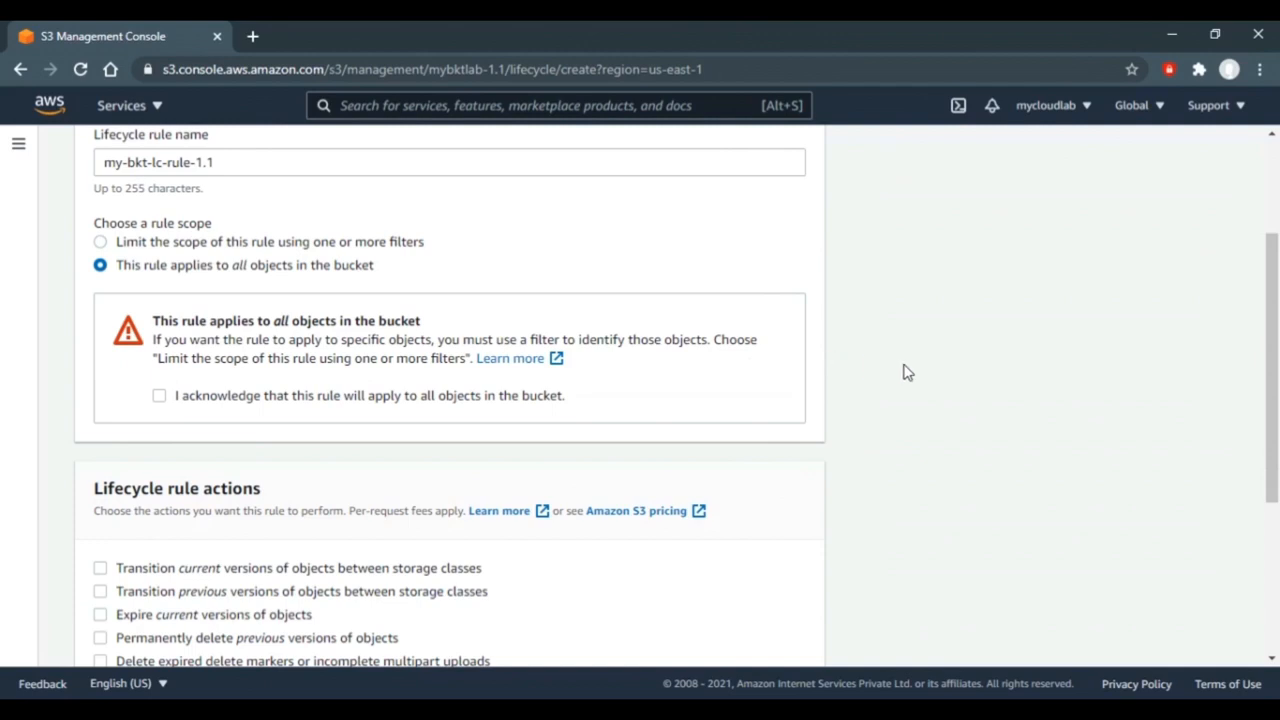
scroll(903, 372, down, 2)
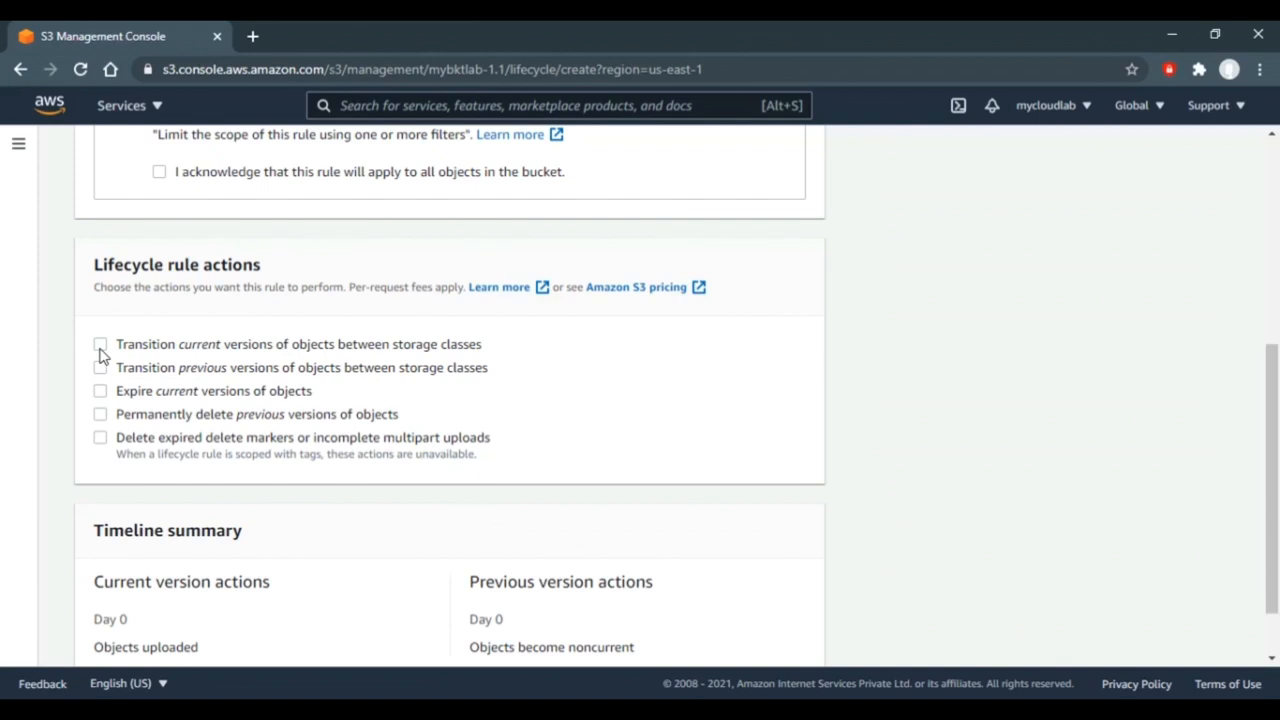
- Enable storage class transitions for current object versions only, leaving previous versions unchecked
click(101, 346)
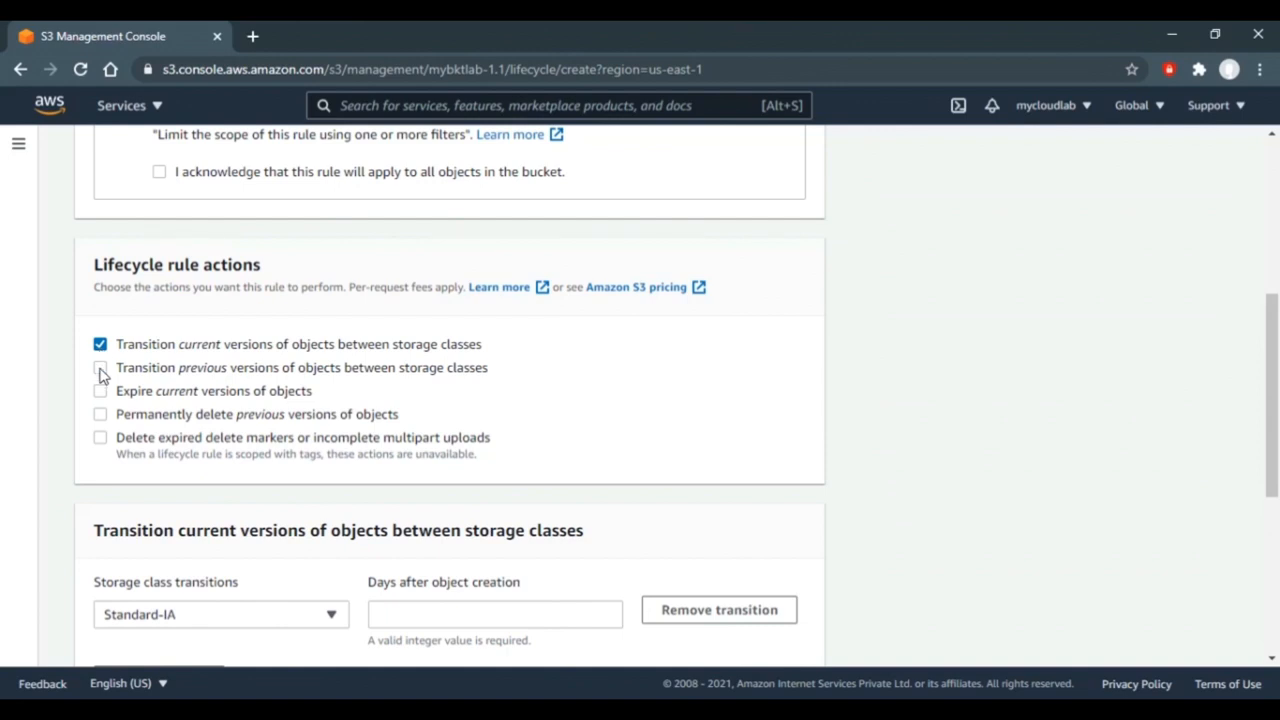
click(101, 369)
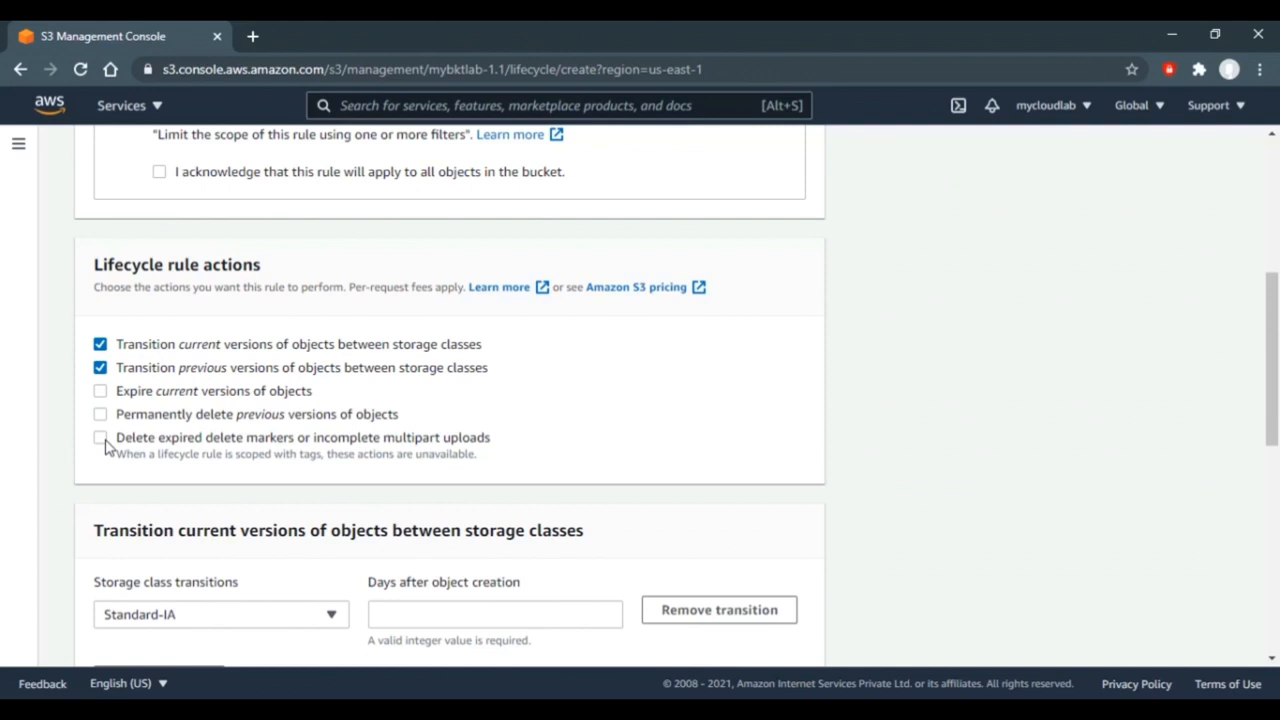
click(101, 369)
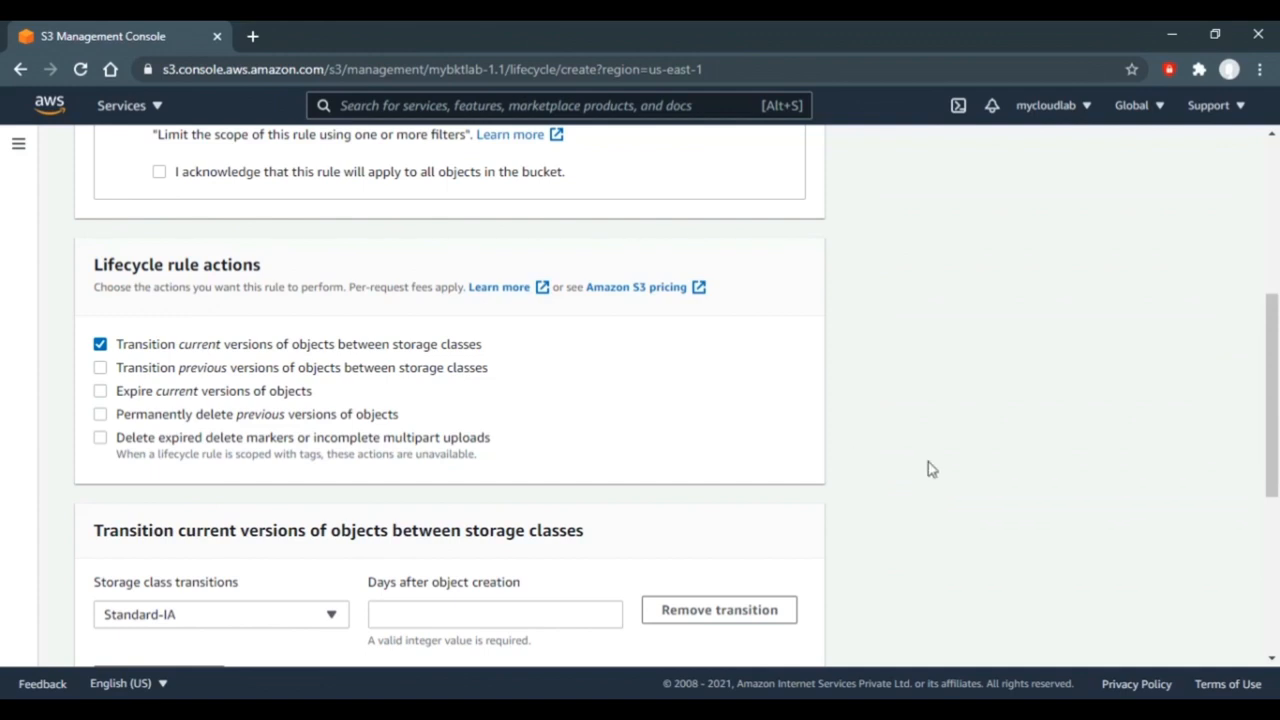
scroll(928, 462, down, 4)
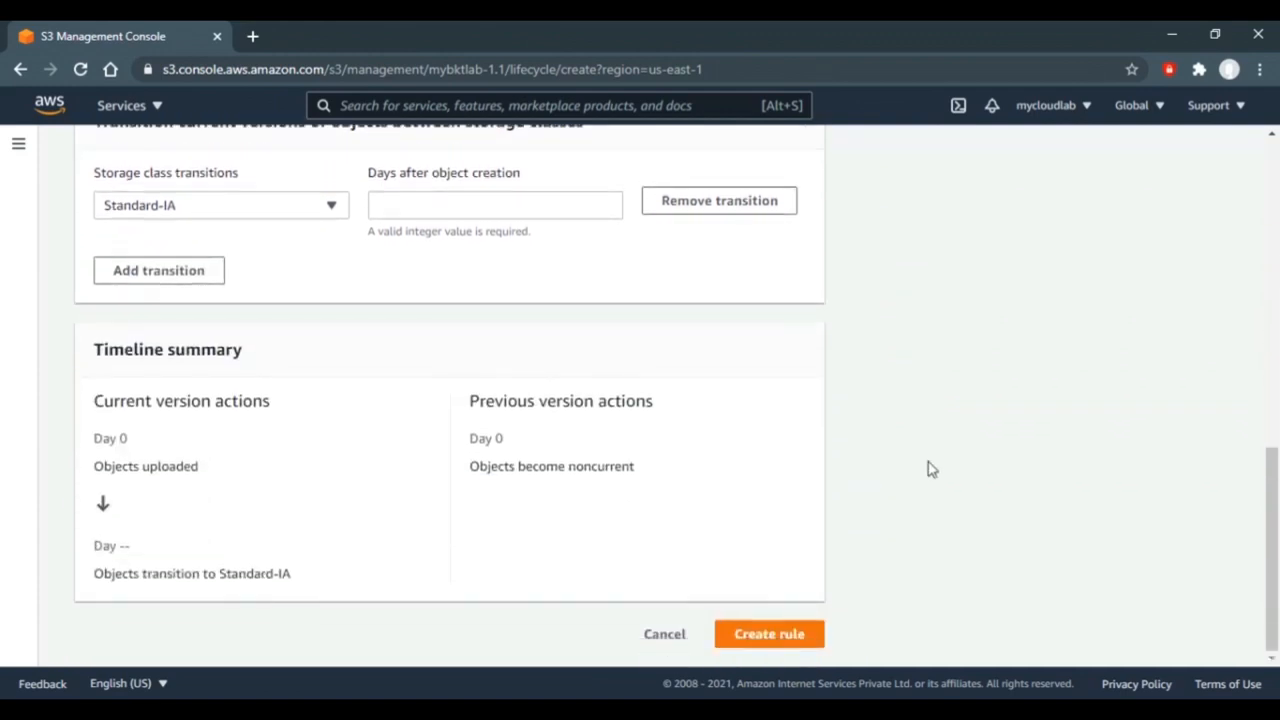
scroll(928, 468, up, 1)
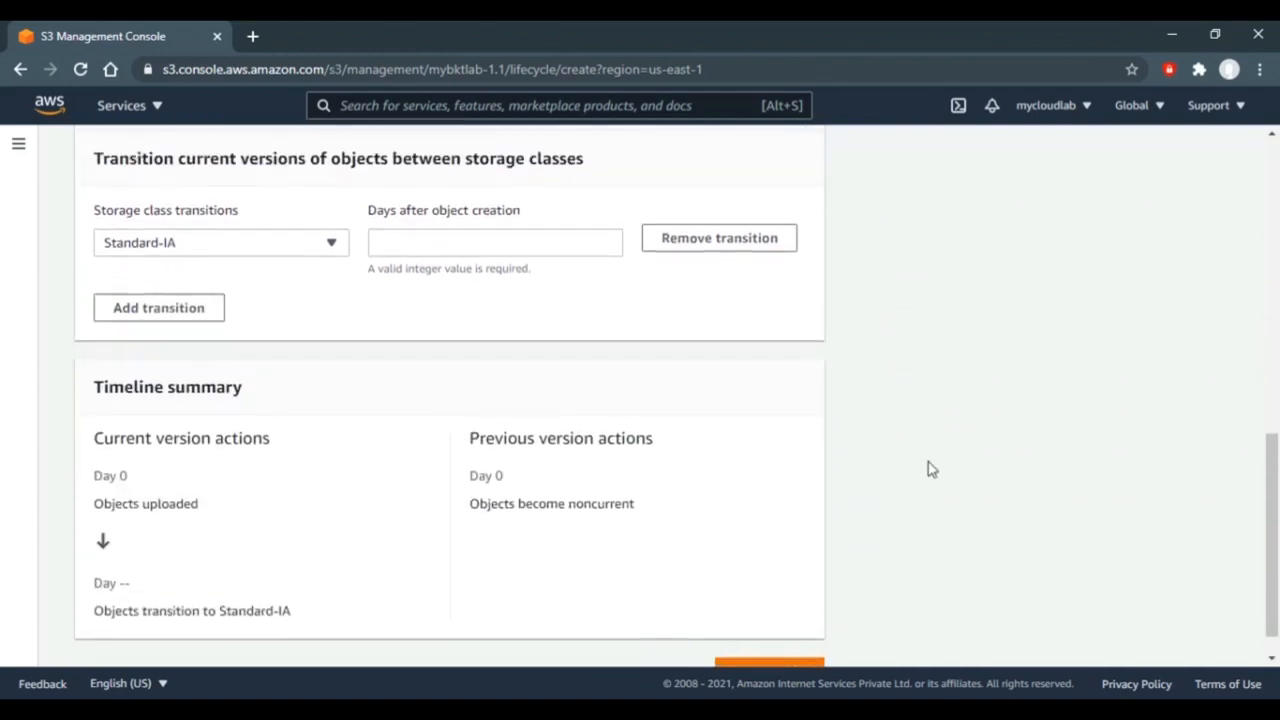
- Set current-version transitions: Standard-IA at 30 days, Intelligent-Tiering at 90, Glacier at 150
click(334, 251)
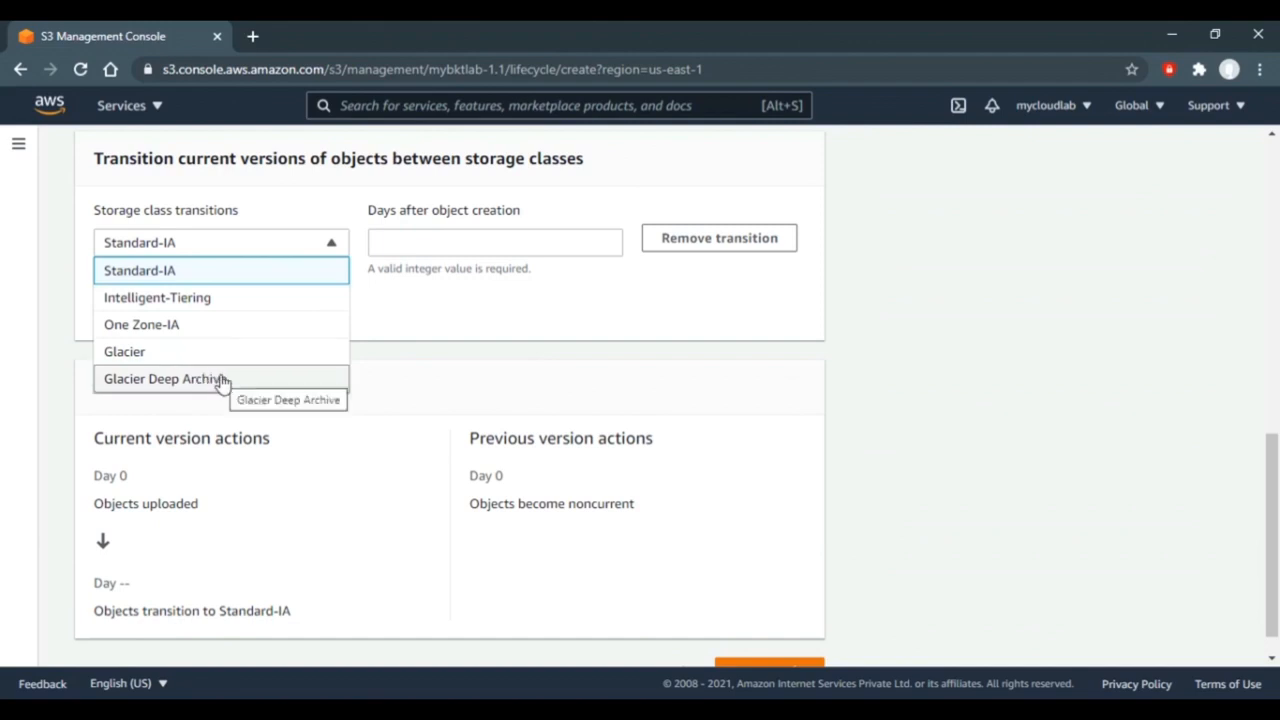
click(211, 281)
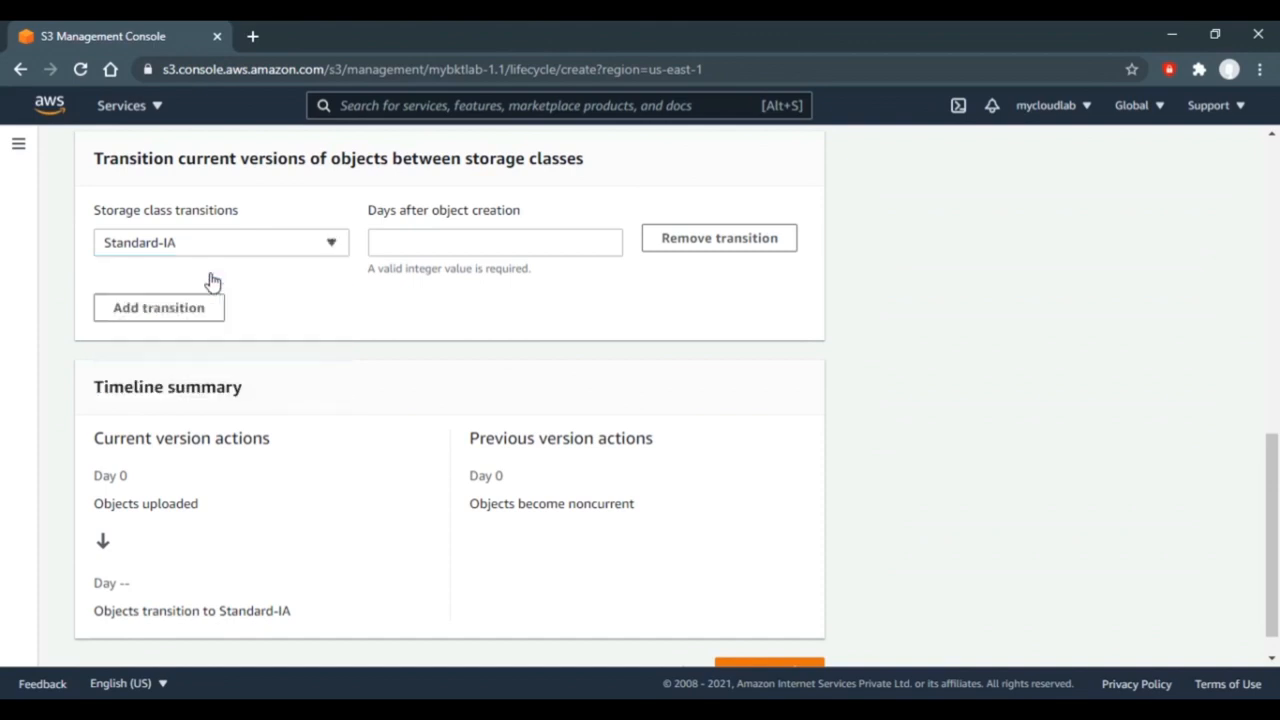
click(406, 253)
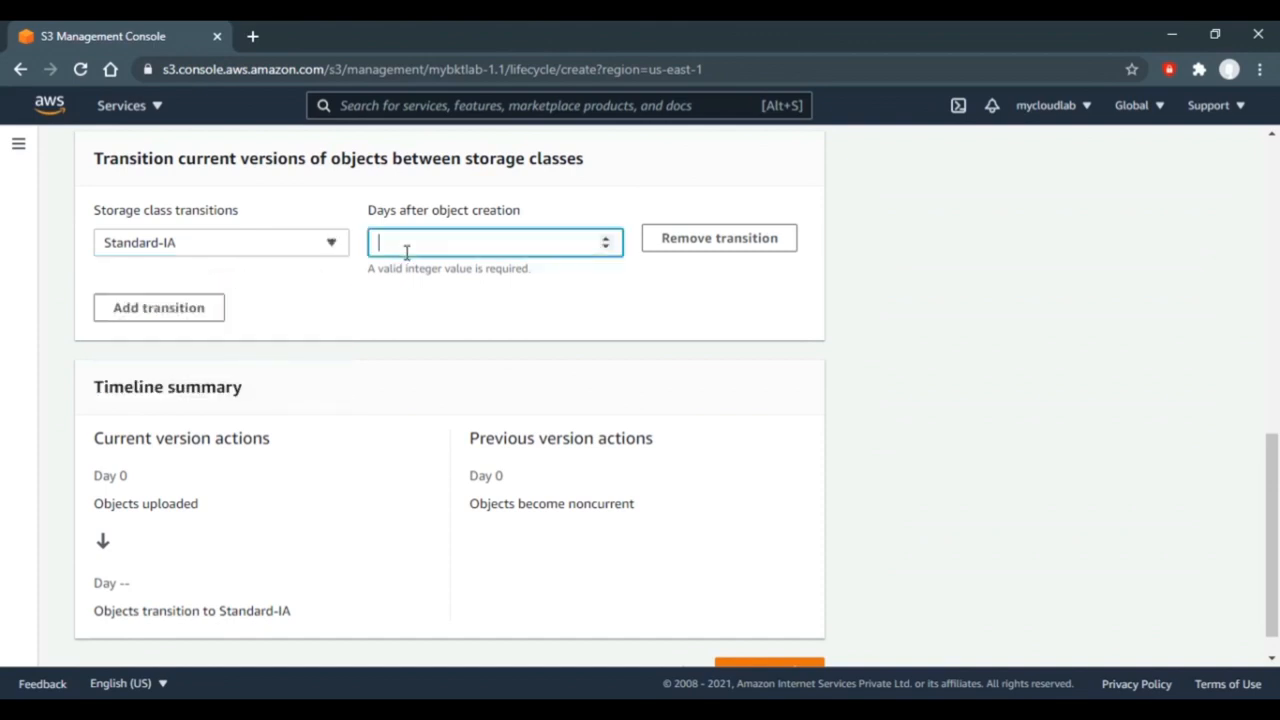
text(30)
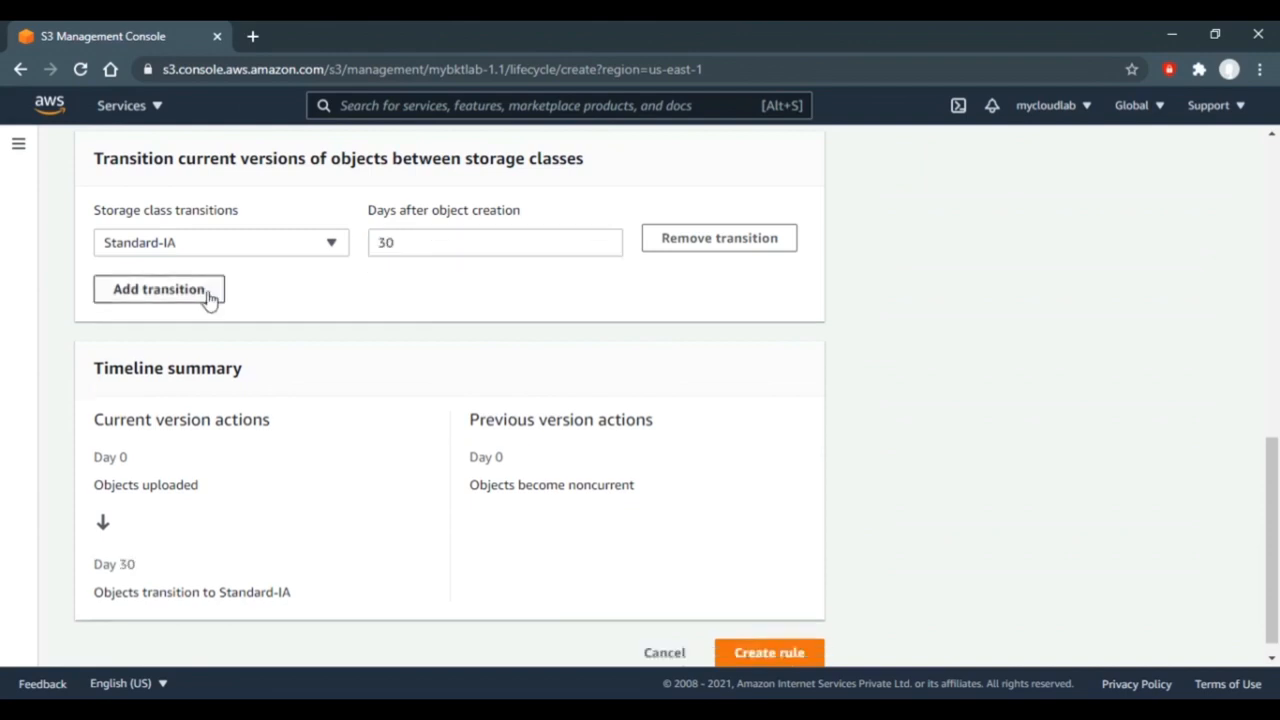
click(207, 292)
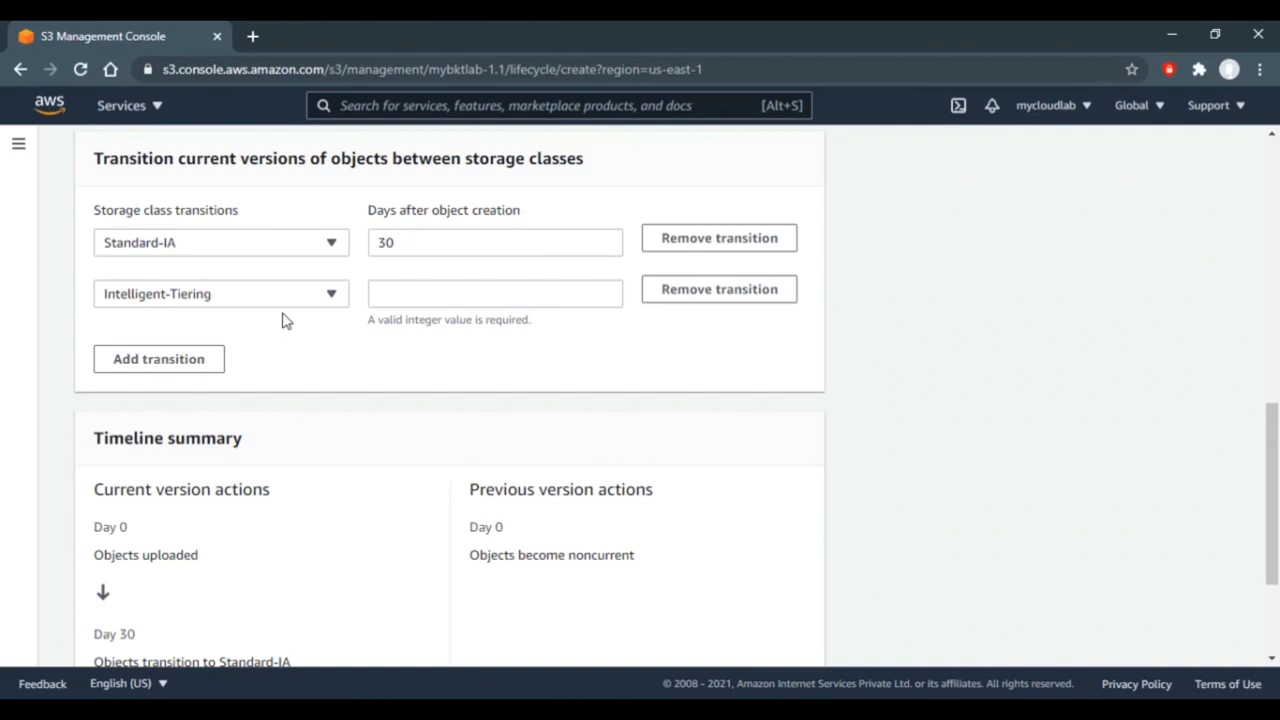
click(418, 290)
text(90)
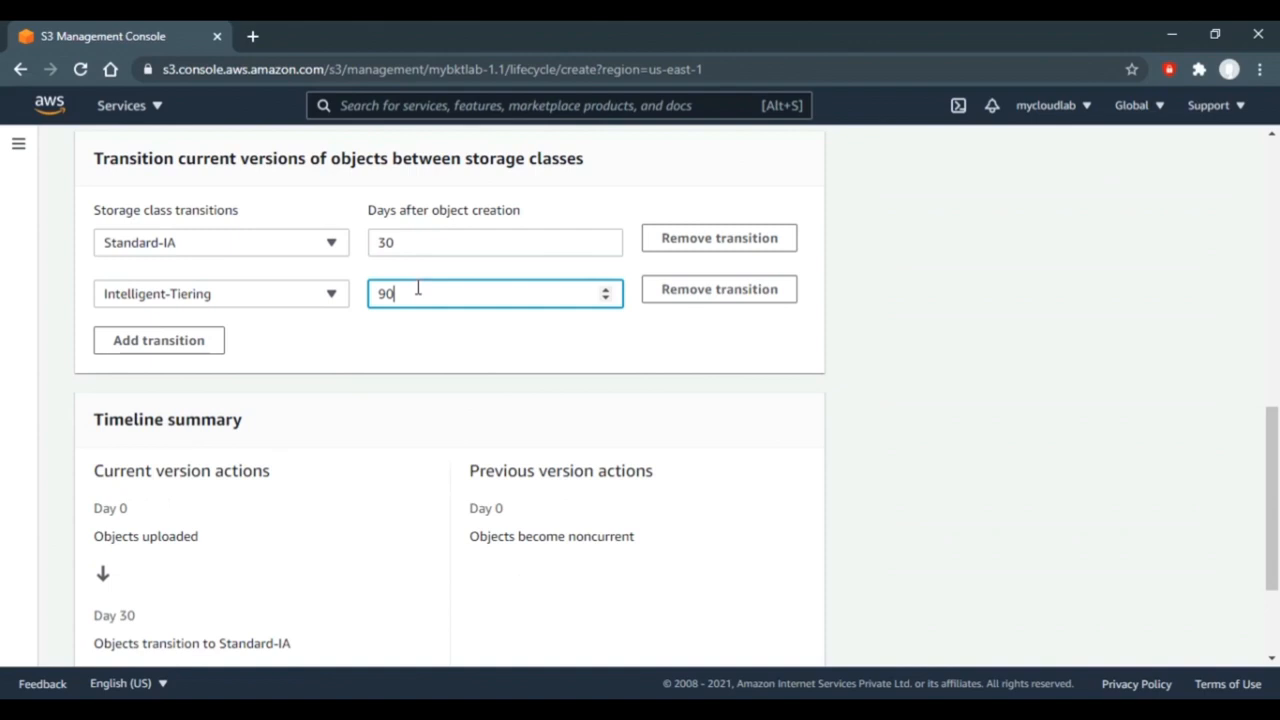
click(195, 345)
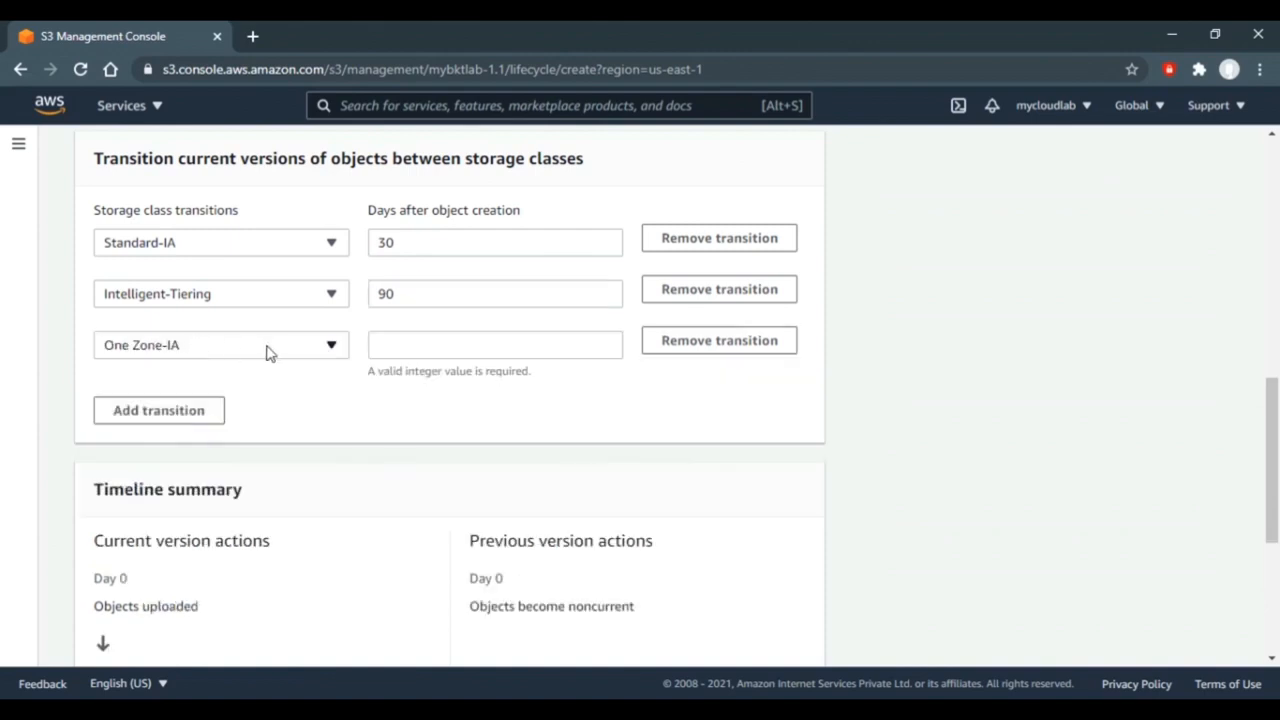
click(414, 345)
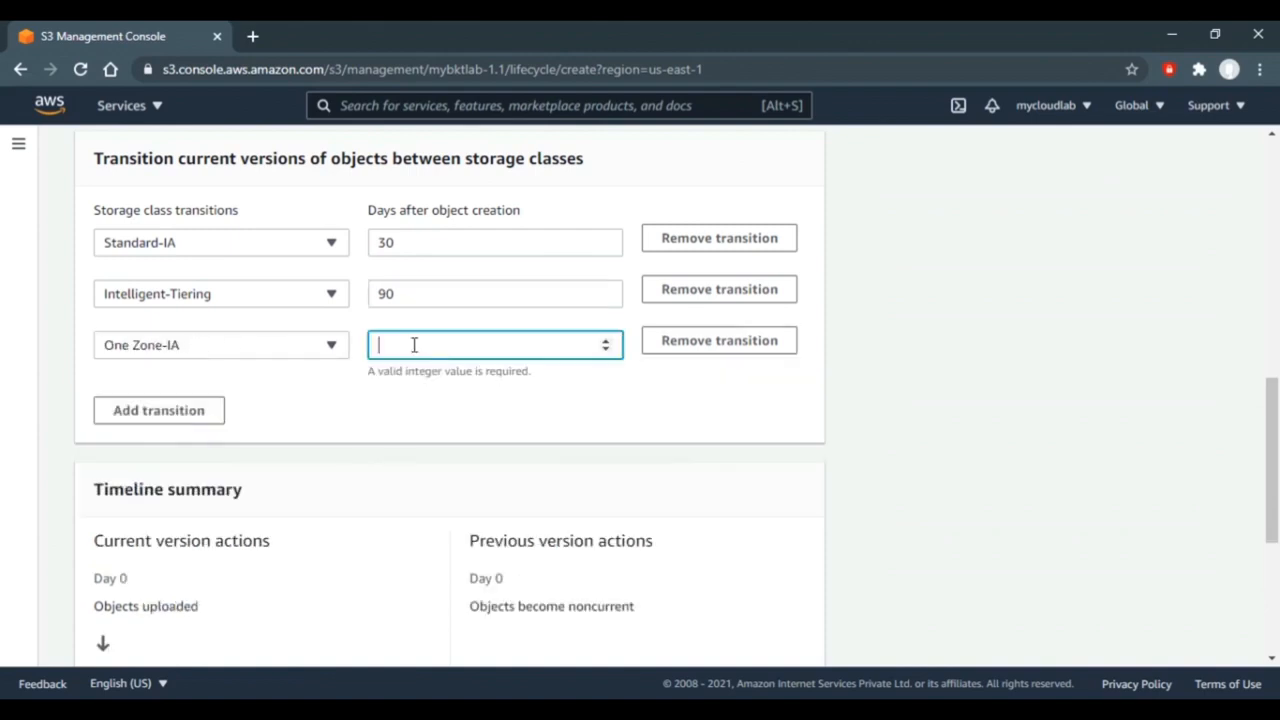
text(150)
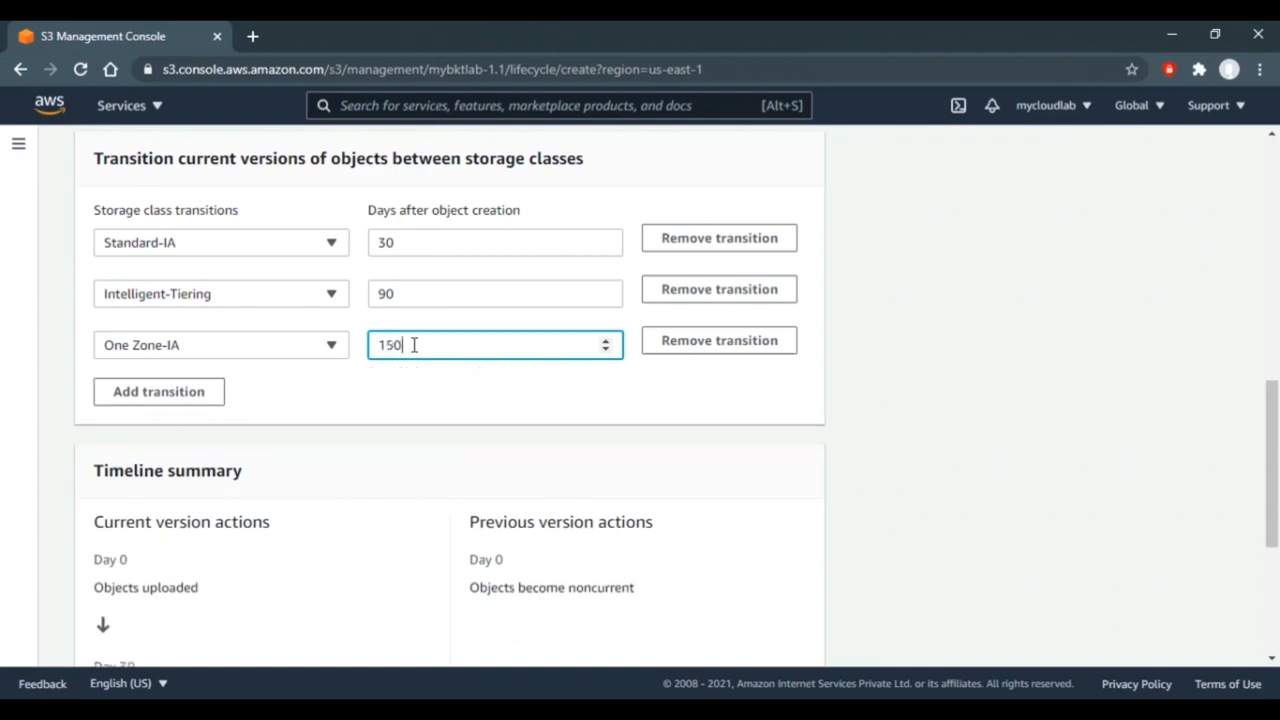
click(326, 349)
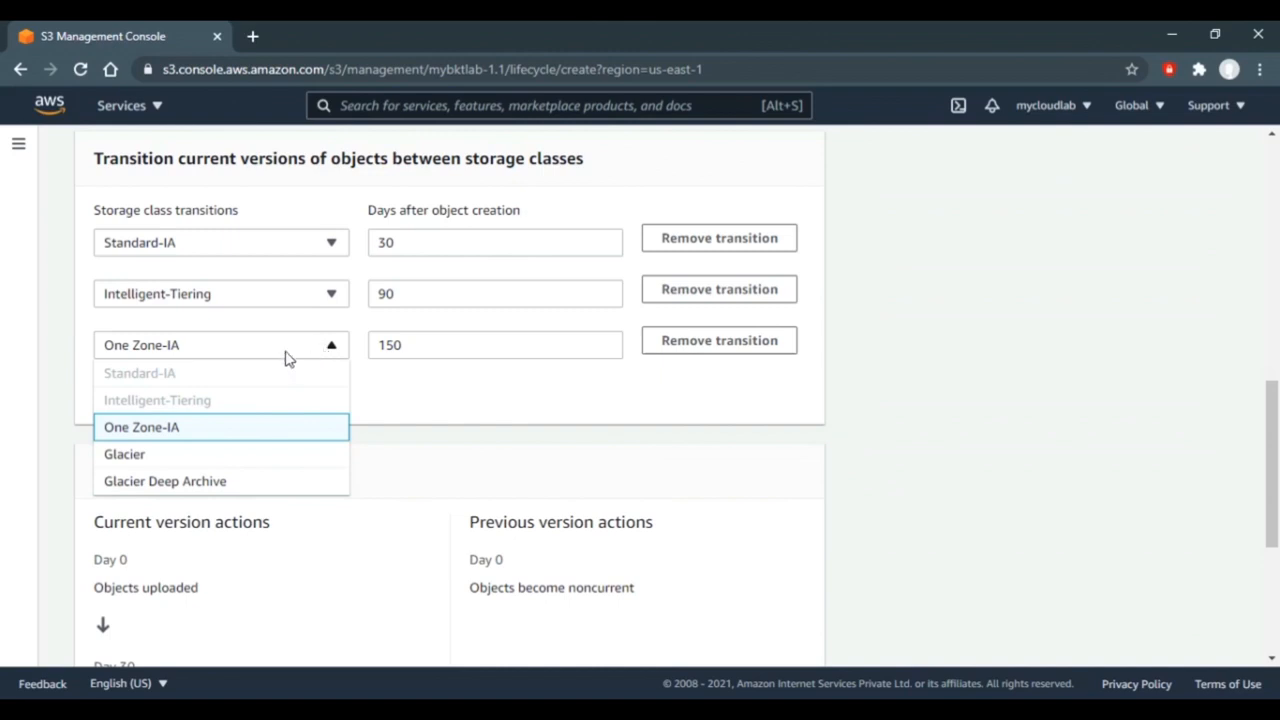
click(156, 463)
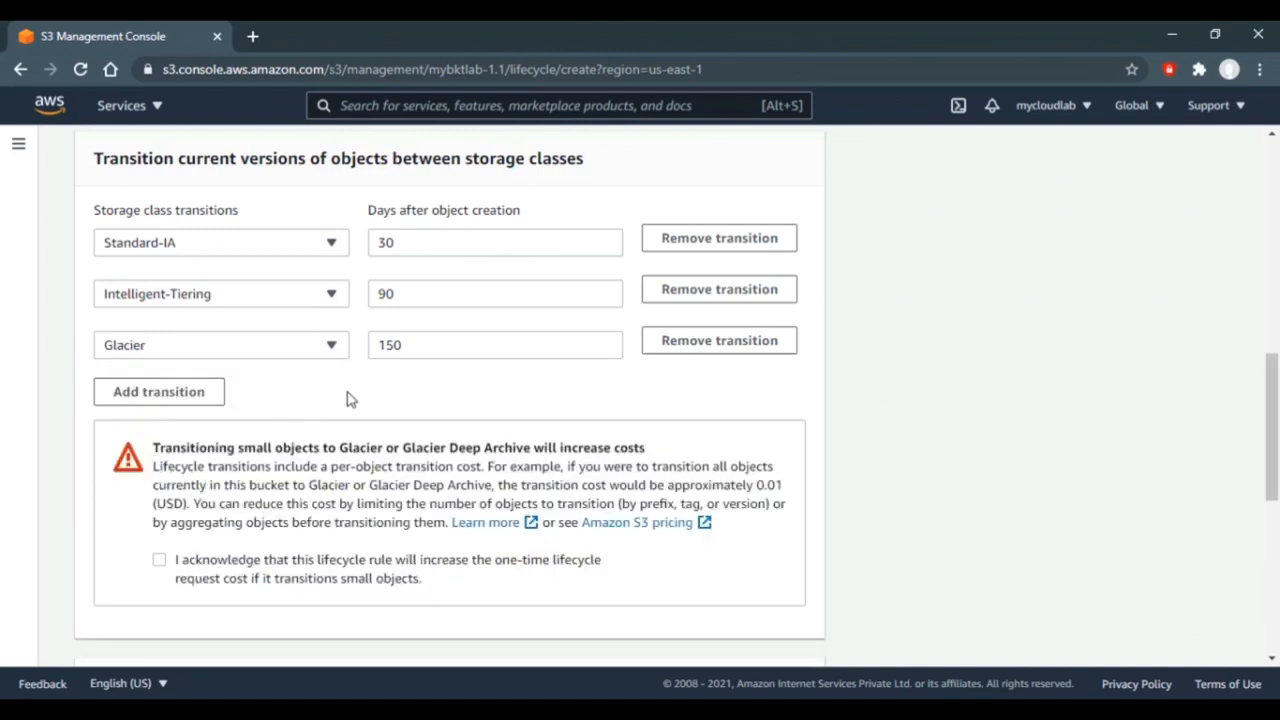
- Add a fourth transition sending current versions to Glacier Deep Archive at 270 days
scroll(349, 399, down, 1)
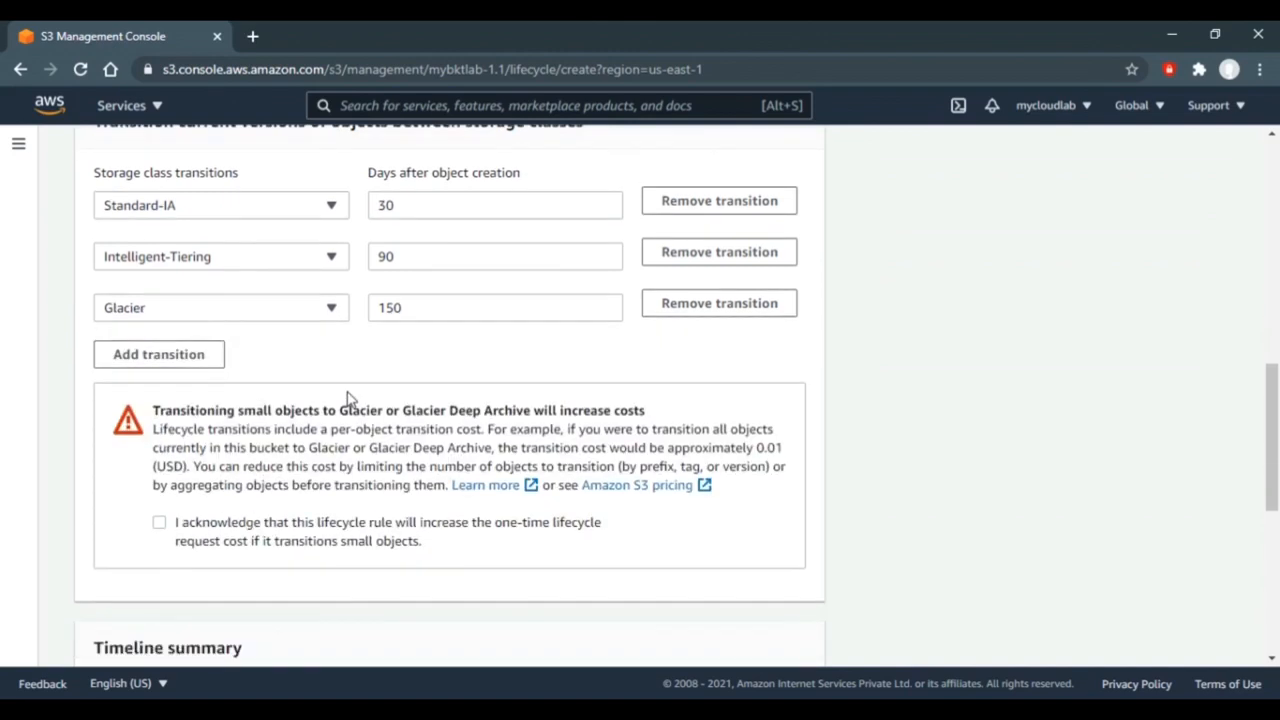
click(200, 360)
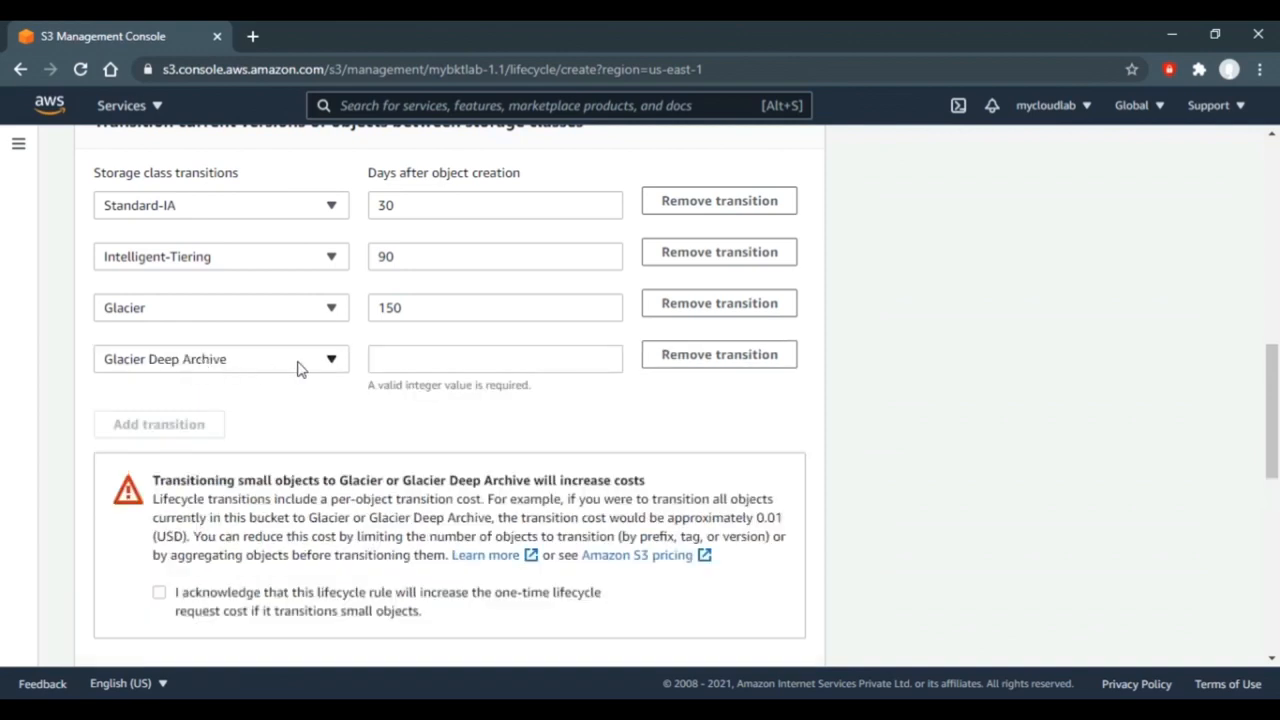
click(384, 360)
text(270)
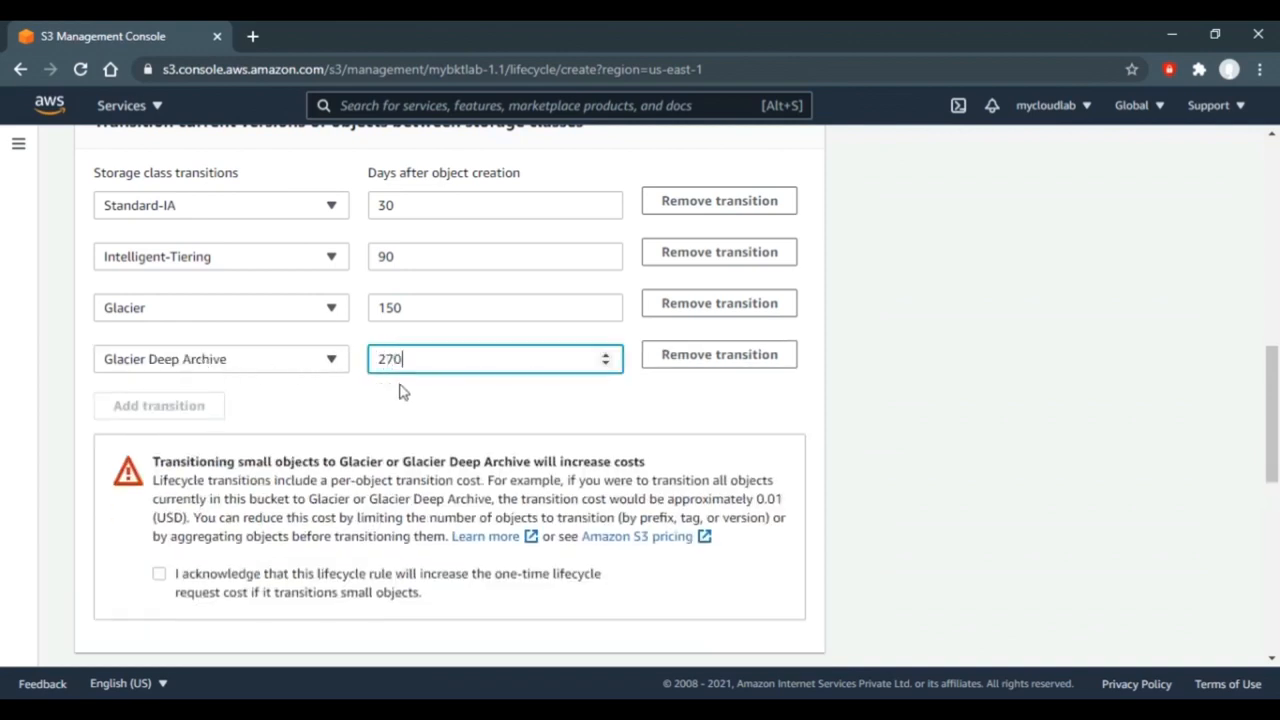
click(408, 414)
- Acknowledge the small-object transition cost and review the 30/90/150/270-day timeline
scroll(408, 414, down, 2)
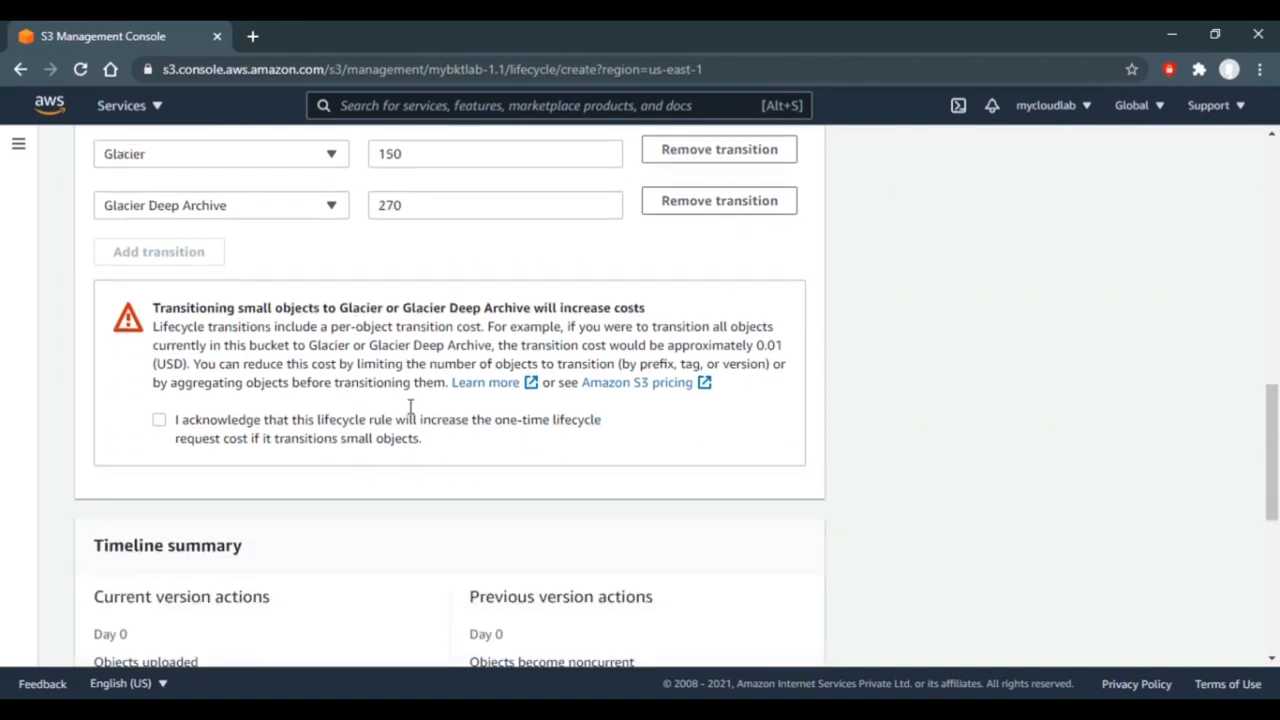
scroll(409, 407, down, 1)
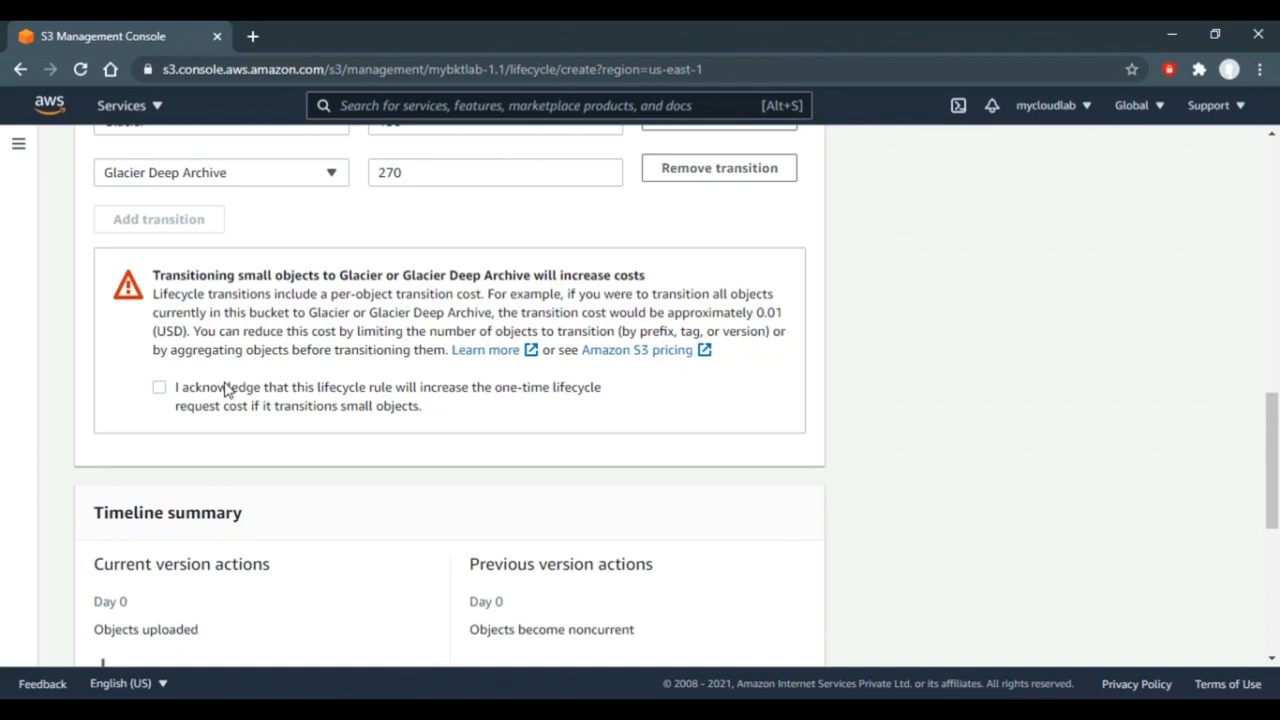
click(160, 388)
scroll(876, 446, down, 3)
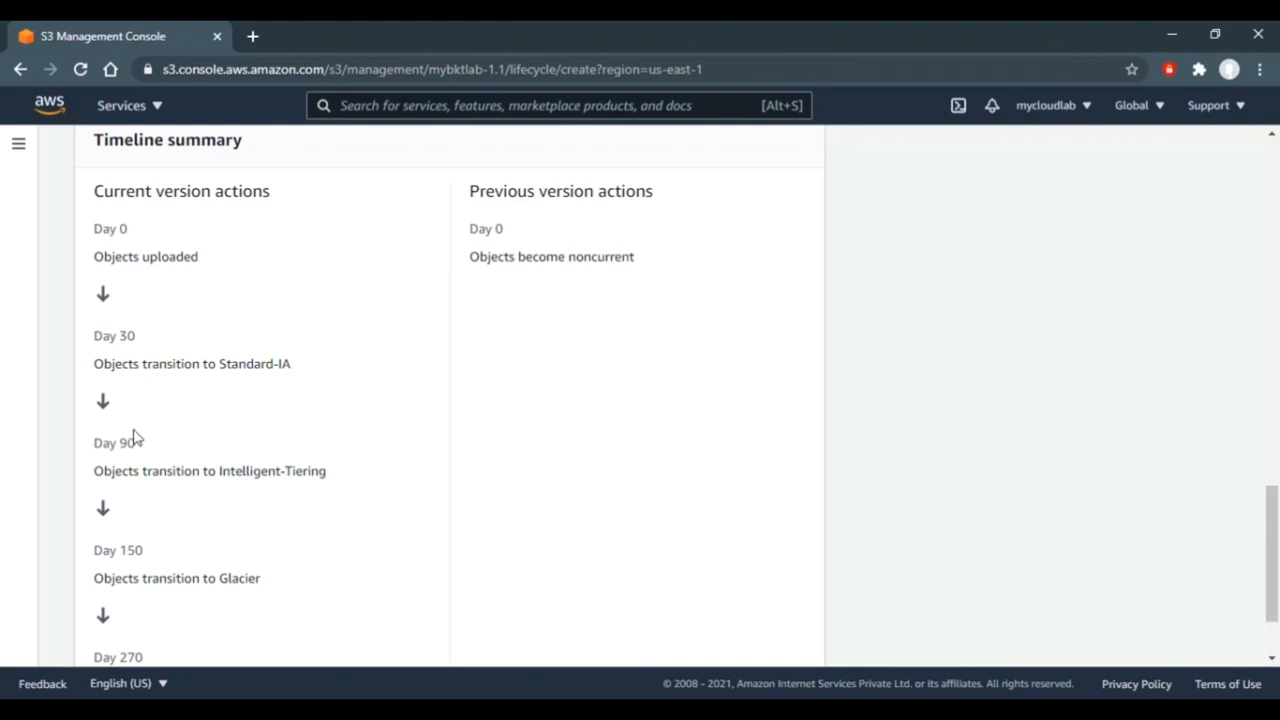
scroll(135, 438, down, 1)
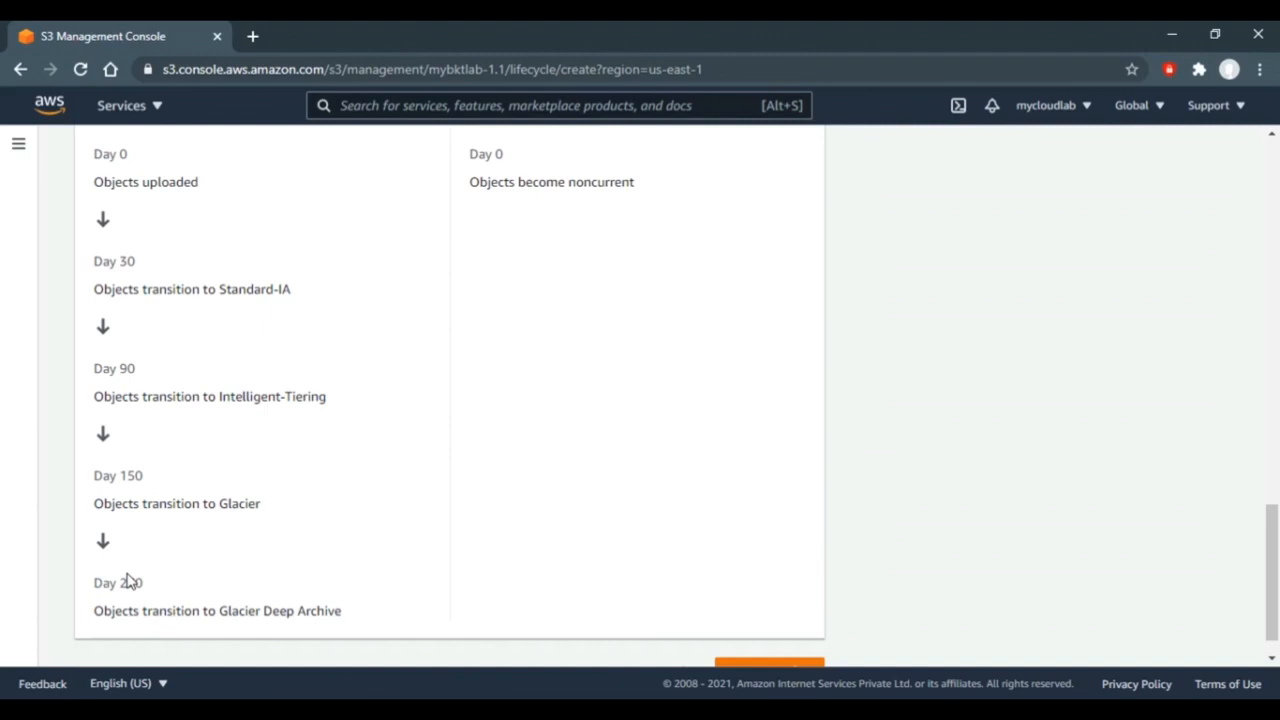
scroll(127, 580, up, 10)
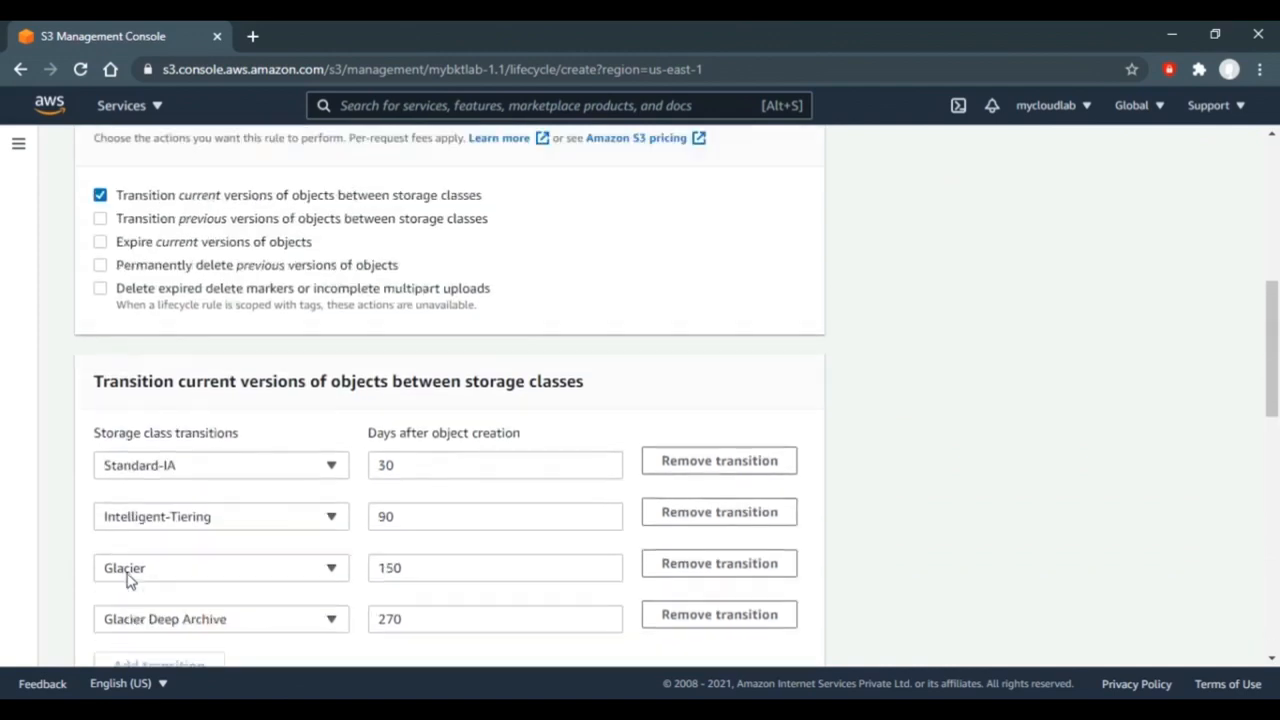
scroll(127, 580, down, 1)
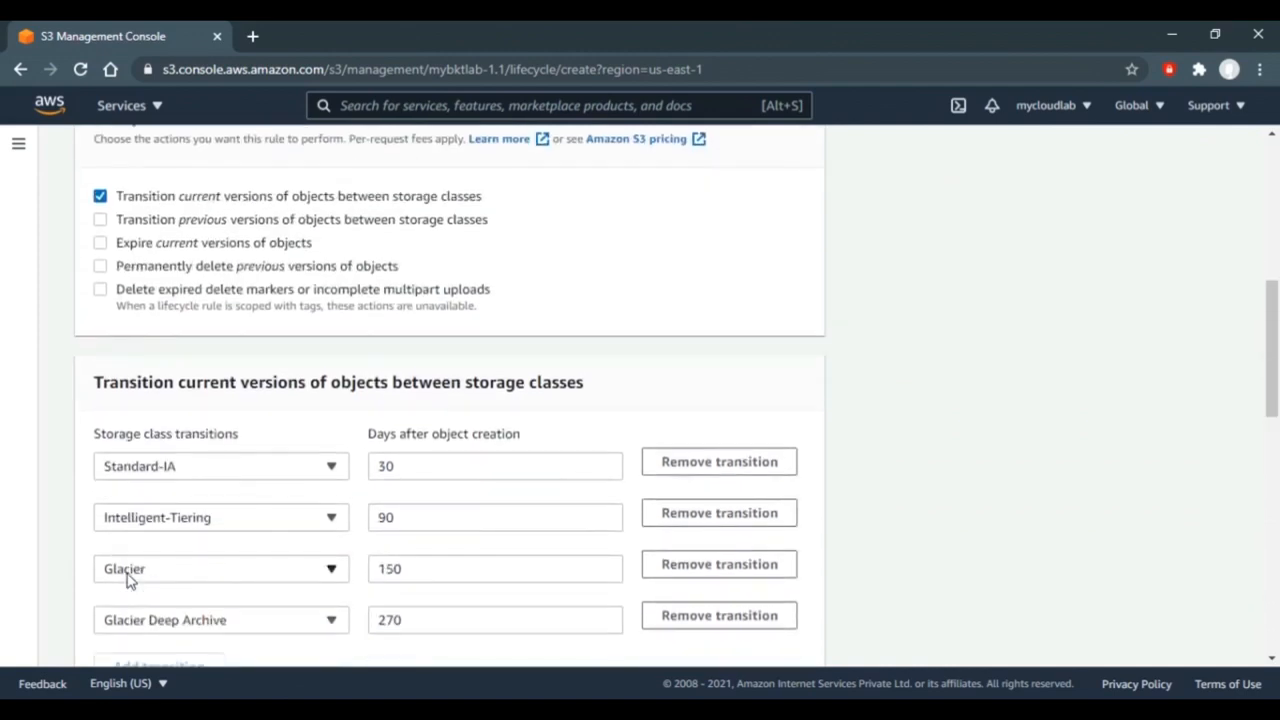
- Enable noncurrent-version transitions to Glacier 90 days after objects become noncurrent
click(101, 222)
scroll(918, 413, down, 5)
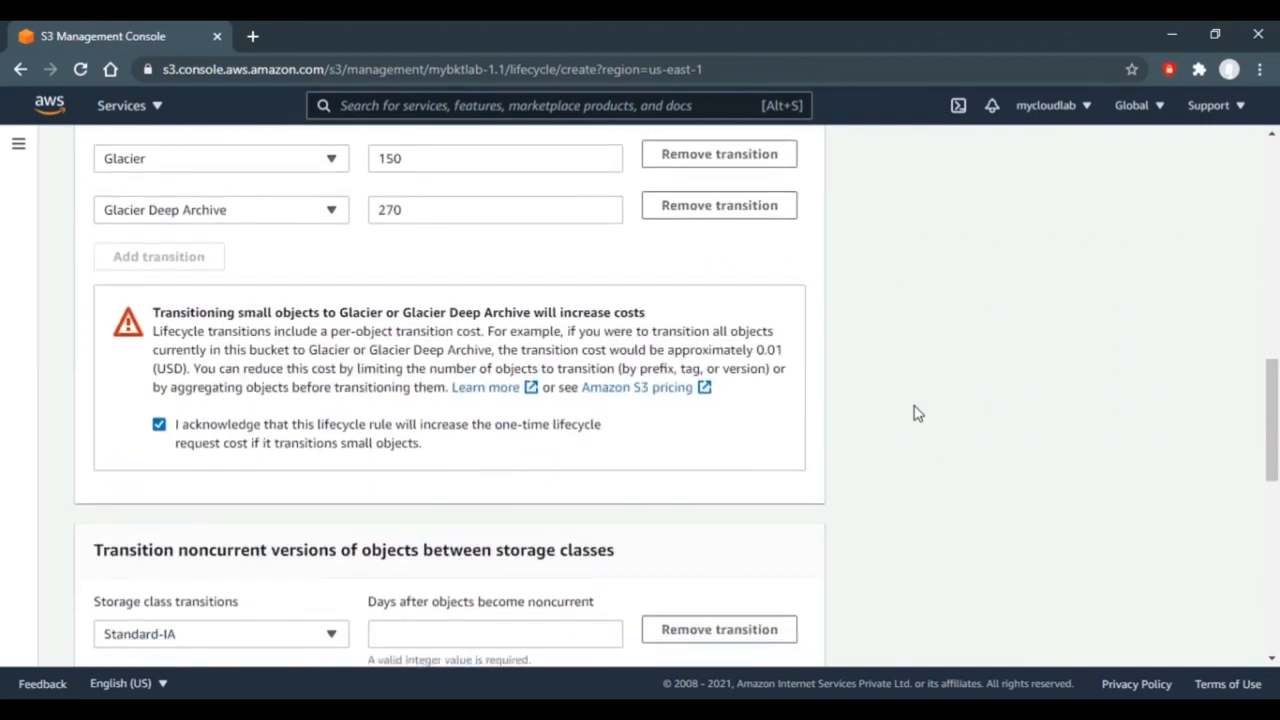
scroll(918, 413, down, 3)
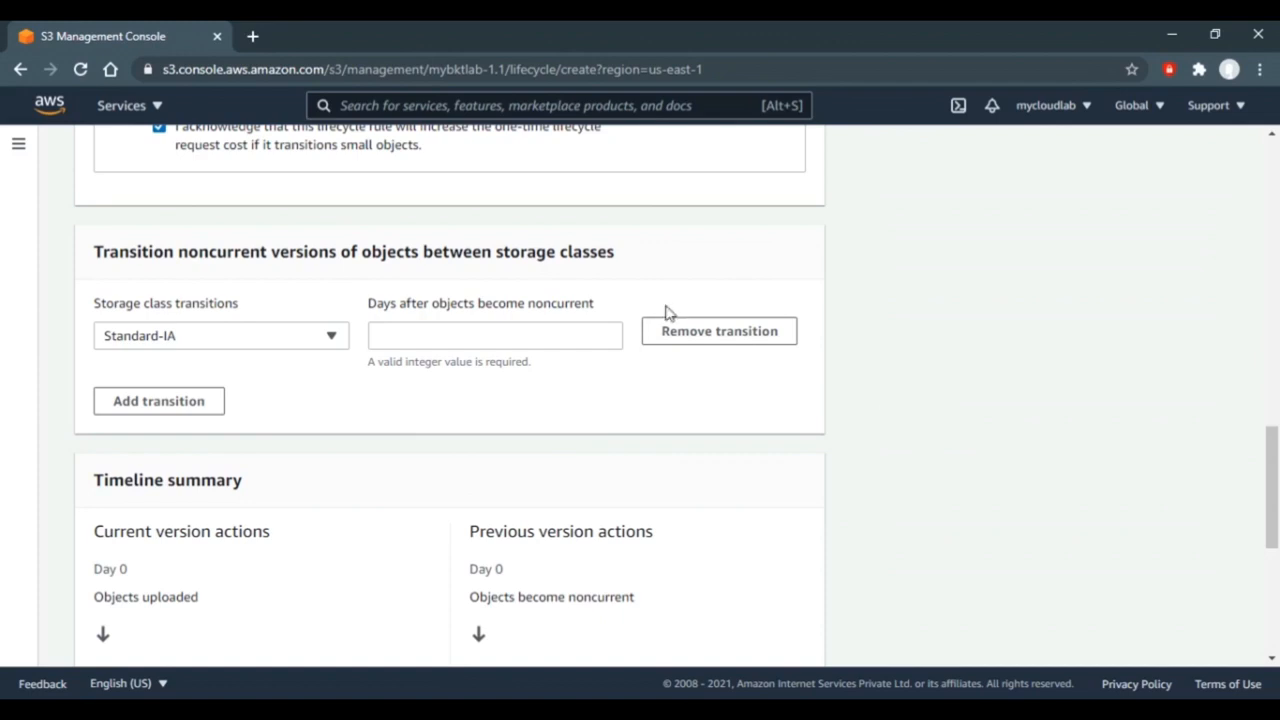
click(330, 338)
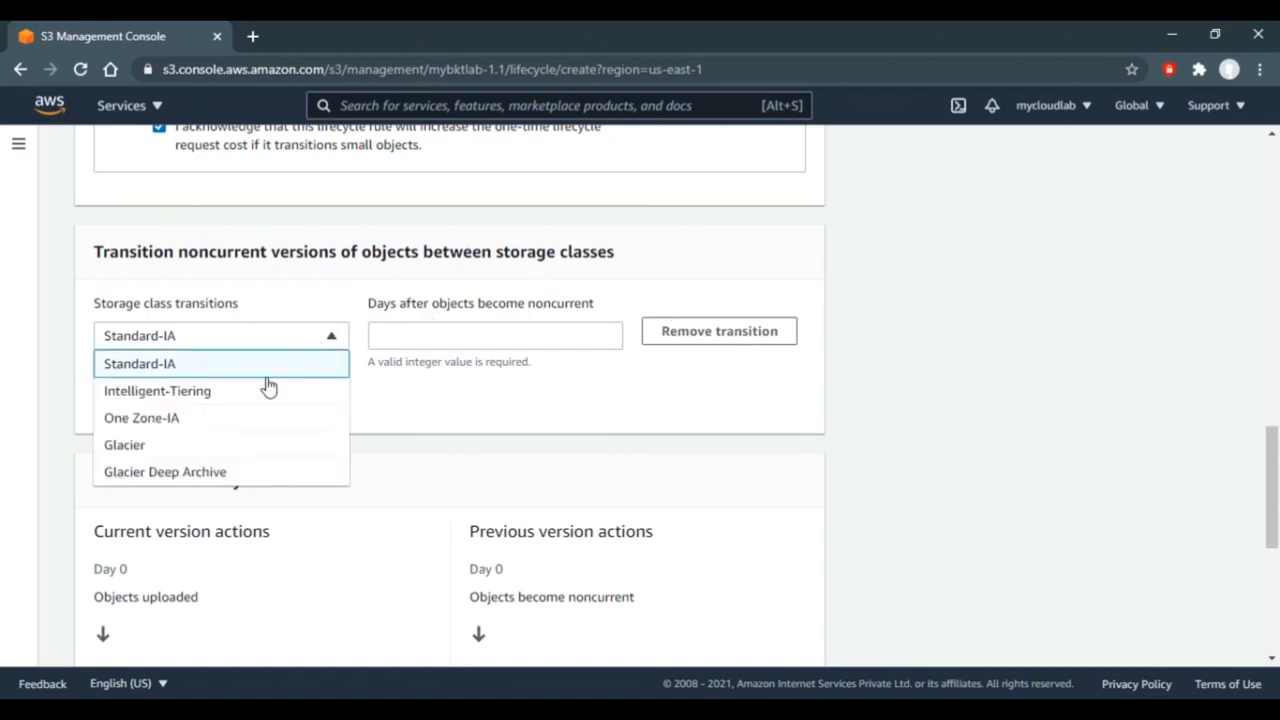
click(186, 446)
click(477, 335)
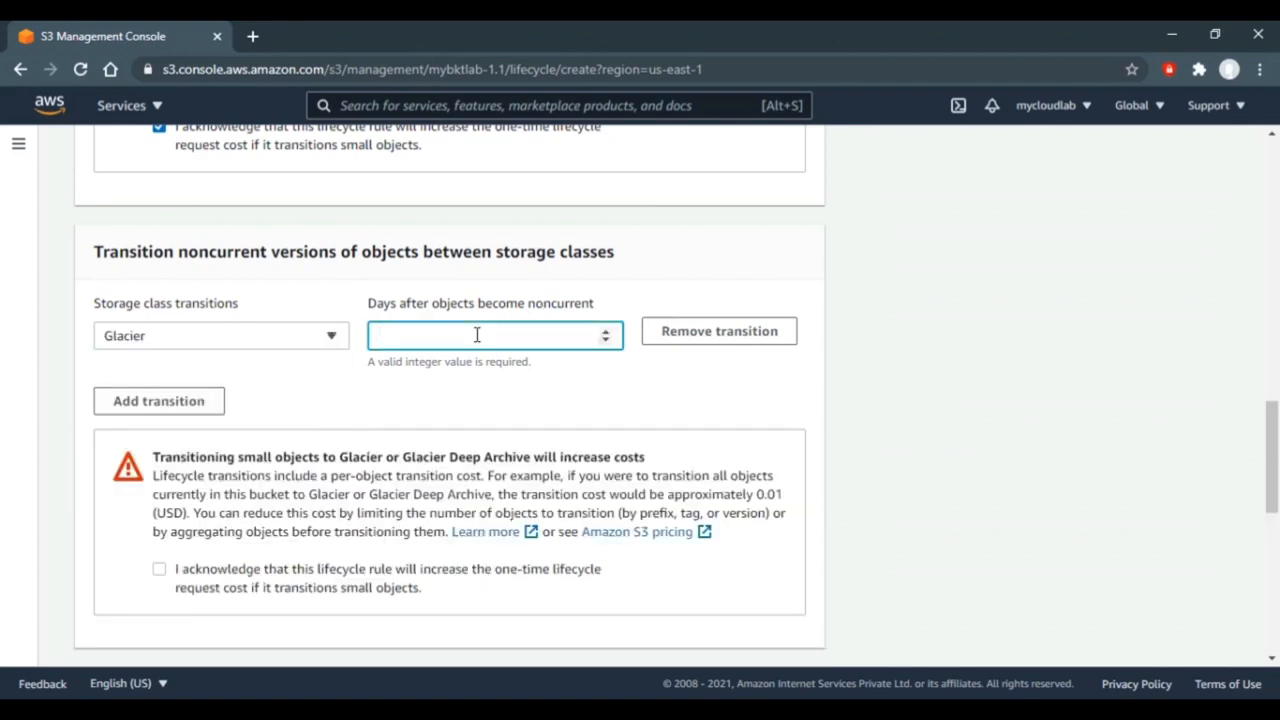
text(90)
click(928, 420)
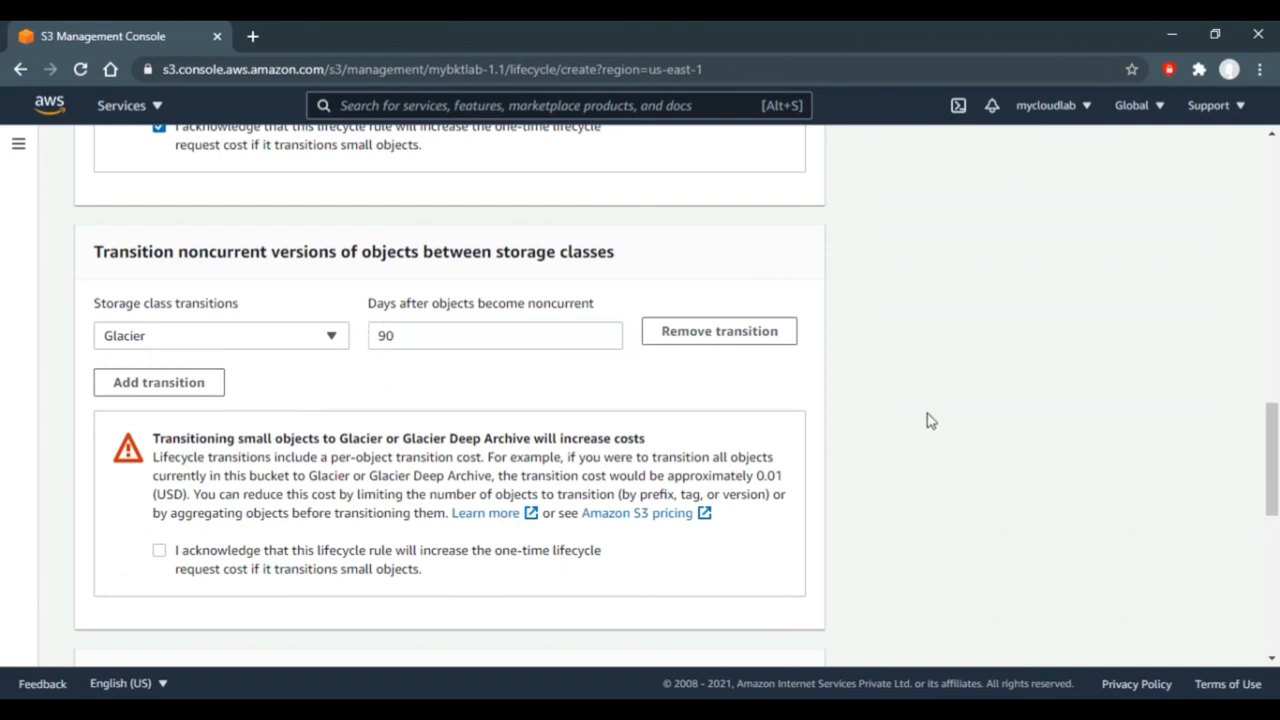
- Acknowledge the Glacier small-object transition cost warning
scroll(929, 421, down, 1)
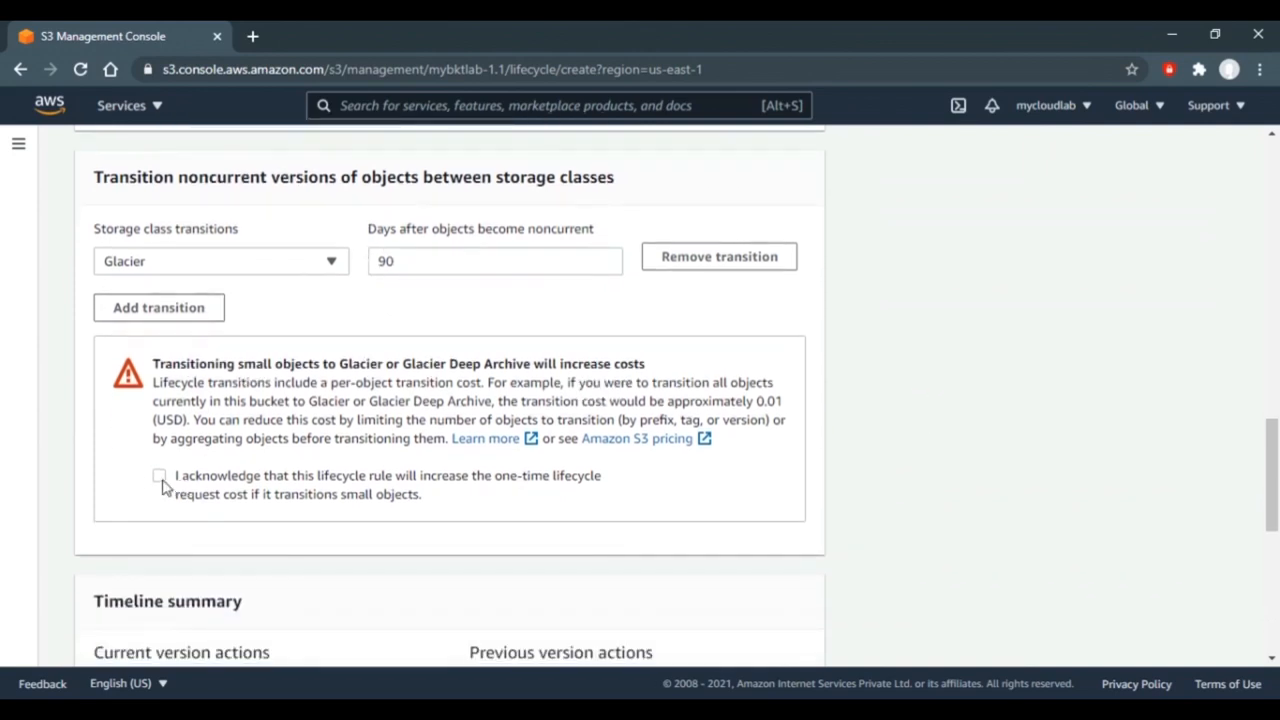
click(160, 478)
scroll(845, 468, up, 7)
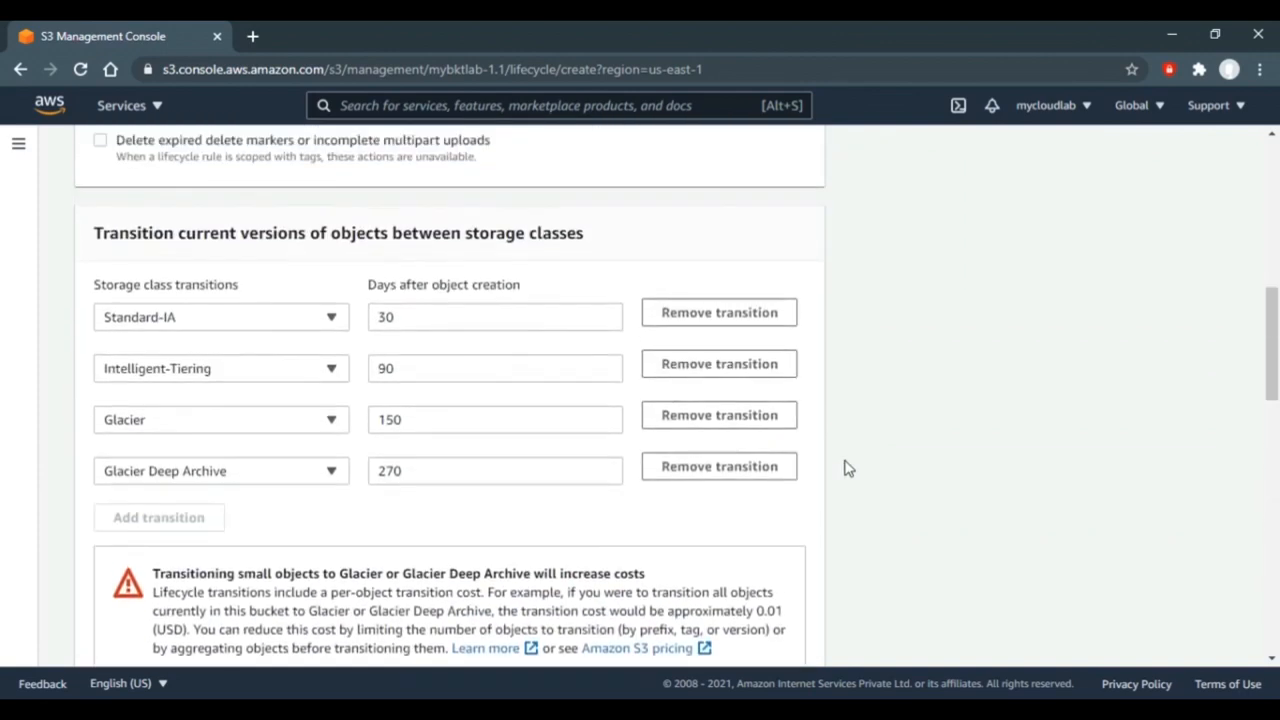
scroll(845, 468, up, 3)
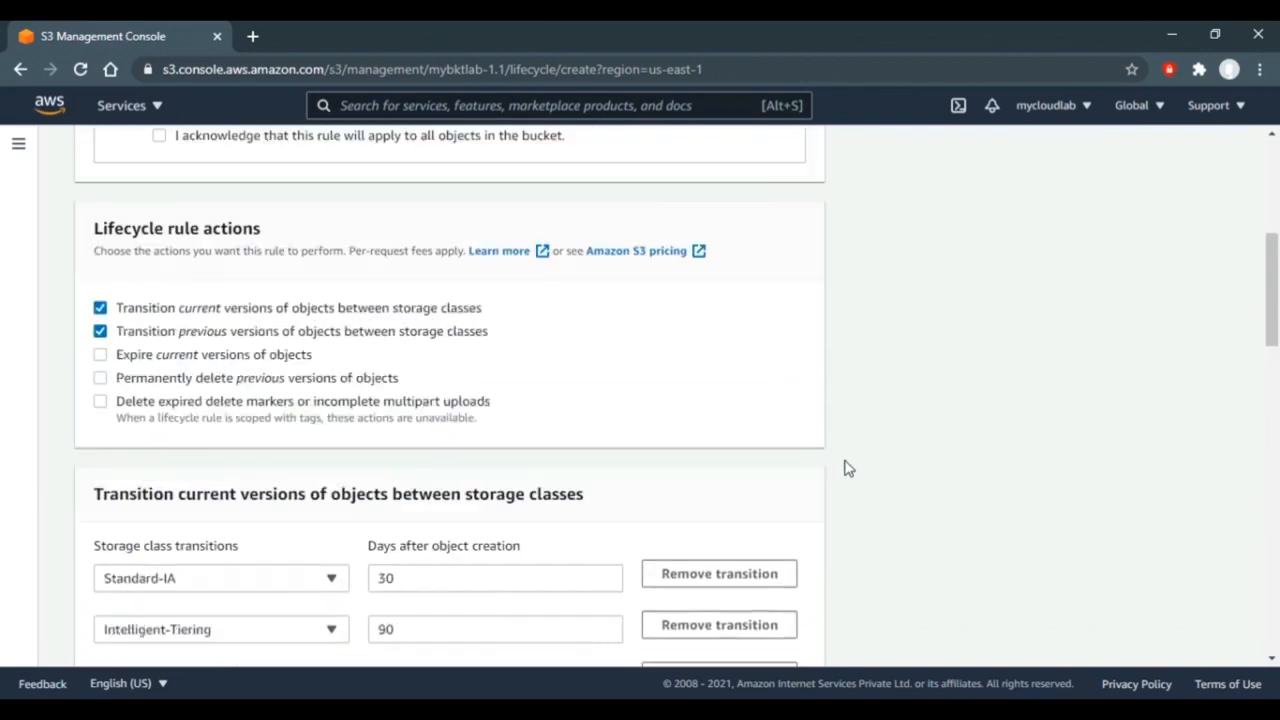
- Enable expiry of current versions at 455 days after creation and review the Timeline summary
click(101, 355)
scroll(870, 392, down, 8)
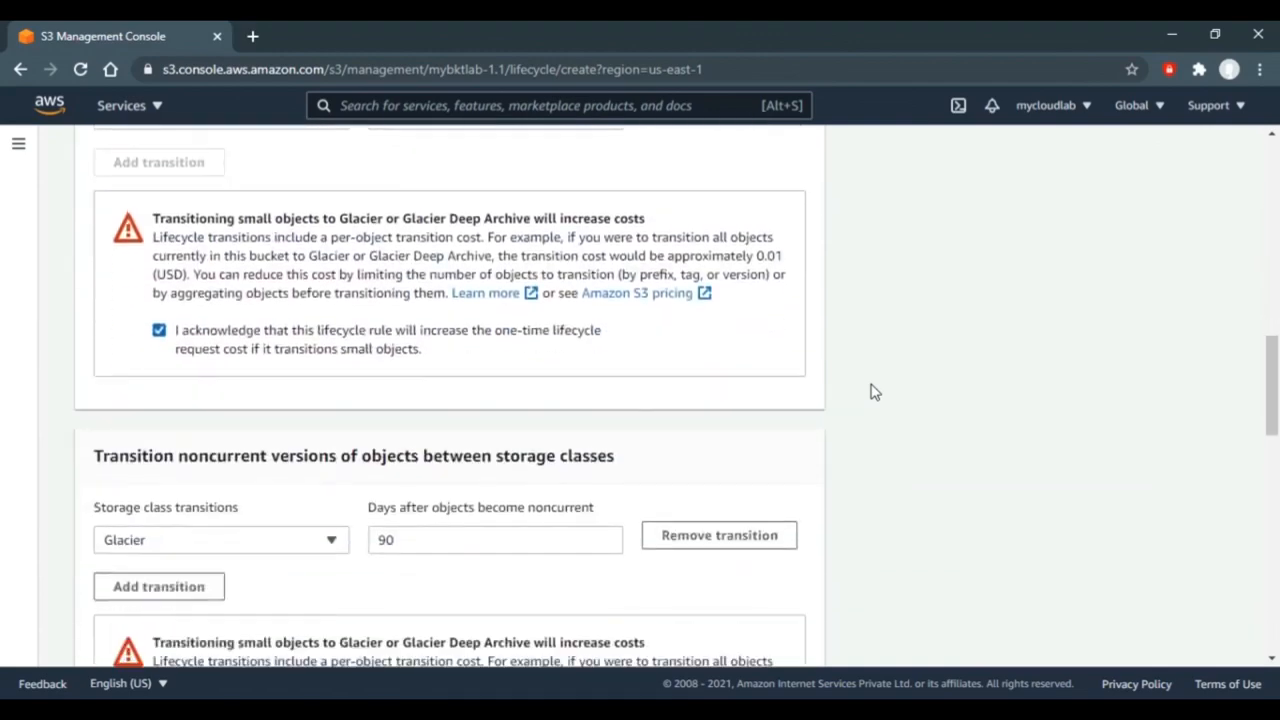
scroll(870, 392, down, 7)
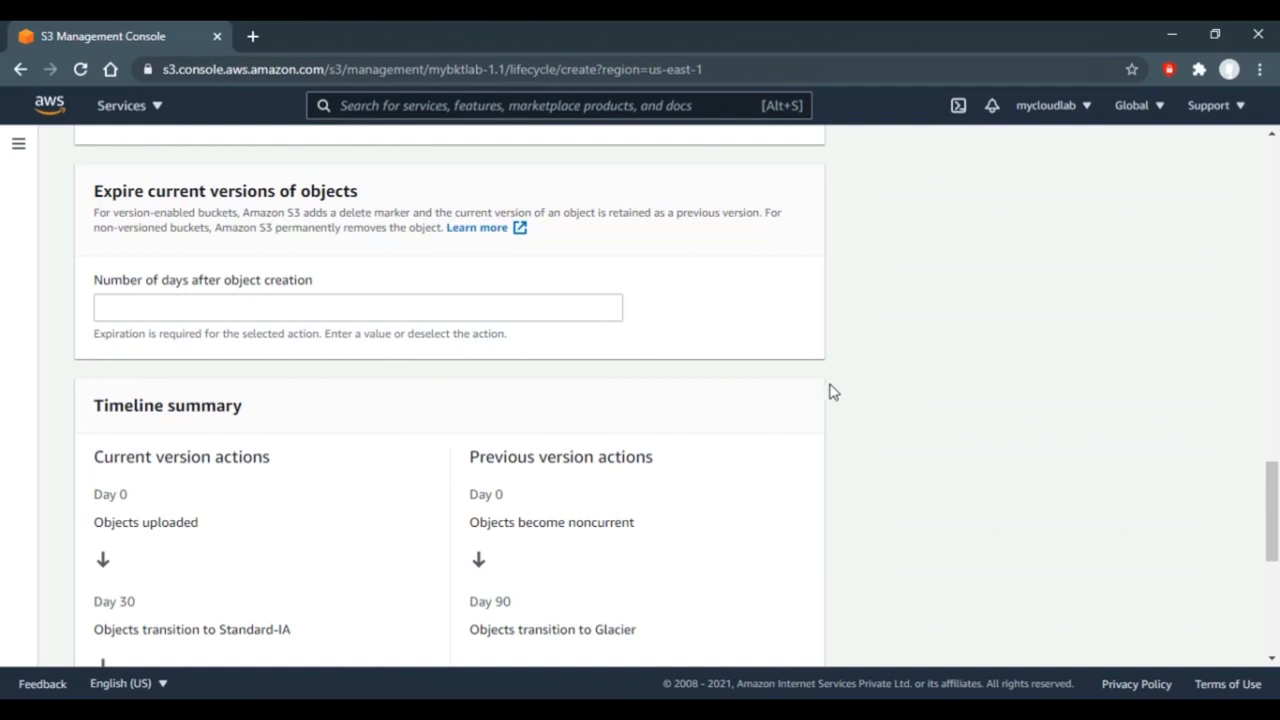
click(469, 313)
text(455)
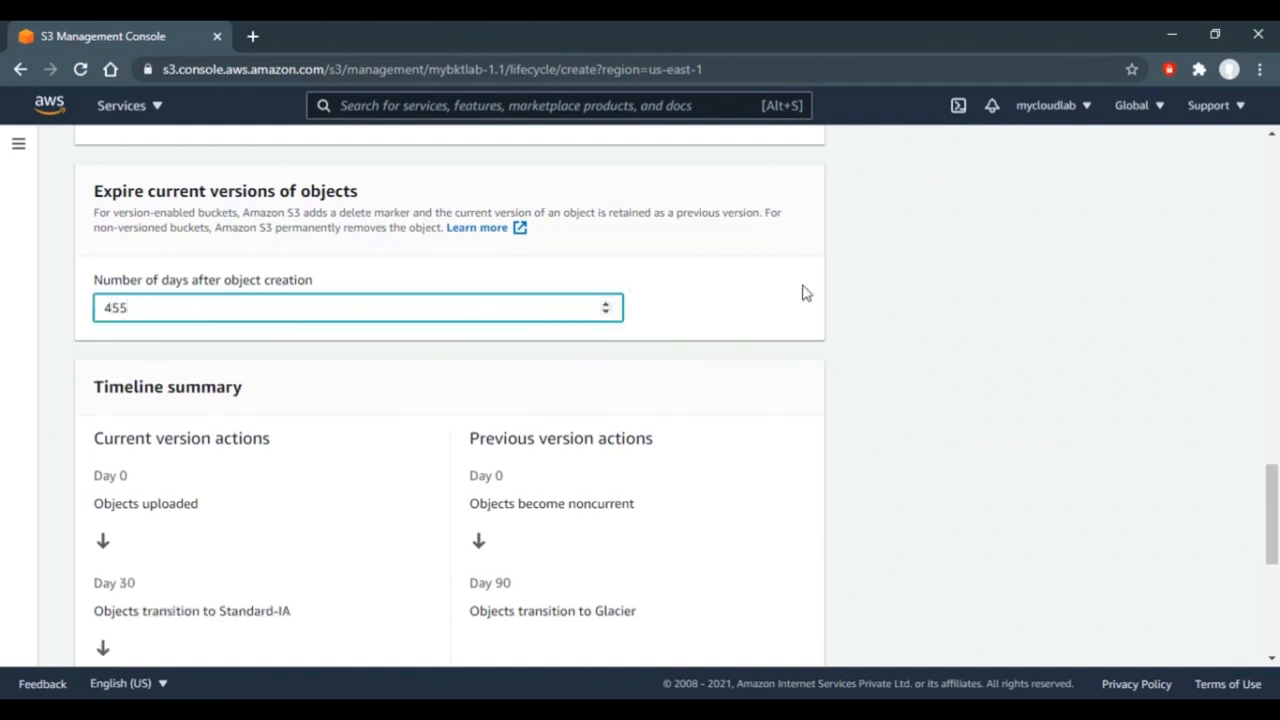
click(903, 352)
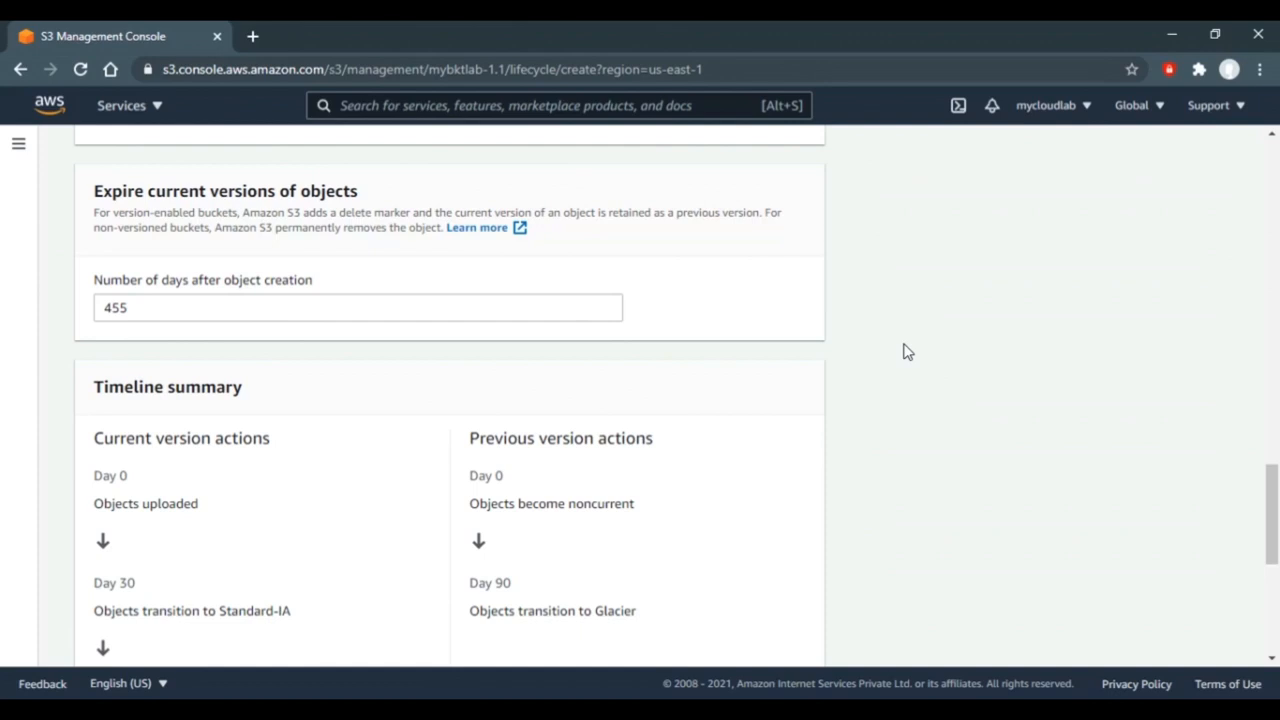
scroll(903, 352, down, 5)
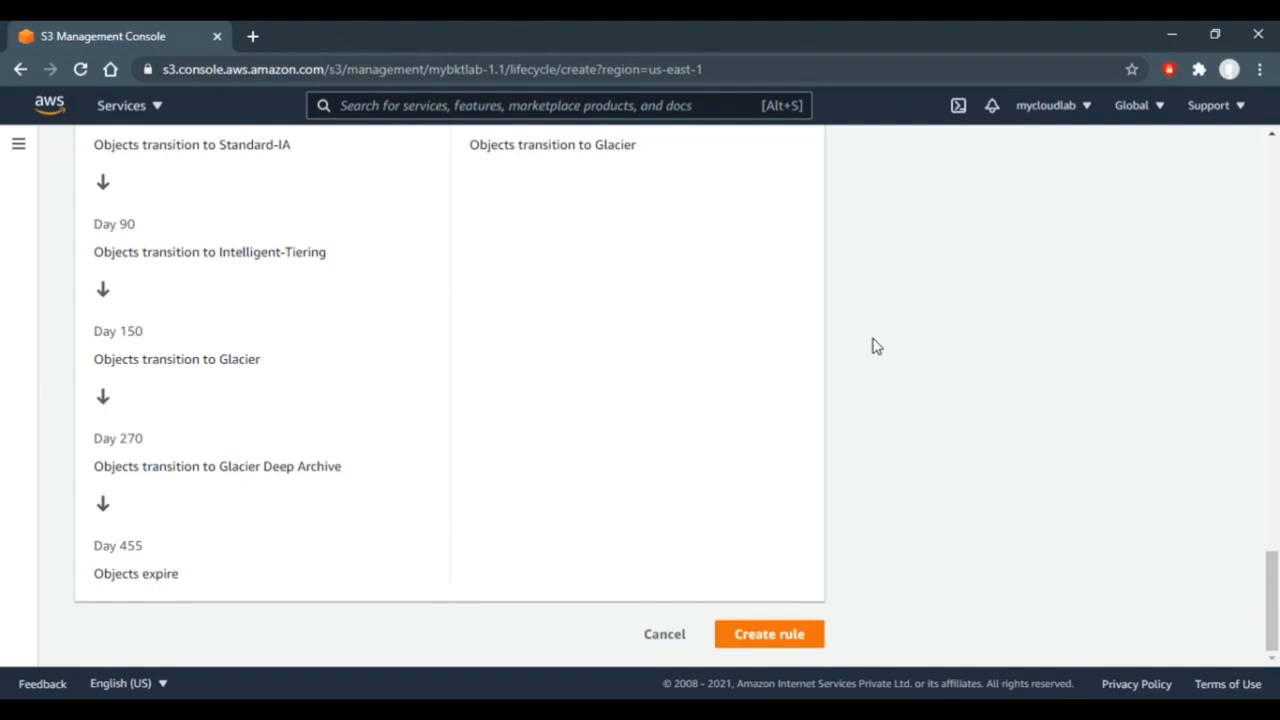
scroll(876, 345, up, 3)
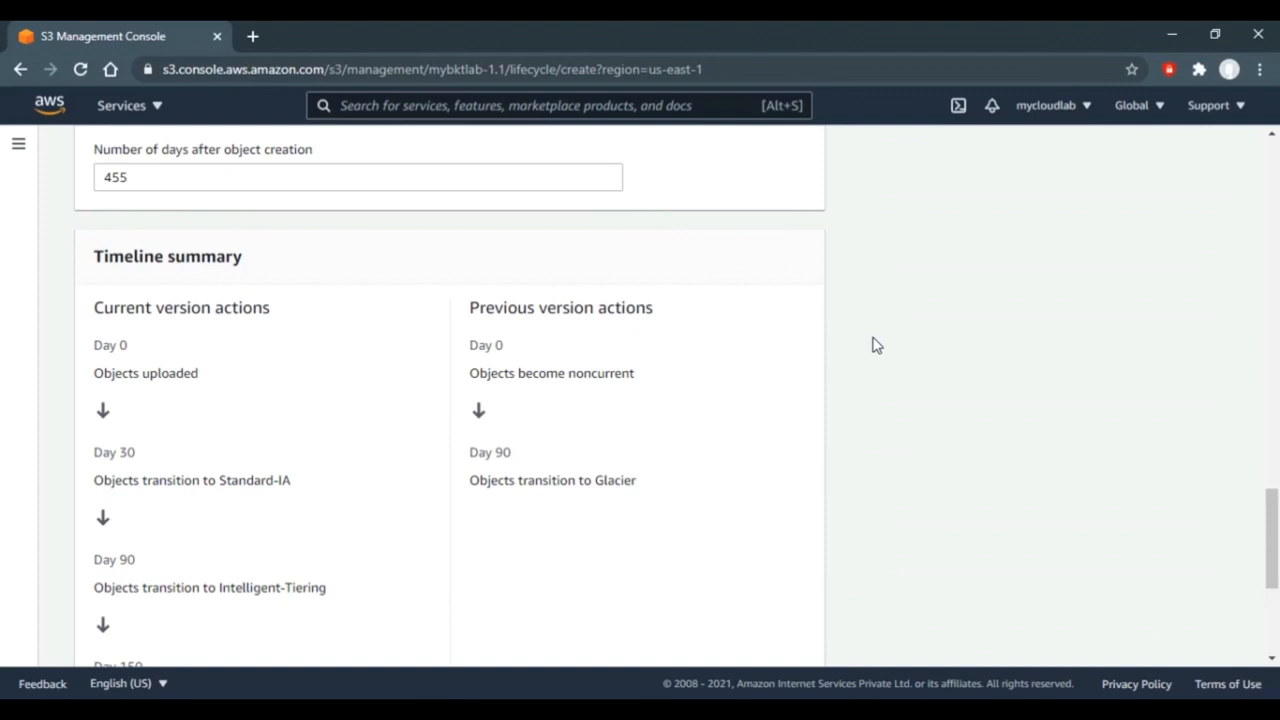
scroll(876, 345, down, 1)
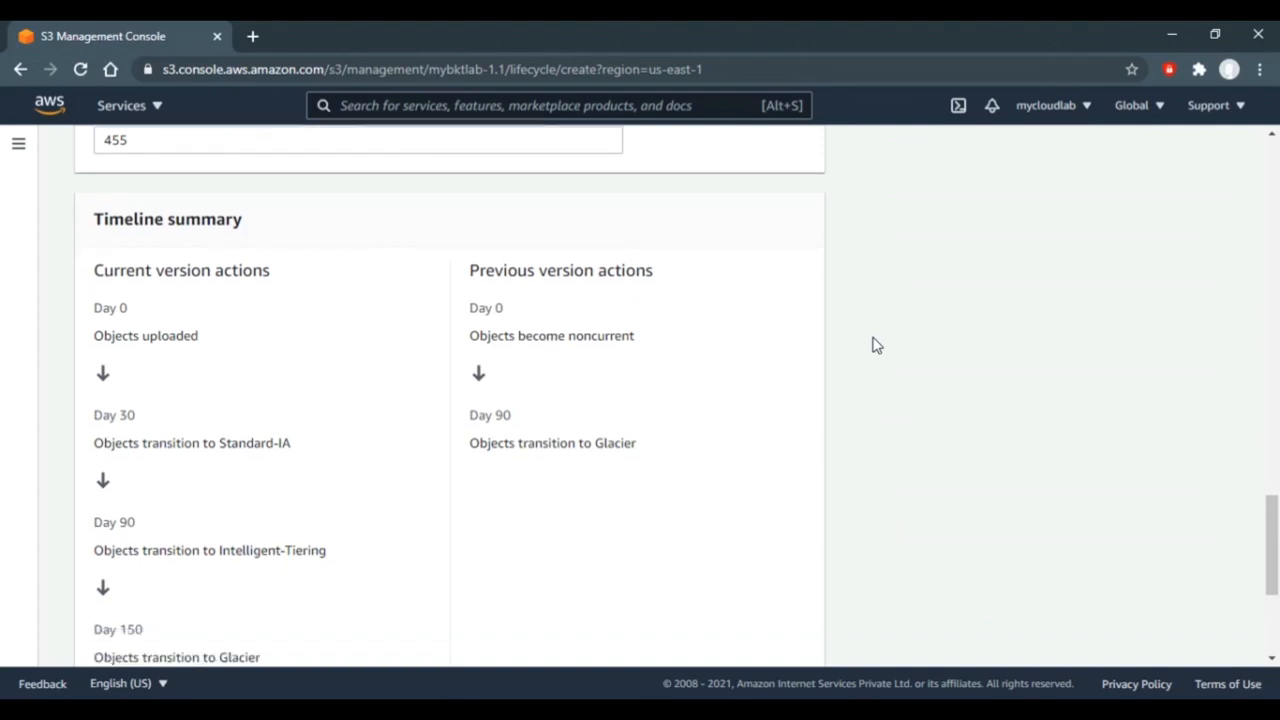
scroll(873, 345, down, 3)
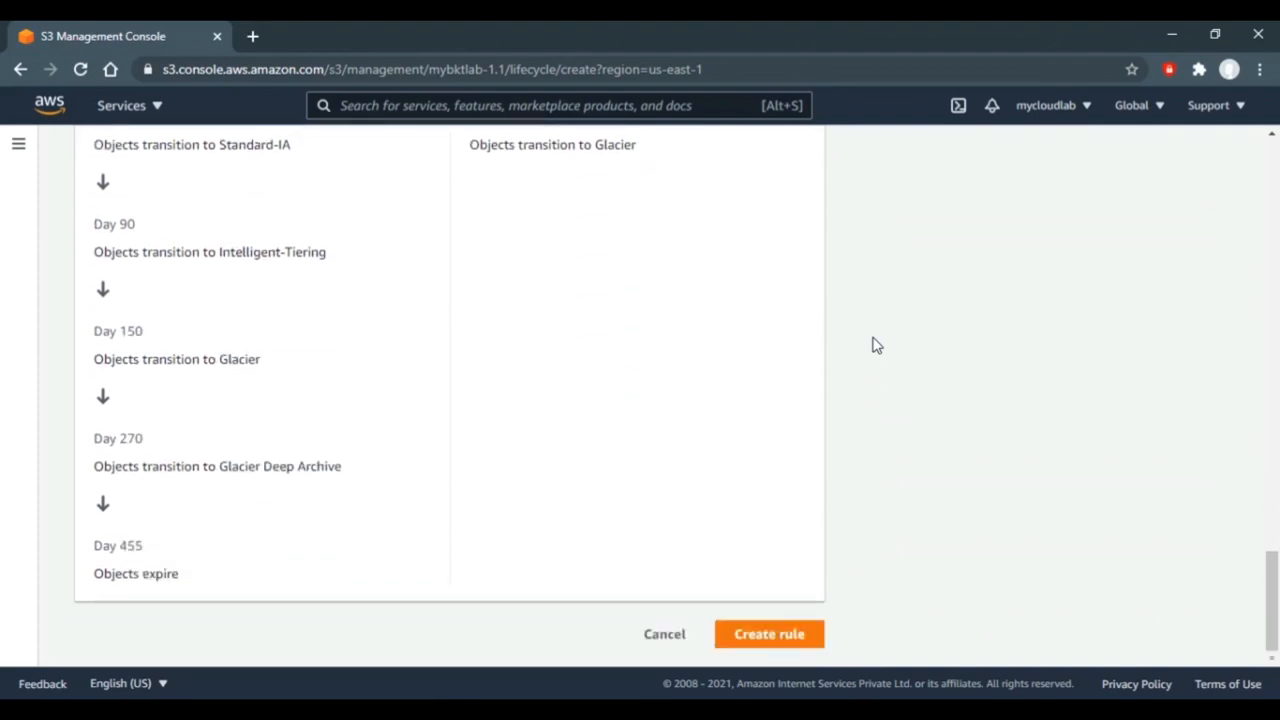
- Tick the applies-to-all-objects acknowledgment and create my-bkt-lc-rule-1.1
click(754, 638)
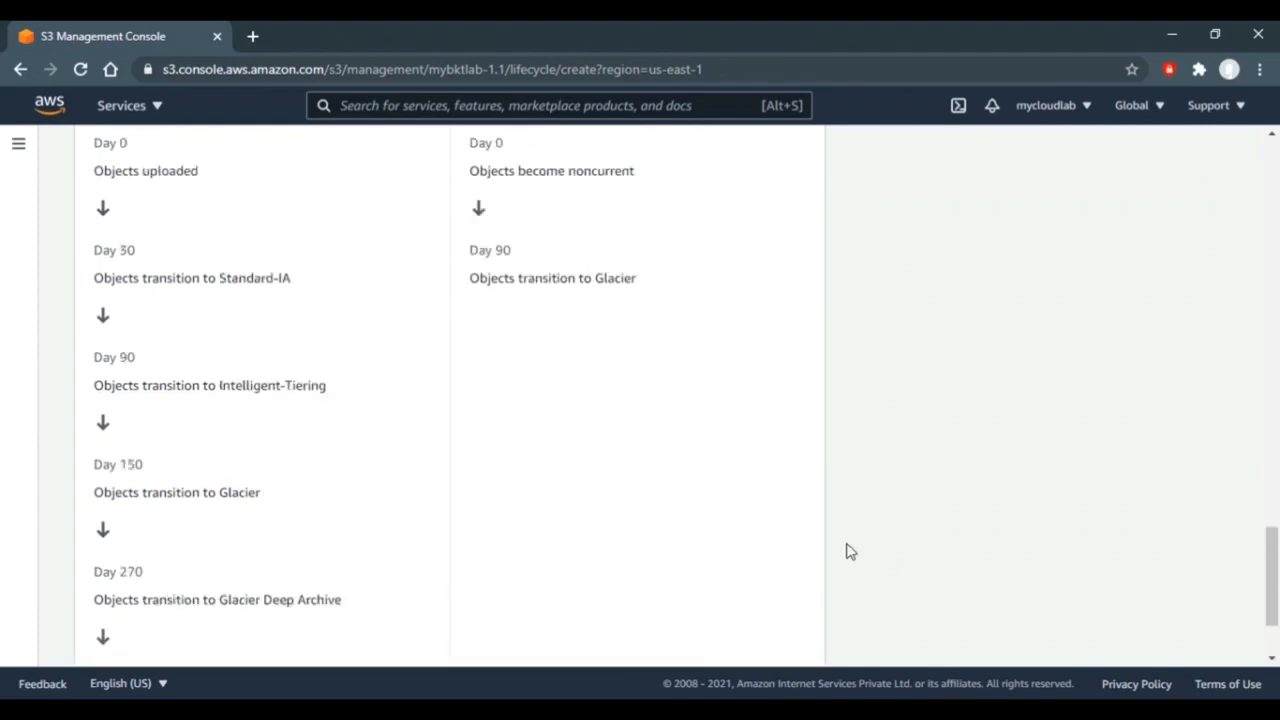
scroll(985, 434, up, 1)
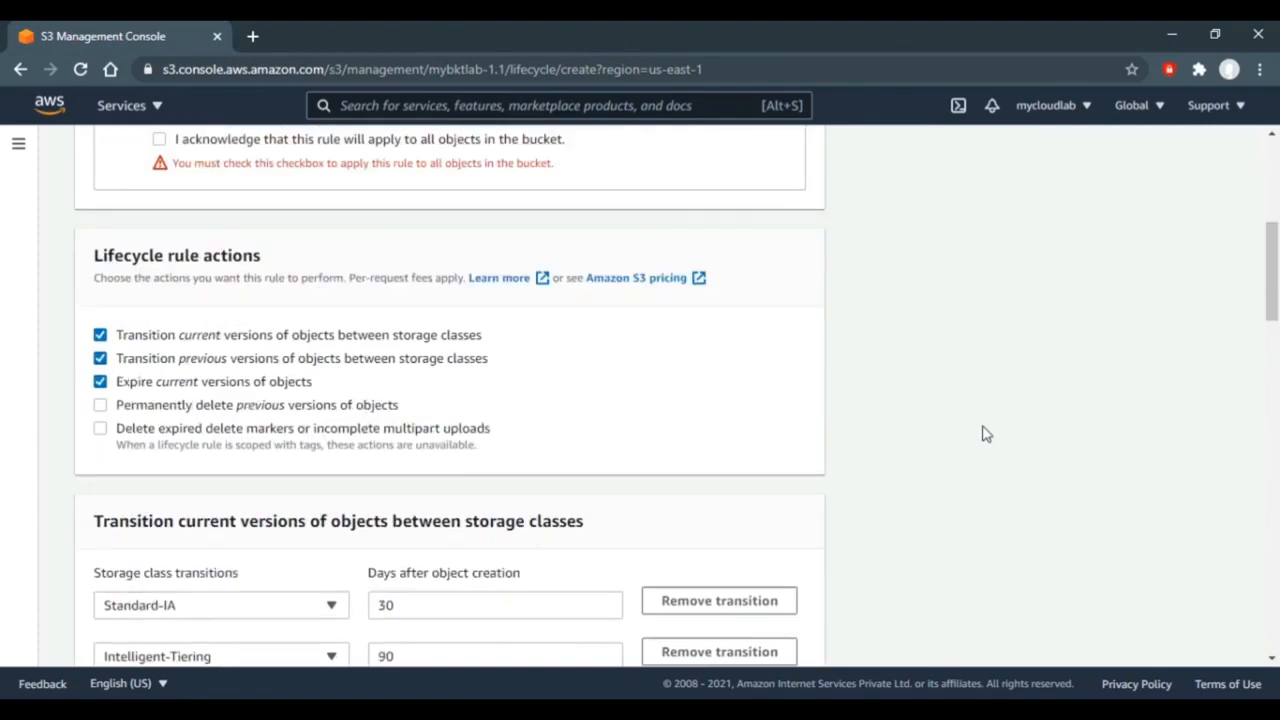
scroll(985, 434, up, 3)
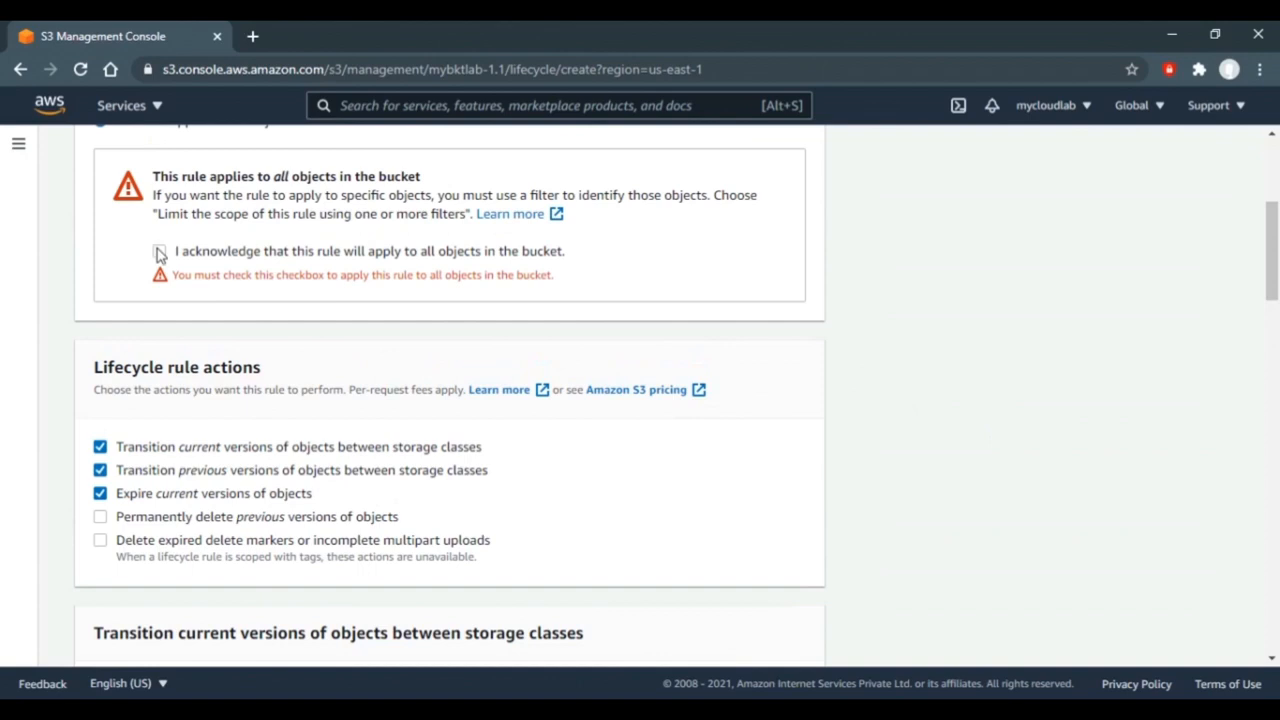
click(159, 251)
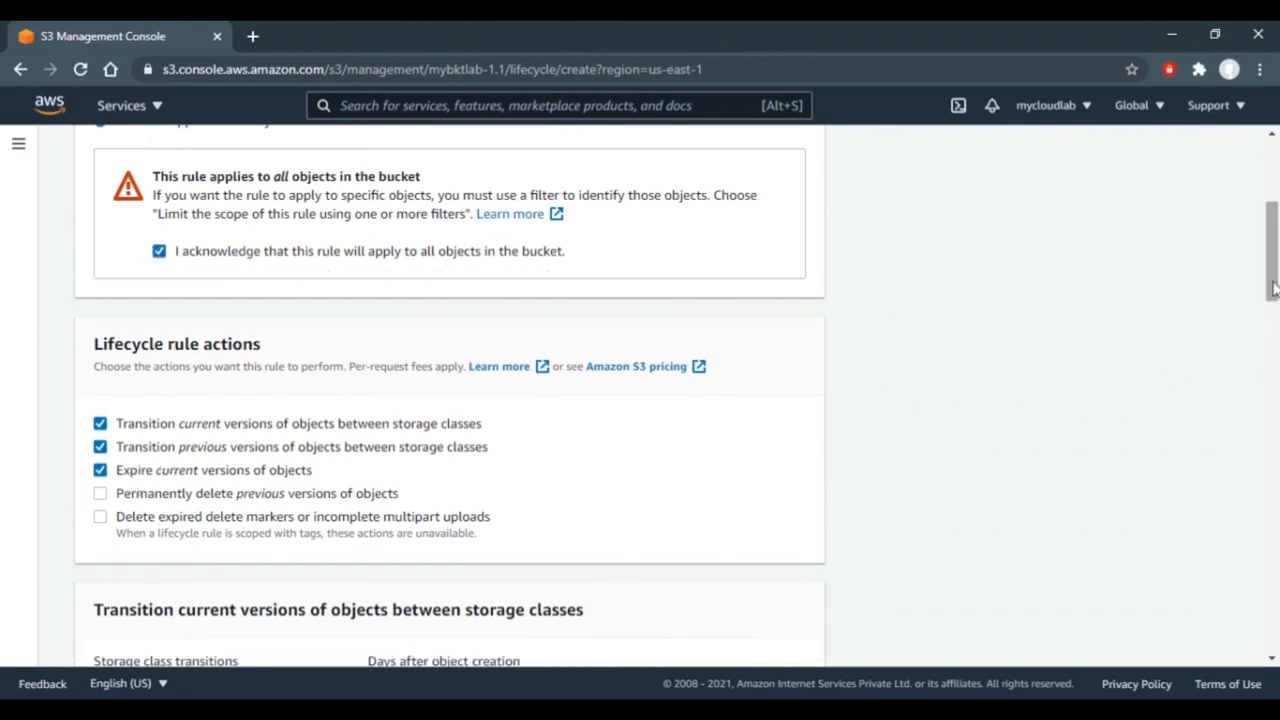
drag(1273, 288, 1272, 640)
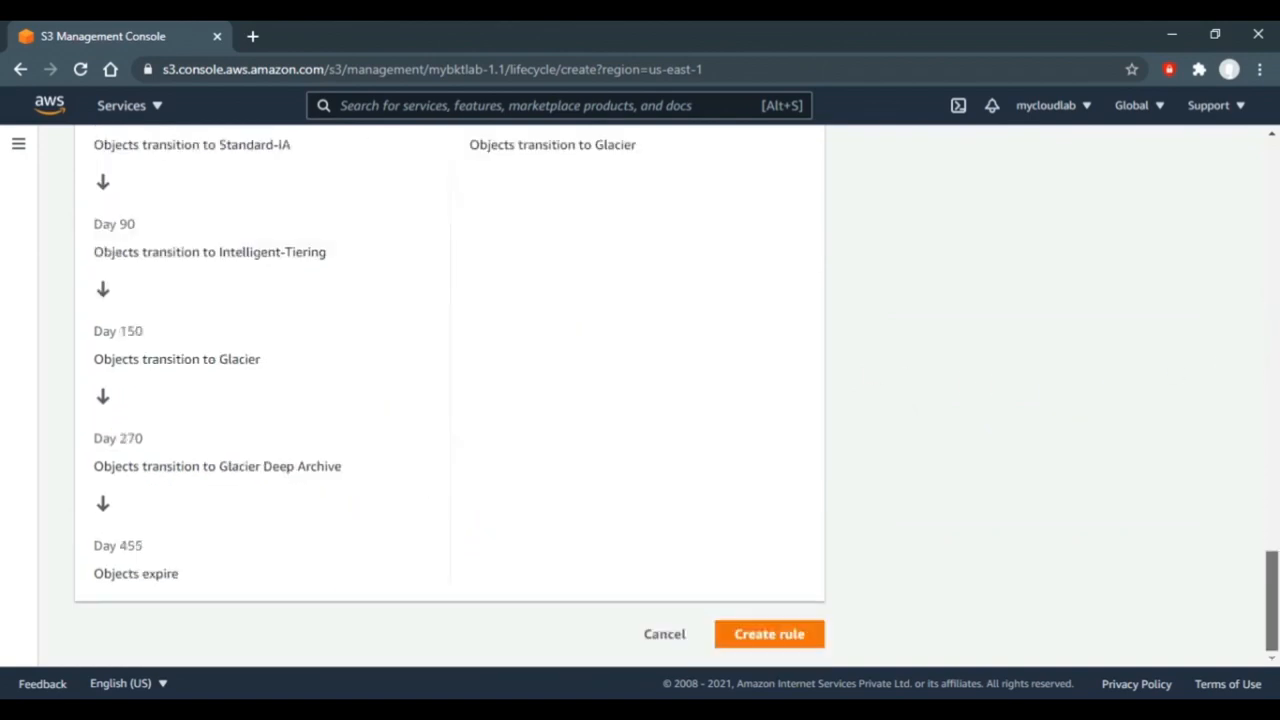
click(769, 634)
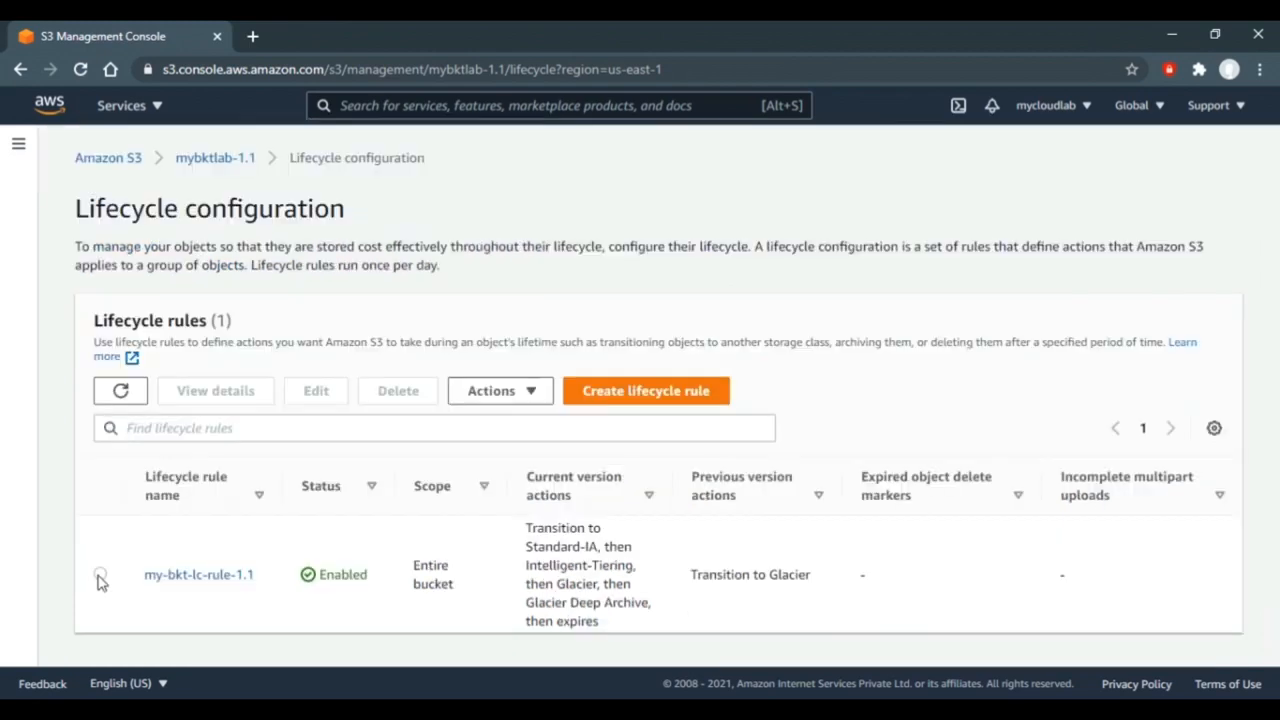
- Inspect my-bkt-lc-rule-1.1's details and edit view, then move to the 'What is an Event Notification?' slide
click(100, 576)
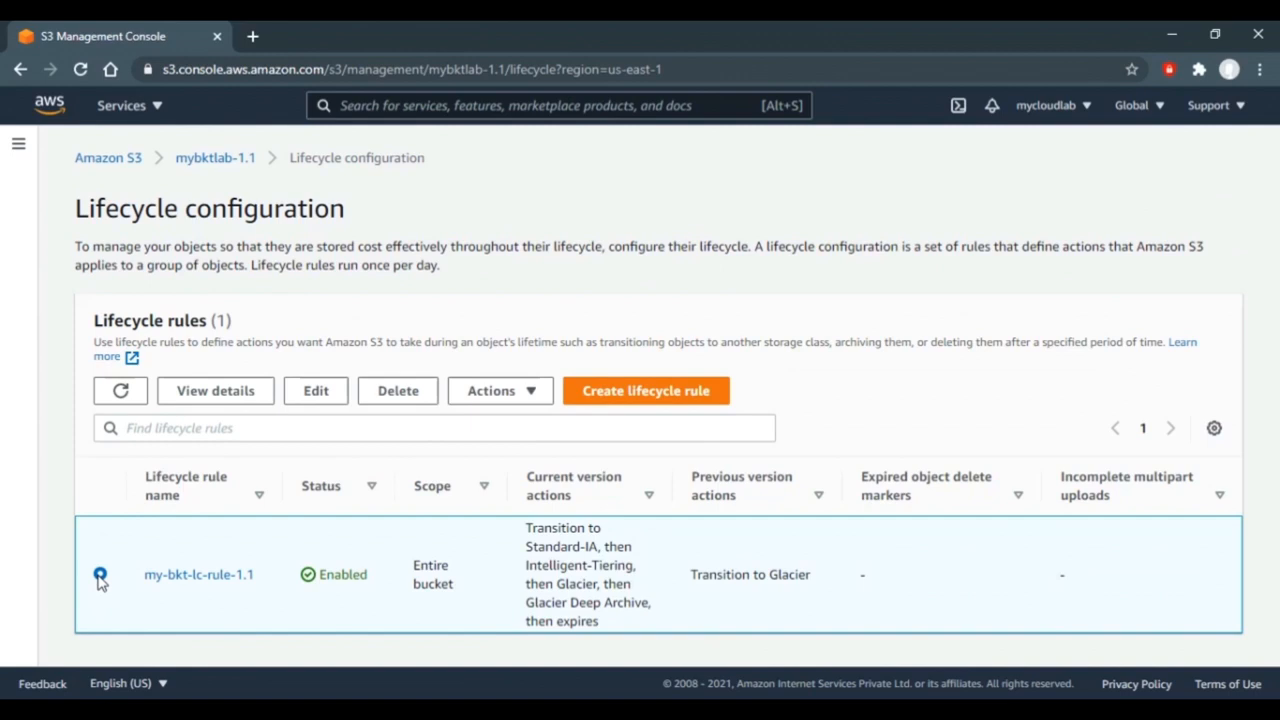
click(216, 391)
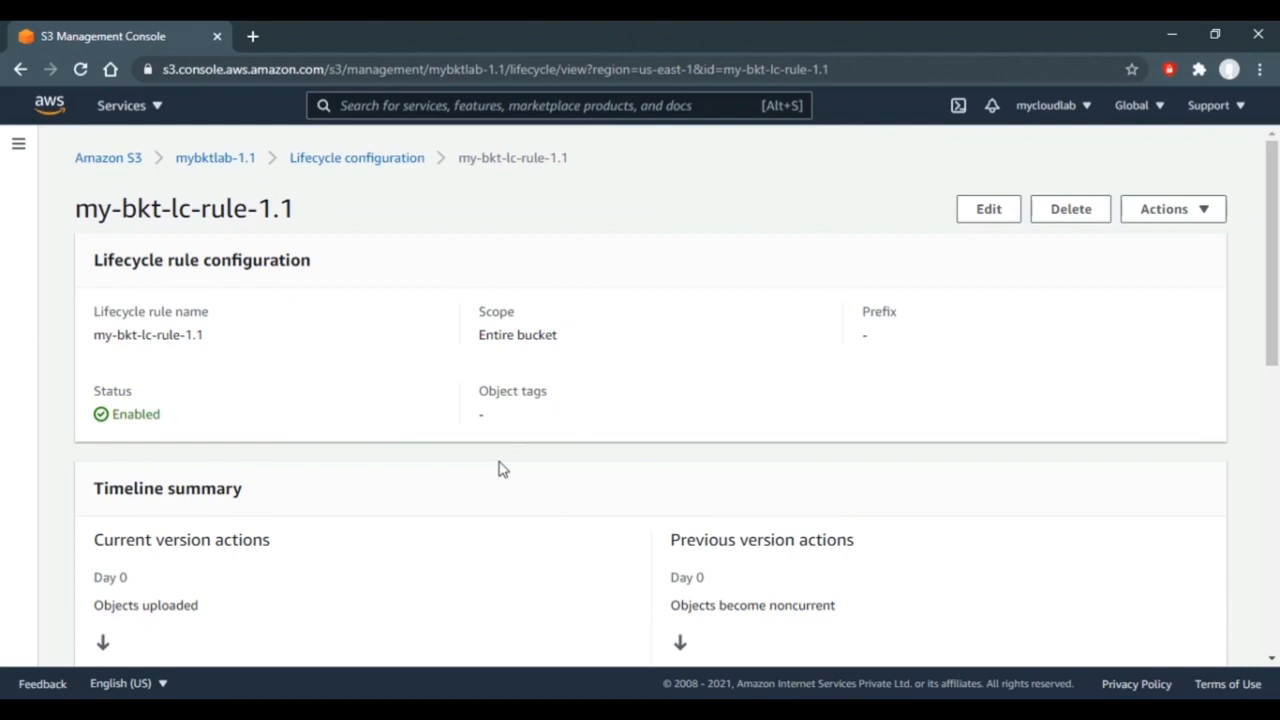
click(1195, 218)
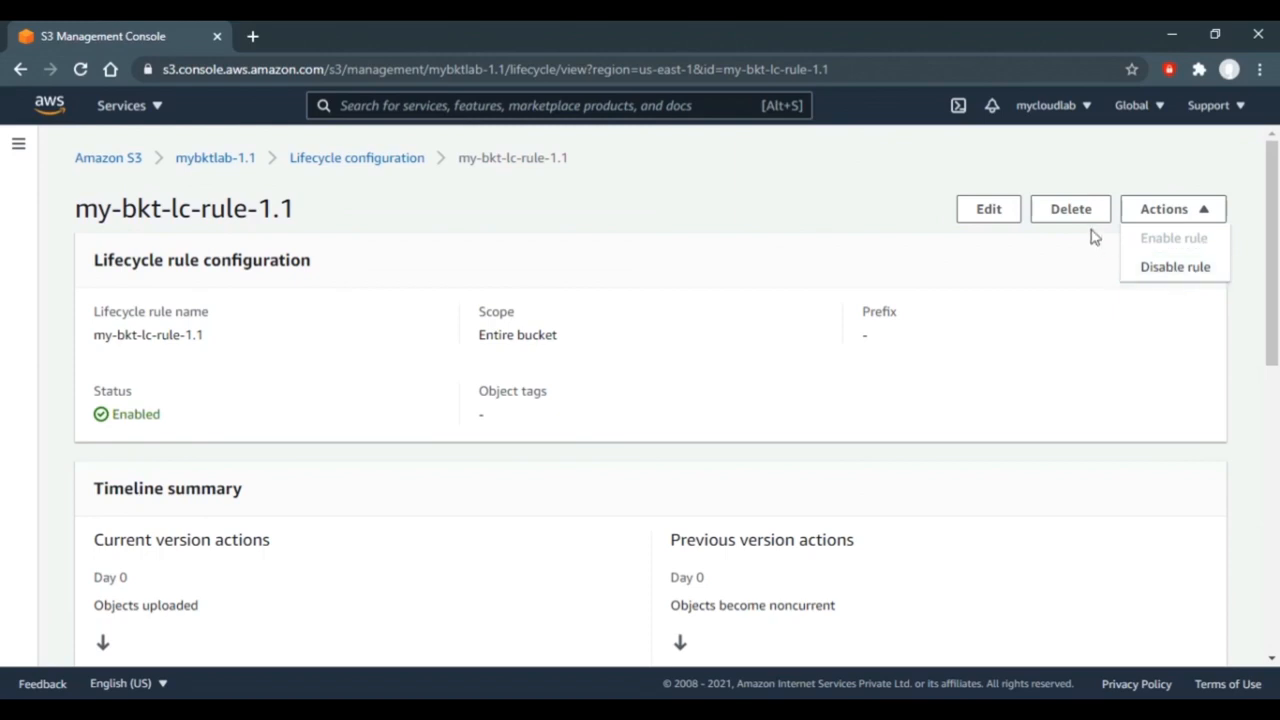
click(1008, 216)
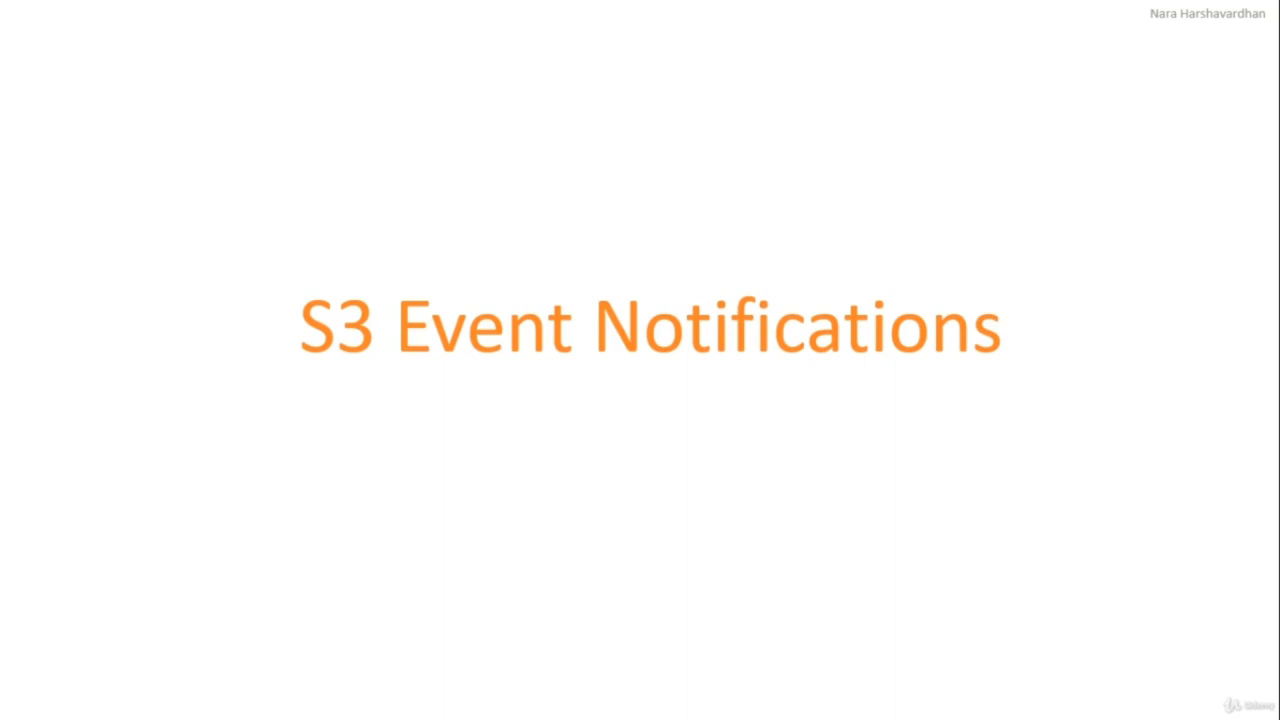
key(Right)
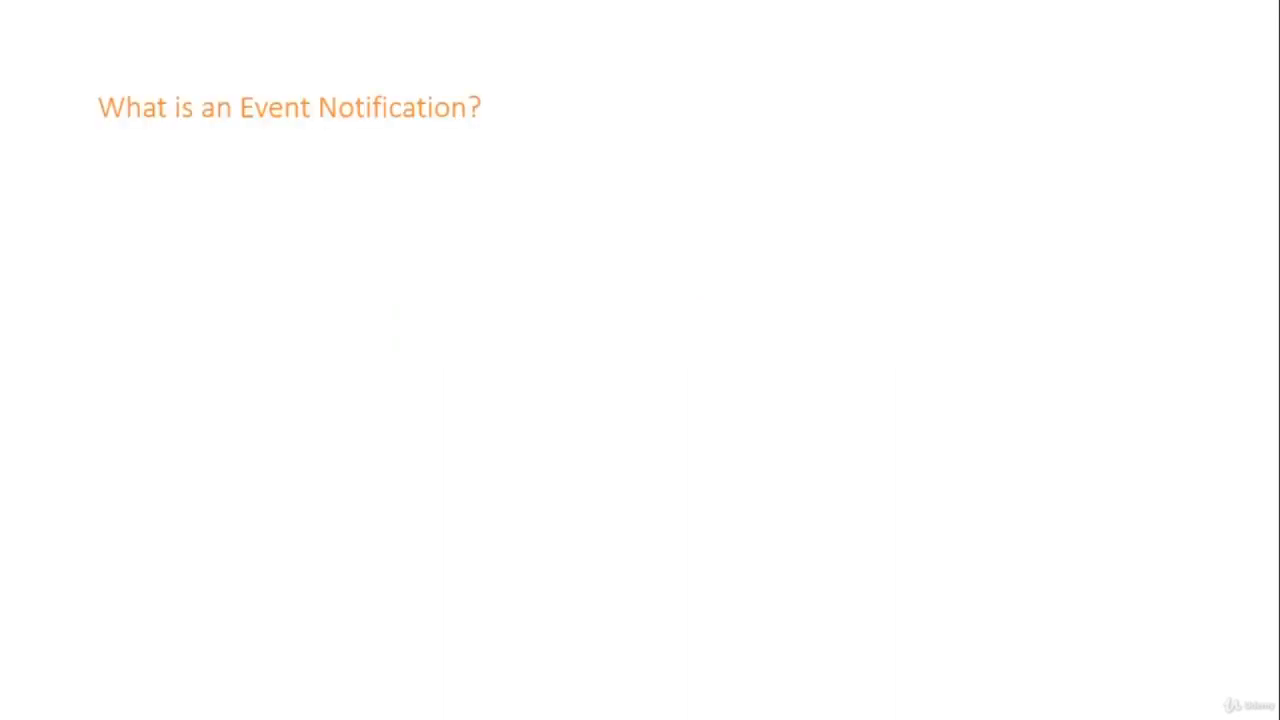
key(Right)
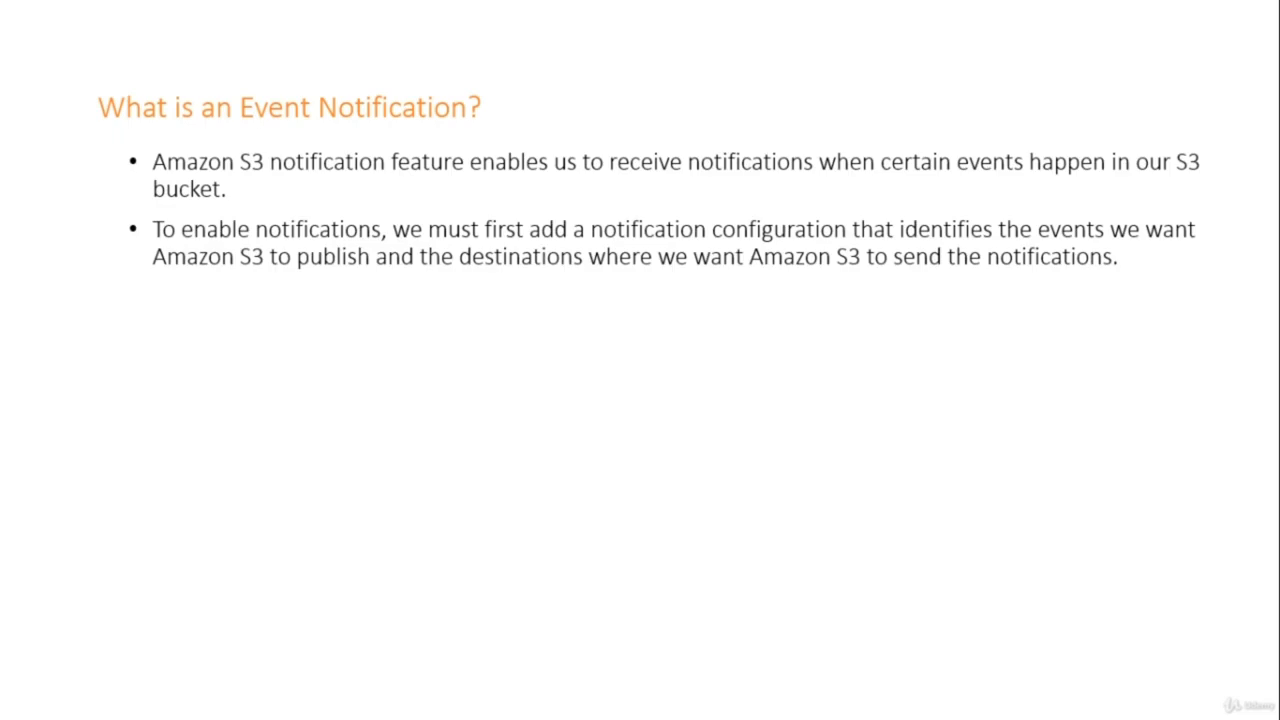
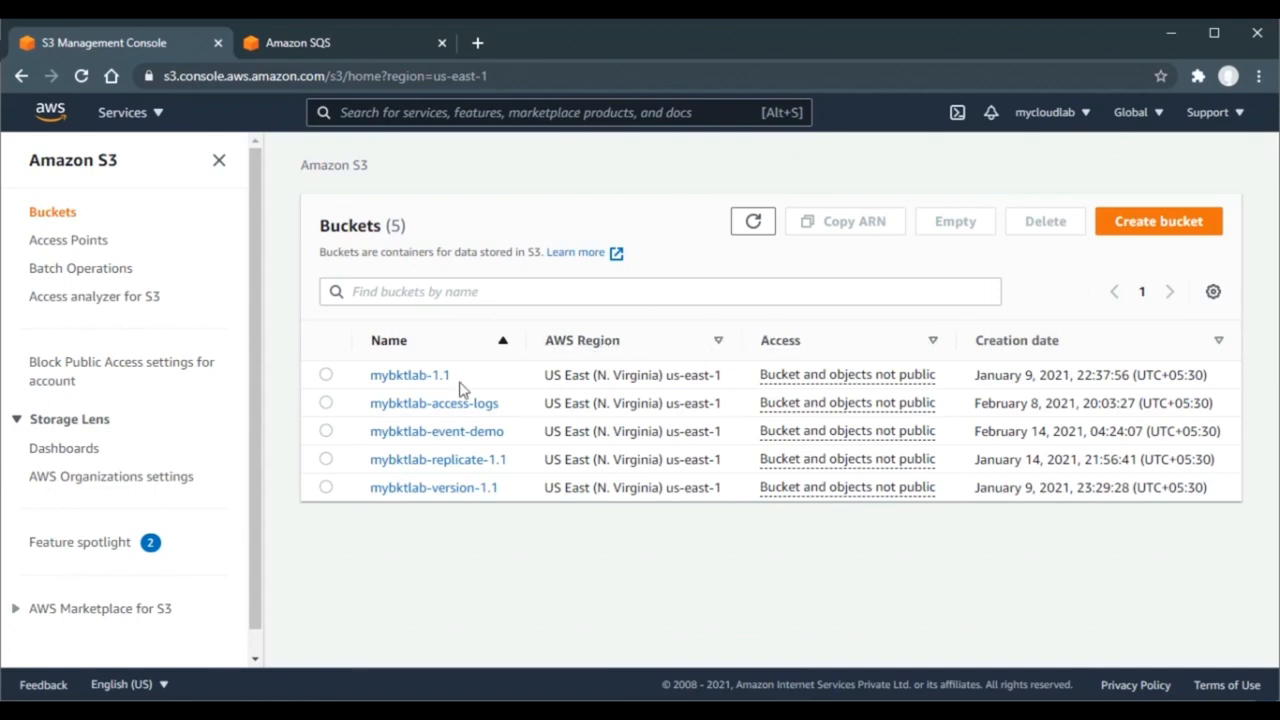
- Open mybktlab-event-demo's Properties and scroll down to its empty Event notifications section
click(436, 432)
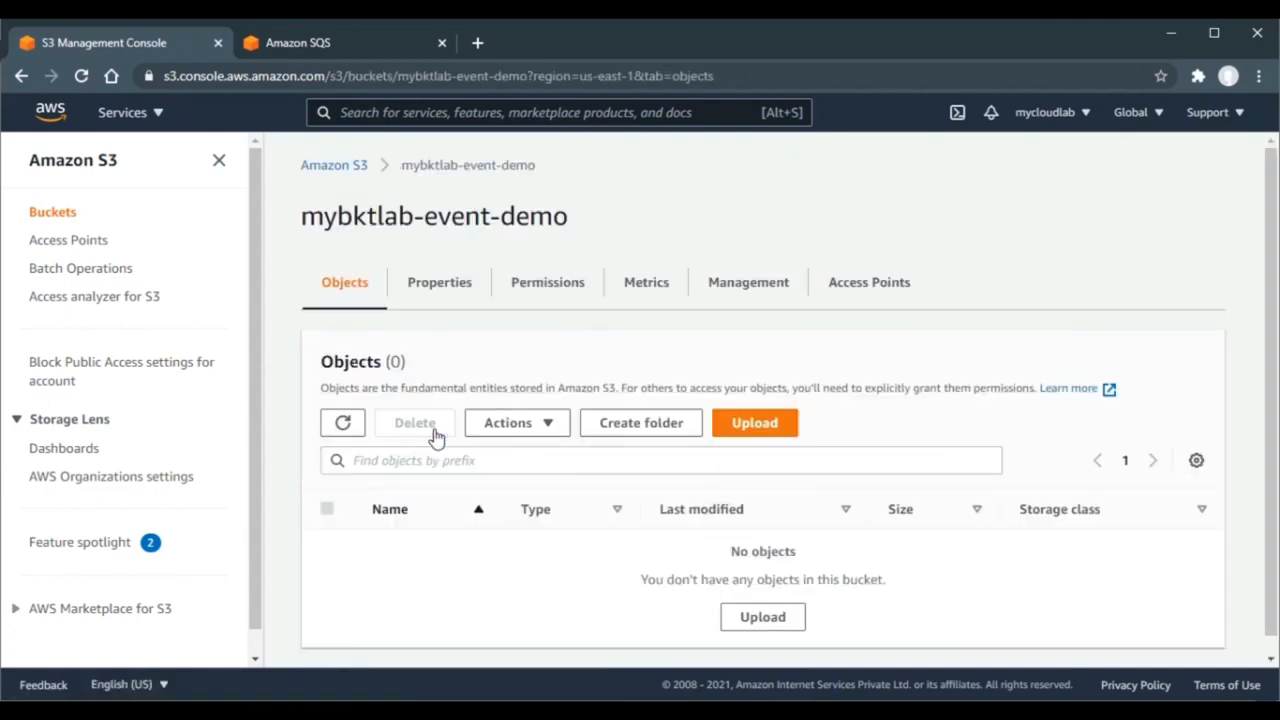
click(449, 295)
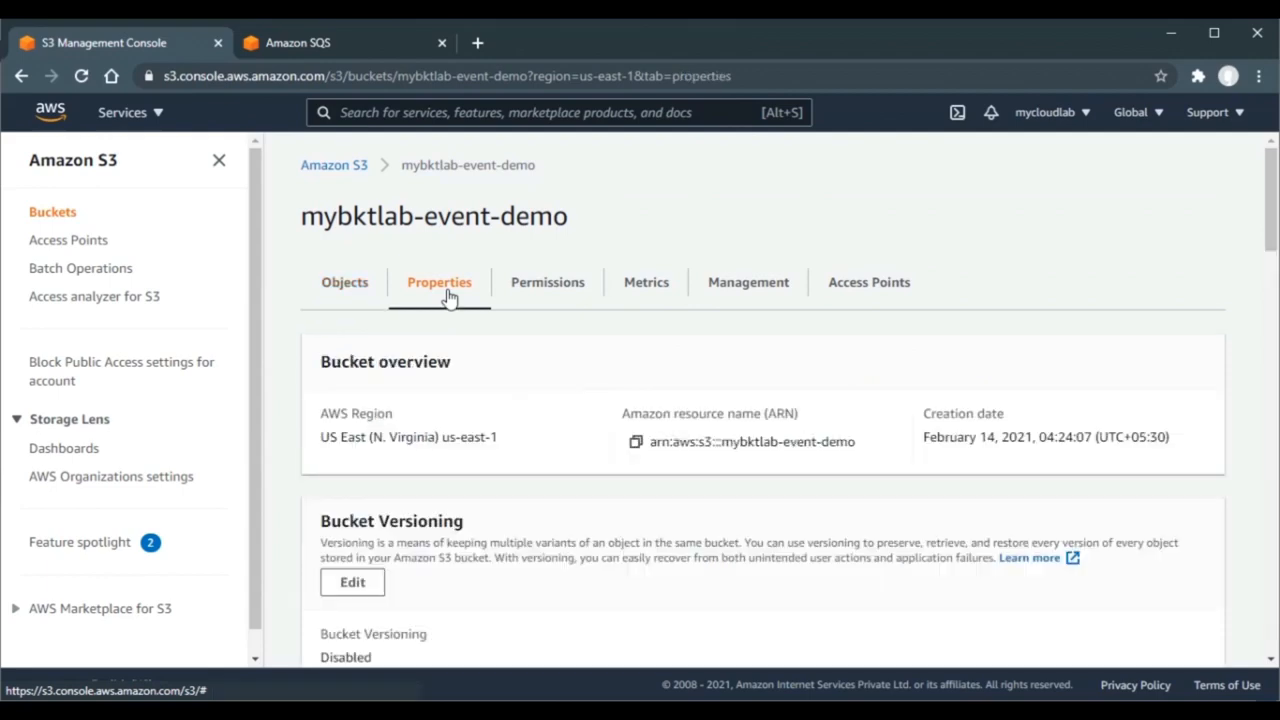
scroll(449, 295, down, 1)
scroll(607, 390, down, 10)
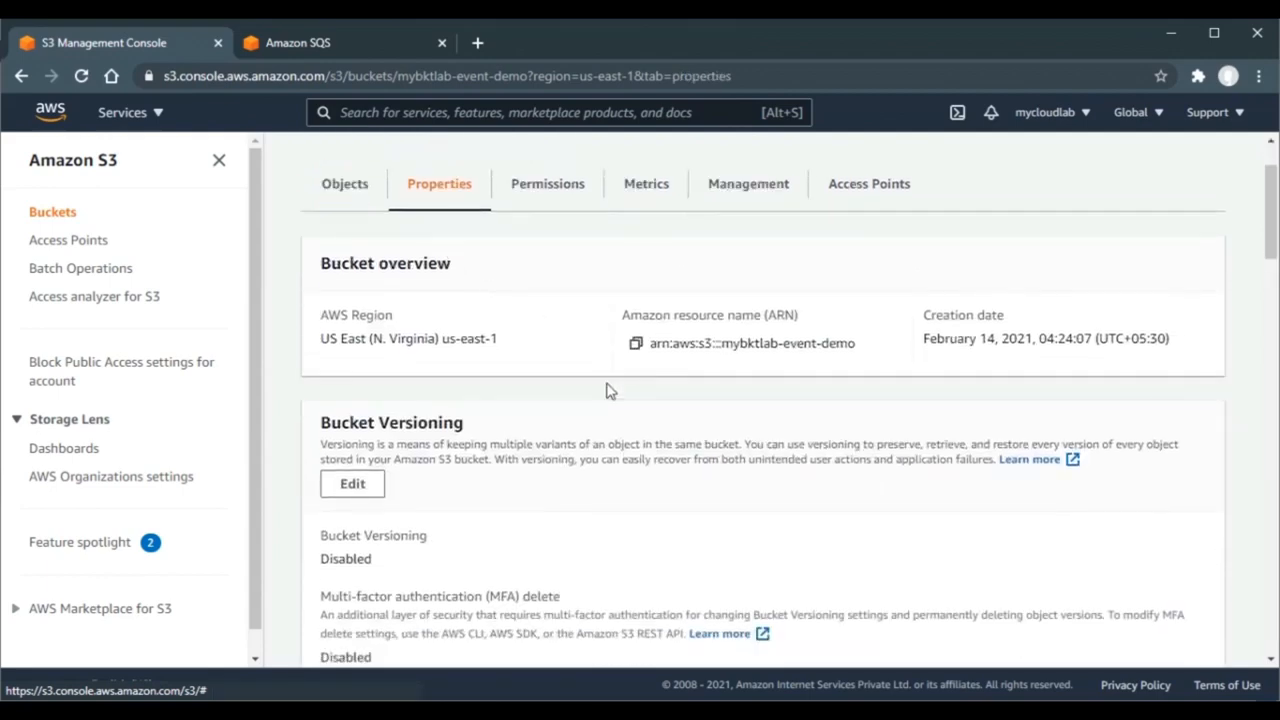
scroll(607, 390, down, 5)
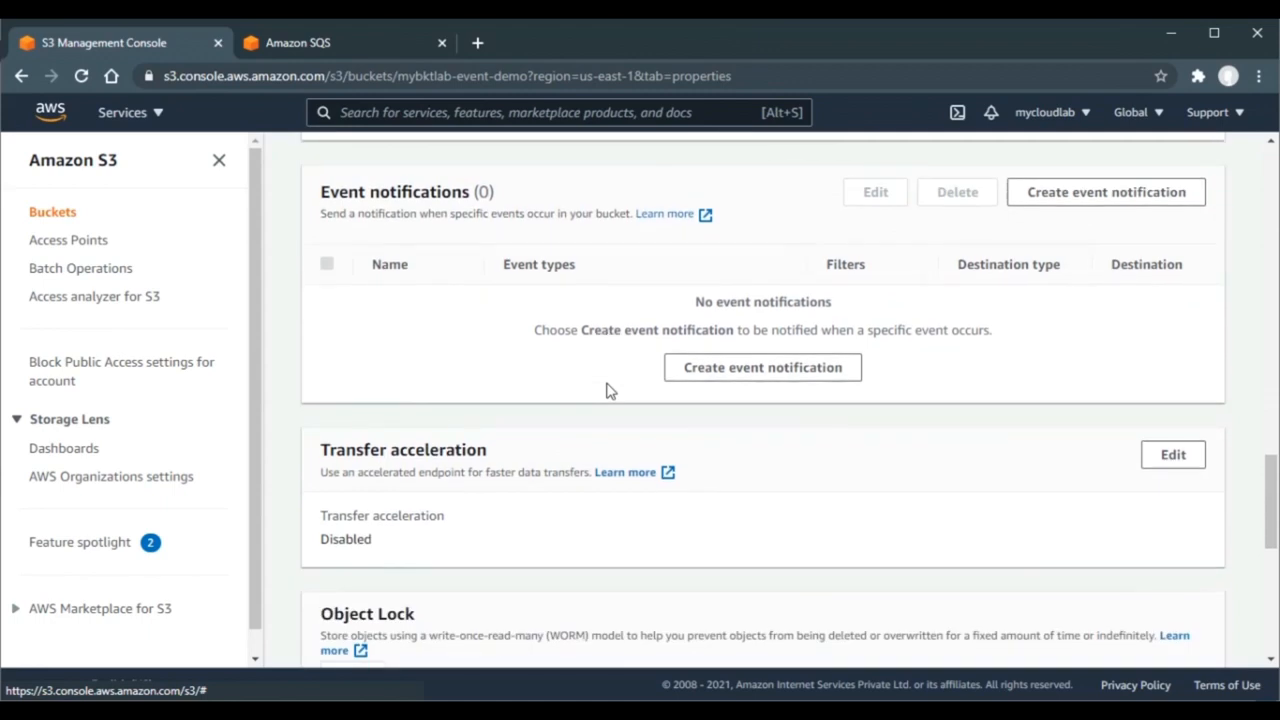
- Start a new event notification named mylab-demo-events and pick SQS queue as its destination
click(759, 372)
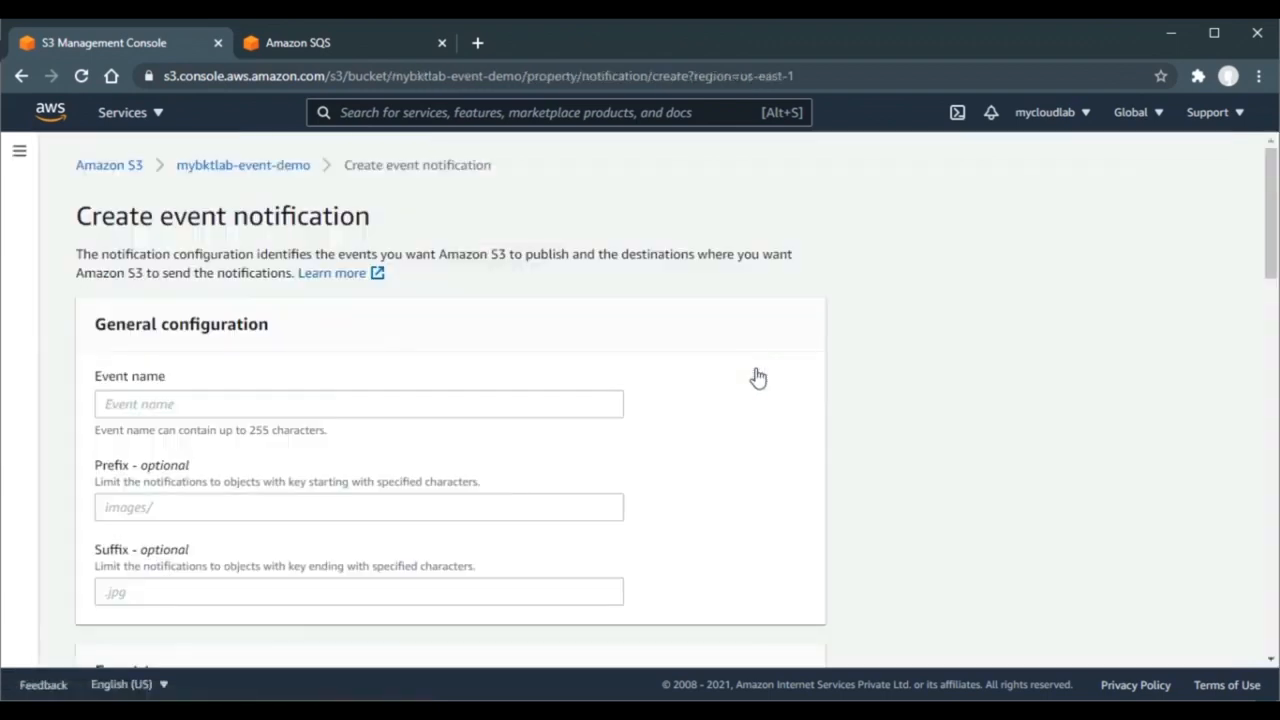
click(433, 408)
text(mylab-de)
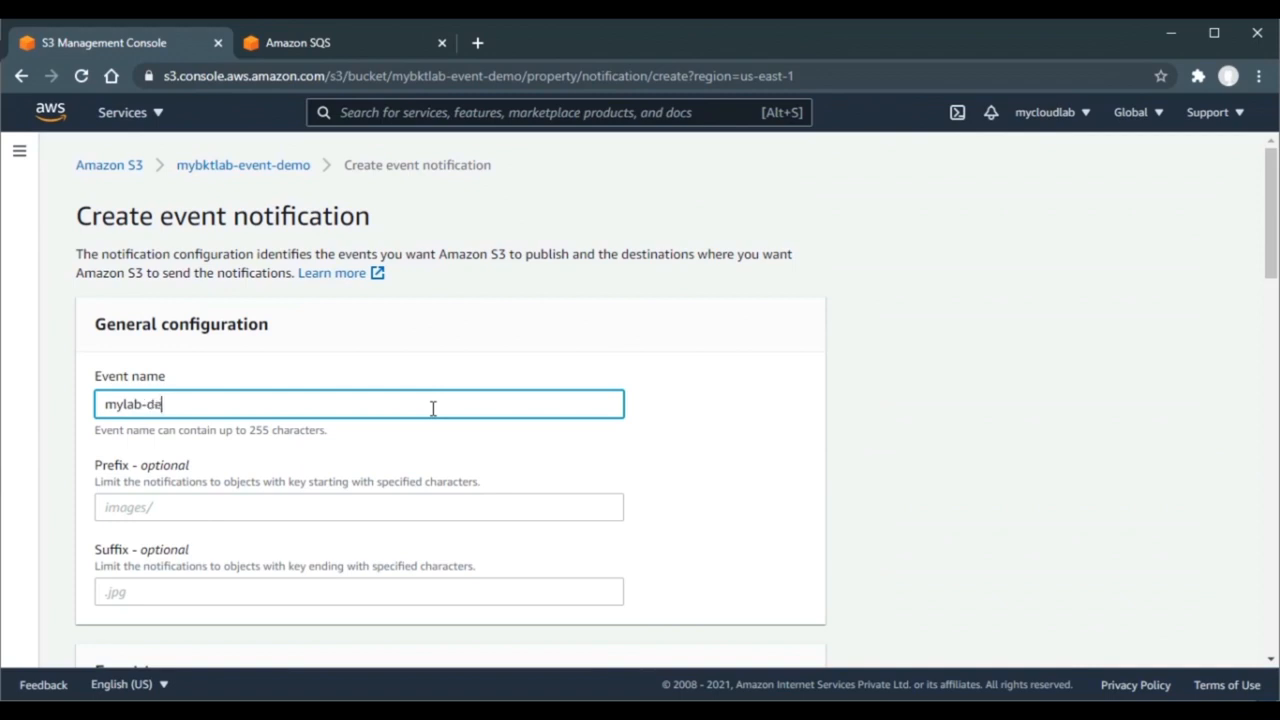
text(mo-events)
click(935, 365)
scroll(935, 365, down, 2)
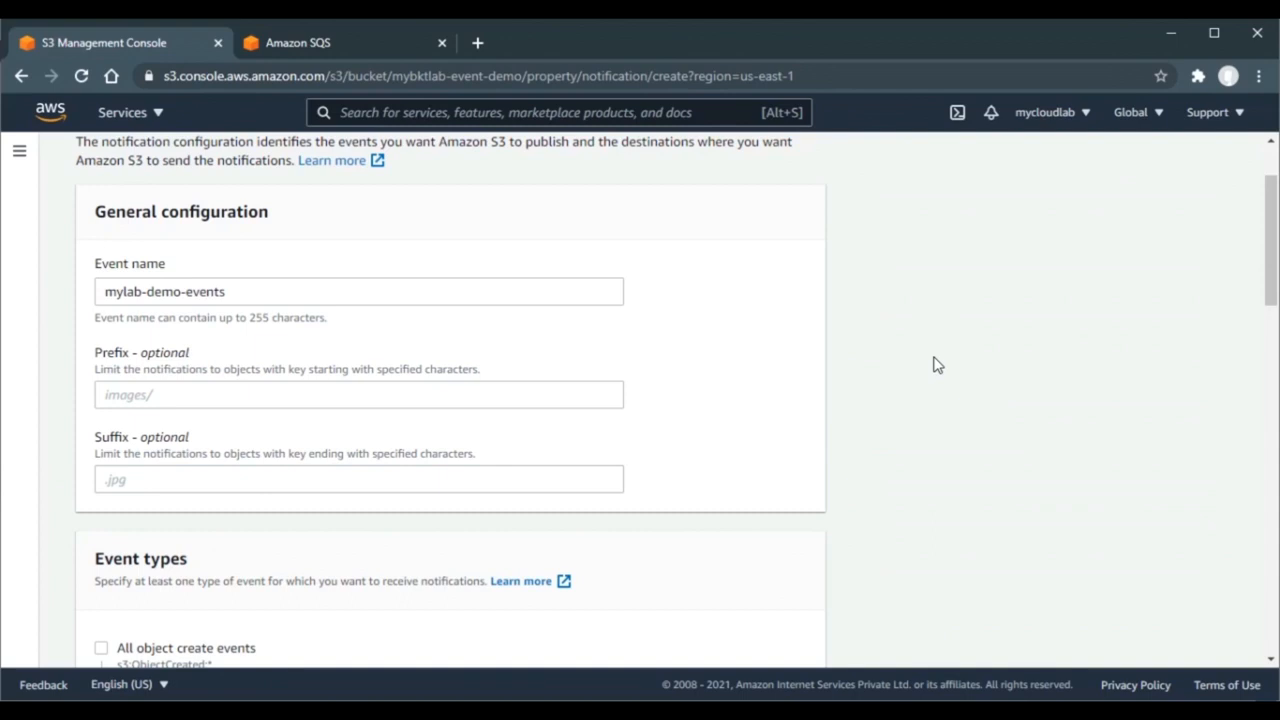
scroll(937, 364, down, 5)
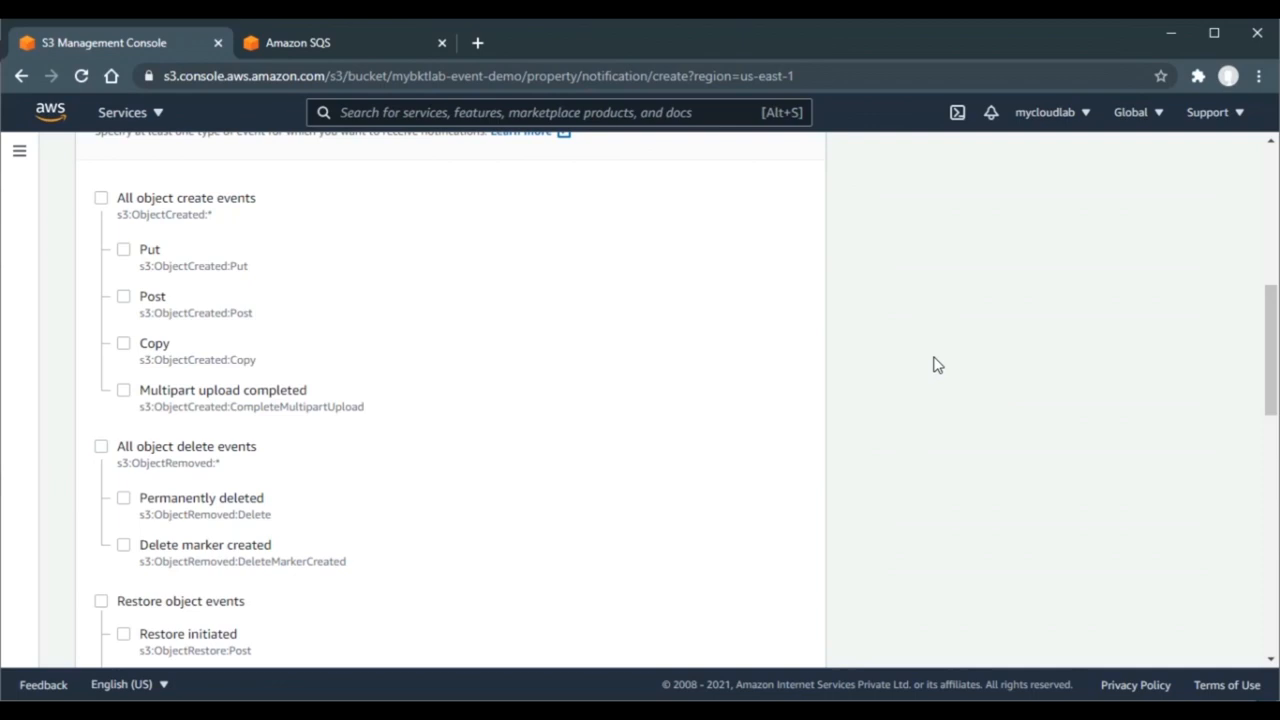
scroll(937, 365, down, 2)
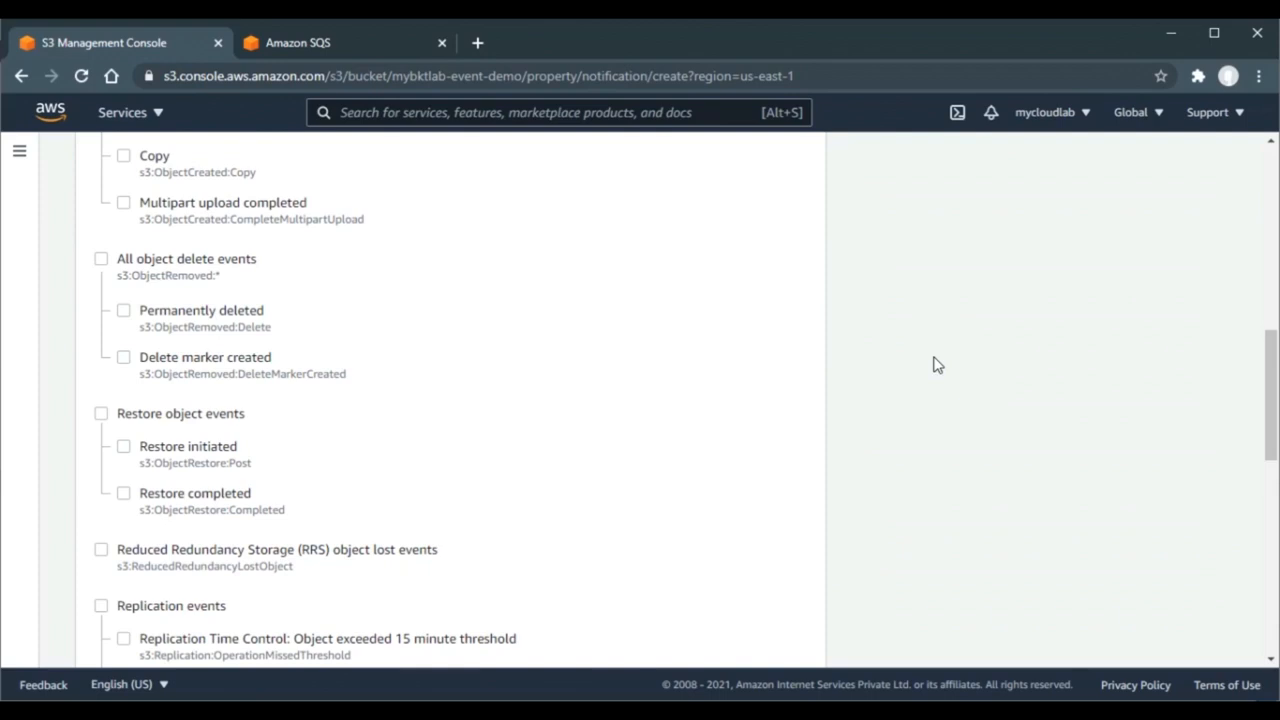
scroll(937, 364, down, 7)
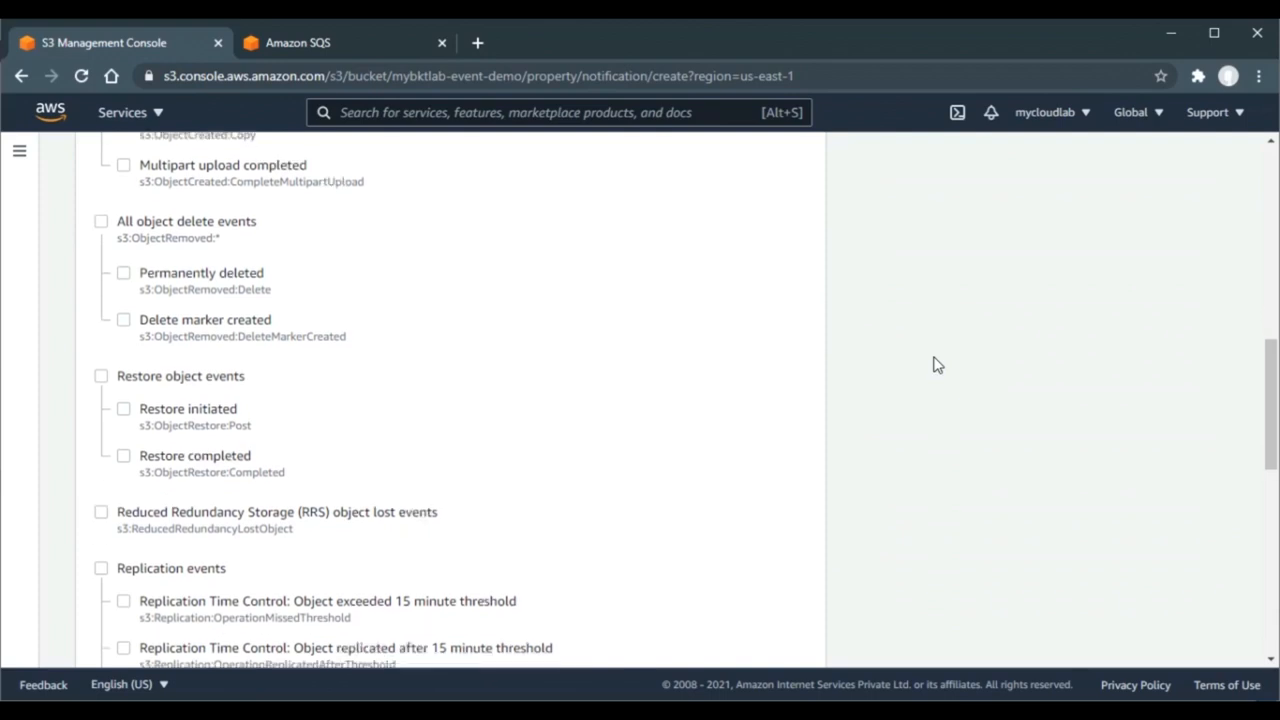
scroll(937, 364, down, 1)
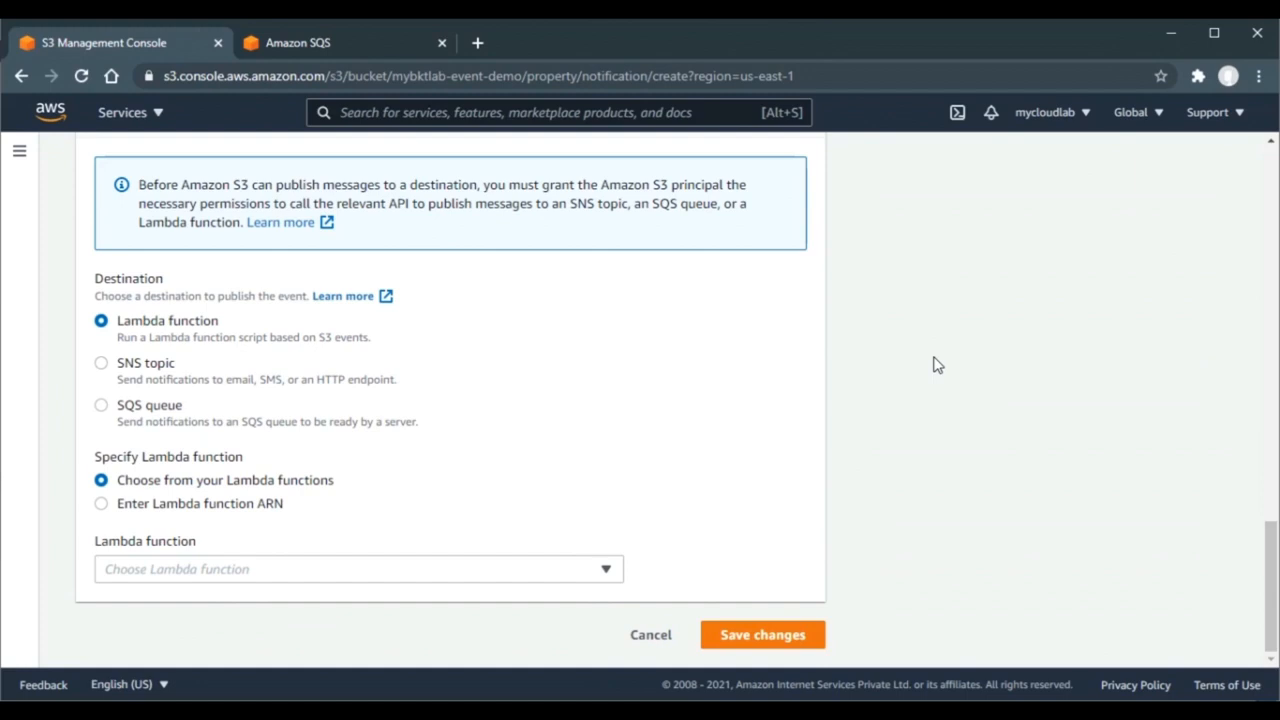
click(146, 418)
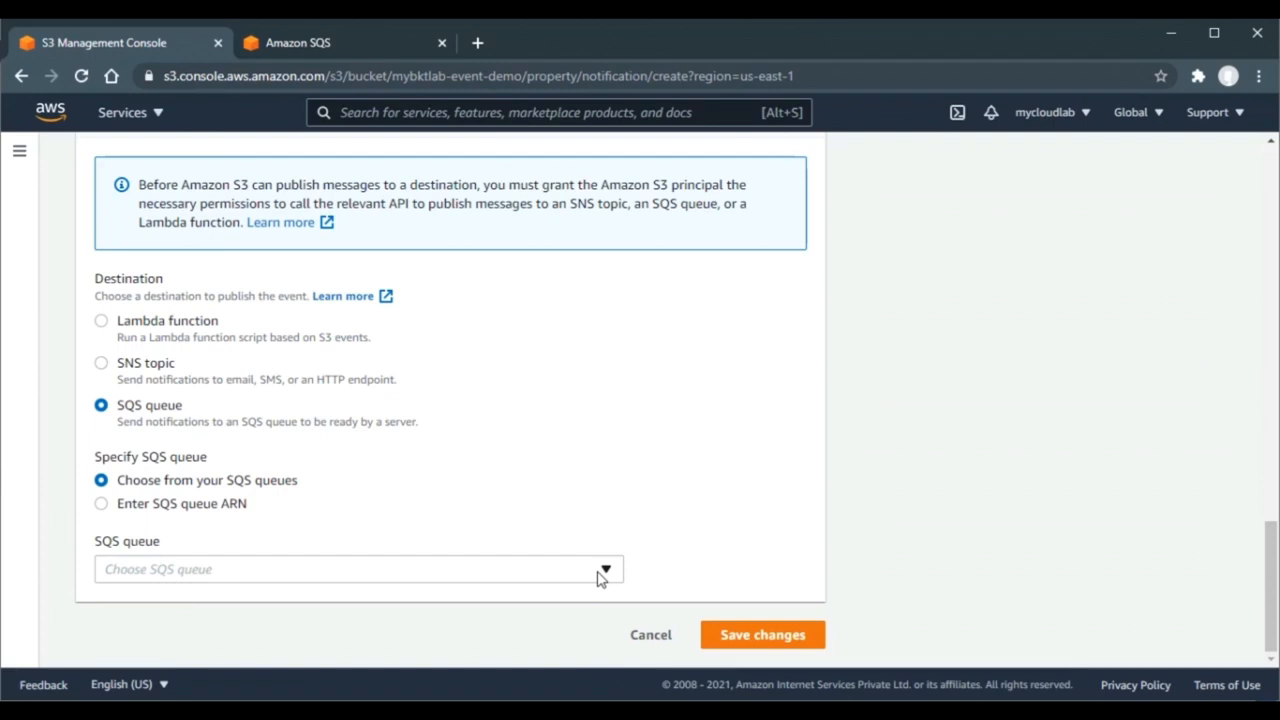
- In the SQS console, create a standard queue named mylab-sqs-note with default settings
click(371, 44)
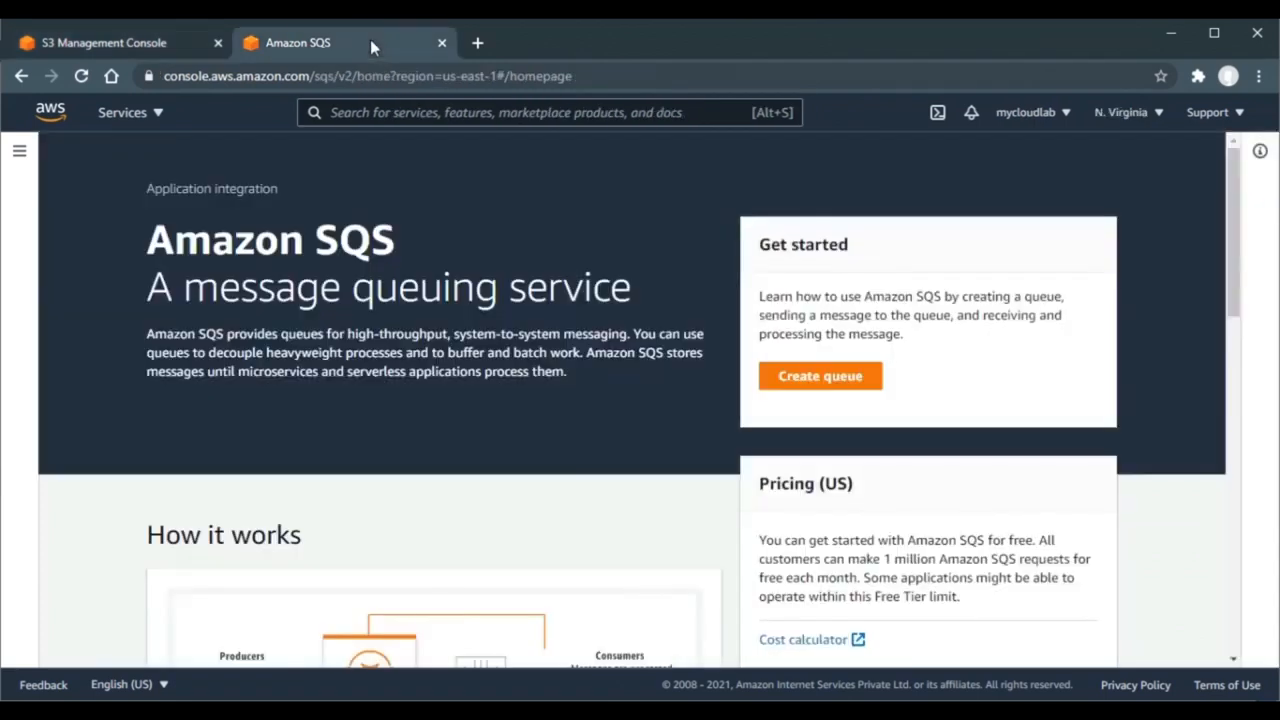
click(822, 388)
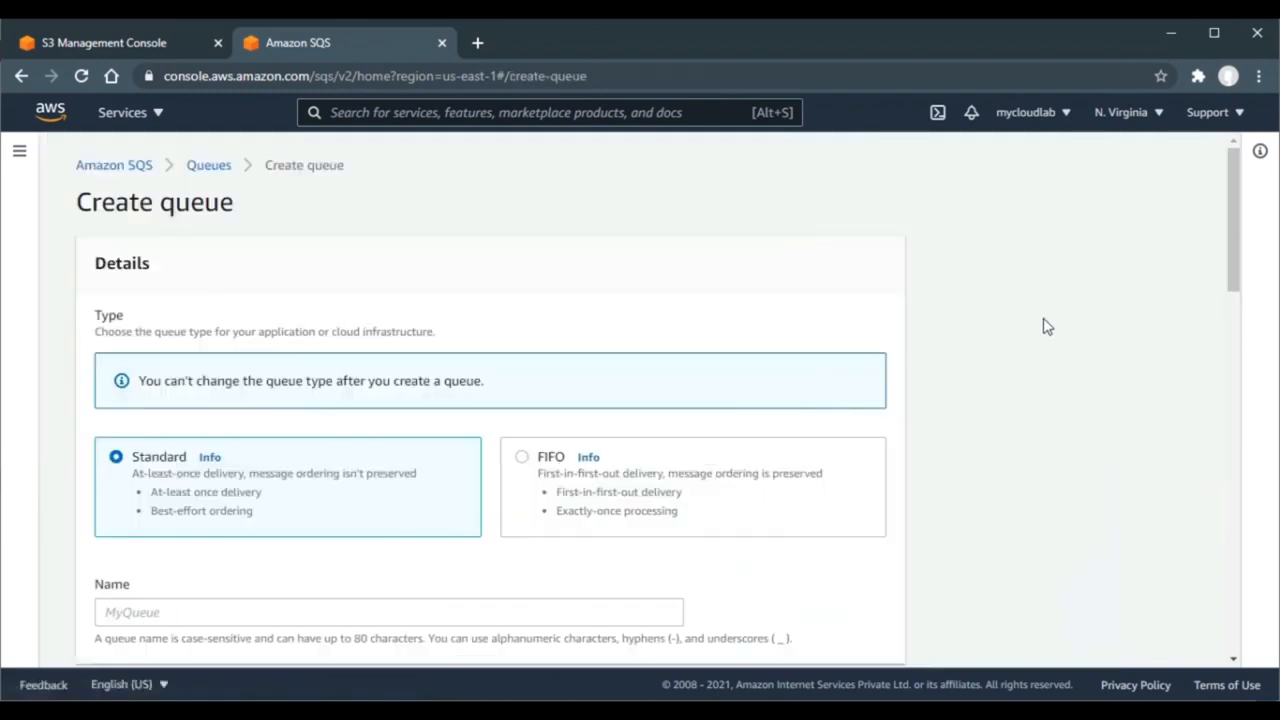
scroll(1043, 326, down, 3)
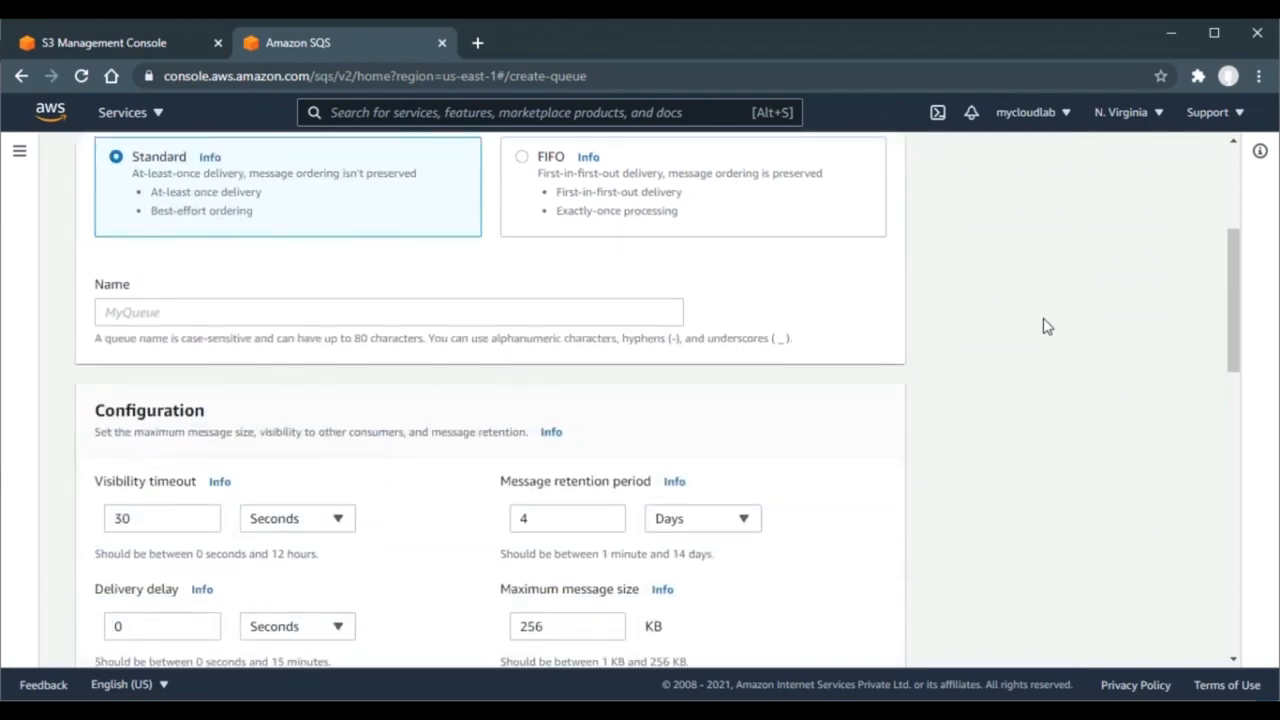
click(658, 311)
text(myl)
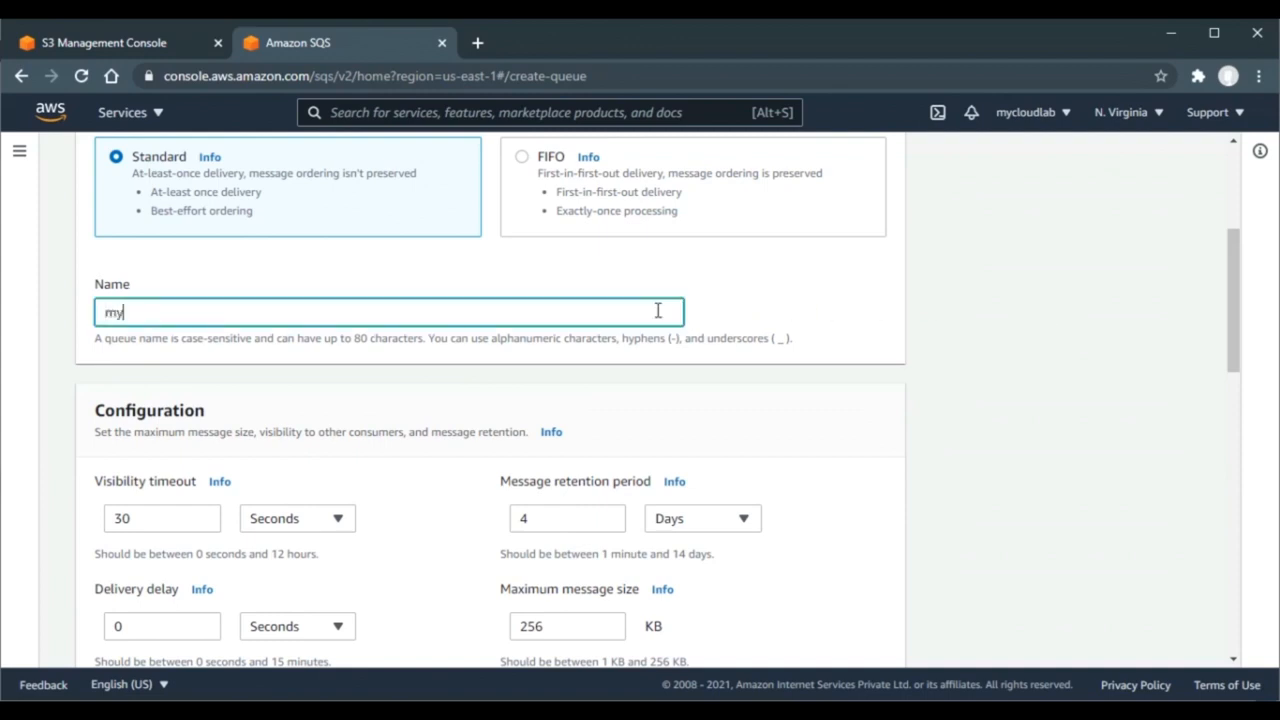
text(ab-sqs-note)
click(985, 378)
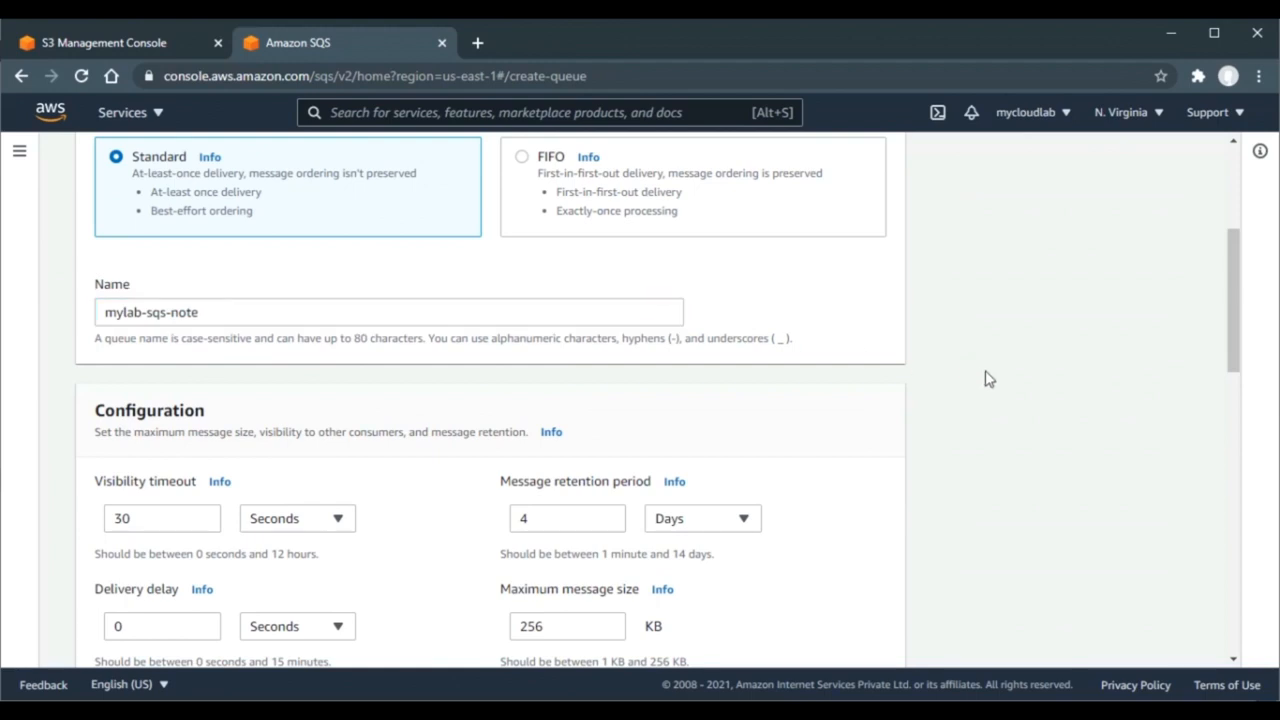
scroll(985, 378, down, 10)
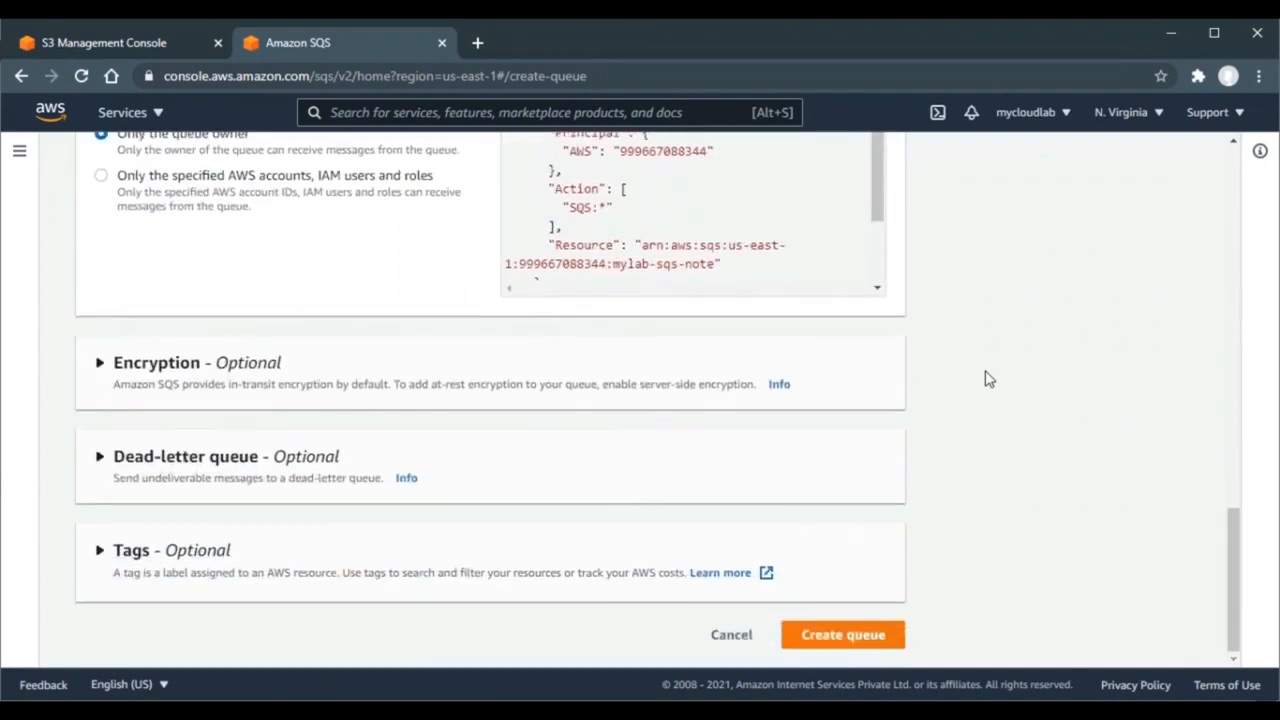
click(862, 641)
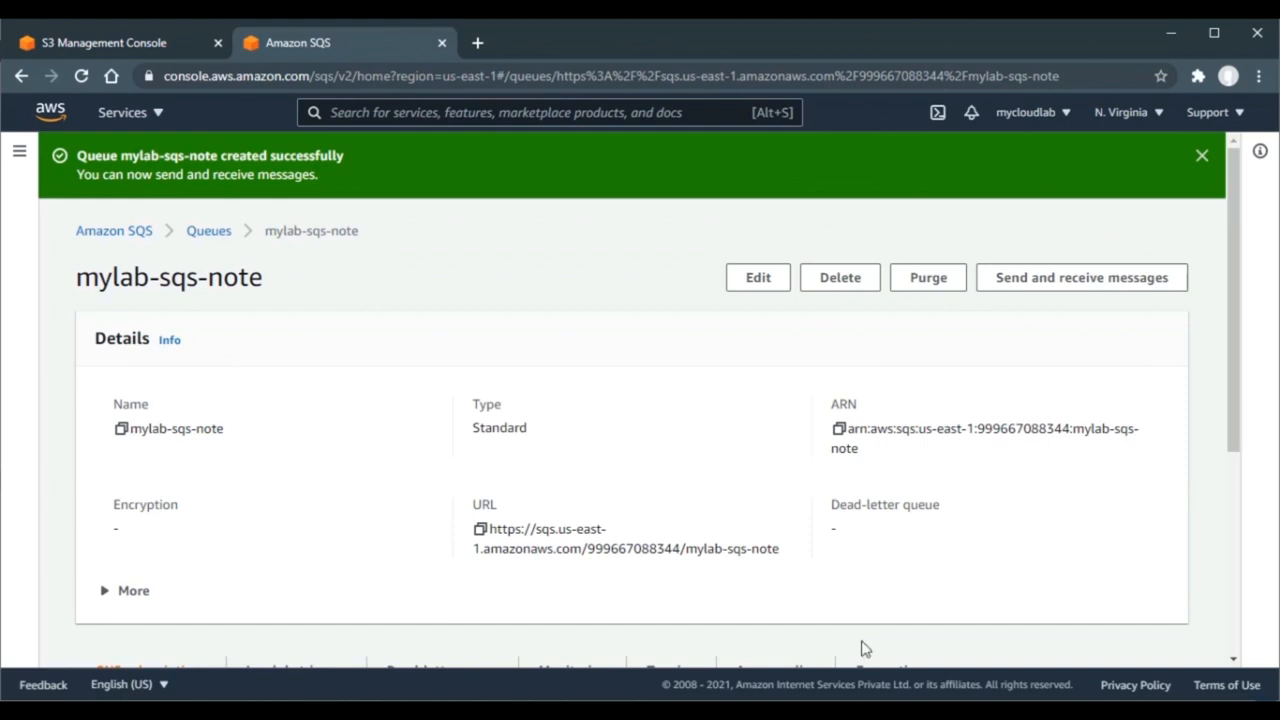
drag(1237, 437, 1228, 579)
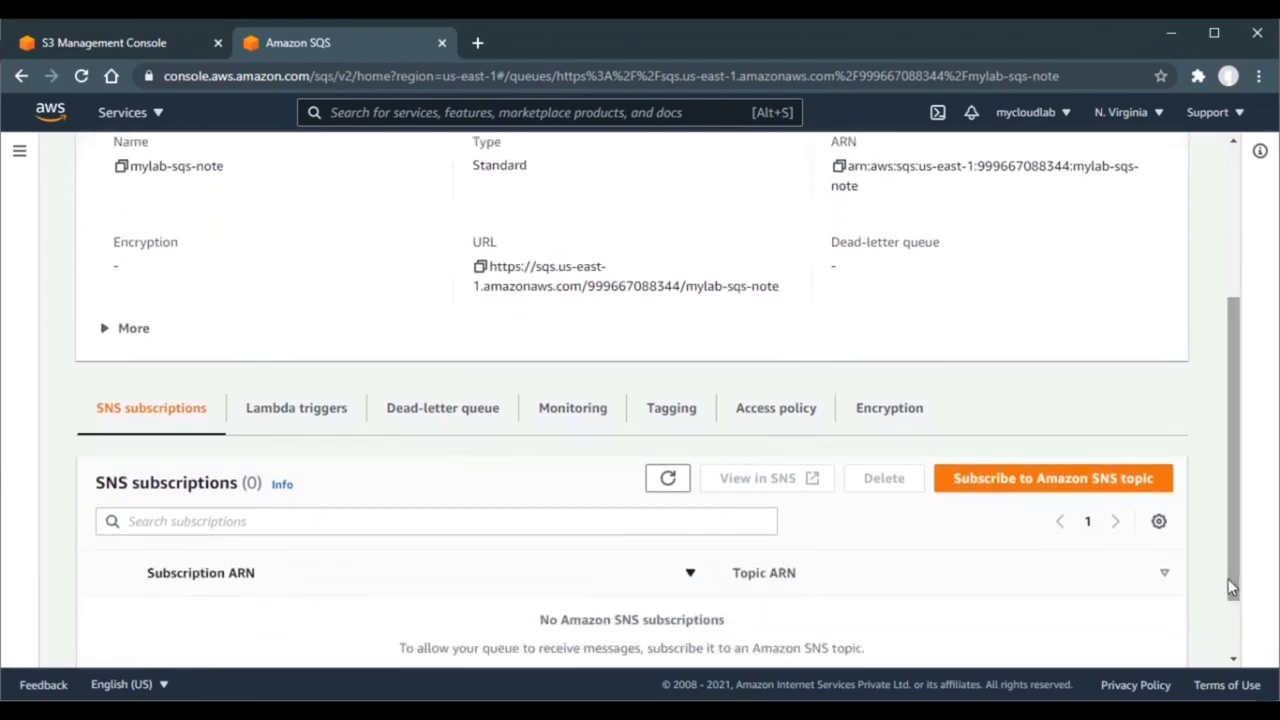
- Edit mylab-sqs-note's access policy and launch the Policy generator for an SQS queue policy
click(760, 420)
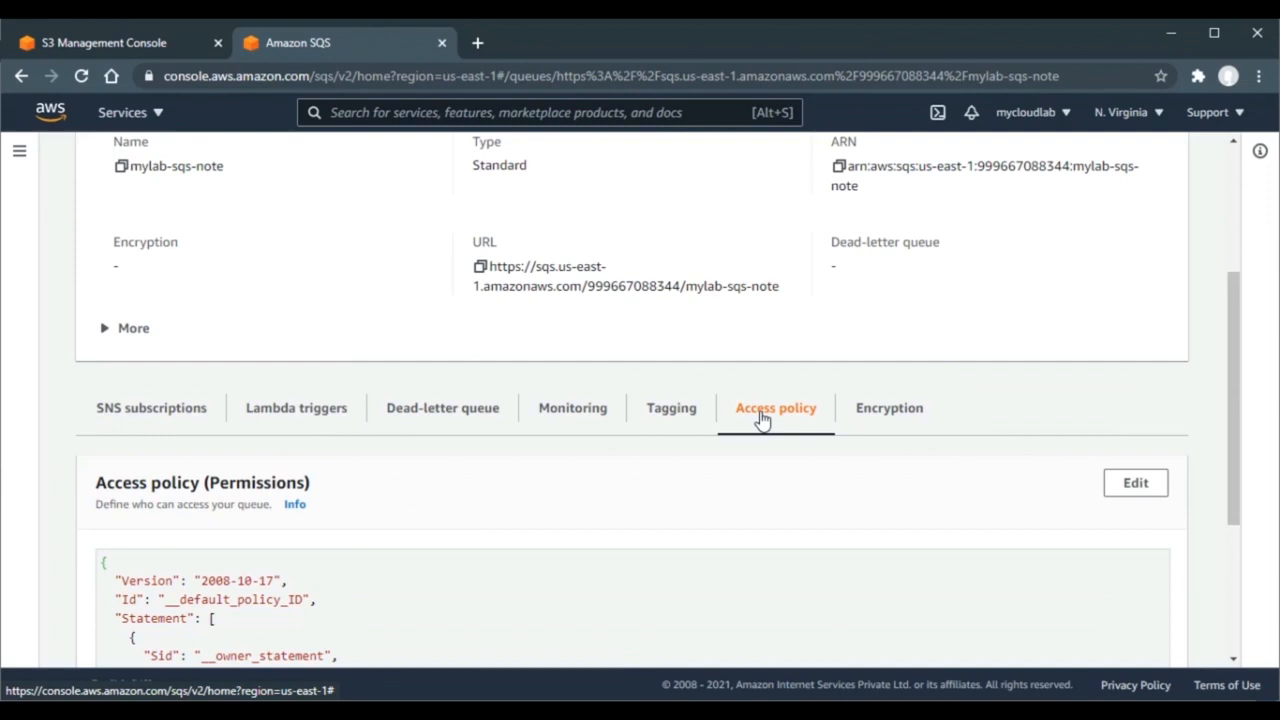
scroll(552, 467, down, 1)
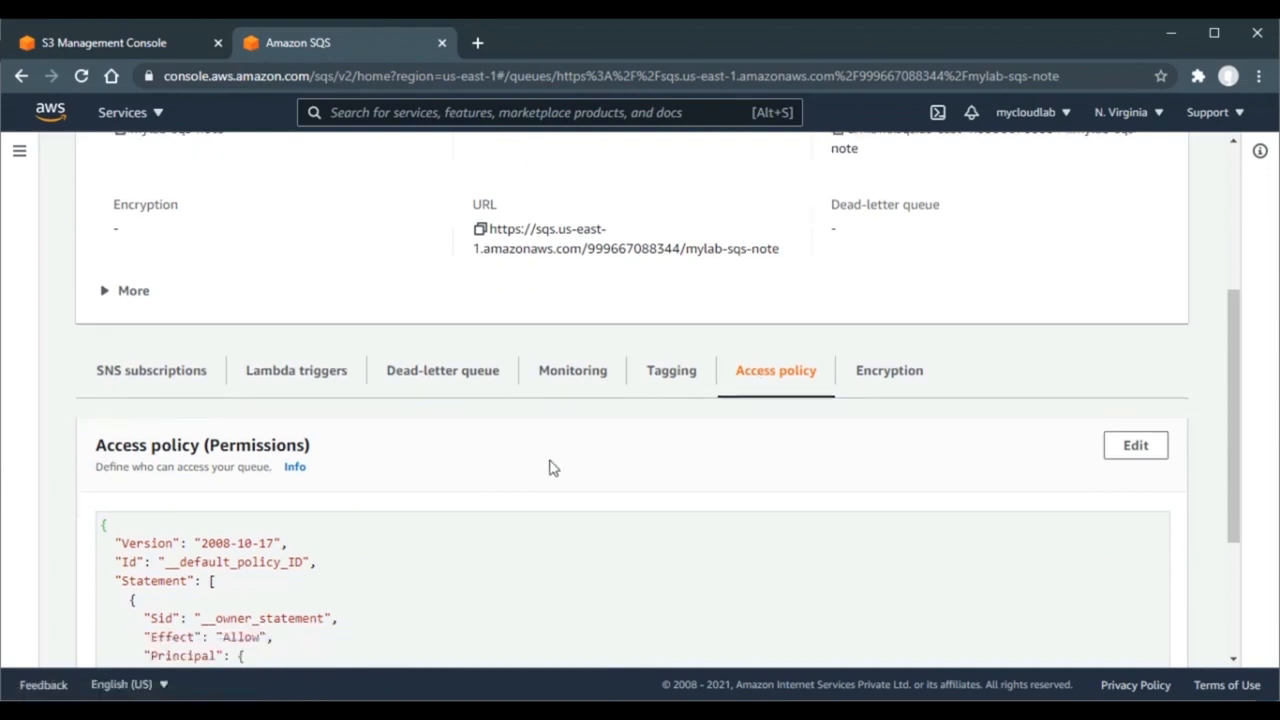
scroll(552, 467, down, 4)
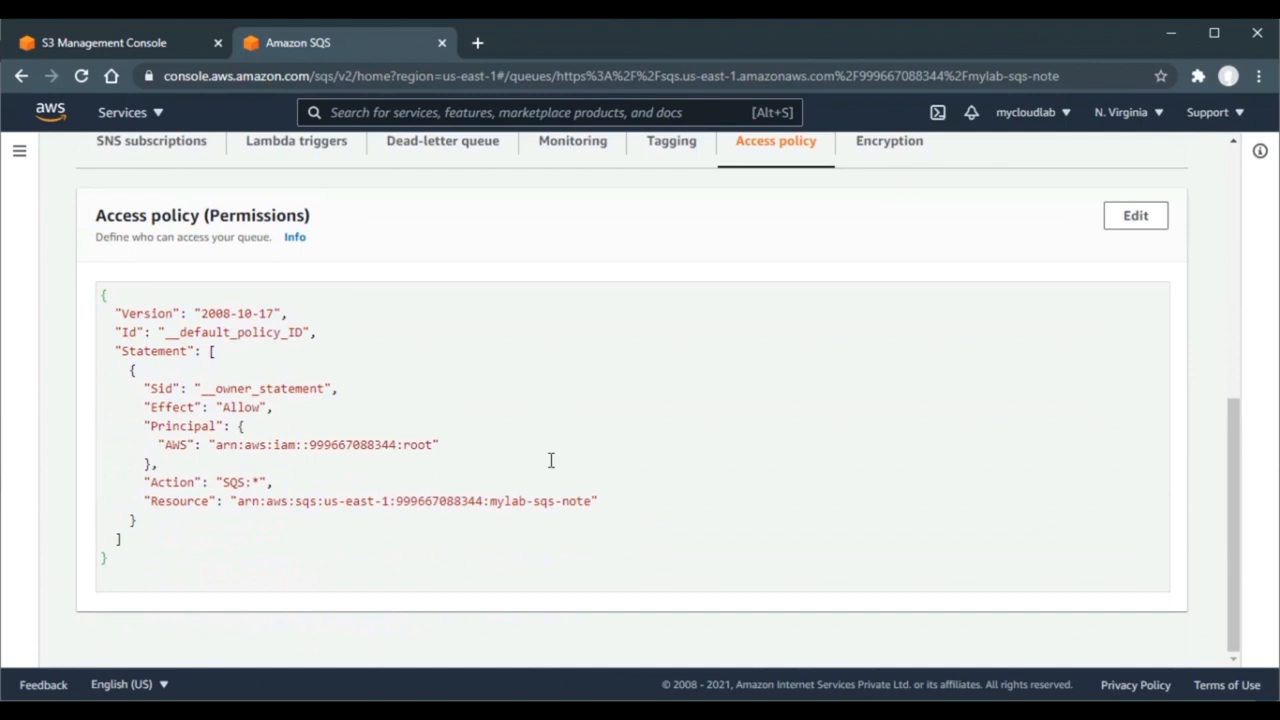
click(1140, 220)
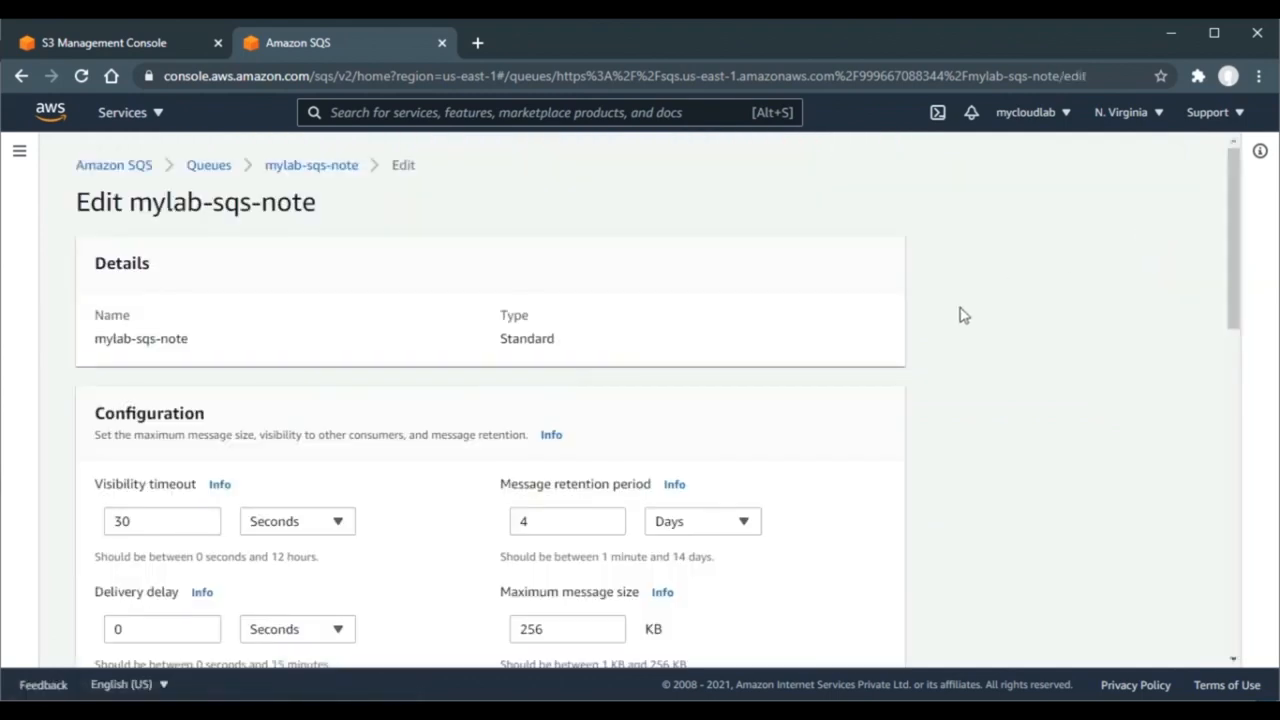
drag(1241, 200, 1220, 449)
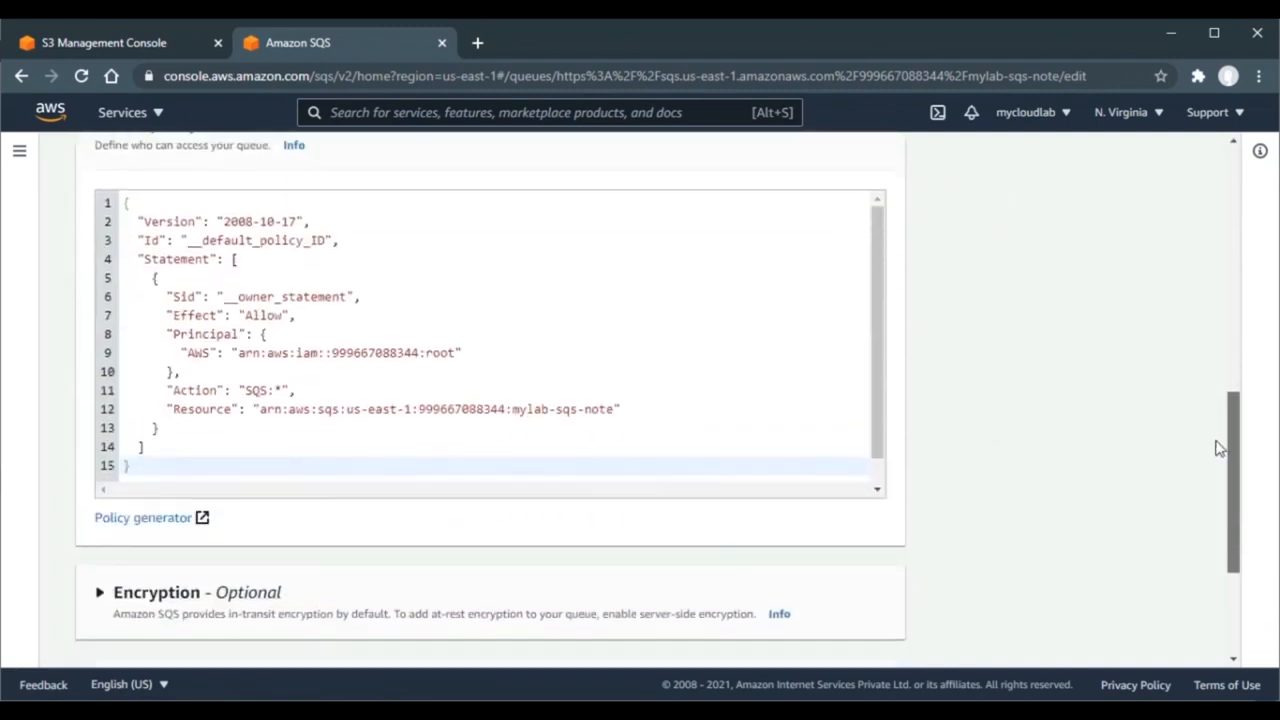
click(160, 527)
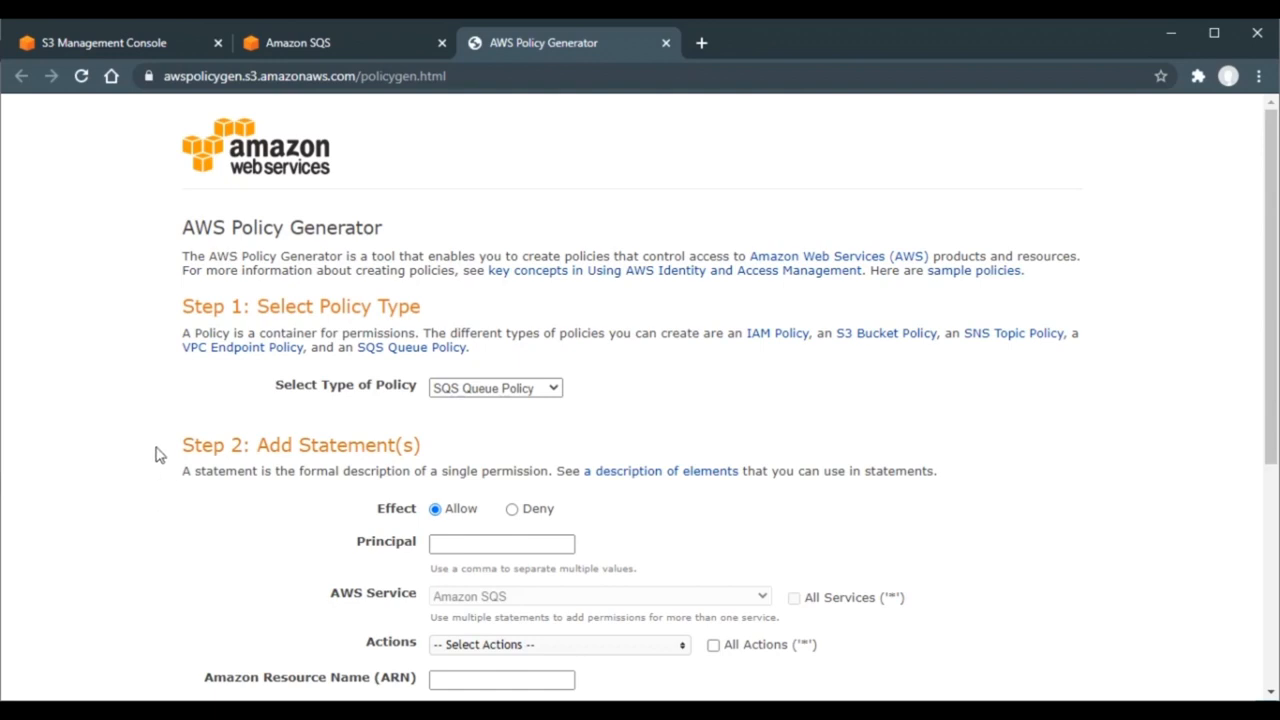
- Back on the S3 notification form, check the SQS queue list, then reload the page
click(131, 42)
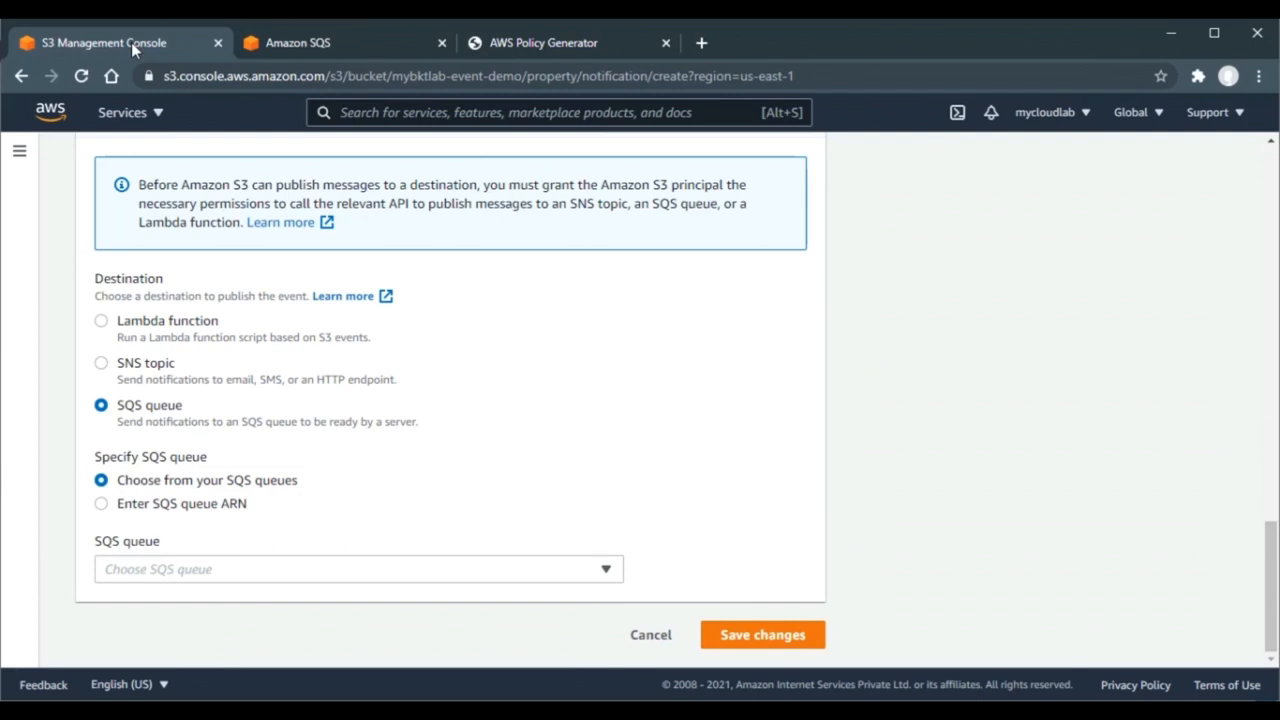
click(390, 578)
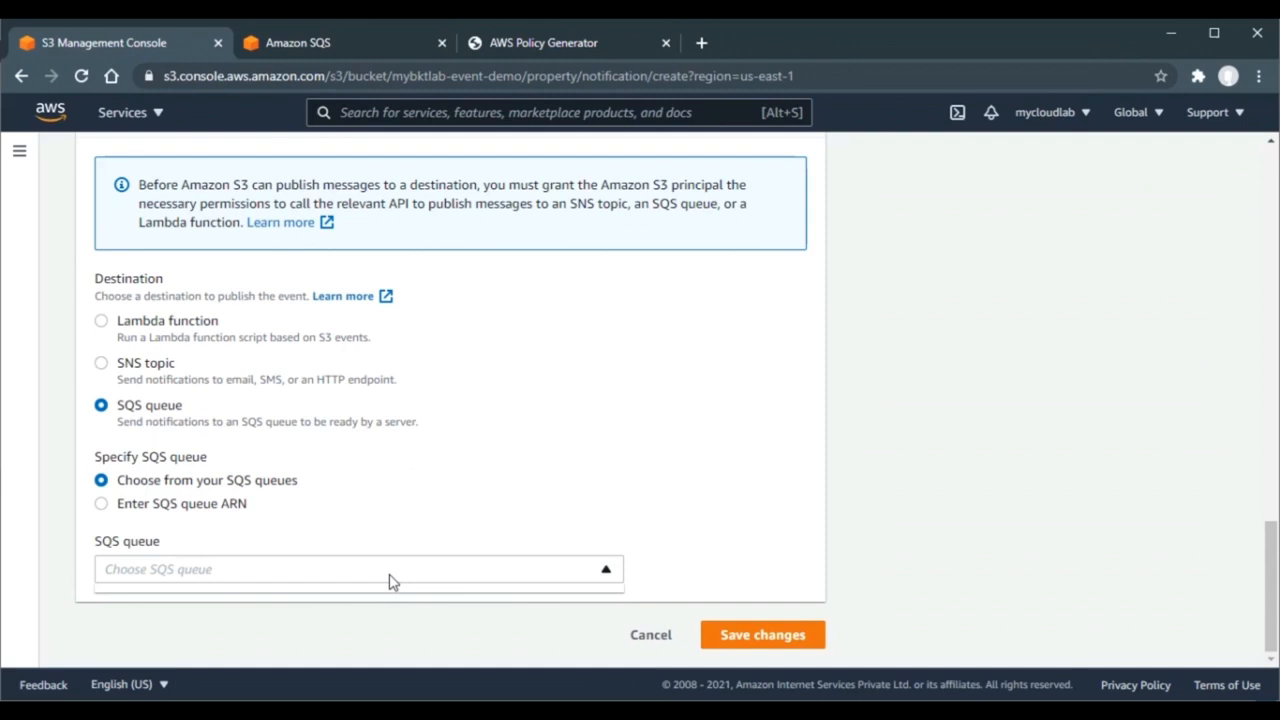
click(81, 76)
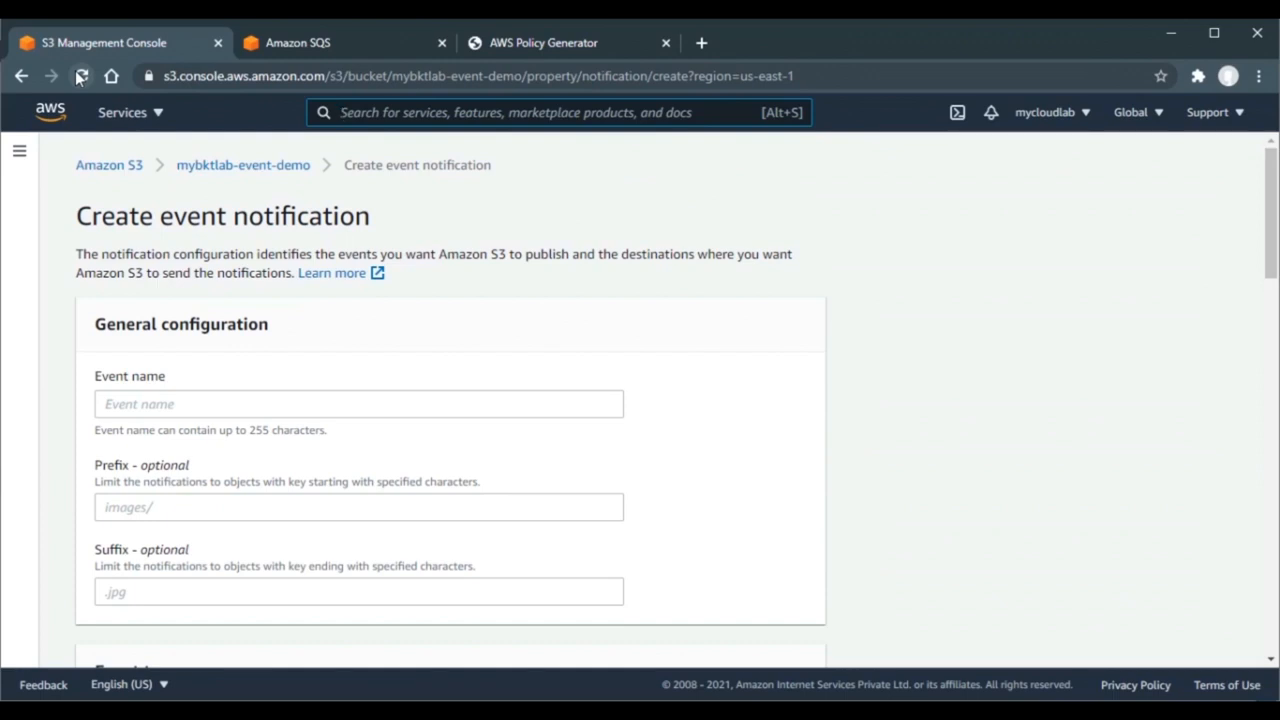
- Name the event notification mylab-event-demo, correcting the mistyped last letter
click(160, 400)
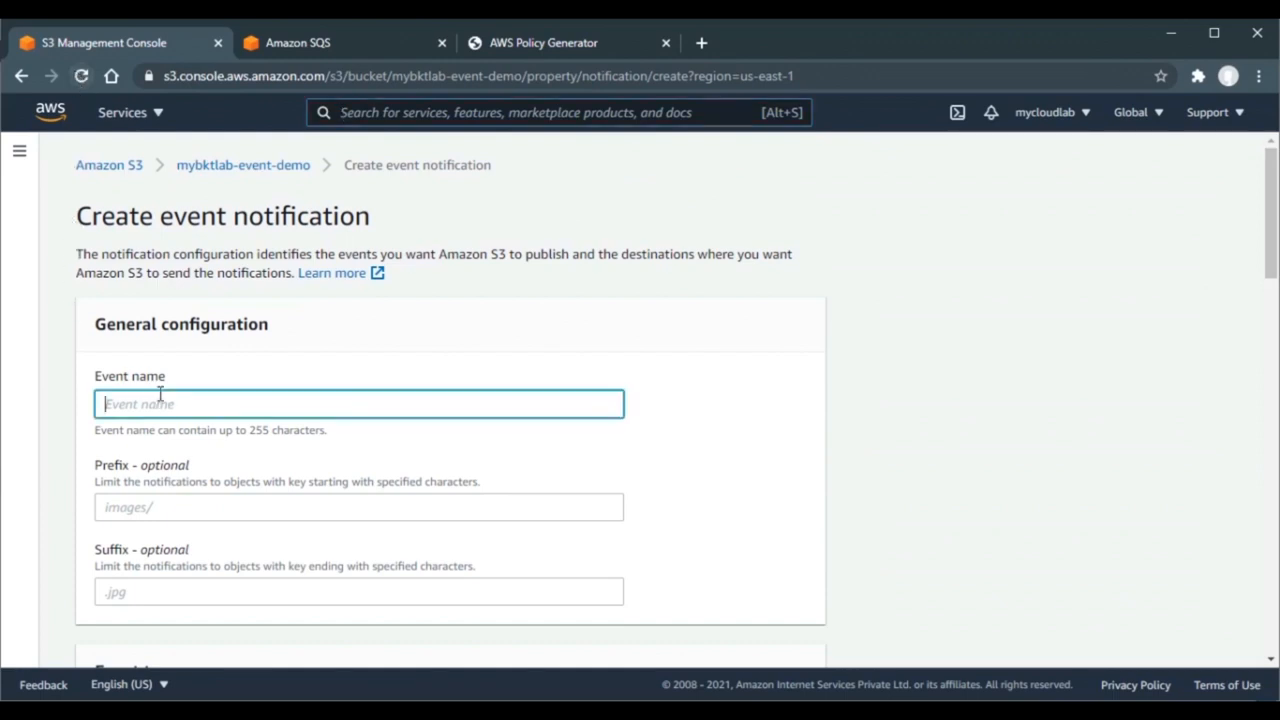
text(mylab-event-demp)
key(BackSpace)
text(o)
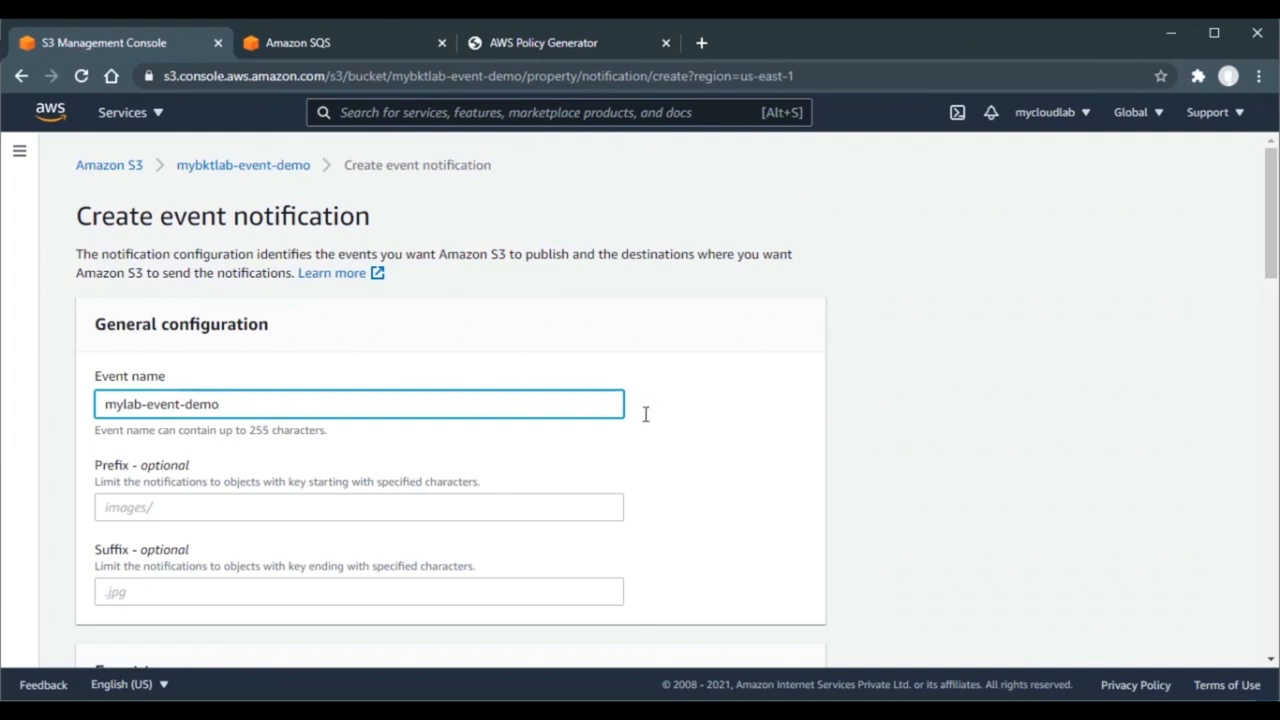
click(882, 460)
- Select All object create events and send them to the SQS queue mylab-sqs-note
scroll(883, 461, down, 1)
scroll(882, 460, down, 5)
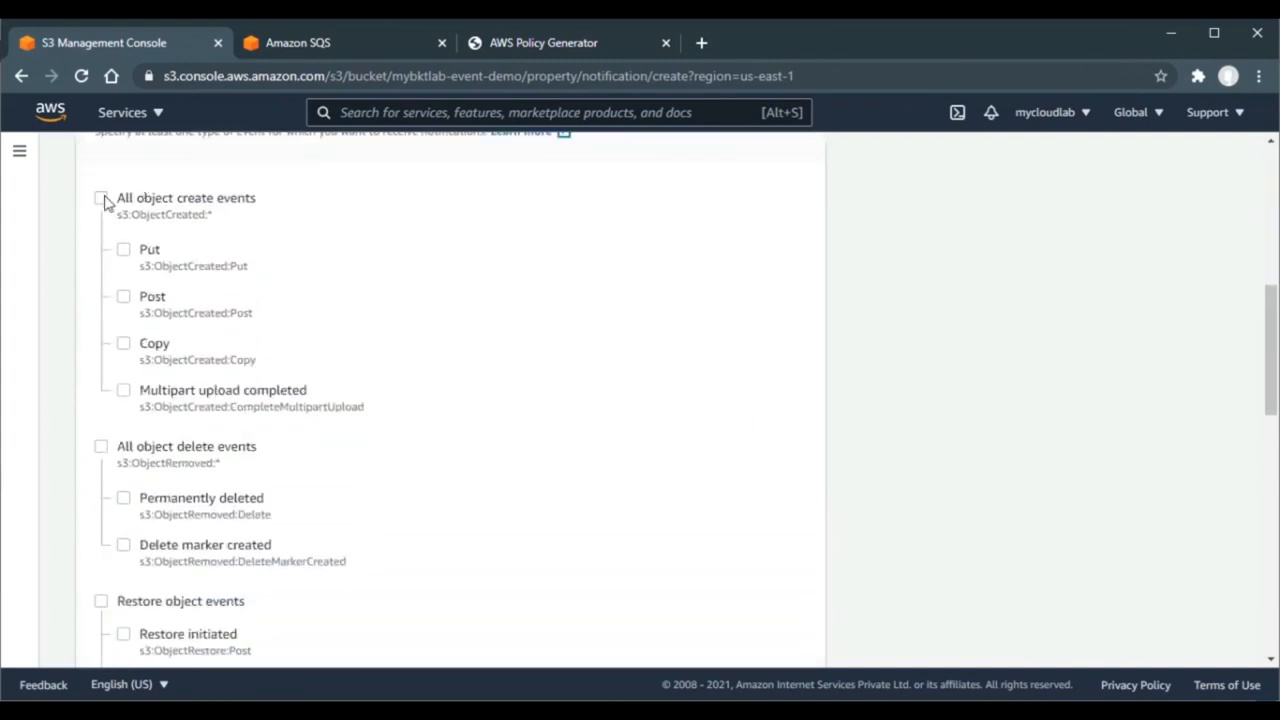
click(102, 198)
scroll(829, 325, down, 1)
scroll(829, 325, down, 10)
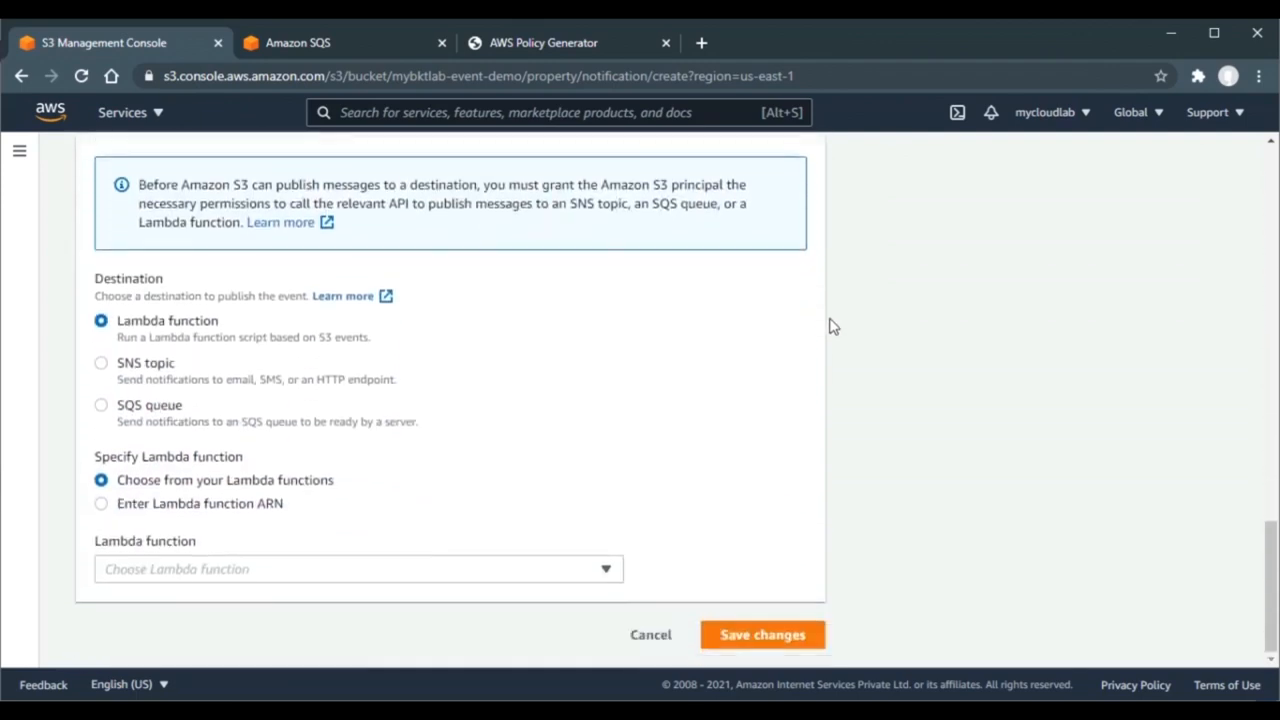
click(102, 406)
click(336, 582)
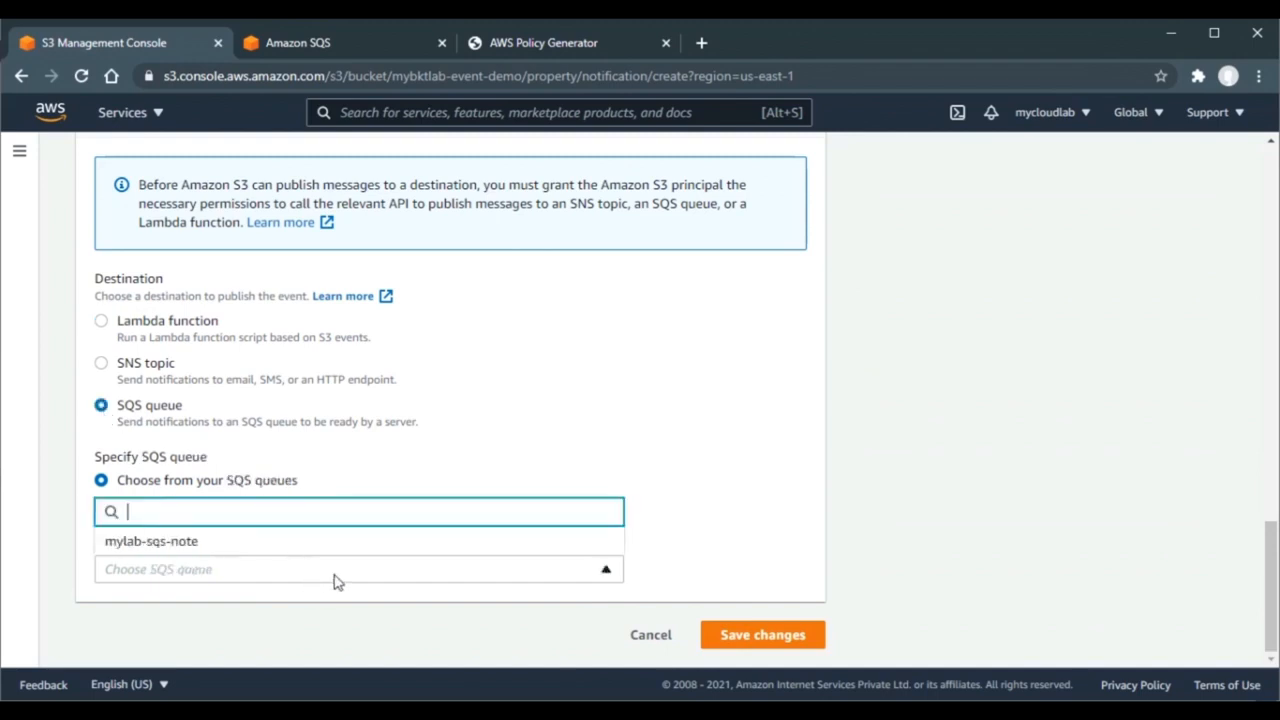
click(236, 552)
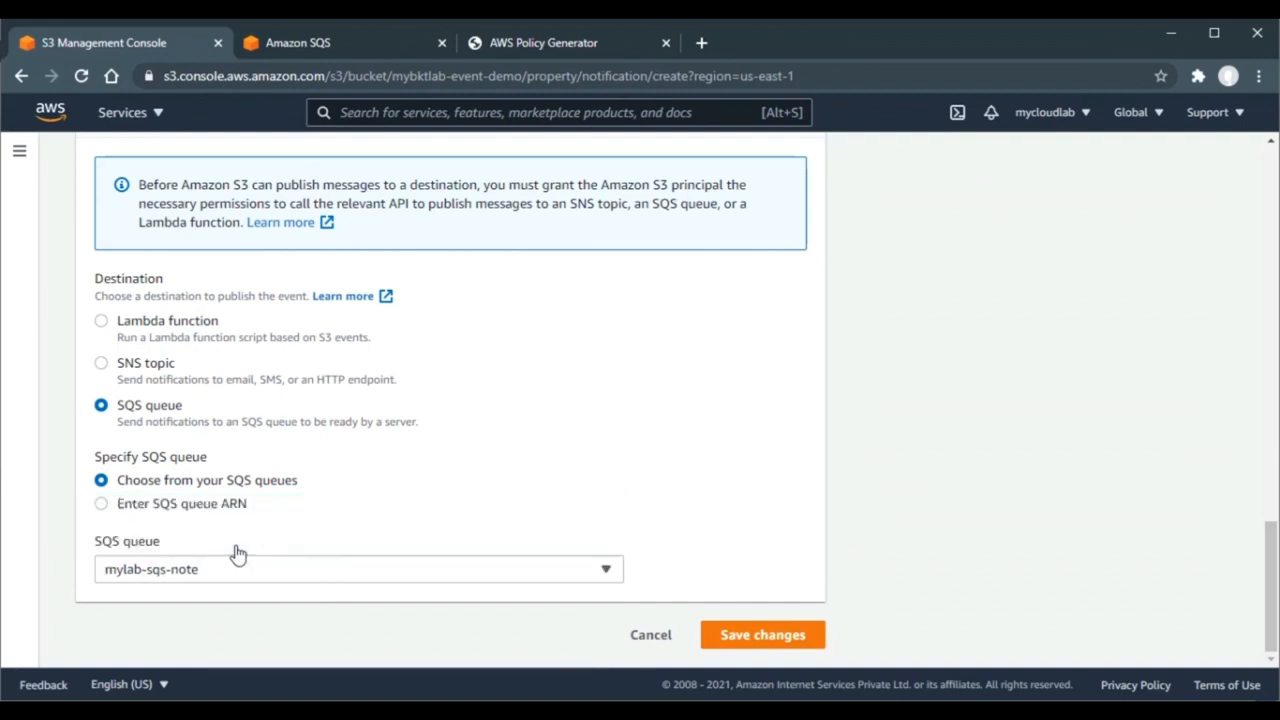
- Attempt to save the notification and expand the SQS destination validation error's API response
click(759, 640)
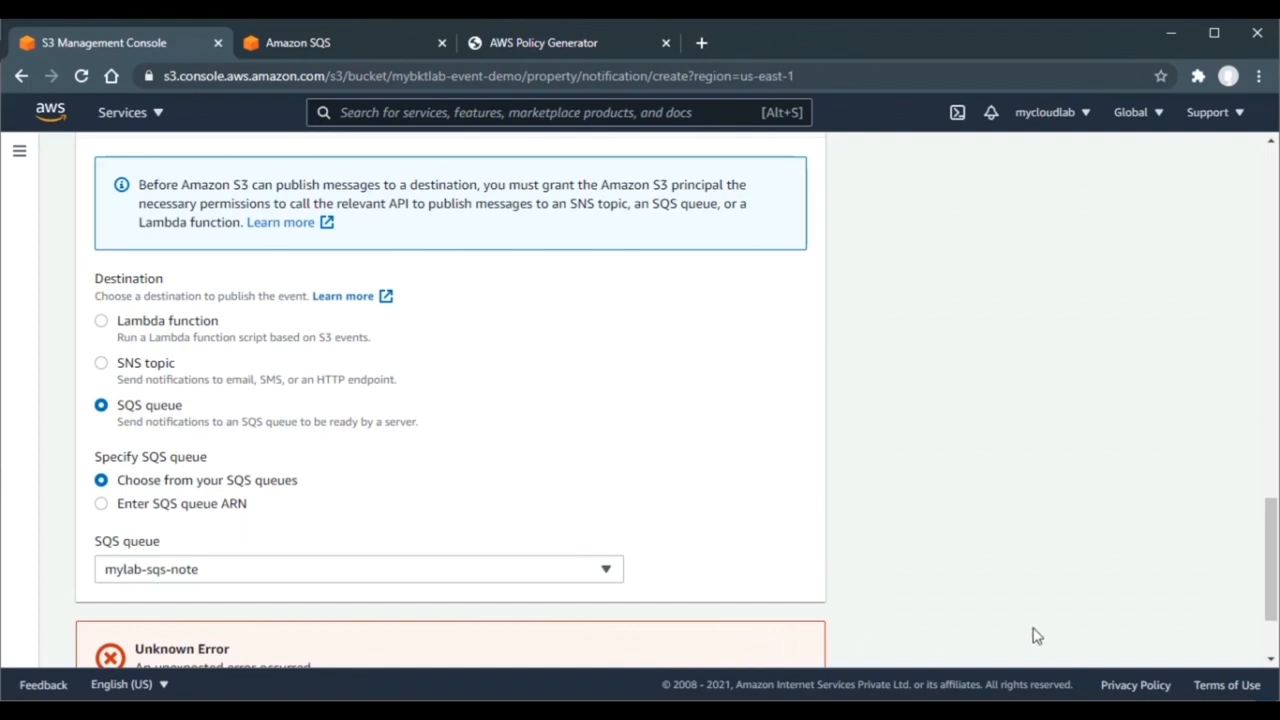
scroll(1034, 636, down, 2)
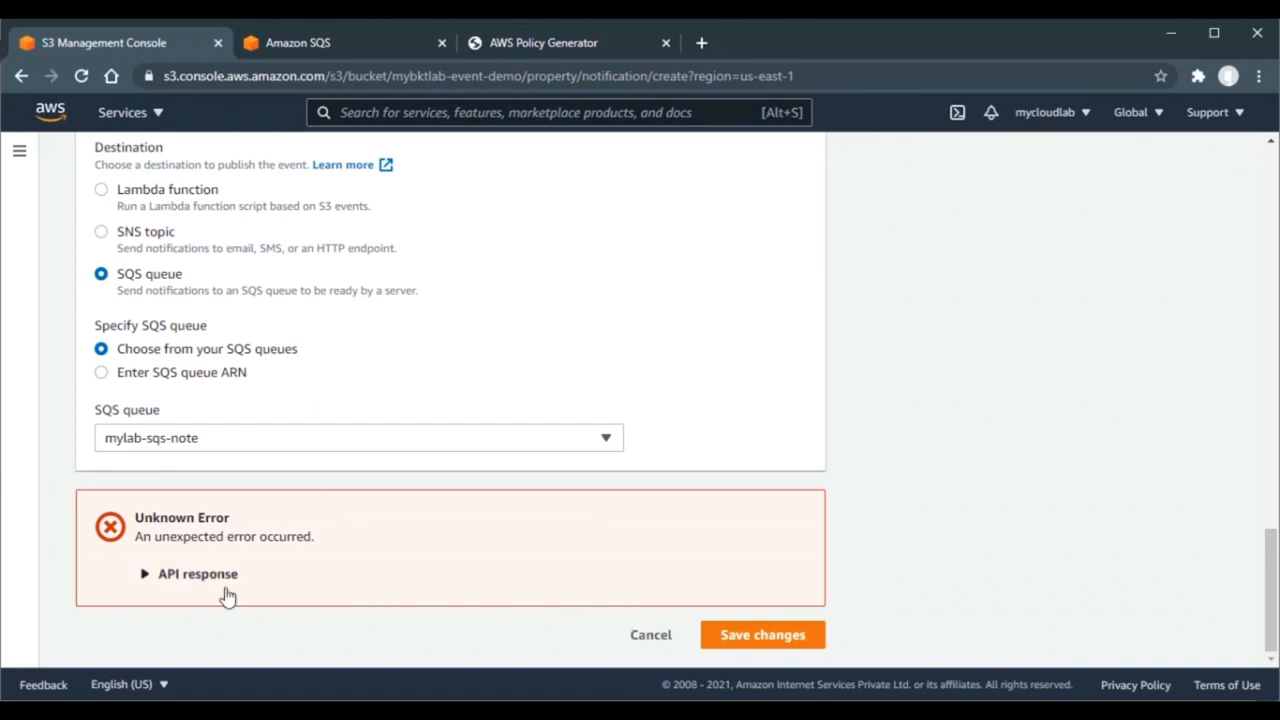
click(176, 580)
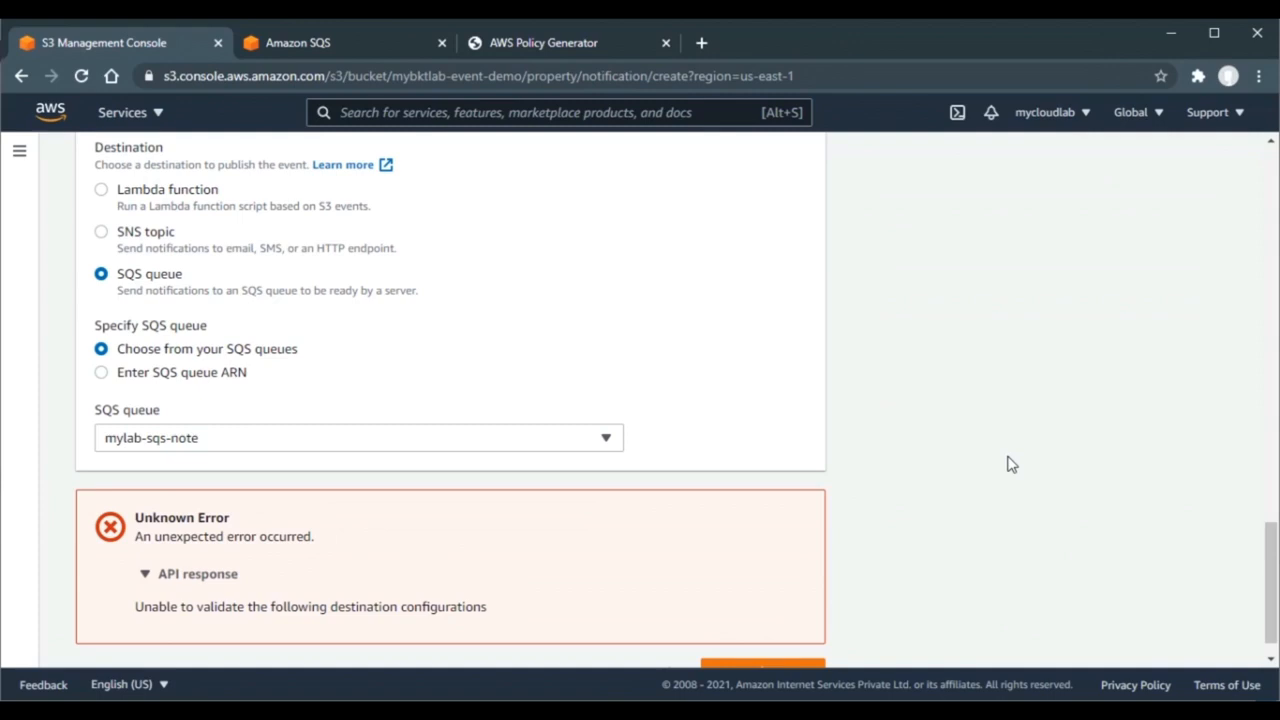
click(381, 46)
- In a fresh Policy Generator, set the principal to * and grant the SendMessage action
click(666, 43)
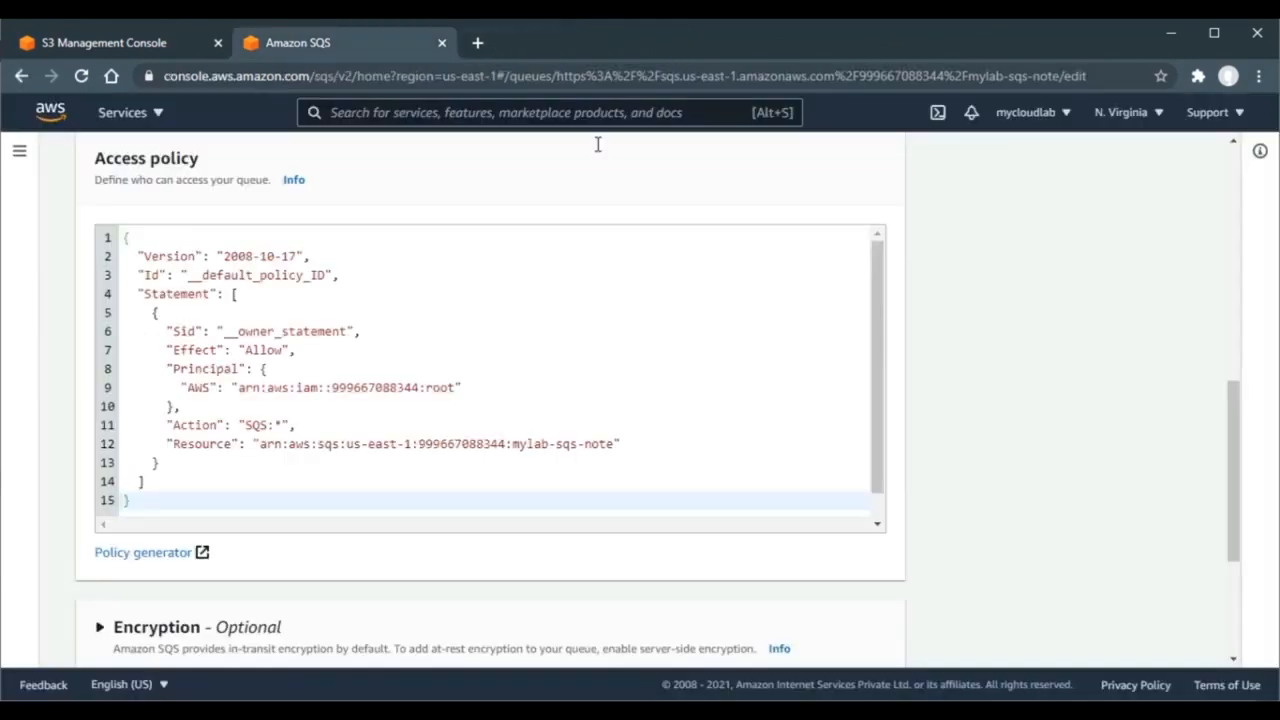
click(168, 555)
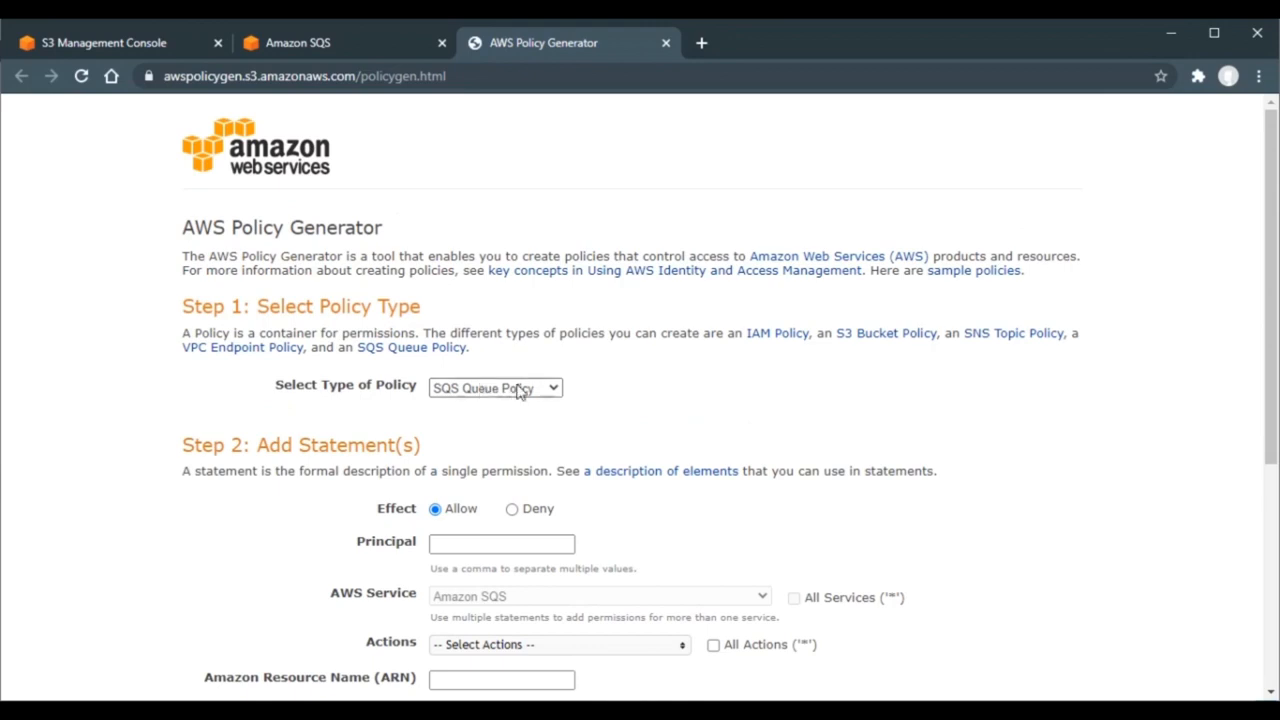
scroll(645, 362, down, 3)
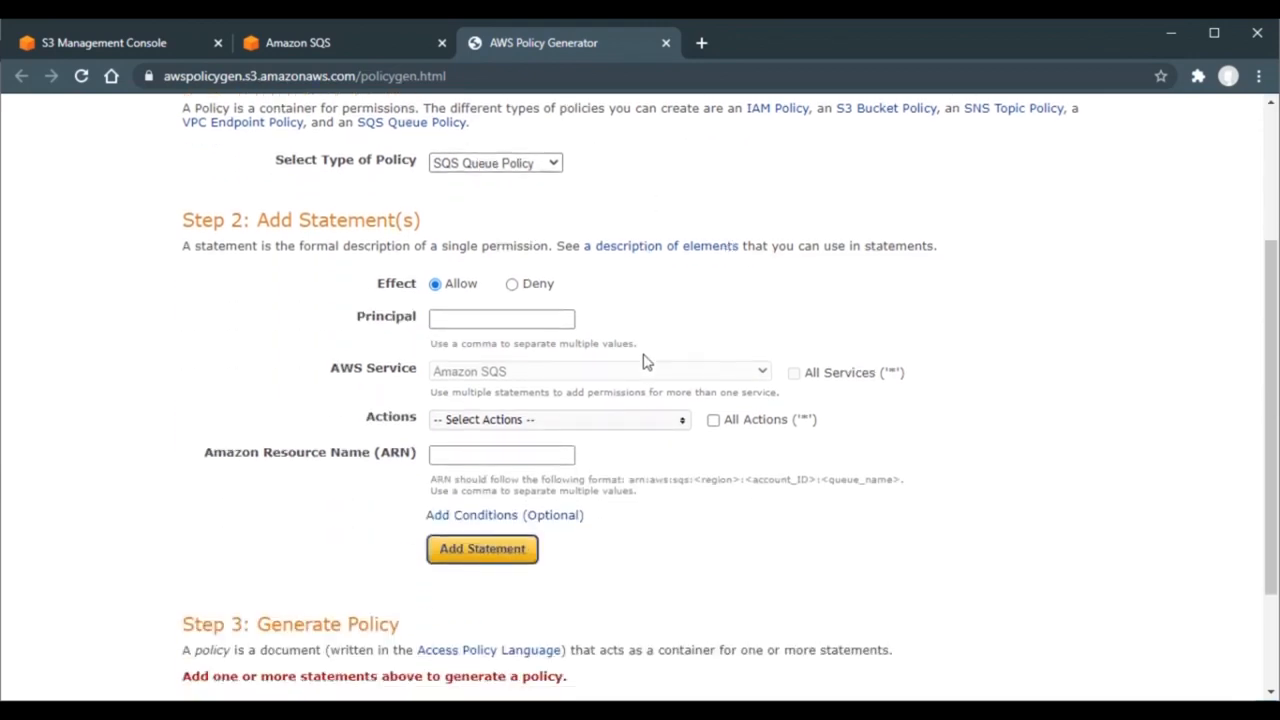
click(547, 318)
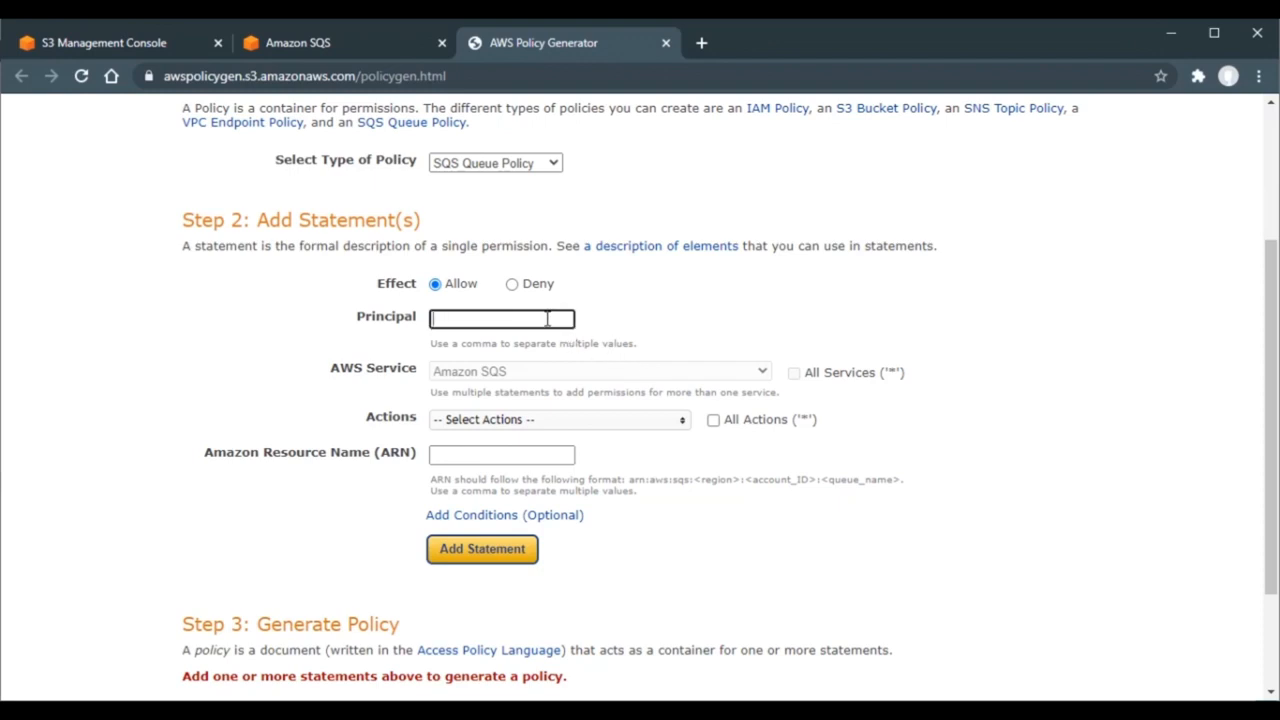
text(*)
key(Return)
click(731, 305)
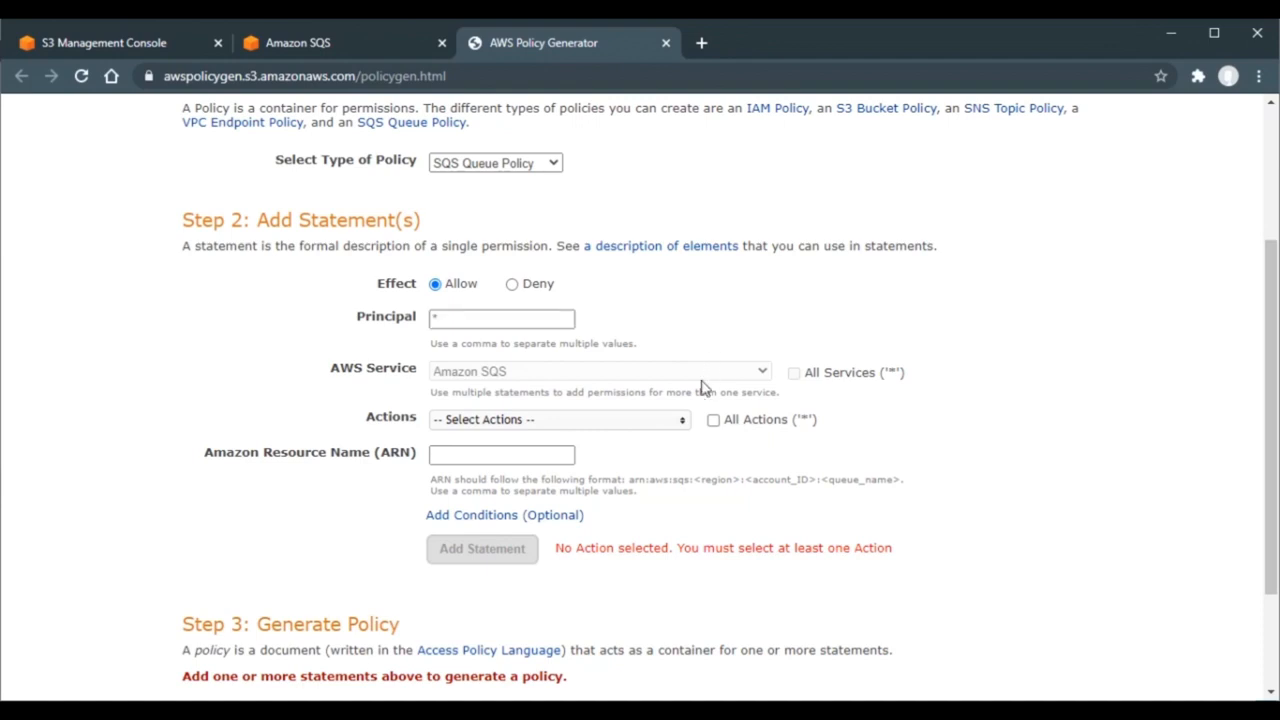
click(665, 425)
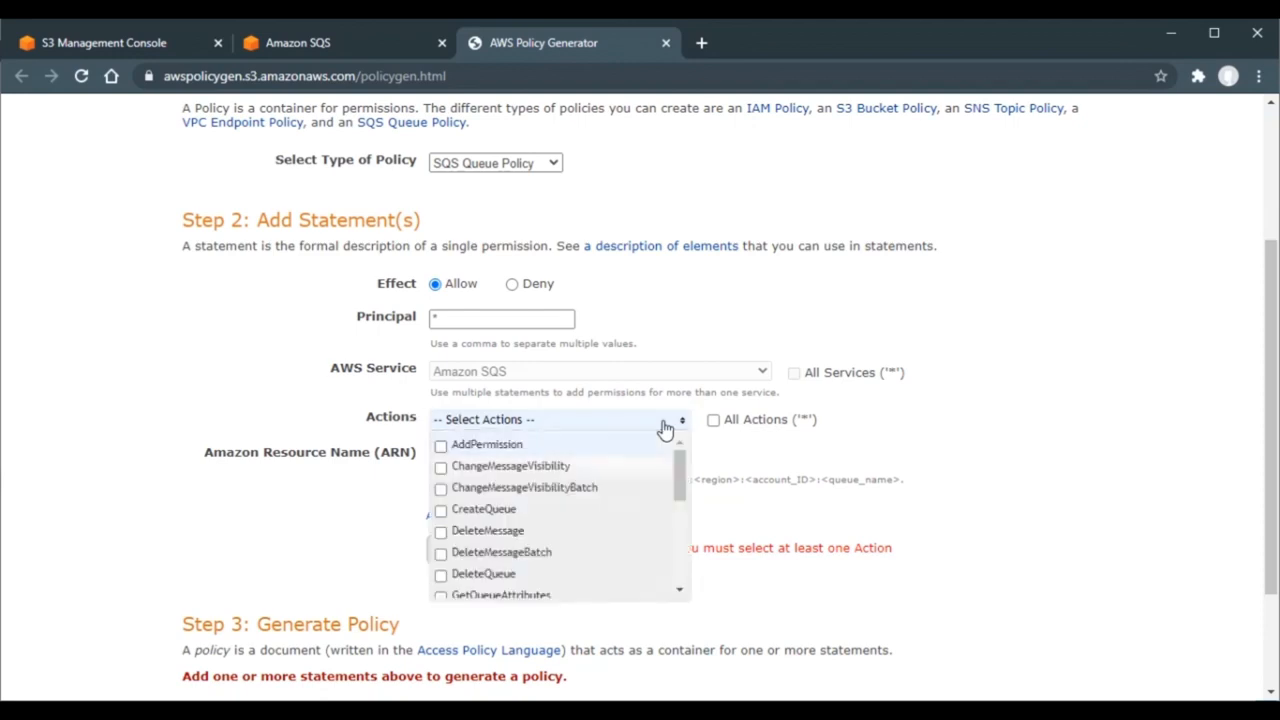
drag(684, 474, 682, 556)
click(485, 505)
click(296, 505)
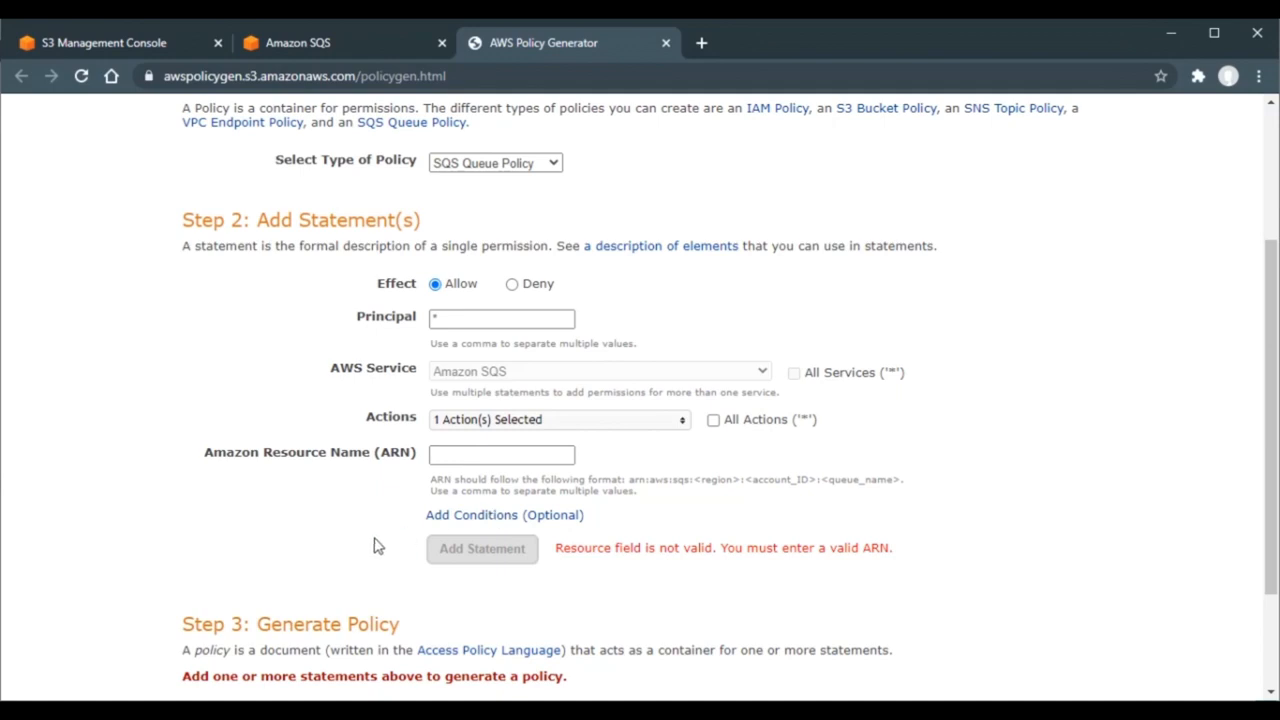
- Paste mylab-sqs-note's ARN from its access policy as the resource and add the statement
click(468, 461)
click(468, 461)
click(329, 42)
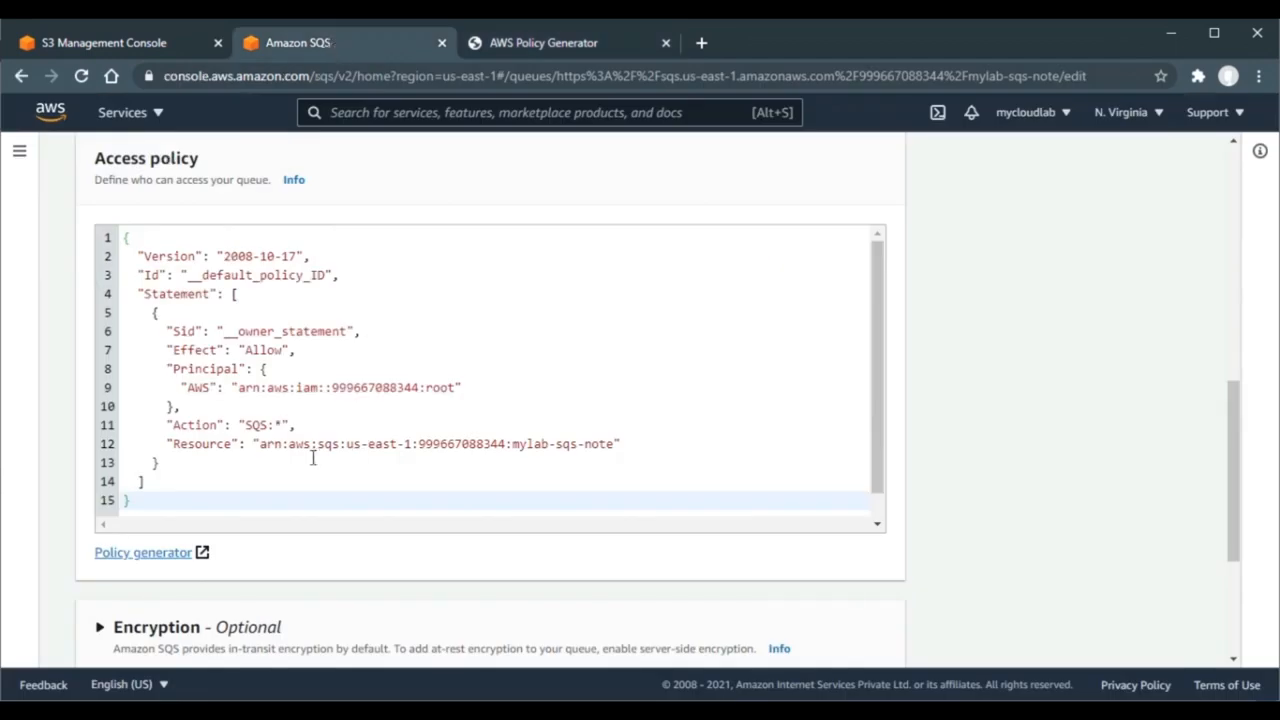
drag(260, 444, 613, 440)
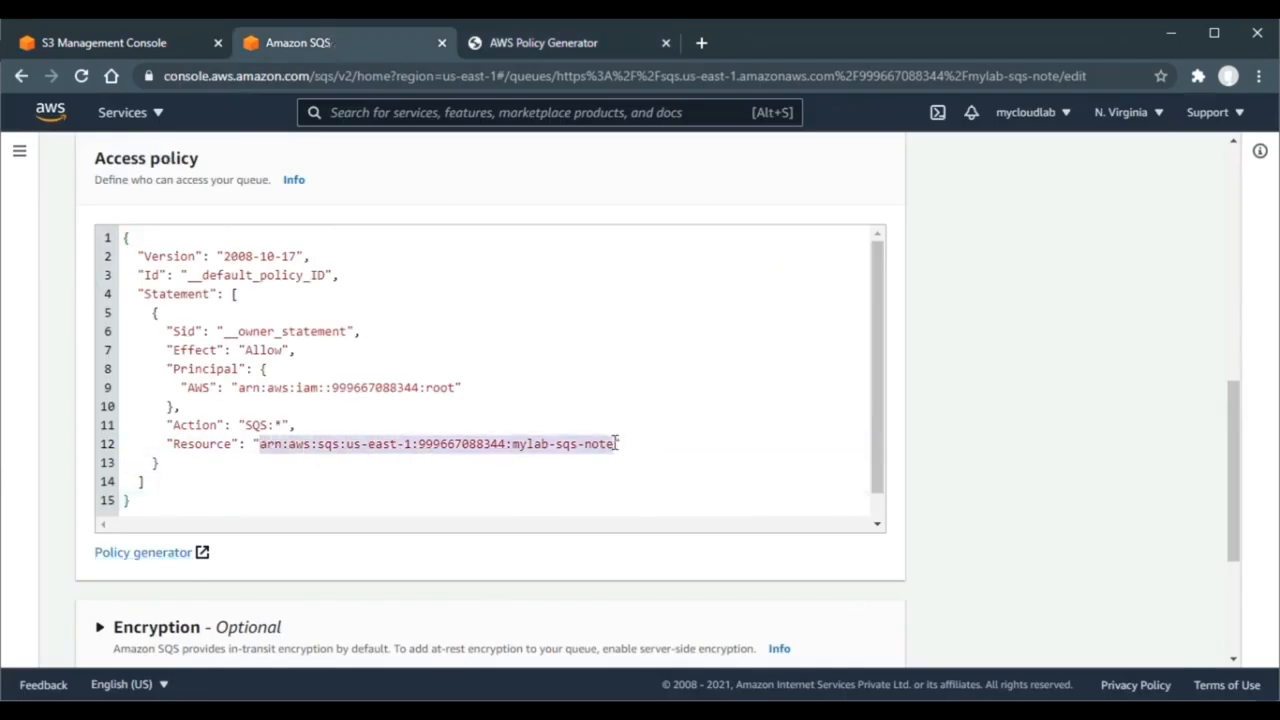
click(591, 43)
click(471, 452)
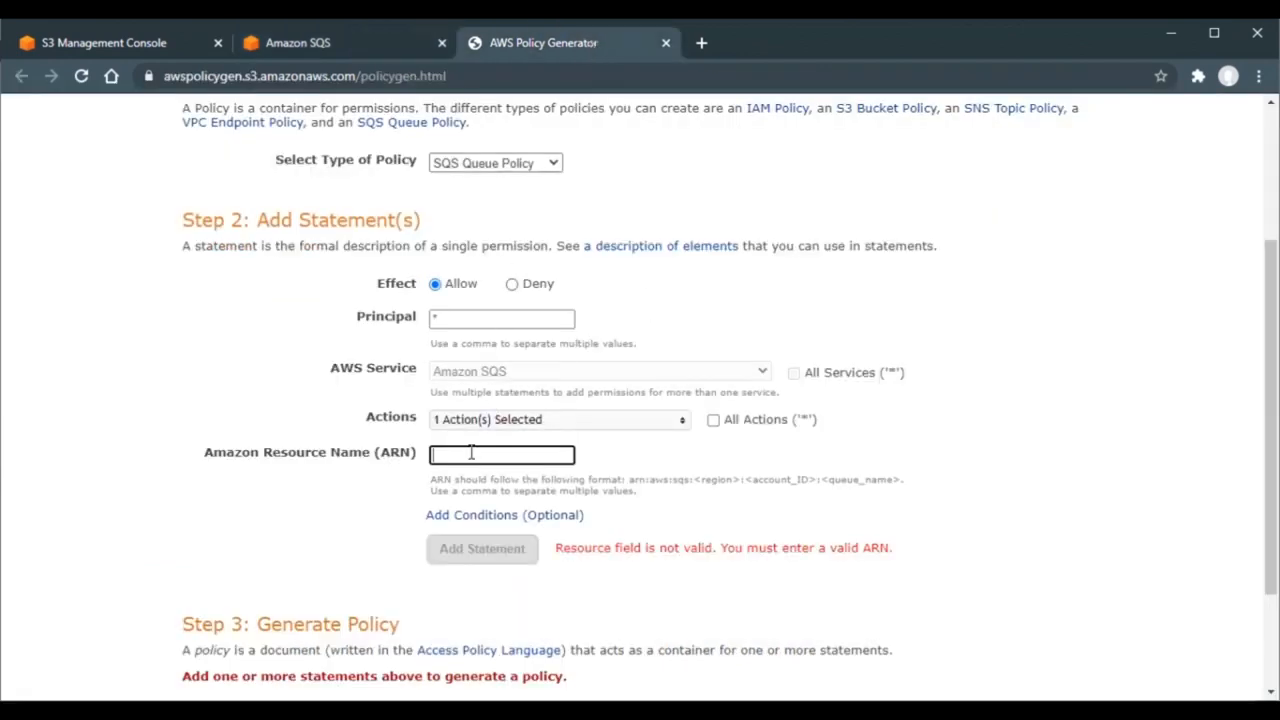
key(ctrl+v)
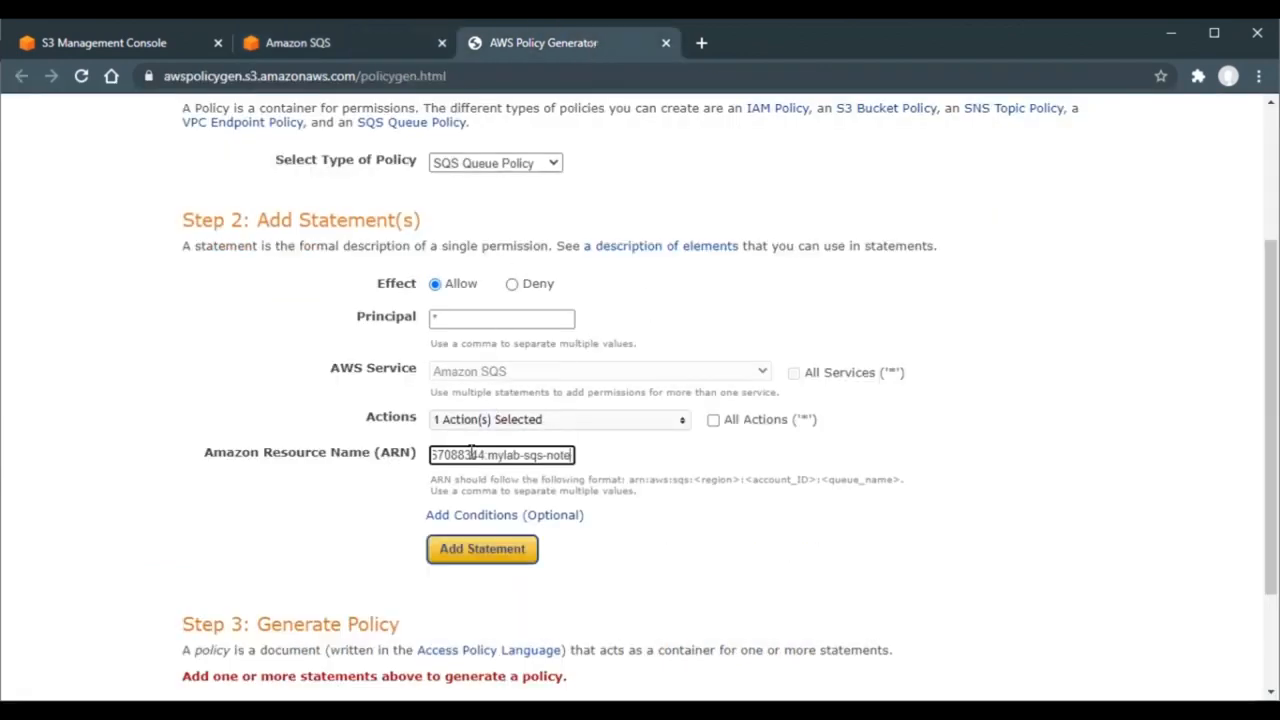
click(490, 551)
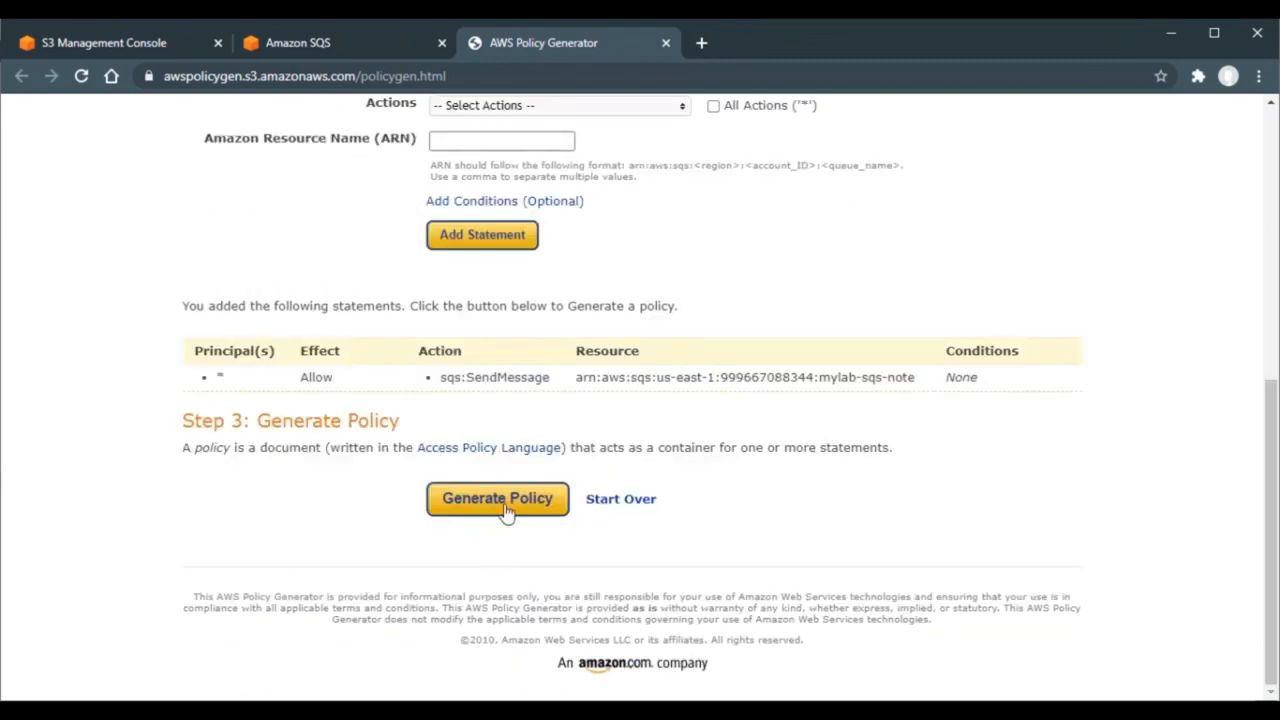
- Generate the policy JSON, paste it over mylab-sqs-note's access policy, and save
click(500, 505)
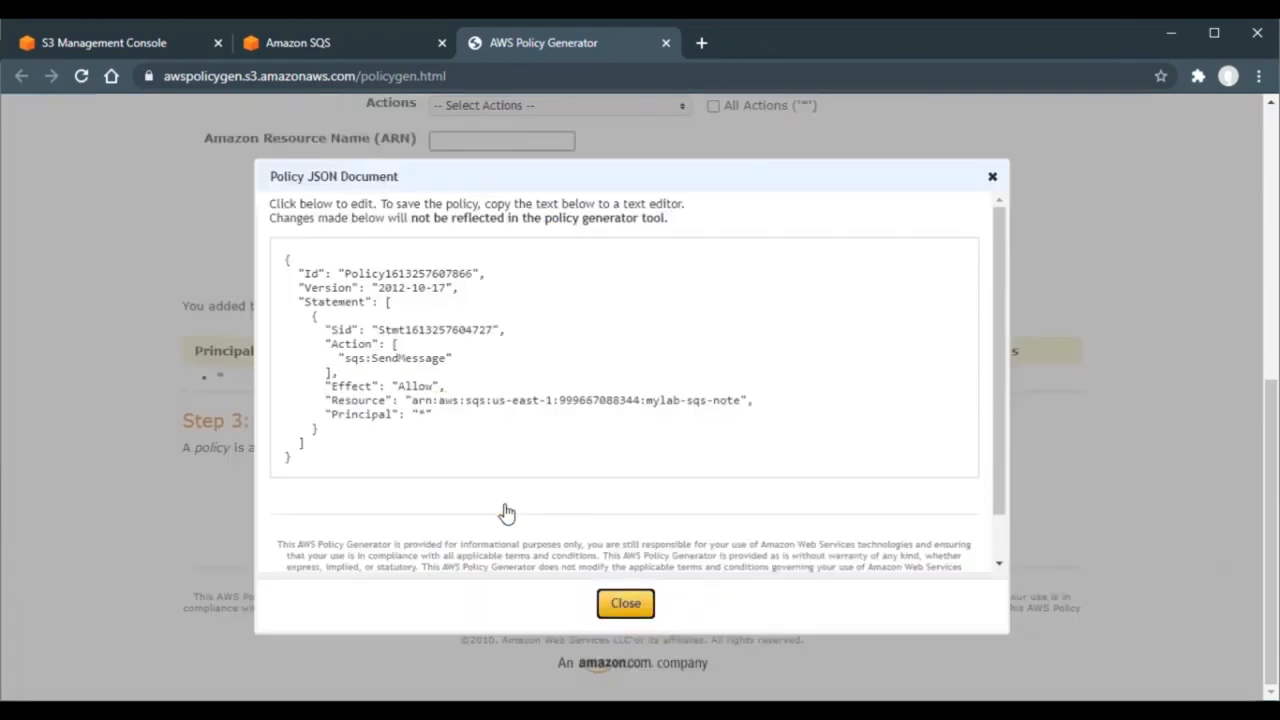
triple_click(421, 385)
key(ctrl+a)
key(ctrl+c)
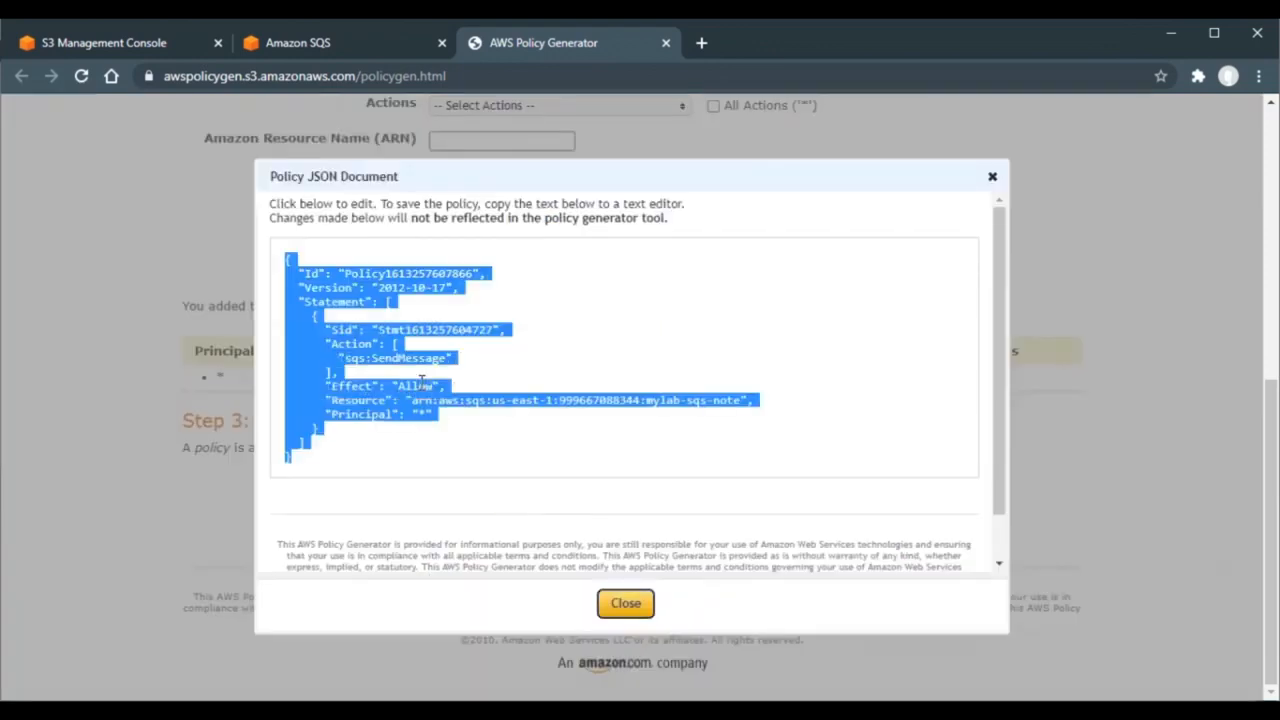
click(350, 45)
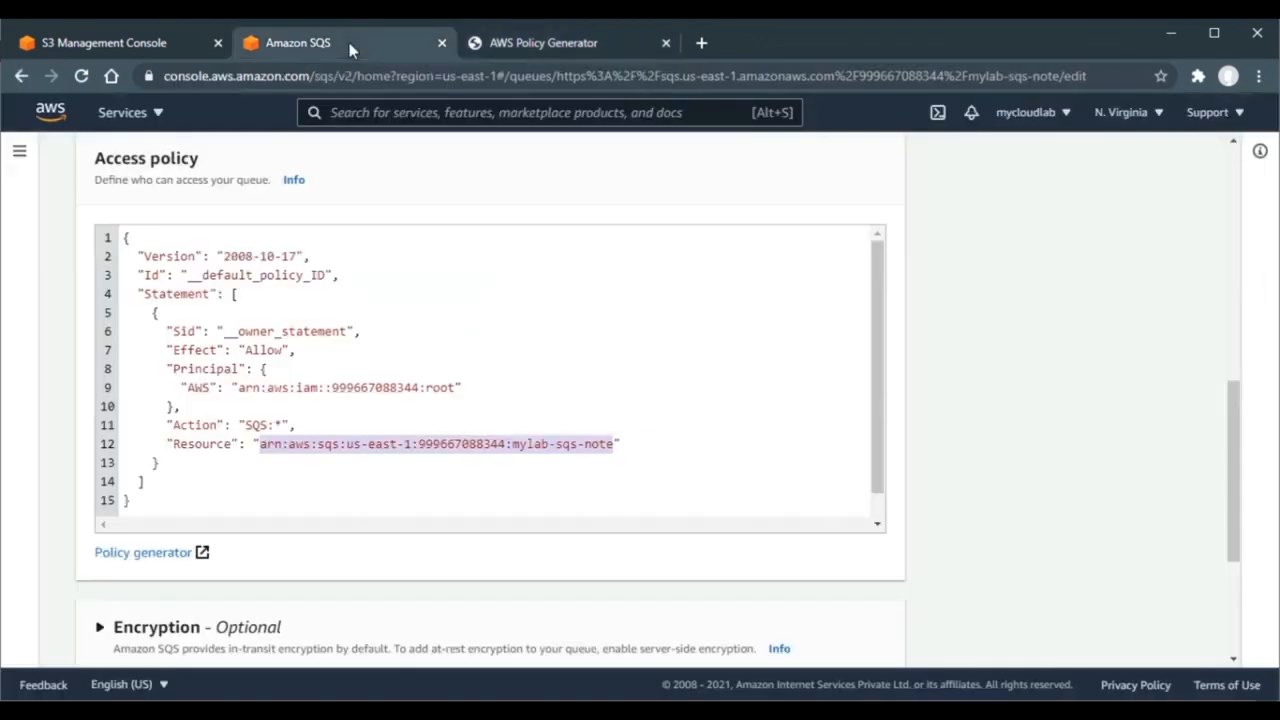
click(400, 297)
key(ctrl+a)
key(ctrl+v)
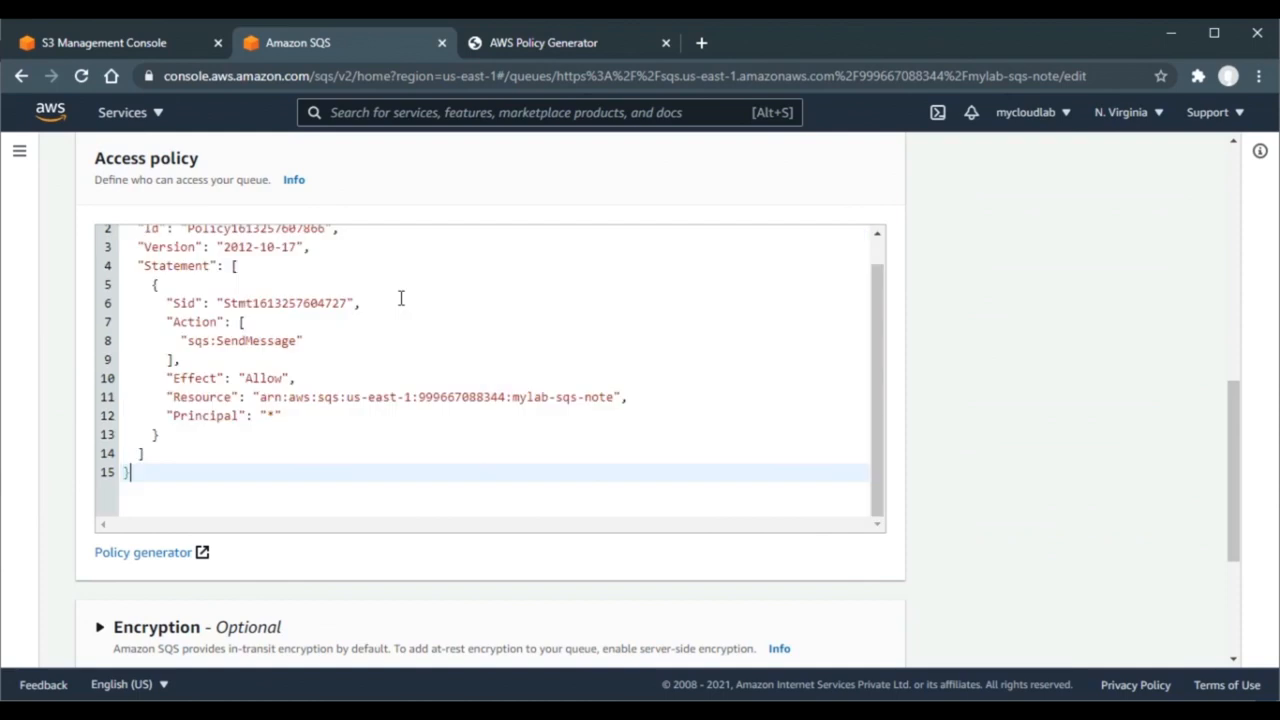
scroll(1107, 400, down, 3)
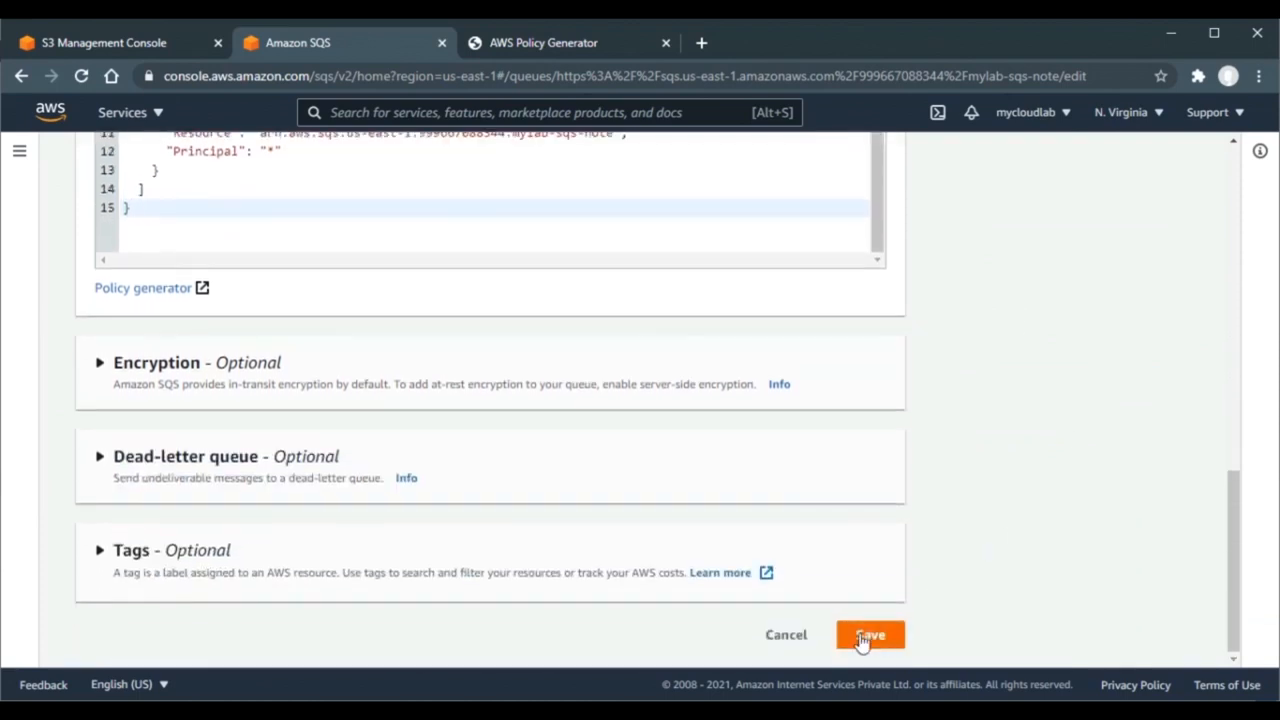
click(865, 638)
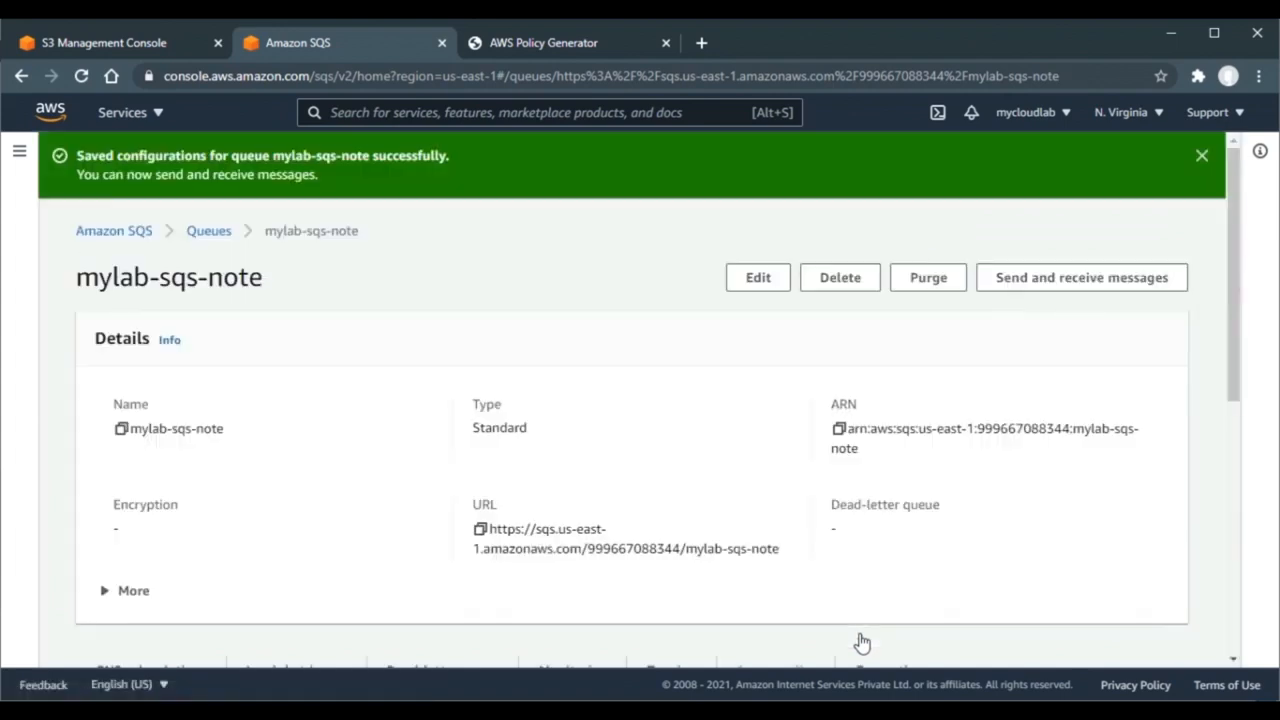
- Save the mylab-event-demo notification in S3, then view the bucket's empty Objects list
click(157, 45)
scroll(866, 304, down, 1)
scroll(866, 304, down, 1)
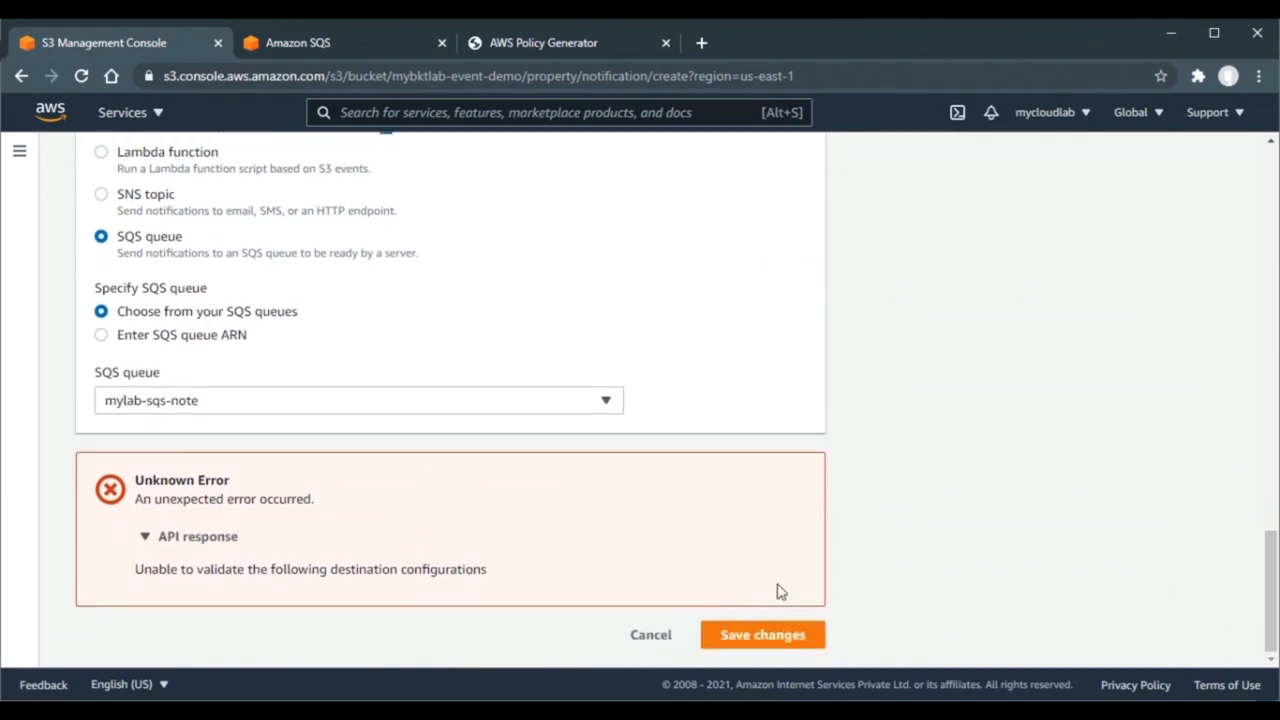
click(746, 634)
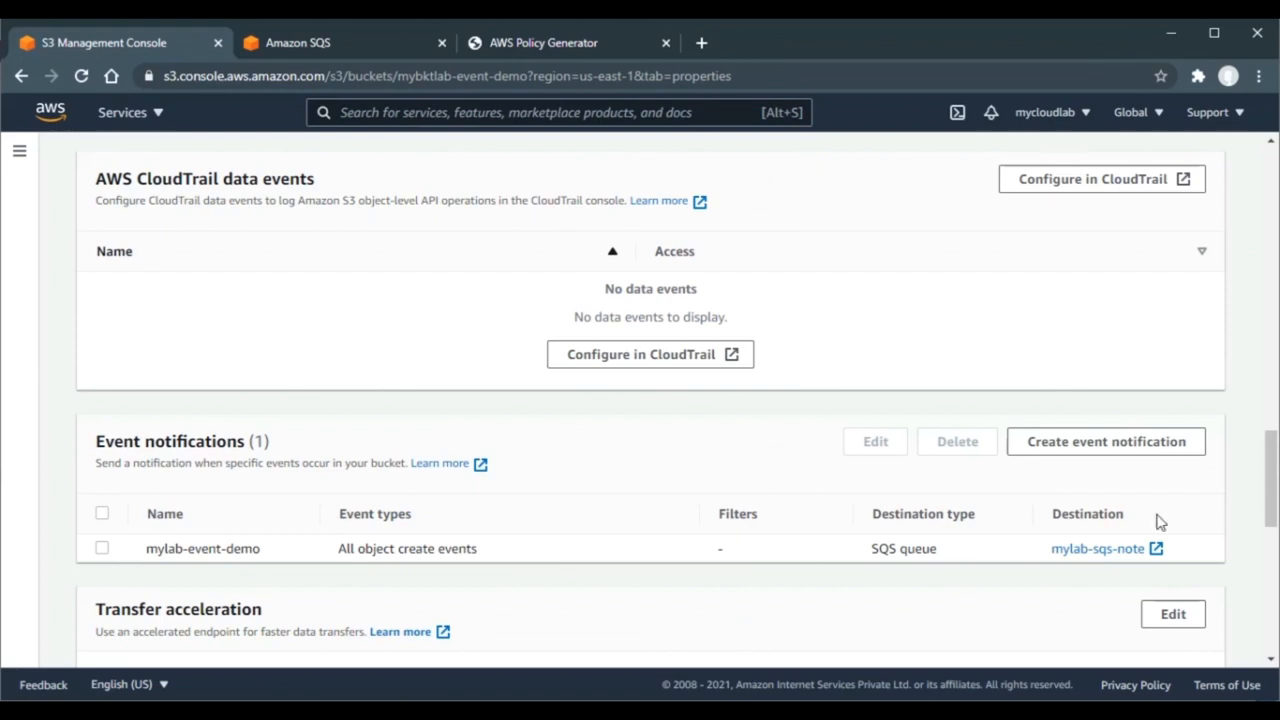
drag(1270, 480, 1270, 190)
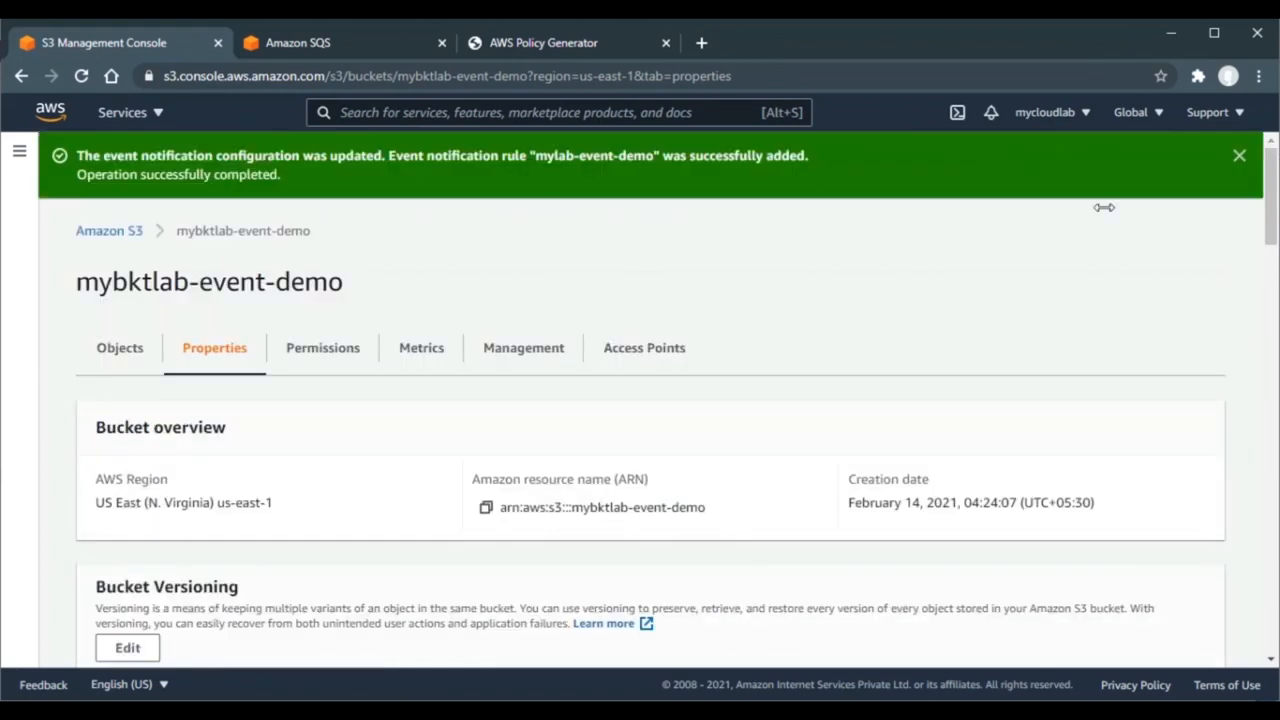
click(127, 353)
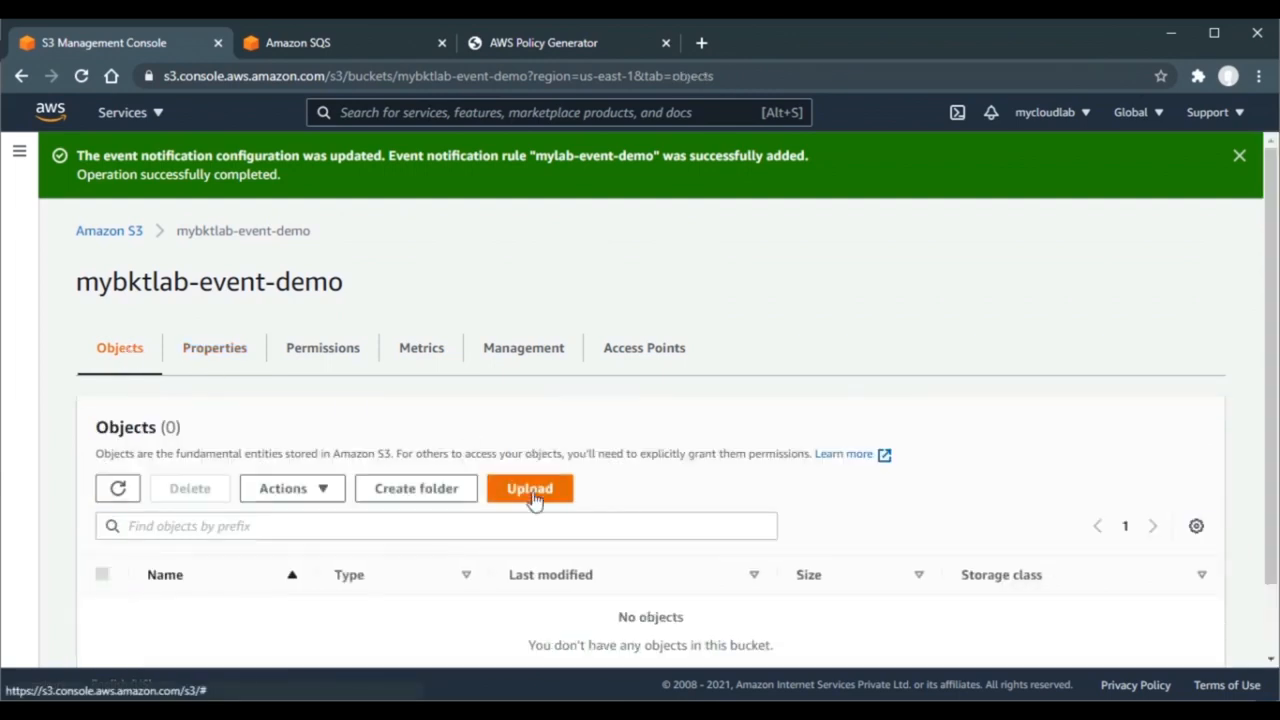
- Upload the 66.7 KB AWS-CSA.jpg image into mybktlab-event-demo, then go back to the mylab-sqs-note queue
click(530, 489)
click(662, 399)
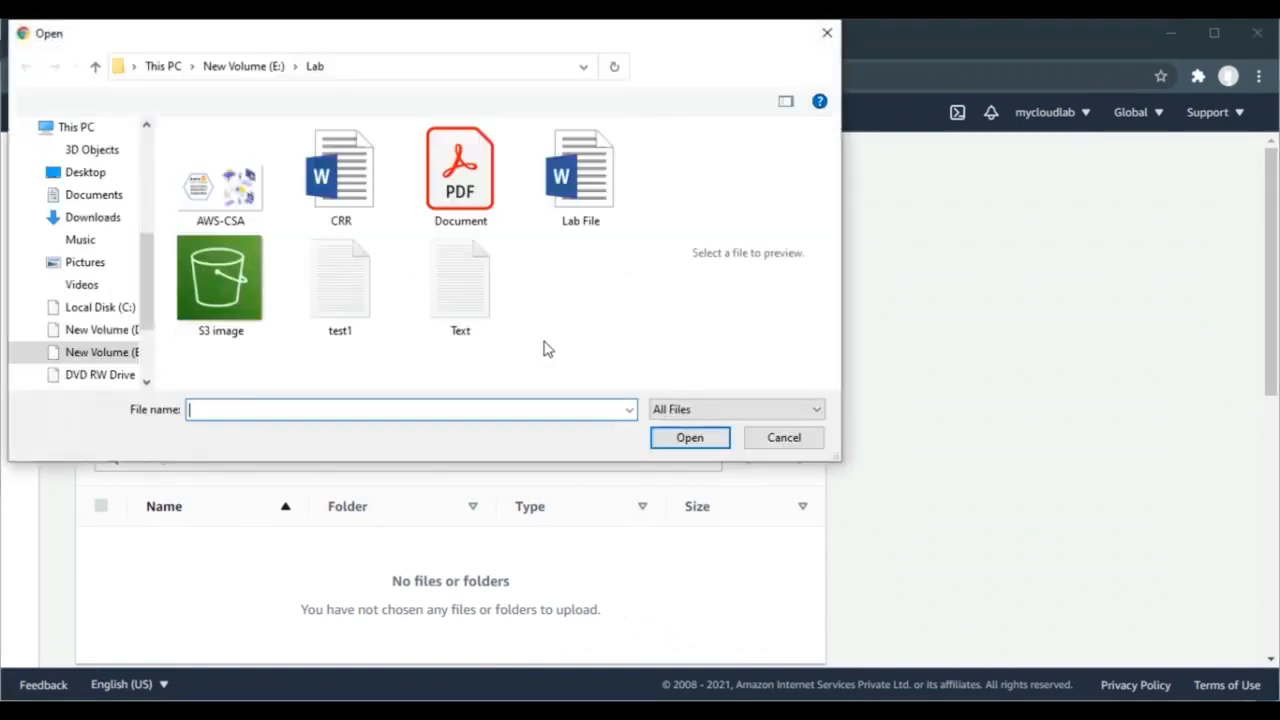
double_click(220, 195)
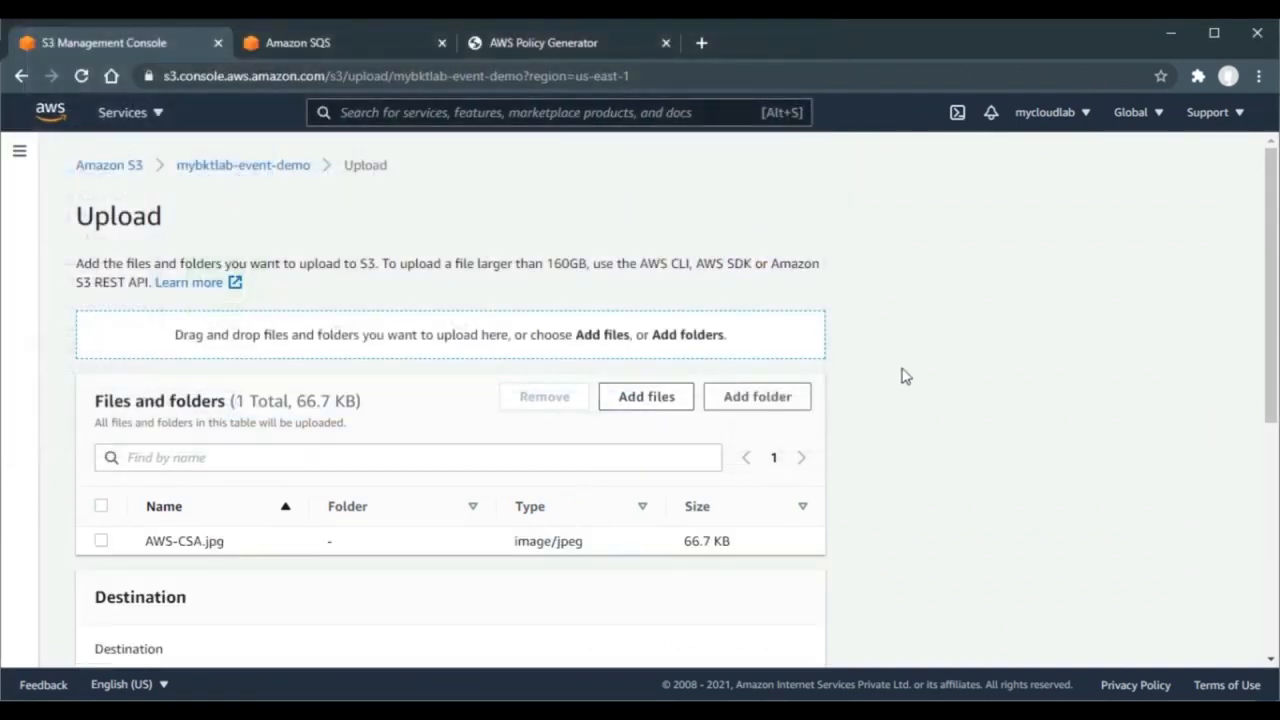
scroll(905, 376, down, 5)
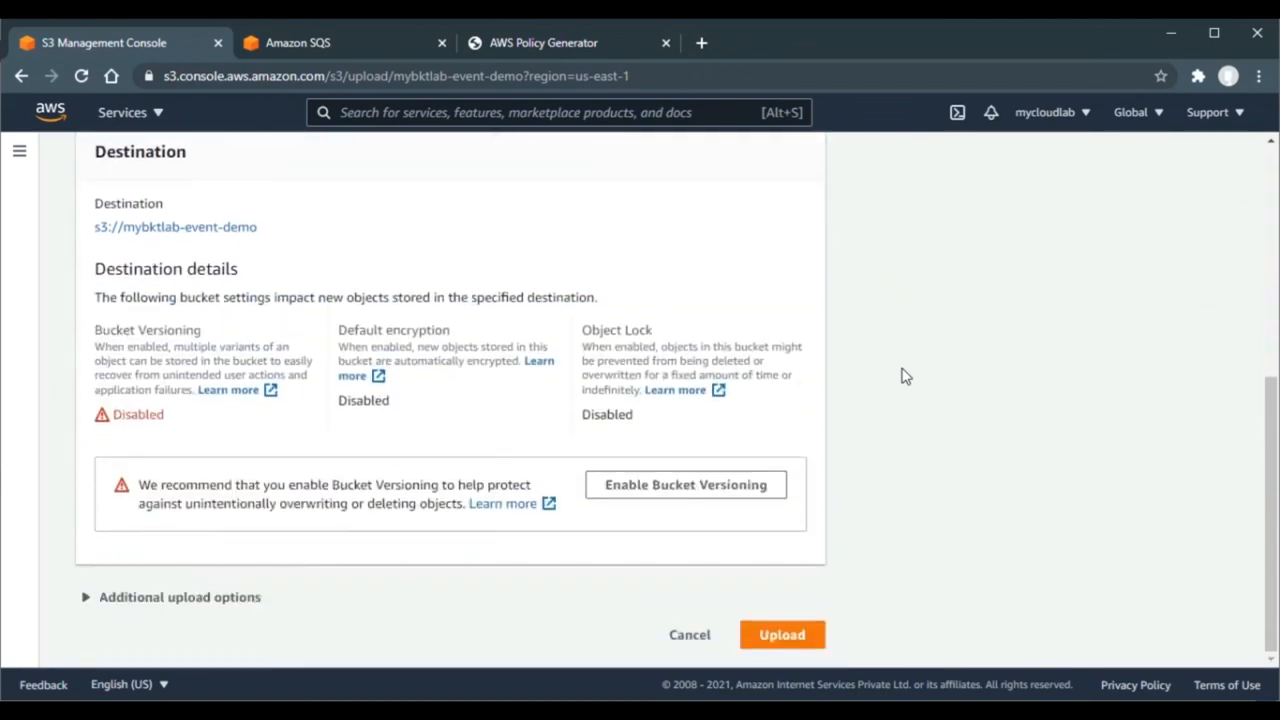
click(765, 638)
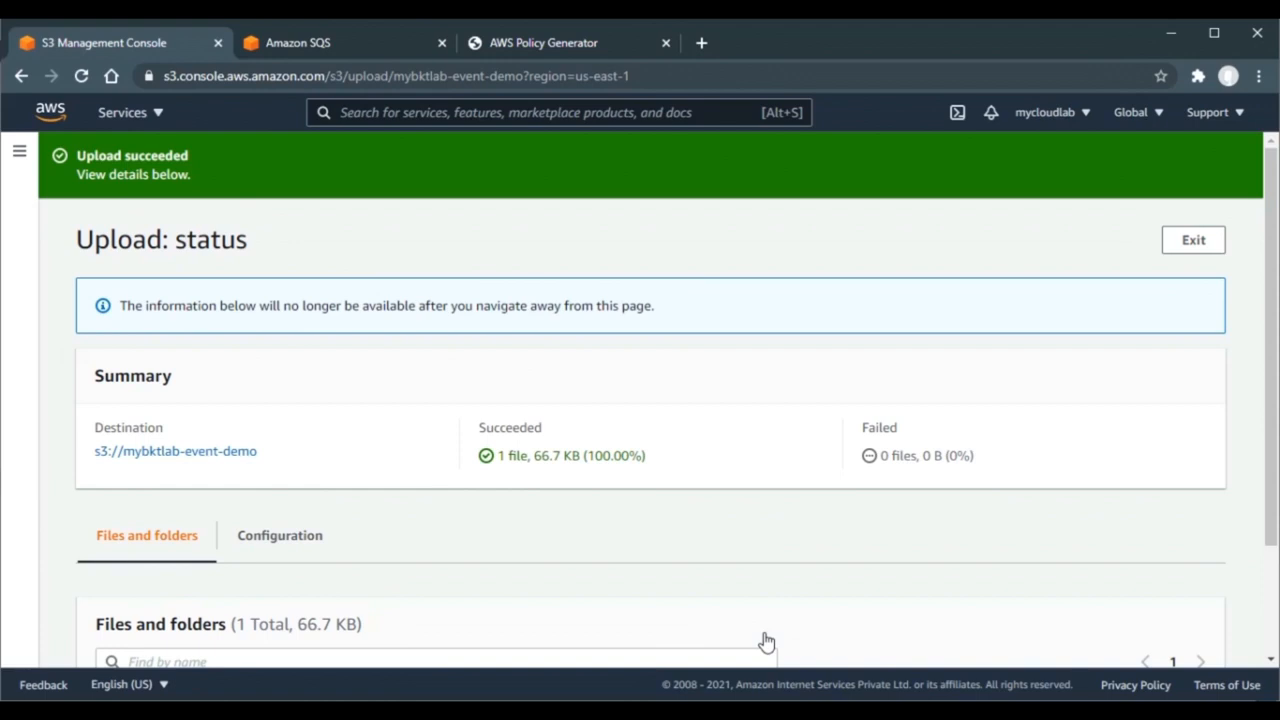
click(359, 49)
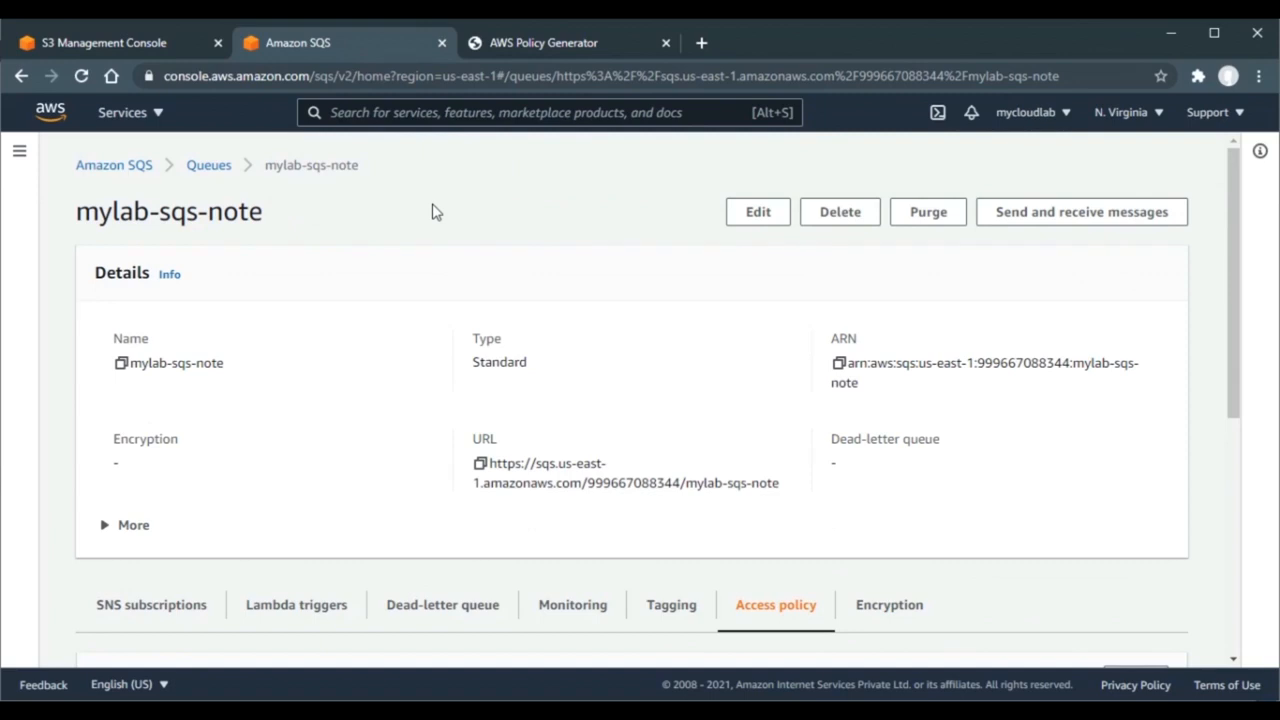
- Poll mylab-sqs-note for messages and open the first received one, an s3:TestEvent for mybktlab-event-demo
click(1097, 213)
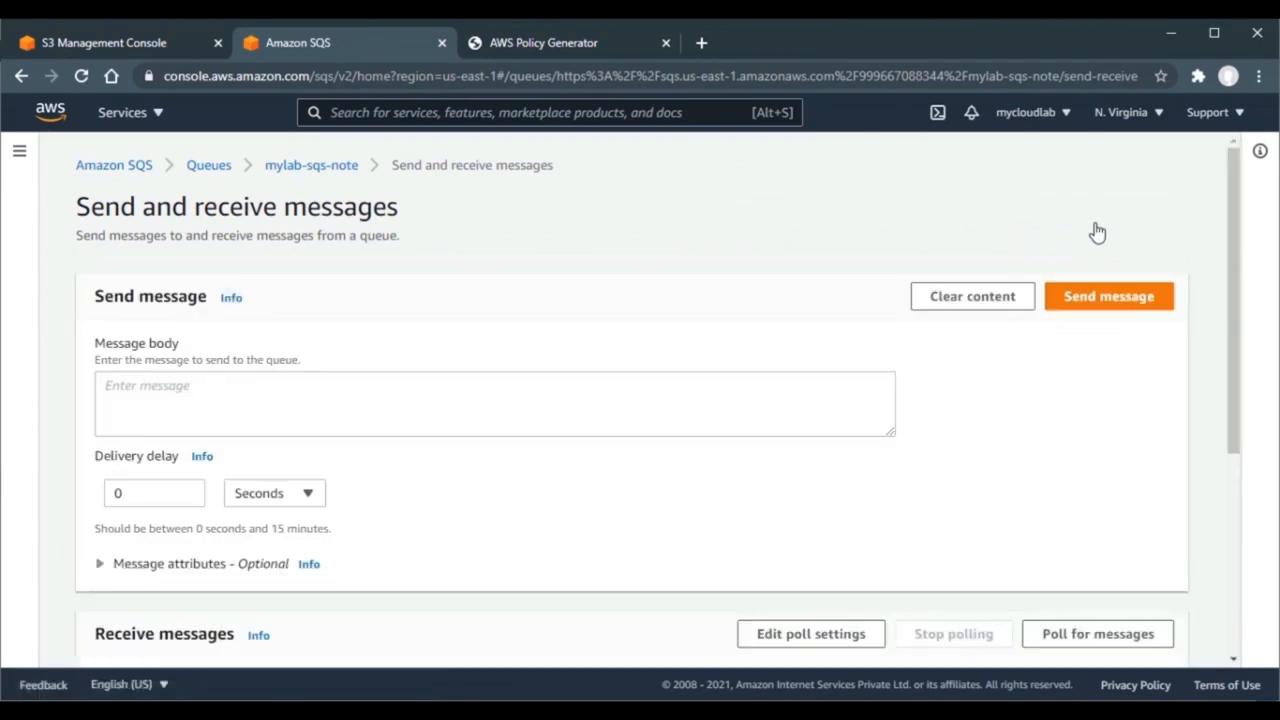
scroll(940, 565, down, 2)
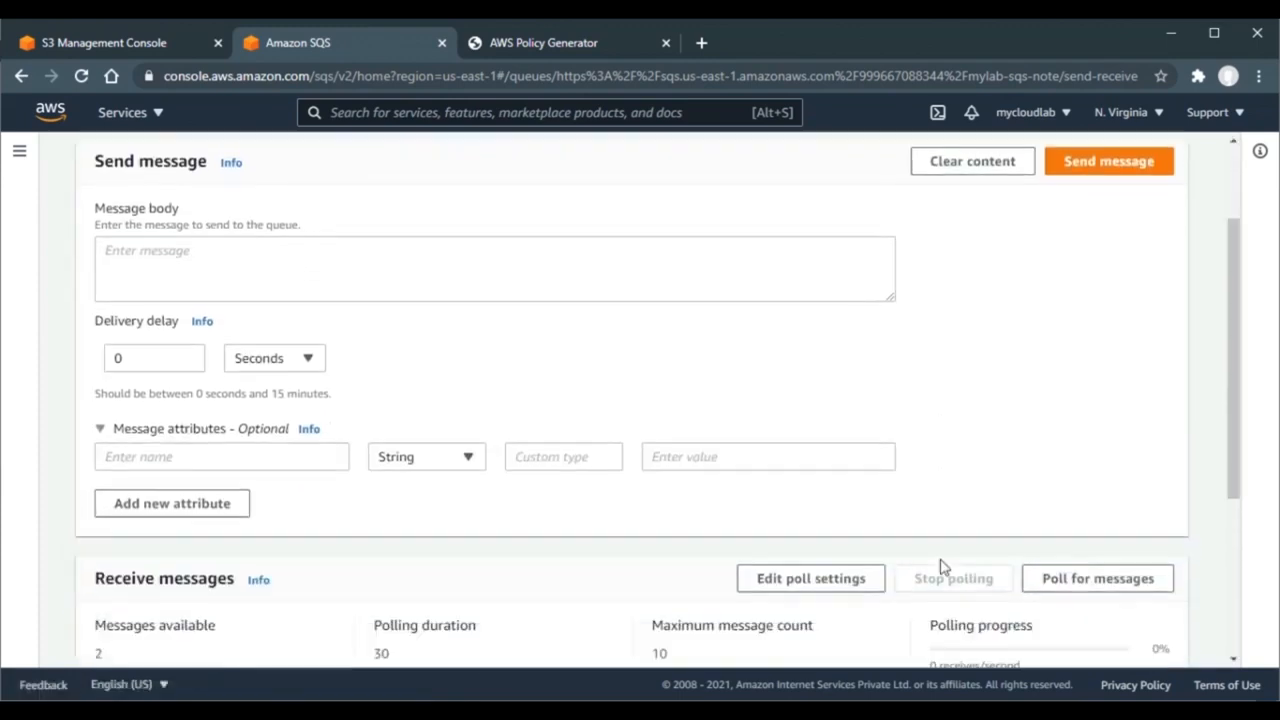
scroll(940, 566, down, 3)
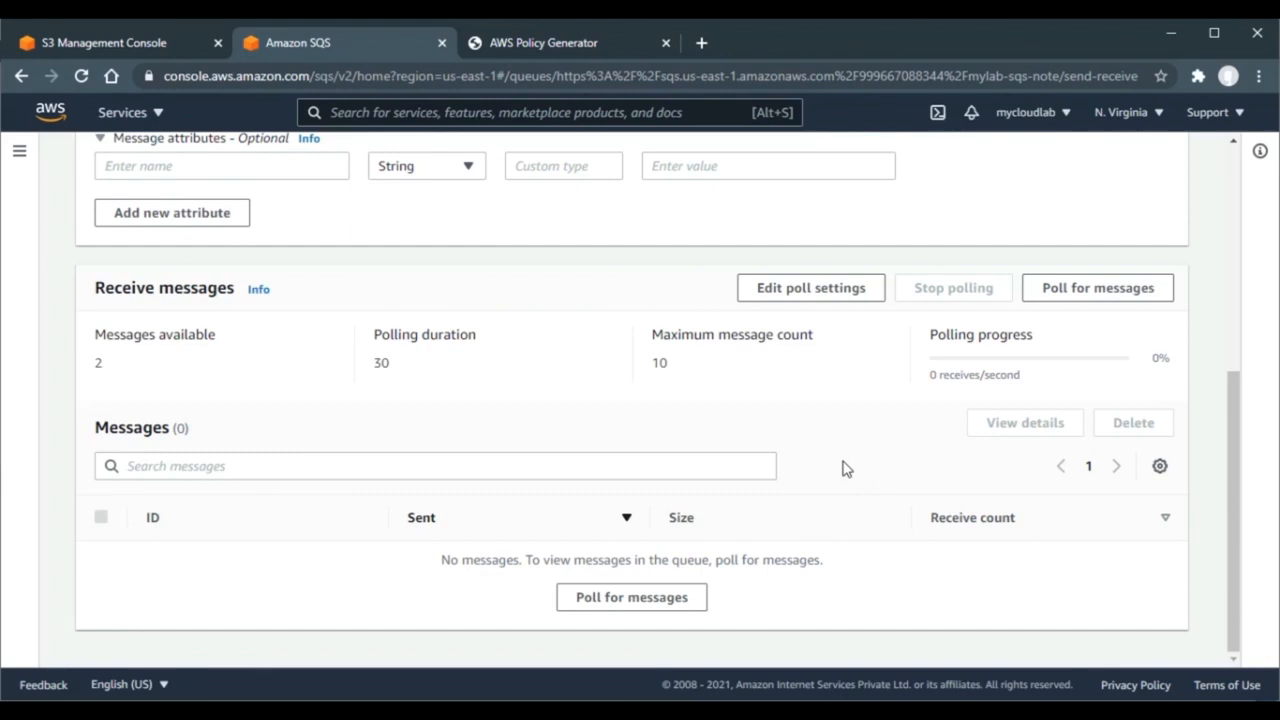
click(1068, 289)
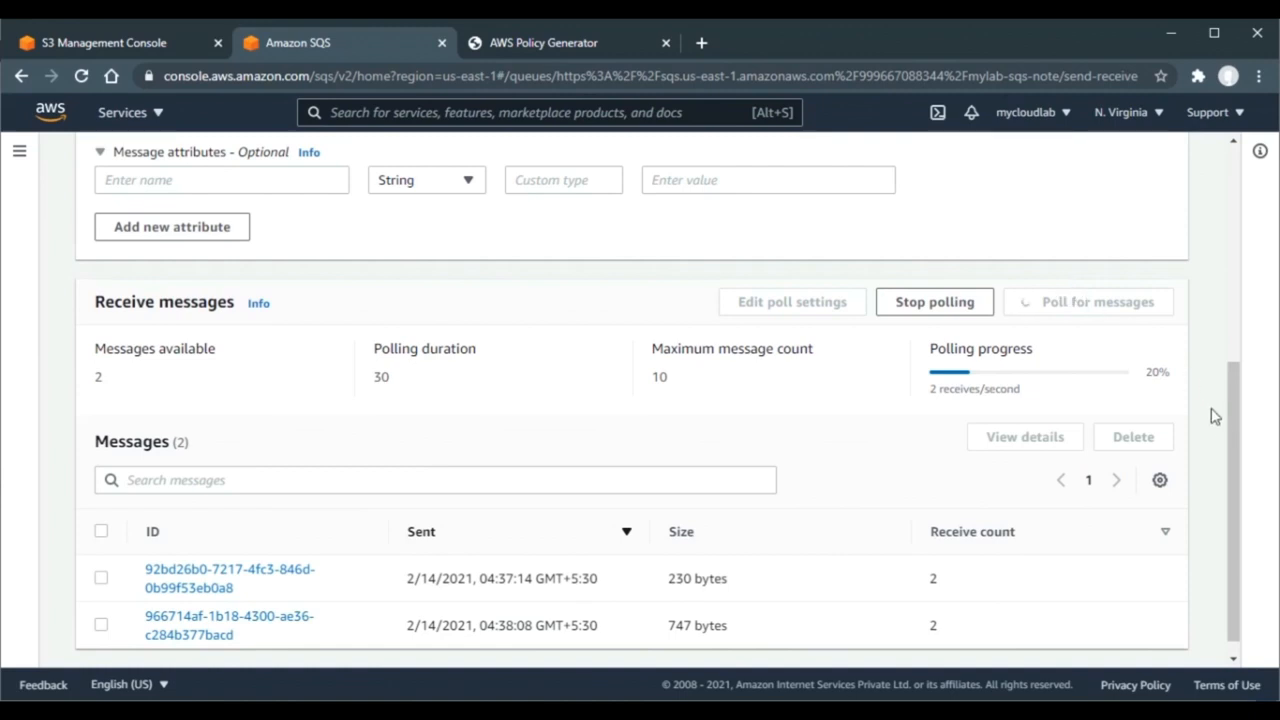
drag(1233, 430, 1234, 461)
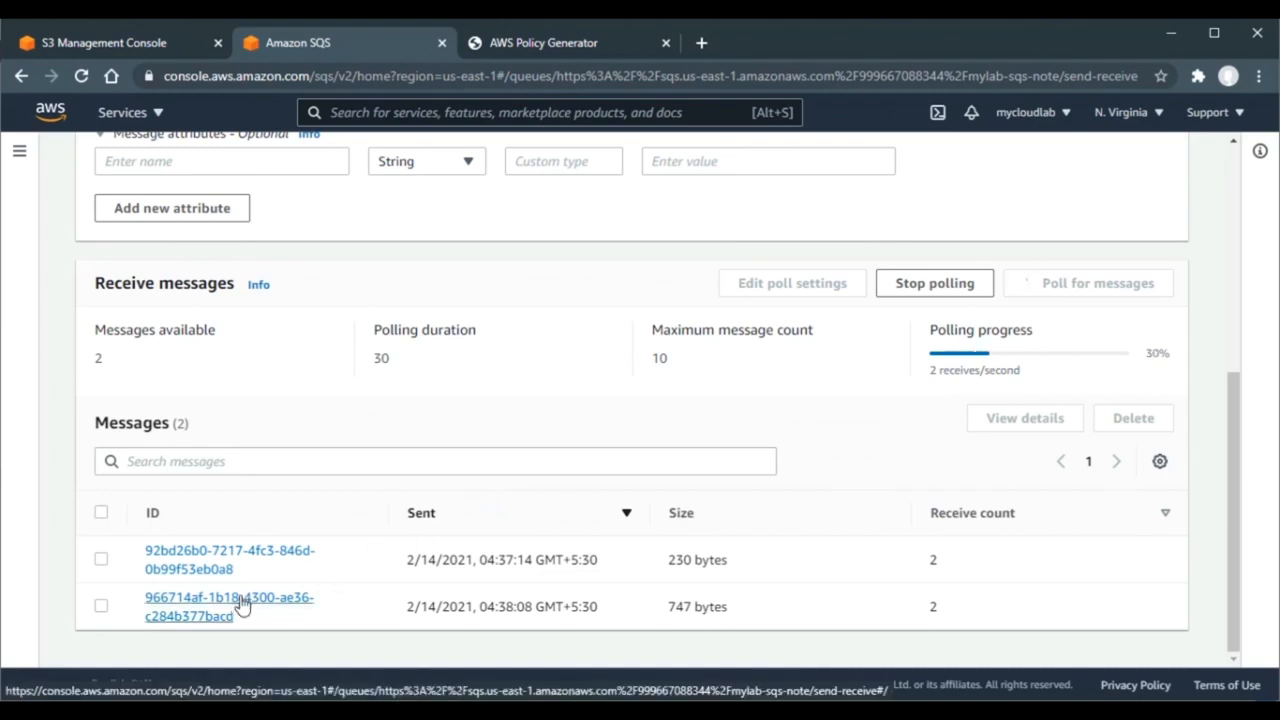
click(225, 568)
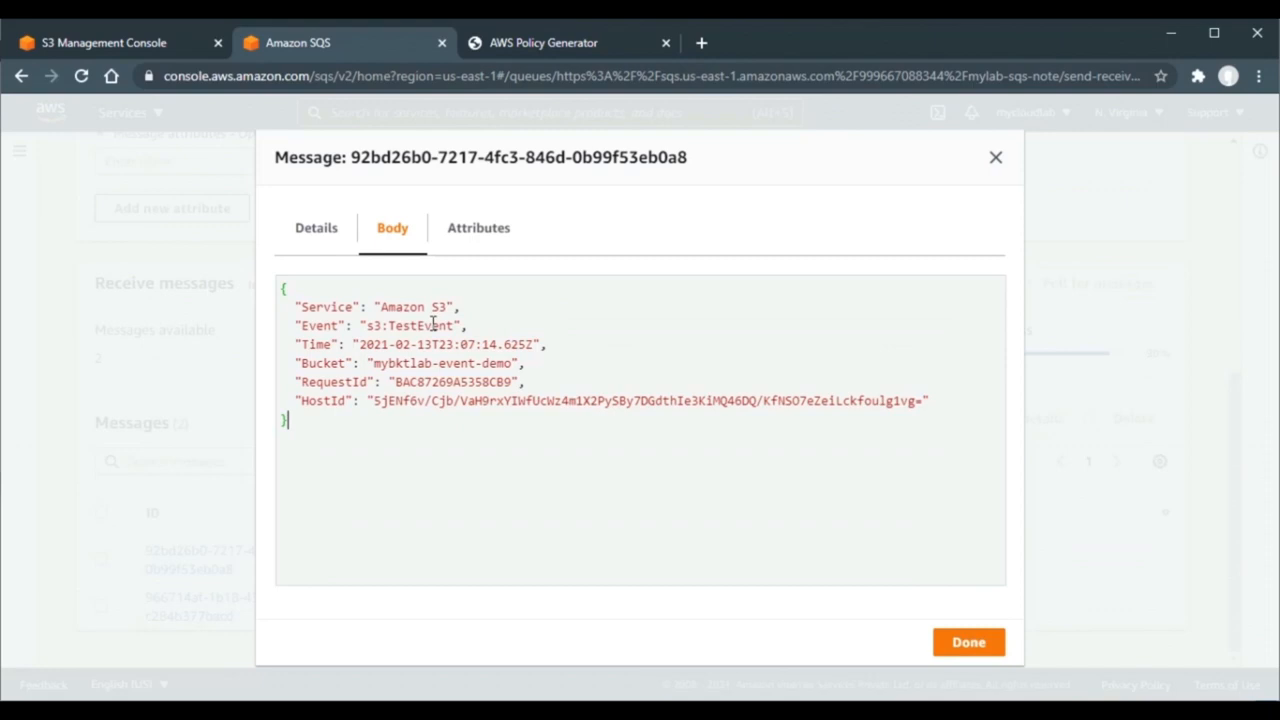
- Inspect the second message's ObjectCreated:Put body for AWS-CSA.jpg, including its principalId, then close it
click(996, 163)
click(210, 615)
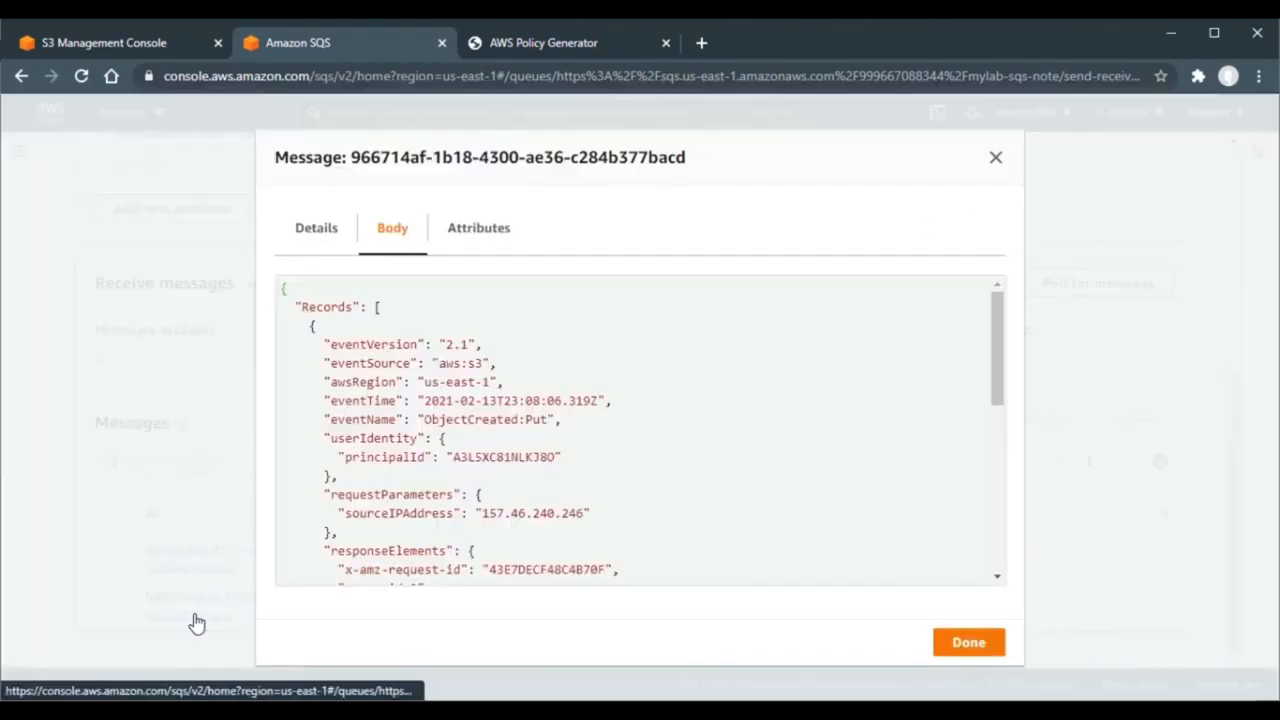
click(558, 376)
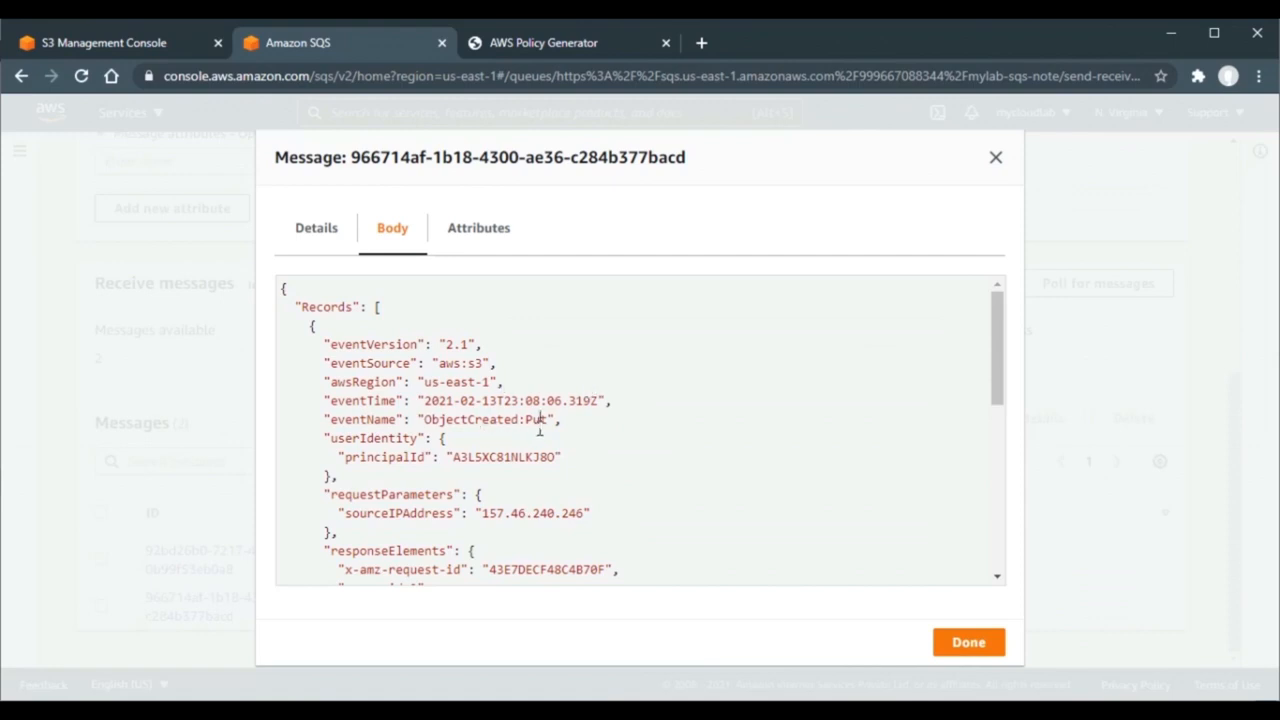
double_click(381, 459)
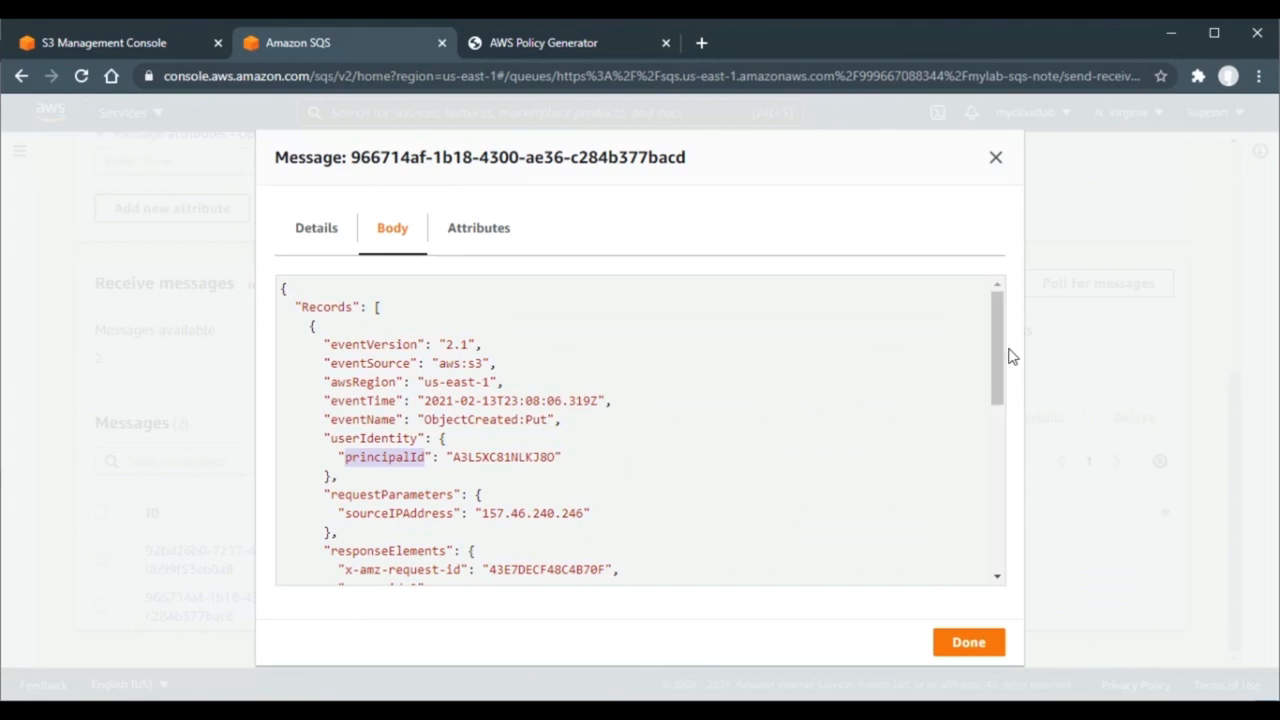
drag(996, 348, 991, 543)
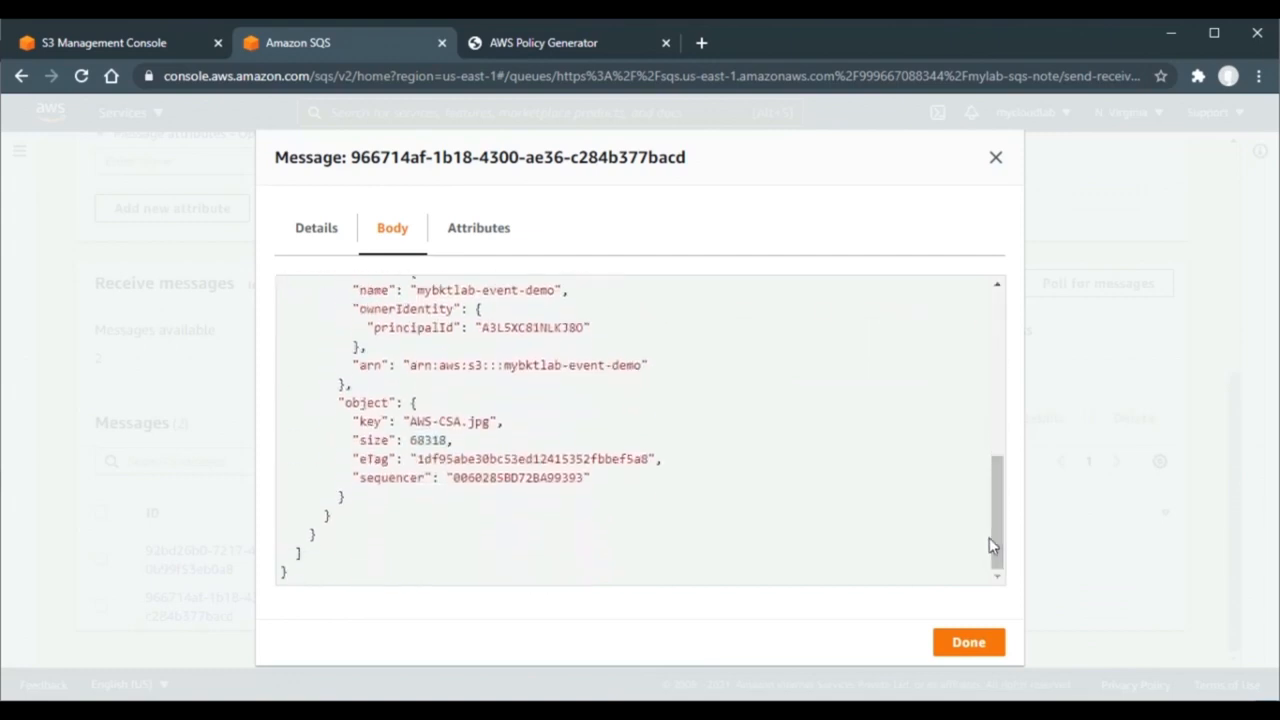
click(958, 645)
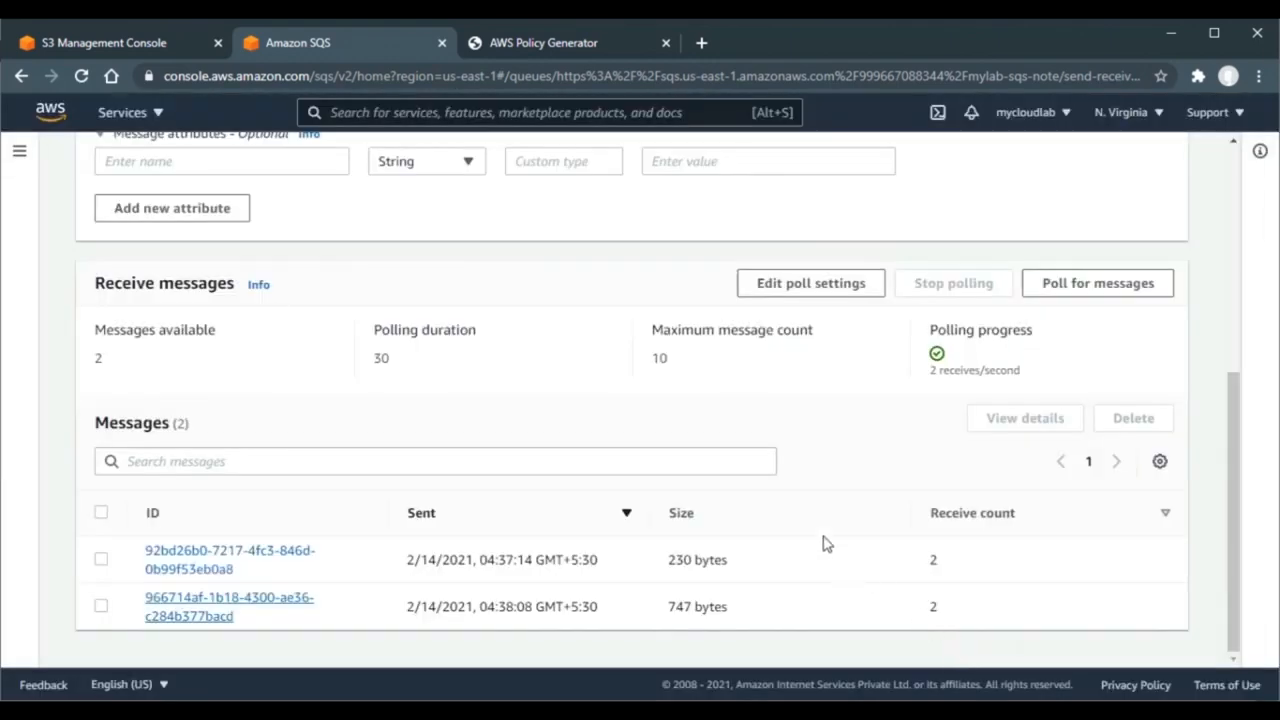
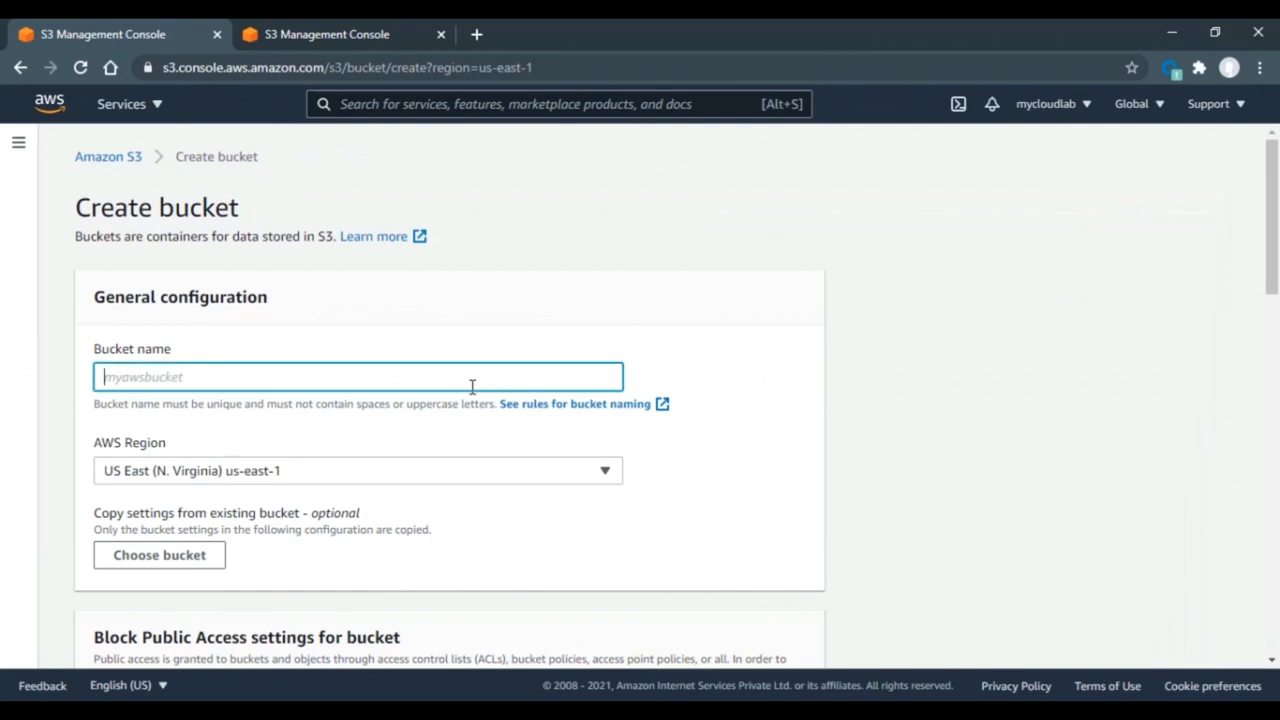
- Name the bucket mybktlab-static and create it, bringing the bucket list to 8
text(mybktlab-static)
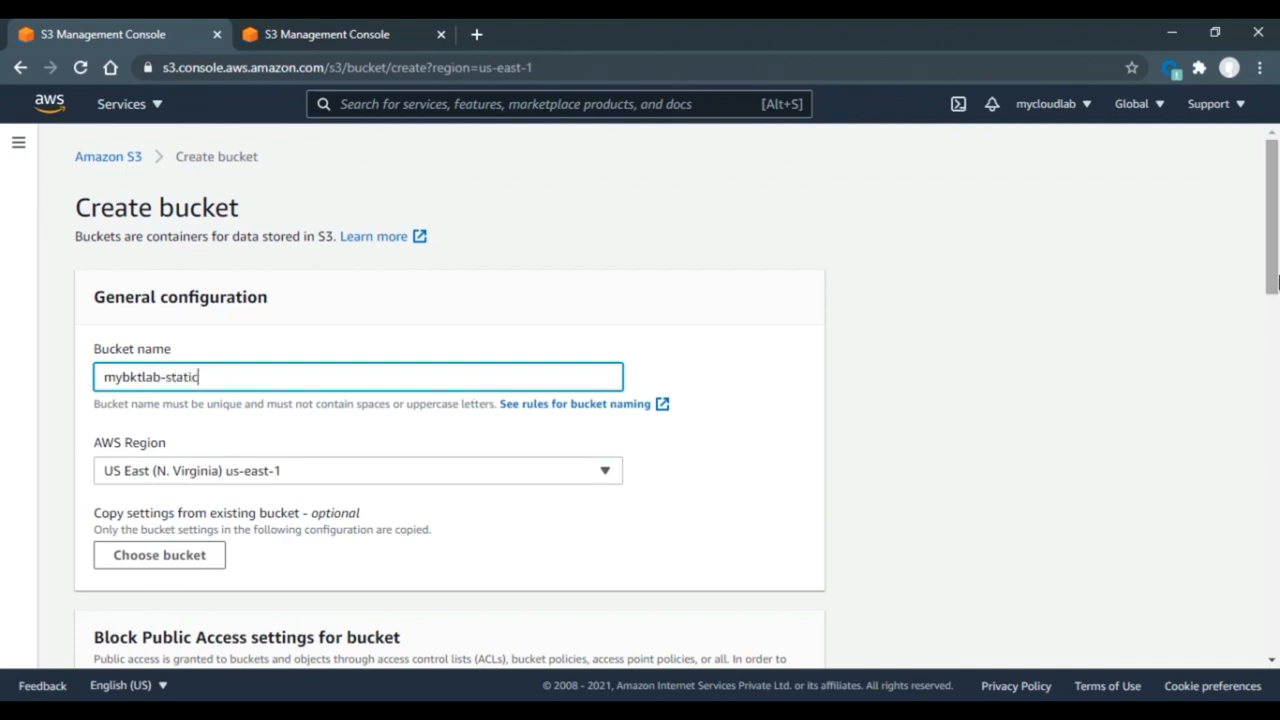
drag(1276, 282, 1263, 661)
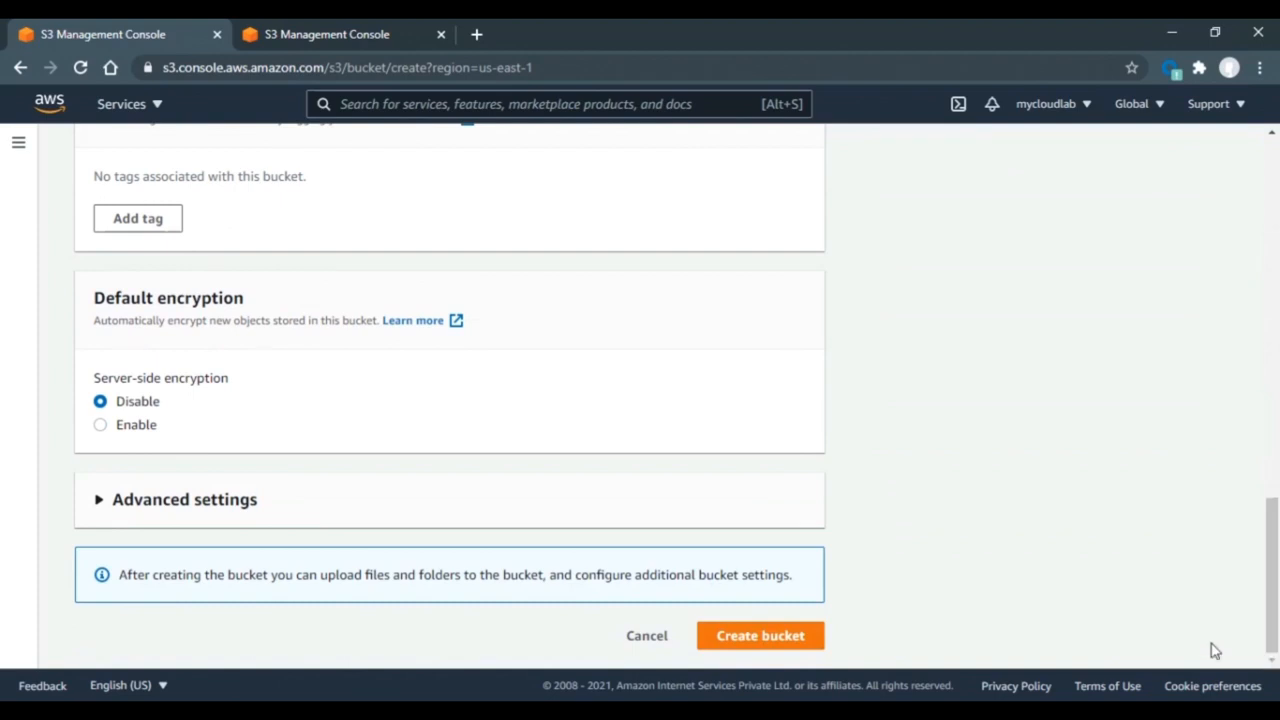
click(750, 638)
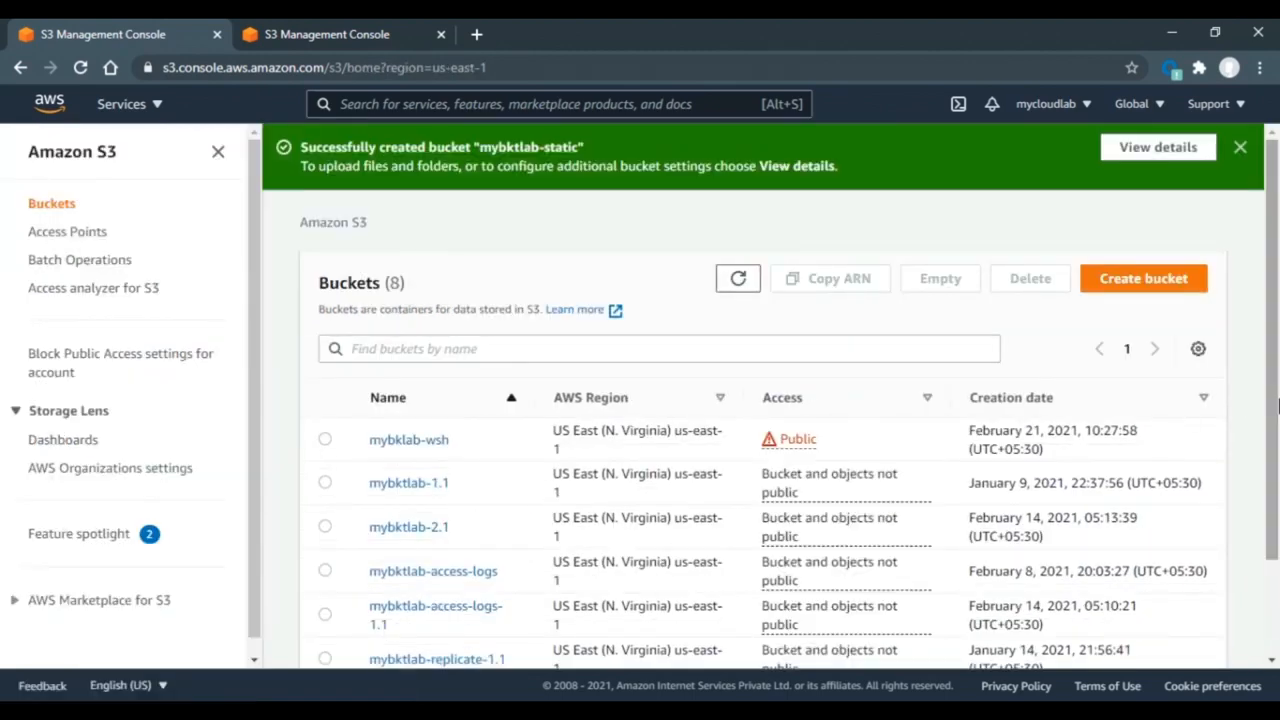
- Open mybktlab-static's Properties and find Static website hosting, currently Disabled
scroll(1260, 400, down, 2)
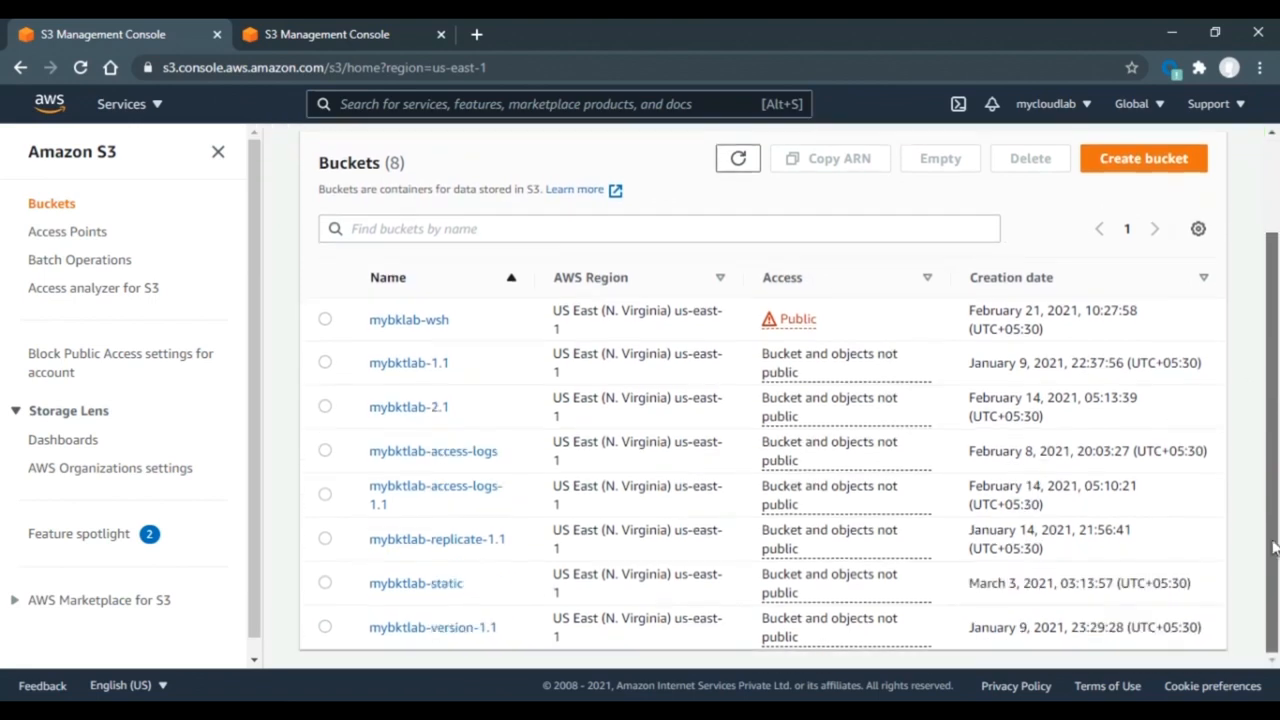
click(409, 586)
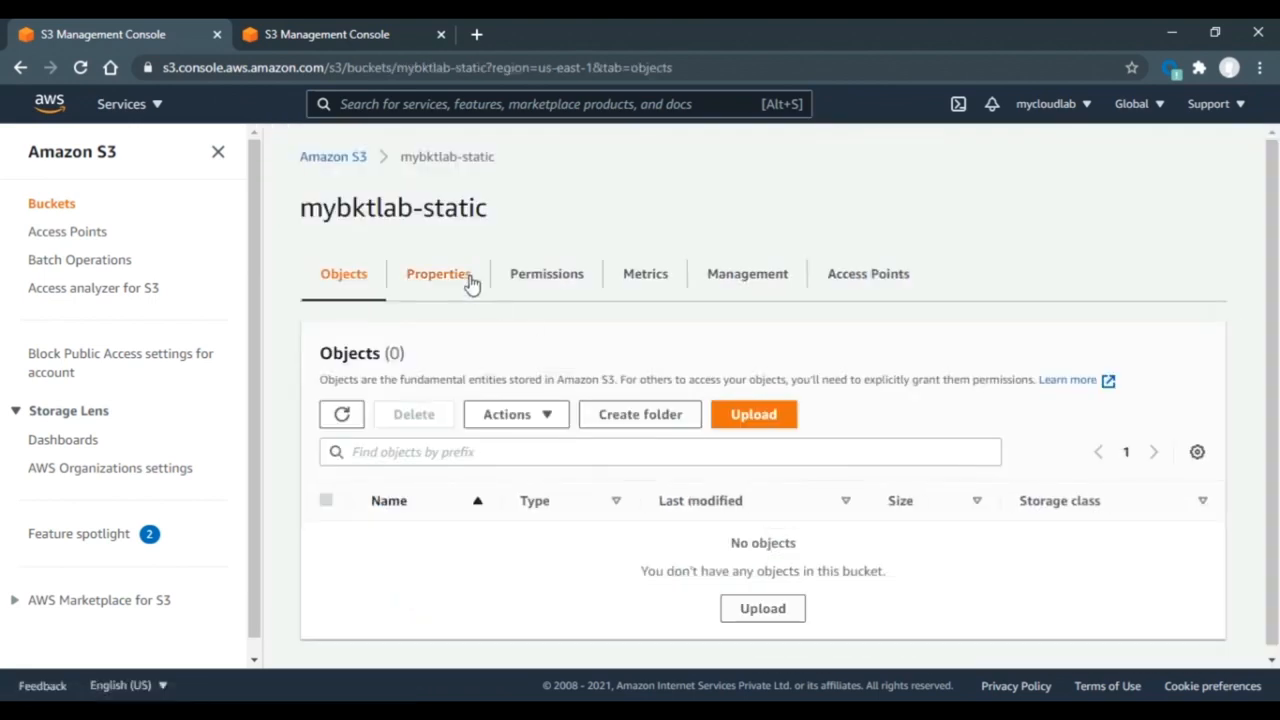
click(432, 277)
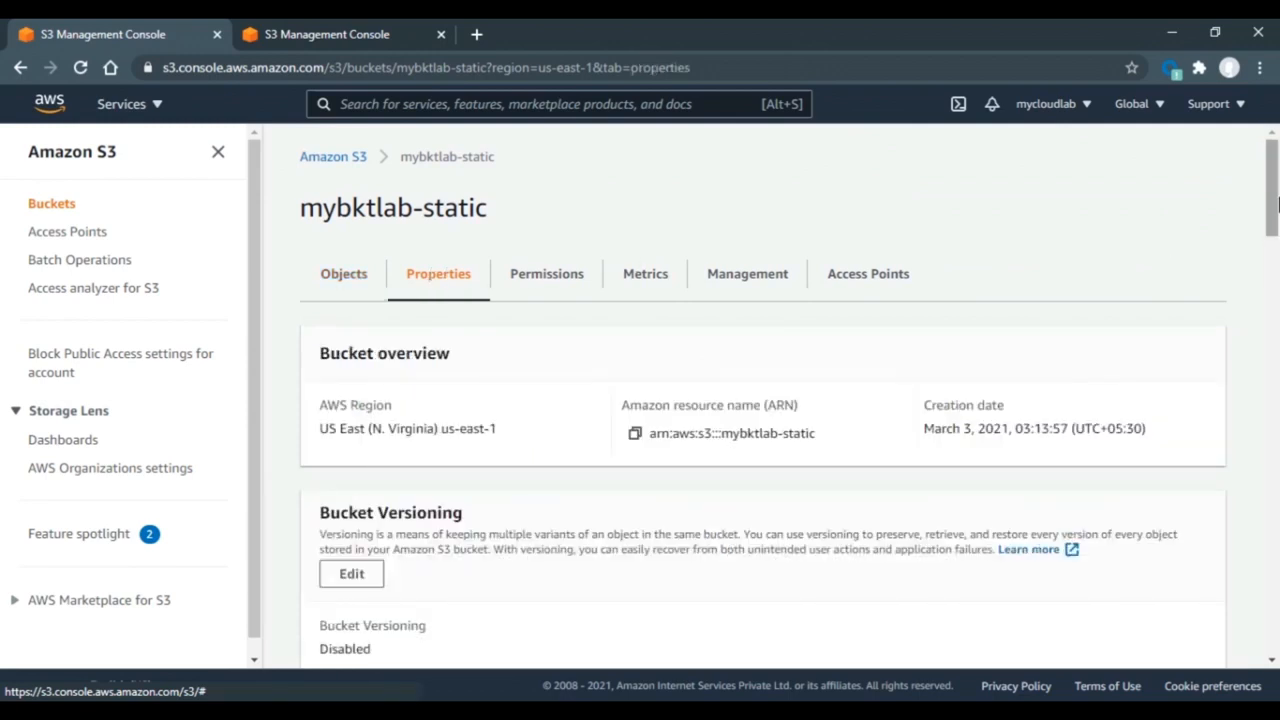
drag(1274, 221, 1270, 640)
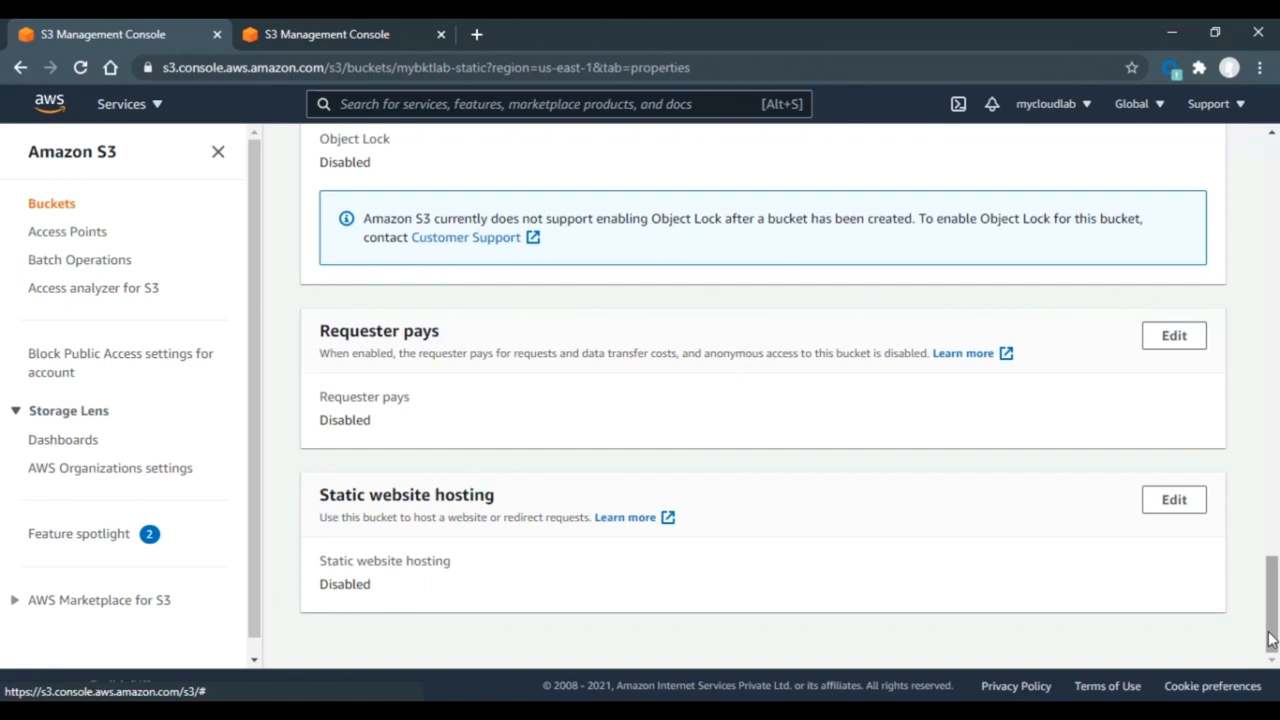
- Enable static website hosting in the bucket's hosting settings
click(1172, 500)
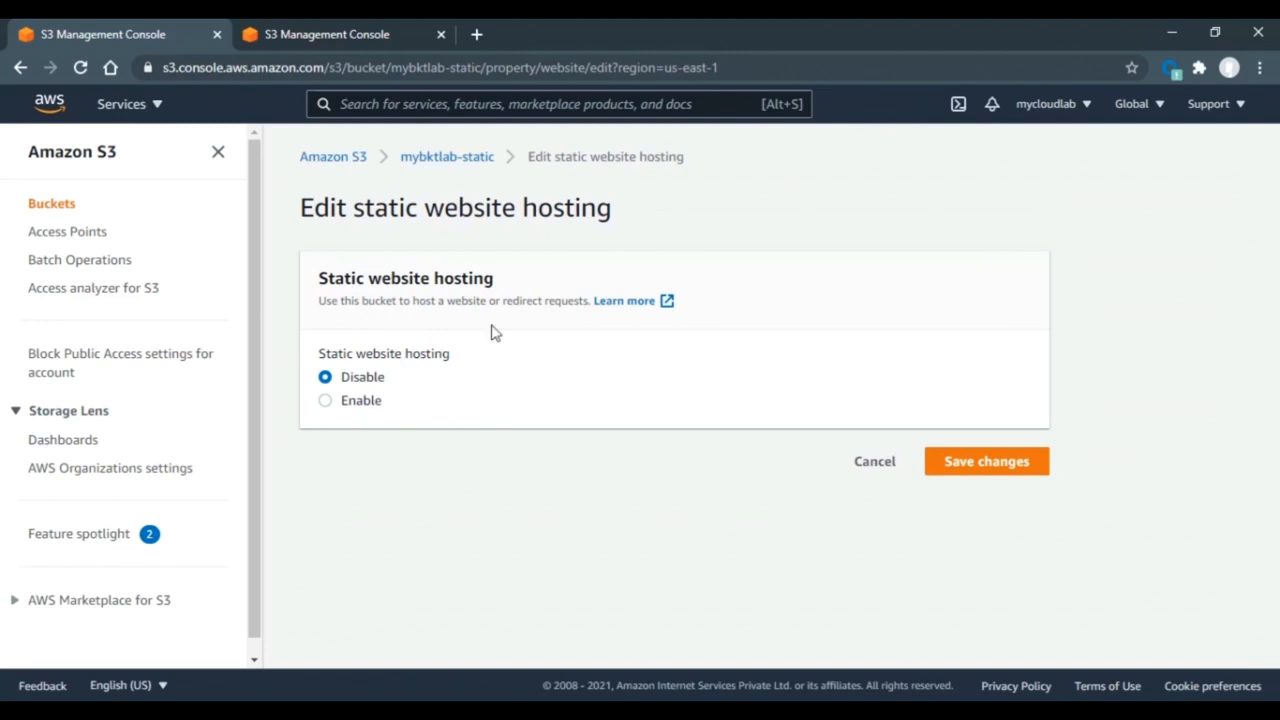
click(326, 402)
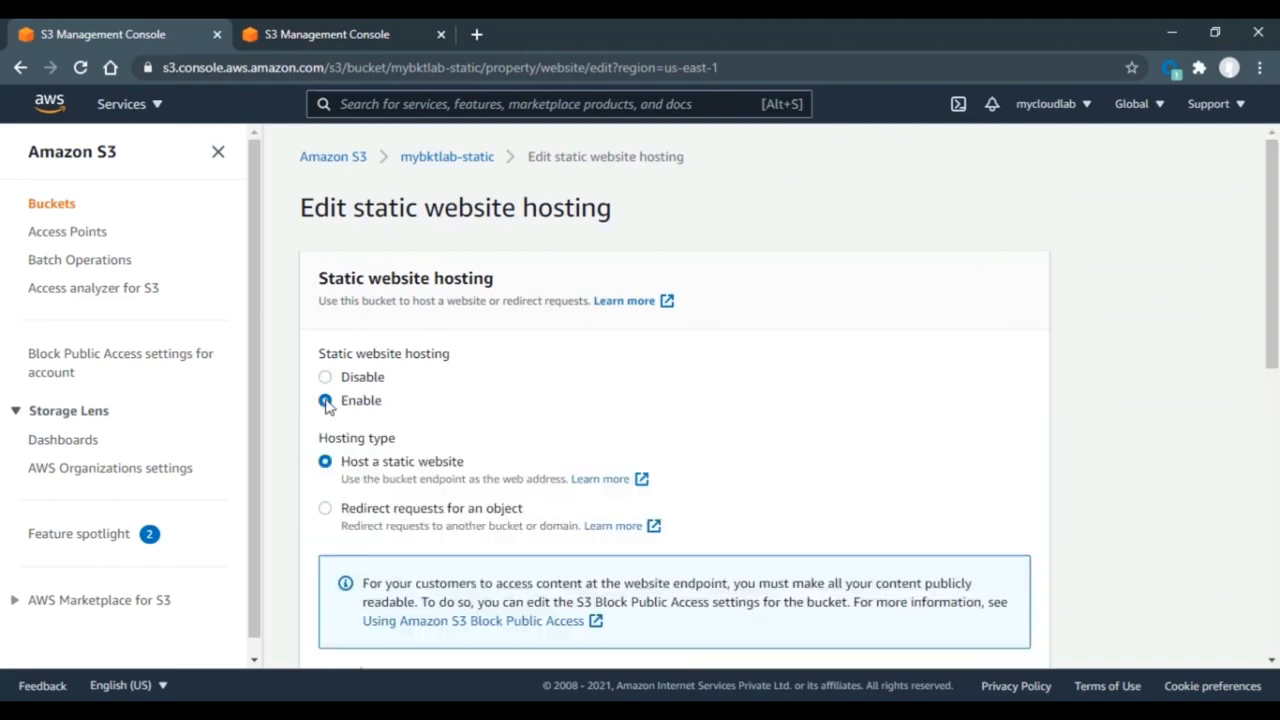
scroll(326, 402, down, 3)
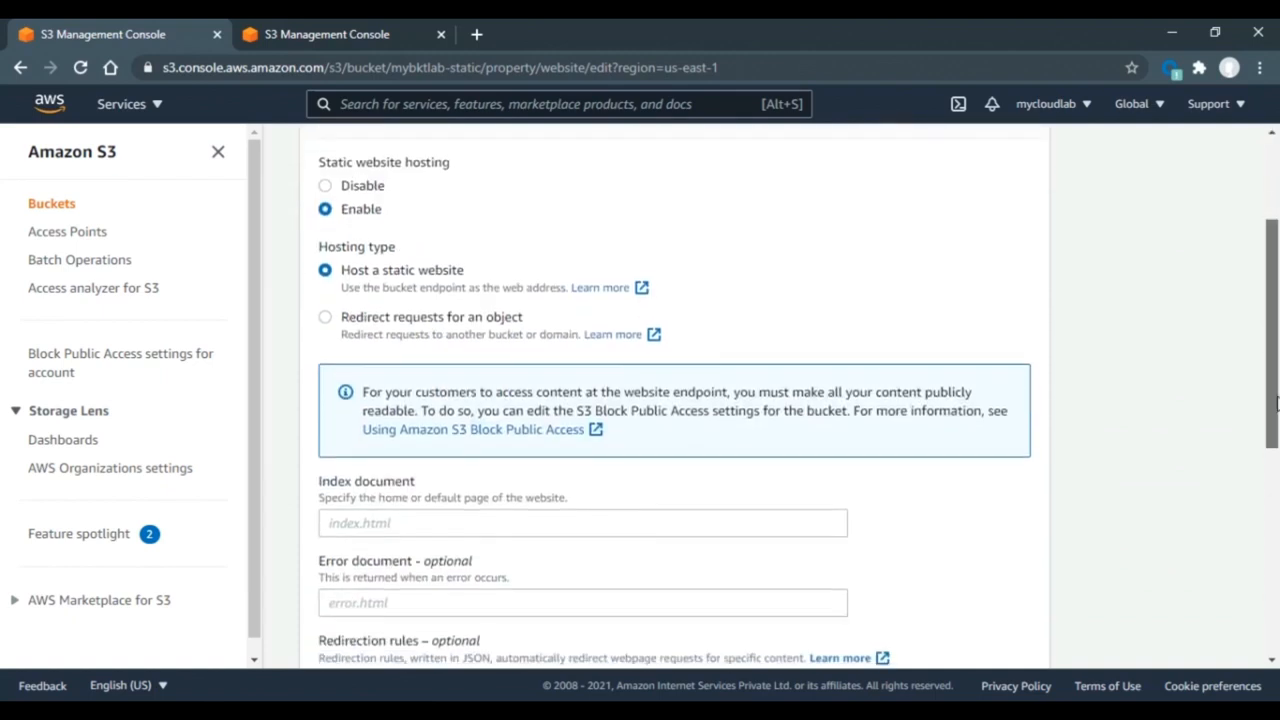
drag(1276, 433, 1276, 455)
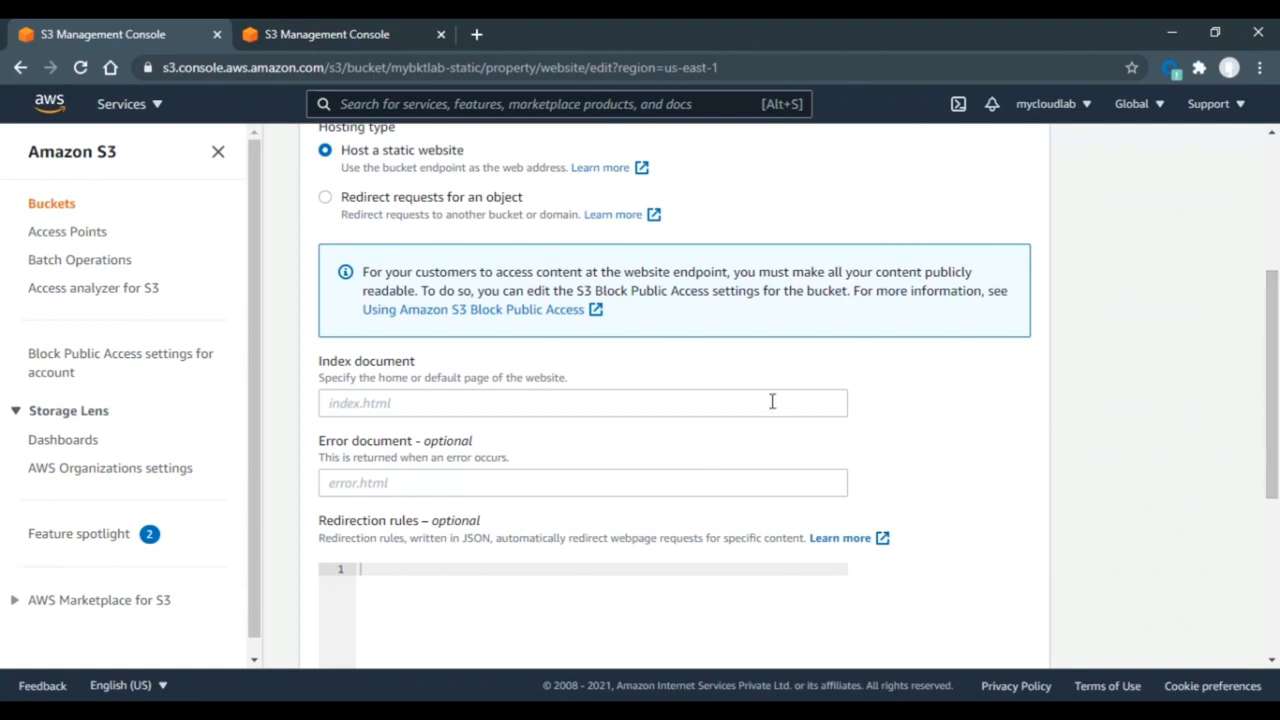
- Set index.html as the index document and error.html as the error document, then save
click(668, 410)
text(ind)
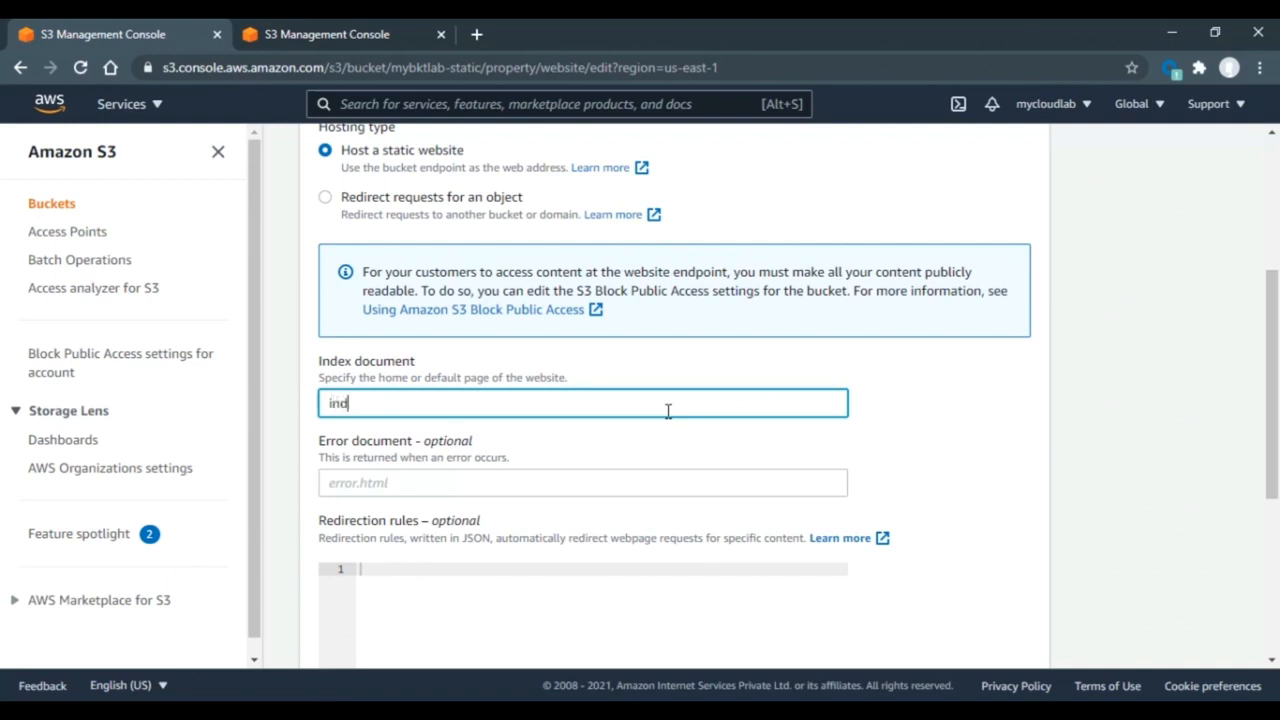
text(ex.html)
click(508, 482)
text(err)
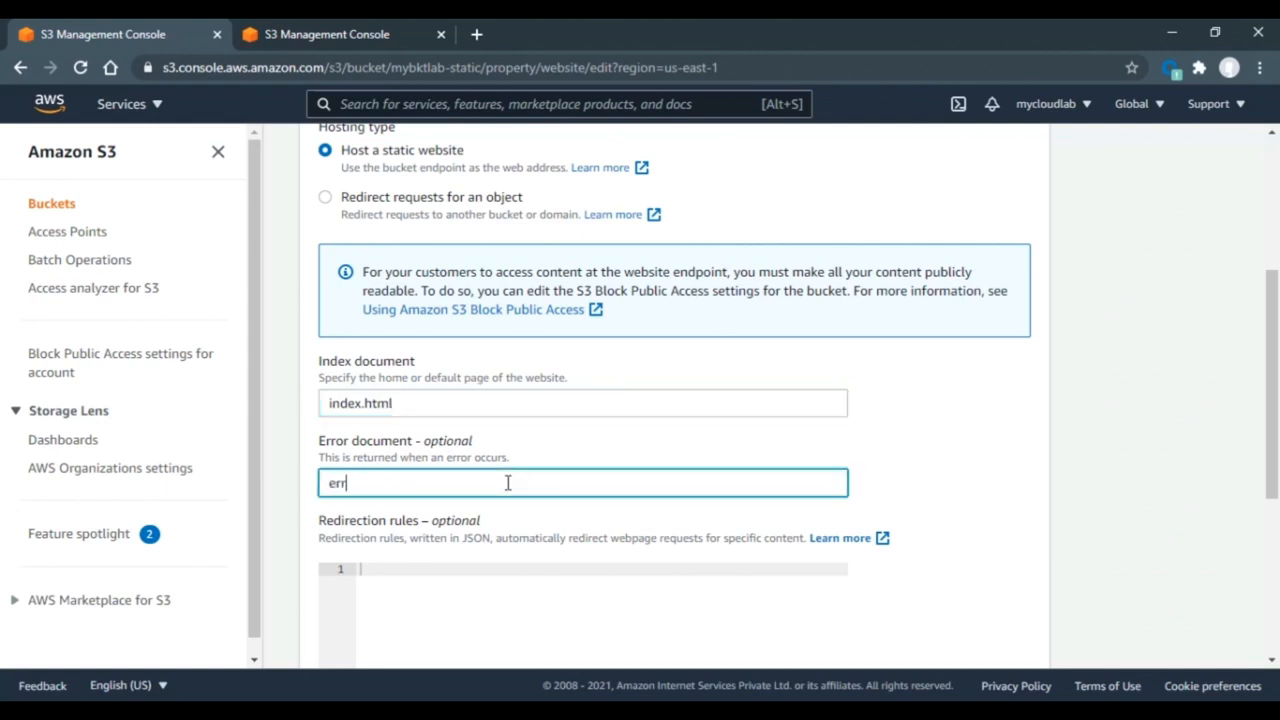
text(o.html)
key(Left)
key(Left)
key(Left)
key(Left)
key(Left)
text(r)
click(508, 483)
drag(1277, 345, 1277, 508)
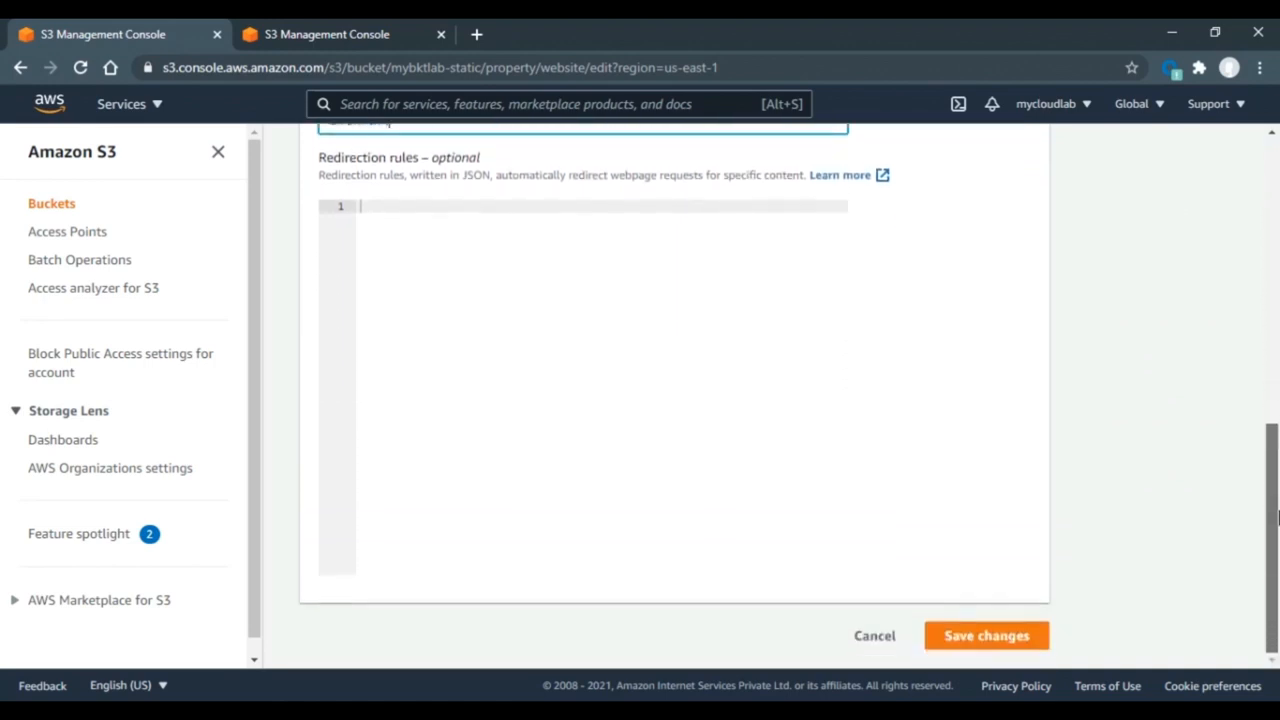
click(969, 636)
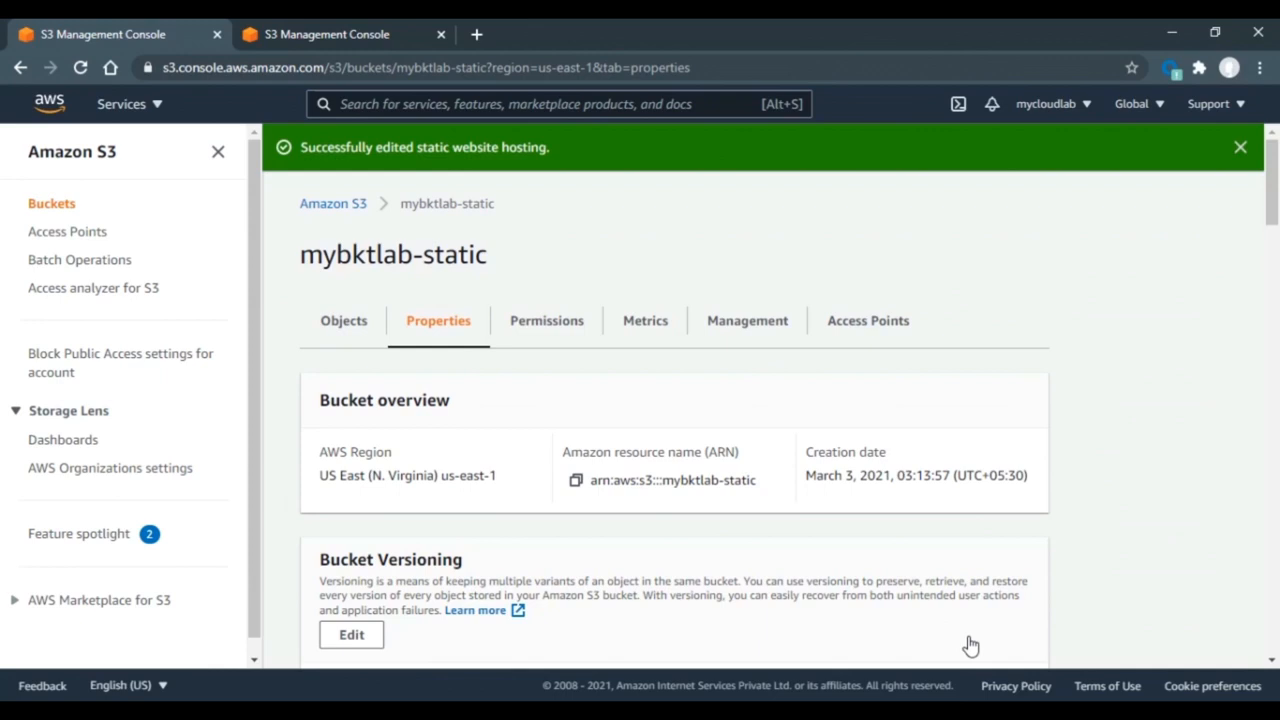
- Upload index.html and error.html (77.0 KB total) to mybktlab-static
click(344, 324)
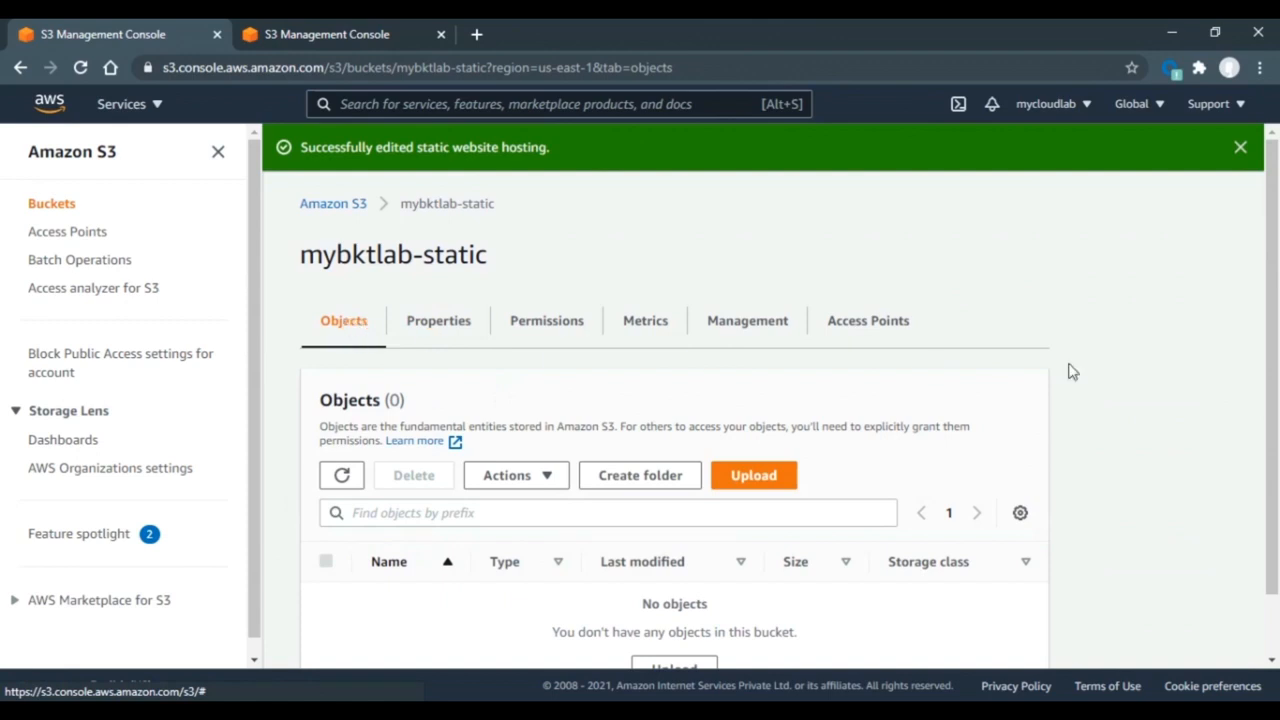
click(738, 484)
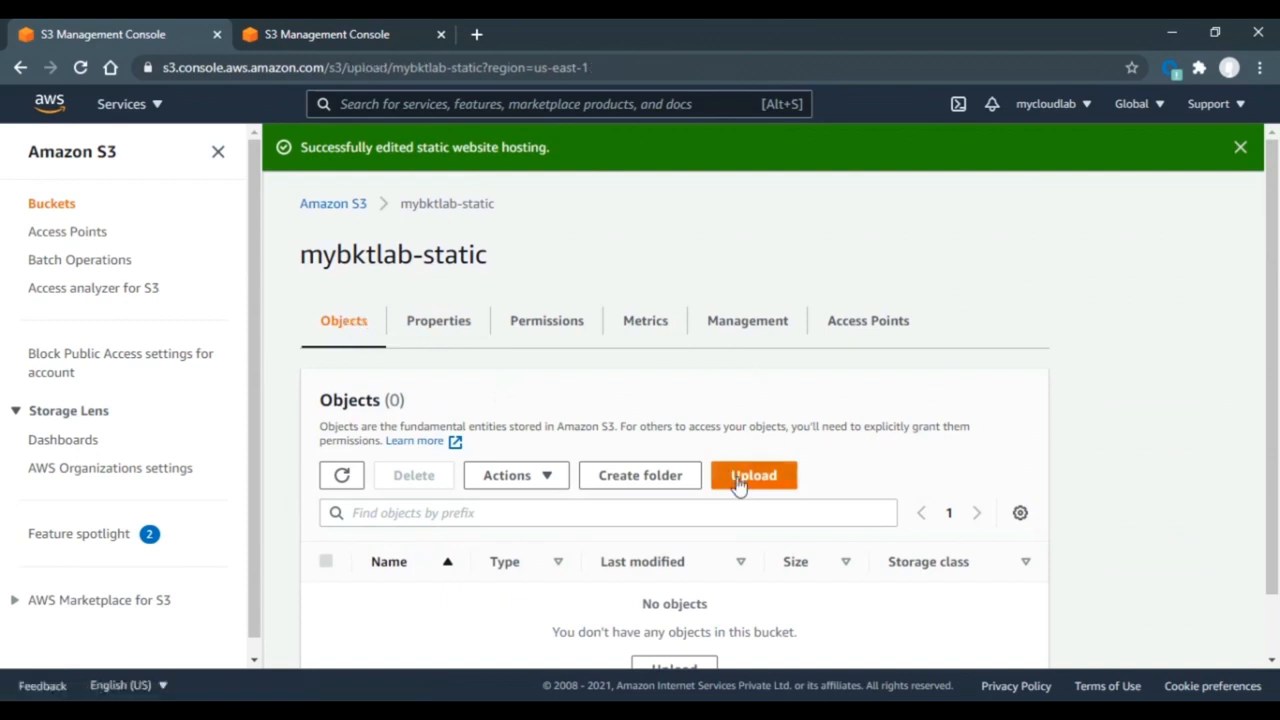
click(643, 392)
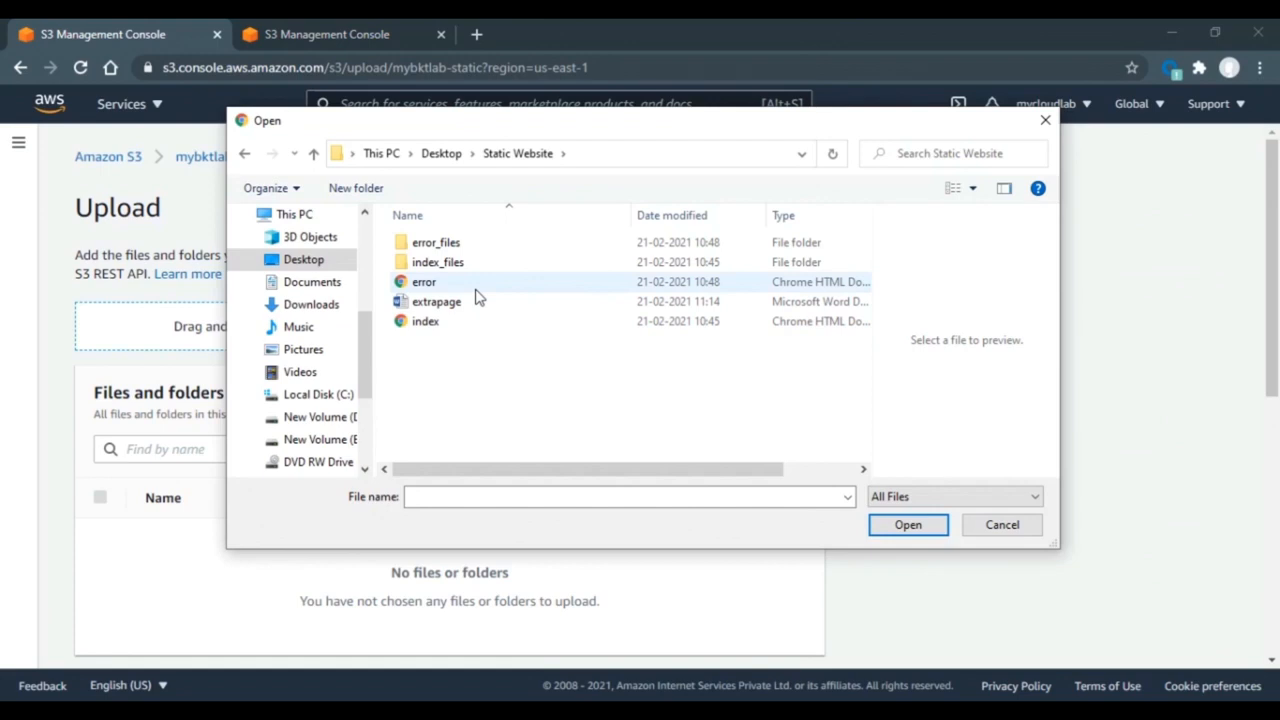
click(480, 326)
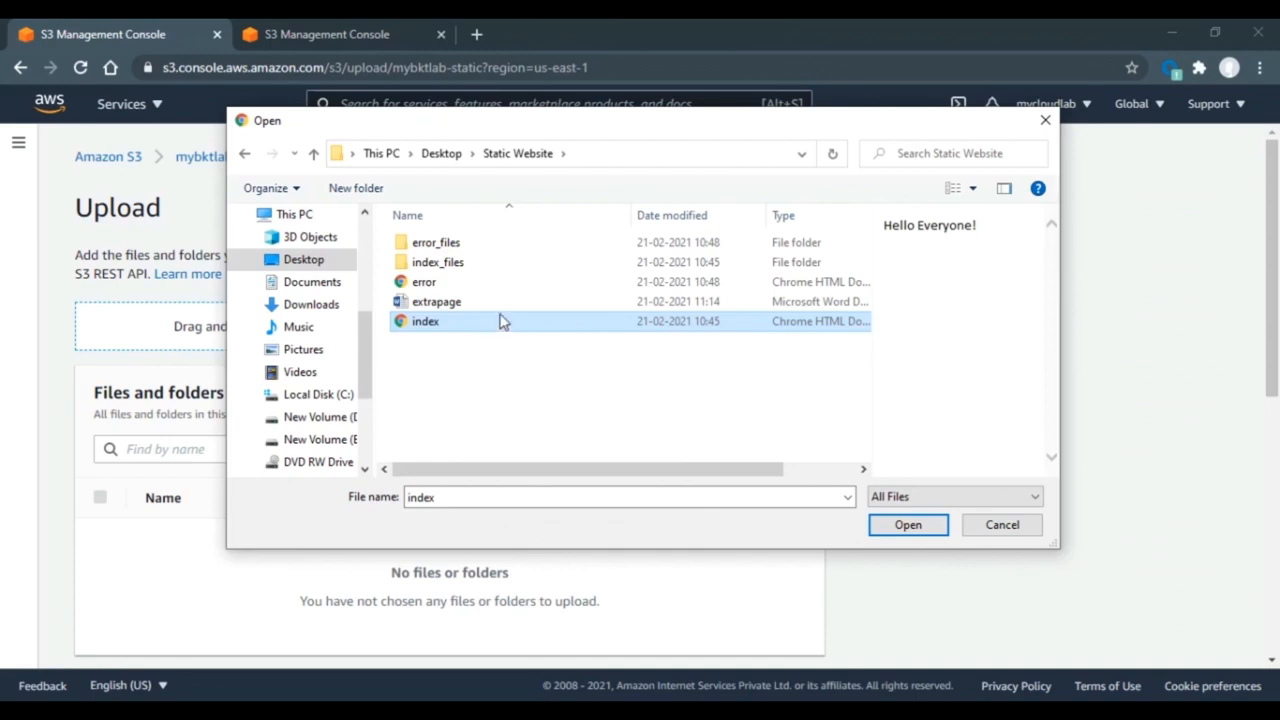
click(903, 530)
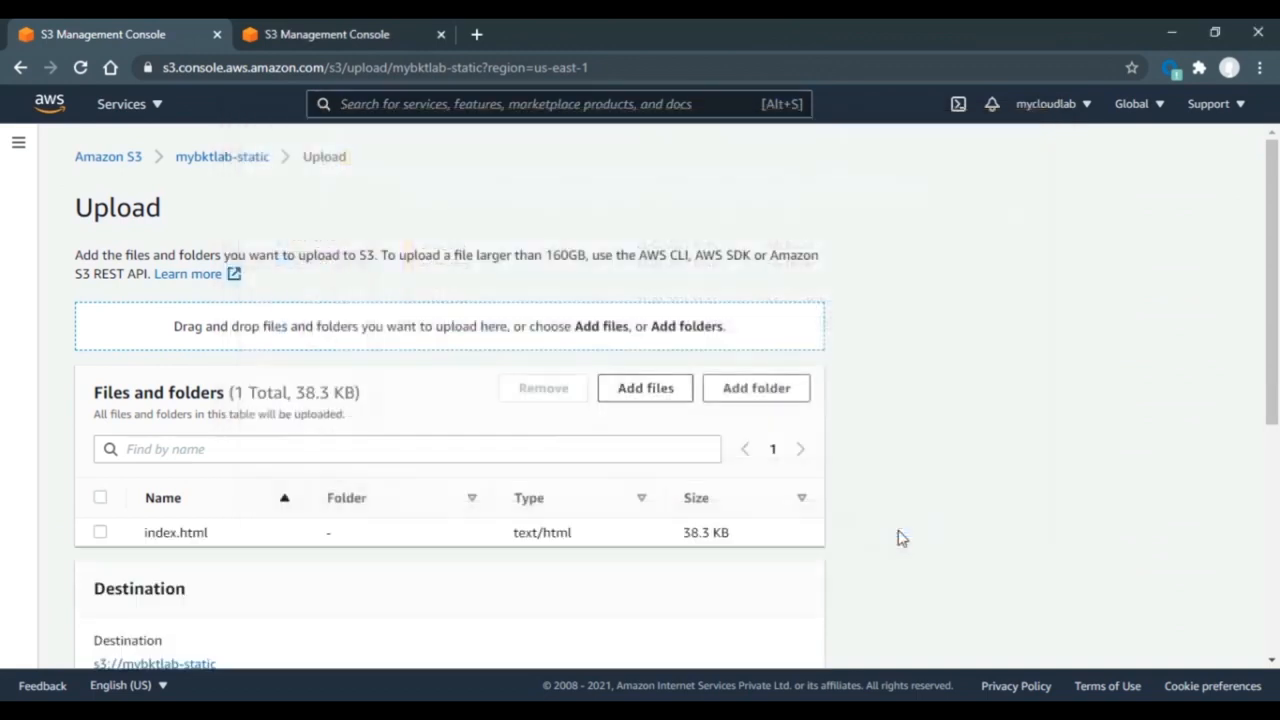
click(648, 392)
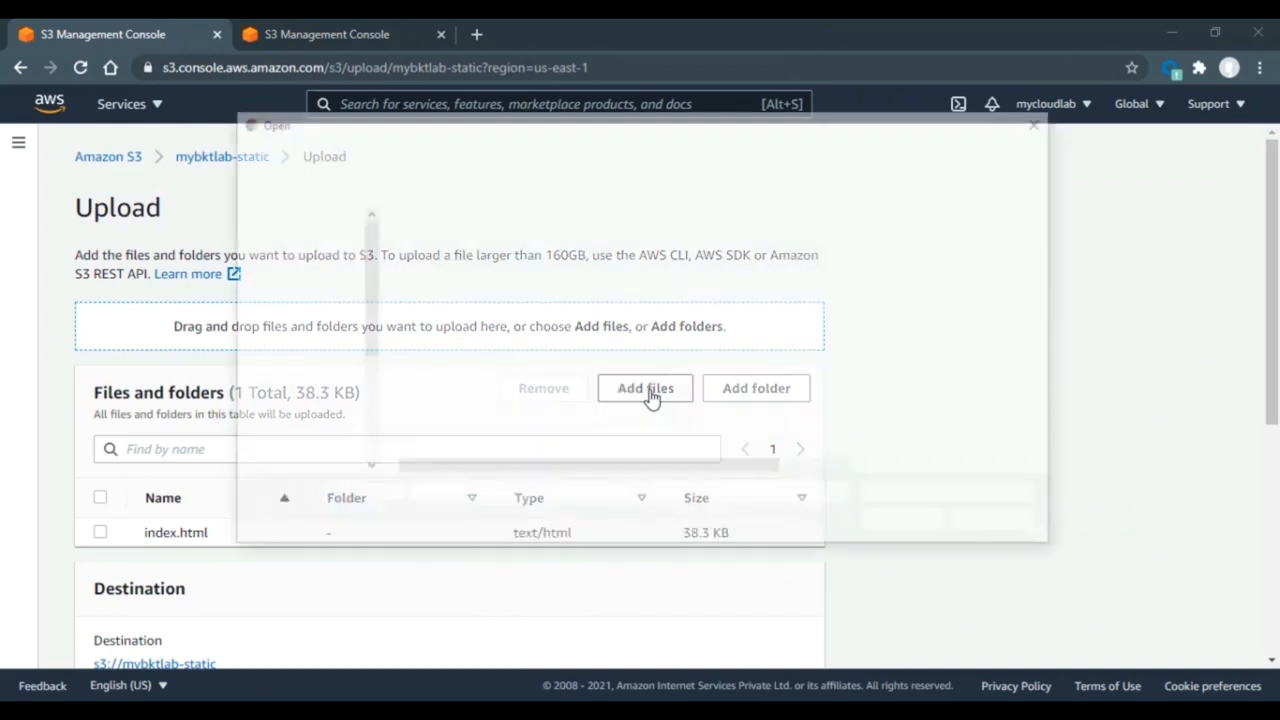
double_click(470, 285)
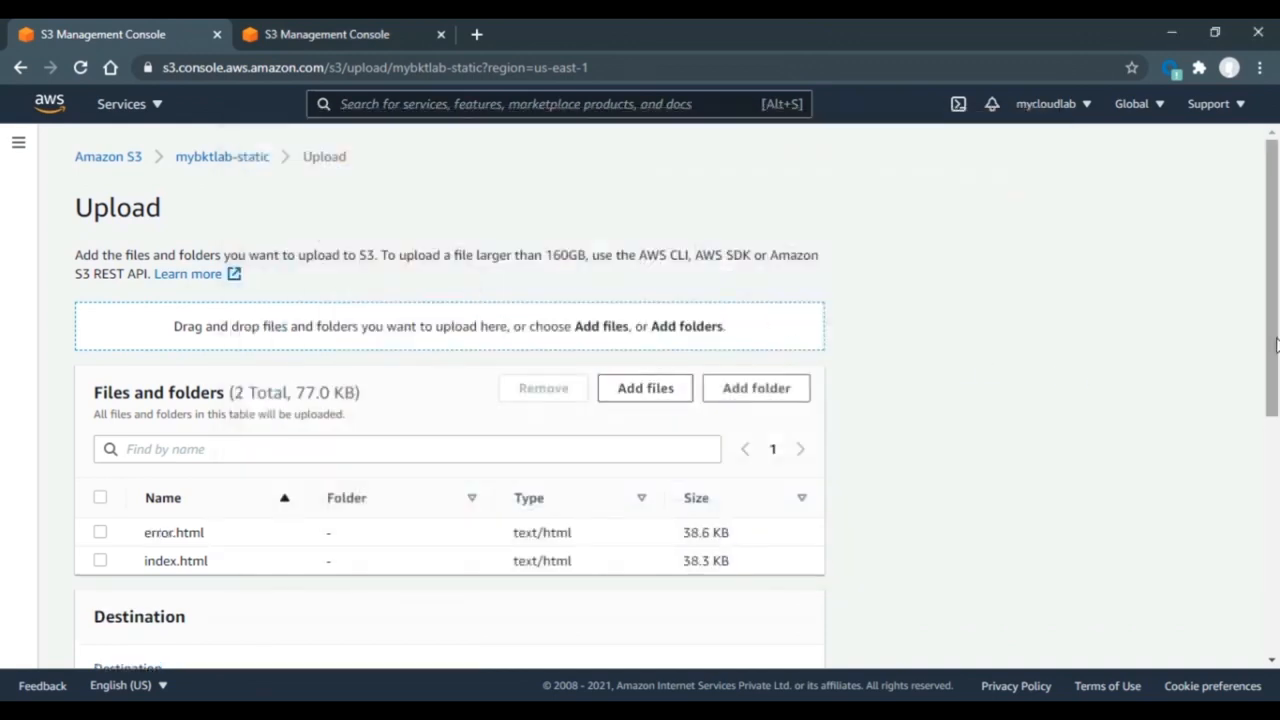
drag(1278, 345, 1273, 593)
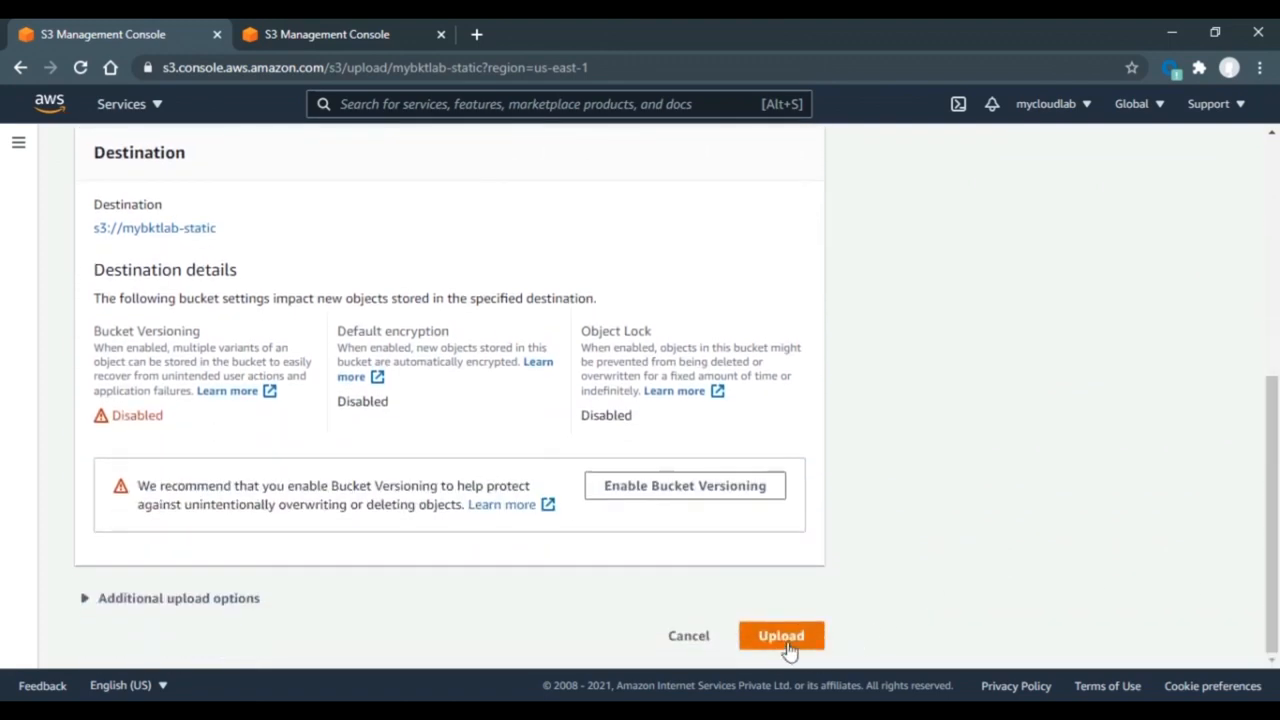
click(784, 640)
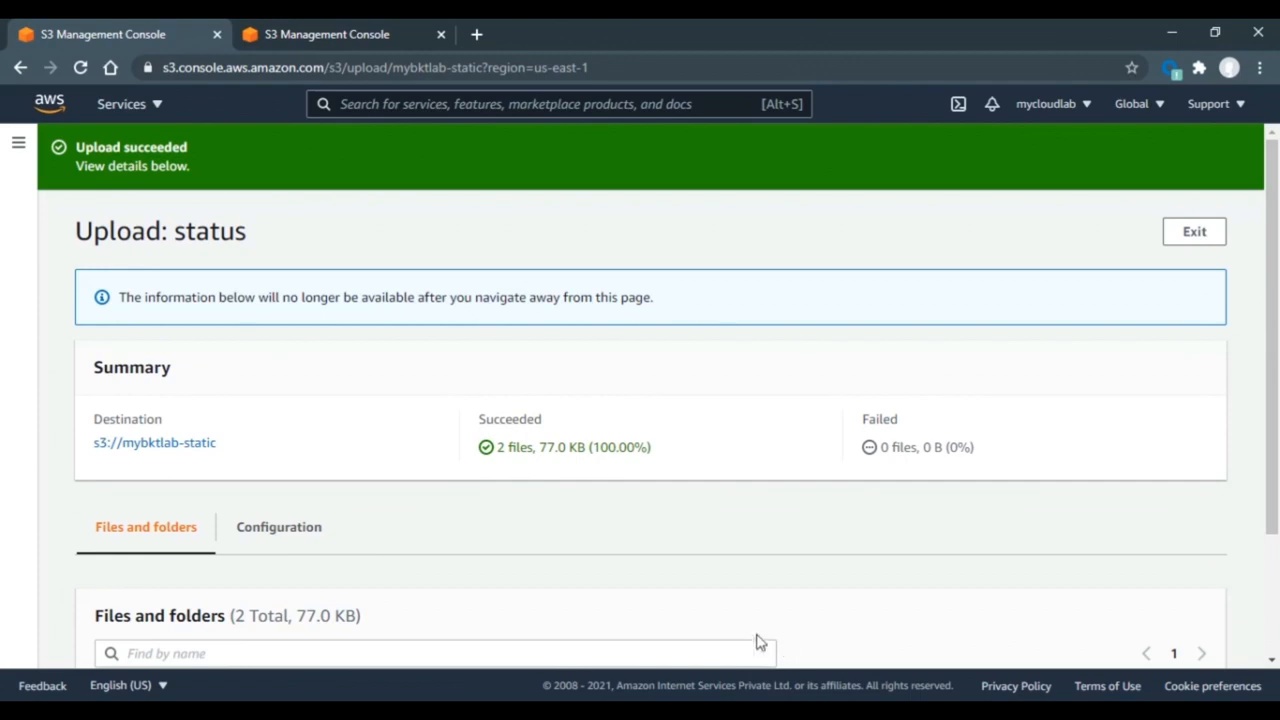
- Return to mybktlab-static Properties and bring up link options for the website endpoint URL
click(122, 445)
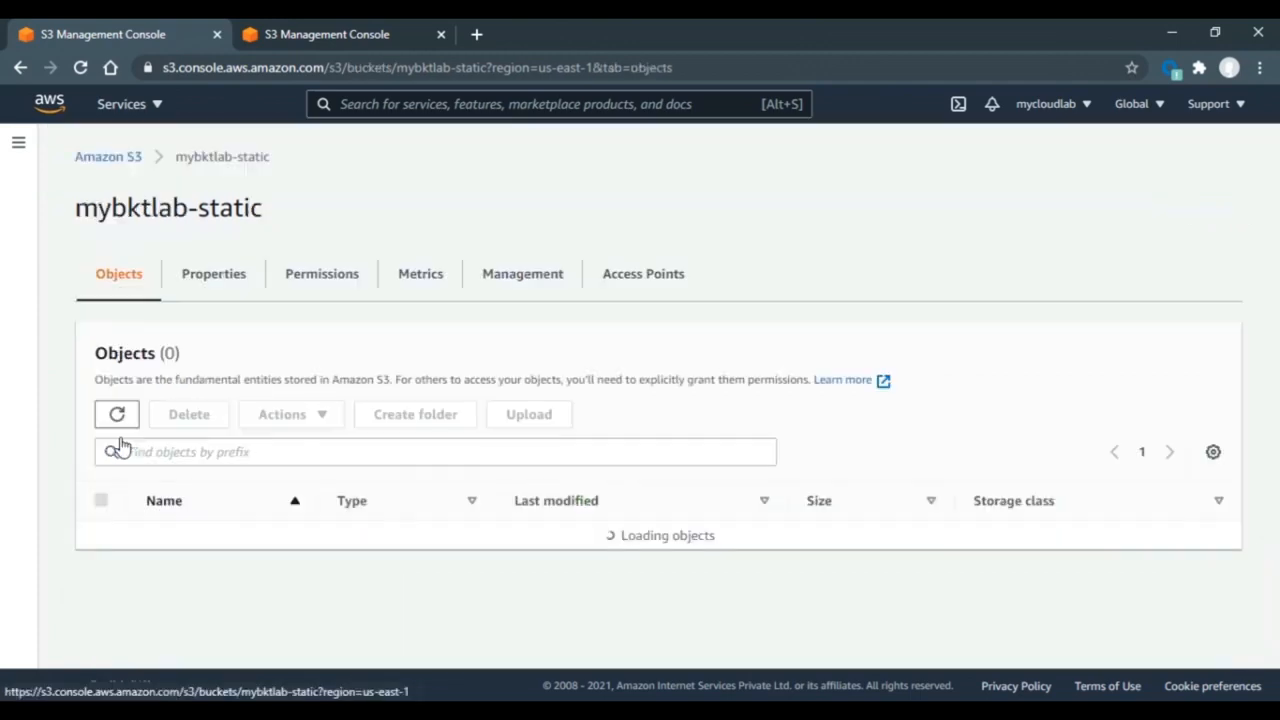
click(223, 285)
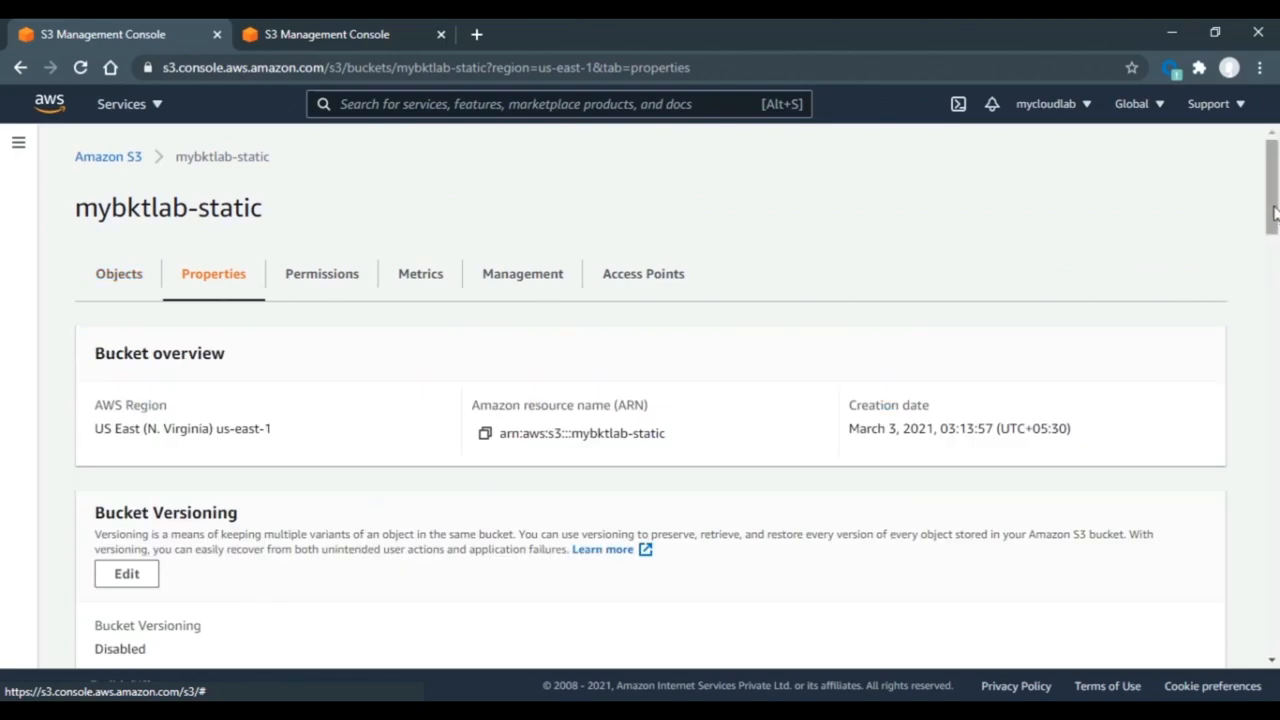
drag(1273, 208, 1272, 645)
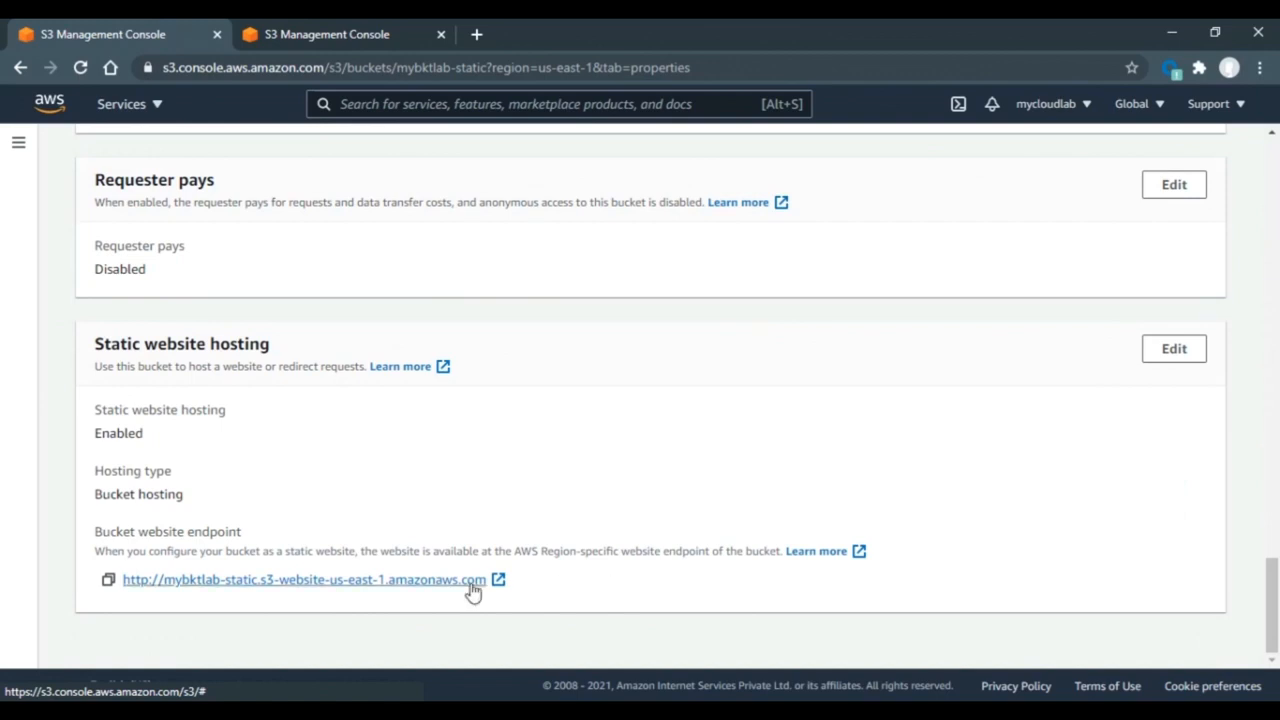
right_click(421, 590)
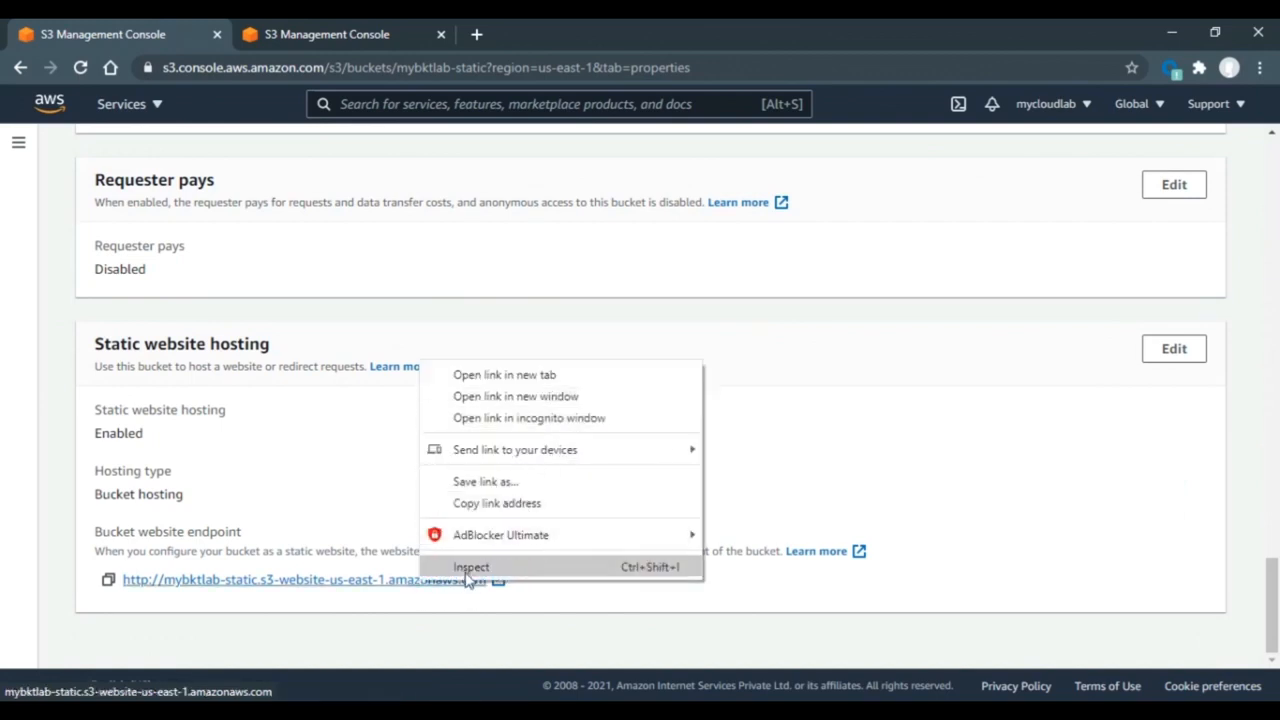
- Open the website endpoint in a new tab, see 403 Forbidden, and return to the bucket
click(596, 382)
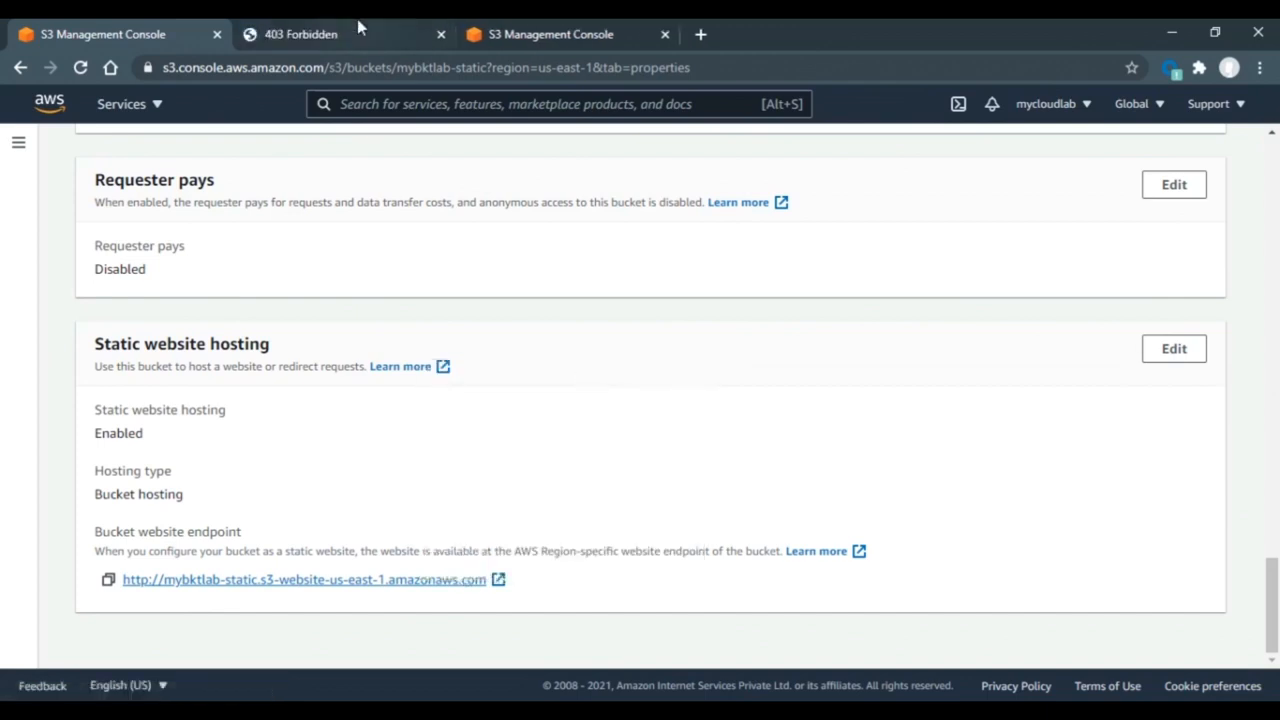
click(357, 30)
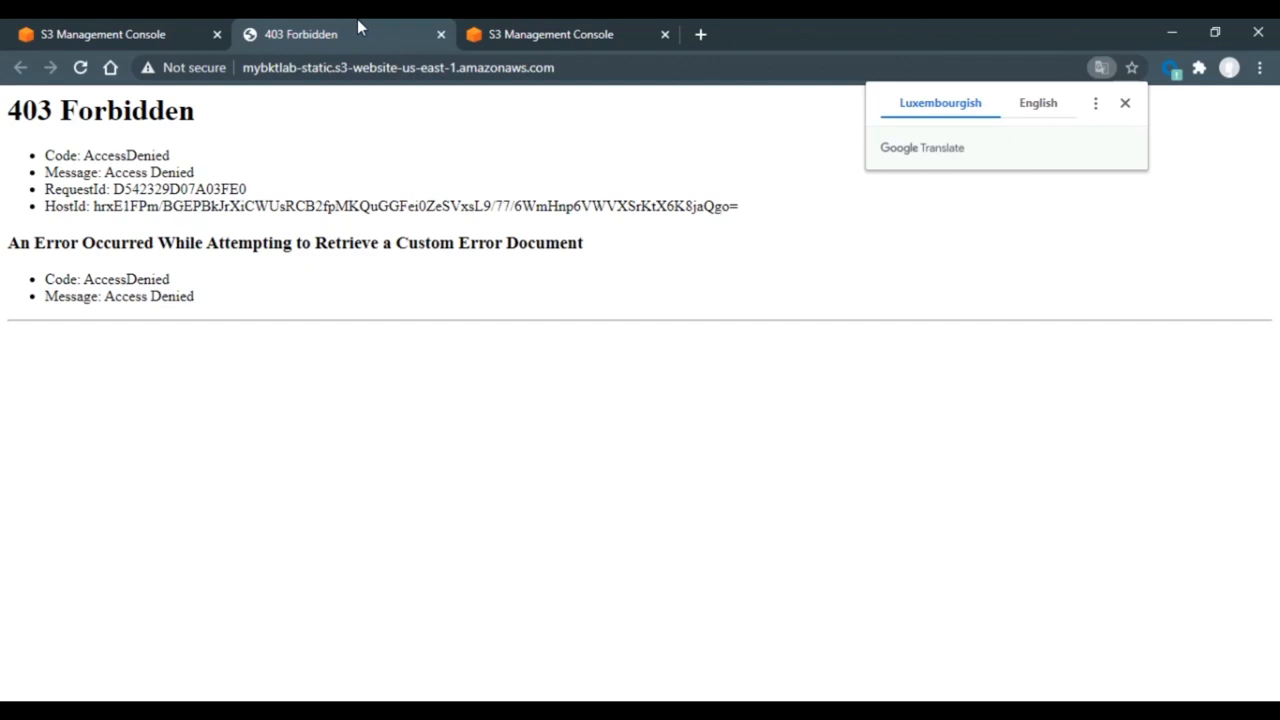
click(138, 30)
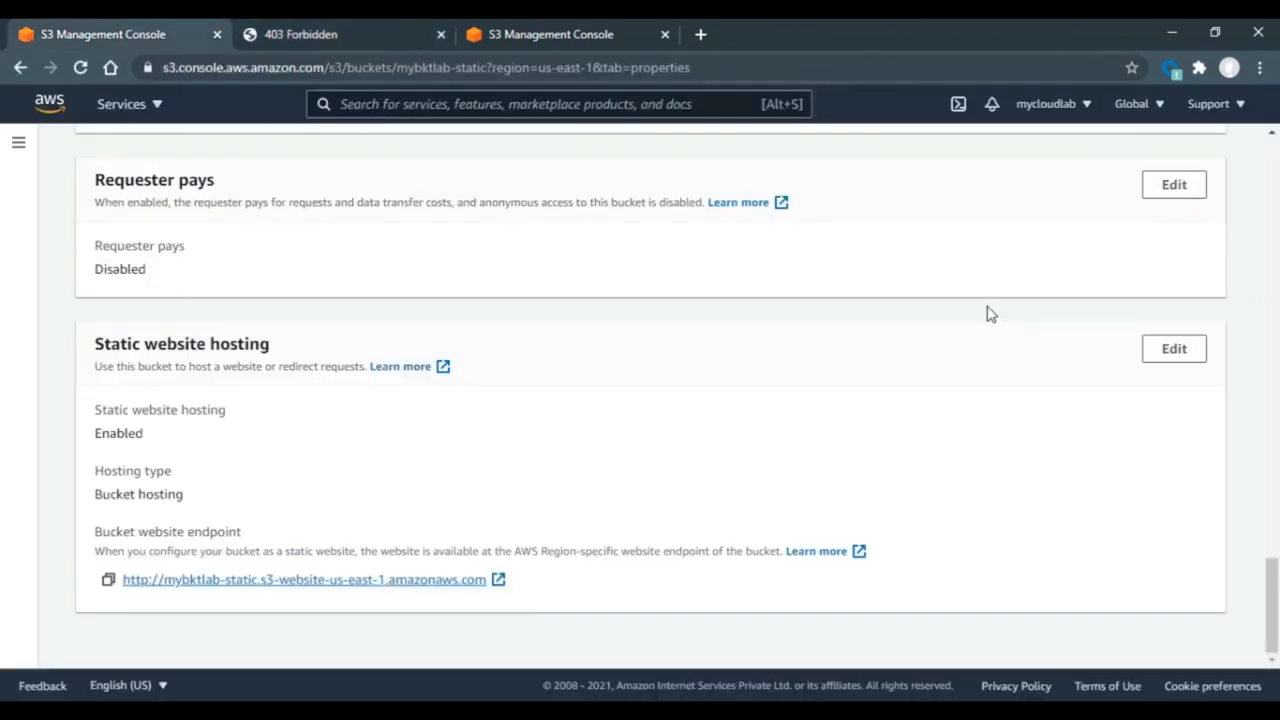
drag(1271, 600, 1277, 165)
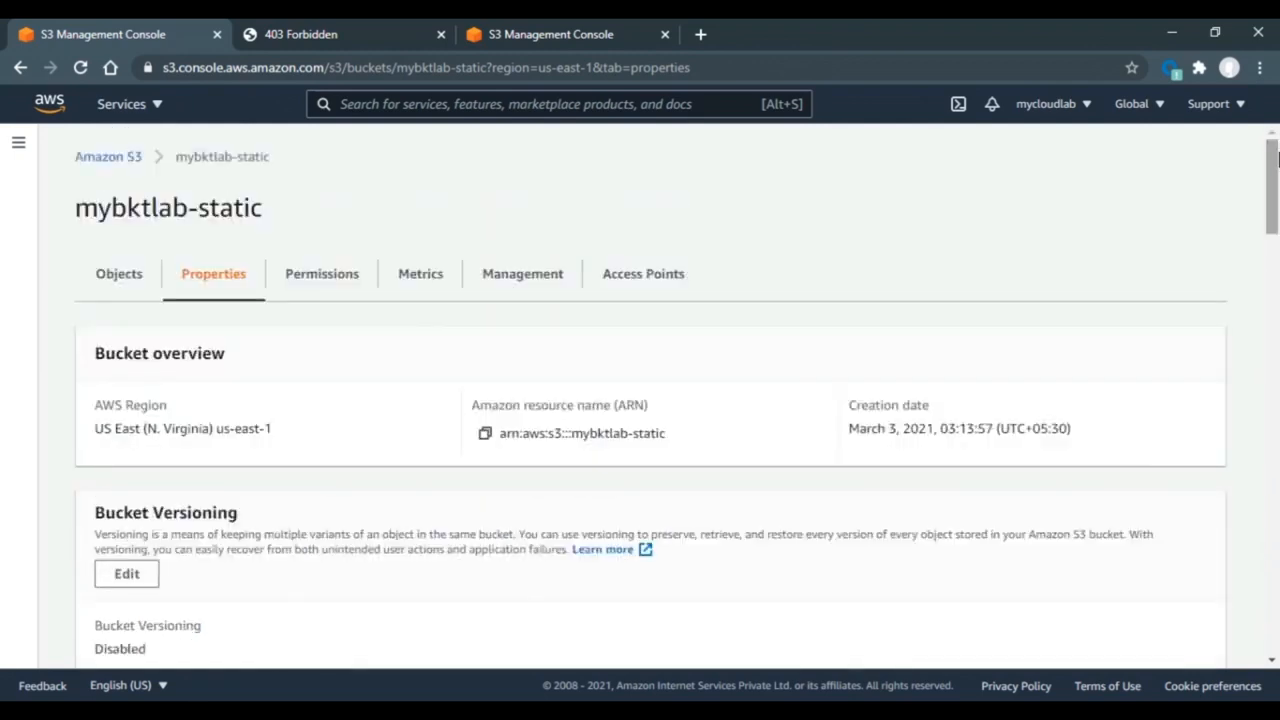
click(340, 286)
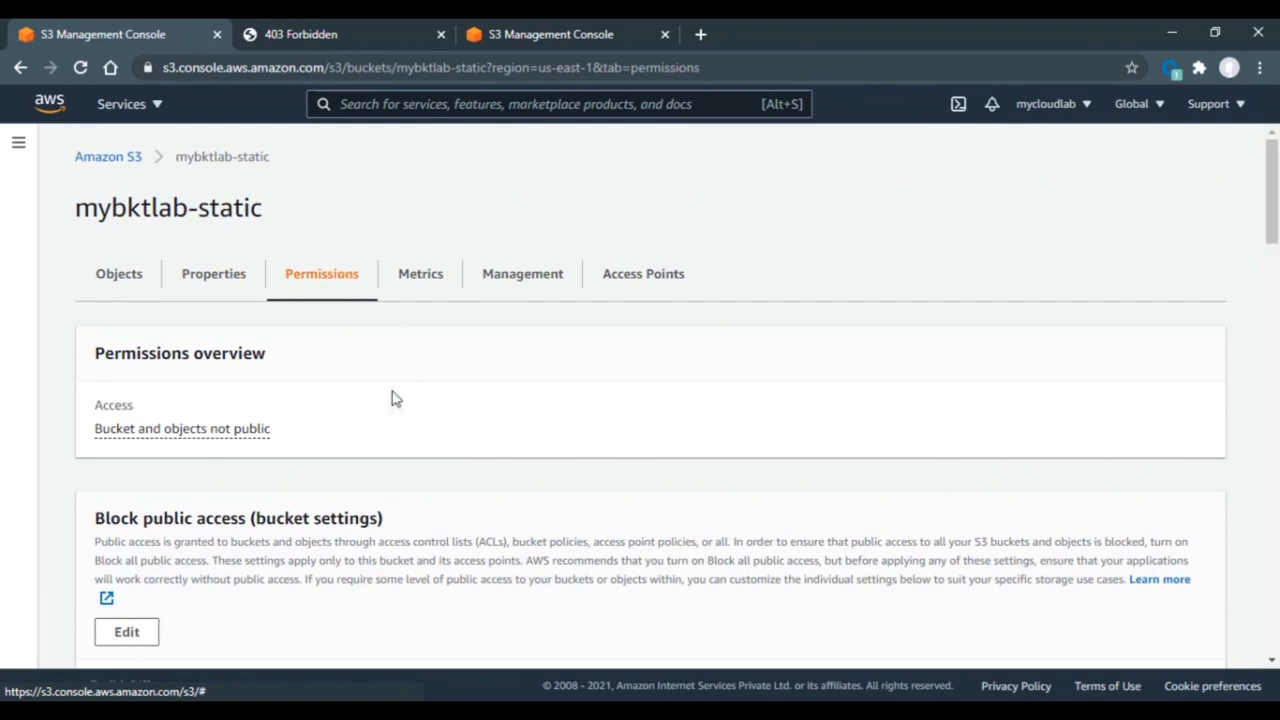
- Uncheck Block all public access for mybktlab-static, save, and confirm with 'confirm'
drag(1277, 190, 1275, 220)
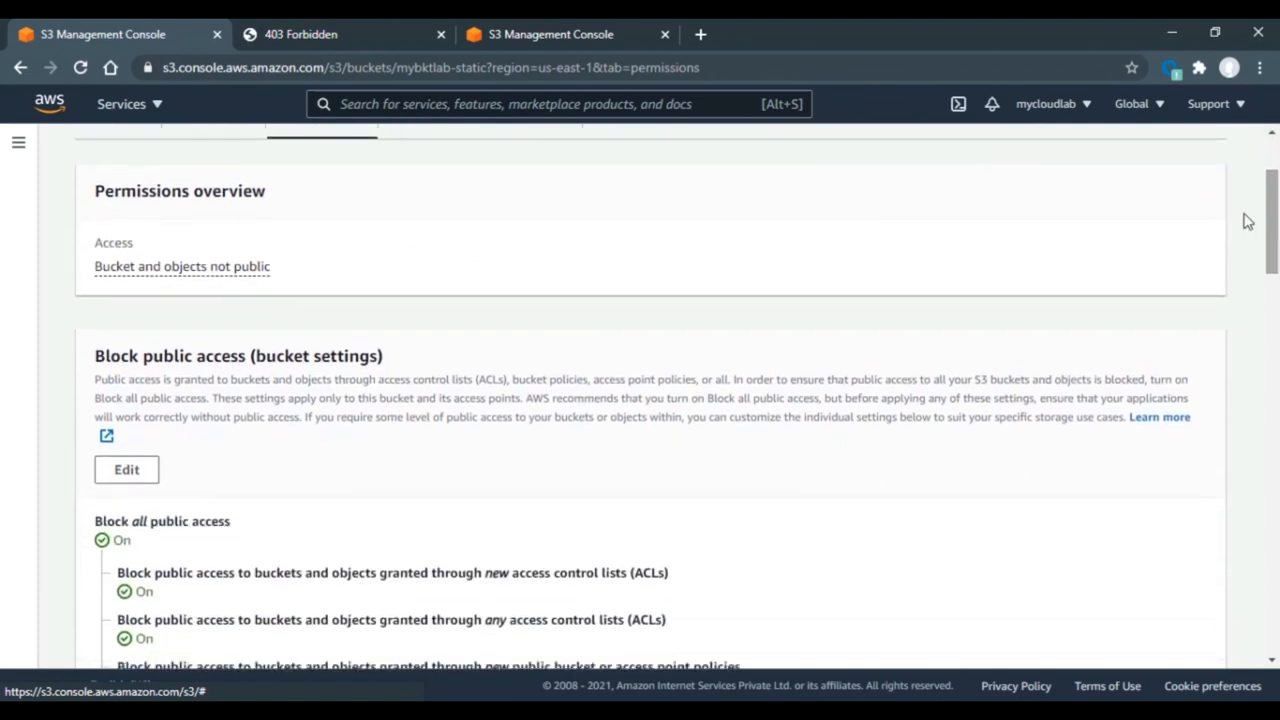
click(136, 477)
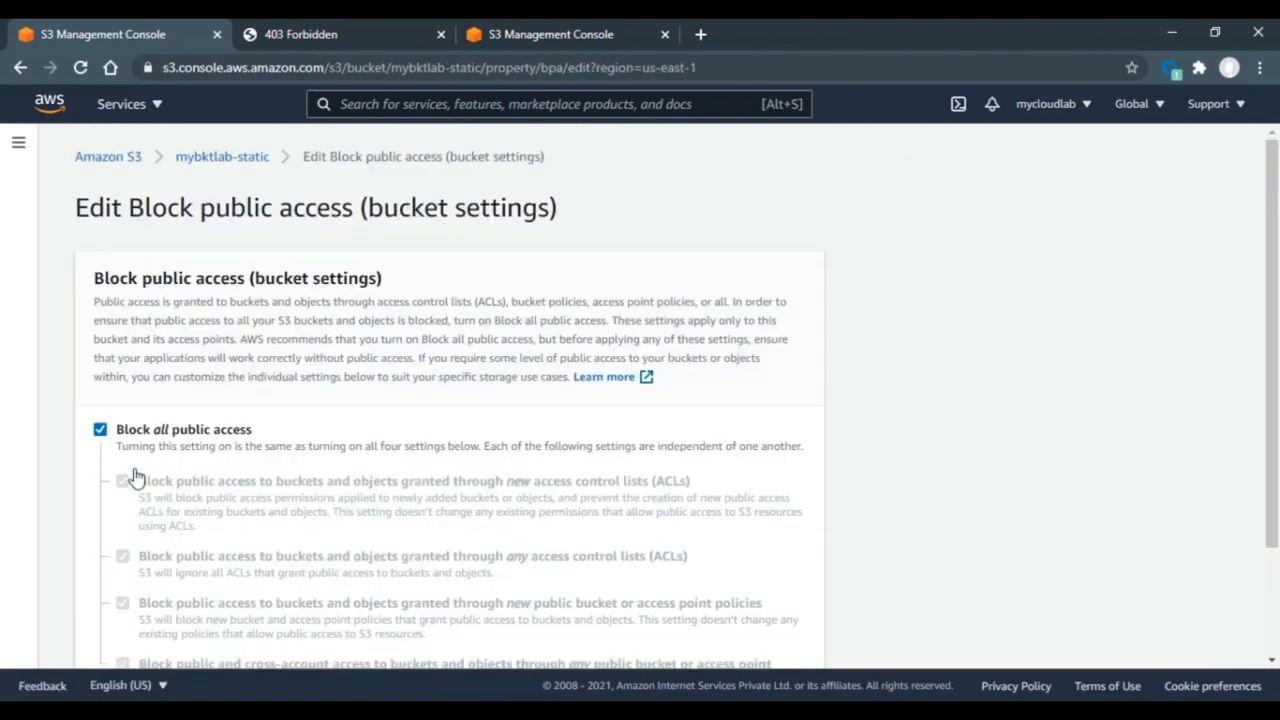
click(100, 429)
drag(1272, 378, 1275, 498)
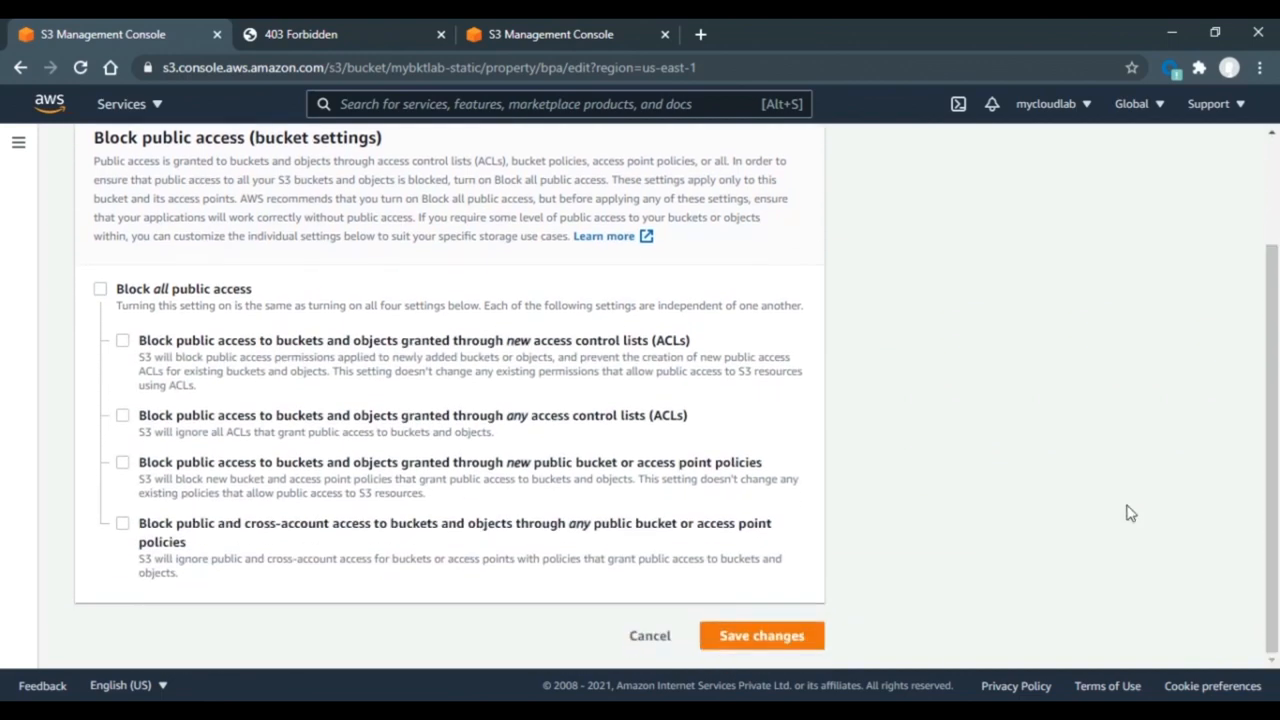
click(749, 644)
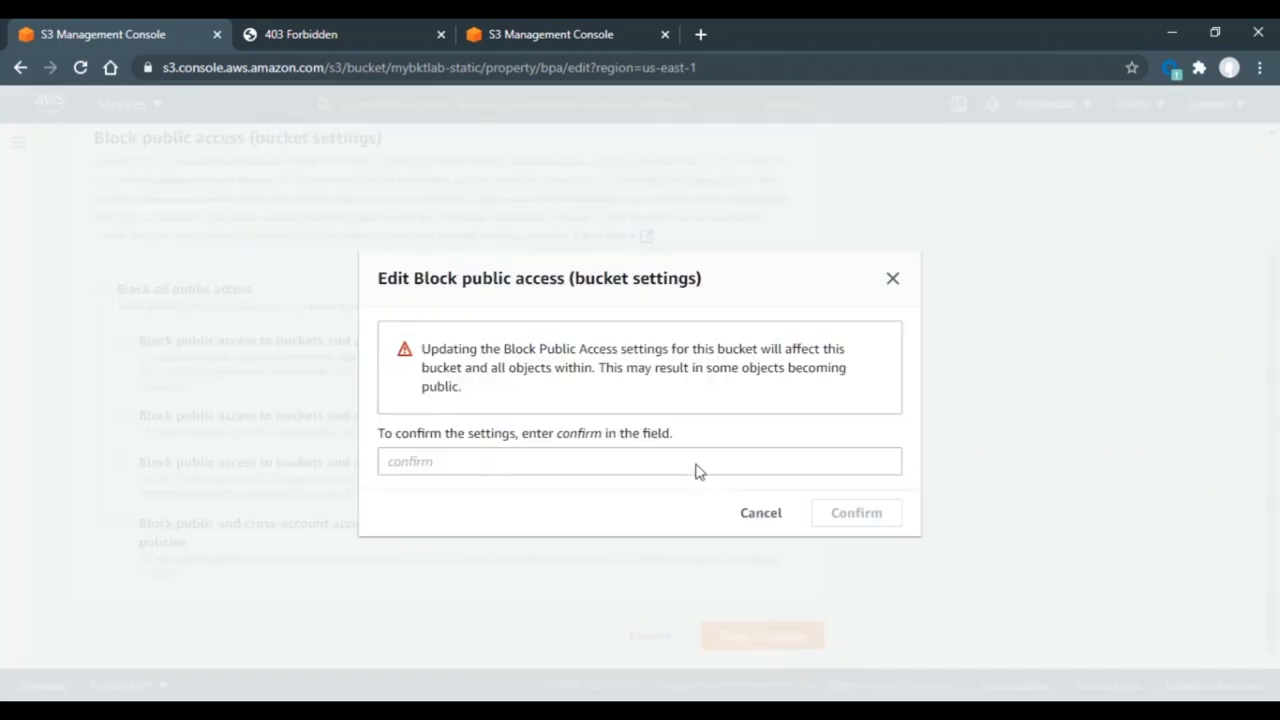
click(648, 455)
text(confi)
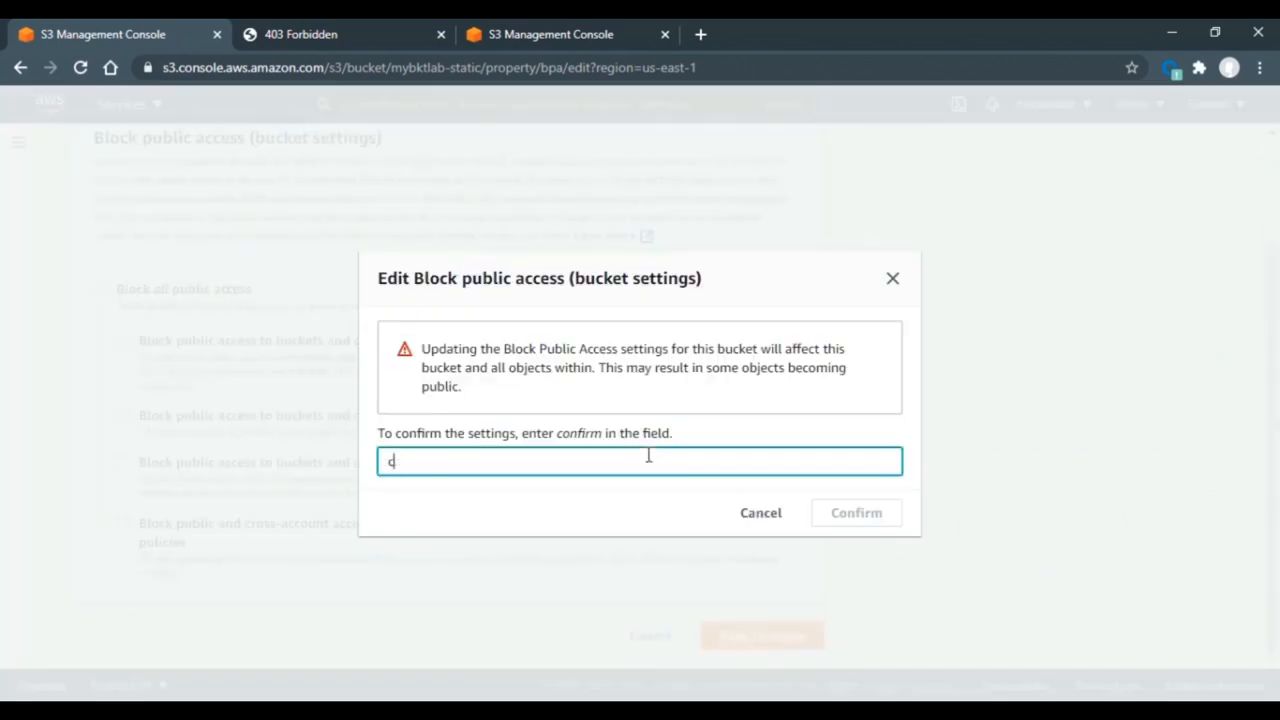
text(rm)
click(877, 522)
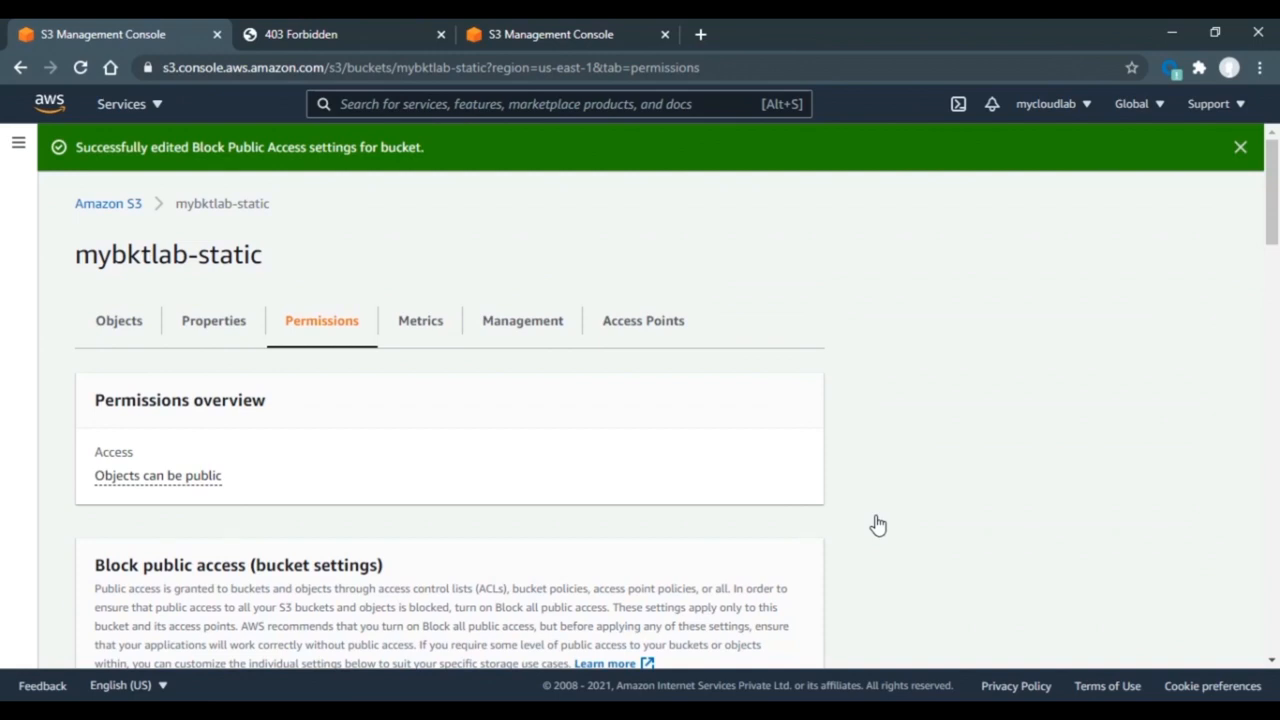
- Edit the empty bucket policy and launch the AWS Policy Generator in a new tab
drag(1272, 213, 1273, 360)
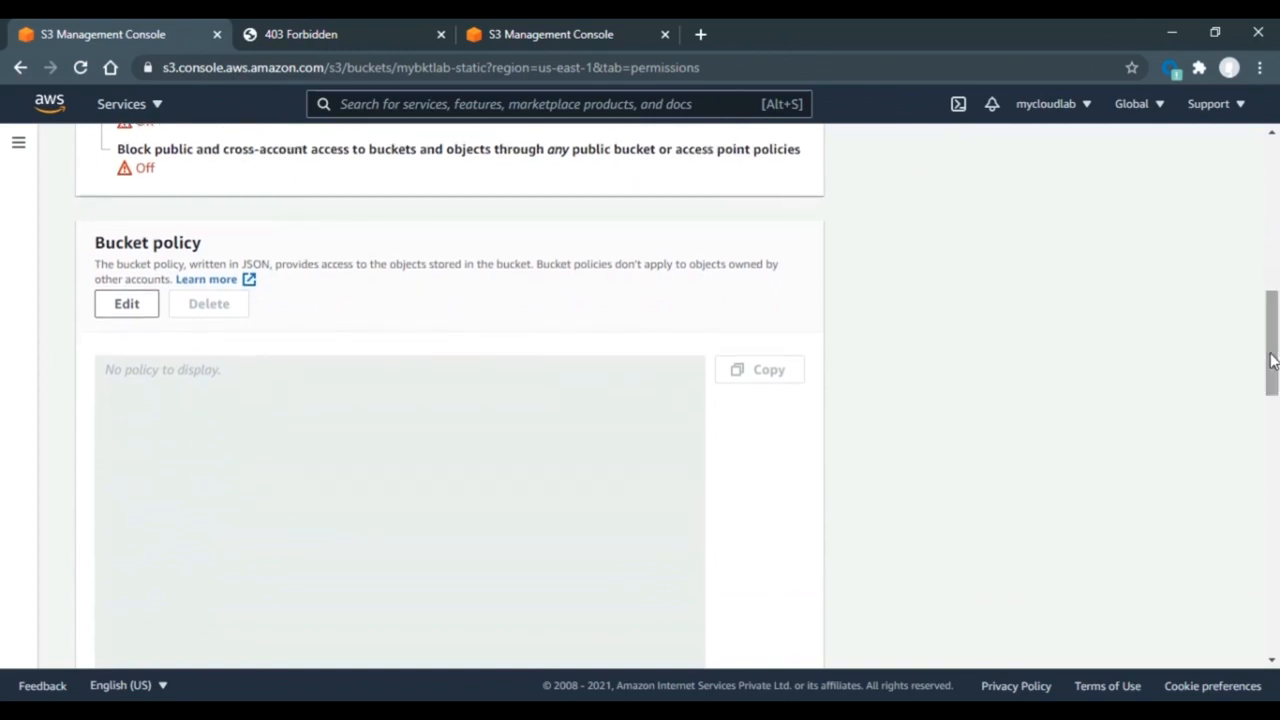
click(125, 305)
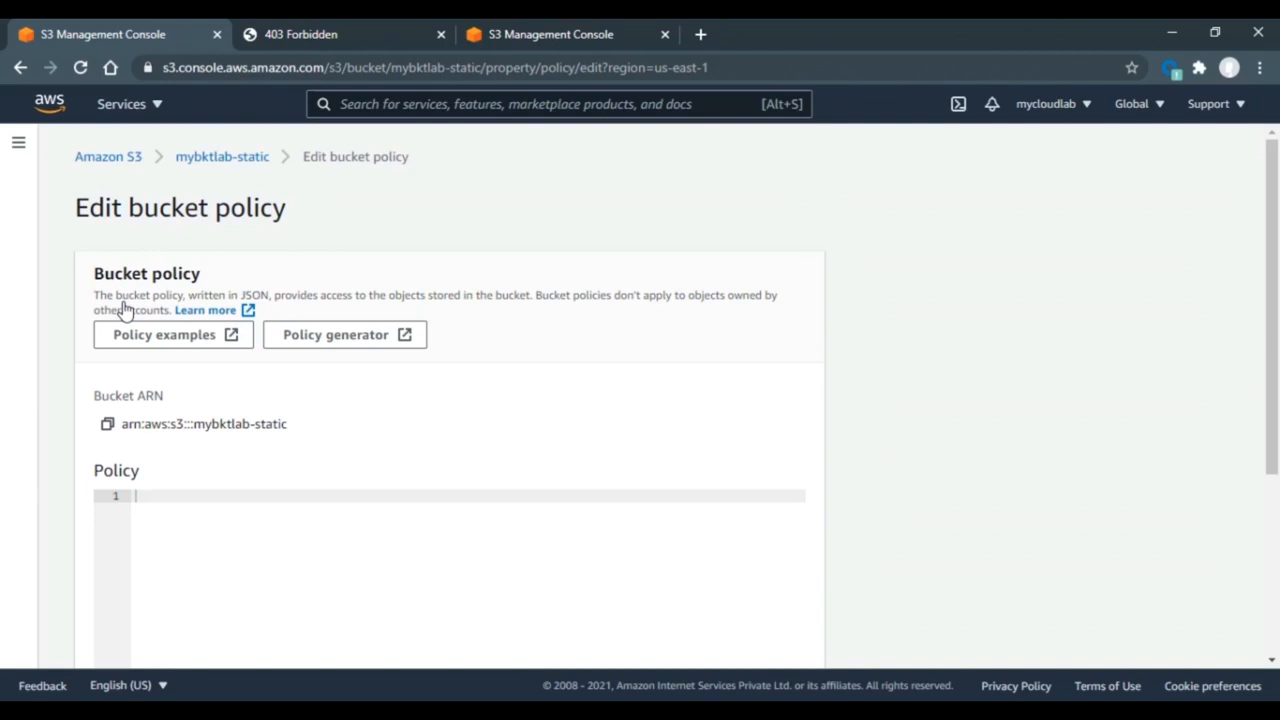
click(379, 341)
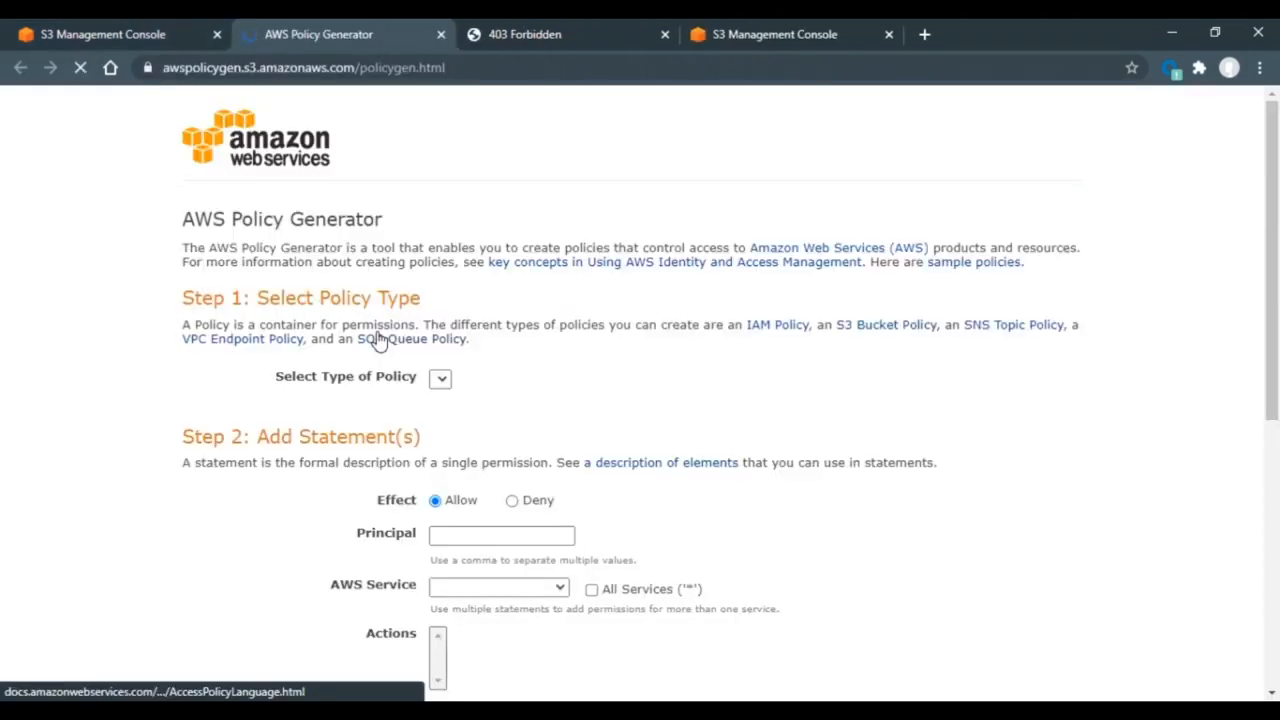
- Choose S3 Bucket Policy as the policy type with Principal set to *
drag(1276, 265, 1277, 348)
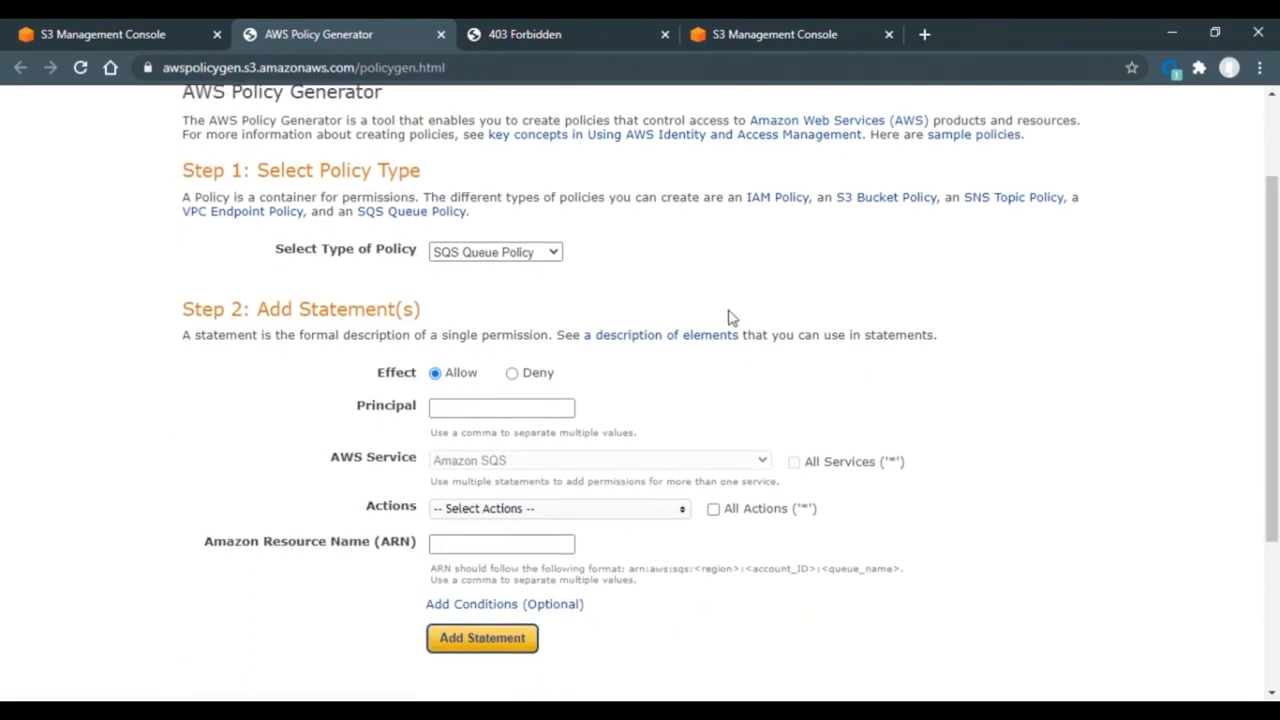
click(542, 252)
click(480, 286)
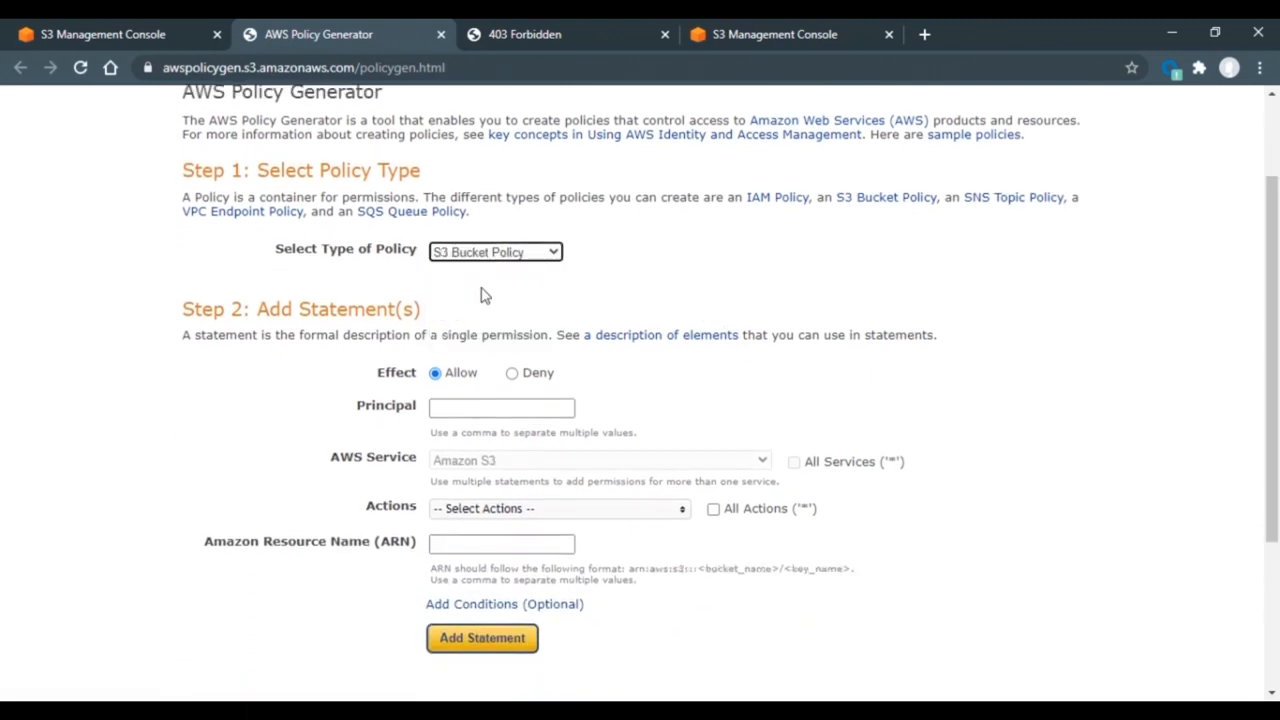
click(454, 408)
click(454, 408)
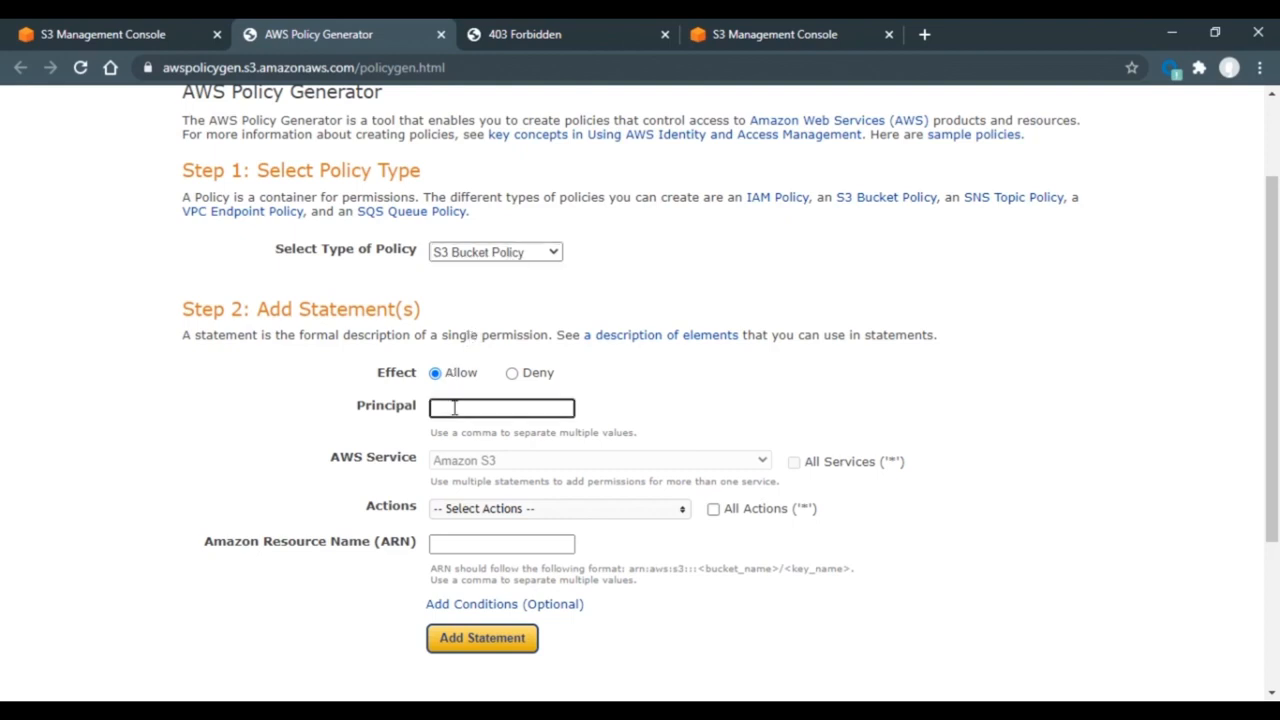
text(*)
key(Return)
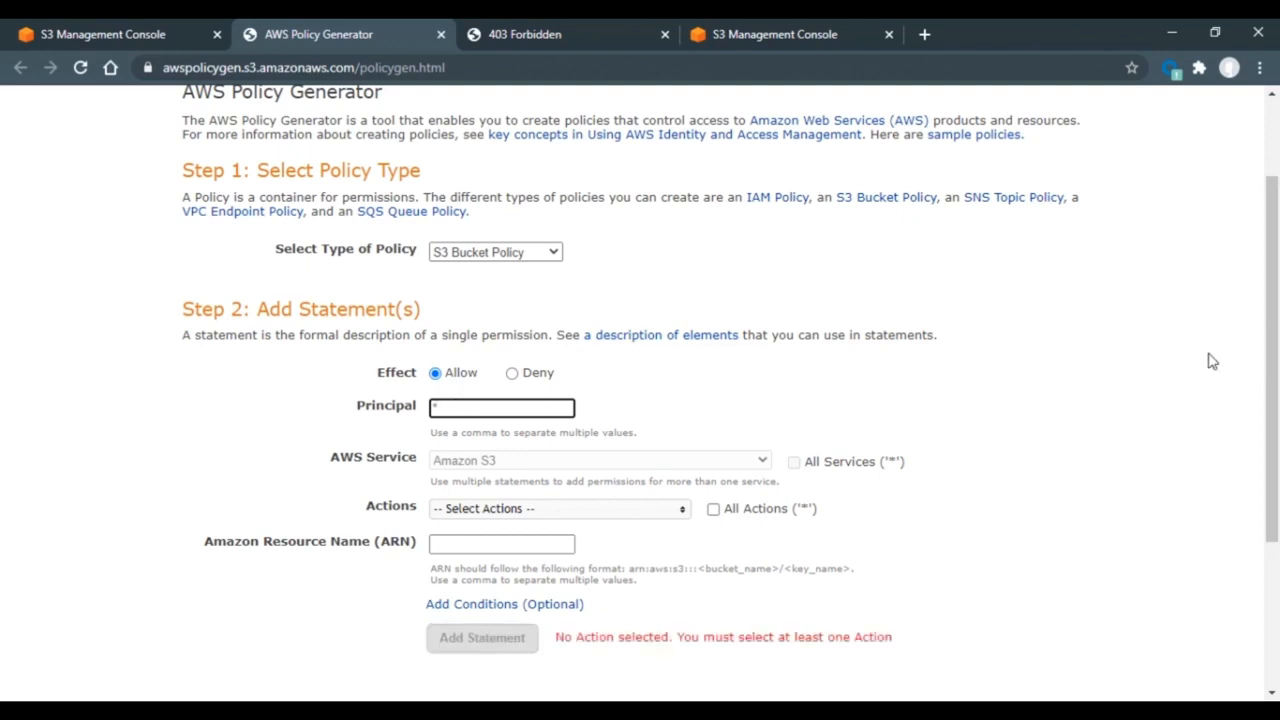
- Select GetObject as the statement's allowed action
scroll(812, 400, down, 2)
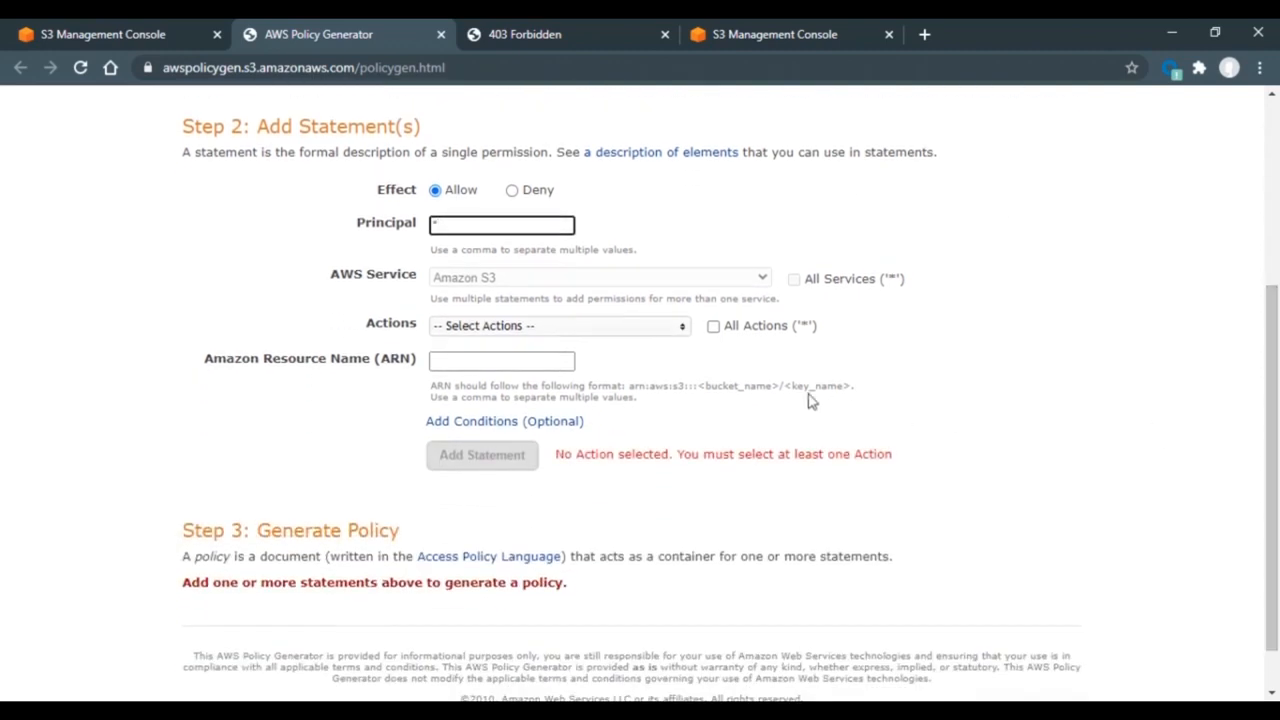
click(668, 337)
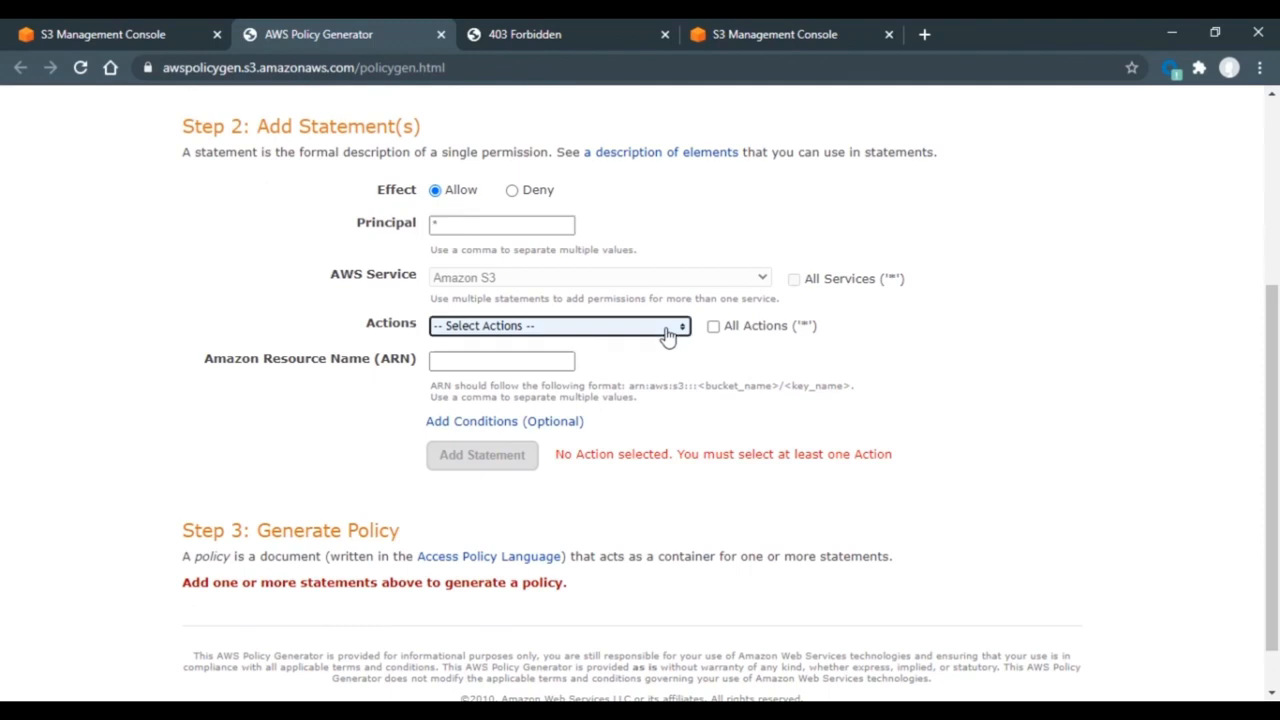
drag(679, 369, 680, 417)
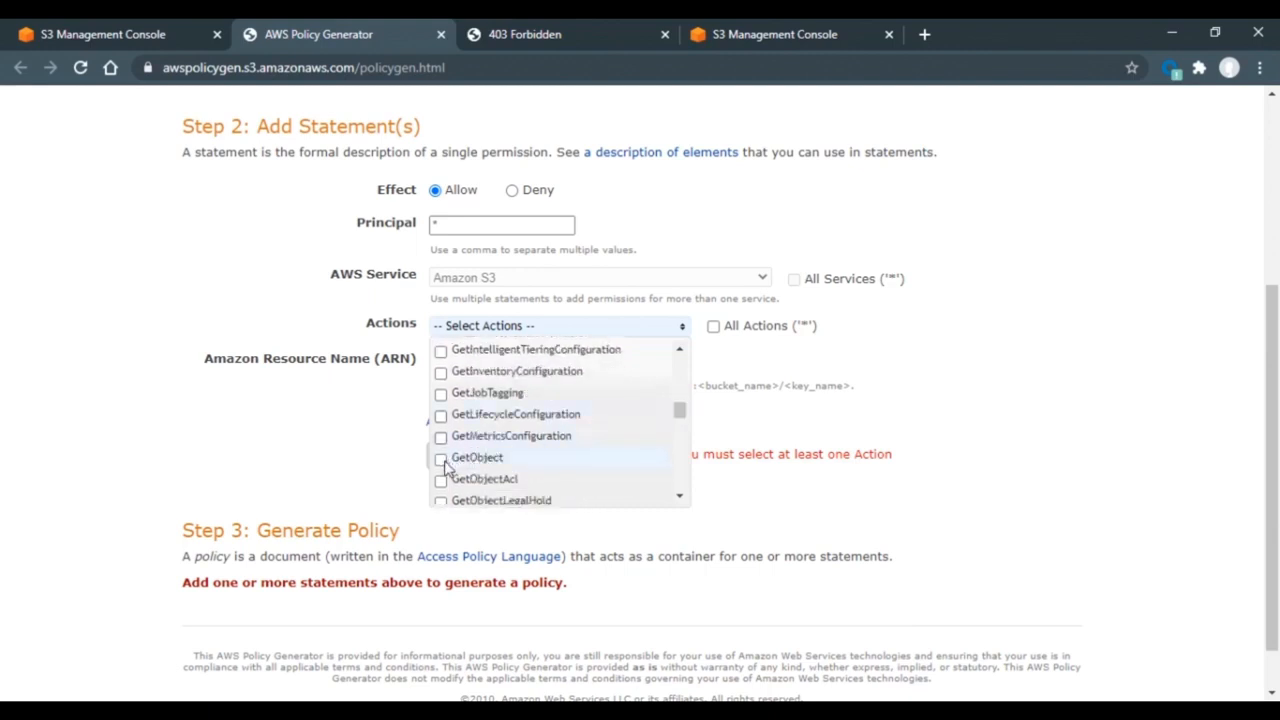
click(441, 458)
click(295, 426)
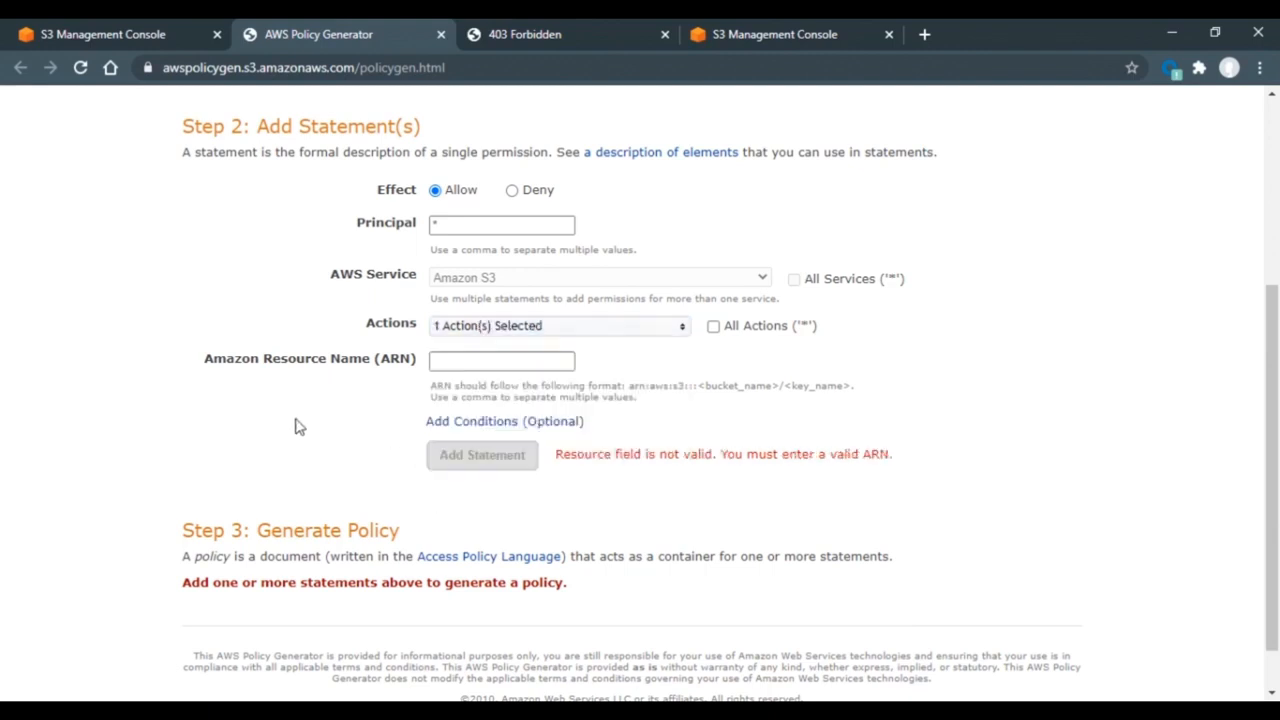
click(432, 361)
- Enter the ARN as the copied bucket ARN plus /*: arn:aws:s3:::mybktlab-static/*
click(143, 33)
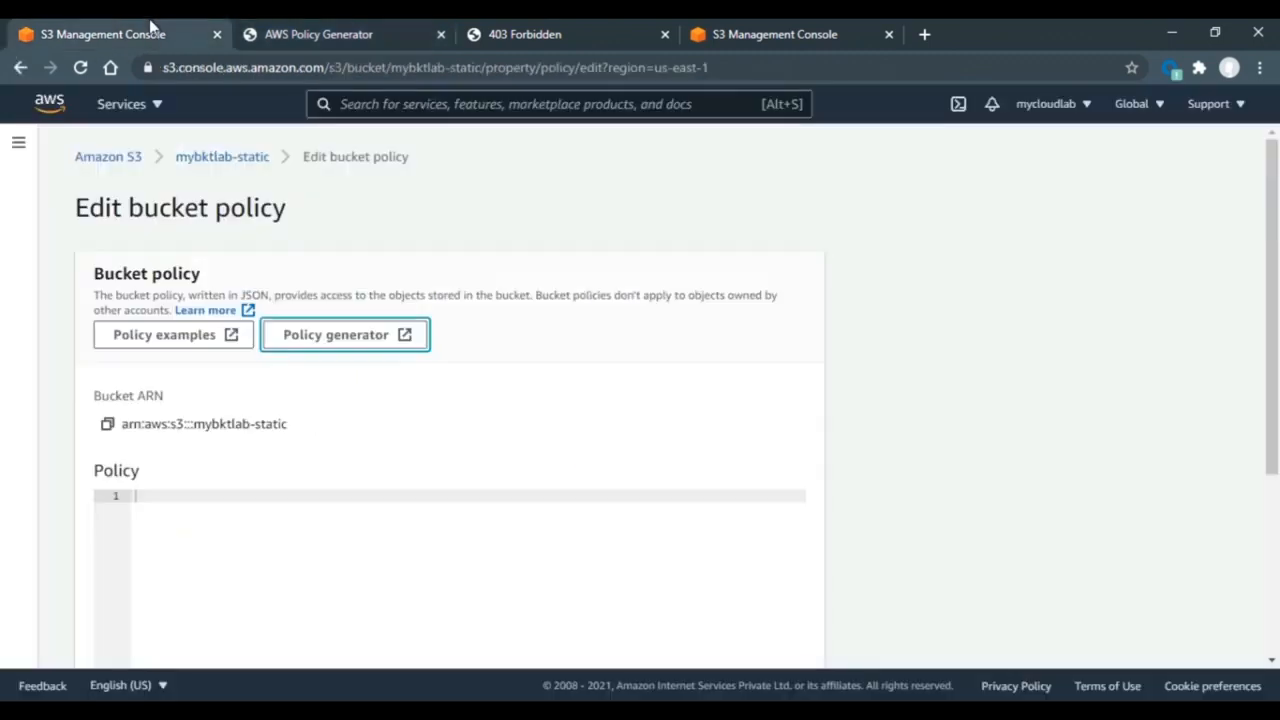
click(107, 424)
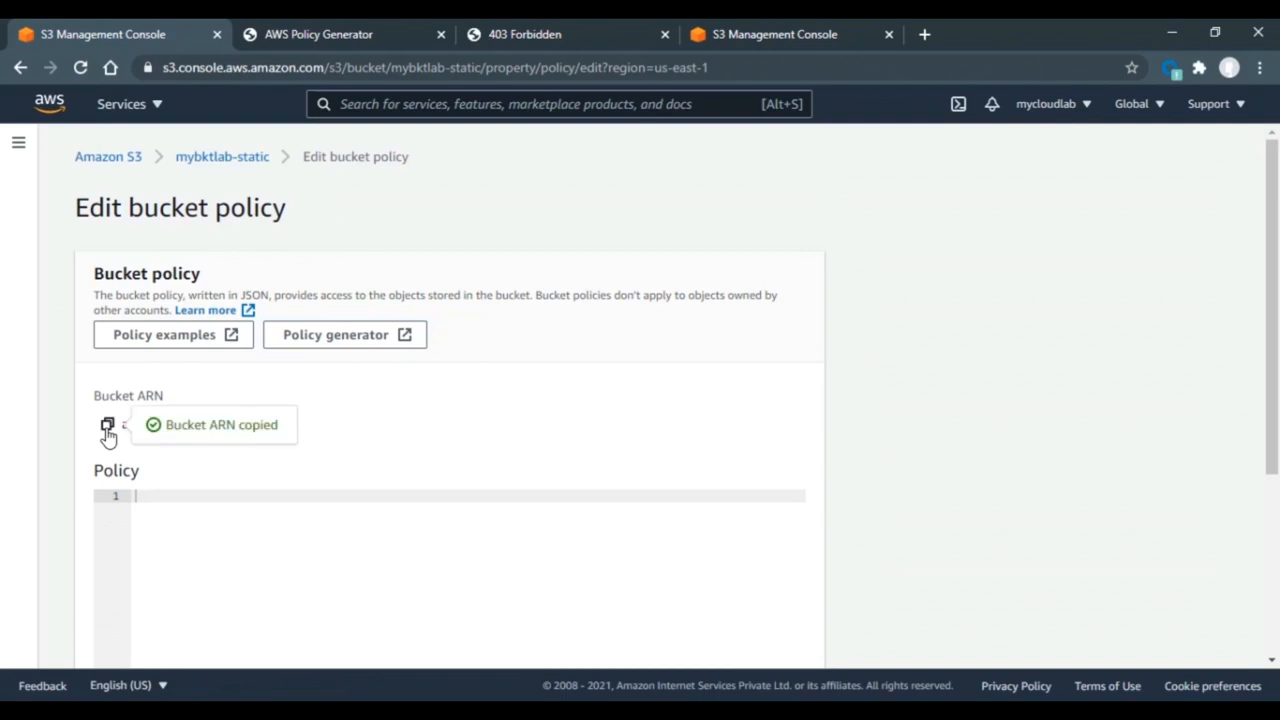
click(433, 27)
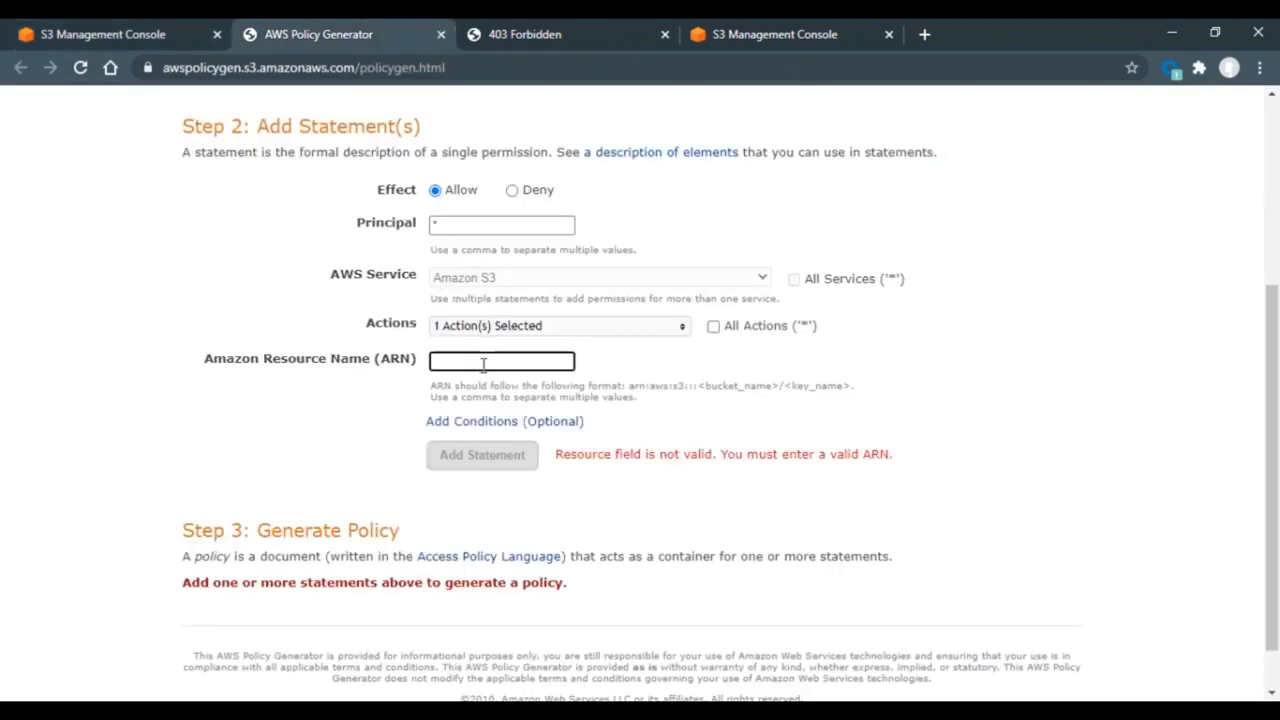
key(ctrl+v)
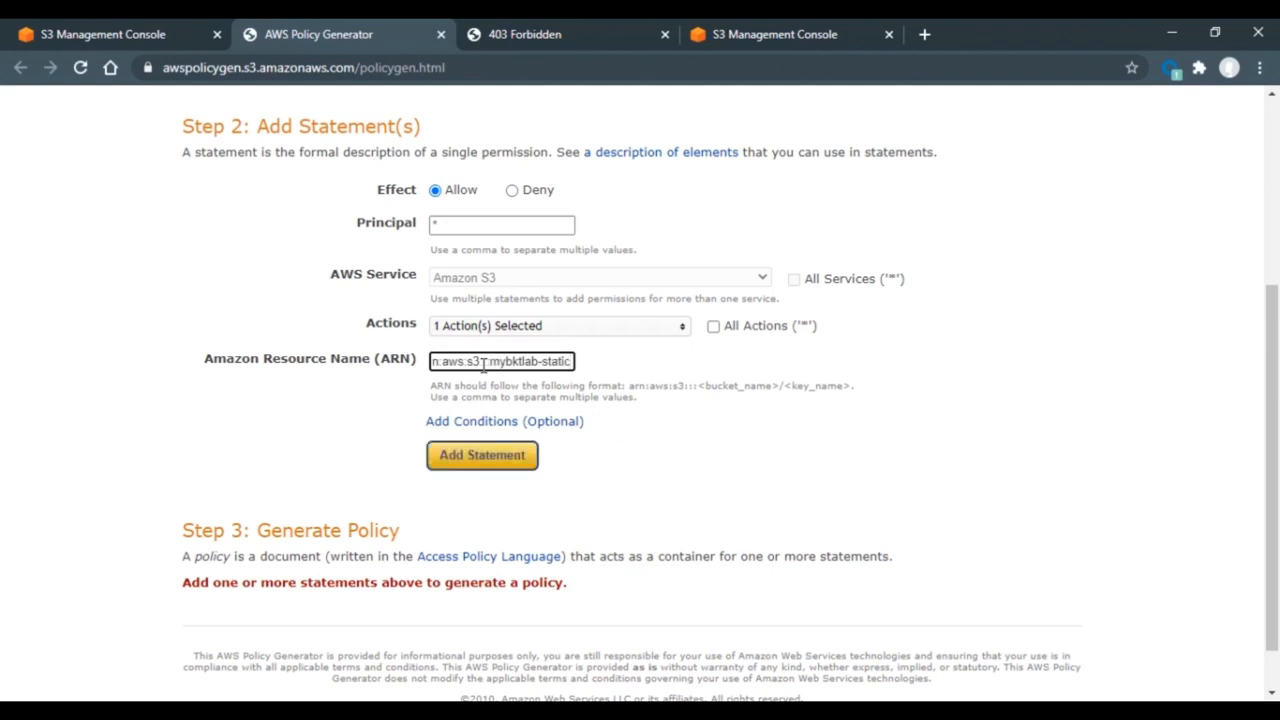
text(/)
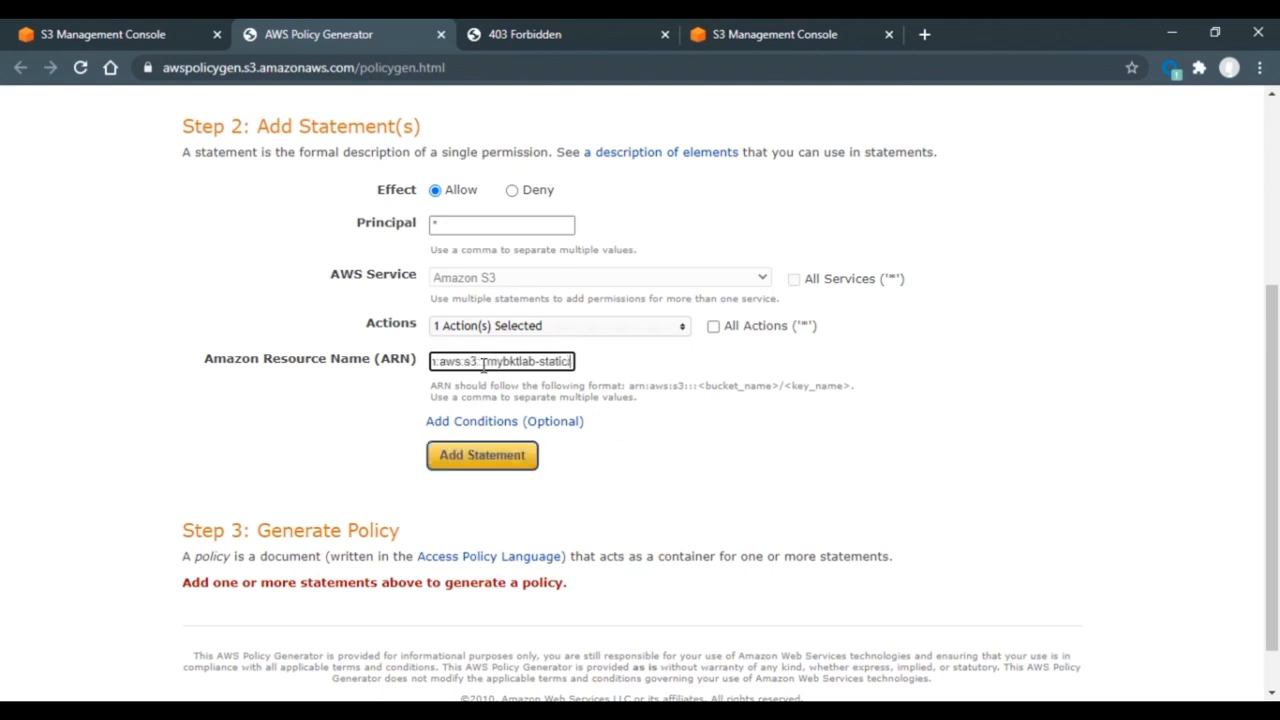
text(*)
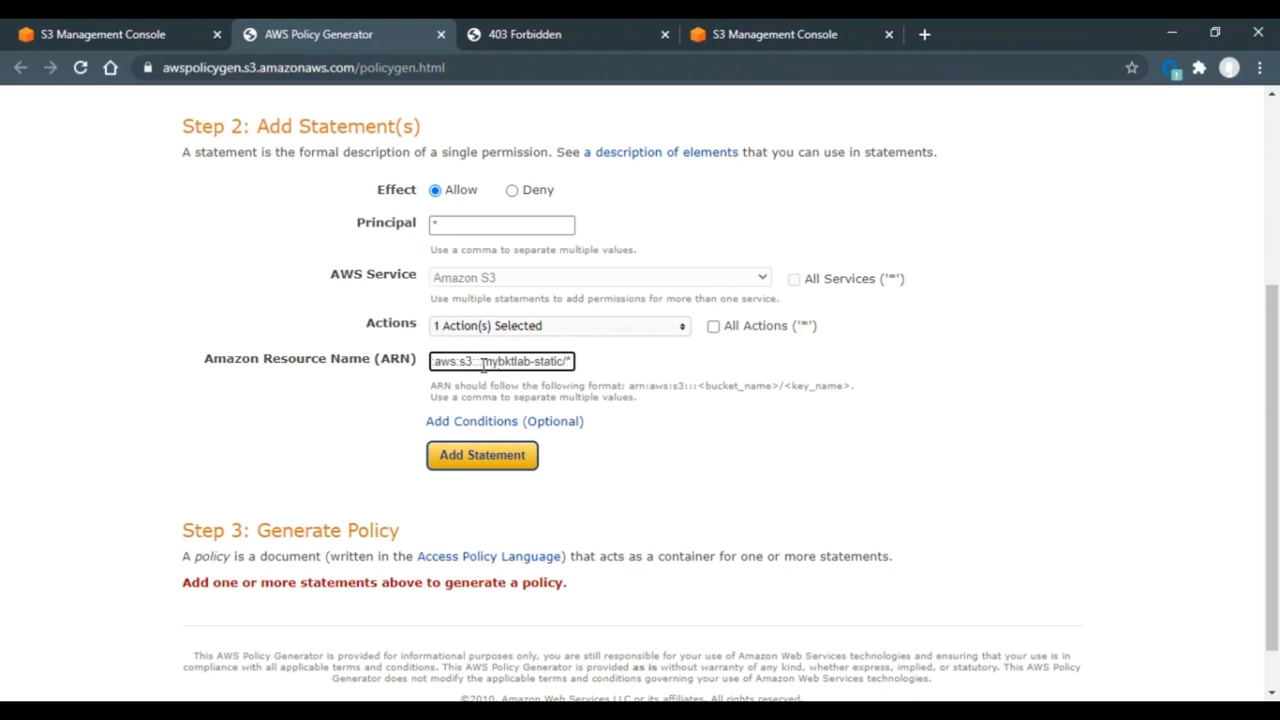
- Add the statement, generate the policy JSON, and copy it for the bucket policy
click(482, 455)
scroll(497, 474, down, 3)
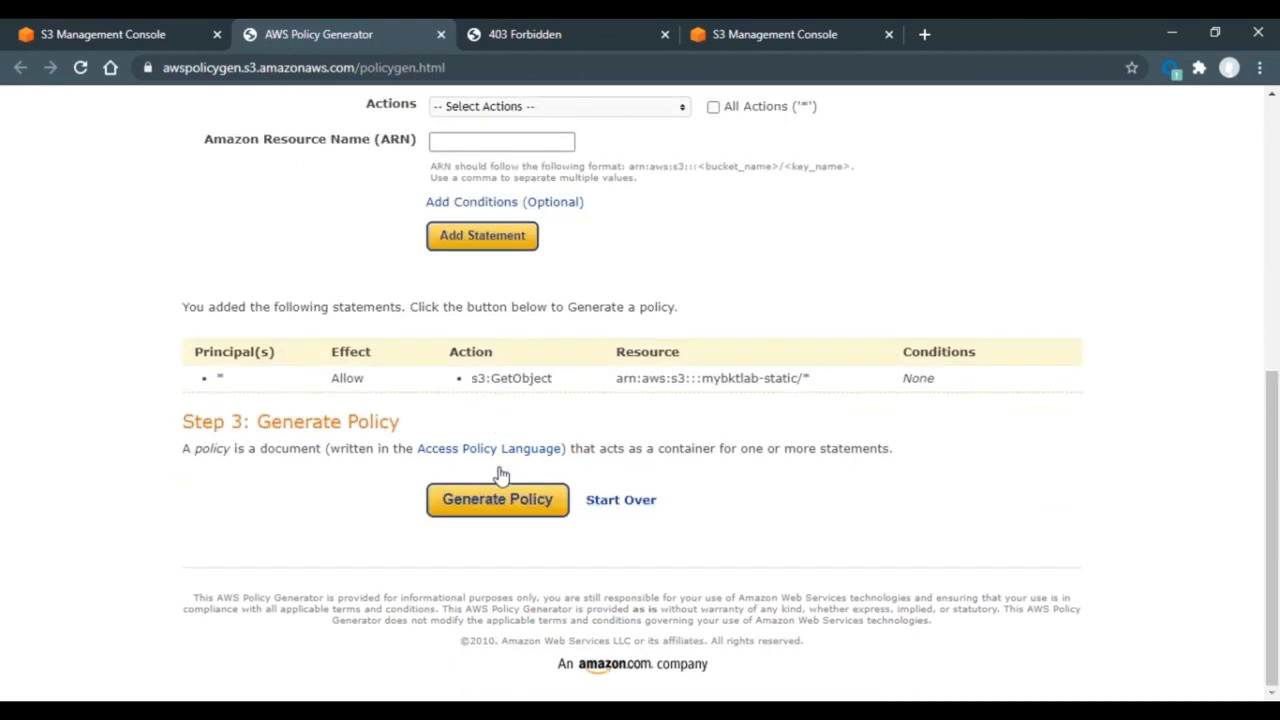
click(498, 502)
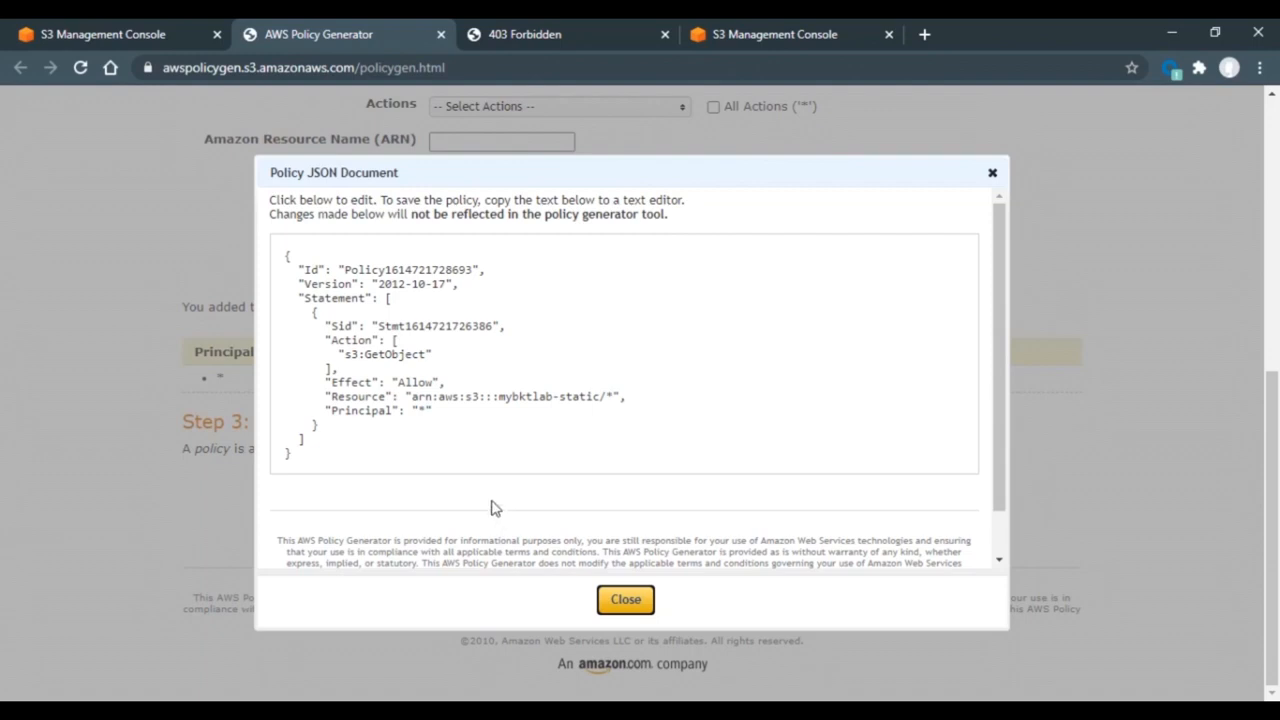
click(385, 463)
key(ctrl+a)
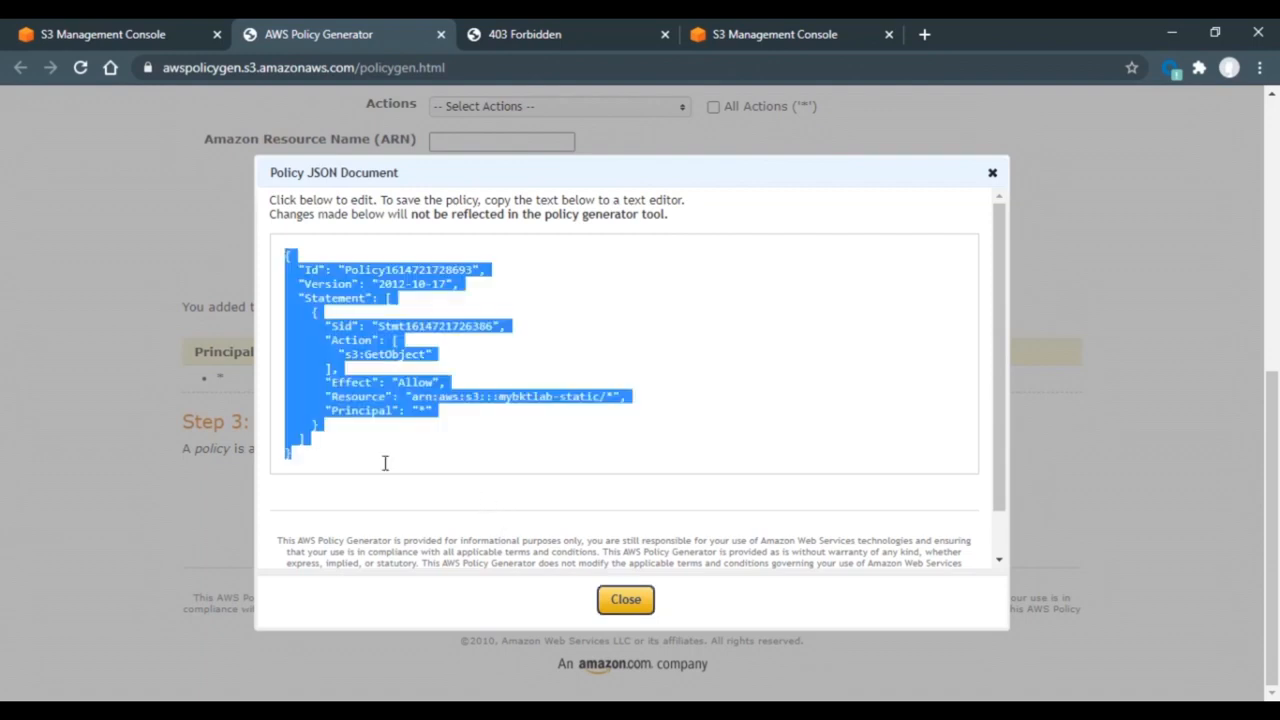
click(160, 34)
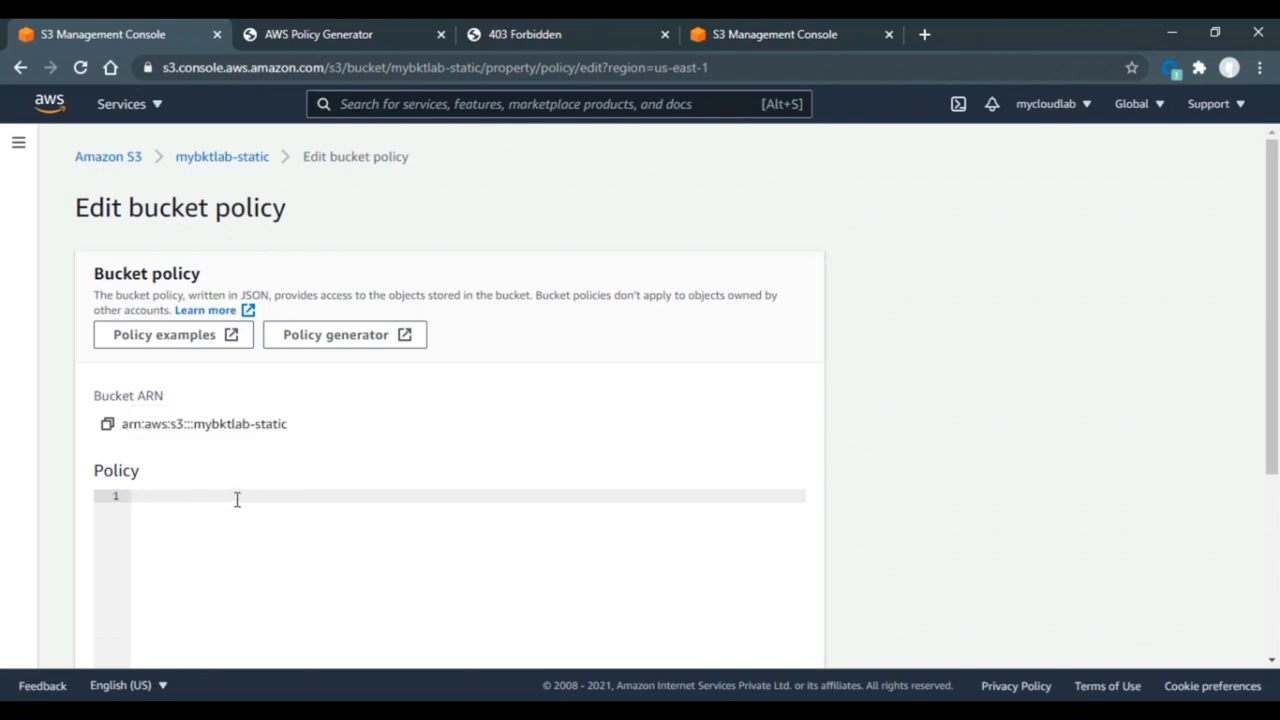
- Paste the generated GetObject policy JSON into the mybktlab-static bucket policy editor and save it
key(ctrl+v)
drag(1277, 349, 1275, 530)
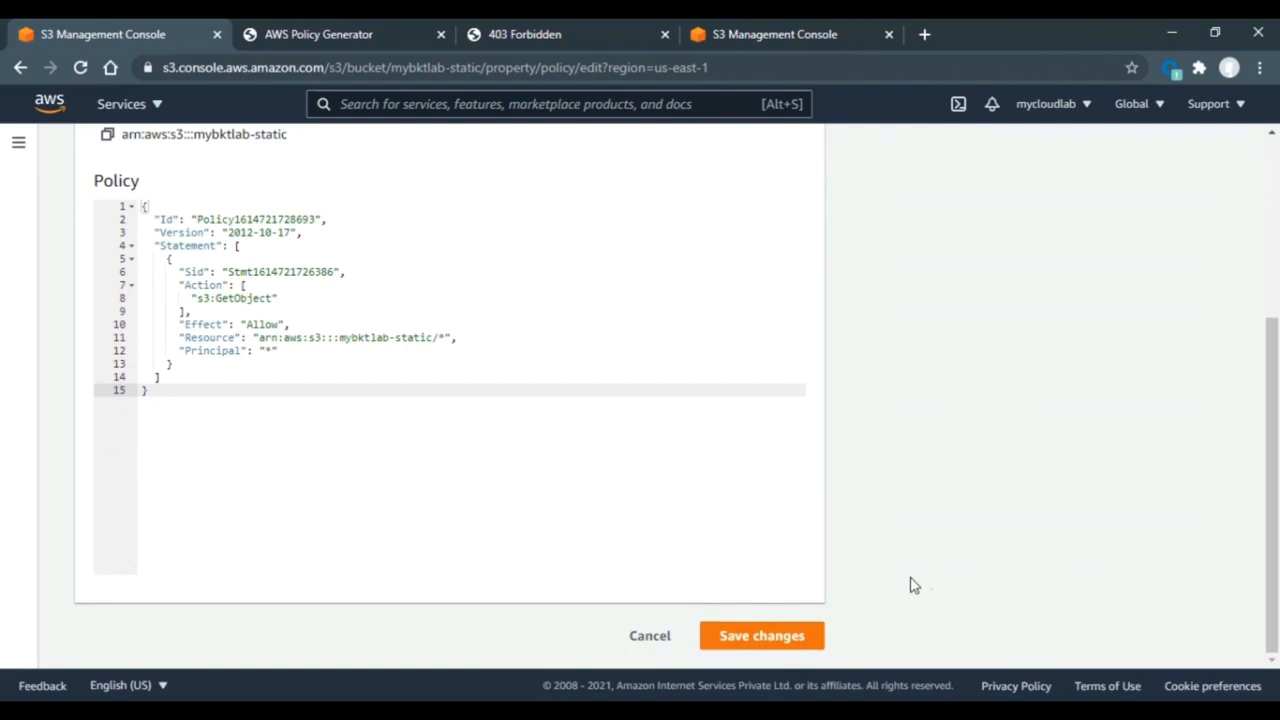
click(762, 638)
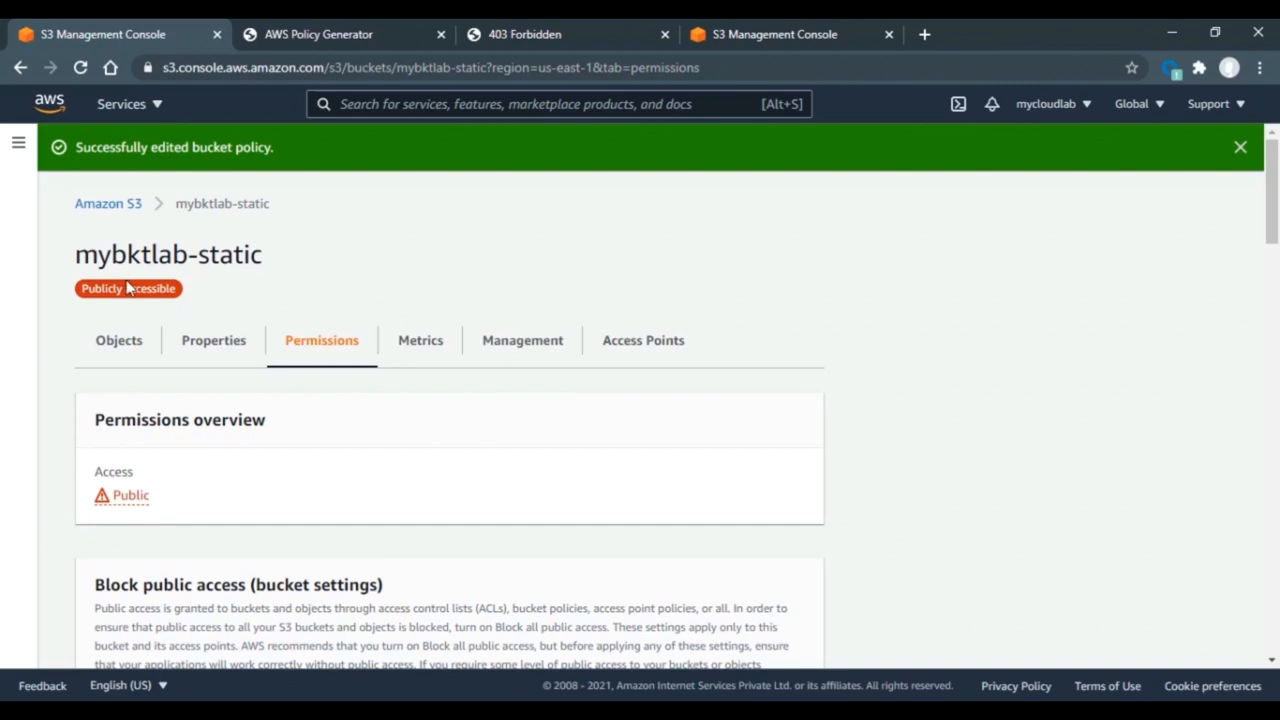
- Reload the mybktlab-static website endpoint and confirm it now displays 'Hello Everyone!'
click(625, 21)
click(81, 70)
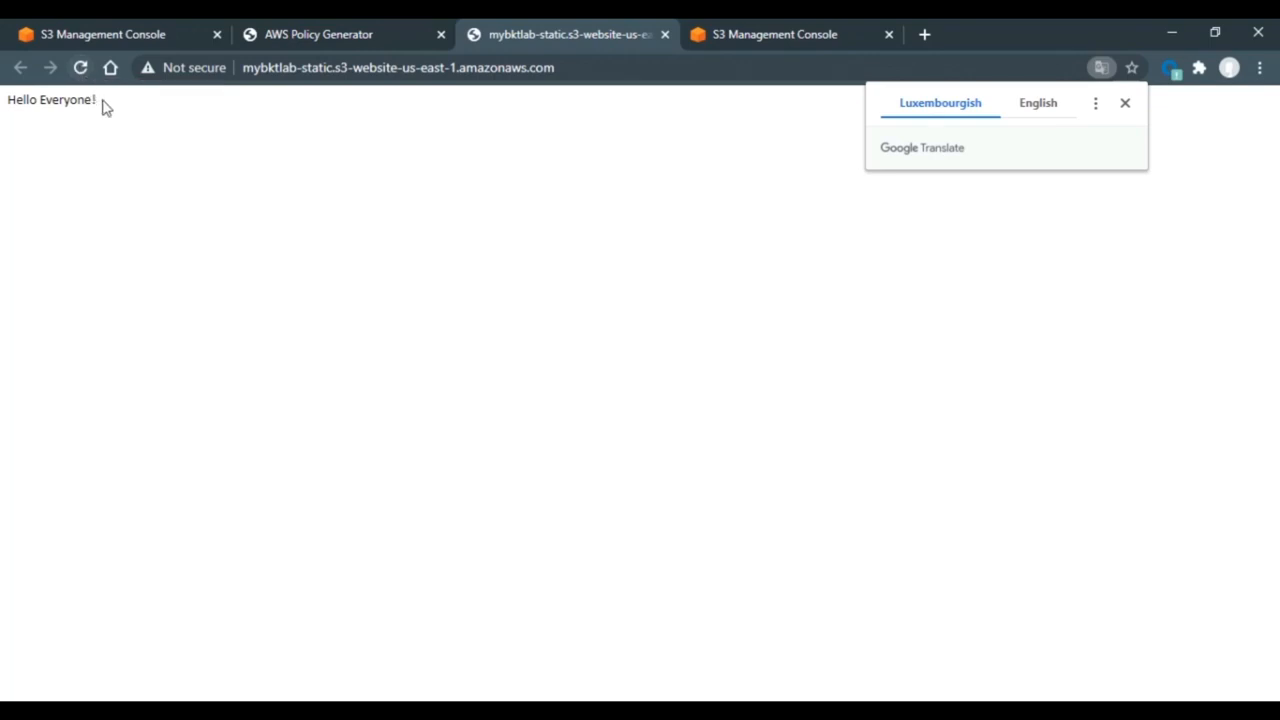
drag(103, 107, 7, 120)
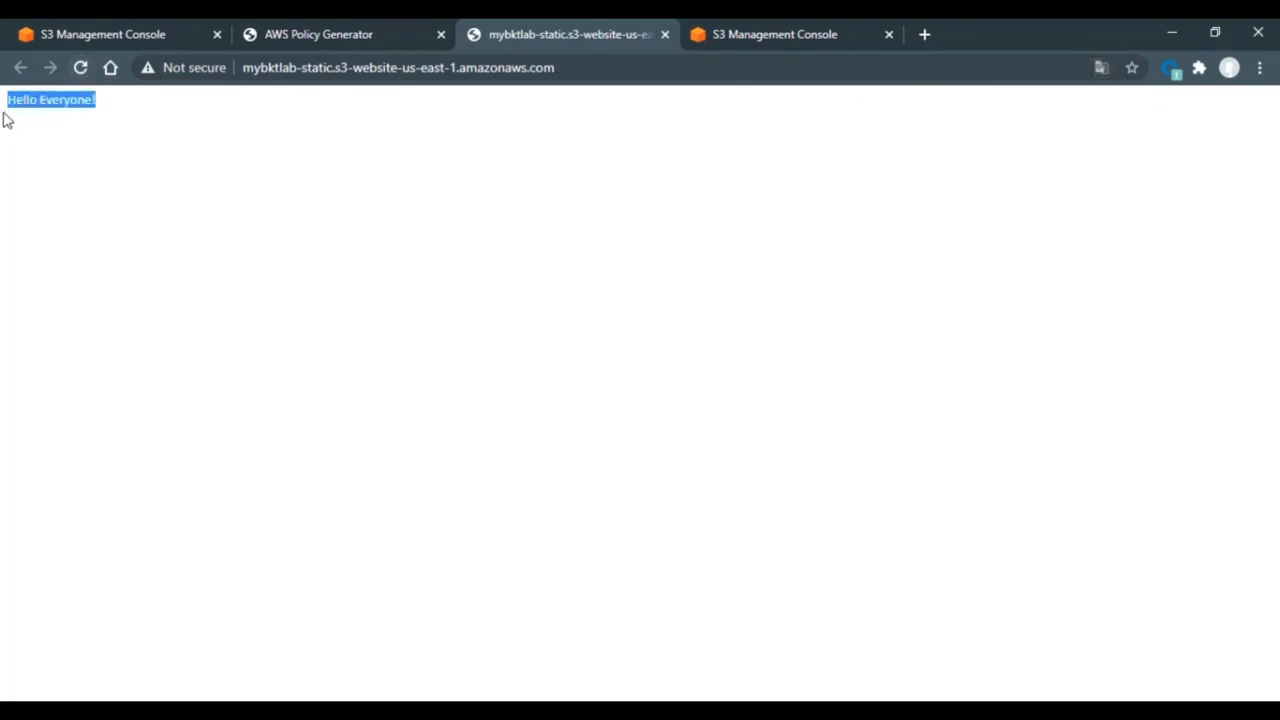
click(101, 118)
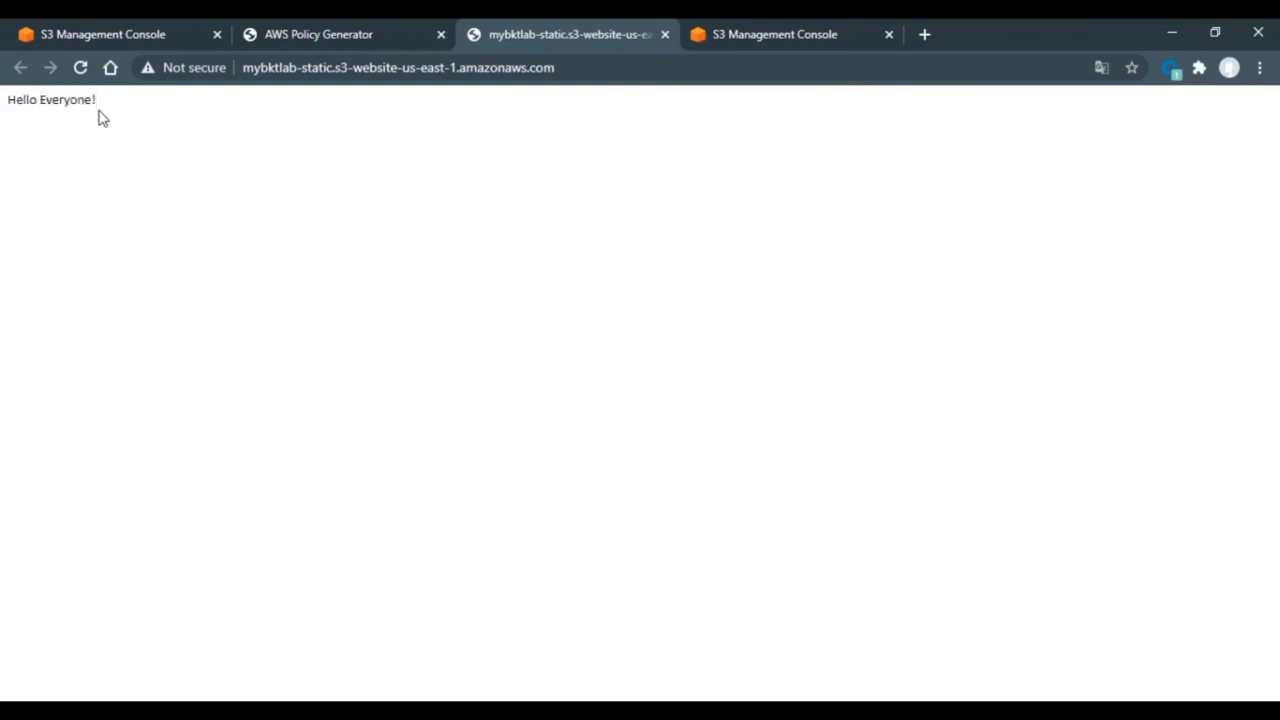